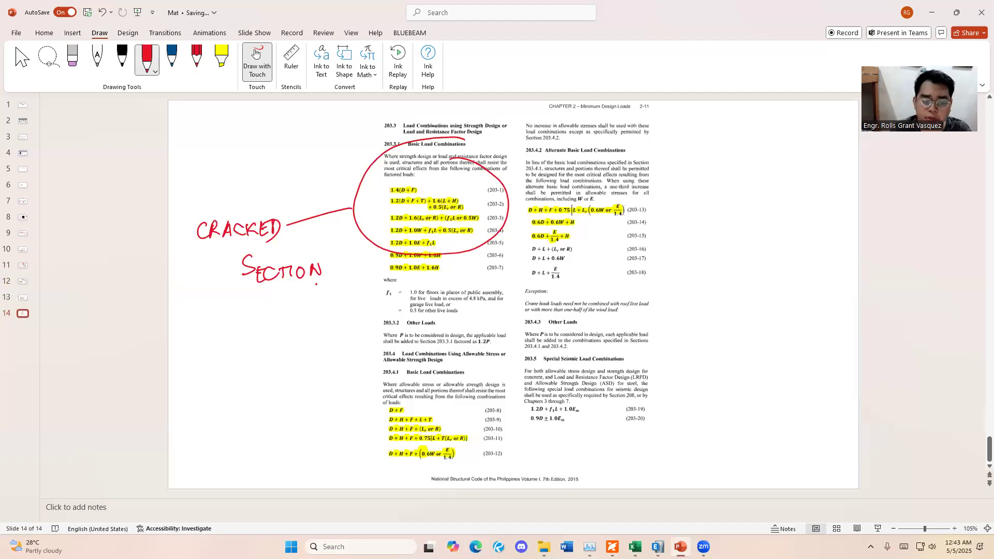
Circle the handwritten "CRACKED SECTION" note in red ink on slide 14
{"action": "mouse_move", "coordinate": [293, 206]}
{"action": "left_mouse_down"}
{"action": "mouse_move", "coordinate": [329, 238]}
{"action": "mouse_move", "coordinate": [259, 198]}
{"action": "left_mouse_up"}
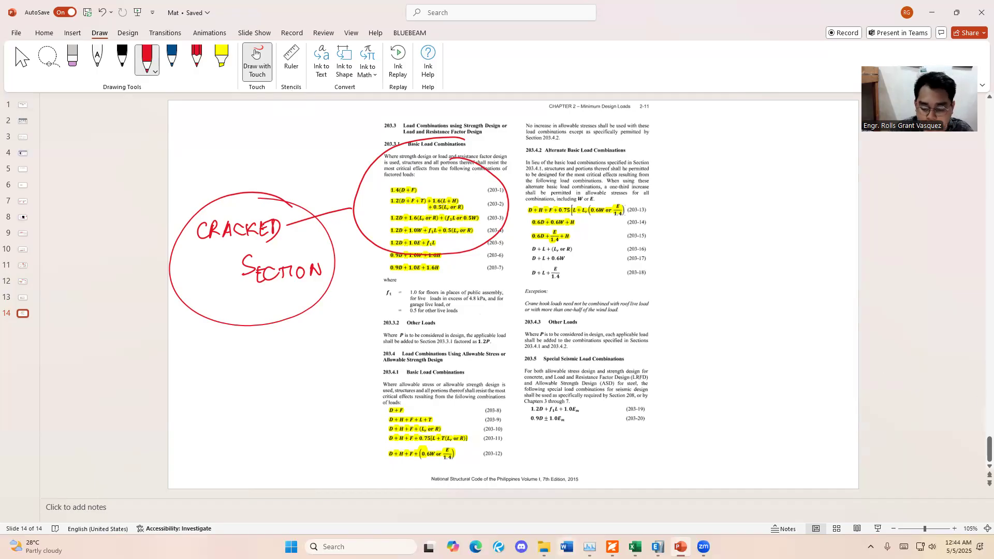
Switch to ETABS and review the defined load patterns of the tower model without changing them
{"action": "left_click", "coordinate": [589, 546]}
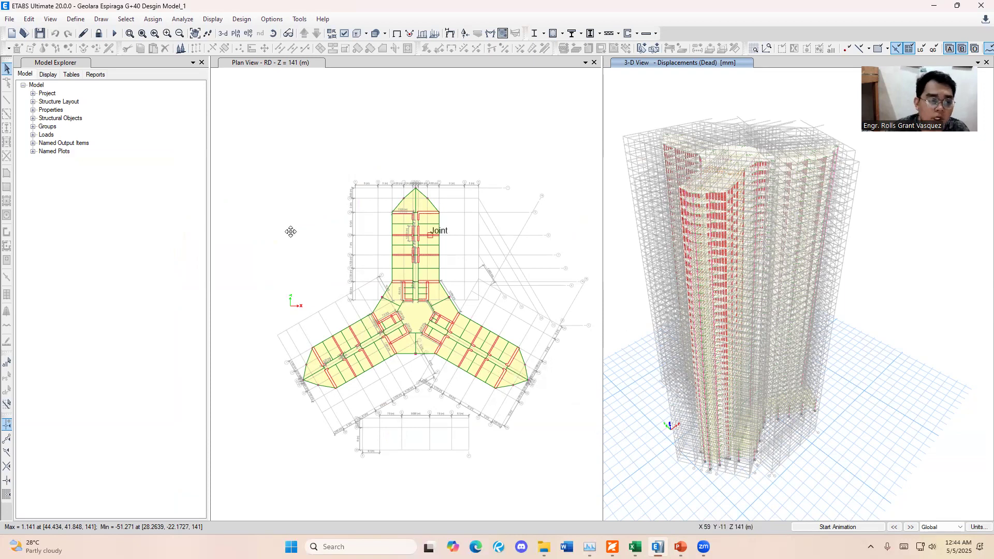
{"action": "left_click", "coordinate": [280, 101]}
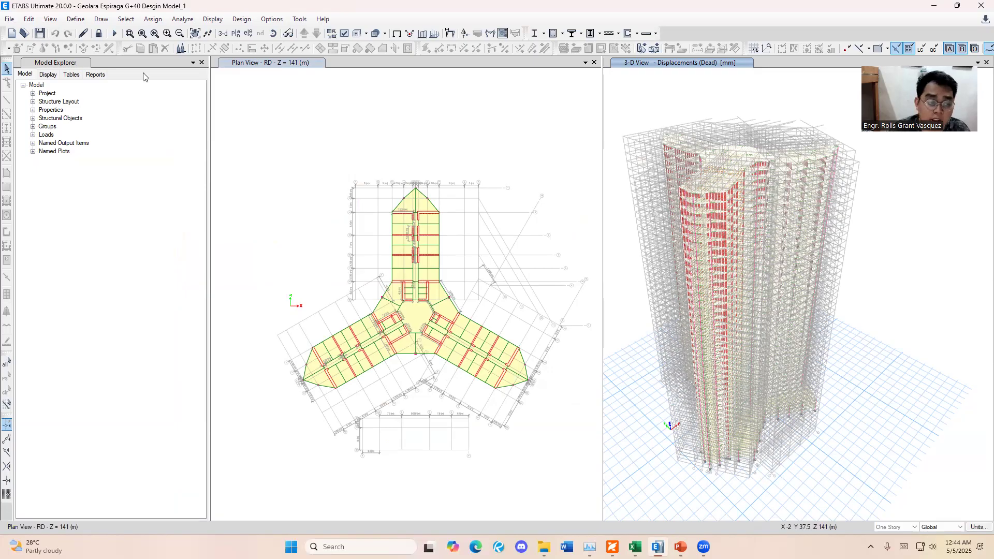
{"action": "left_click", "coordinate": [75, 20]}
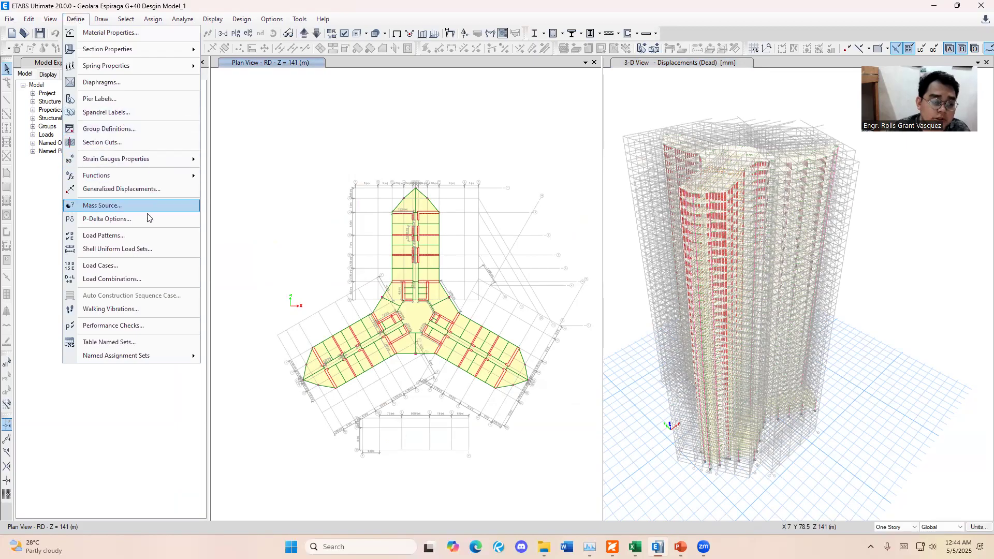
{"action": "left_click", "coordinate": [145, 236]}
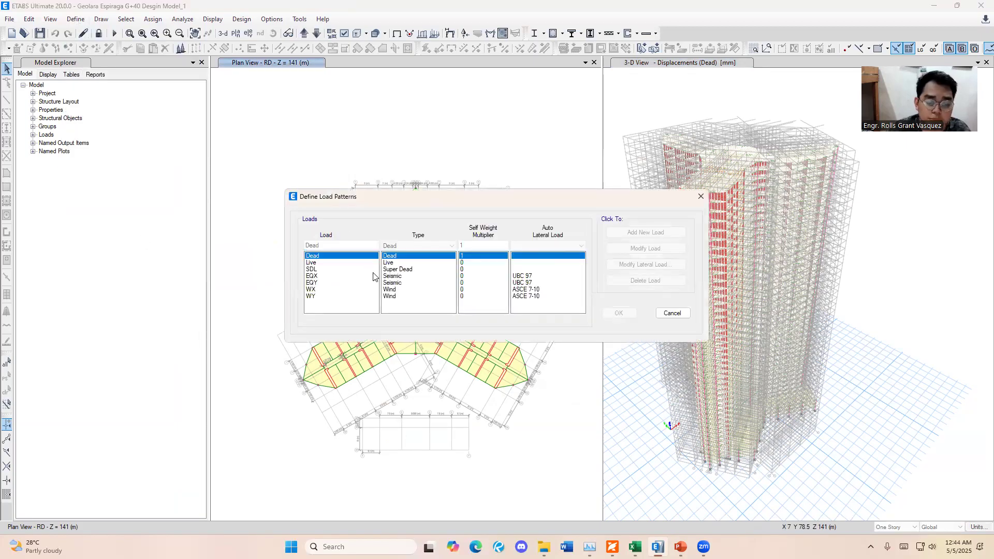
{"action": "left_click", "coordinate": [701, 196]}
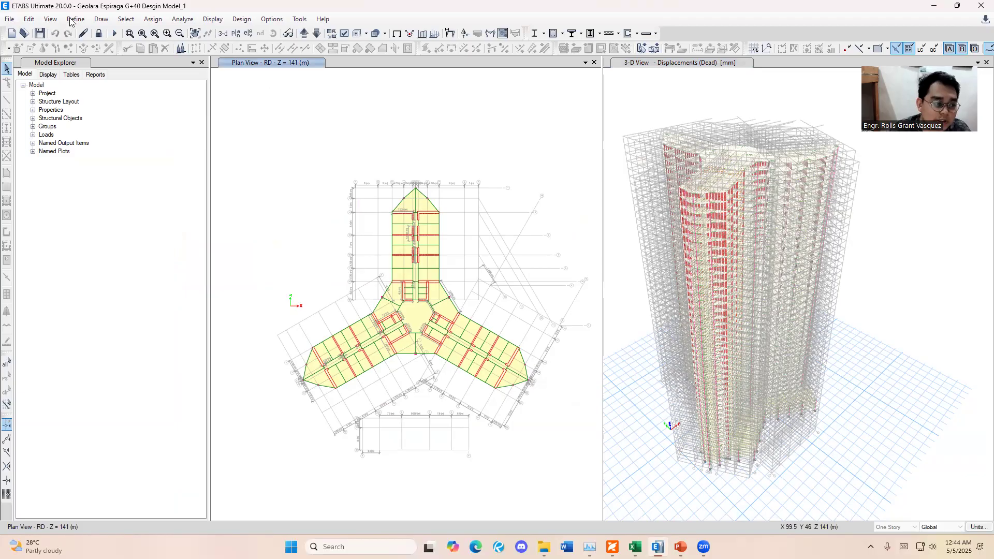
Review the defined load cases, checking the response spectrum cases RSX and RSY, and leave them unchanged
{"action": "left_click", "coordinate": [74, 20]}
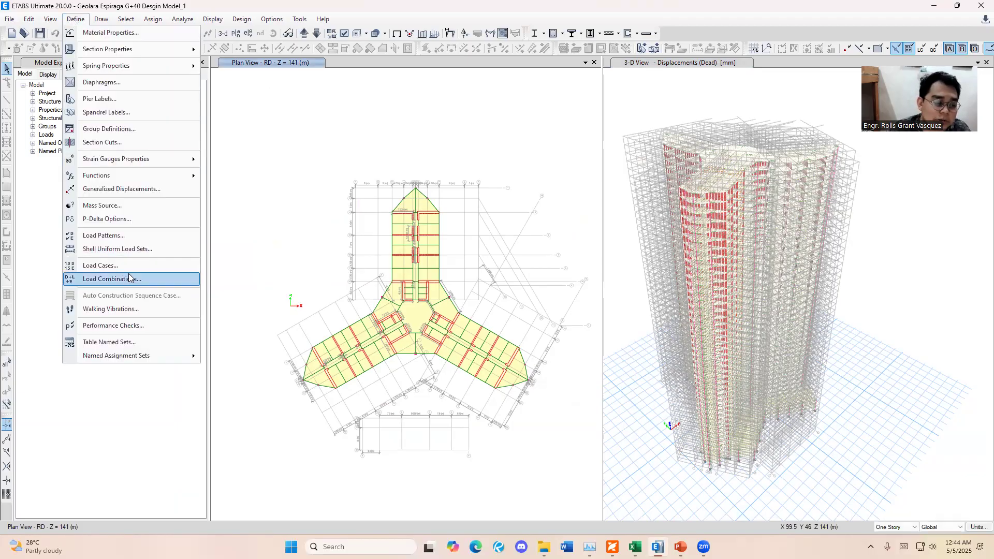
{"action": "left_click", "coordinate": [103, 265]}
{"action": "scroll", "coordinate": [387, 309], "scroll_direction": "down", "scroll_amount": 1}
{"action": "left_click", "coordinate": [367, 310]}
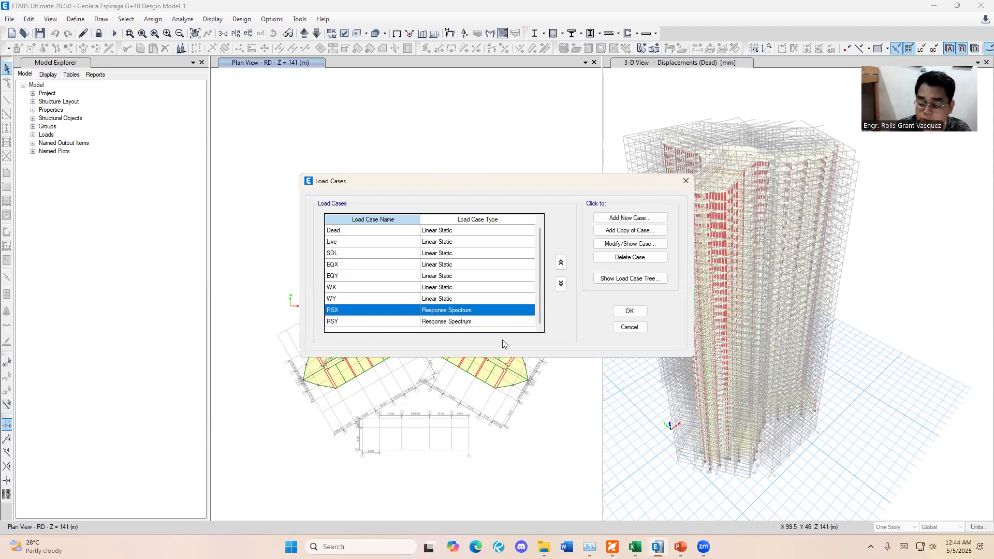
{"action": "left_click", "coordinate": [460, 321]}
{"action": "left_click", "coordinate": [480, 309]}
{"action": "key", "text": "Down"}
{"action": "key", "text": "Up"}
{"action": "key", "text": "Up"}
{"action": "left_click", "coordinate": [482, 310]}
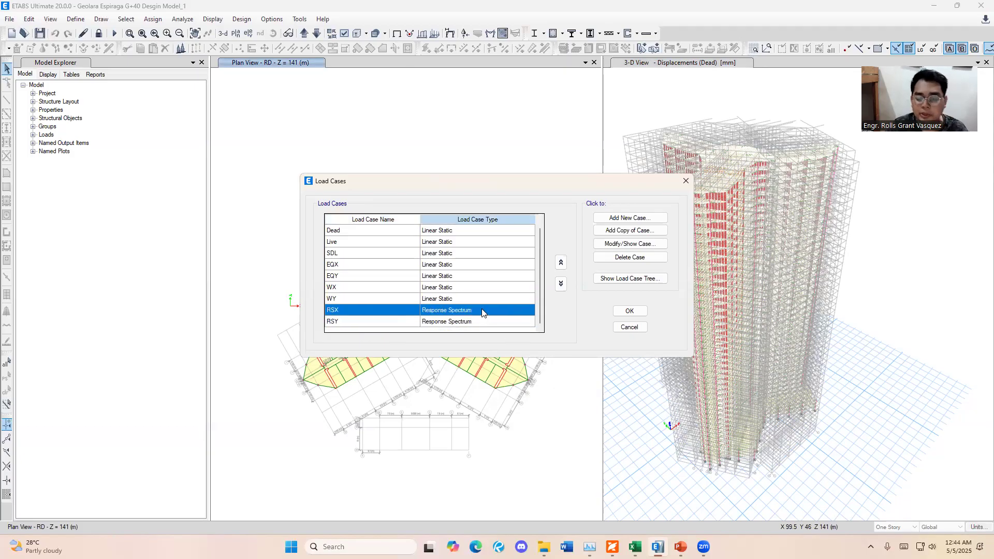
{"action": "left_click", "coordinate": [686, 181]}
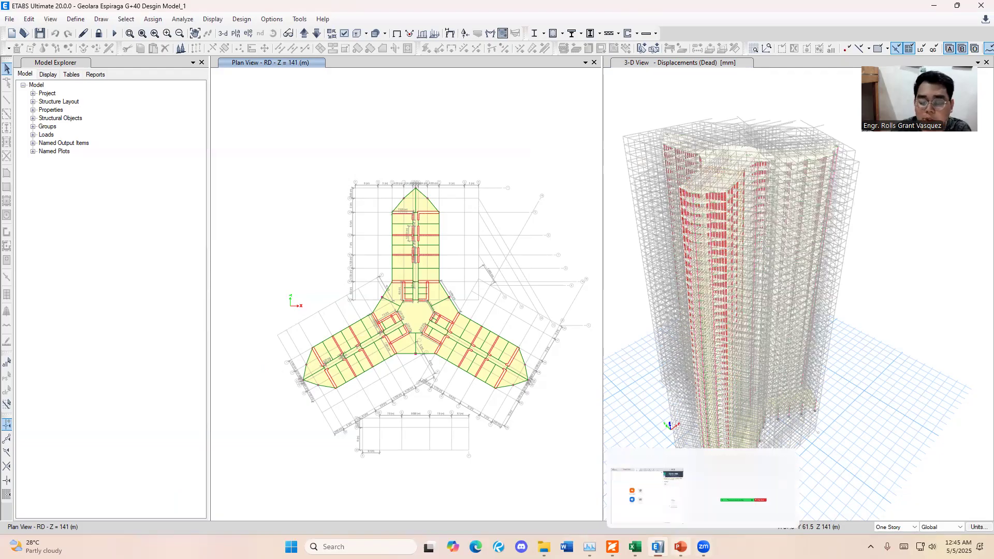
Switch to PowerPoint and, on slide 12, draw a red bracket with two check marks beside the "NO 30% TA" and "NO Vmin" notes
{"action": "left_click", "coordinate": [680, 547]}
{"action": "left_click", "coordinate": [23, 297]}
{"action": "left_click", "coordinate": [23, 280]}
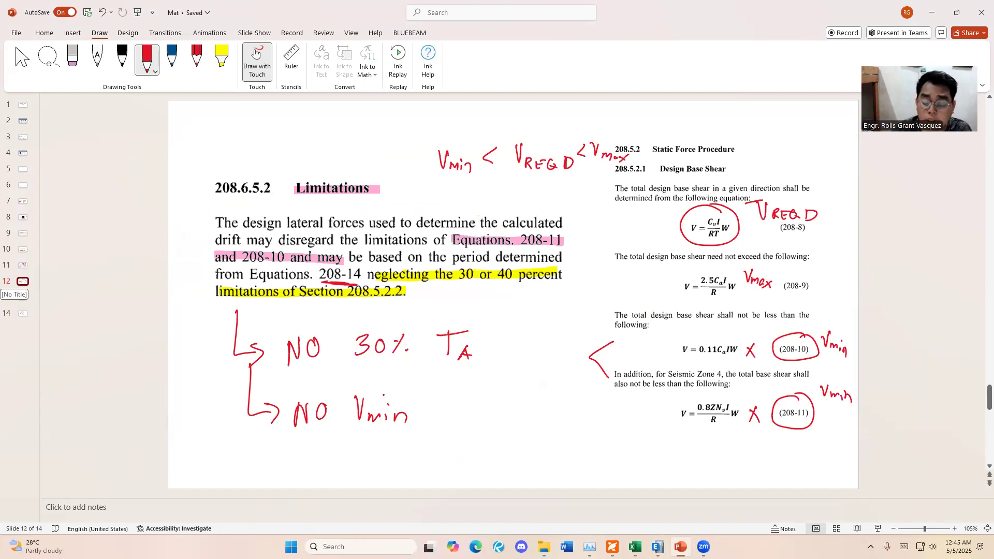
{"action": "left_click_drag", "start_coordinate": [502, 347], "coordinate": [493, 396]}
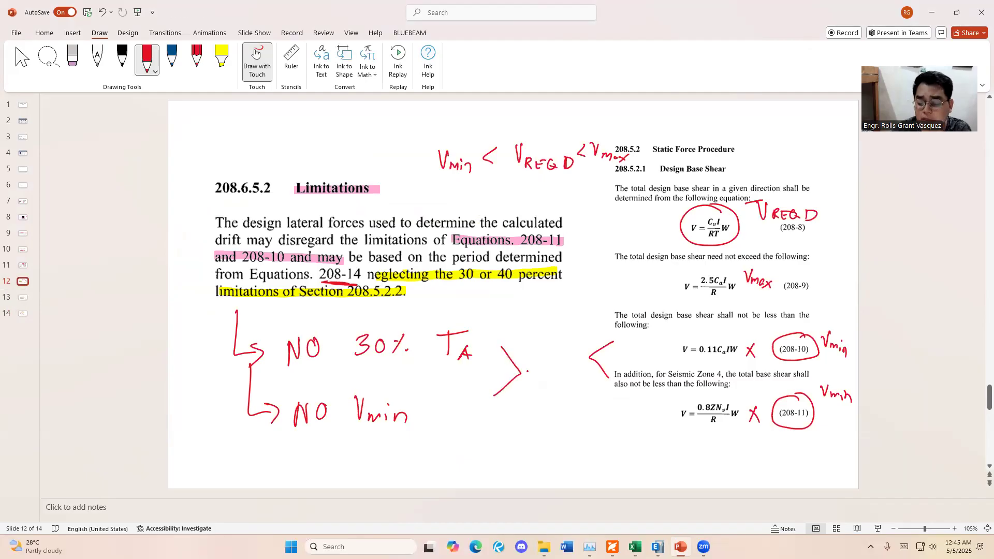
{"action": "left_click_drag", "start_coordinate": [512, 336], "coordinate": [525, 318]}
{"action": "left_click_drag", "start_coordinate": [527, 379], "coordinate": [543, 363]}
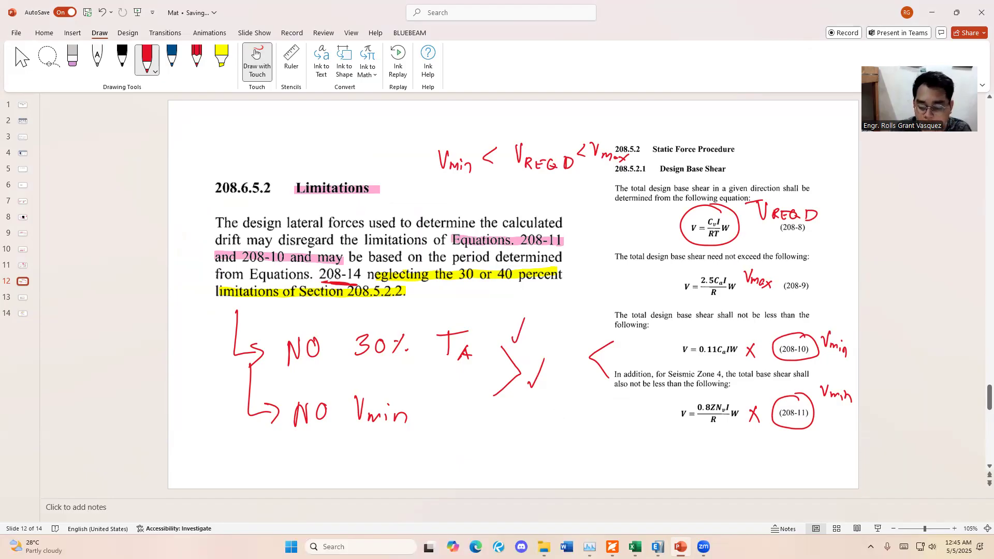
Switch to the Drift workbook in Excel and look over the Ca to T parameter labels and their yellow input cells
{"action": "left_click", "coordinate": [657, 546]}
{"action": "mouse_move", "coordinate": [635, 547]}
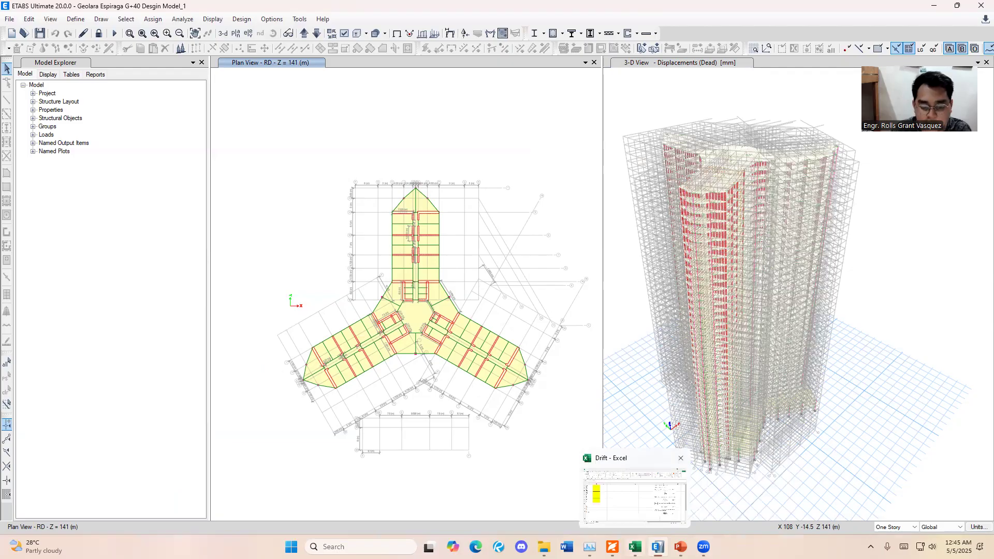
{"action": "left_click", "coordinate": [634, 494]}
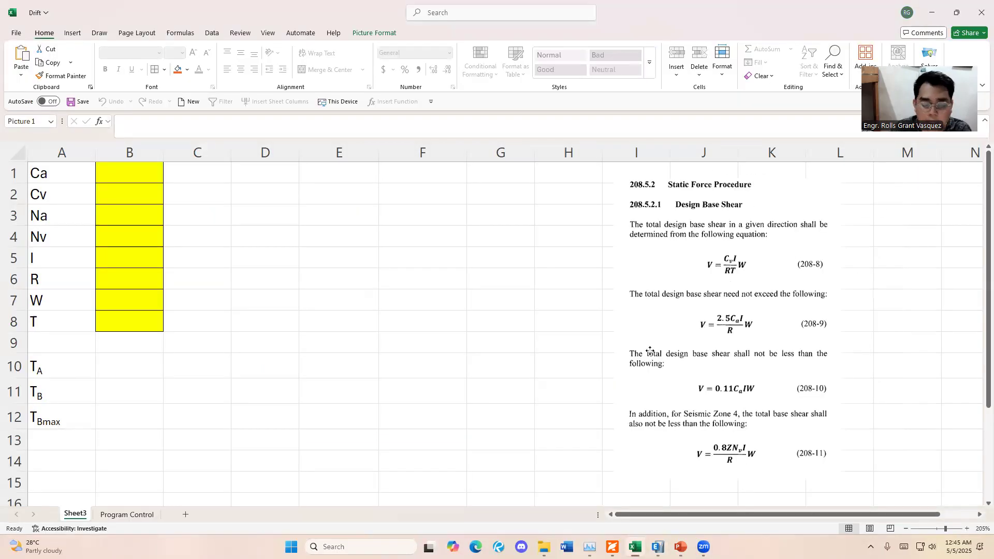
{"action": "left_click_drag", "start_coordinate": [52, 173], "coordinate": [56, 241]}
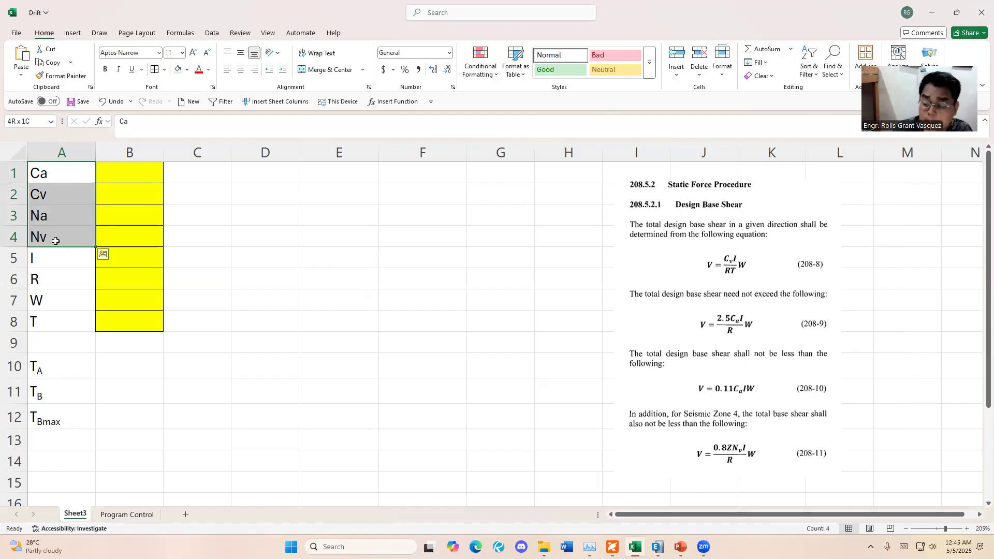
{"action": "left_click", "coordinate": [55, 257]}
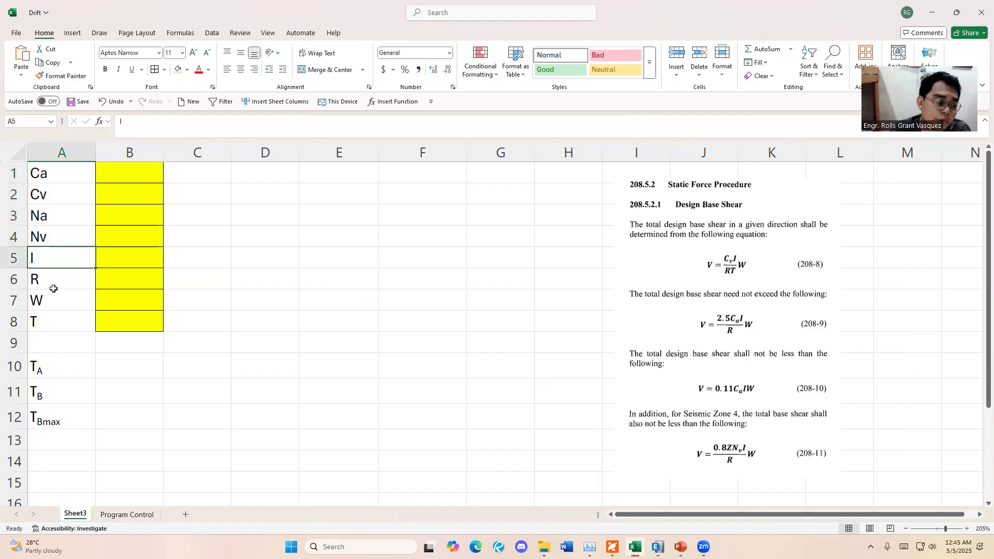
{"action": "left_click", "coordinate": [54, 280]}
{"action": "left_click", "coordinate": [56, 301]}
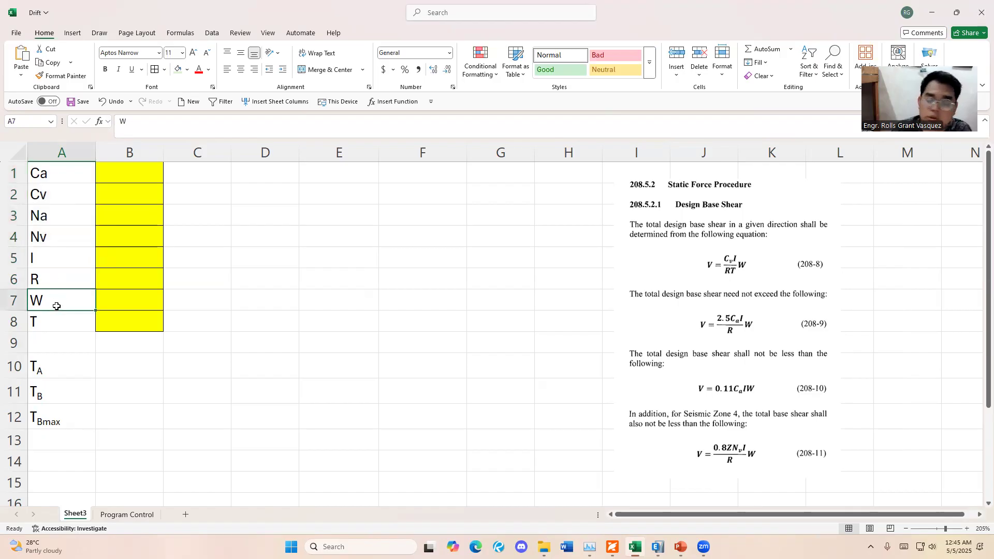
{"action": "left_click", "coordinate": [54, 321]}
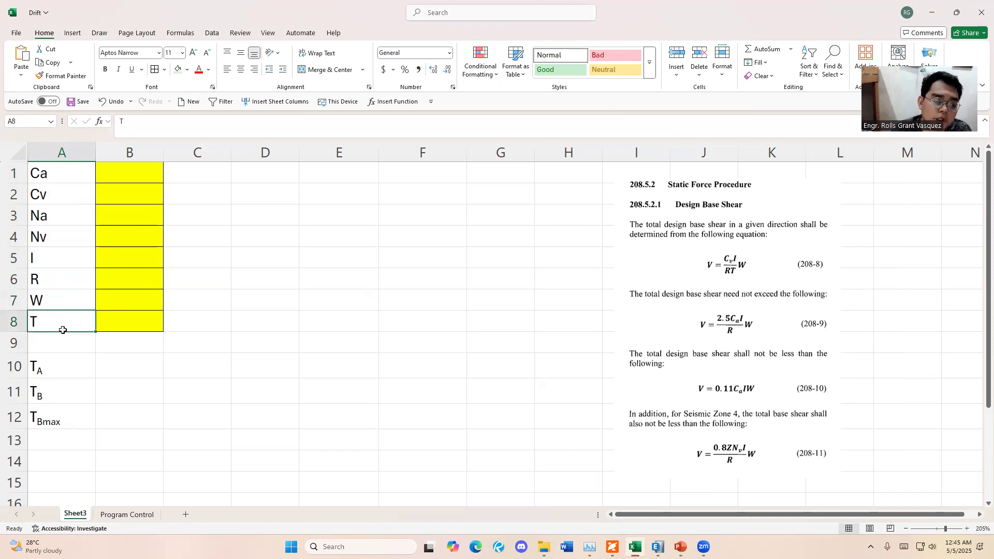
{"action": "left_click_drag", "start_coordinate": [121, 172], "coordinate": [122, 320]}
{"action": "left_click", "coordinate": [269, 260]}
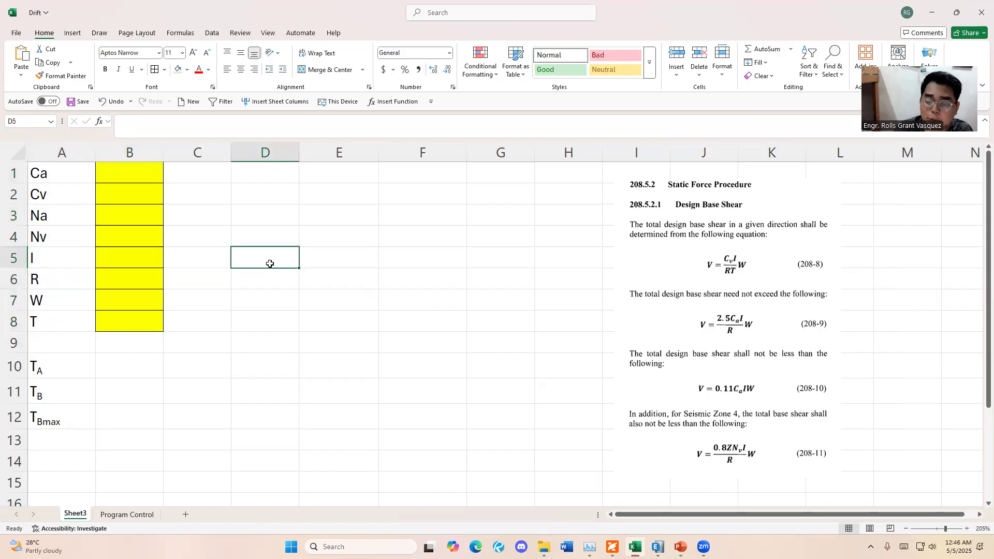
{"action": "left_click", "coordinate": [132, 192]}
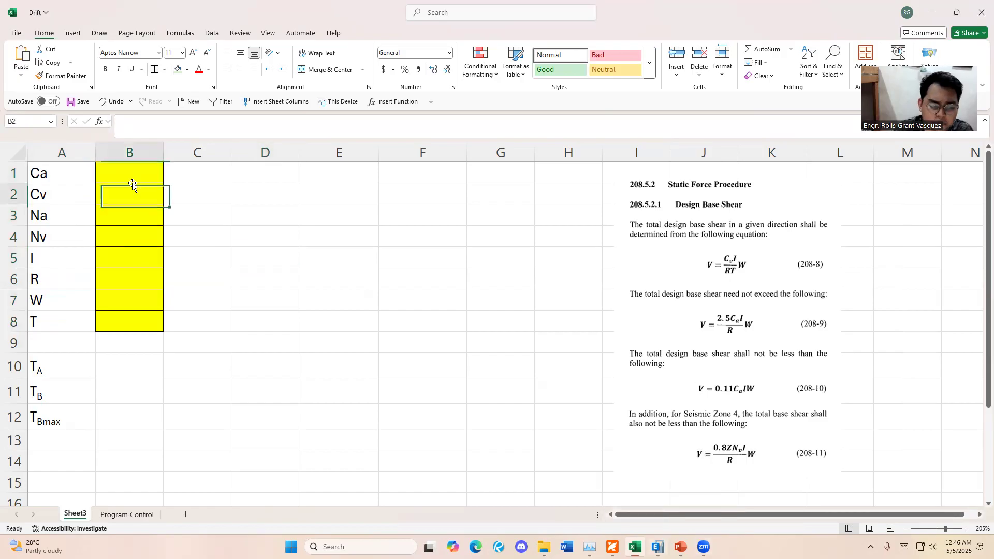
Switch to ETABS and open the UBC 97 lateral load settings of the EQY load pattern
{"action": "key", "text": "alt+Tab"}
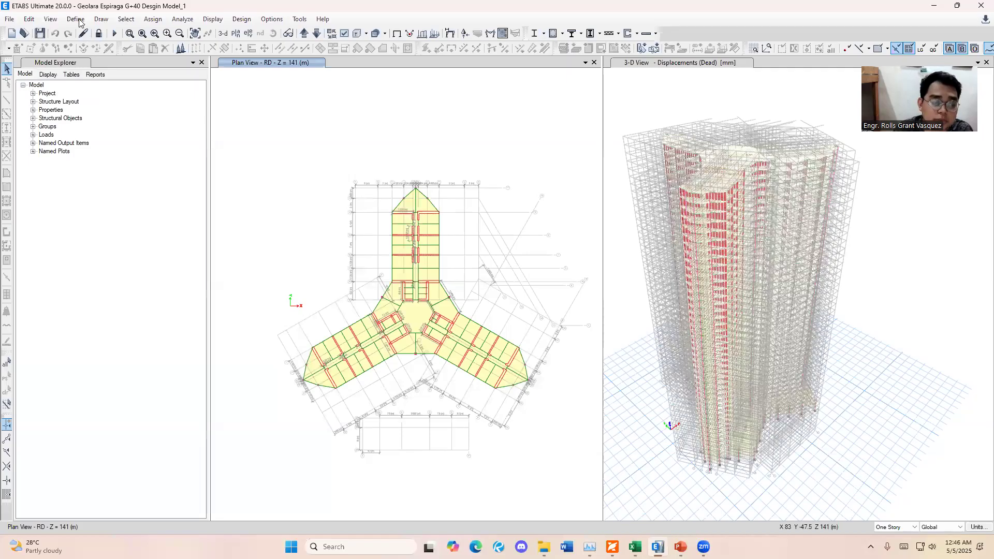
{"action": "left_click", "coordinate": [78, 21]}
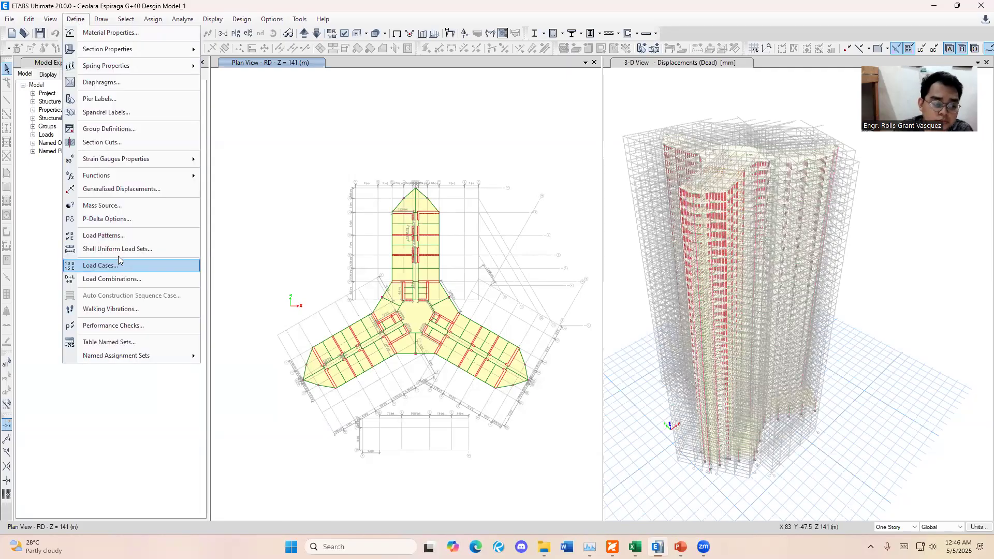
{"action": "left_click", "coordinate": [104, 236]}
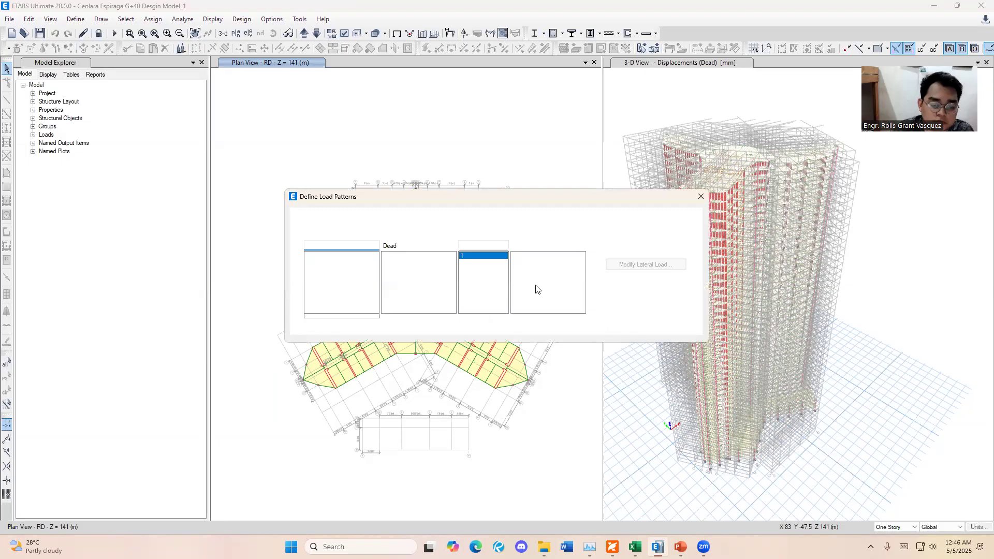
{"action": "left_click", "coordinate": [337, 284]}
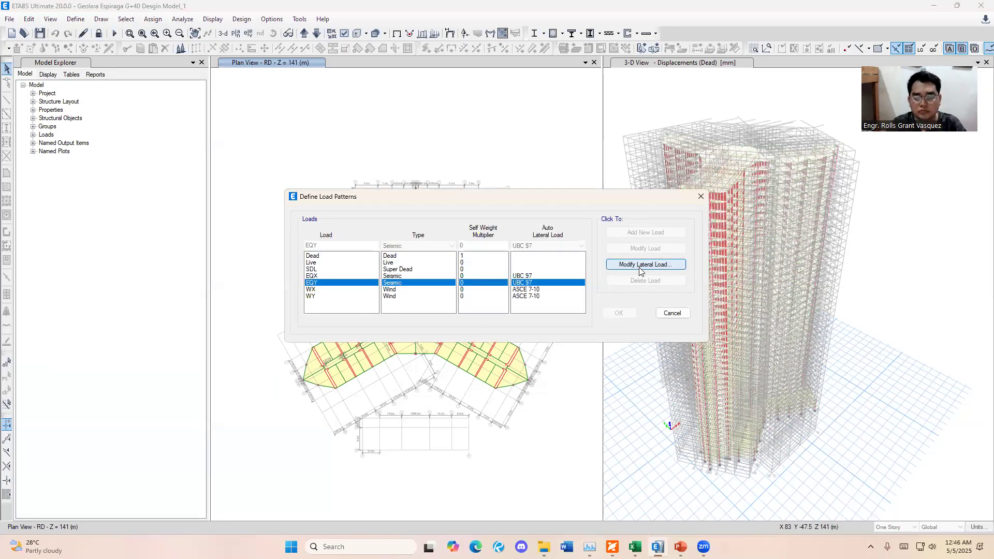
{"action": "left_click", "coordinate": [641, 266]}
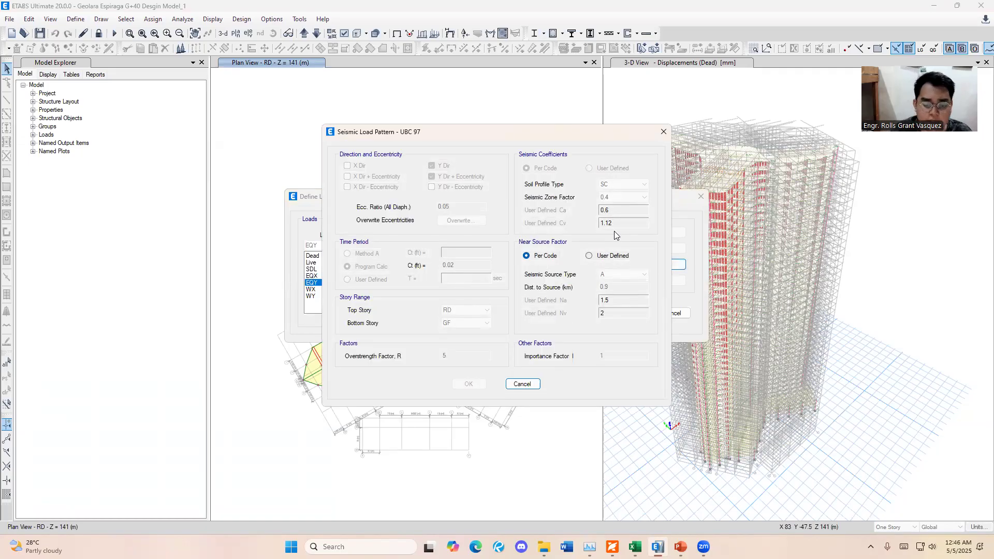
Switch to the Drift workbook in Excel and enter 0.6 for Ca in B1 and 1.12 for Cv in B2
{"action": "key", "text": "alt+Tab"}
{"action": "left_click", "coordinate": [133, 176]}
{"action": "double_click", "coordinate": [134, 177]}
{"action": "type", "text": "0.6"}
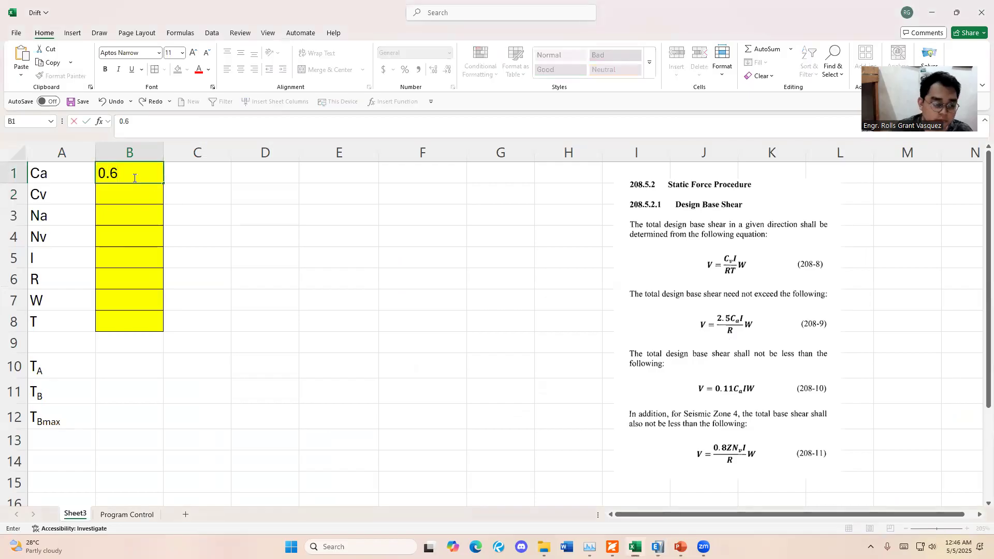
{"action": "key", "text": "Return"}
{"action": "type", "text": "1.12"}
{"action": "key", "text": "Return"}
Check the remaining EQY parameters in ETABS and enter Na 1.5, Nv 2, I 1 and R 5 in cells B3:B6 of the Drift workbook
{"action": "key", "text": "alt+Tab"}
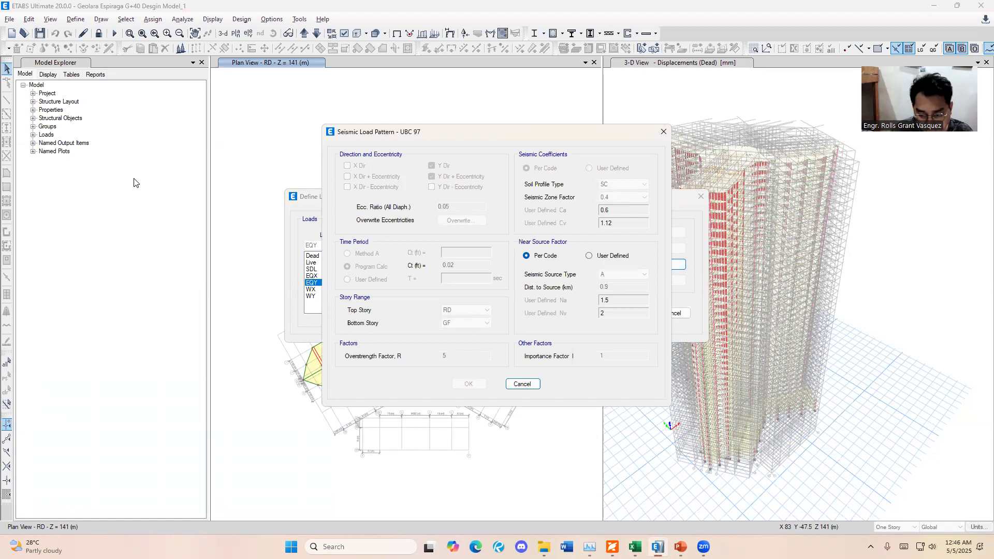
{"action": "key", "text": "alt+Tab"}
{"action": "type", "text": "1.5"}
{"action": "key", "text": "Return"}
{"action": "type", "text": "2"}
{"action": "key", "text": "Return"}
{"action": "type", "text": "1"}
{"action": "key", "text": "Return"}
{"action": "type", "text": "5"}
{"action": "key", "text": "Return"}
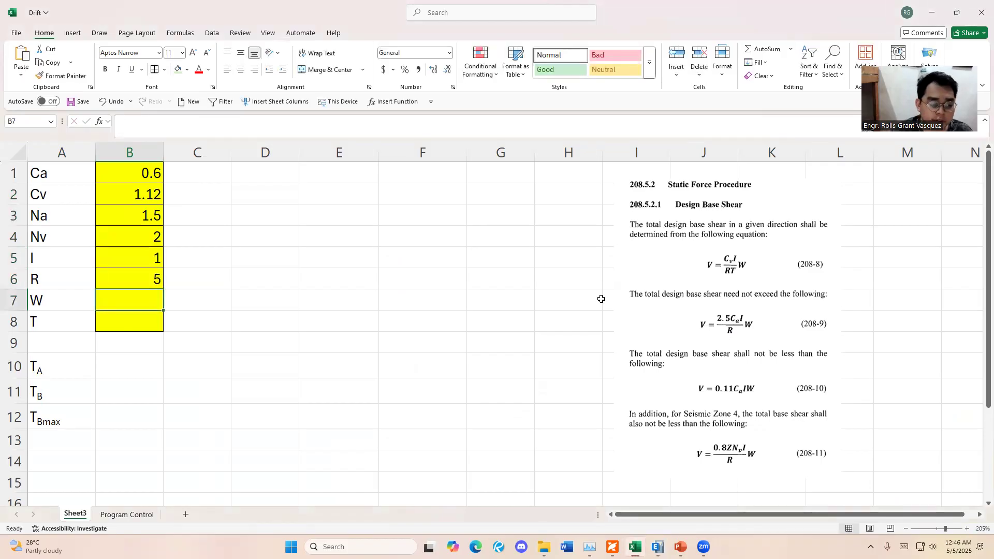
Highlight the W term in yellow in base shear equations 208-8, 208-9, 208-10 and 208-11
{"action": "left_click", "coordinate": [77, 296]}
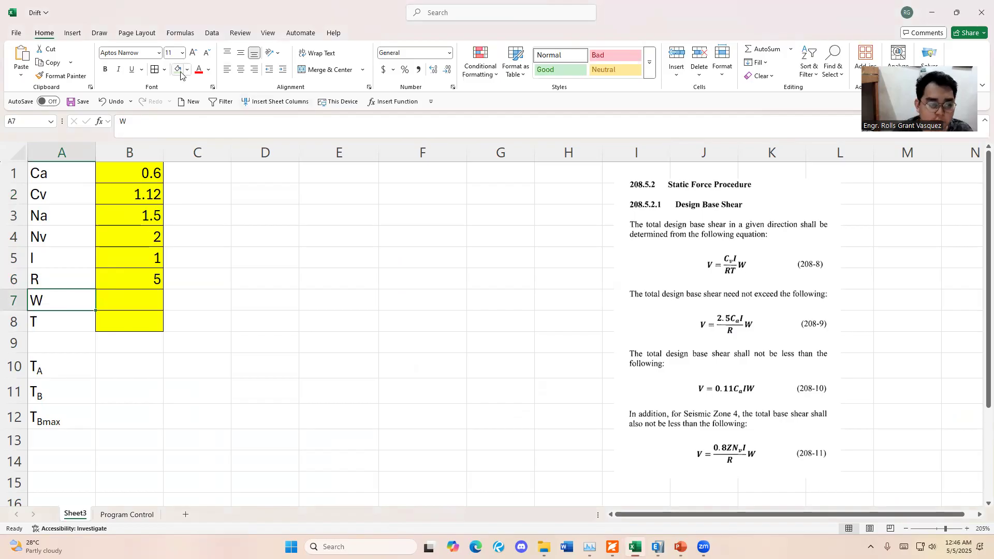
{"action": "left_click", "coordinate": [212, 33]}
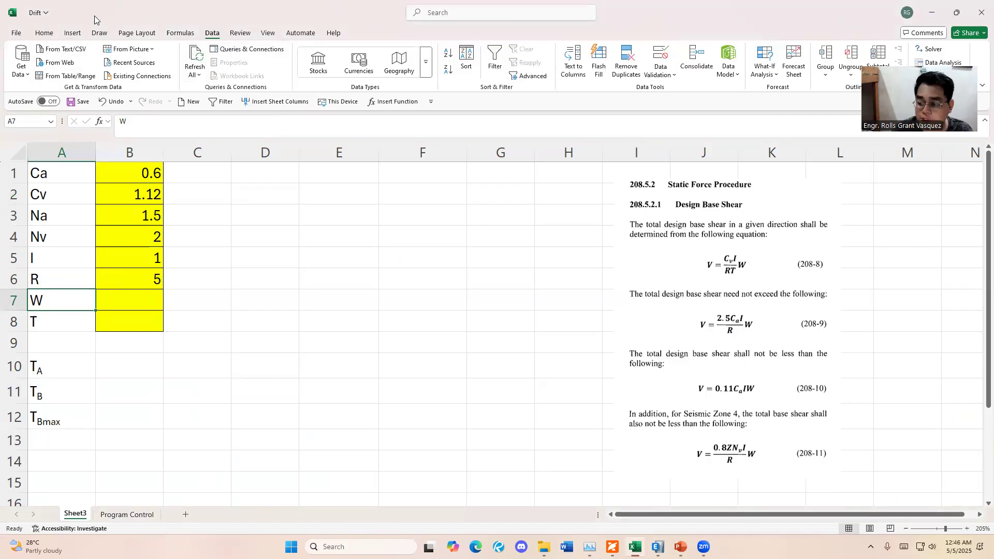
{"action": "left_click", "coordinate": [99, 35]}
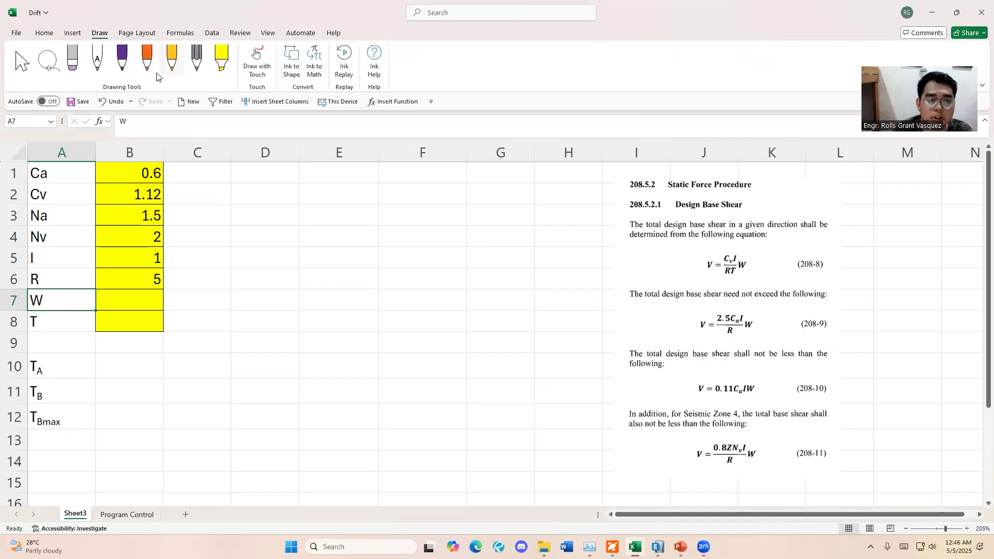
{"action": "left_click", "coordinate": [221, 59]}
{"action": "left_click_drag", "start_coordinate": [744, 267], "coordinate": [753, 268]}
{"action": "left_click_drag", "start_coordinate": [745, 325], "coordinate": [760, 325]}
{"action": "left_click_drag", "start_coordinate": [745, 388], "coordinate": [758, 389]}
{"action": "key", "text": "ctrl+z"}
{"action": "left_click_drag", "start_coordinate": [749, 454], "coordinate": [760, 454]}
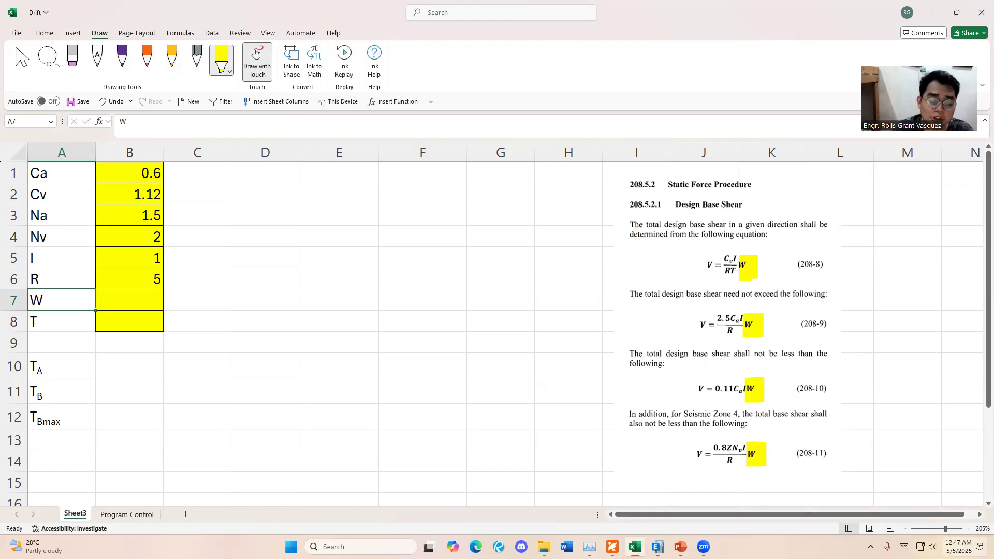
{"action": "left_click_drag", "start_coordinate": [755, 449], "coordinate": [755, 470]}
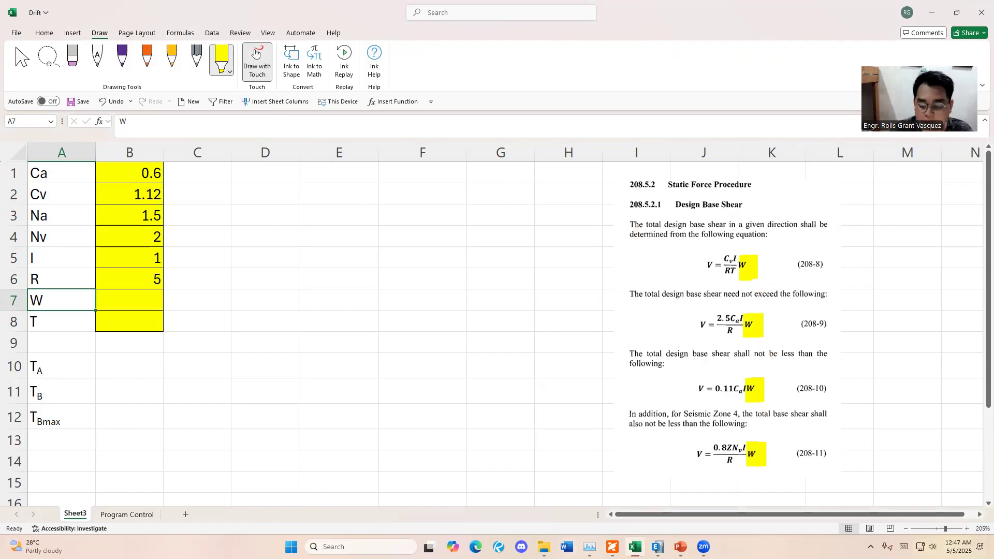
Switch to ETABS and close the EQY seismic load settings and the load pattern definitions
{"action": "left_click", "coordinate": [657, 546]}
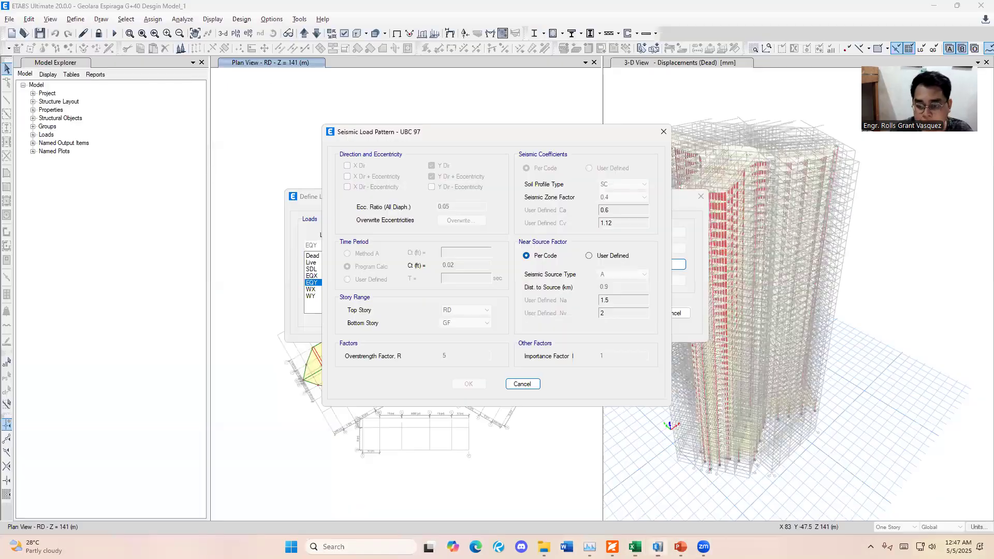
{"action": "left_click", "coordinate": [667, 132]}
{"action": "left_click", "coordinate": [700, 198]}
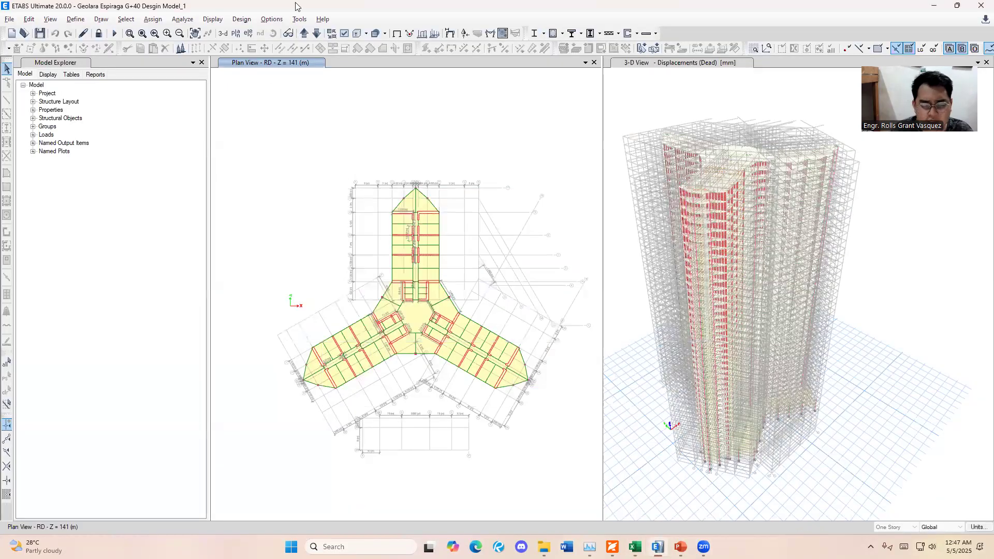
Display only the Load Pattern Definitions - Auto Seismic - UBC 97 table, with all analysis result tables deselected
{"action": "left_click", "coordinate": [213, 20]}
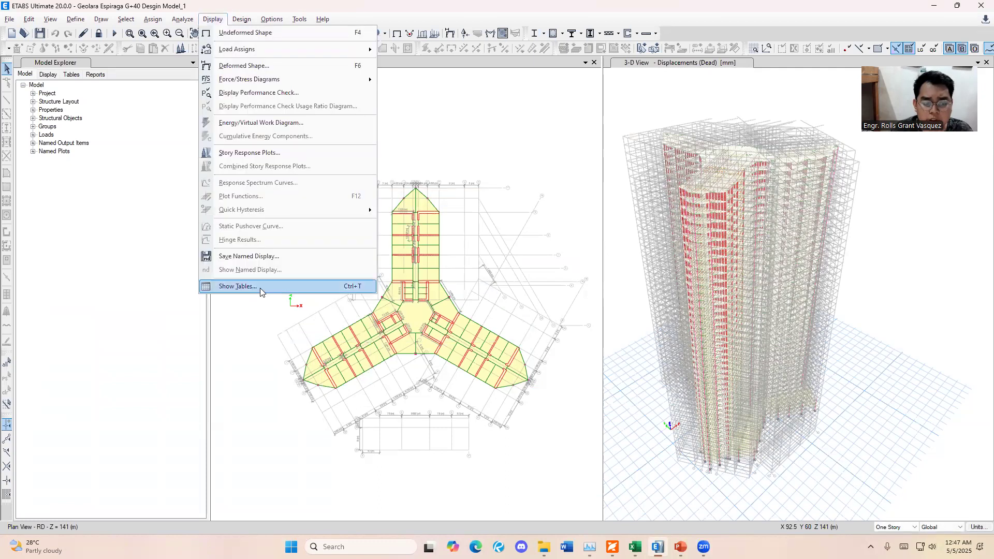
{"action": "left_click", "coordinate": [257, 289]}
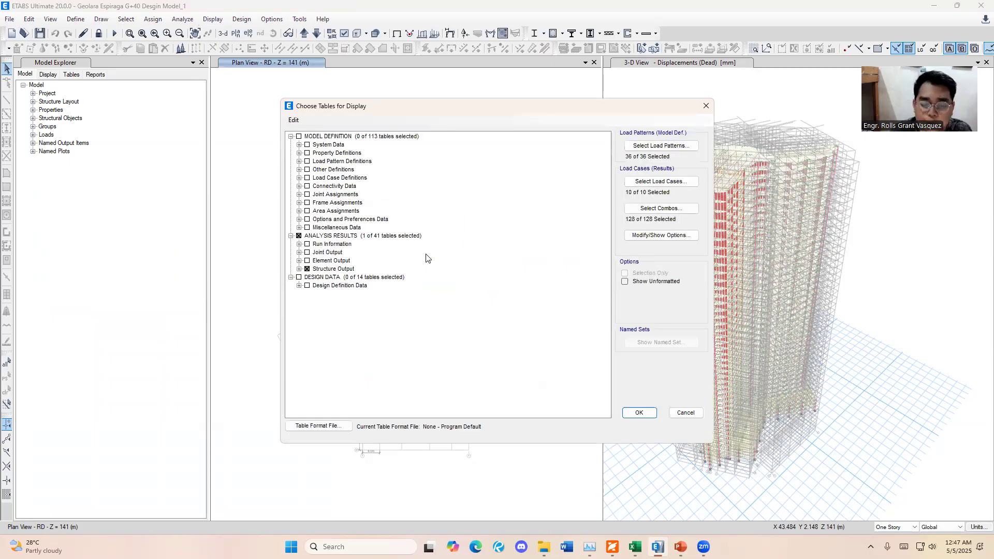
{"action": "left_click", "coordinate": [298, 236]}
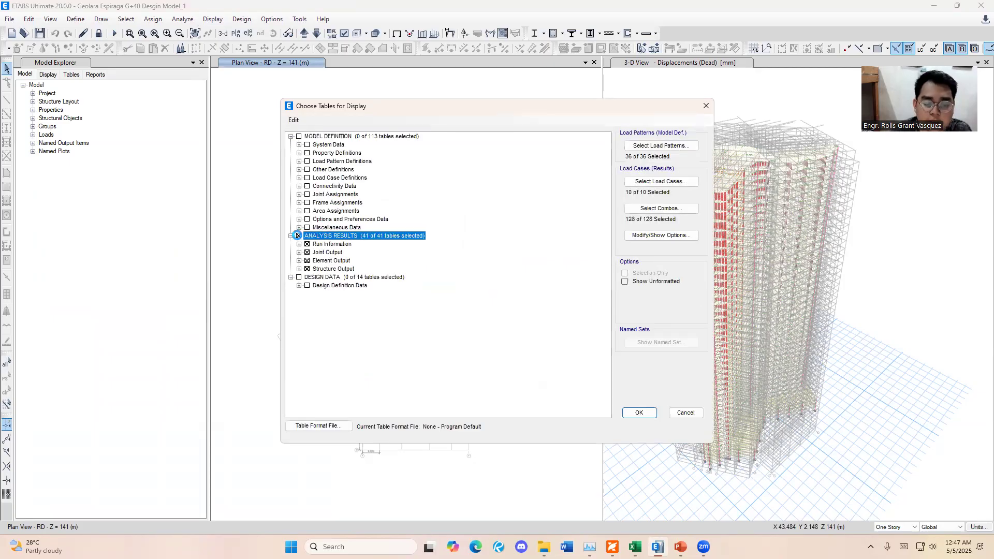
{"action": "left_click", "coordinate": [298, 235]}
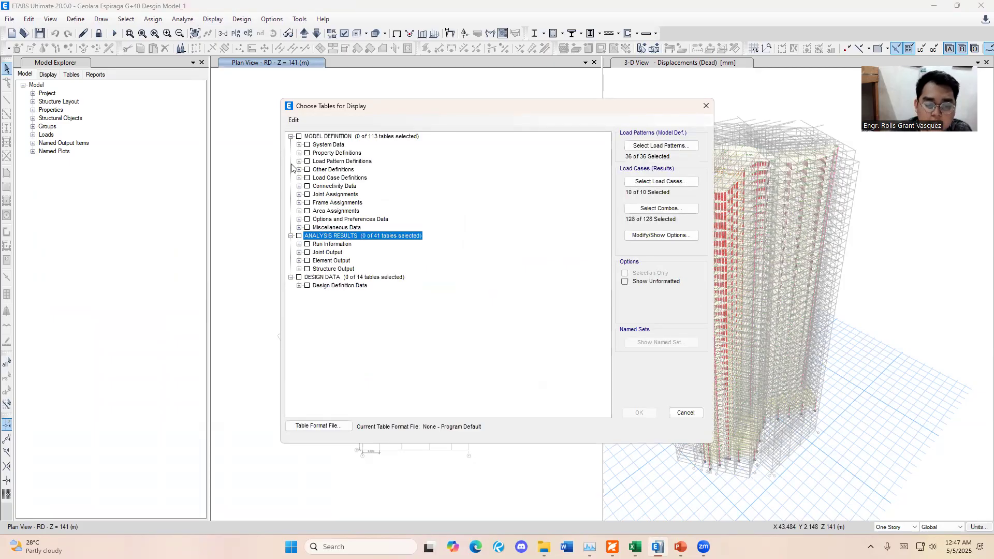
{"action": "left_click", "coordinate": [299, 161]}
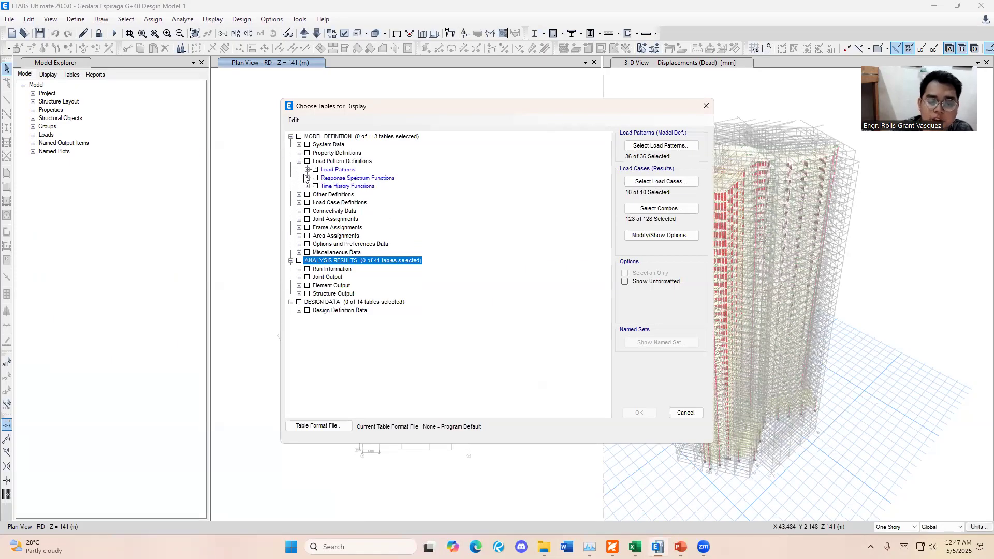
{"action": "left_click", "coordinate": [308, 169]}
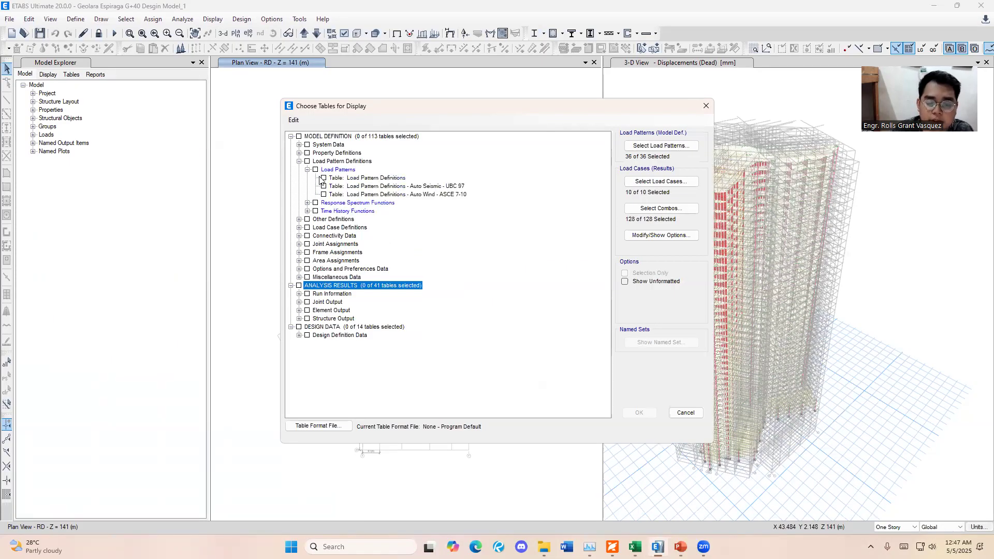
{"action": "left_click", "coordinate": [324, 187]}
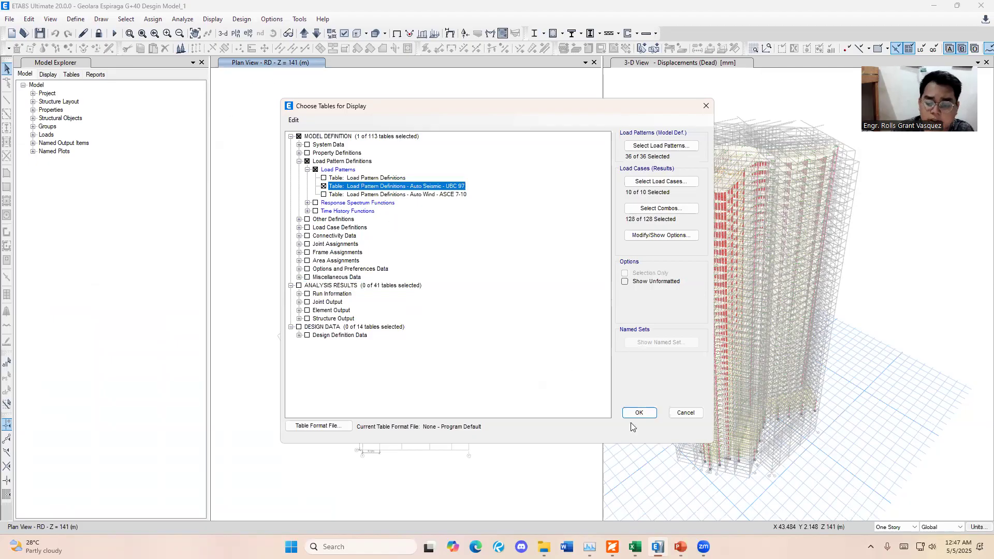
{"action": "left_click", "coordinate": [639, 412]}
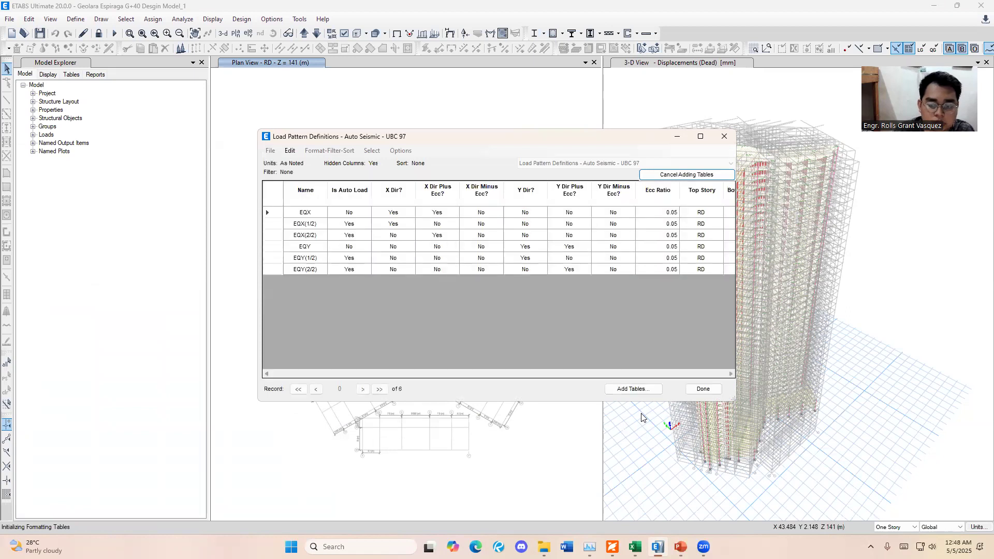
Compare the EQX(1/2) and EQY(1/2) rows and examine the period used, weight used and base shear
{"action": "left_click", "coordinate": [311, 214]}
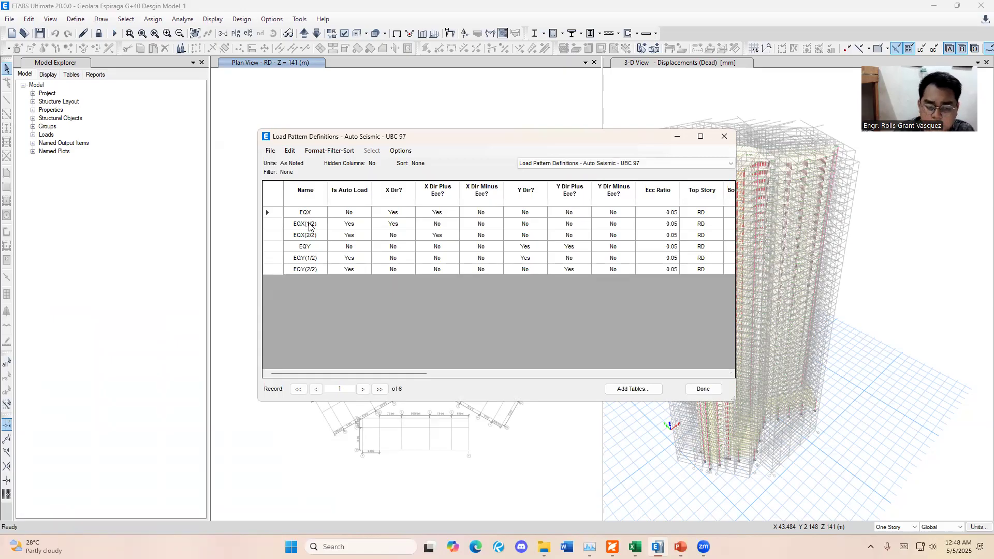
{"action": "left_click", "coordinate": [305, 226]}
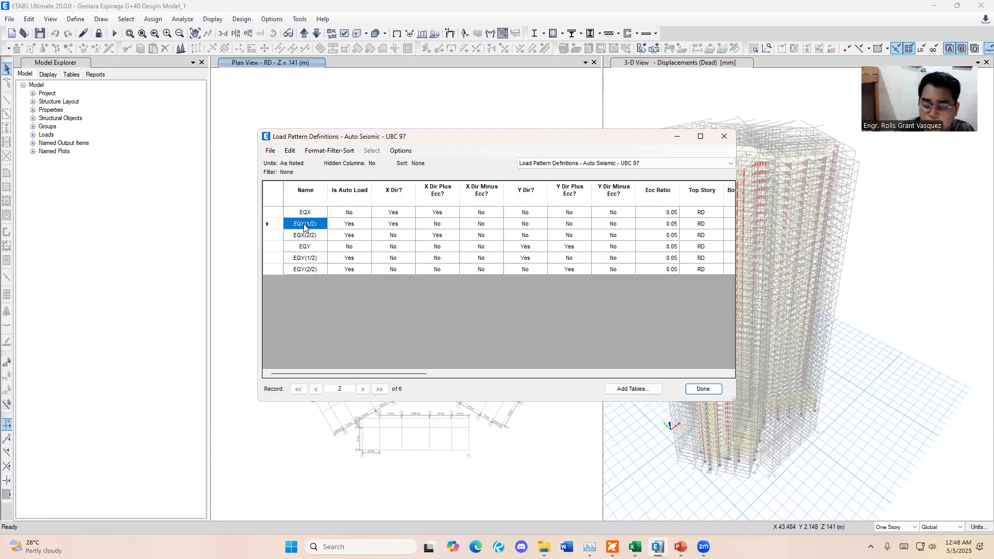
{"action": "left_click", "coordinate": [265, 221]}
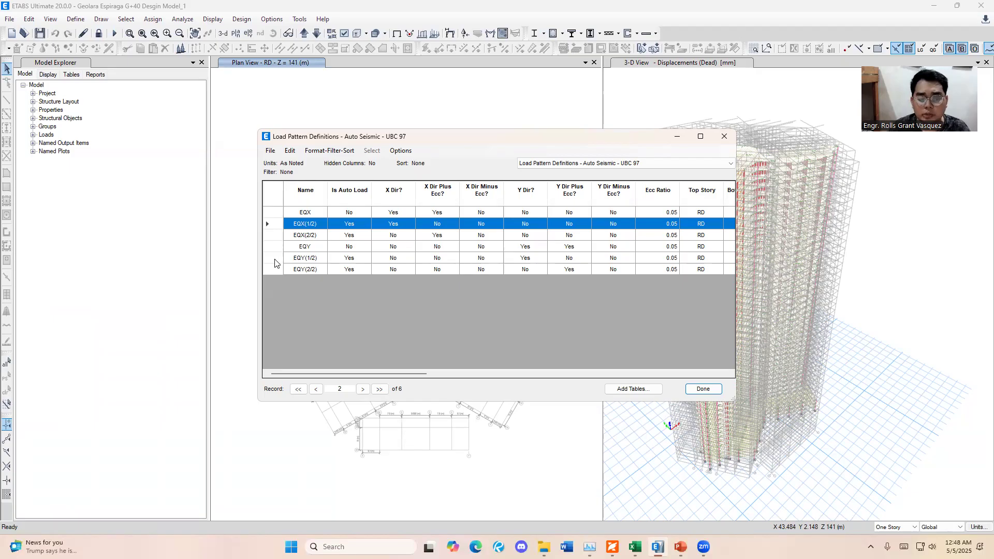
{"action": "left_click", "coordinate": [293, 263]}
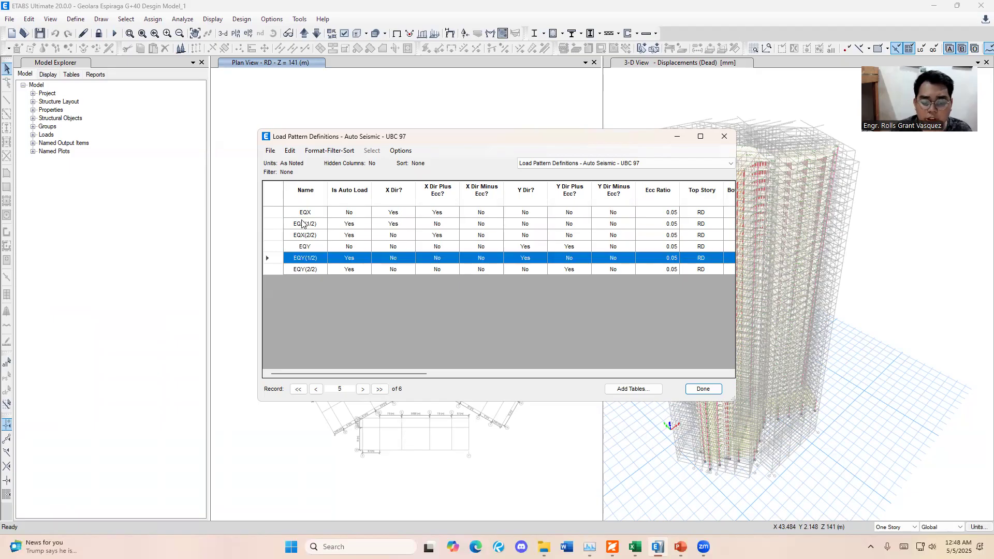
{"action": "left_click", "coordinate": [278, 227]}
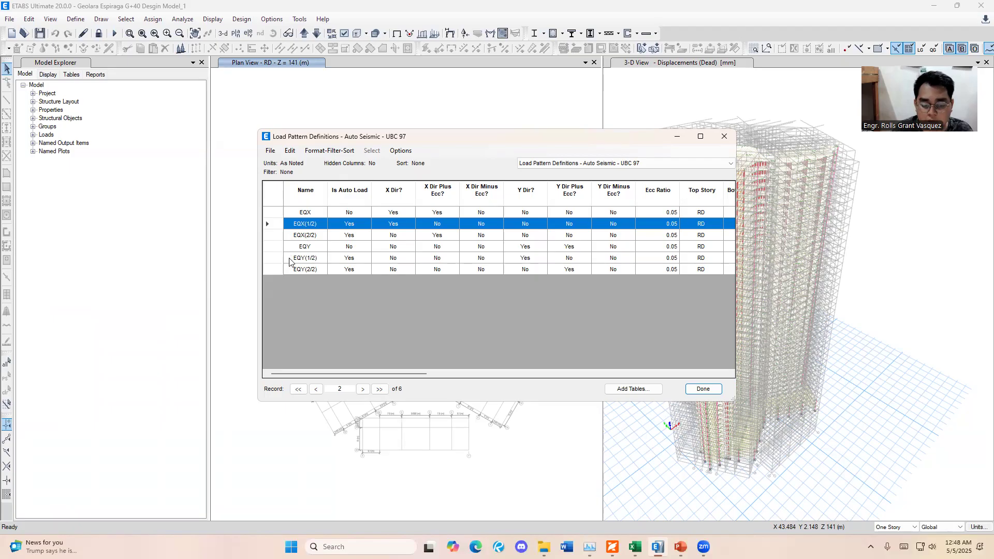
{"action": "left_click", "coordinate": [277, 259]}
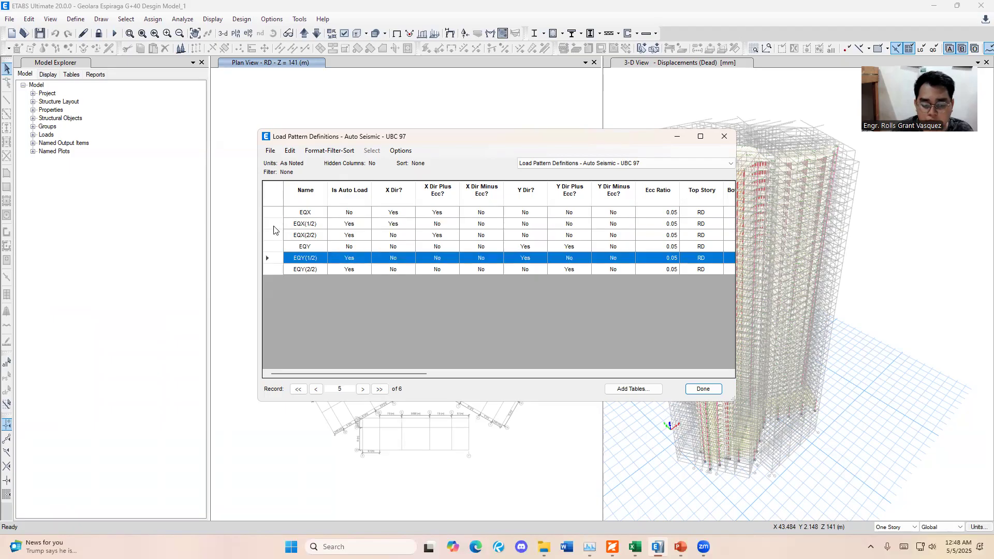
{"action": "left_click", "coordinate": [275, 227]}
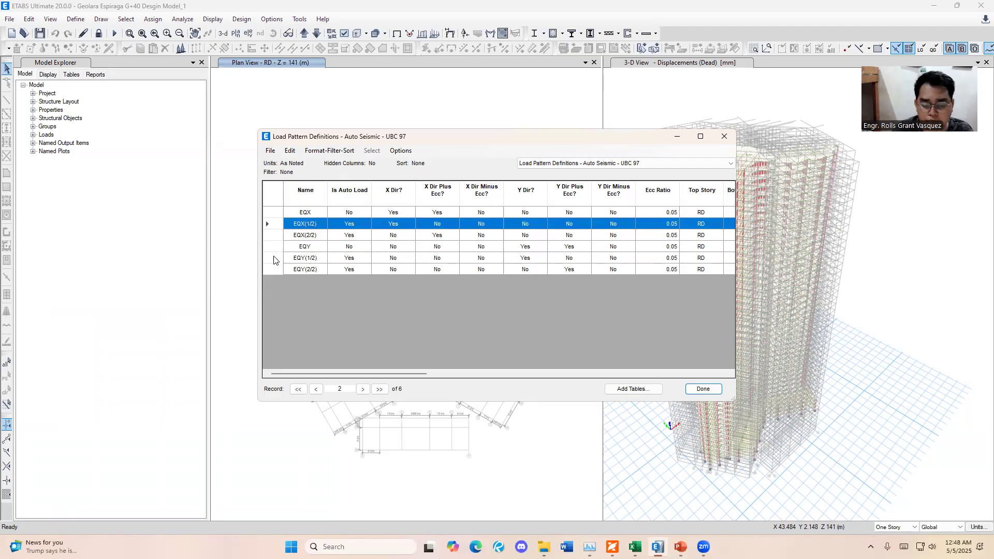
{"action": "left_click", "coordinate": [274, 258]}
{"action": "left_click", "coordinate": [274, 227]}
{"action": "left_click_drag", "start_coordinate": [417, 374], "coordinate": [718, 344]}
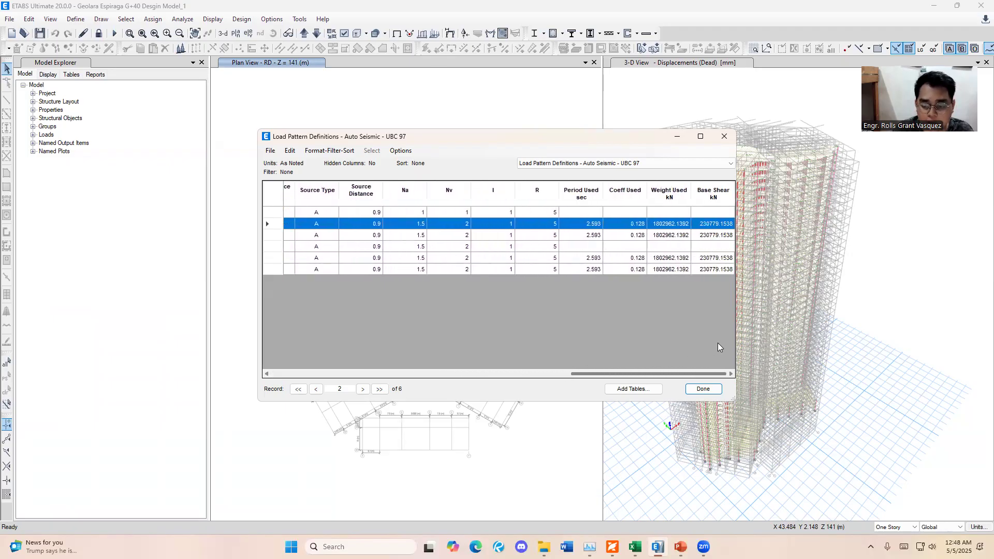
{"action": "left_click", "coordinate": [592, 226]}
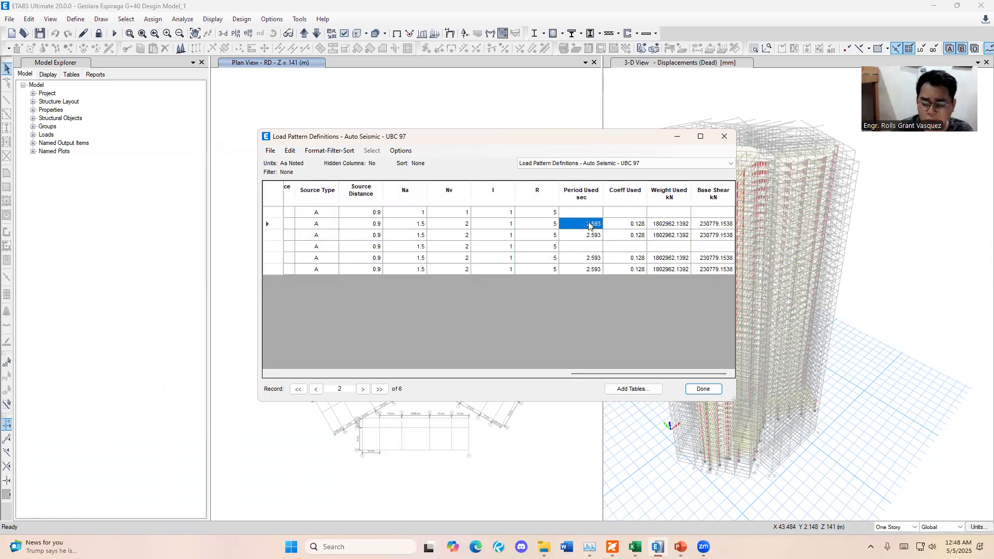
{"action": "left_click", "coordinate": [669, 226]}
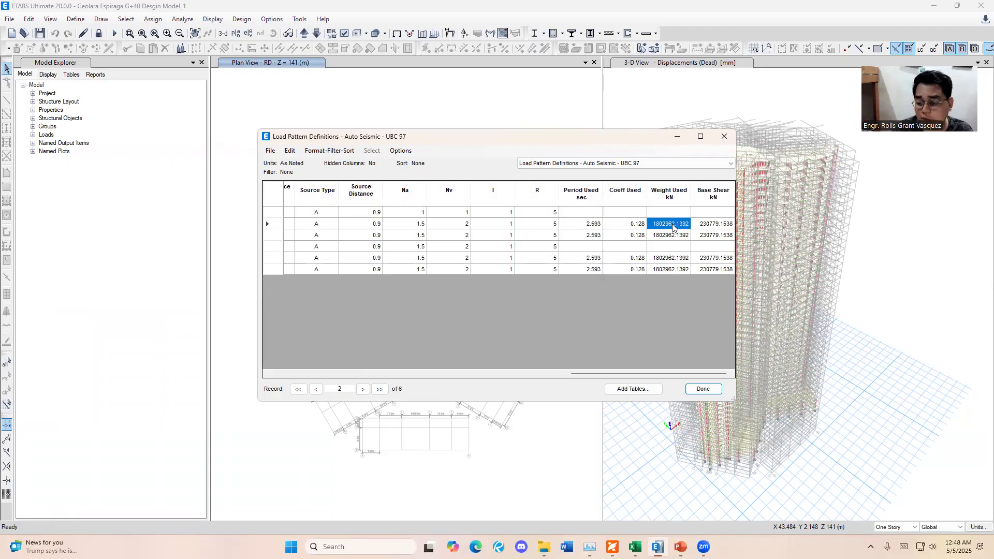
{"action": "left_click", "coordinate": [723, 225]}
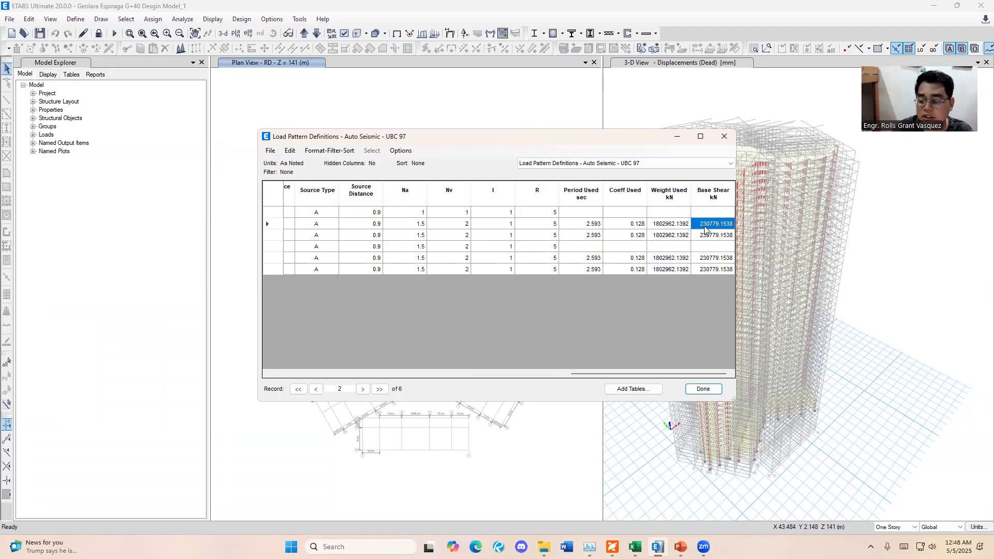
Take the period used from the EQX(1/2) row and enter 2.593 for T in B8 of the Drift workbook
{"action": "left_click", "coordinate": [598, 228]}
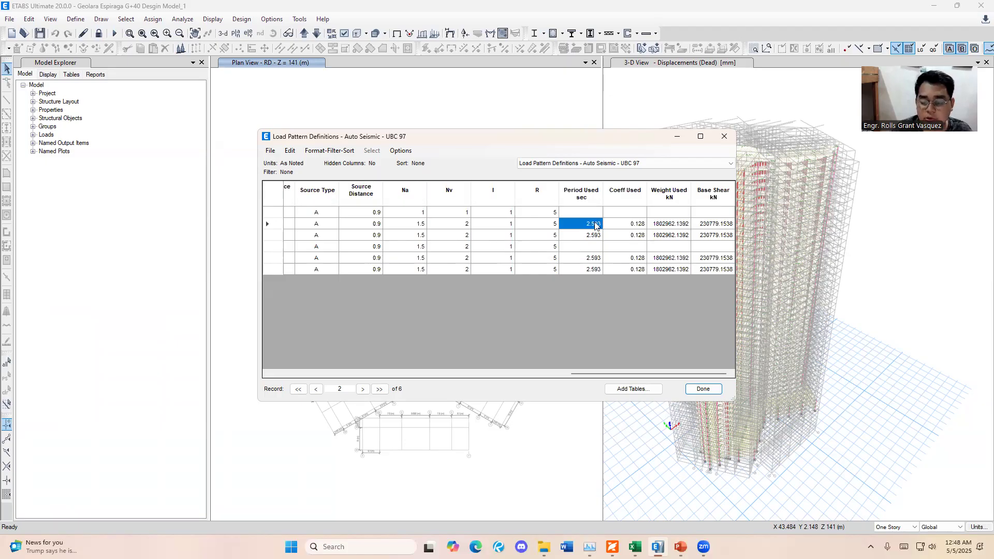
{"action": "key", "text": "alt+Tab"}
{"action": "left_click", "coordinate": [142, 321]}
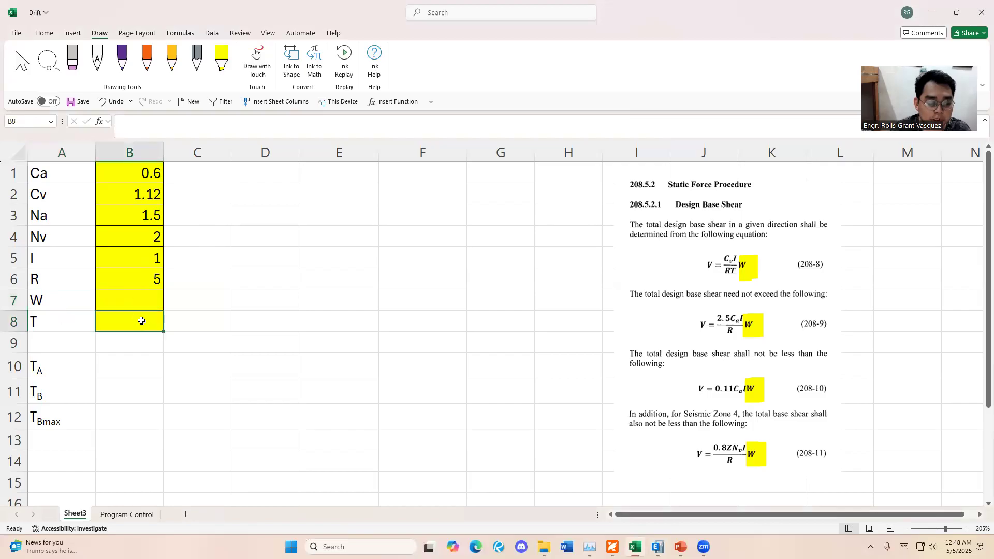
{"action": "type", "text": "2.593"}
{"action": "key", "text": "Return"}
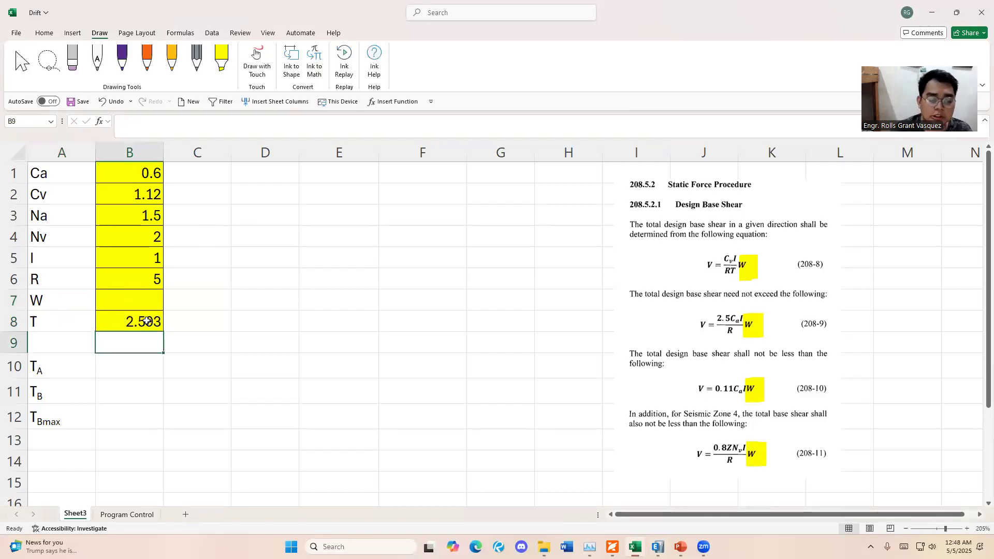
{"action": "left_click", "coordinate": [147, 320]}
Copy the EQX(1/2) weight used, 1802962.1392, from ETABS into W's cell B7 in Excel, matching the destination formatting
{"action": "key", "text": "alt+Tab"}
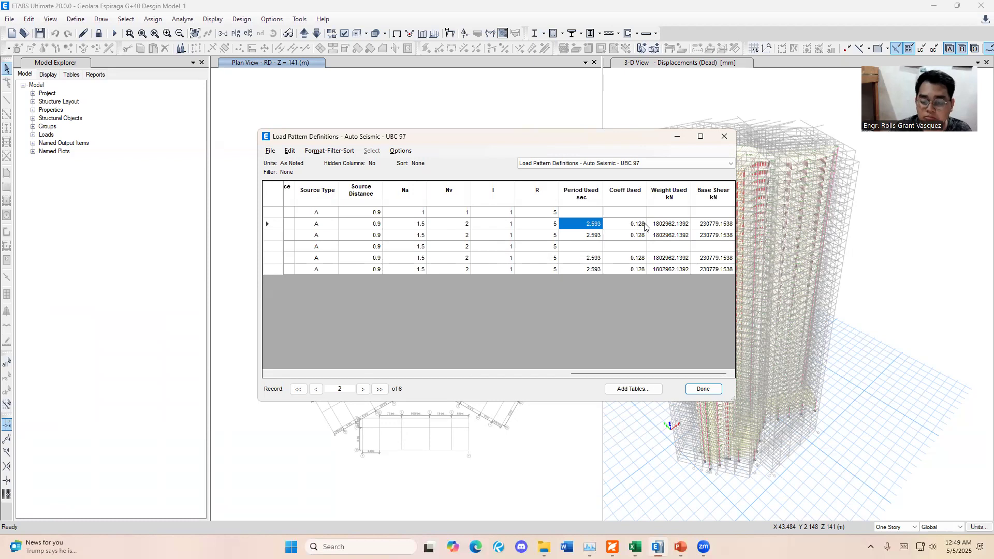
{"action": "left_click", "coordinate": [687, 226]}
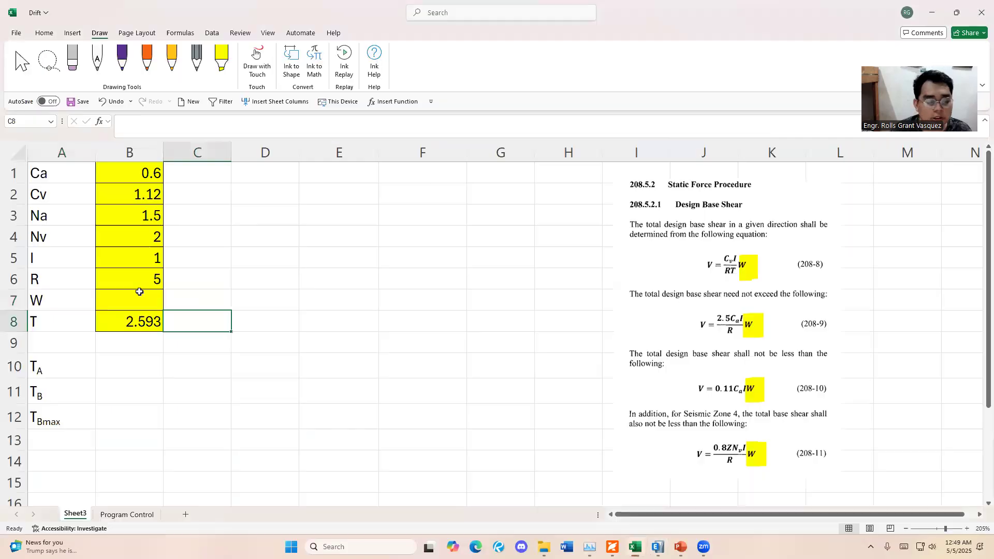
{"action": "key", "text": "alt+Tab"}
{"action": "left_click", "coordinate": [129, 294]}
{"action": "type", "text": "1802962.1392"}
{"action": "left_click", "coordinate": [184, 319]}
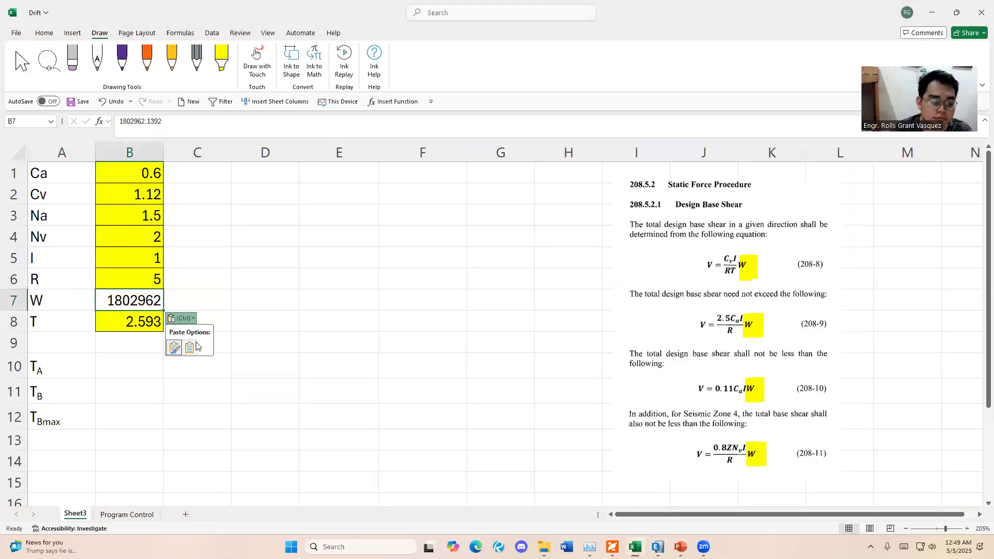
{"action": "left_click", "coordinate": [195, 348]}
{"action": "left_click", "coordinate": [277, 318]}
{"action": "left_click", "coordinate": [131, 306]}
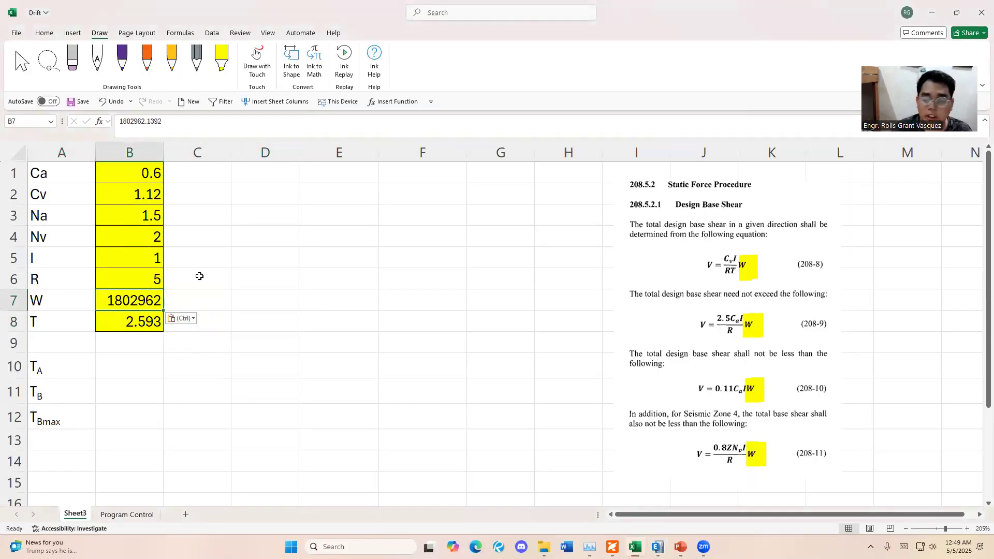
{"action": "mouse_move", "coordinate": [119, 121]}
{"action": "left_mouse_down"}
{"action": "mouse_move", "coordinate": [133, 120]}
{"action": "mouse_move", "coordinate": [124, 121]}
{"action": "left_mouse_up"}
{"action": "left_click", "coordinate": [136, 121]}
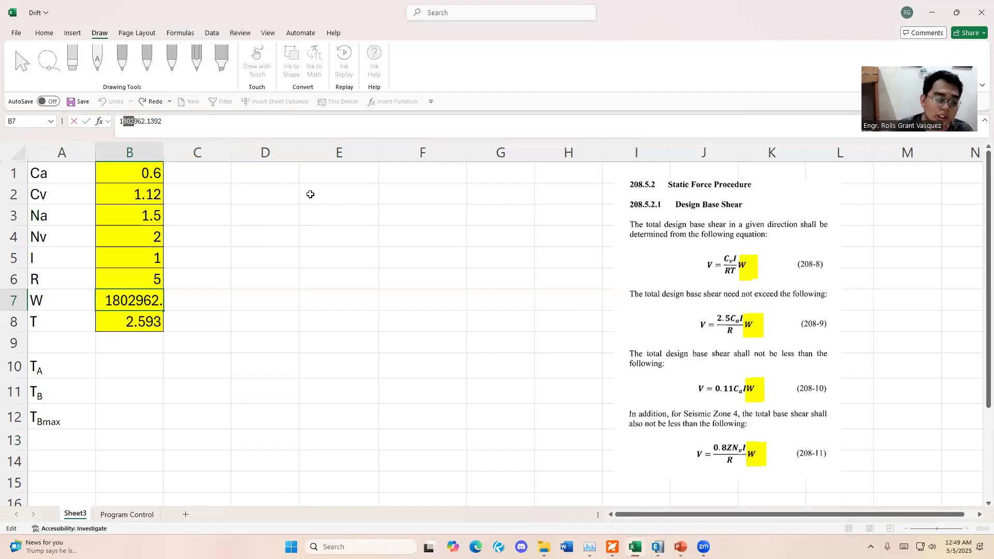
{"action": "key", "text": "Escape"}
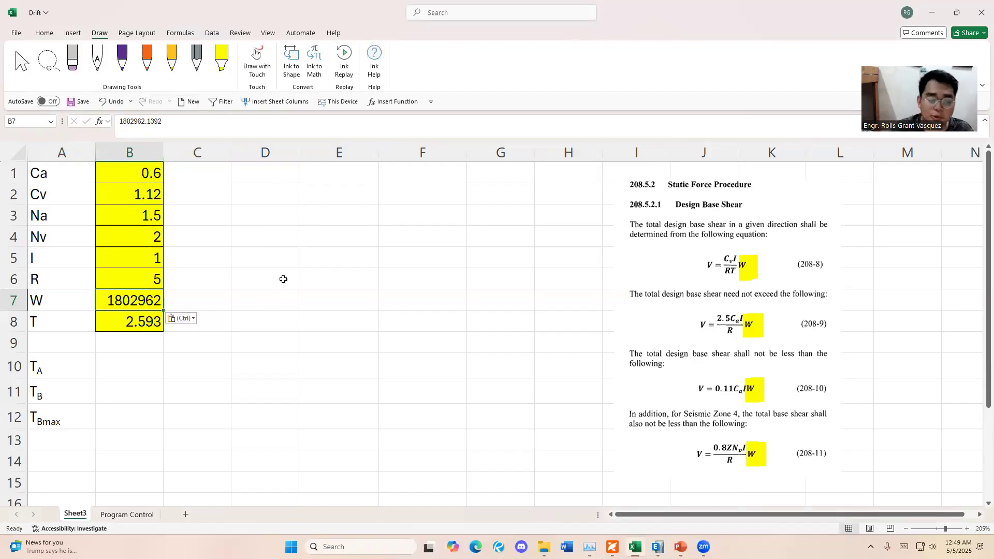
{"action": "left_click", "coordinate": [362, 256]}
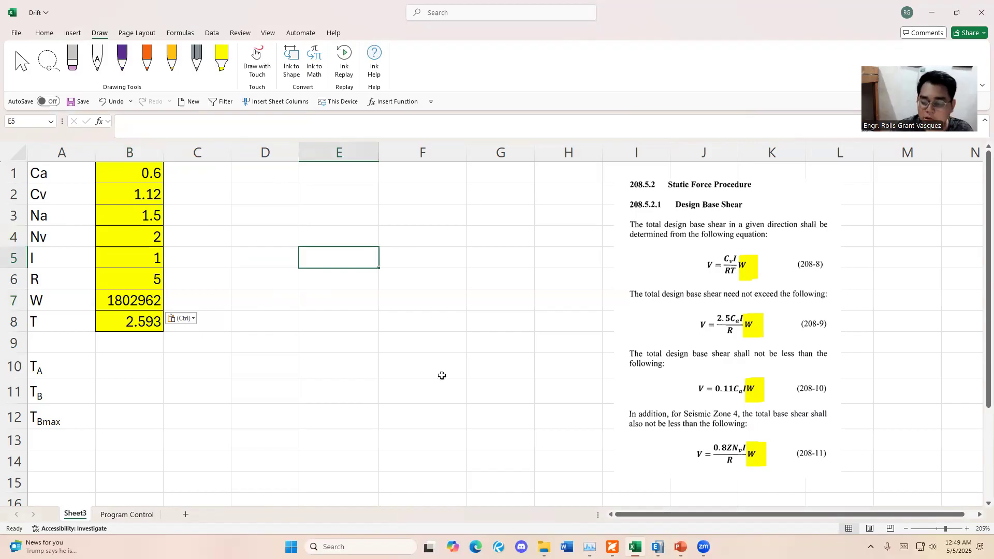
{"action": "left_click", "coordinate": [729, 263]}
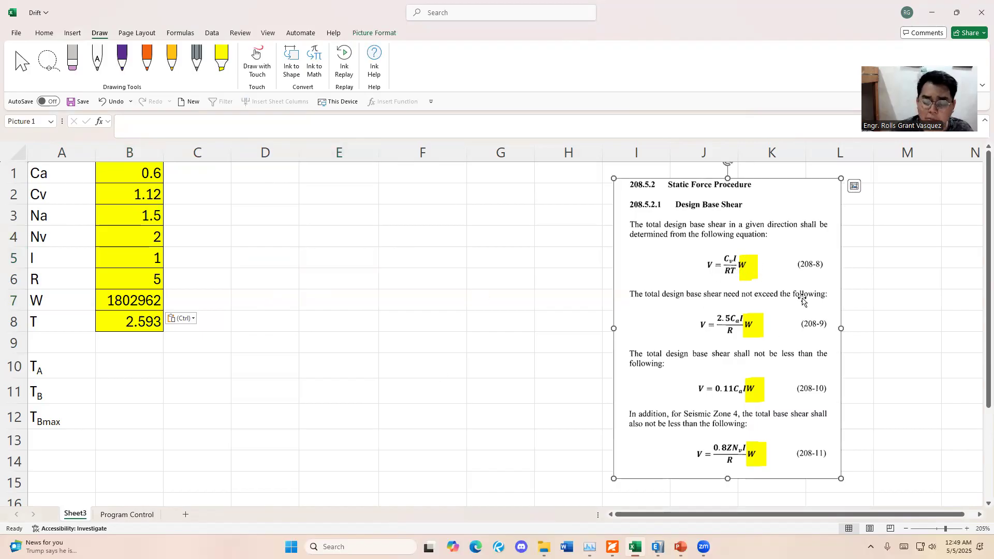
{"action": "key", "text": "Escape"}
Enter Eq 1 in D1 and fill the numbered label series down through D5
{"action": "left_click", "coordinate": [347, 173]}
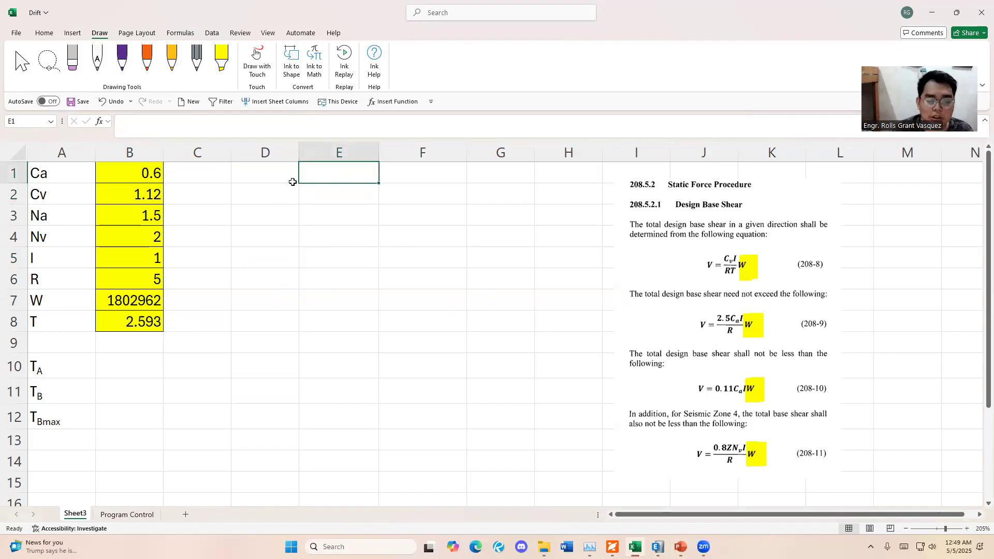
{"action": "left_click", "coordinate": [280, 171]}
{"action": "type", "text": "Eq 1"}
{"action": "left_click", "coordinate": [285, 208]}
{"action": "left_click", "coordinate": [292, 157]}
{"action": "left_click", "coordinate": [291, 177]}
{"action": "left_click", "coordinate": [298, 183]}
{"action": "left_click", "coordinate": [297, 185]}
{"action": "left_click", "coordinate": [293, 178]}
{"action": "left_click_drag", "start_coordinate": [299, 182], "coordinate": [295, 264]}
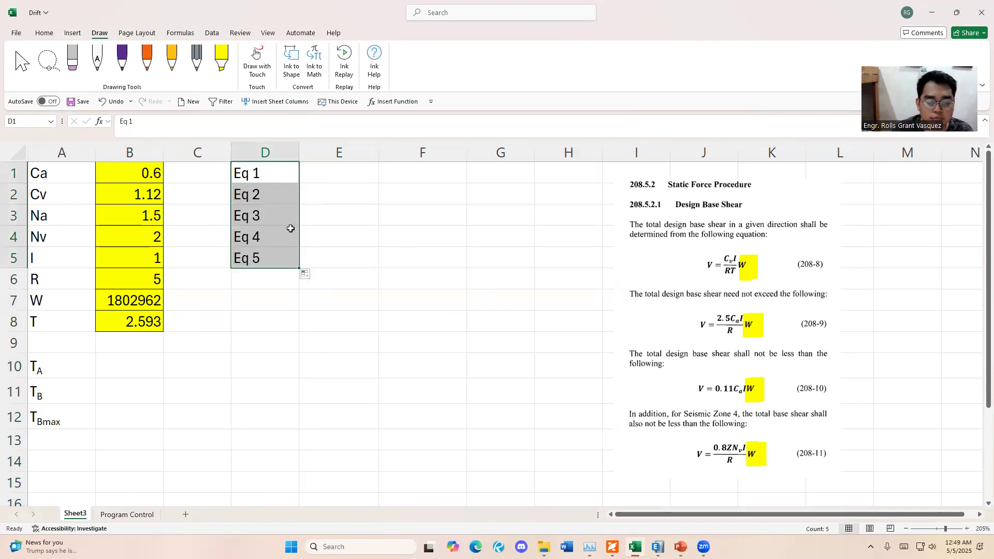
Delete the surplus Eq 5 label from D5 and select the equation labels in D1:D4
{"action": "left_click", "coordinate": [266, 257]}
{"action": "key", "text": "Delete"}
{"action": "left_click_drag", "start_coordinate": [258, 173], "coordinate": [259, 234]}
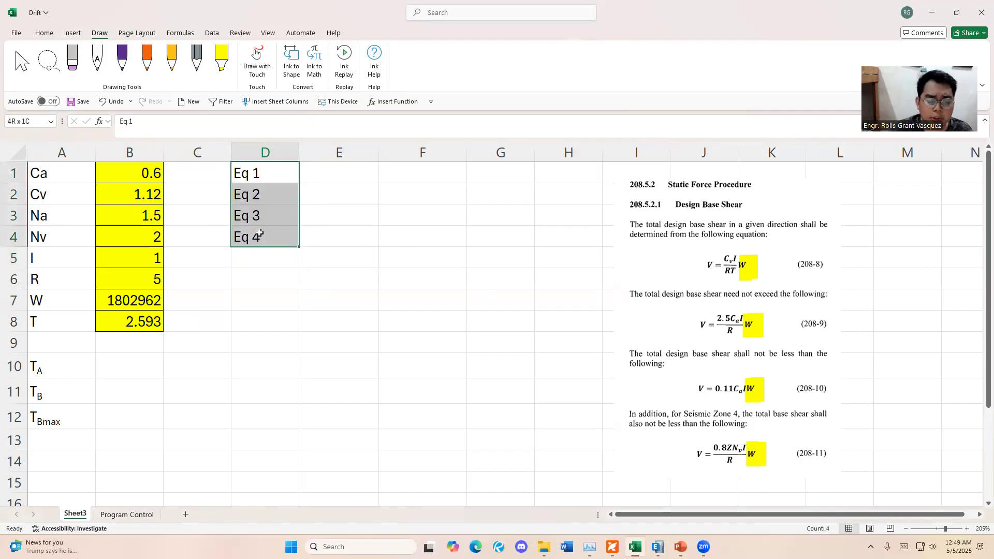
Move the equation labels down one row to D2:D5 and enter the header Coefficient in E1
{"action": "left_click_drag", "start_coordinate": [299, 178], "coordinate": [300, 198]}
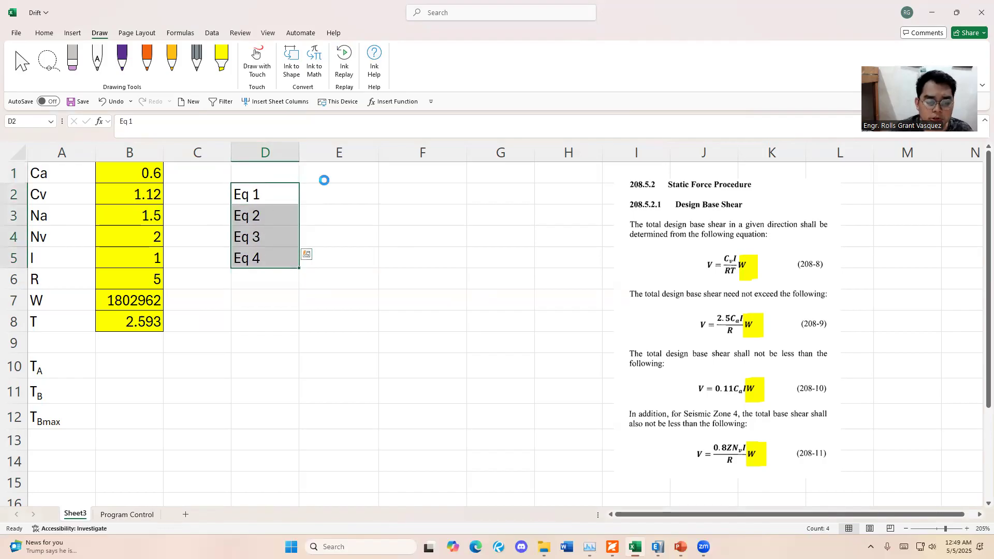
{"action": "left_click", "coordinate": [324, 179]}
{"action": "type", "text": "Coefficient"}
{"action": "key", "text": "Return"}
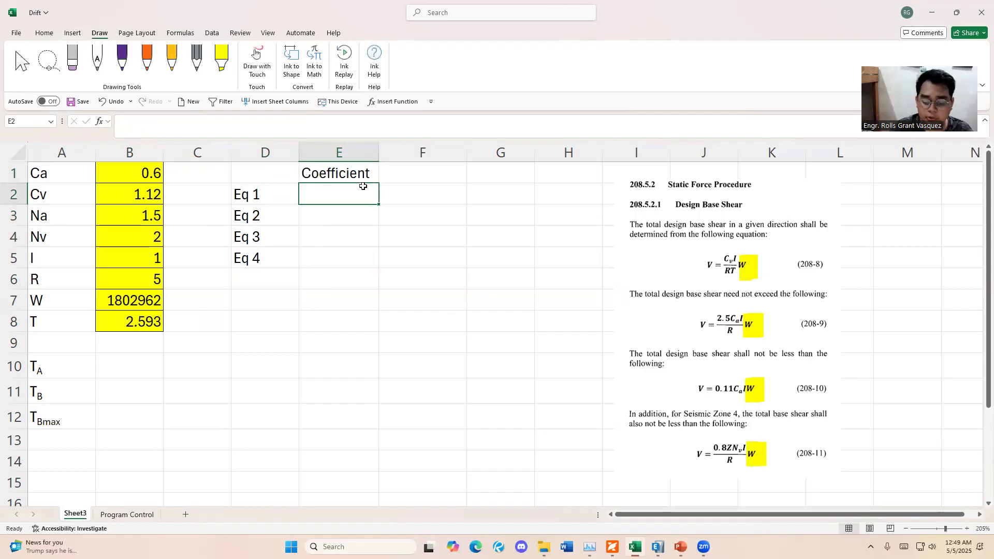
Compute the Eq 1 coefficient in E2 with the formula =B2*B5/B6/B8
{"action": "left_click_drag", "start_coordinate": [138, 175], "coordinate": [141, 316]}
{"action": "left_click", "coordinate": [336, 201]}
{"action": "type", "text": "="}
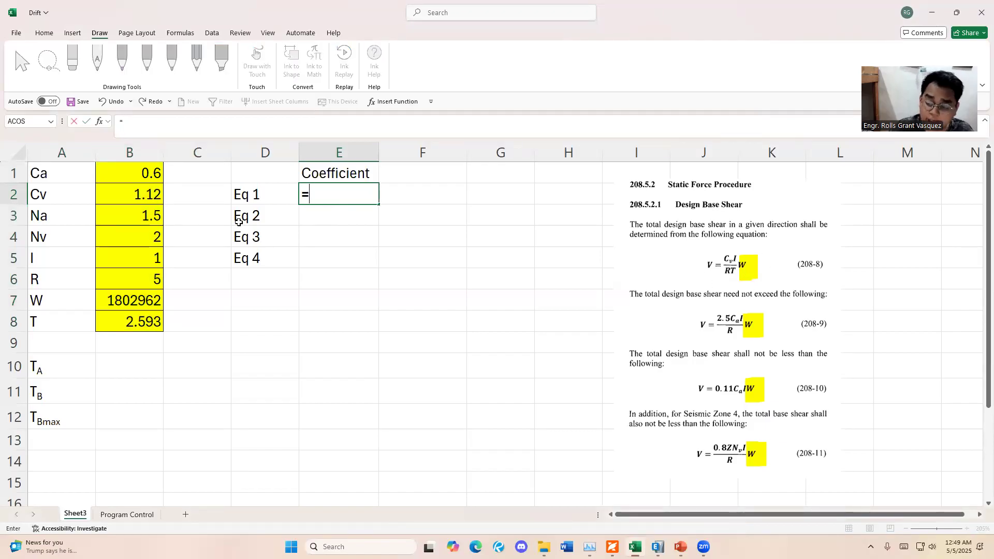
{"action": "left_click", "coordinate": [144, 191]}
{"action": "type", "text": "*"}
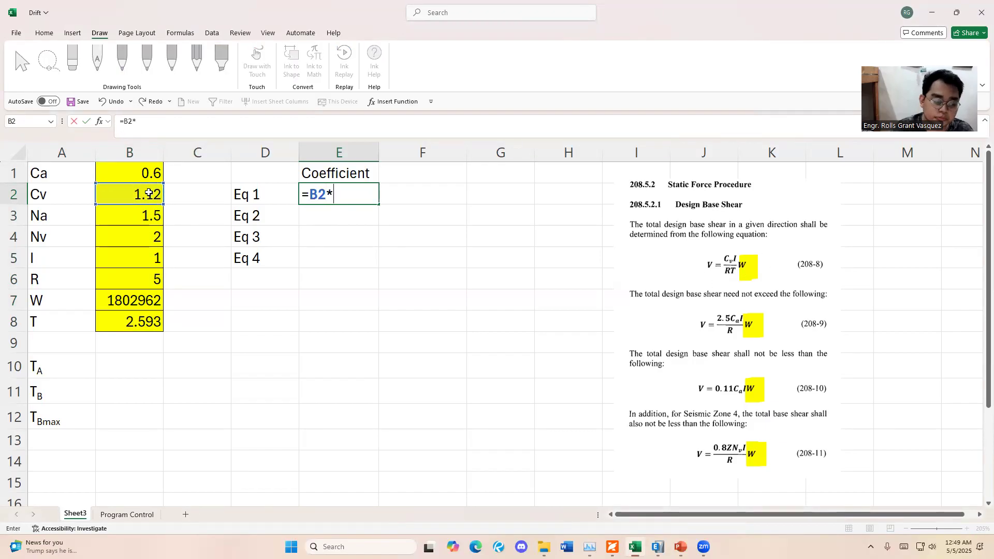
{"action": "left_click", "coordinate": [136, 255]}
{"action": "type", "text": "/"}
{"action": "left_click", "coordinate": [138, 279]}
{"action": "type", "text": "/"}
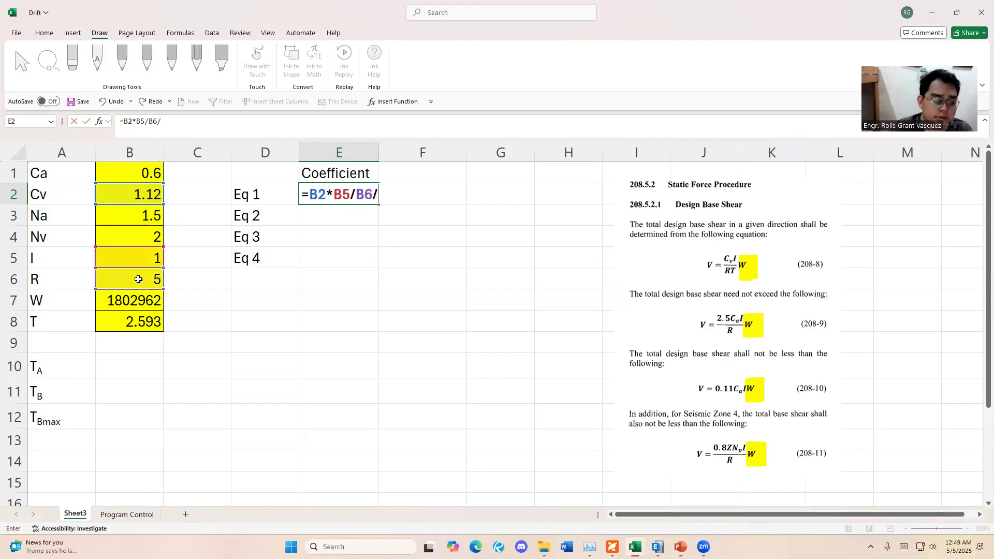
{"action": "left_click", "coordinate": [139, 316]}
{"action": "key", "text": "Return"}
Format the coefficient cells E2:E5 to show four decimal places
{"action": "left_click", "coordinate": [339, 199]}
{"action": "left_click", "coordinate": [44, 33]}
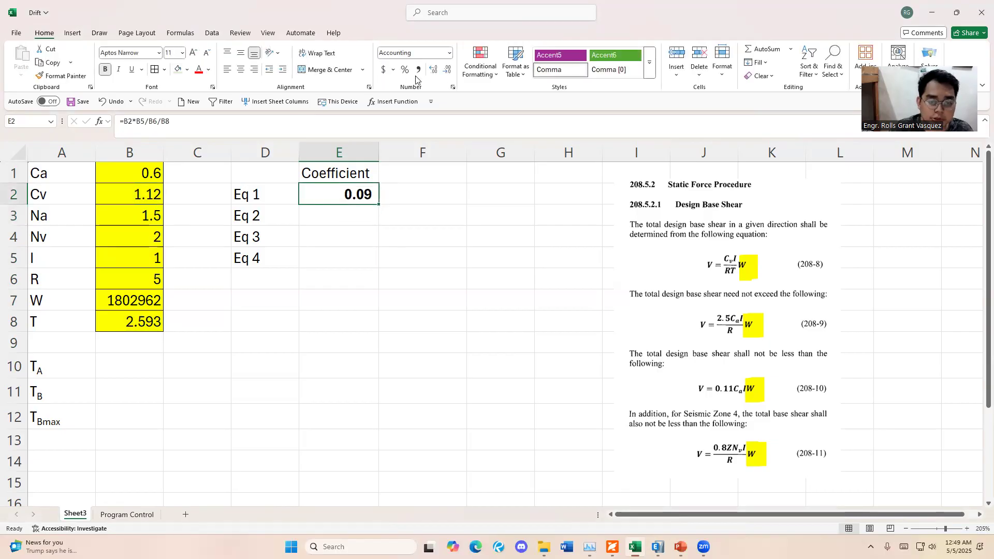
{"action": "left_click_drag", "start_coordinate": [357, 194], "coordinate": [348, 261]}
{"action": "left_click", "coordinate": [447, 69]}
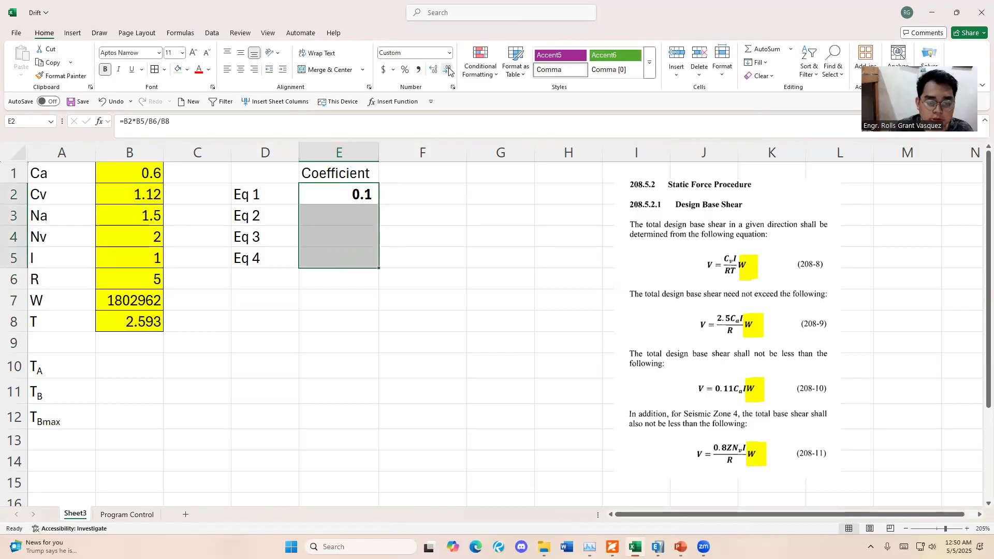
{"action": "left_click", "coordinate": [433, 72]}
{"action": "left_click", "coordinate": [433, 72]}
{"action": "left_click", "coordinate": [433, 72]}
{"action": "left_click", "coordinate": [417, 259]}
Make the Coefficient header bold and remove the bold from the coefficient cells E2:E5
{"action": "left_click", "coordinate": [344, 171]}
{"action": "key", "text": "ctrl+b"}
{"action": "left_click", "coordinate": [357, 197]}
{"action": "key", "text": "ctrl+b"}
{"action": "left_click_drag", "start_coordinate": [358, 198], "coordinate": [350, 260]}
{"action": "key", "text": "ctrl+b"}
{"action": "key", "text": "ctrl+b"}
{"action": "left_click", "coordinate": [470, 203]}
{"action": "left_click", "coordinate": [355, 199]}
Compute the Eq 2 coefficient in E3 with the formula =2.5*B1*B5/B6
{"action": "left_click", "coordinate": [351, 220]}
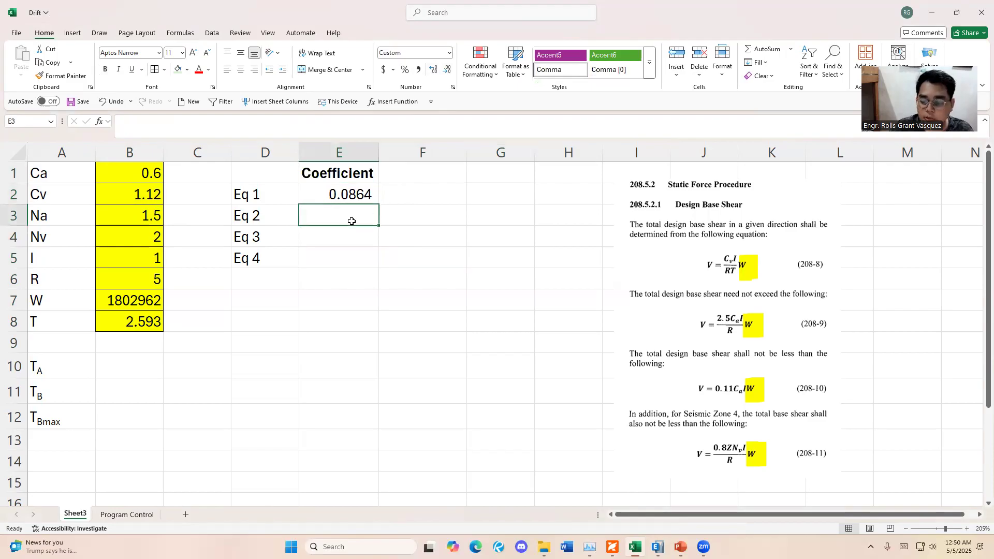
{"action": "type", "text": "=2.5*"}
{"action": "left_click", "coordinate": [139, 175]}
{"action": "type", "text": "*"}
{"action": "left_click", "coordinate": [134, 256]}
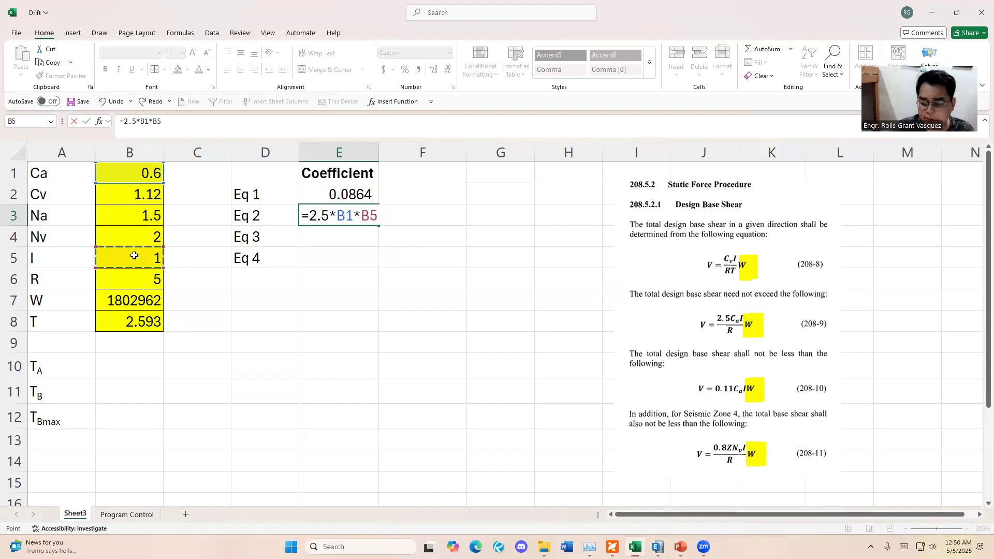
{"action": "type", "text": "/"}
{"action": "left_click", "coordinate": [133, 277]}
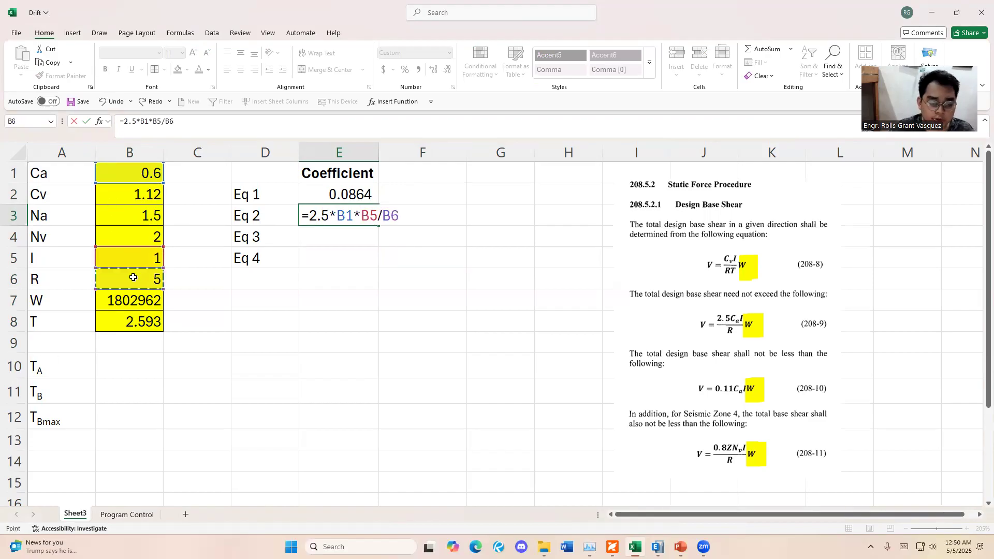
{"action": "key", "text": "Return"}
Compute the Eq 3 coefficient in E4 with the formula =0.11*B1*B5
{"action": "type", "text": "="}
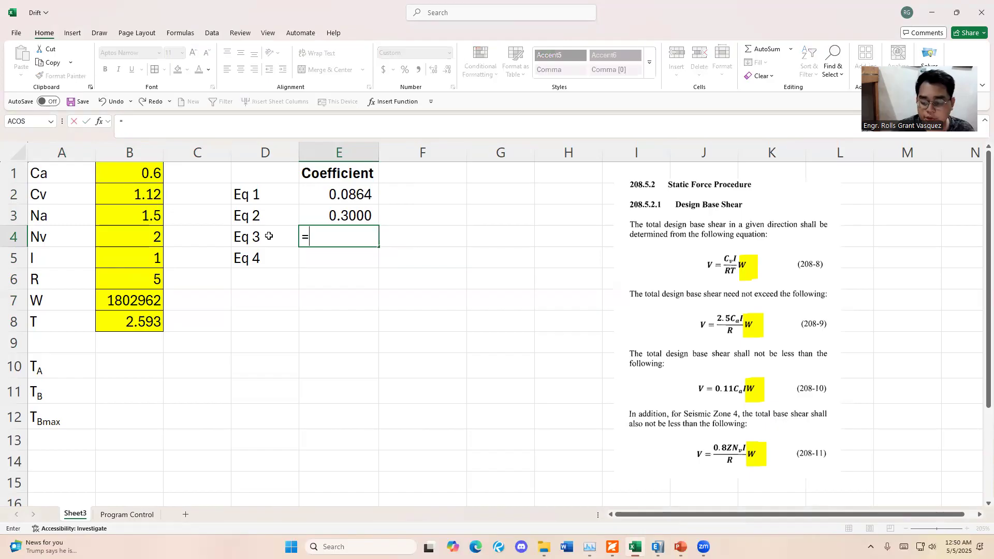
{"action": "type", "text": "0.11*"}
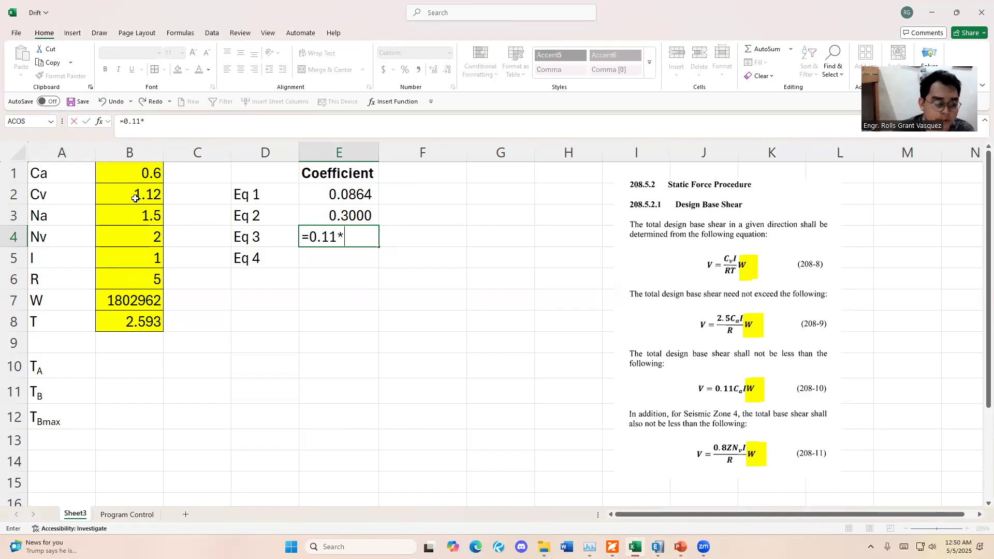
{"action": "left_click", "coordinate": [122, 178]}
{"action": "type", "text": "*"}
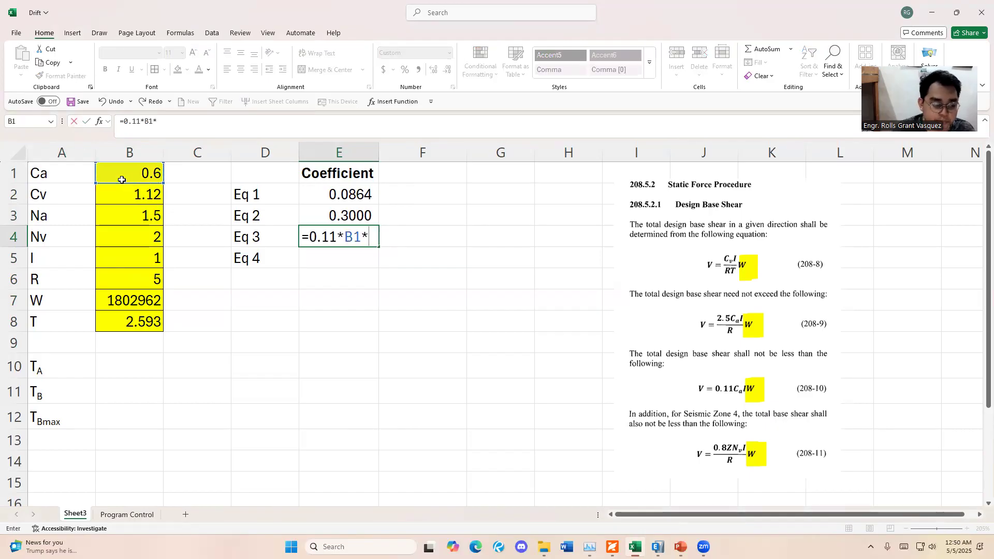
{"action": "left_click", "coordinate": [135, 265]}
{"action": "key", "text": "Return"}
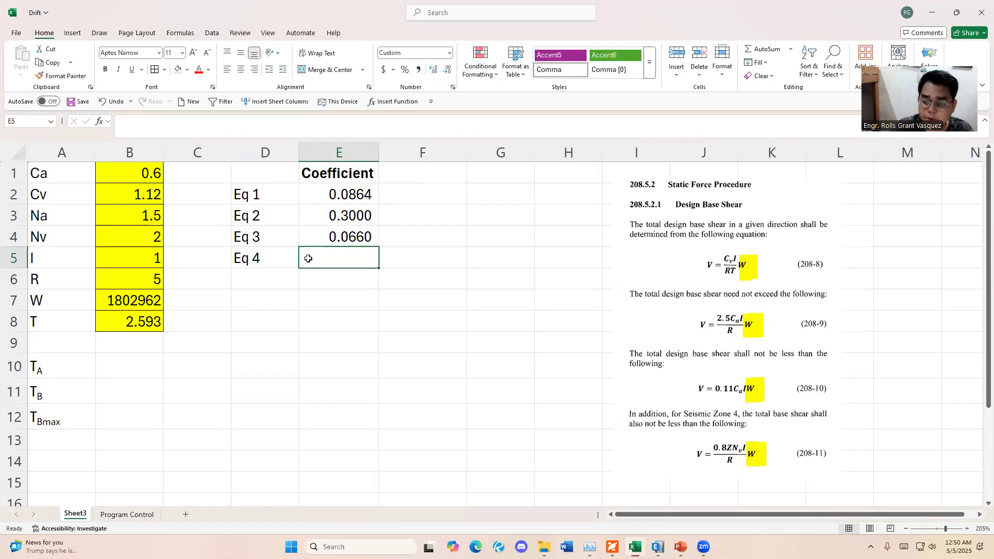
Compute the Eq 4 coefficient in E5 with the formula =0.8*0.4*B4*B5/B6
{"action": "type", "text": "=0.8"}
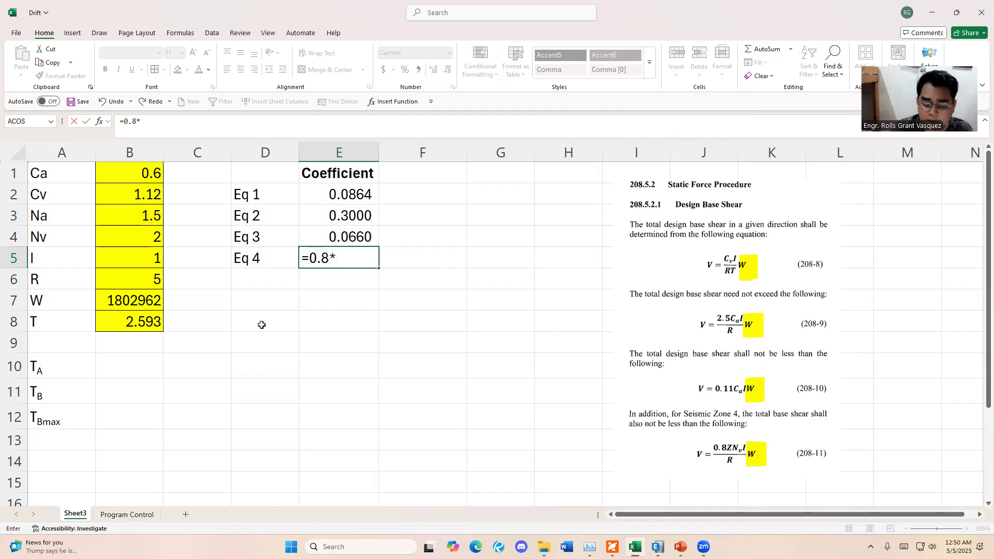
{"action": "type", "text": "*0.4*"}
{"action": "left_click", "coordinate": [127, 233]}
{"action": "type", "text": "*"}
{"action": "left_click", "coordinate": [137, 253]}
{"action": "type", "text": "/"}
{"action": "left_click", "coordinate": [137, 280]}
{"action": "key", "text": "Return"}
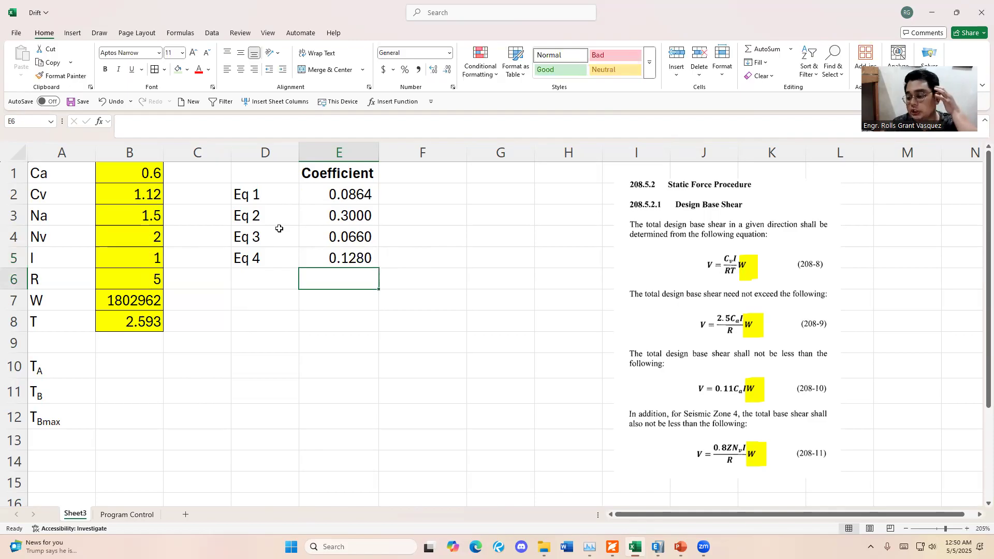
Compare the Eq 1 coefficient with the Eq 2 upper limit and the Eq 3 and Eq 4 lower limits
{"action": "left_click", "coordinate": [317, 193]}
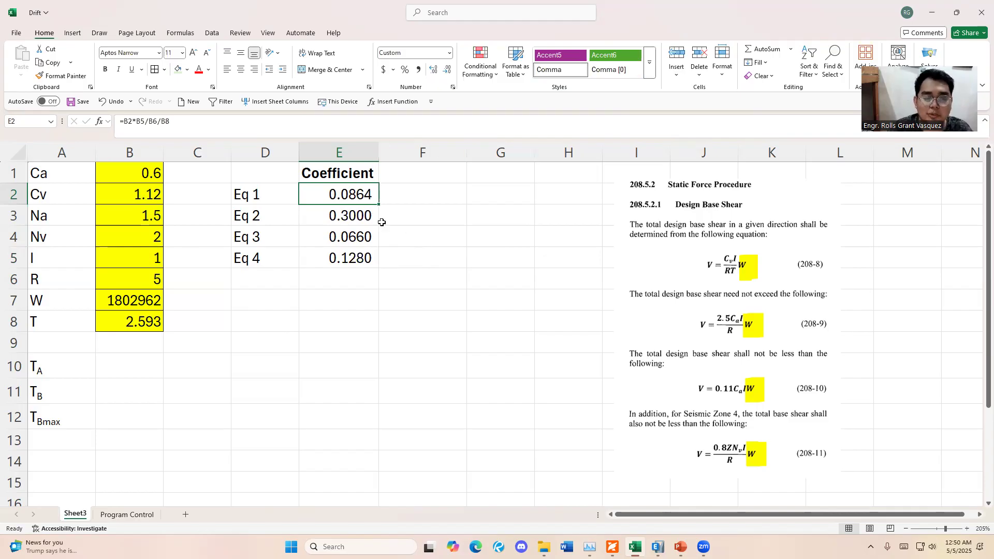
{"action": "left_click_drag", "start_coordinate": [256, 195], "coordinate": [346, 198]}
{"action": "left_click", "coordinate": [346, 197]}
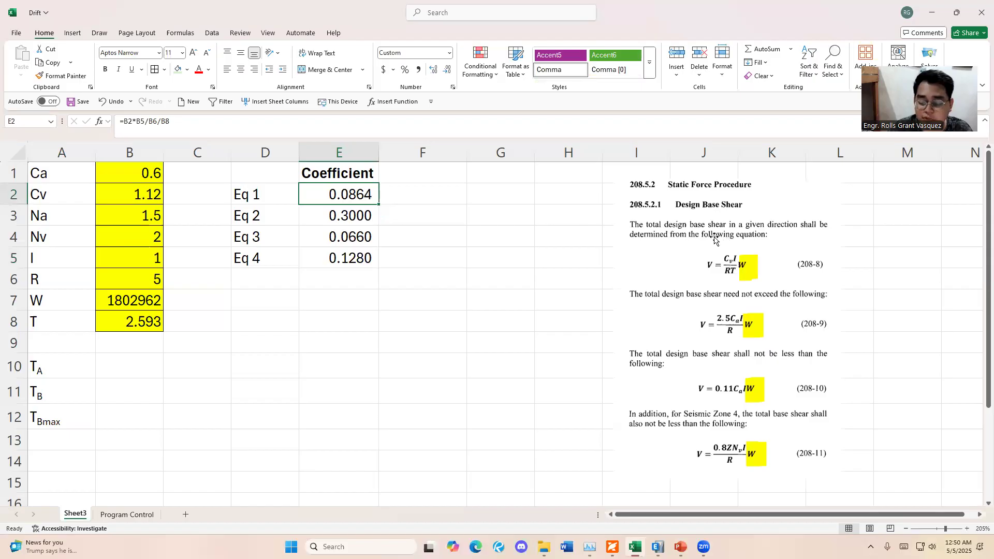
{"action": "mouse_move", "coordinate": [359, 201]}
{"action": "left_mouse_down"}
{"action": "mouse_move", "coordinate": [359, 217]}
{"action": "mouse_move", "coordinate": [269, 213]}
{"action": "mouse_move", "coordinate": [346, 191]}
{"action": "left_mouse_up"}
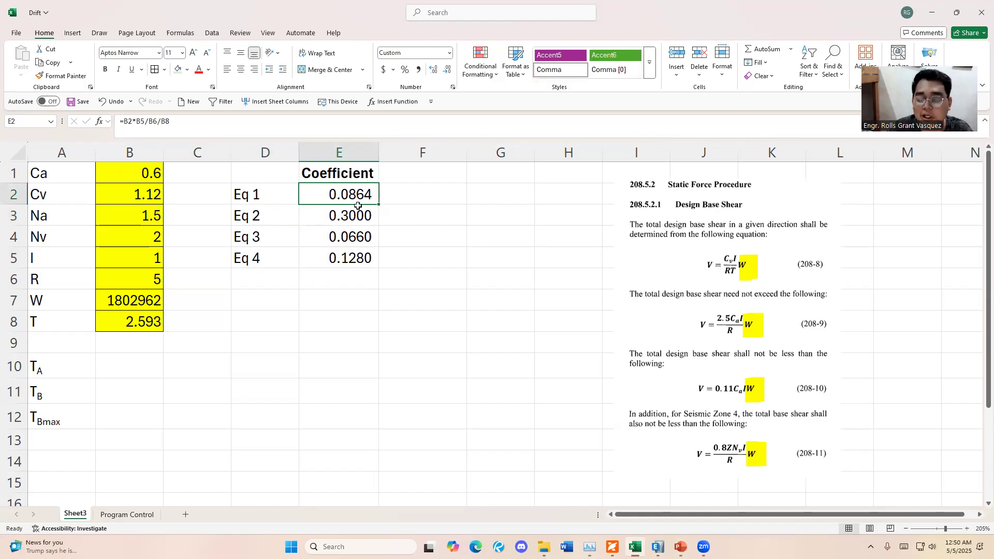
{"action": "mouse_move", "coordinate": [352, 197]}
{"action": "left_mouse_down"}
{"action": "mouse_move", "coordinate": [350, 217]}
{"action": "mouse_move", "coordinate": [355, 199]}
{"action": "left_mouse_up"}
{"action": "left_click", "coordinate": [350, 217]}
{"action": "left_click_drag", "start_coordinate": [346, 192], "coordinate": [349, 217]}
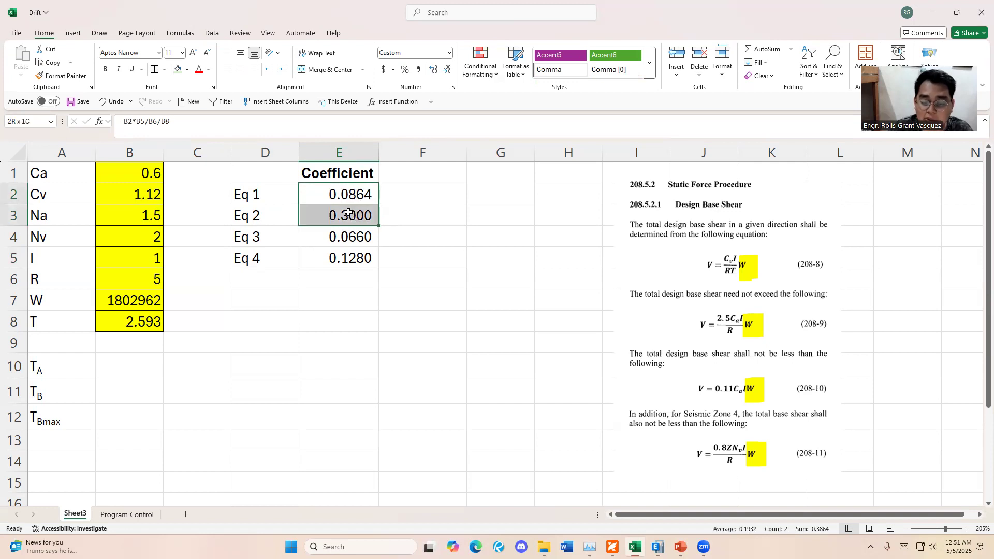
{"action": "left_click", "coordinate": [354, 194]}
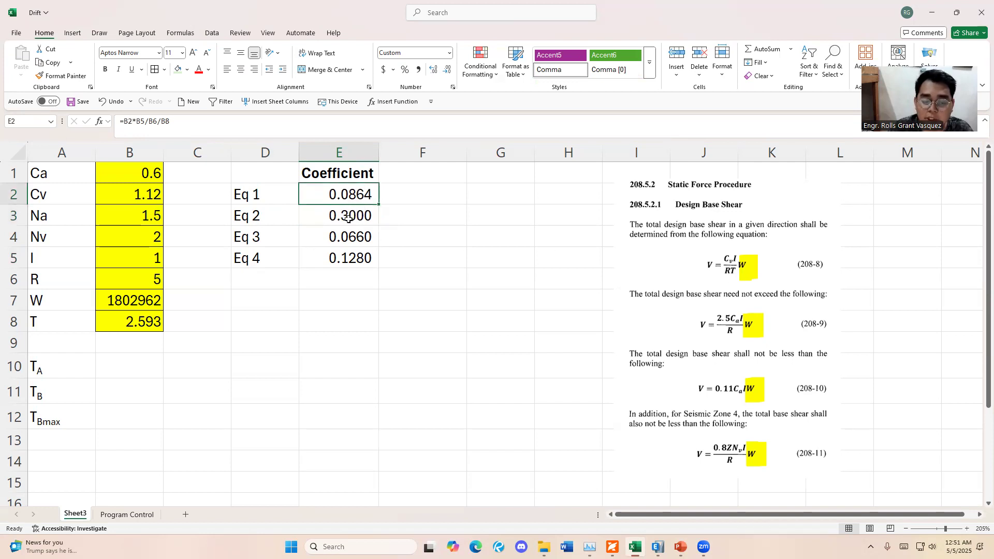
{"action": "left_click_drag", "start_coordinate": [261, 244], "coordinate": [342, 252]}
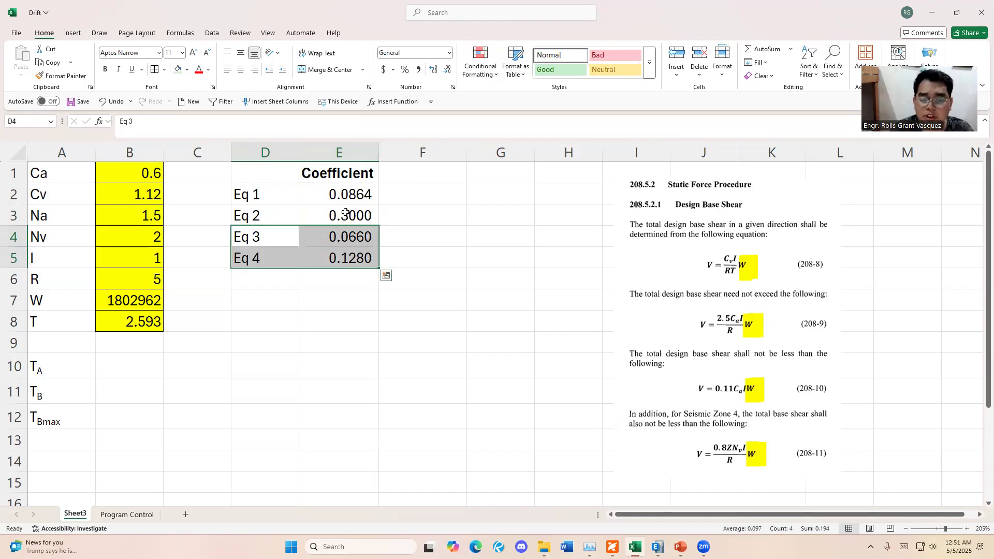
{"action": "left_click", "coordinate": [347, 197]}
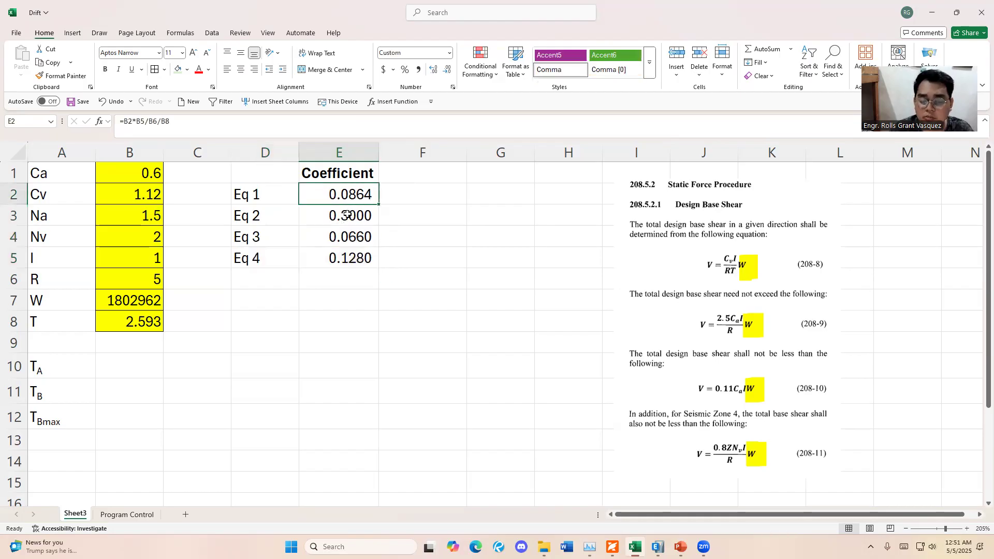
{"action": "left_click", "coordinate": [352, 240]}
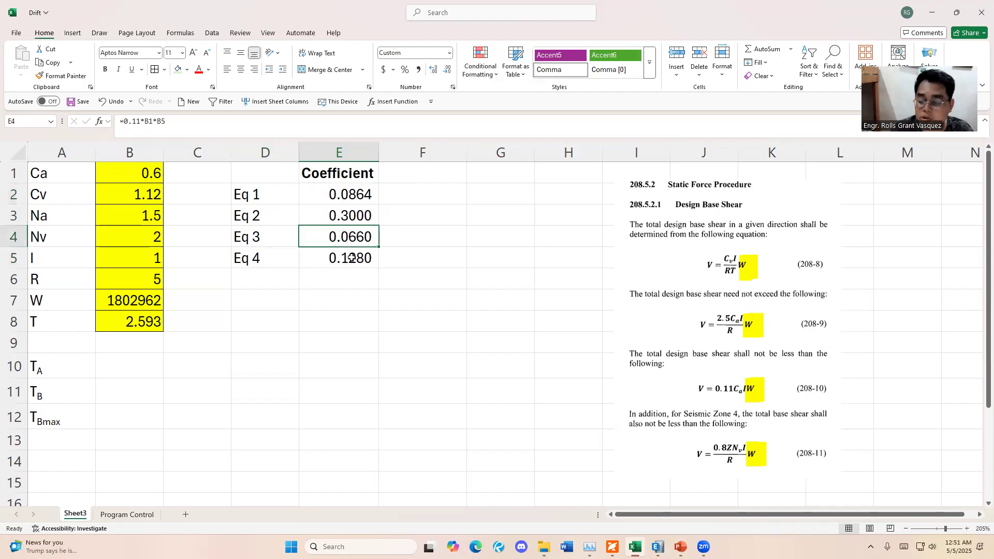
{"action": "left_click", "coordinate": [355, 198]}
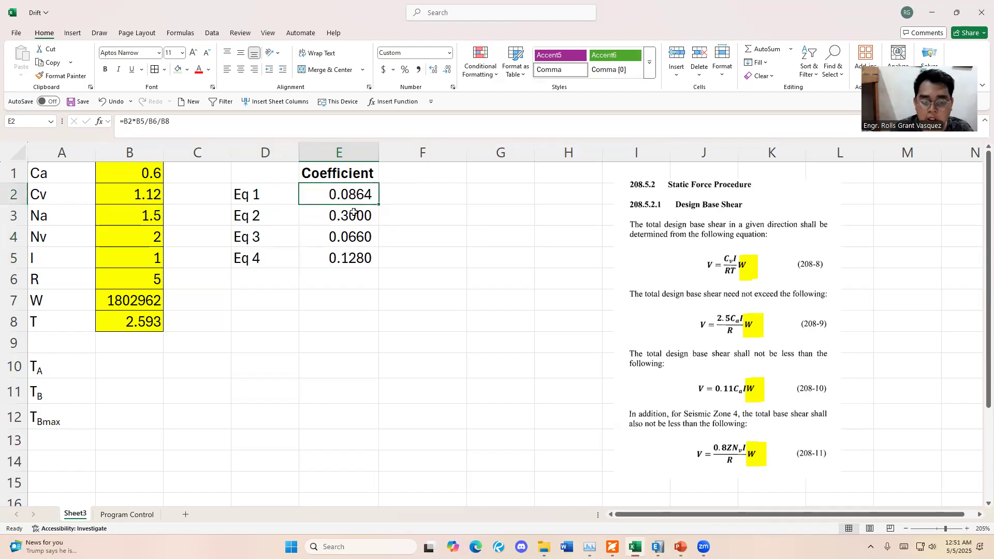
{"action": "left_click", "coordinate": [348, 261]}
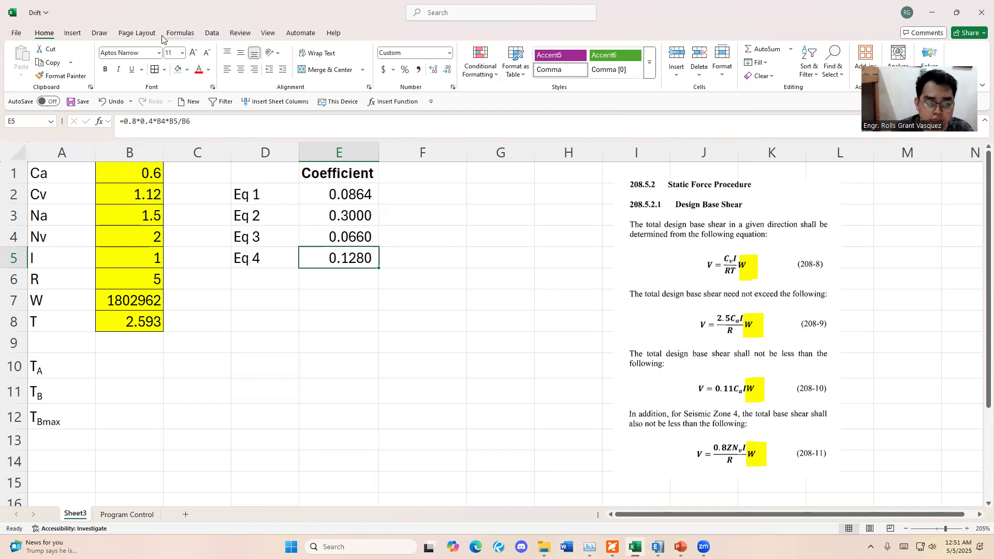
Highlight in yellow the Seismic Zone 4 minimum base shear sentence above equation 208-11 in the code excerpt
{"action": "left_click", "coordinate": [99, 32]}
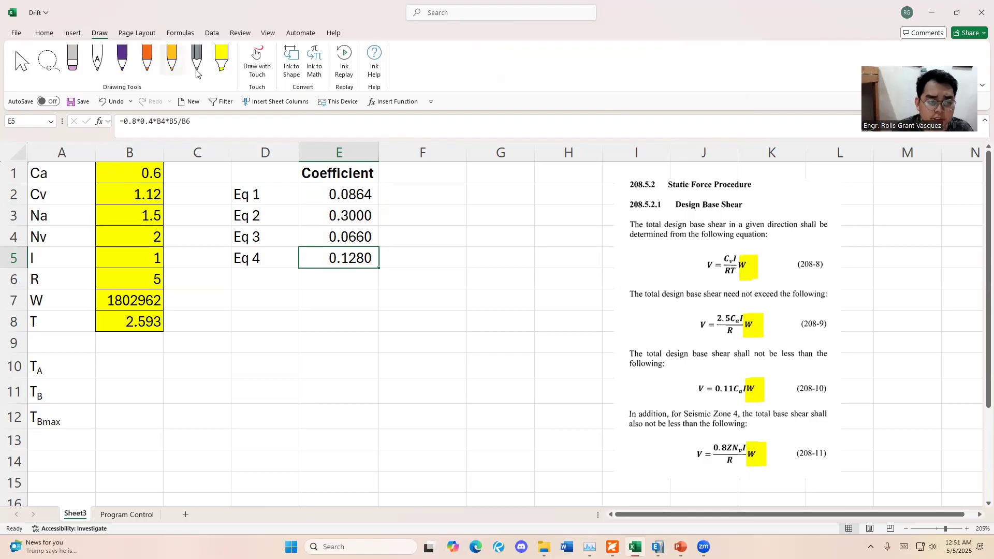
{"action": "left_click_drag", "start_coordinate": [632, 417], "coordinate": [833, 419]}
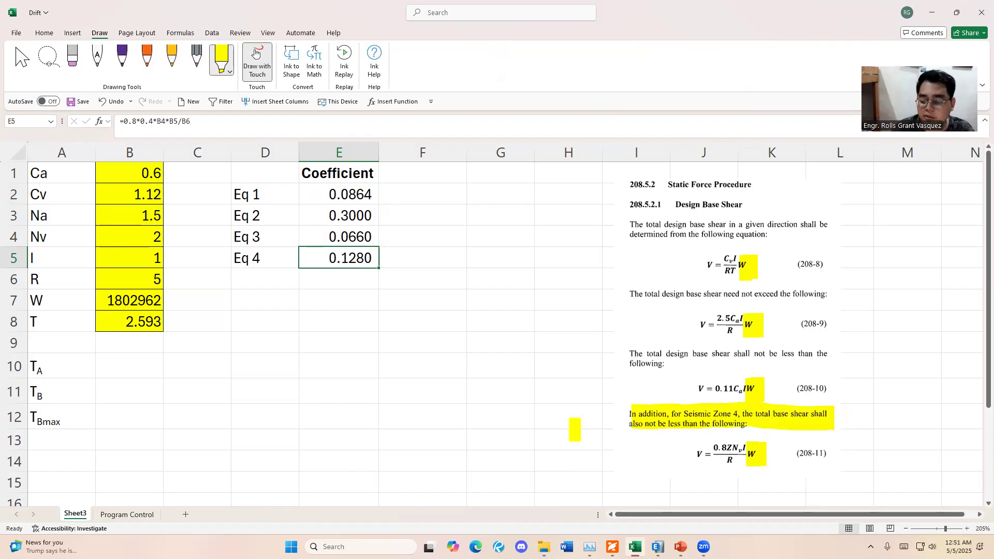
{"action": "key", "text": "Escape"}
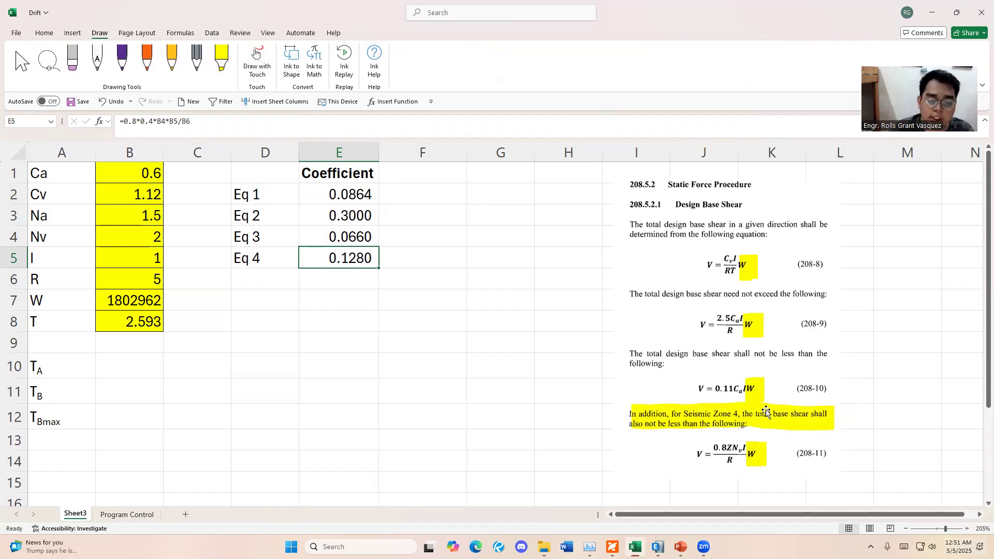
Enter the header Base Shear in F1 and make it bold
{"action": "left_click", "coordinate": [411, 169]}
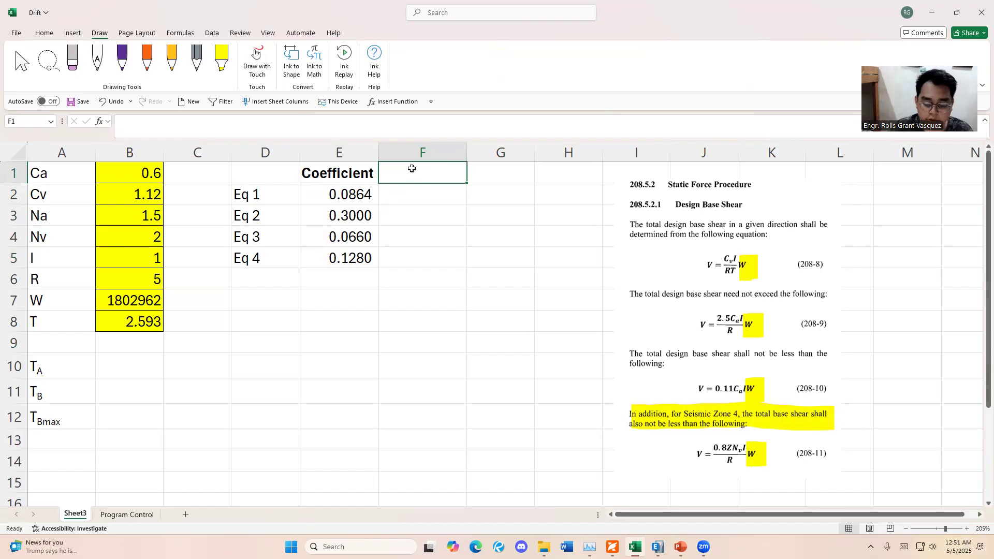
{"action": "type", "text": "Base Shj"}
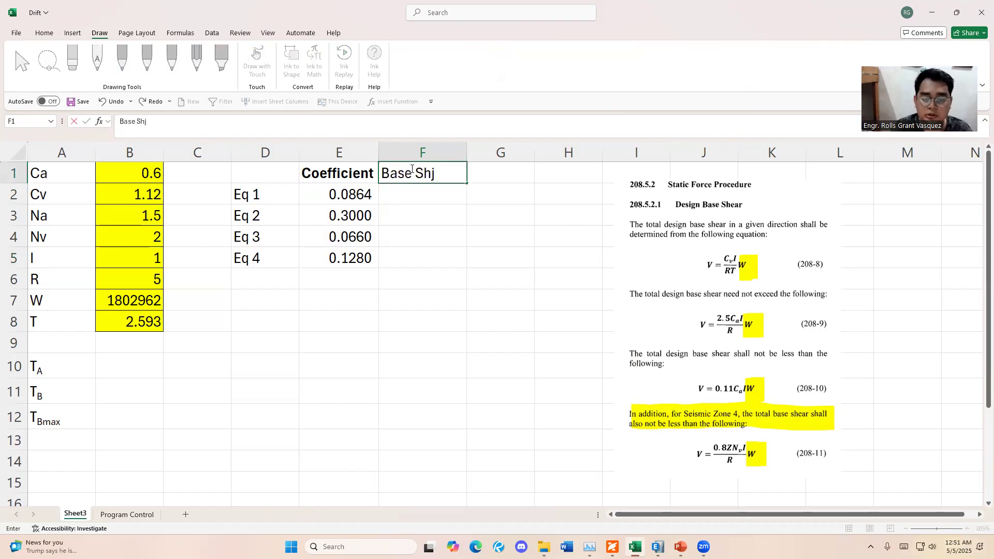
{"action": "key", "text": "BackSpace"}
{"action": "type", "text": "ear"}
{"action": "key", "text": "Return"}
{"action": "left_click", "coordinate": [421, 170]}
{"action": "key", "text": "ctrl+b"}
Compute the Eq 1 base shear in F2 with the formula =E2*B7
{"action": "left_click", "coordinate": [424, 191]}
{"action": "type", "text": "="}
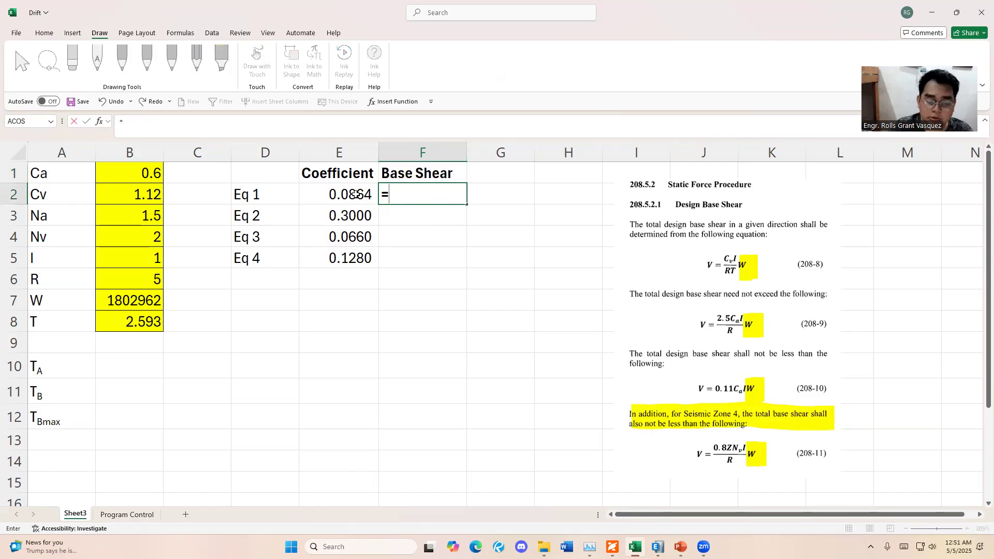
{"action": "left_click", "coordinate": [355, 194]}
{"action": "type", "text": "*"}
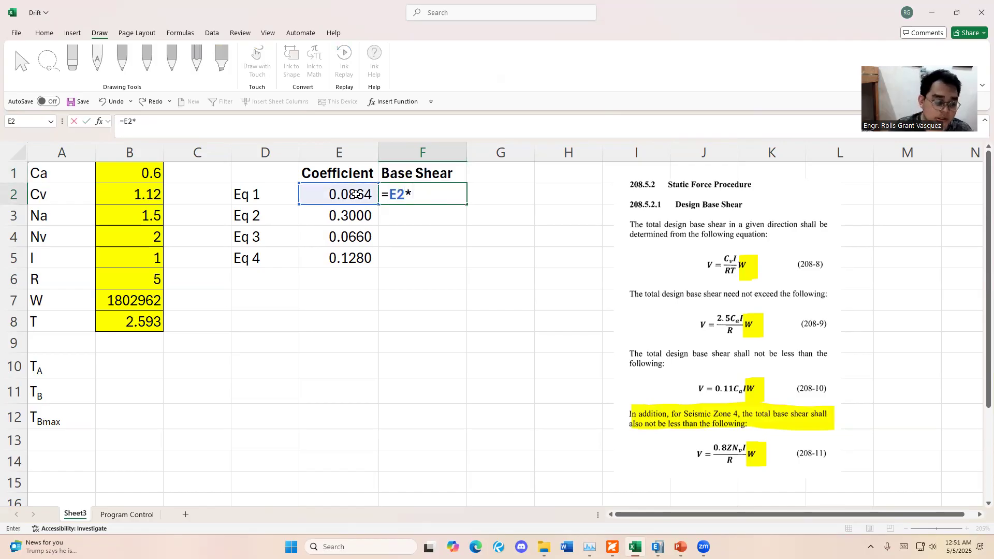
{"action": "left_click", "coordinate": [128, 301]}
{"action": "key", "text": "Return"}
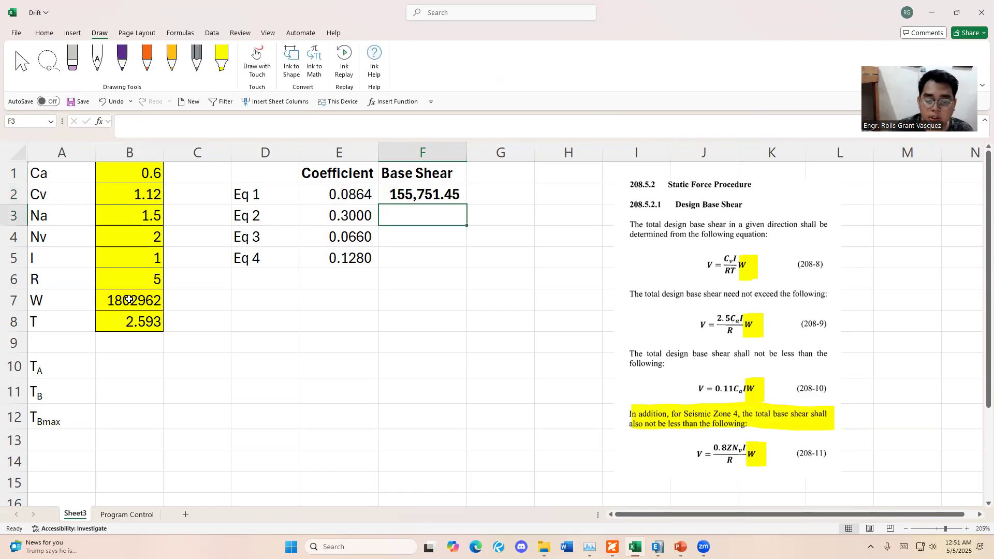
{"action": "left_click", "coordinate": [387, 194]}
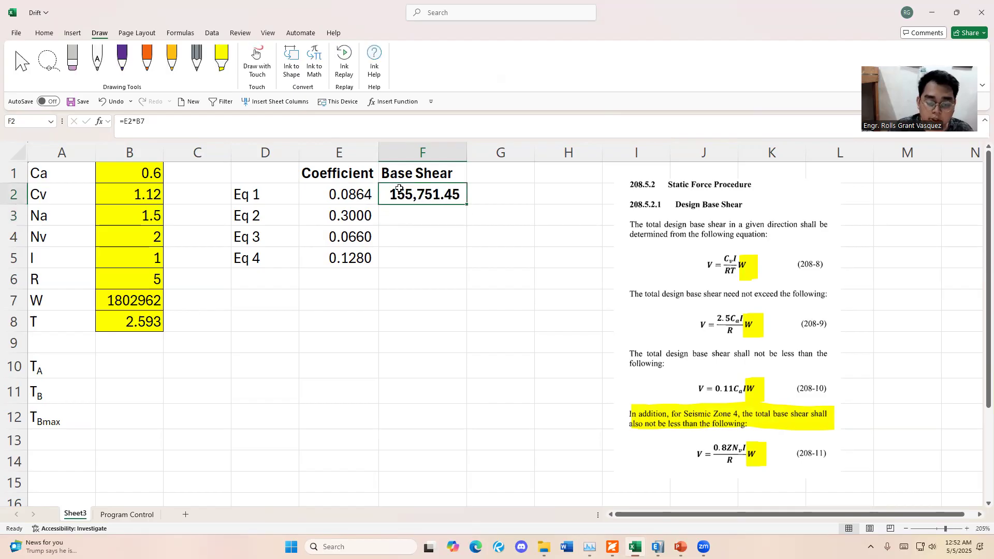
Make the weight reference in F2 absolute so the Eq 1 base shear formula reads =E2*$B$7
{"action": "double_click", "coordinate": [430, 197]}
{"action": "left_click", "coordinate": [419, 195]}
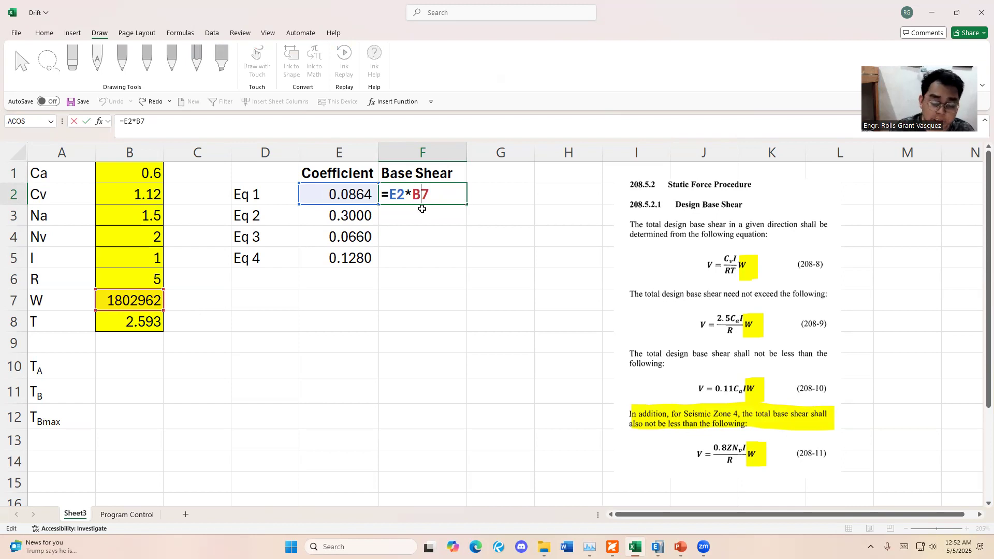
{"action": "key", "text": "F4"}
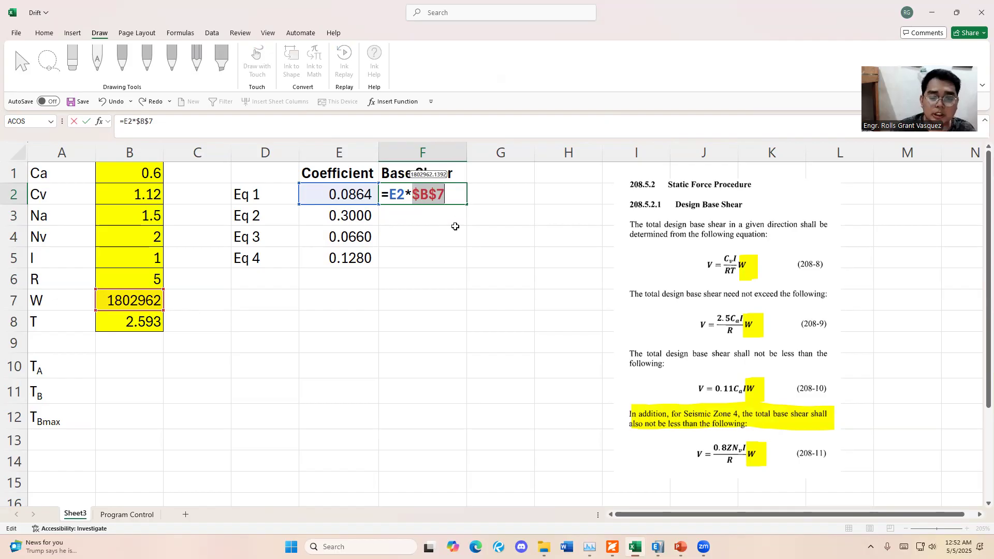
{"action": "key", "text": "Return"}
Fill the F2 base shear formula down to F5 for Eq 2 to Eq 4 and check the copied formula in F3
{"action": "left_click", "coordinate": [439, 198]}
{"action": "left_click", "coordinate": [334, 224]}
{"action": "left_click", "coordinate": [349, 237]}
{"action": "left_click", "coordinate": [349, 252]}
{"action": "left_click", "coordinate": [351, 219]}
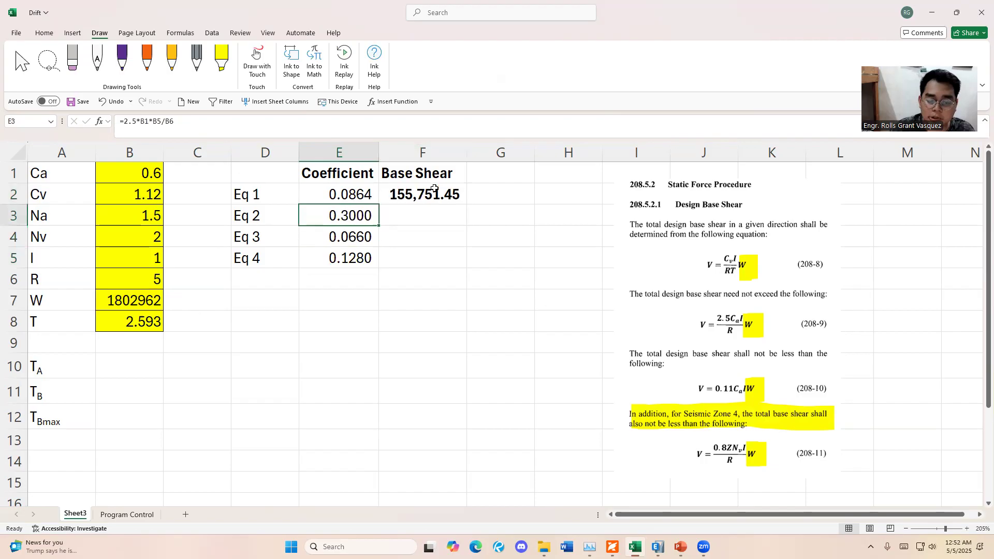
{"action": "left_click", "coordinate": [435, 190]}
{"action": "left_click_drag", "start_coordinate": [465, 203], "coordinate": [463, 263]}
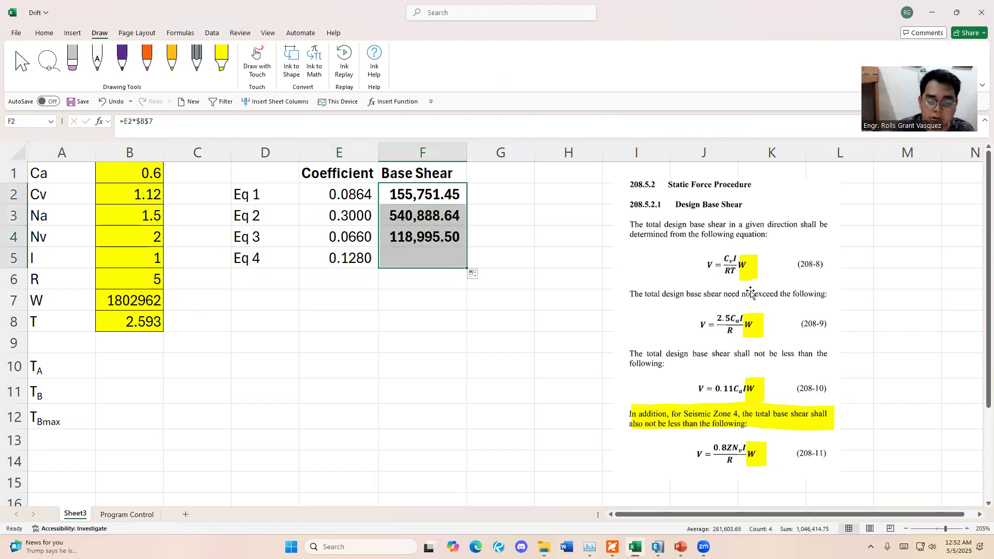
{"action": "double_click", "coordinate": [430, 213]}
{"action": "key", "text": "Escape"}
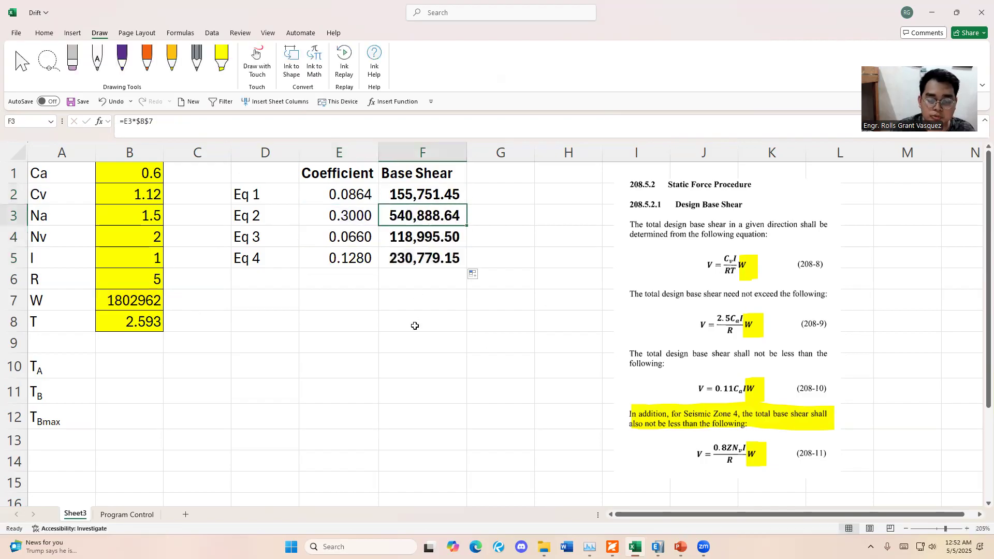
Remove the bold formatting from the base shear values in F2:F5
{"action": "left_click_drag", "start_coordinate": [417, 187], "coordinate": [460, 261]}
{"action": "key", "text": "ctrl+b"}
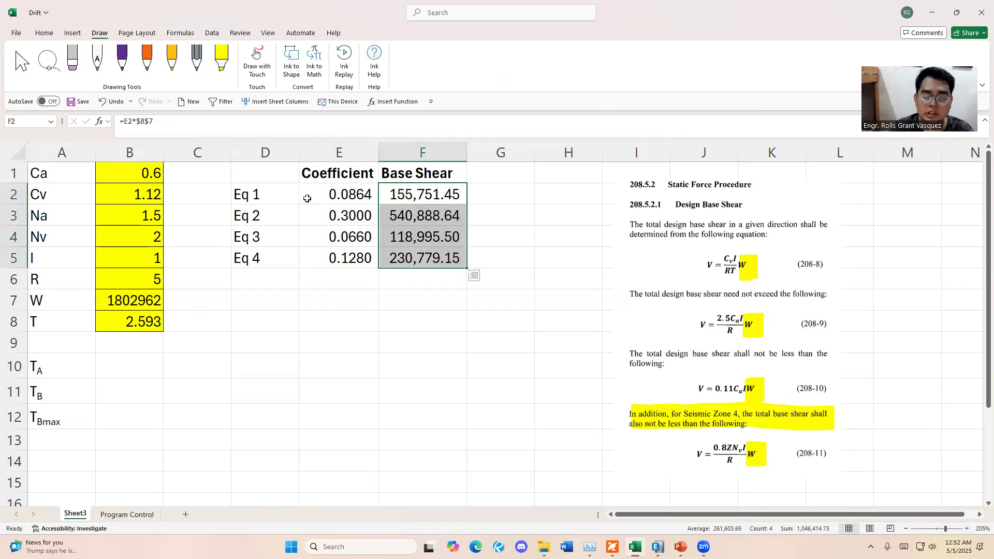
{"action": "left_click", "coordinate": [402, 345]}
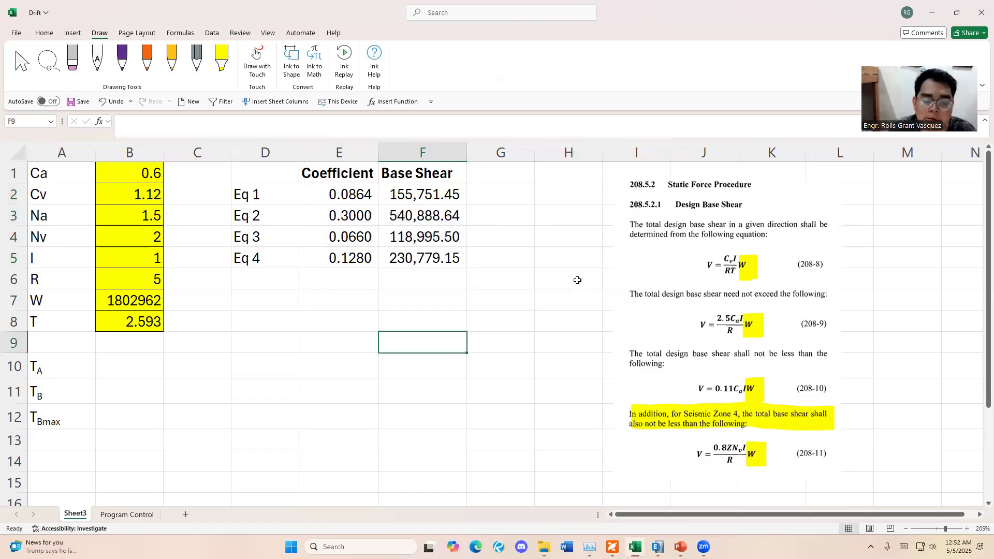
Color the Eq 4 row D5:F5 in red font to mark it as the governing base shear
{"action": "left_click", "coordinate": [415, 200]}
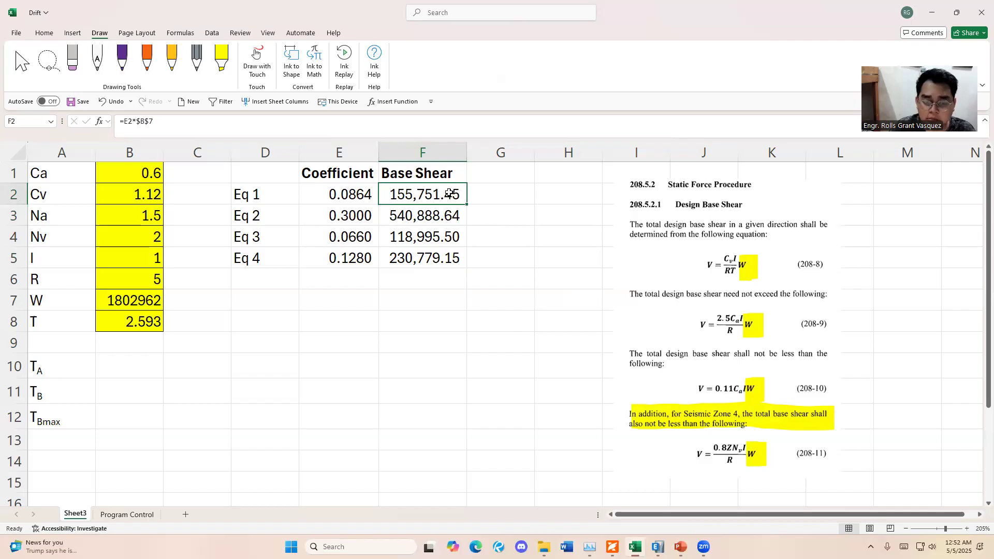
{"action": "left_click_drag", "start_coordinate": [293, 259], "coordinate": [433, 248]}
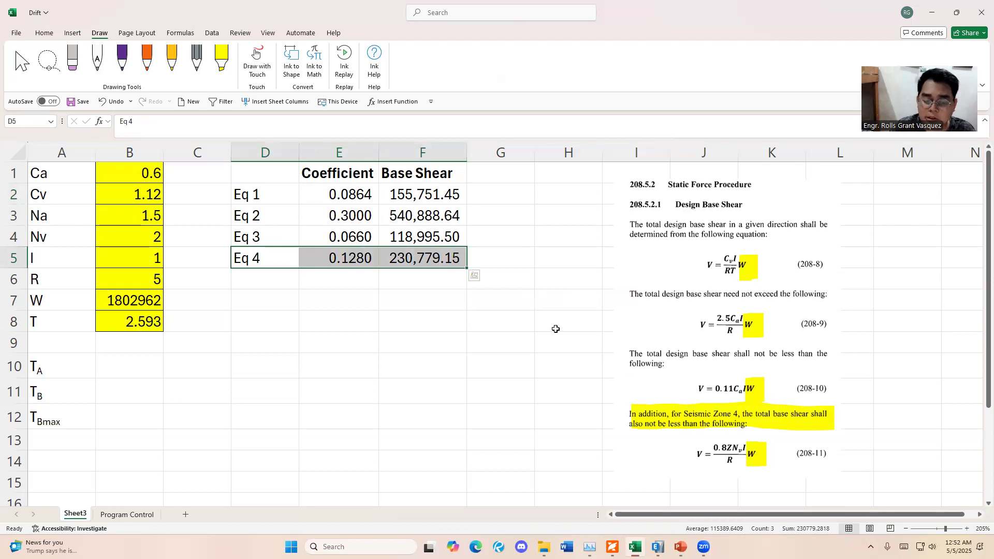
{"action": "left_click", "coordinate": [475, 284]}
{"action": "left_click_drag", "start_coordinate": [236, 258], "coordinate": [437, 259]}
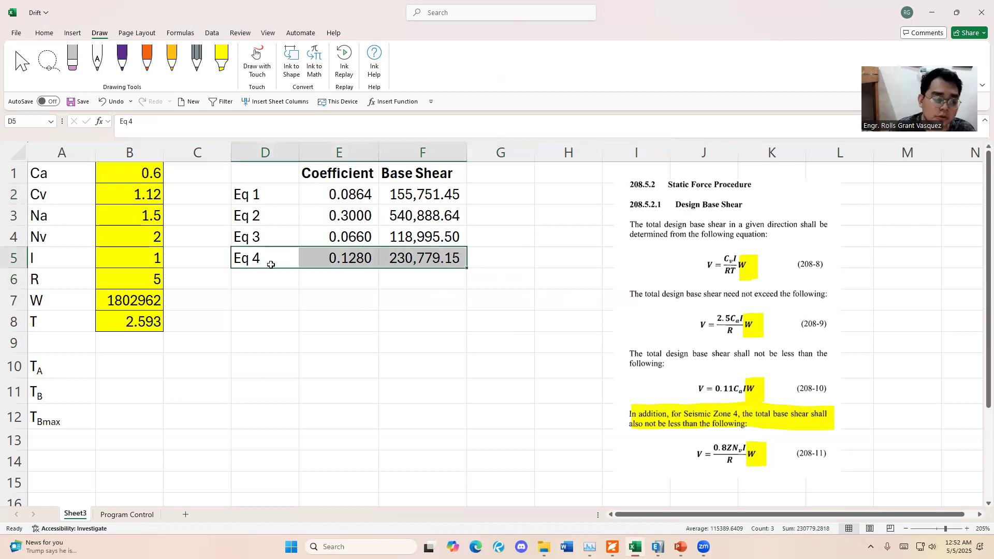
{"action": "left_click", "coordinate": [44, 32]}
{"action": "left_click", "coordinate": [197, 70]}
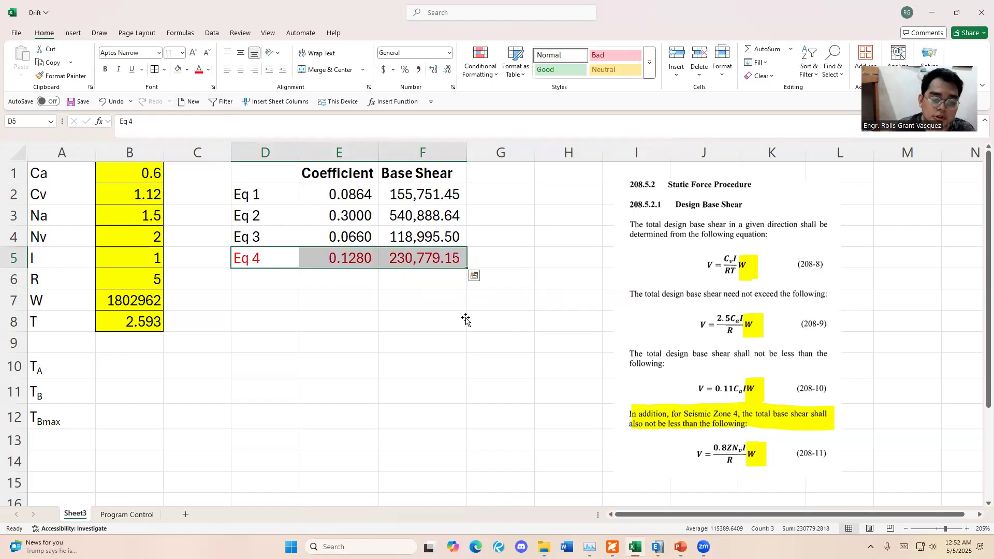
{"action": "left_click", "coordinate": [409, 258]}
{"action": "left_click_drag", "start_coordinate": [279, 259], "coordinate": [437, 259]}
{"action": "left_click", "coordinate": [446, 320]}
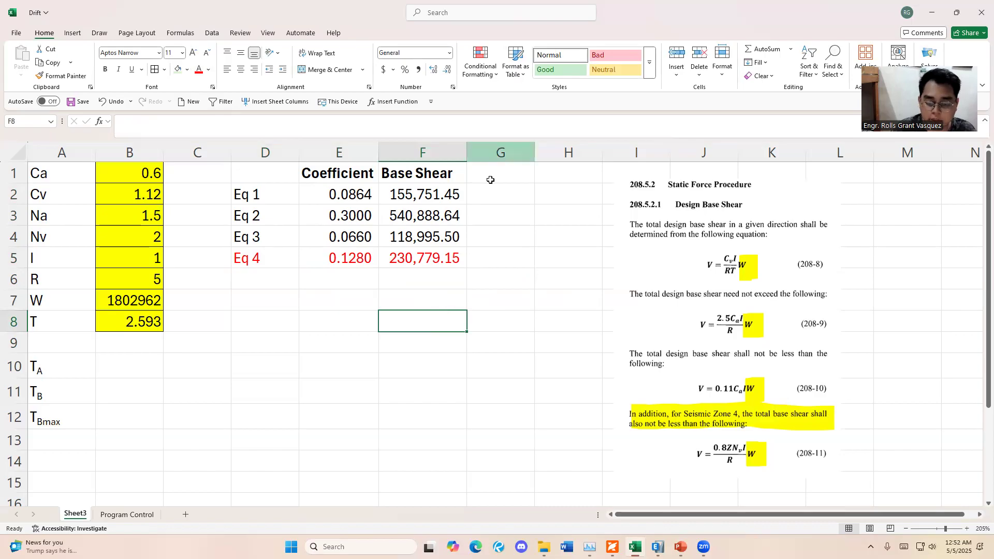
Handwrite V REQ beside equation 208-8 and Vmin beside equation 208-11 with the purple pen
{"action": "left_click", "coordinate": [218, 32]}
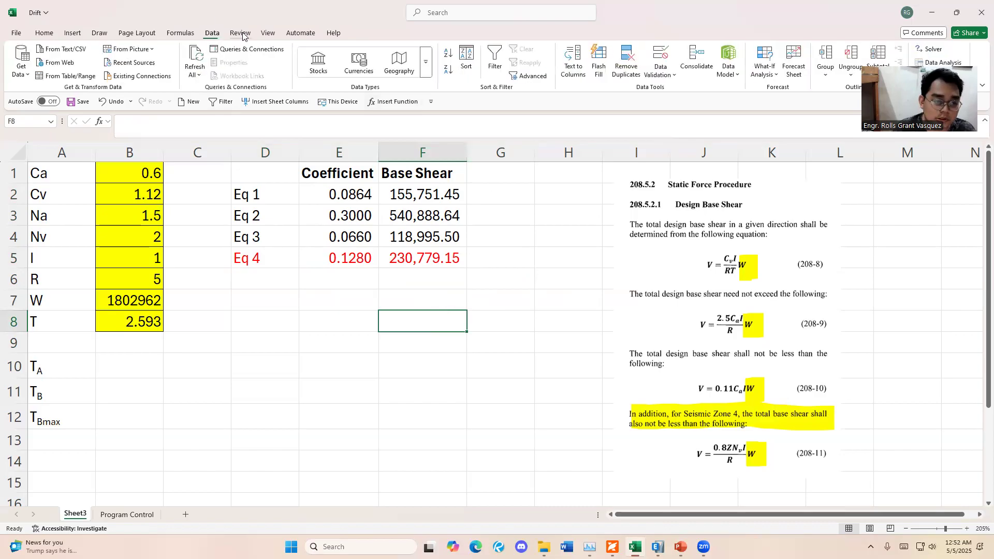
{"action": "left_click", "coordinate": [100, 33]}
{"action": "left_click", "coordinate": [124, 61]}
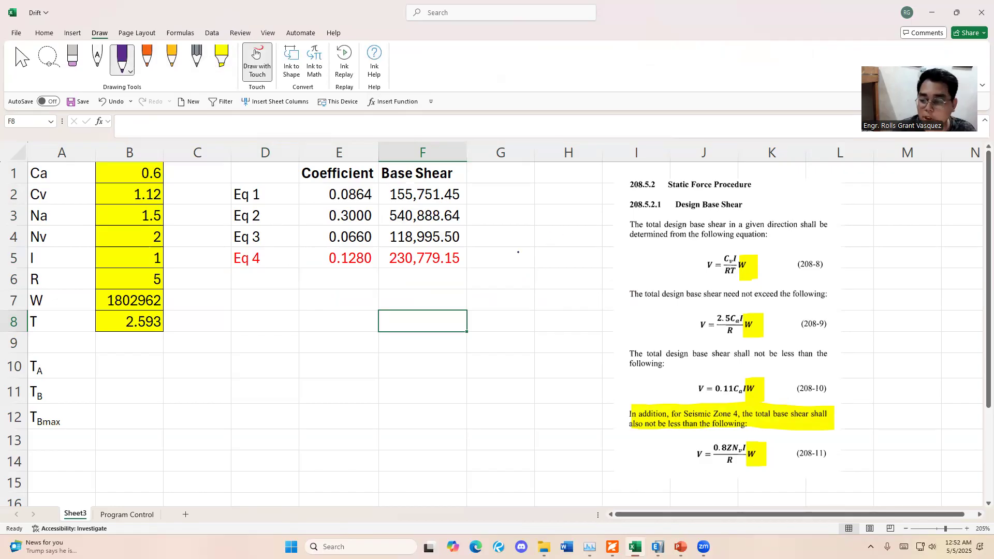
{"action": "mouse_move", "coordinate": [669, 254]}
{"action": "left_mouse_down"}
{"action": "mouse_move", "coordinate": [694, 273]}
{"action": "mouse_move", "coordinate": [712, 267]}
{"action": "left_mouse_up"}
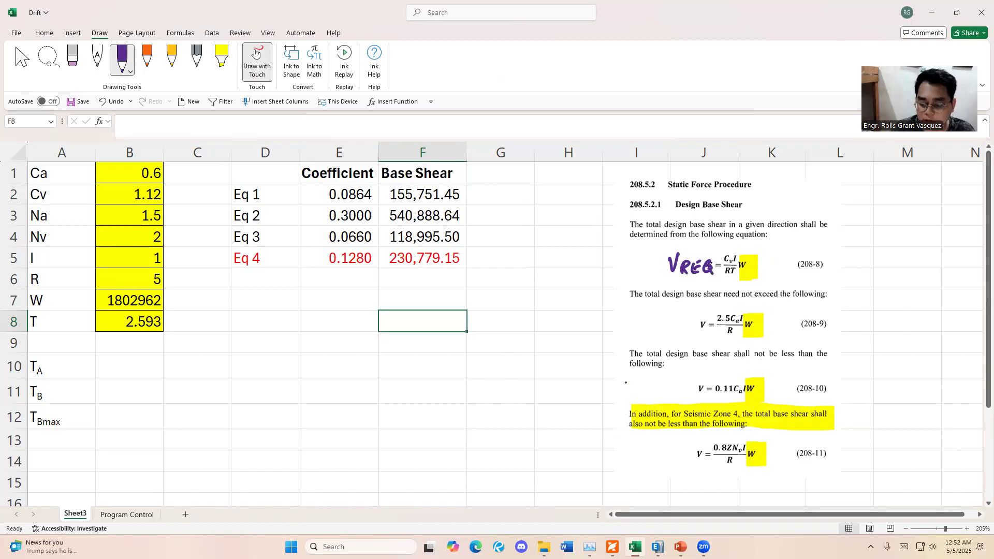
{"action": "left_click_drag", "start_coordinate": [641, 438], "coordinate": [648, 437]}
{"action": "left_click_drag", "start_coordinate": [653, 451], "coordinate": [679, 462]}
Handwrite the conclusion "SINCE V REQ'D < Vmin ∴ USE Vmin" beside the code excerpt
{"action": "mouse_move", "coordinate": [507, 369]}
{"action": "left_mouse_down"}
{"action": "mouse_move", "coordinate": [492, 386]}
{"action": "mouse_move", "coordinate": [518, 375]}
{"action": "mouse_move", "coordinate": [540, 389]}
{"action": "mouse_move", "coordinate": [552, 373]}
{"action": "left_mouse_up"}
{"action": "mouse_move", "coordinate": [567, 367]}
{"action": "left_mouse_down"}
{"action": "mouse_move", "coordinate": [590, 393]}
{"action": "mouse_move", "coordinate": [681, 387]}
{"action": "left_mouse_up"}
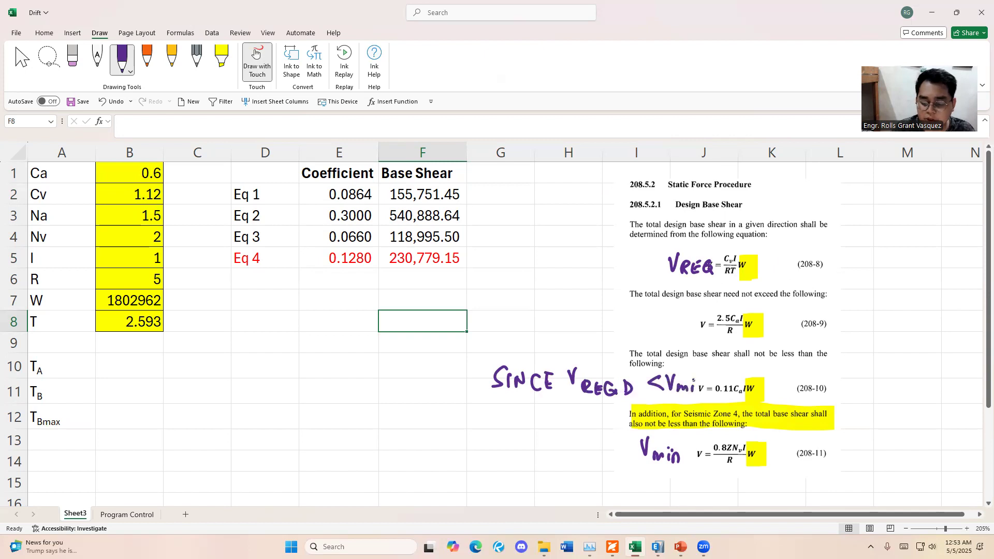
{"action": "left_click_drag", "start_coordinate": [540, 413], "coordinate": [553, 427]}
{"action": "mouse_move", "coordinate": [575, 415]}
{"action": "left_mouse_down"}
{"action": "mouse_move", "coordinate": [575, 429]}
{"action": "mouse_move", "coordinate": [574, 421]}
{"action": "left_mouse_up"}
{"action": "left_click_drag", "start_coordinate": [583, 408], "coordinate": [614, 424]}
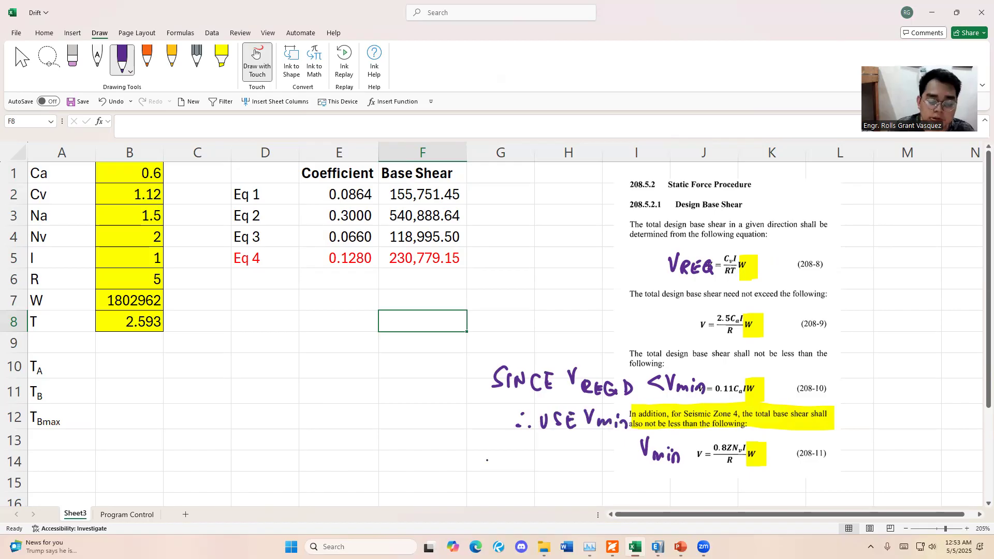
Undo the handwritten equation labels and the conclusion note
{"action": "key", "text": "ctrl+z"}
{"action": "key", "text": "ctrl+z"}
{"action": "key", "text": "ctrl+z"}
{"action": "key", "text": "ctrl+z"}
{"action": "key", "text": "ctrl+z"}
{"action": "key", "text": "ctrl+z"}
{"action": "key", "text": "ctrl+z"}
{"action": "key", "text": "ctrl+z"}
{"action": "key", "text": "ctrl+z"}
{"action": "key", "text": "ctrl+z"}
{"action": "key", "text": "ctrl+z"}
{"action": "key", "text": "ctrl+z"}
{"action": "key", "text": "ctrl+z"}
{"action": "key", "text": "ctrl+z"}
{"action": "key", "text": "ctrl+z"}
{"action": "key", "text": "ctrl+z"}
{"action": "key", "text": "ctrl+z"}
{"action": "key", "text": "ctrl+z"}
{"action": "key", "text": "ctrl+z"}
{"action": "key", "text": "ctrl+z"}
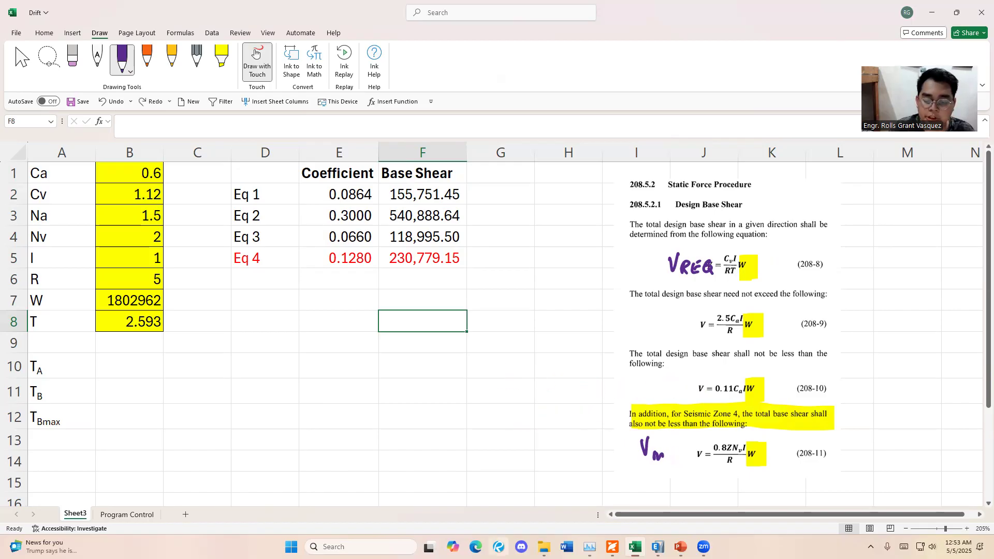
Redo the bold removal on F2:F5 and the red font on the Eq 4 row
{"action": "key", "text": "ctrl+y"}
{"action": "key", "text": "ctrl+h"}
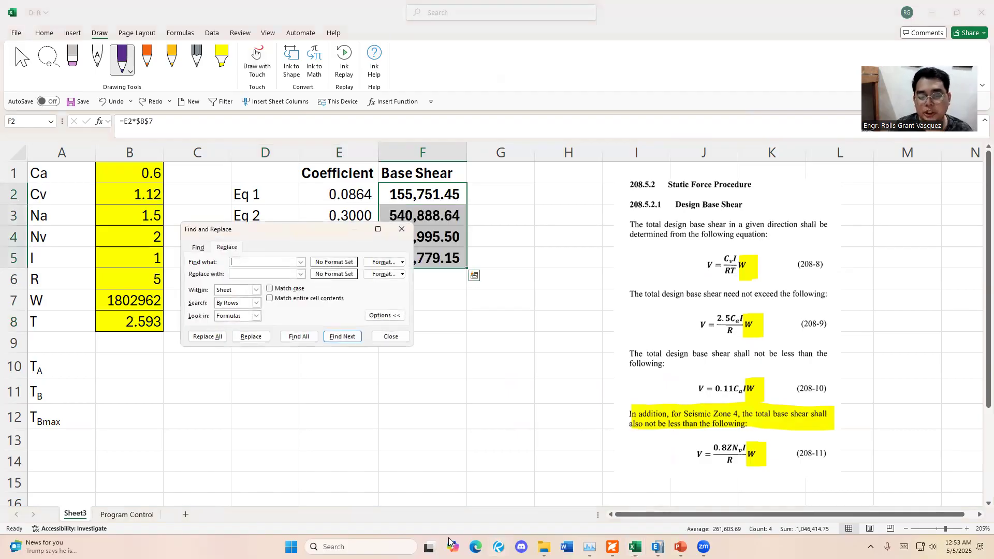
{"action": "key", "text": "Escape"}
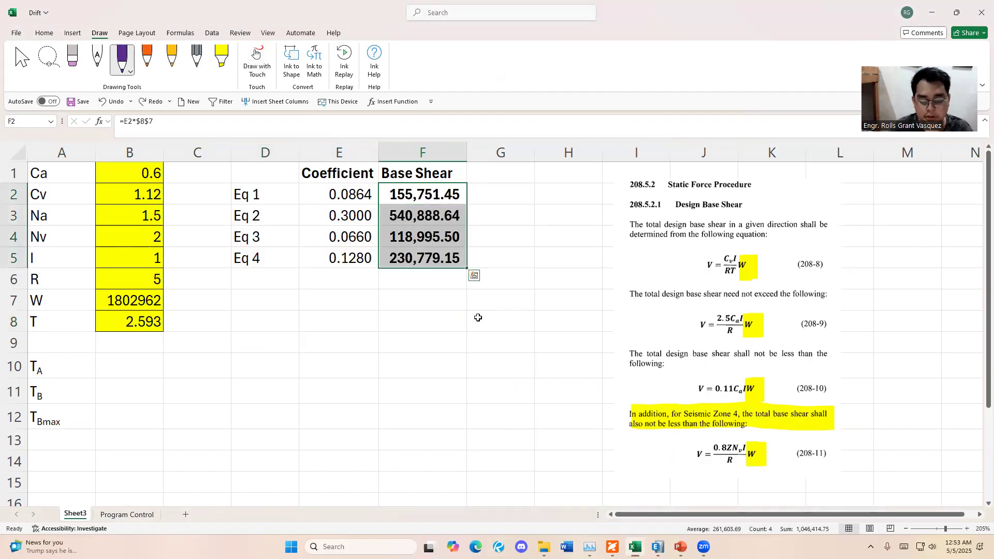
{"action": "key", "text": "ctrl+y"}
{"action": "key", "text": "ctrl+y"}
Compare the Eq 4 base shear in F5 with the Base Shear column of the ETABS Auto Seismic - UBC 97 table, then return to Excel
{"action": "left_click", "coordinate": [429, 260]}
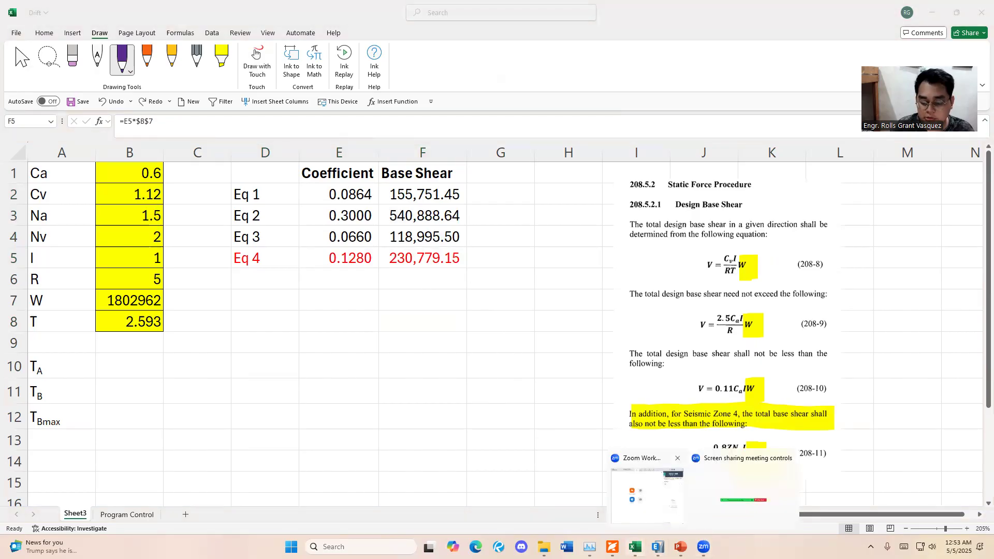
{"action": "left_click", "coordinate": [657, 546]}
{"action": "left_click", "coordinate": [704, 228]}
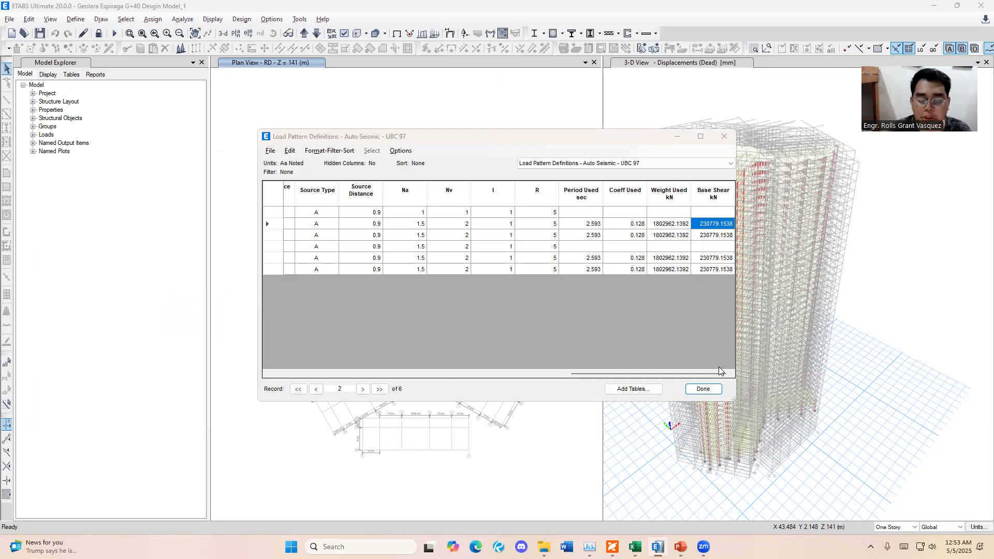
{"action": "key", "text": "alt+Tab"}
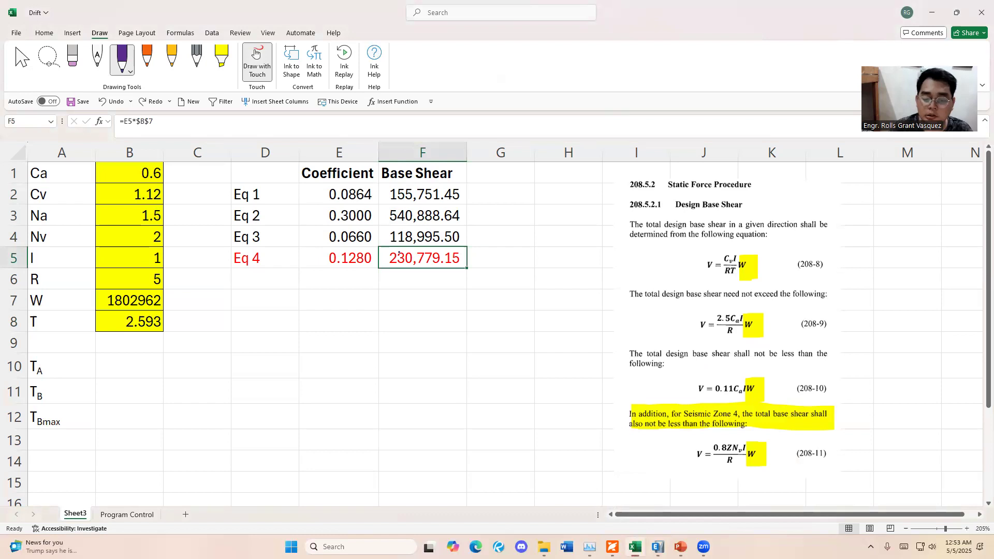
Mark the Eq 4 base shear with two purple pen slashes and undo them
{"action": "left_click_drag", "start_coordinate": [475, 254], "coordinate": [450, 282]}
{"action": "left_click_drag", "start_coordinate": [483, 262], "coordinate": [463, 282]}
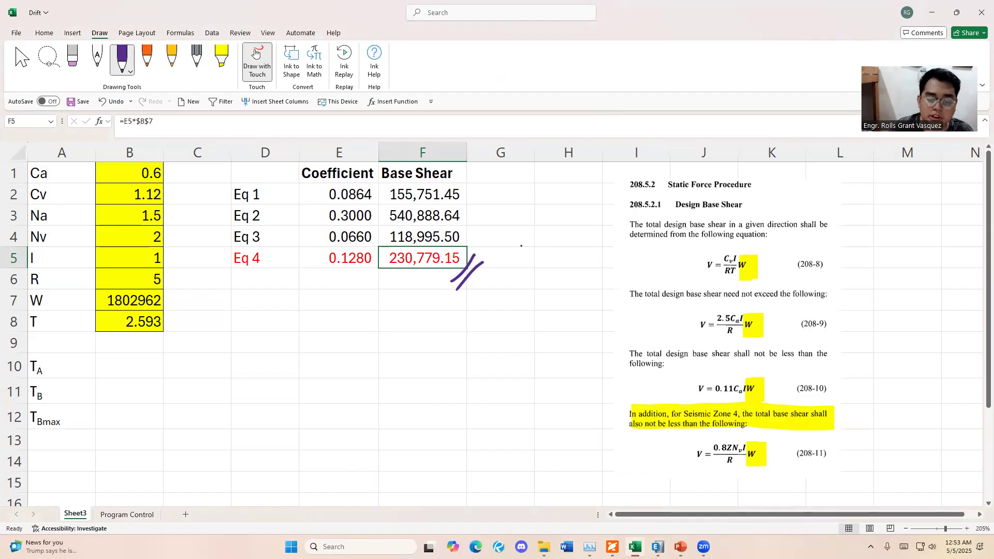
{"action": "key", "text": "ctrl+z"}
{"action": "key", "text": "ctrl+z"}
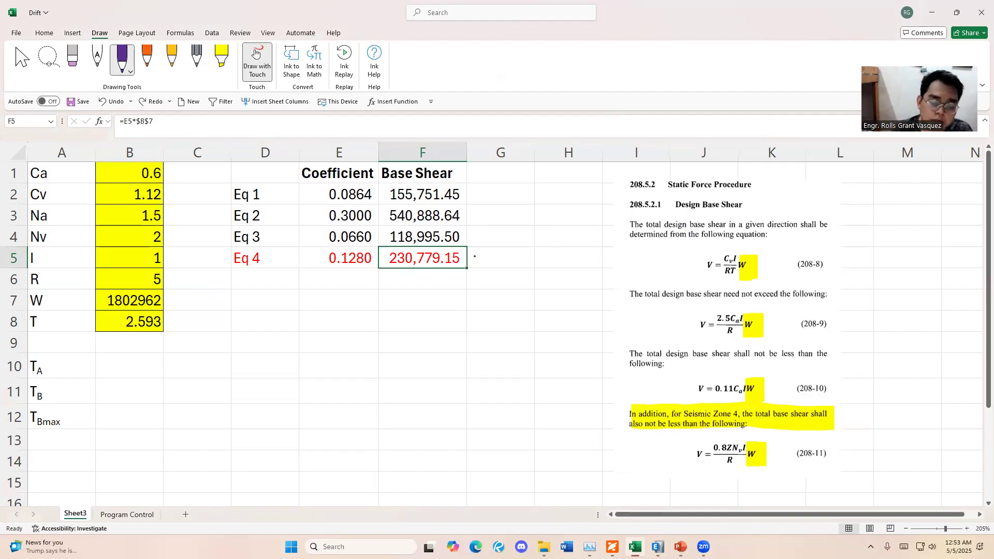
Tick the Eq 4 base shear, circle equation 208-8 and the period T in B8 with the pen, then undo these marks
{"action": "left_click_drag", "start_coordinate": [471, 257], "coordinate": [490, 237]}
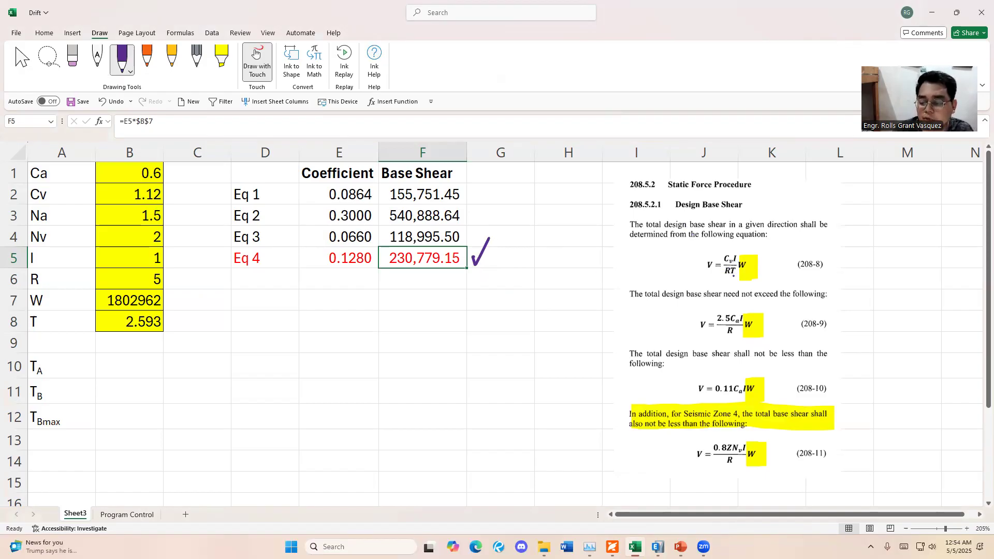
{"action": "mouse_move", "coordinate": [736, 250]}
{"action": "left_mouse_down"}
{"action": "mouse_move", "coordinate": [720, 283]}
{"action": "mouse_move", "coordinate": [745, 246]}
{"action": "left_mouse_up"}
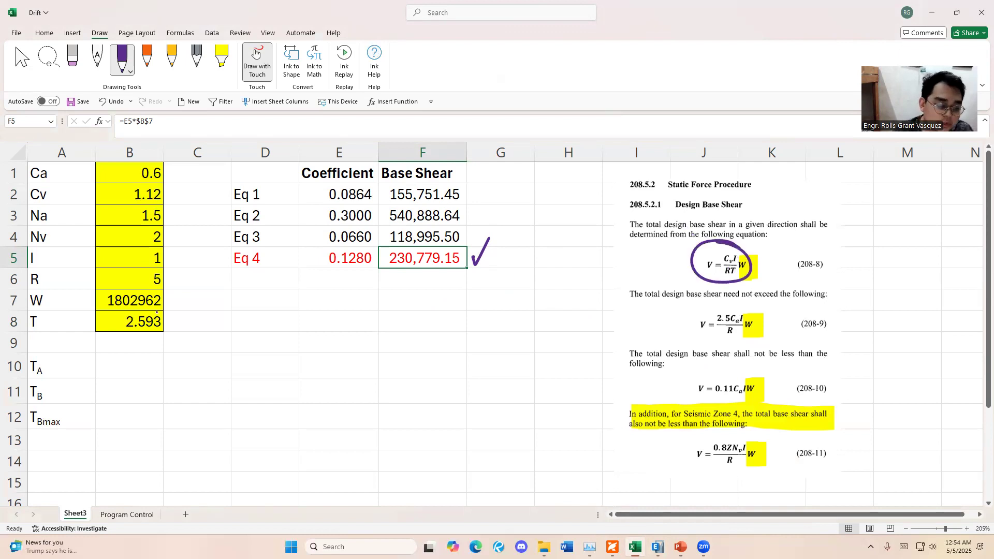
{"action": "left_click_drag", "start_coordinate": [157, 312], "coordinate": [150, 311]}
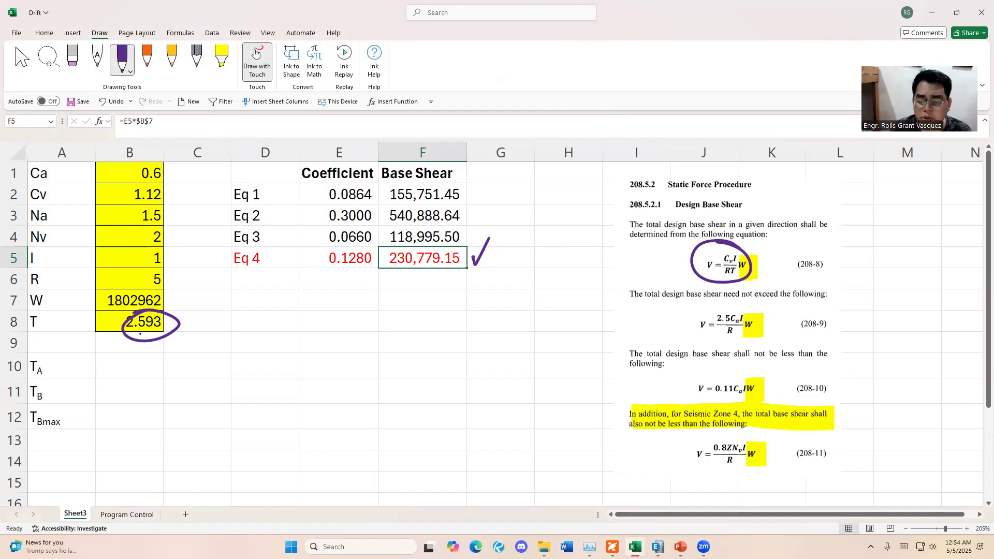
{"action": "key", "text": "ctrl+z"}
{"action": "key", "text": "ctrl+z"}
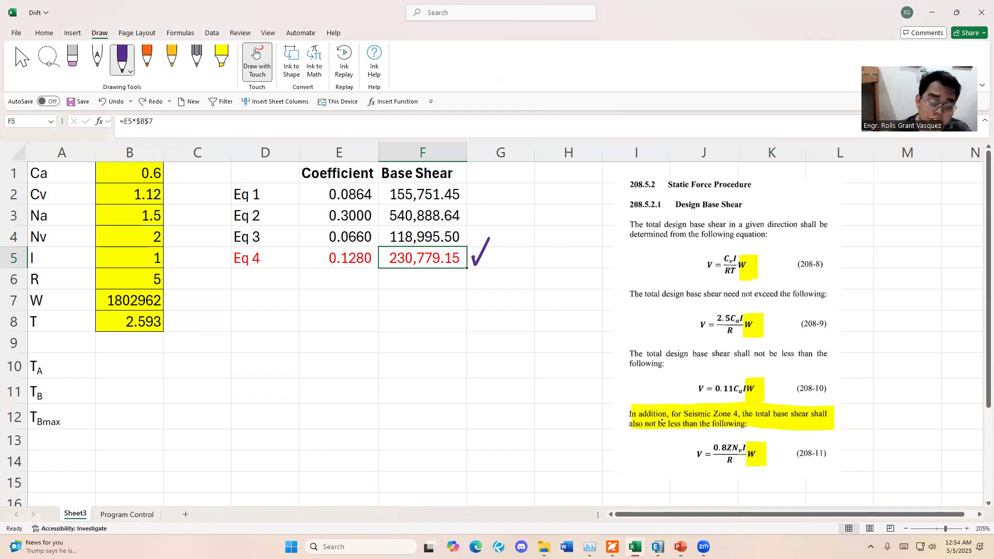
{"action": "key", "text": "ctrl+z"}
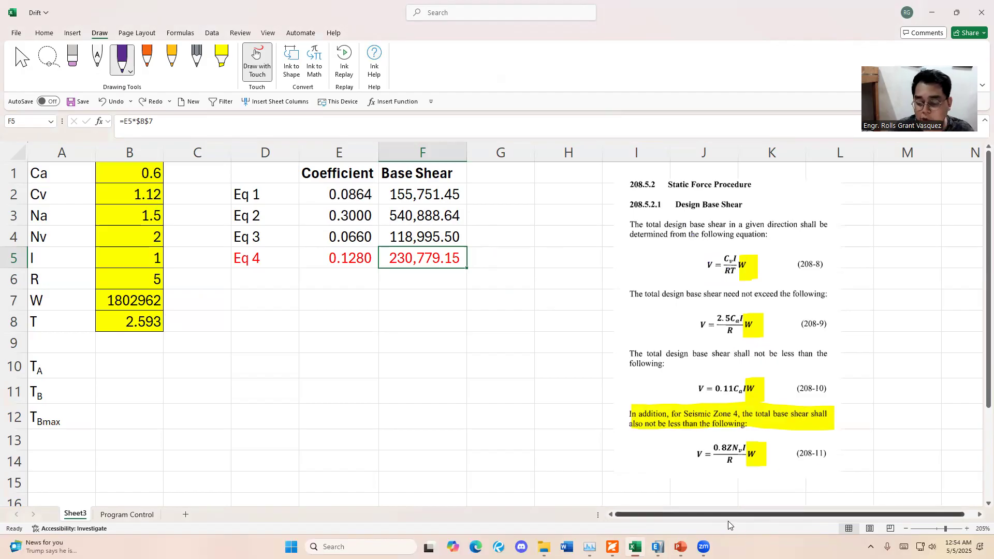
Switch to the PowerPoint slide on 208.6.5.2 Limitations and underline the handwritten "NO Vmin" note three times in red
{"action": "mouse_move", "coordinate": [634, 546]}
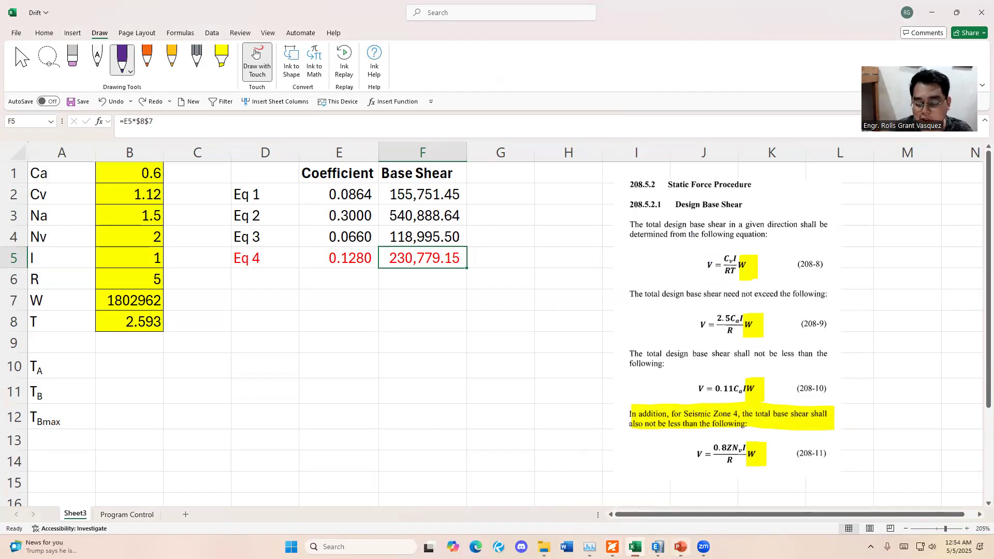
{"action": "left_click", "coordinate": [680, 546]}
{"action": "left_click_drag", "start_coordinate": [274, 440], "coordinate": [395, 440]}
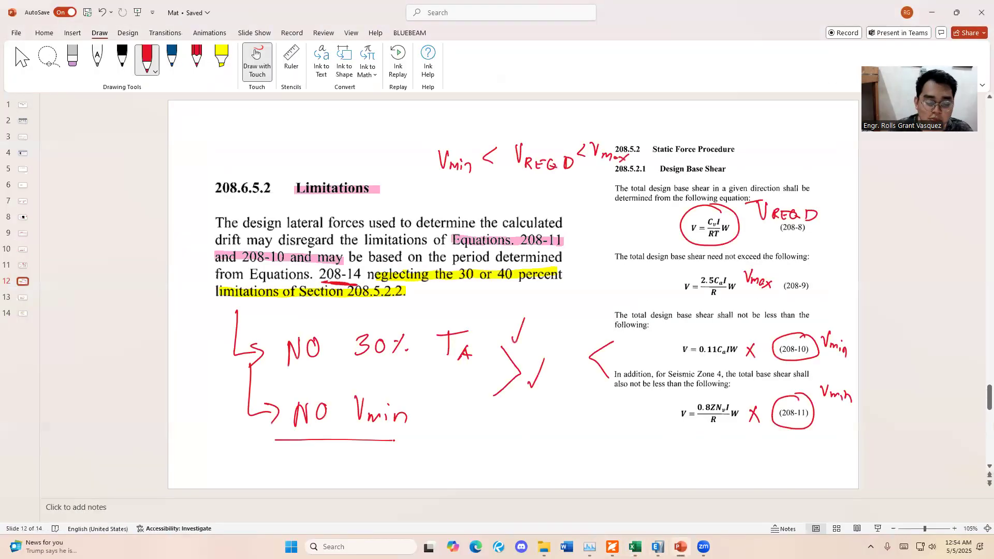
{"action": "left_click_drag", "start_coordinate": [281, 444], "coordinate": [416, 447]}
{"action": "left_click_drag", "start_coordinate": [242, 437], "coordinate": [399, 440]}
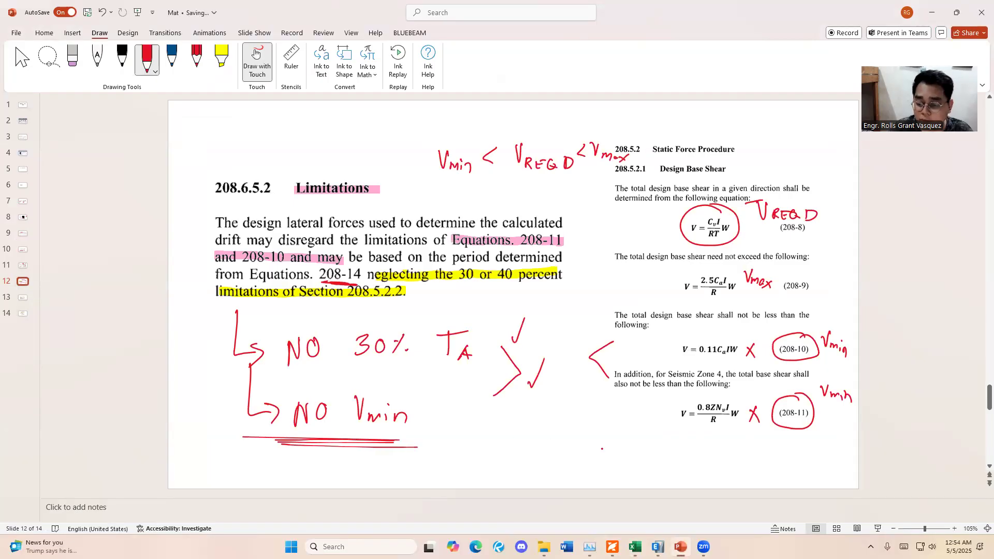
Return to the Excel base shear sheet, end the pen inking and select cell B10 beside the TA label
{"action": "left_click", "coordinate": [635, 547]}
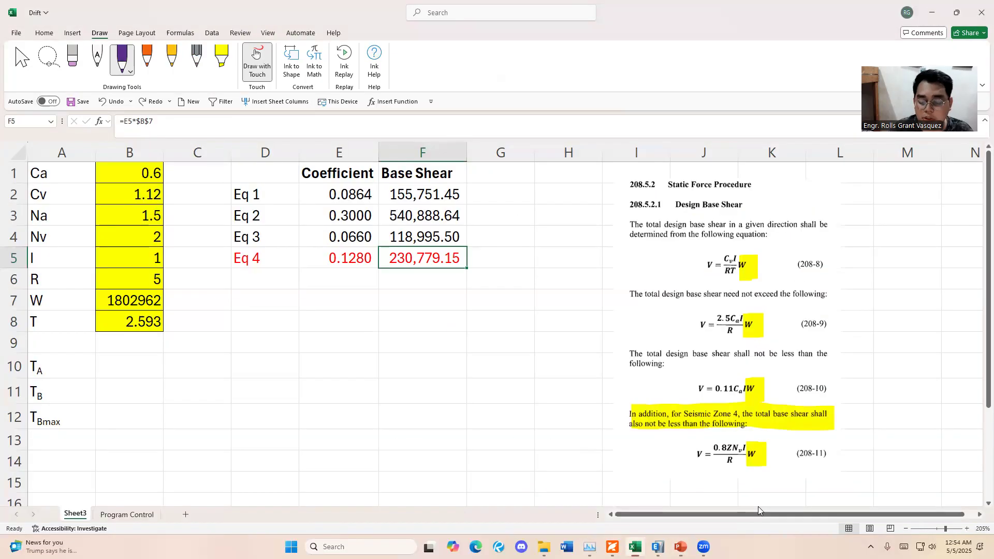
{"action": "left_click", "coordinate": [656, 545]}
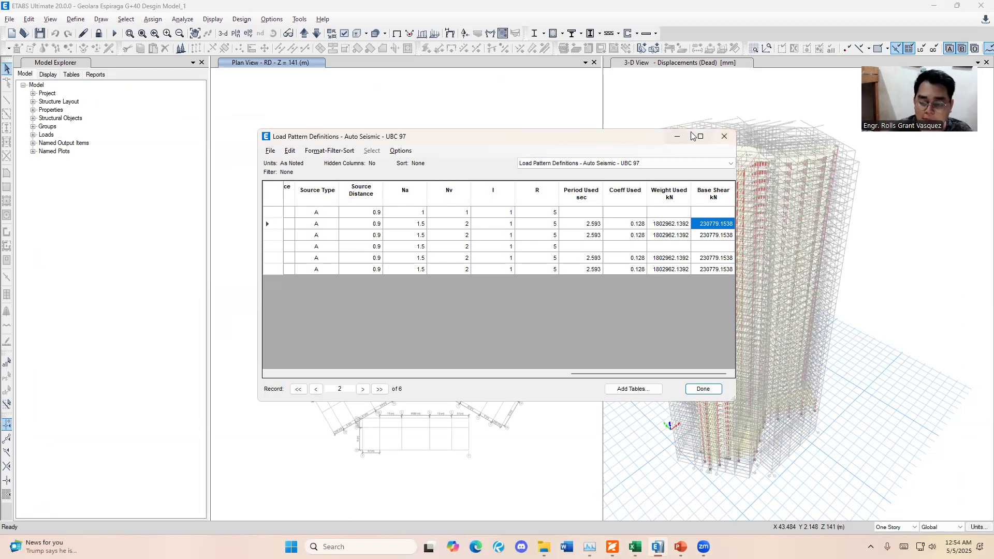
{"action": "key", "text": "alt+Tab"}
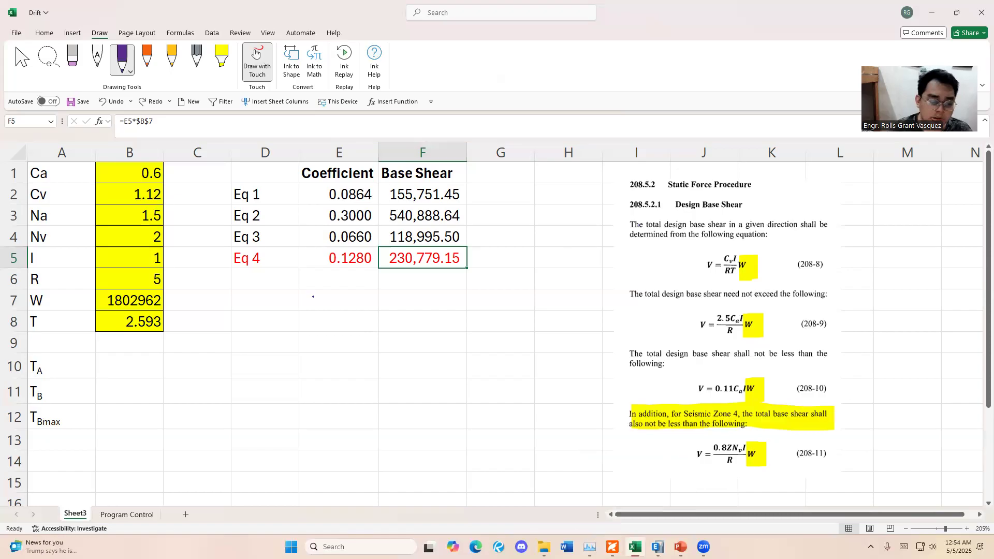
{"action": "key", "text": "Escape"}
{"action": "left_click", "coordinate": [173, 370]}
{"action": "left_click", "coordinate": [211, 339]}
{"action": "key", "text": "Left"}
{"action": "key", "text": "Down"}
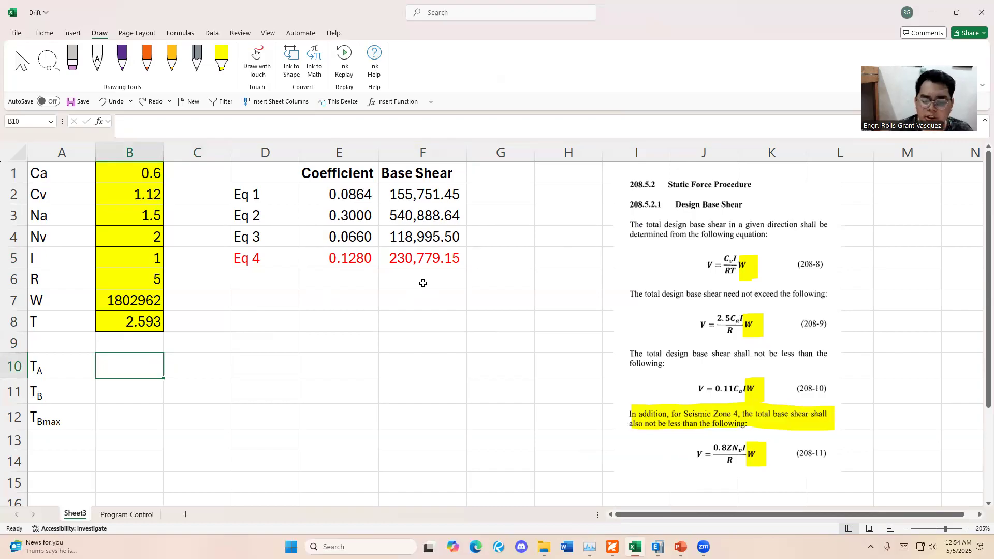
Review the Eq 4 coefficient and base shear row and the TA and TB labels, ending on cell B10
{"action": "left_click_drag", "start_coordinate": [268, 257], "coordinate": [414, 257]}
{"action": "left_click", "coordinate": [249, 325]}
{"action": "left_click", "coordinate": [67, 365]}
{"action": "key", "text": "Down"}
{"action": "key", "text": "Down"}
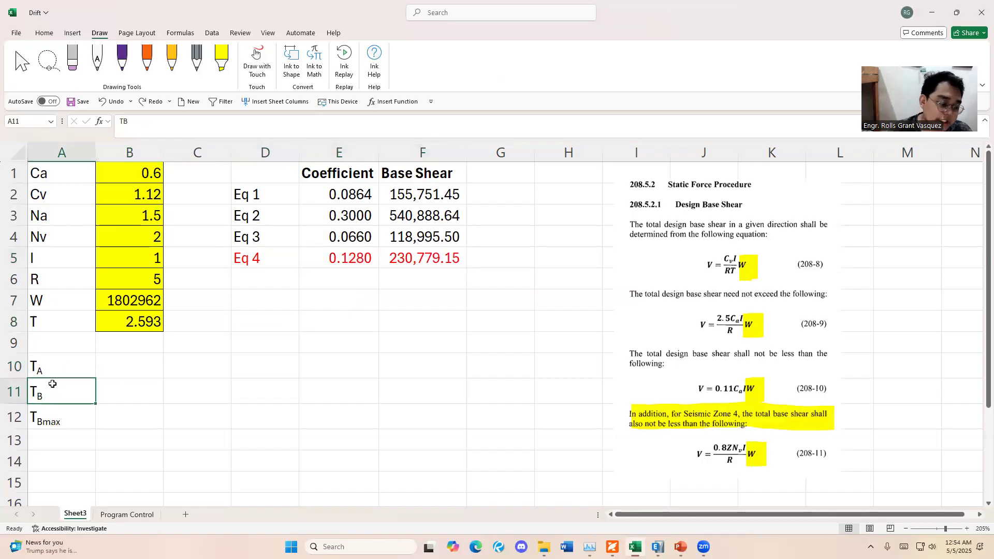
{"action": "left_click", "coordinate": [54, 385]}
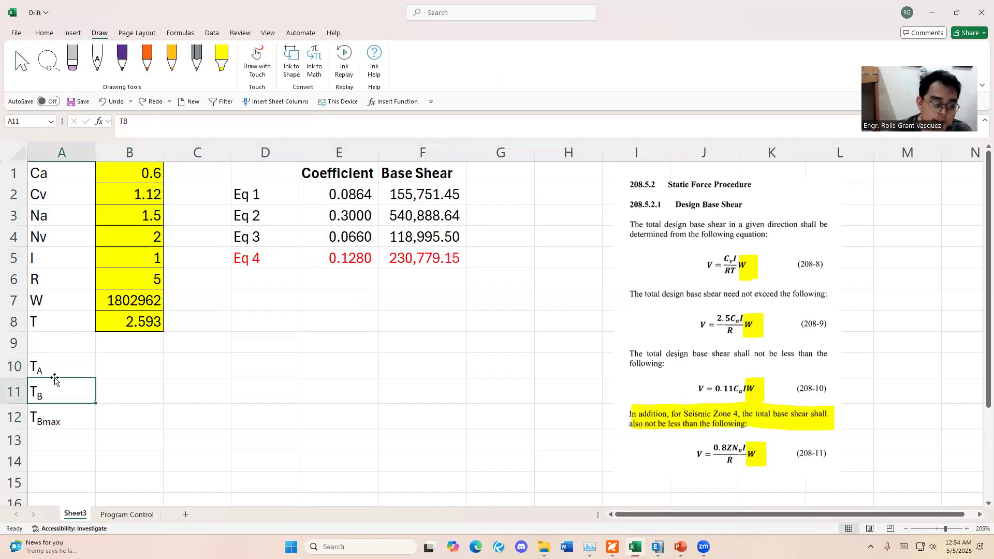
{"action": "left_click", "coordinate": [127, 376]}
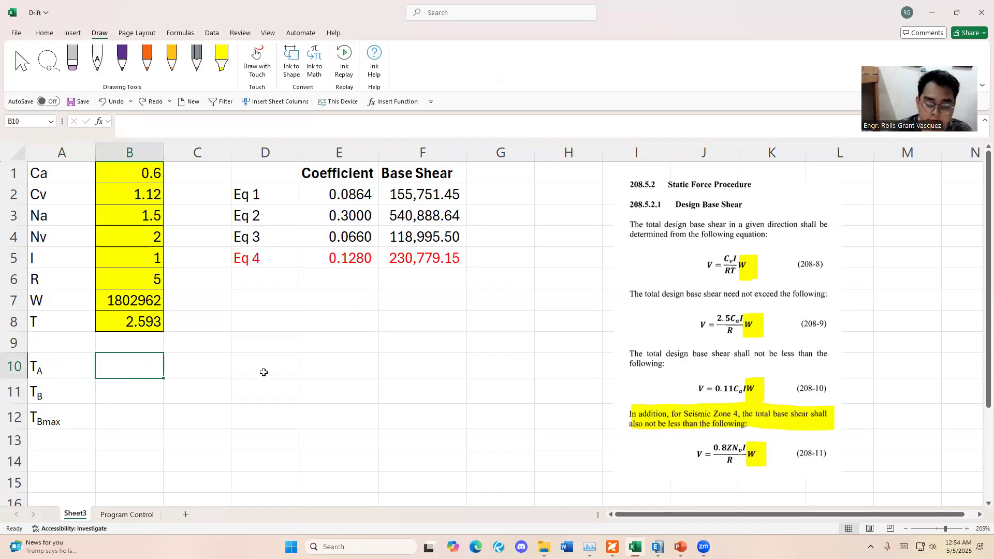
Switch to PowerPoint and browse the slides to find section 208.5.2.2 Structure Period
{"action": "left_click", "coordinate": [680, 546]}
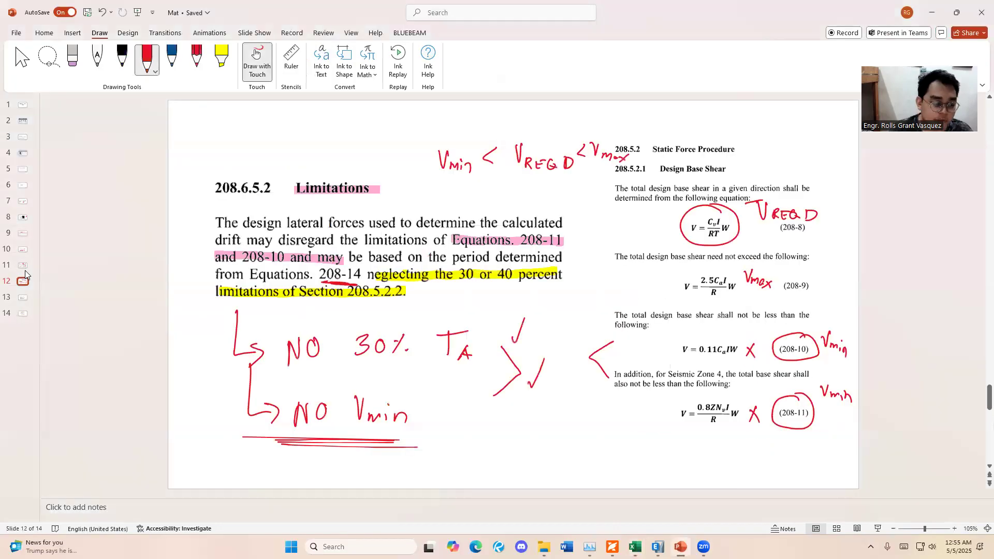
{"action": "left_click", "coordinate": [23, 249]}
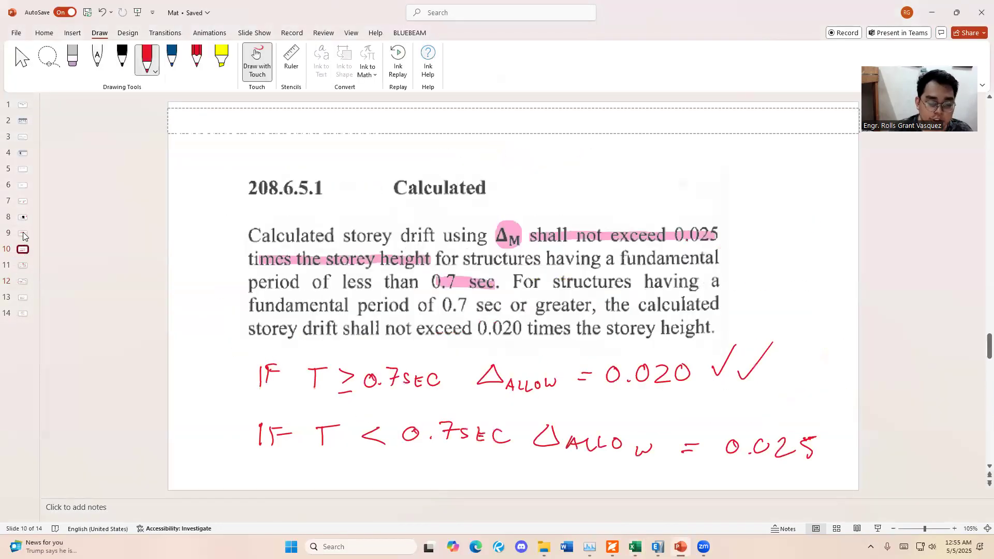
{"action": "left_click", "coordinate": [23, 233]}
{"action": "left_click", "coordinate": [24, 218]}
{"action": "left_click", "coordinate": [22, 203]}
{"action": "left_click", "coordinate": [23, 217]}
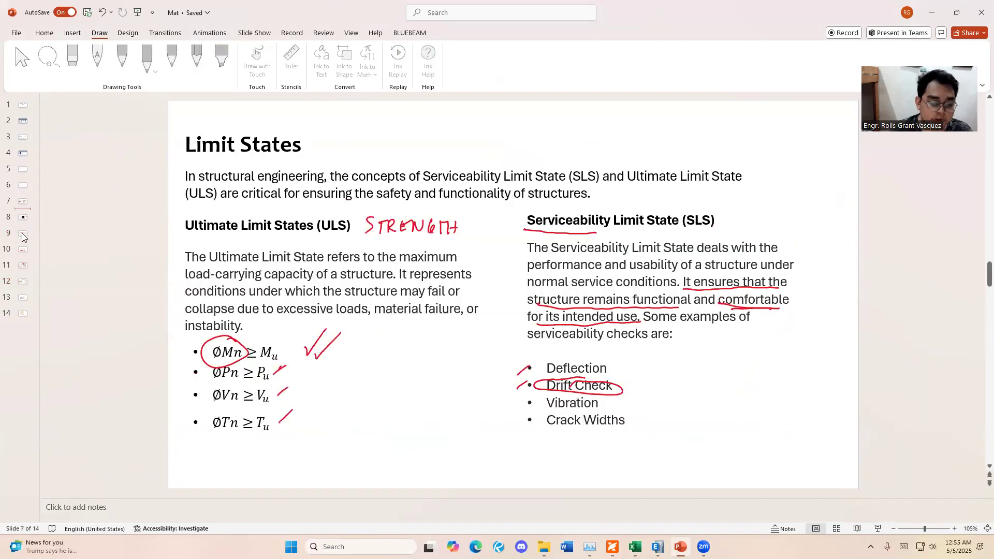
{"action": "left_click", "coordinate": [23, 233]}
{"action": "left_click", "coordinate": [23, 250]}
{"action": "key", "text": "Down"}
{"action": "key", "text": "Down"}
{"action": "key", "text": "Down"}
{"action": "key", "text": "Down"}
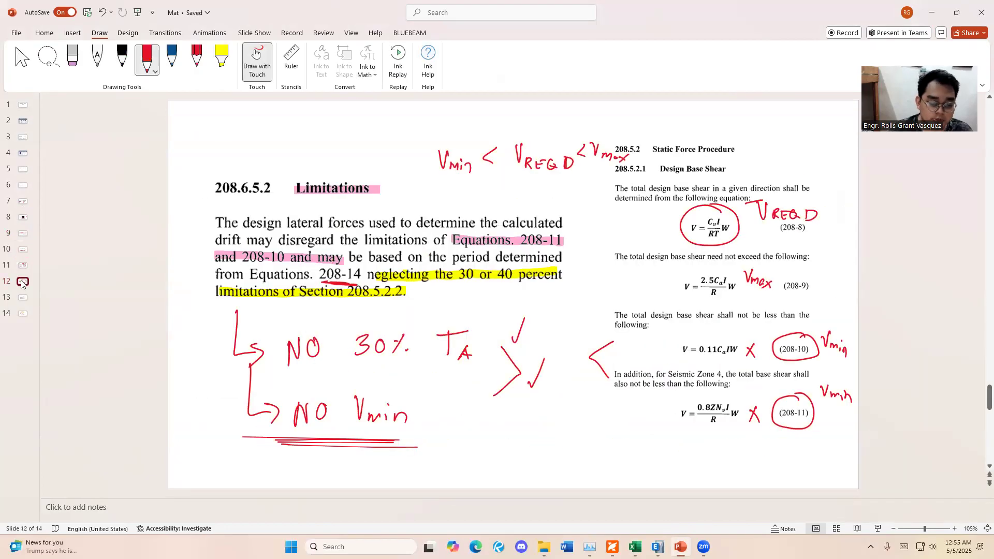
{"action": "key", "text": "Up"}
{"action": "key", "text": "Up"}
{"action": "key", "text": "Up"}
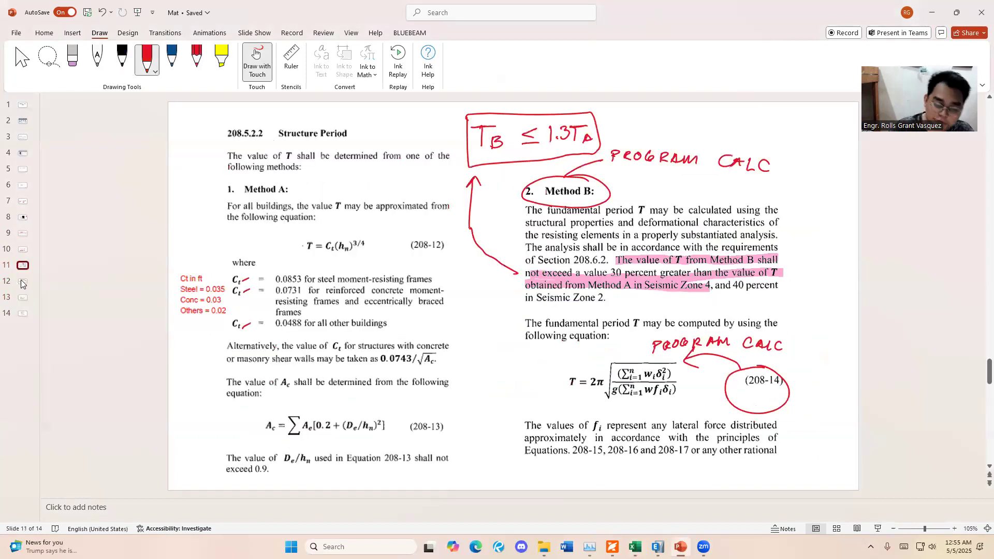
Highlight the Method A period equation T = Ct(hn)^3/4 in yellow, then return to Excel
{"action": "left_click", "coordinate": [221, 57]}
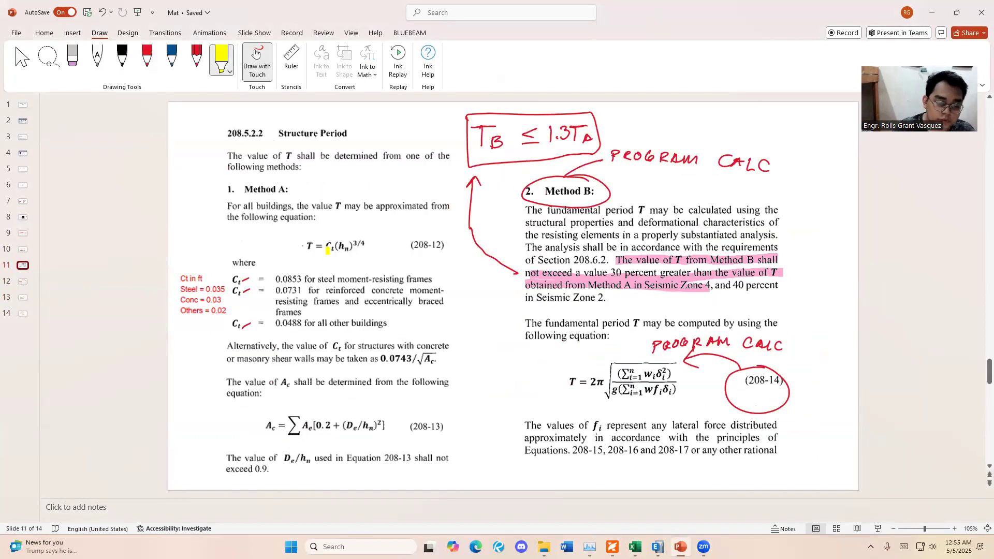
{"action": "left_click_drag", "start_coordinate": [298, 247], "coordinate": [361, 249]}
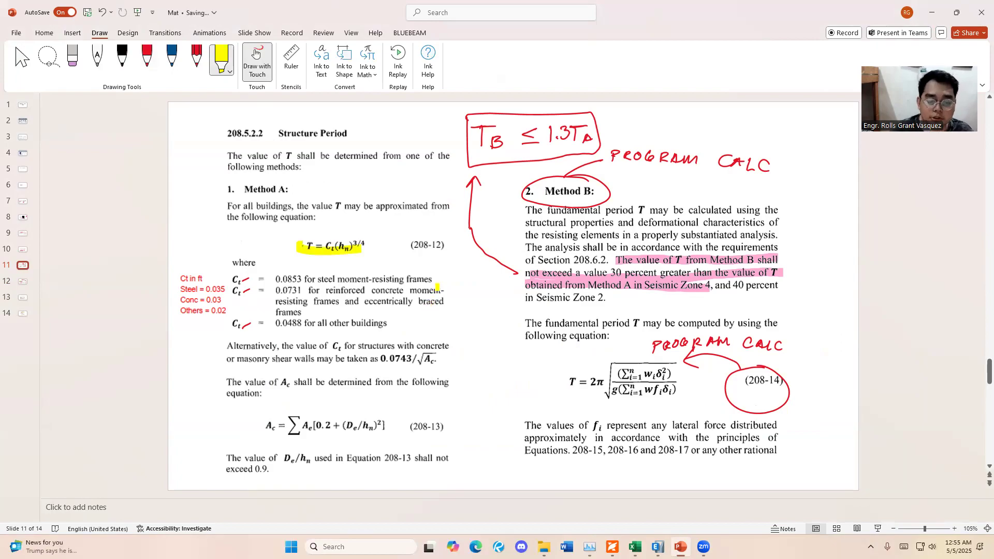
{"action": "left_click", "coordinate": [635, 546]}
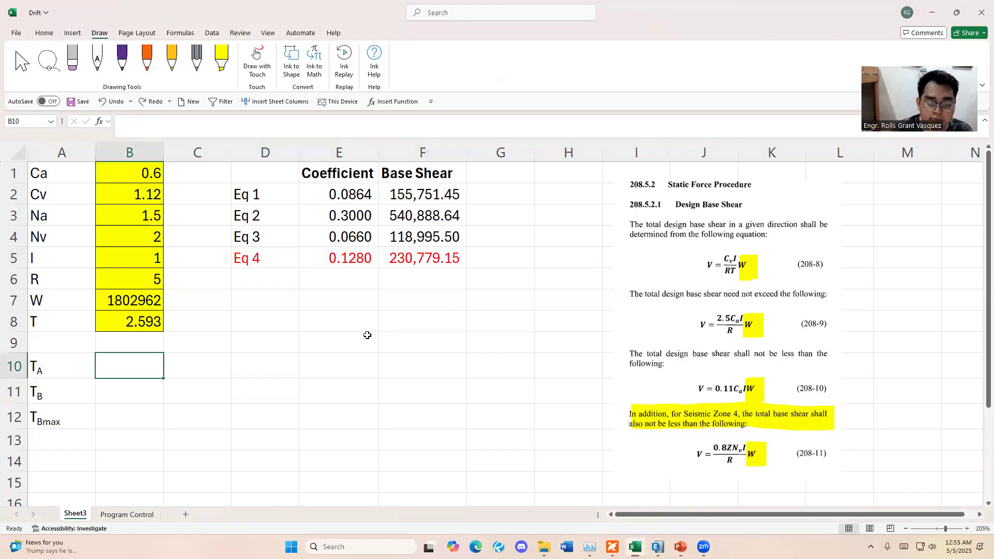
Switch to ETABS and check the Ct value in the Auto Seismic - UBC 97 table
{"action": "left_click", "coordinate": [657, 546]}
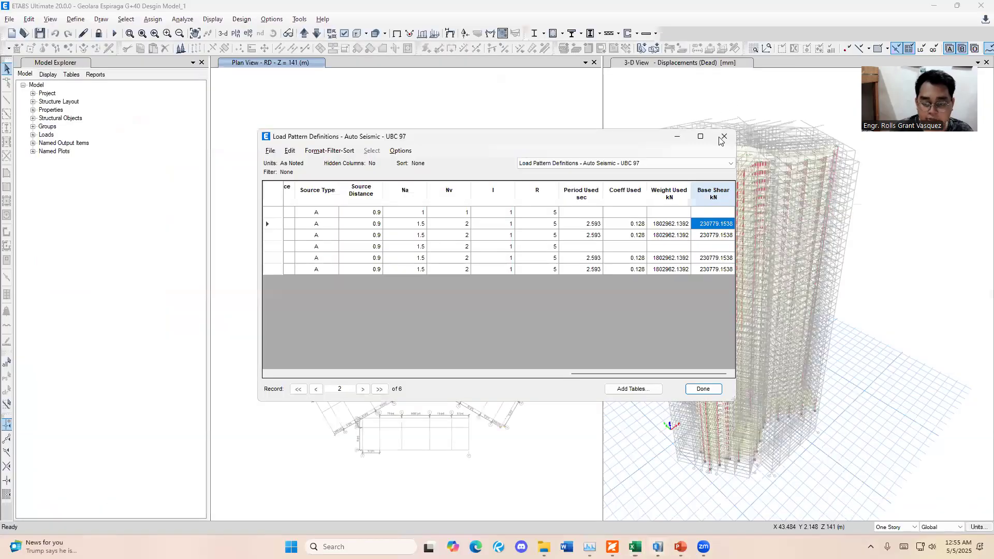
{"action": "left_click_drag", "start_coordinate": [578, 373], "coordinate": [441, 369]}
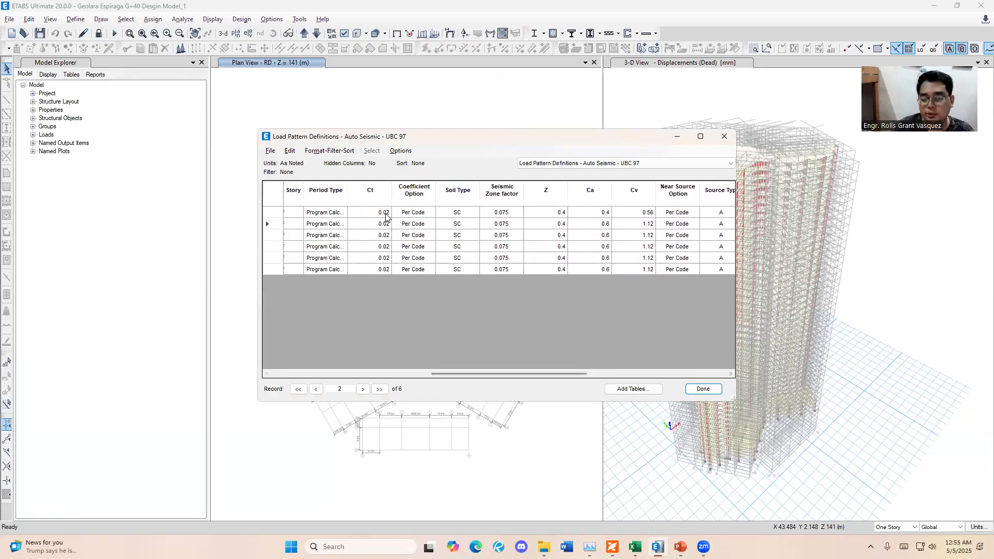
{"action": "left_click", "coordinate": [385, 212]}
Check the Top Story and Bottom Story of the EQX load pattern, then close the Auto Seismic table
{"action": "left_click_drag", "start_coordinate": [517, 374], "coordinate": [449, 382]}
{"action": "left_click", "coordinate": [499, 190]}
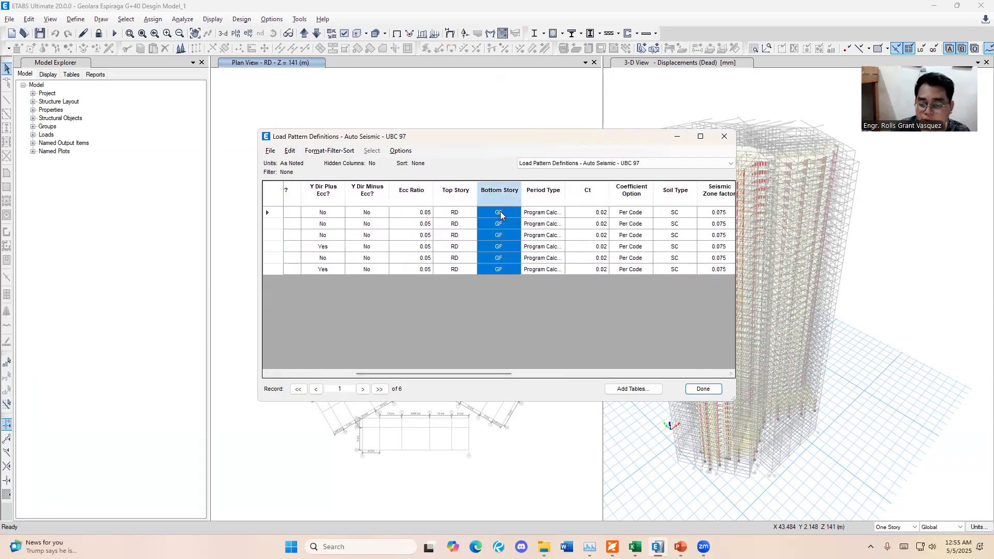
{"action": "left_click", "coordinate": [500, 214]}
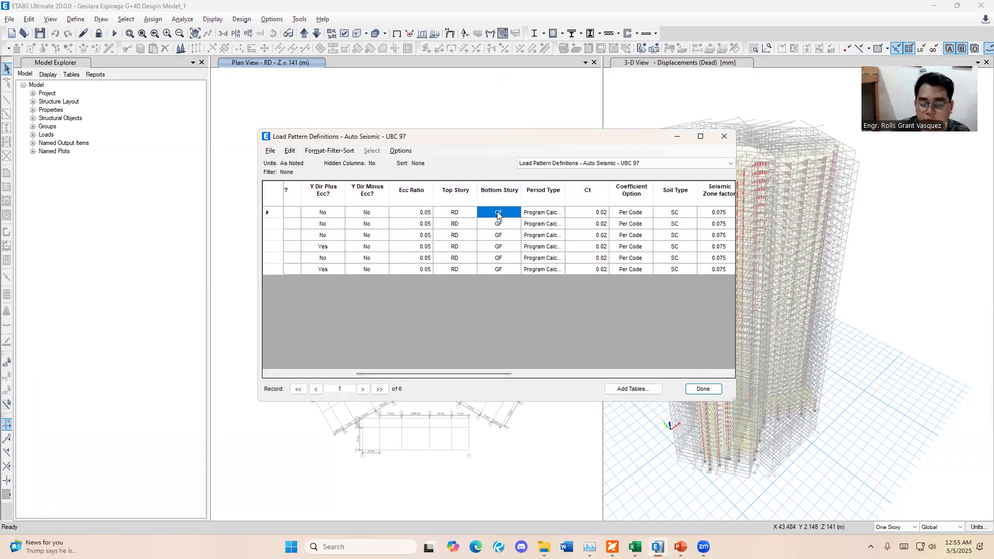
{"action": "left_click", "coordinate": [462, 214]}
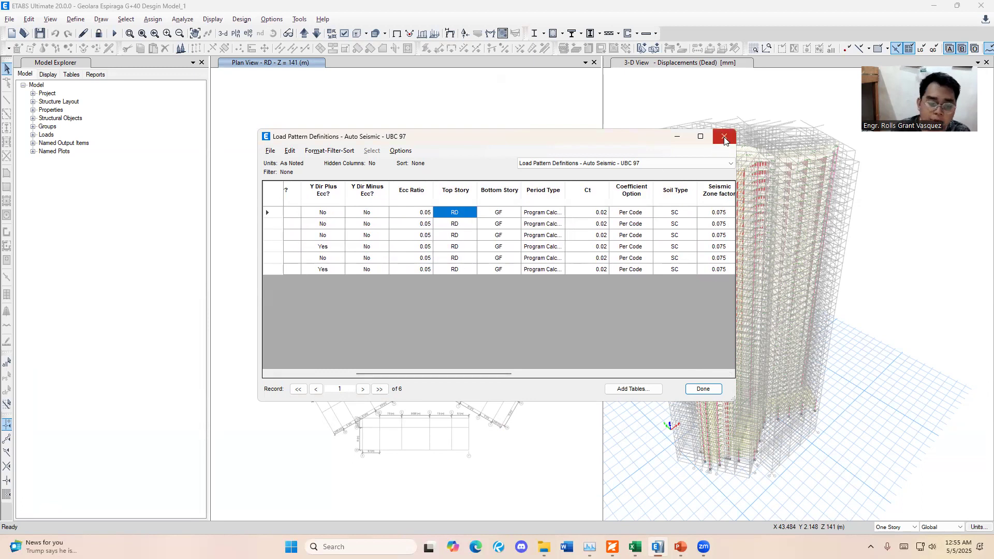
{"action": "left_click", "coordinate": [506, 215]}
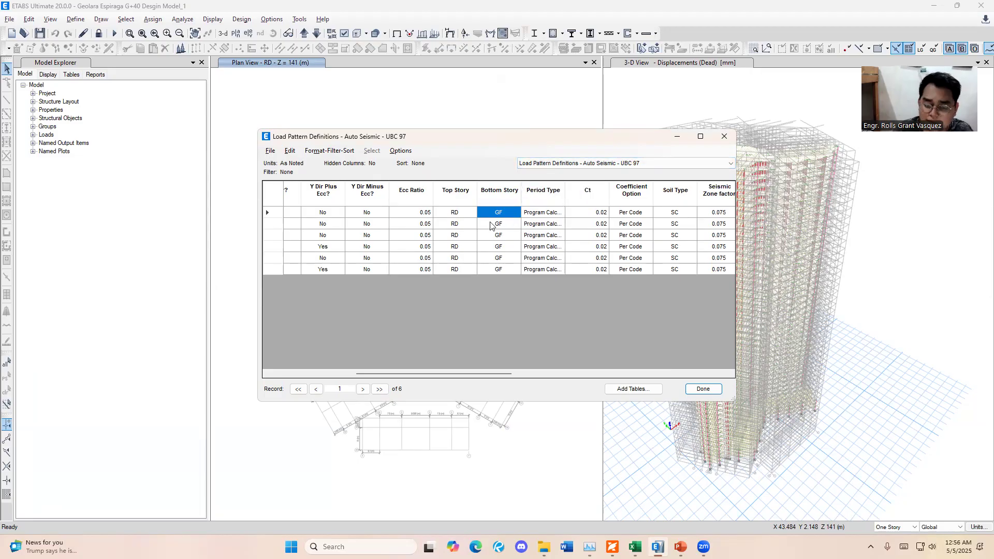
{"action": "left_click", "coordinate": [457, 214]}
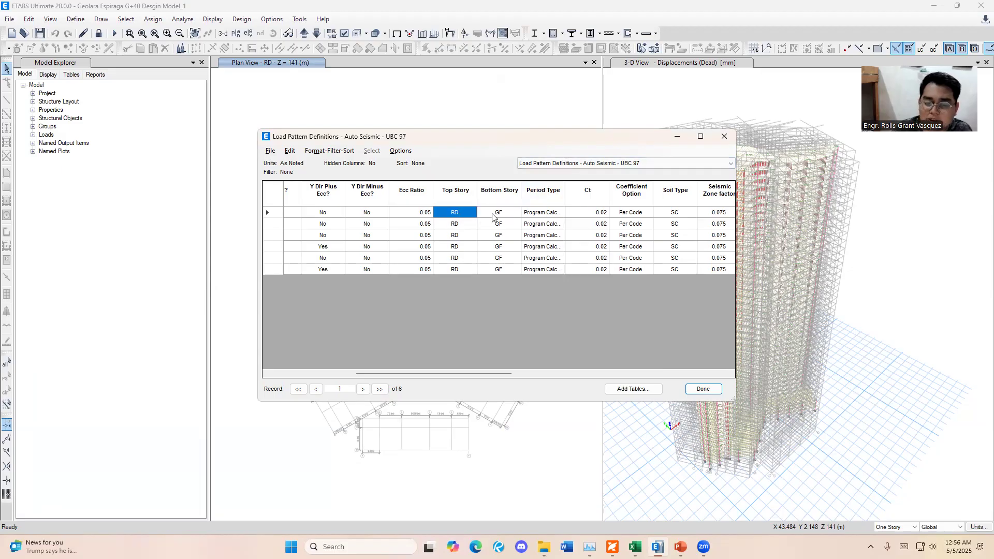
{"action": "left_click", "coordinate": [500, 213]}
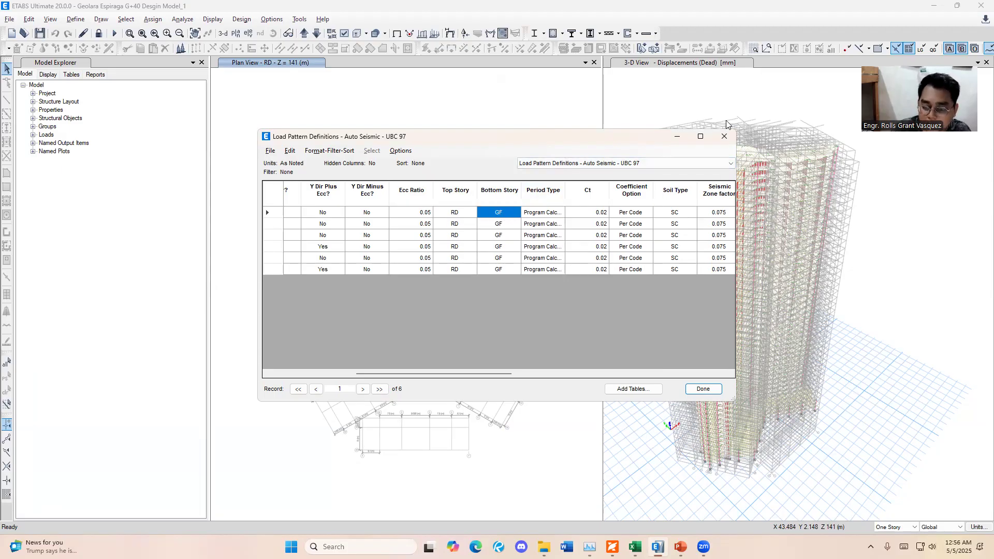
{"action": "left_click_drag", "start_coordinate": [499, 374], "coordinate": [362, 365]}
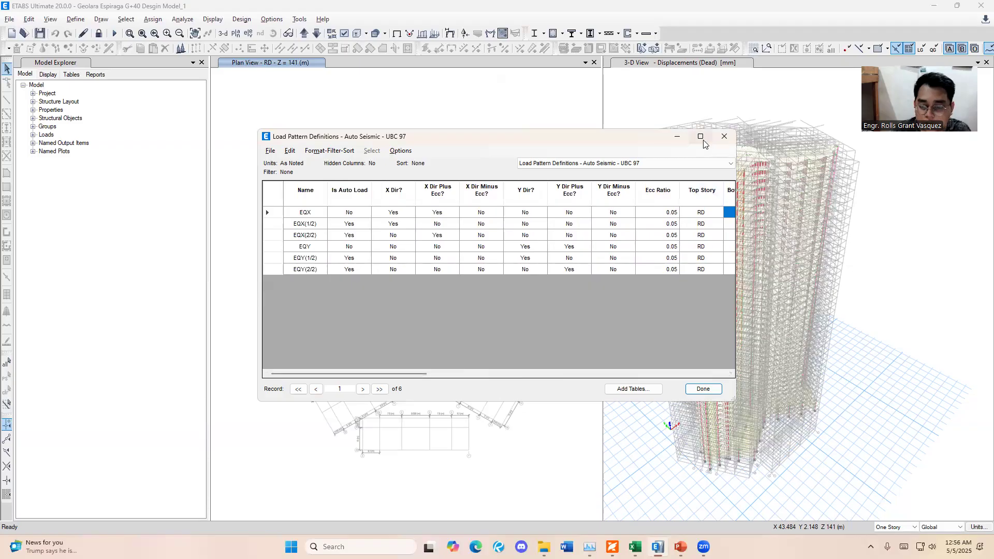
{"action": "left_click", "coordinate": [724, 136]}
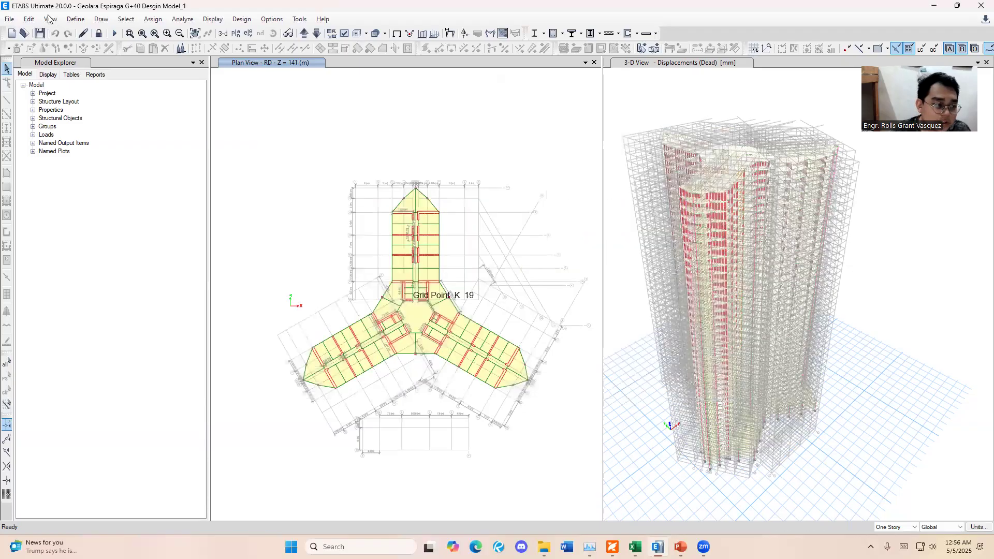
Open the Story Data of tower T1 and show its lowest stories
{"action": "left_click", "coordinate": [28, 19]}
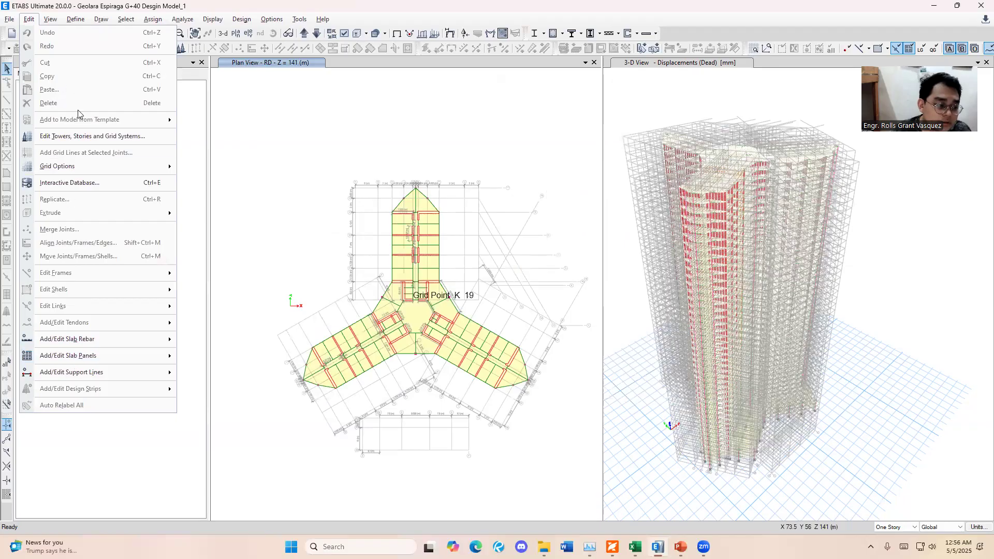
{"action": "left_click", "coordinate": [78, 136]}
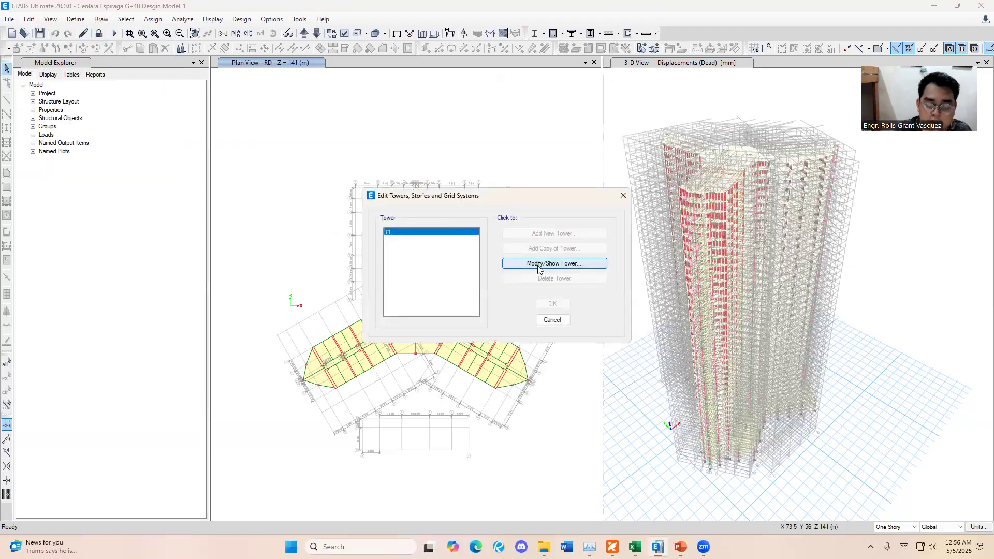
{"action": "left_click", "coordinate": [539, 269]}
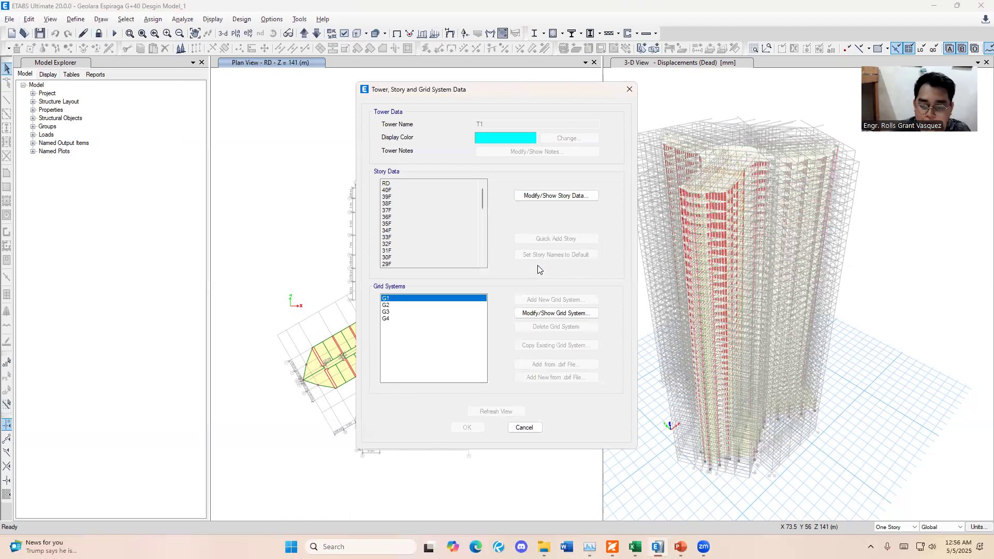
{"action": "left_click", "coordinate": [556, 196]}
{"action": "scroll", "coordinate": [378, 323], "scroll_direction": "down", "scroll_amount": 3}
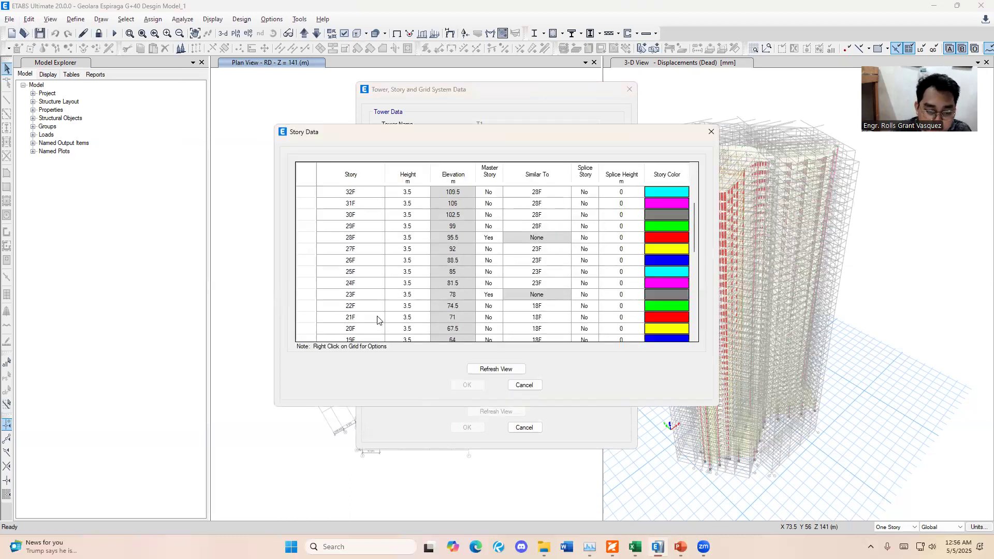
{"action": "scroll", "coordinate": [378, 321], "scroll_direction": "down", "scroll_amount": 8}
Compare the elevation of the GF story with that of the FOUNDATION level
{"action": "left_click", "coordinate": [369, 285]}
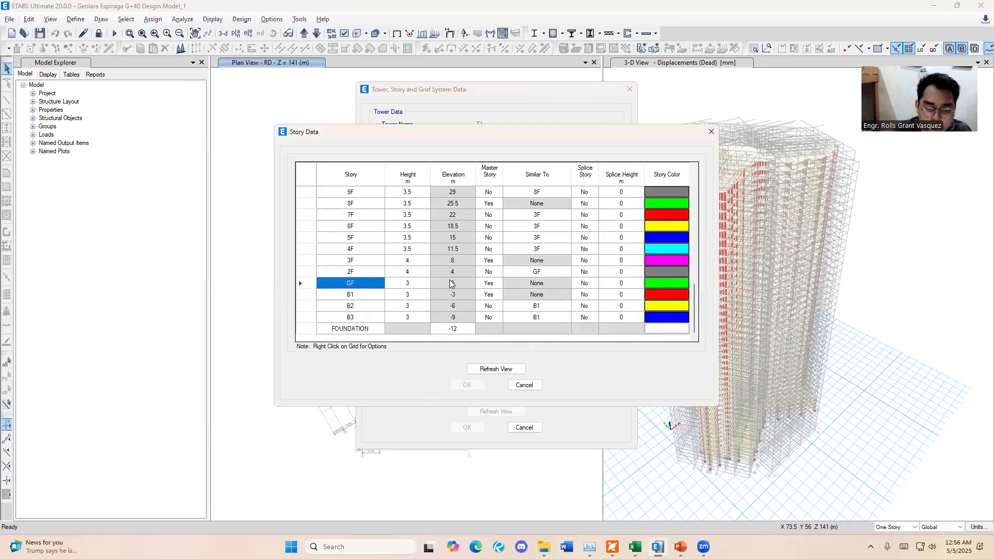
{"action": "left_click", "coordinate": [451, 283]}
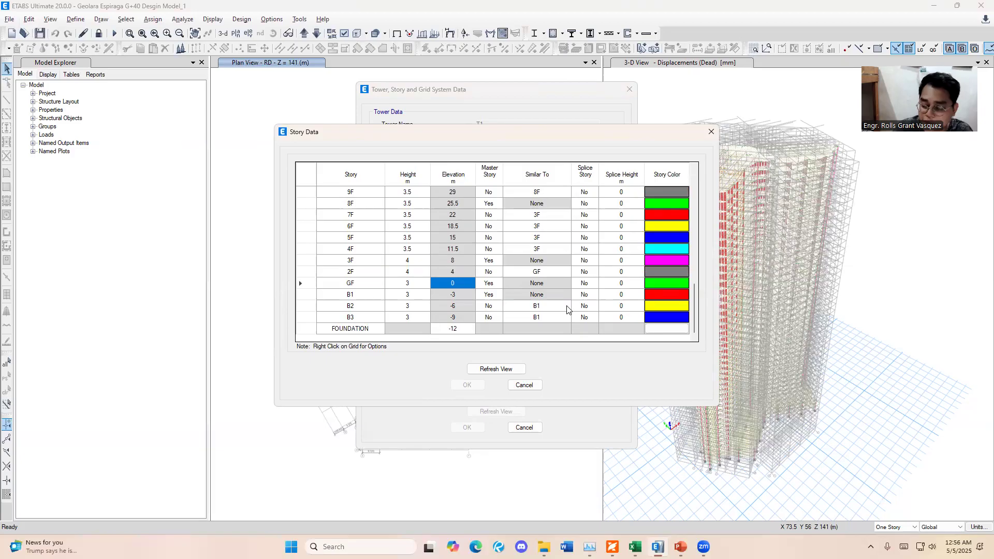
{"action": "left_click", "coordinate": [463, 330]}
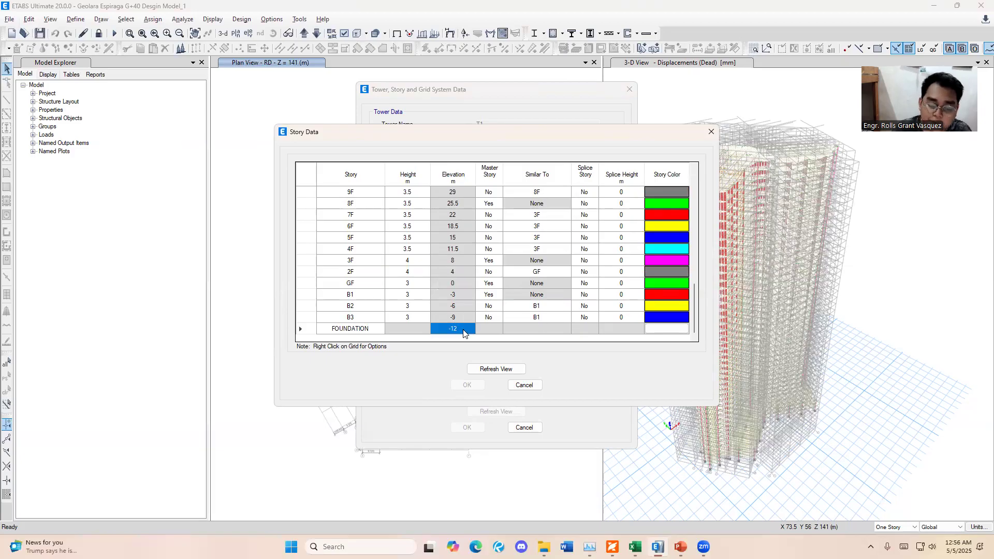
{"action": "left_click", "coordinate": [456, 283]}
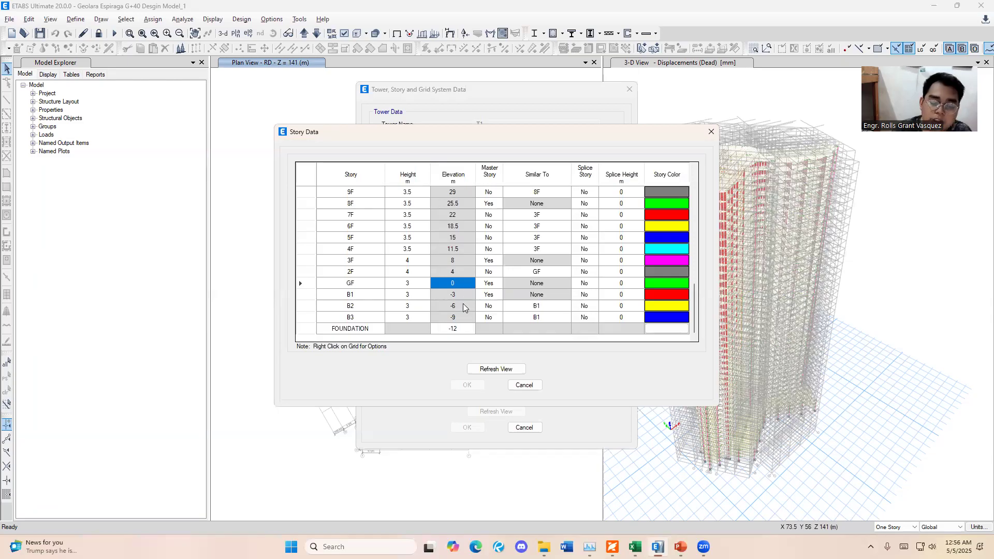
Examine the basement stories B1, B2 and B3 down to FOUNDATION and the elevation of B3
{"action": "left_click", "coordinate": [365, 306]}
{"action": "left_click", "coordinate": [361, 319]}
{"action": "left_click", "coordinate": [359, 329]}
{"action": "left_click", "coordinate": [362, 319]}
{"action": "left_click", "coordinate": [363, 306]}
{"action": "left_click", "coordinate": [363, 291]}
{"action": "left_click", "coordinate": [363, 305]}
{"action": "left_click", "coordinate": [365, 295]}
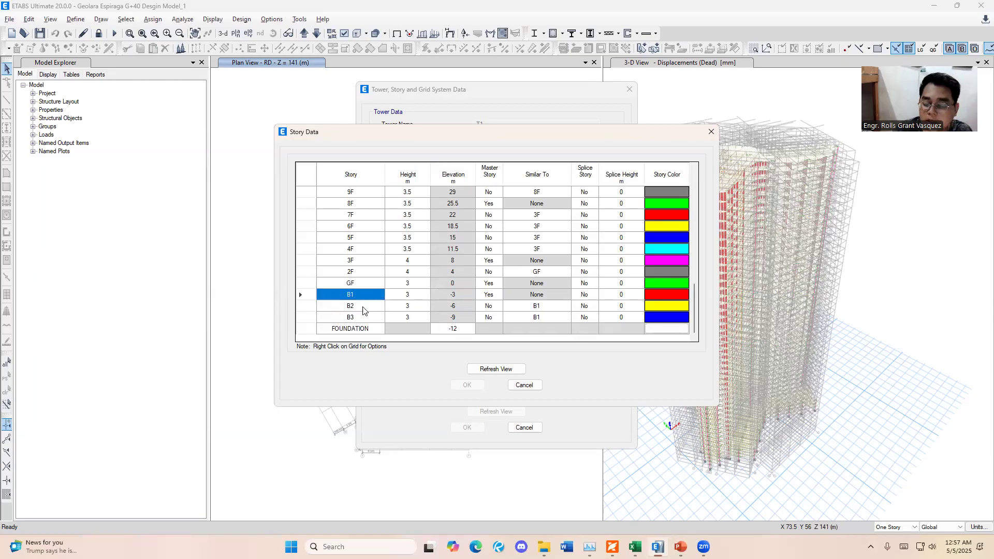
{"action": "left_click", "coordinate": [364, 307]}
{"action": "left_click", "coordinate": [358, 329]}
{"action": "left_click", "coordinate": [456, 317]}
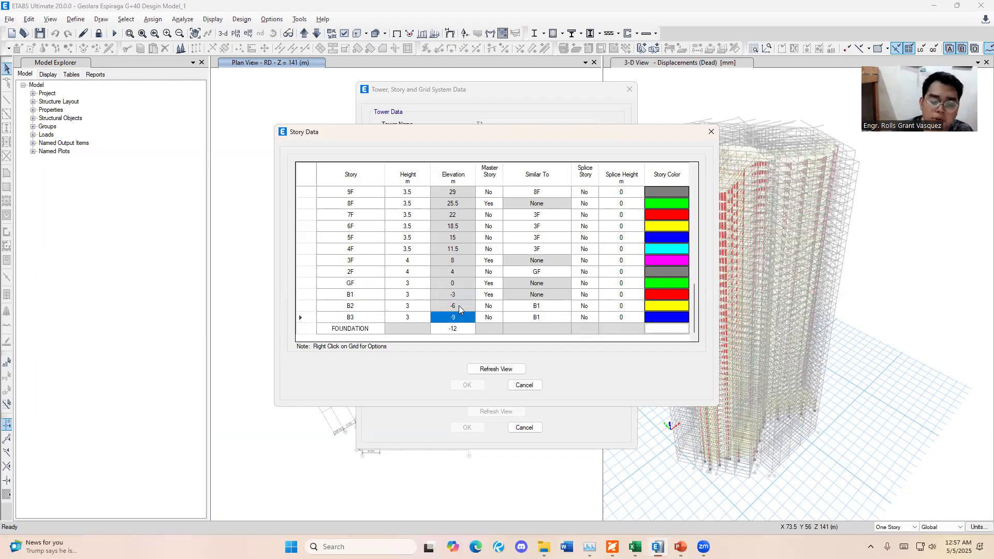
Compare the elevation of the GF story with that of the topmost RD story in the Story Data
{"action": "left_click", "coordinate": [465, 284]}
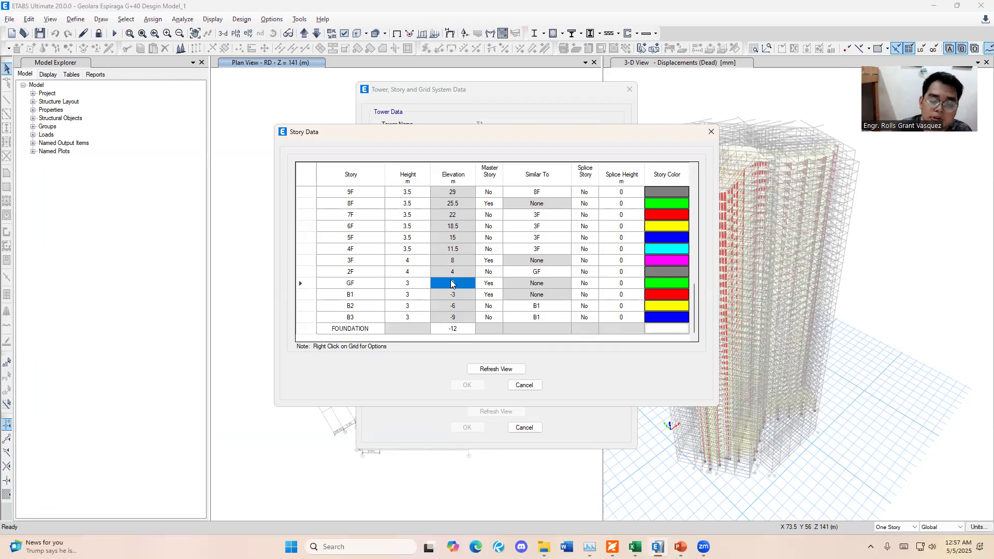
{"action": "scroll", "coordinate": [457, 284], "scroll_direction": "up", "scroll_amount": 5}
{"action": "scroll", "coordinate": [458, 284], "scroll_direction": "up", "scroll_amount": 6}
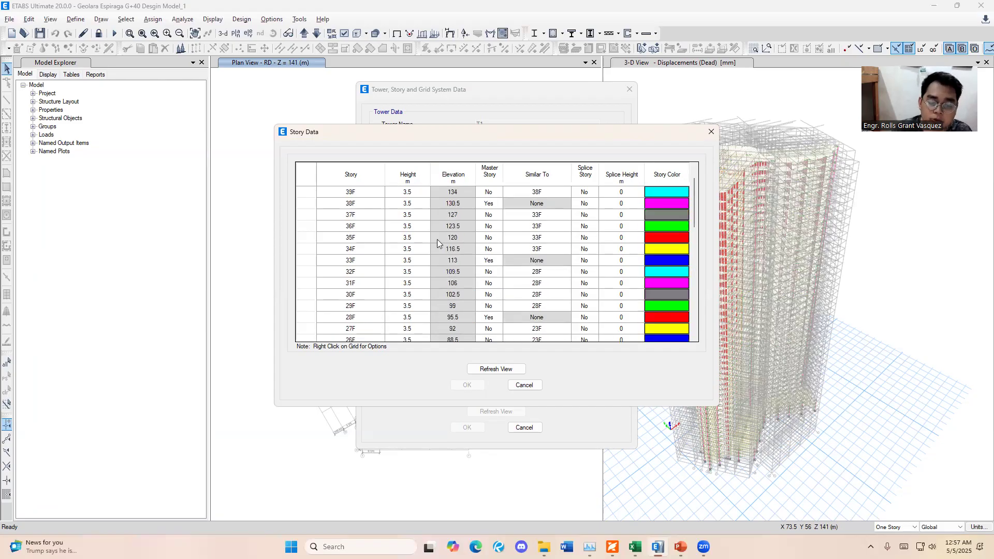
{"action": "left_click", "coordinate": [455, 193]}
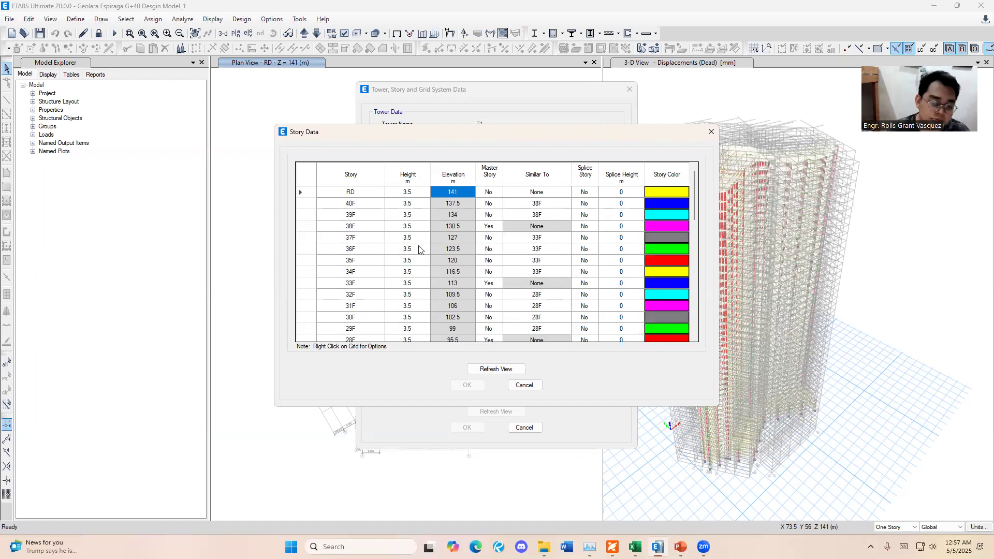
Start the TA formula in cell B10 in Excel, and highlight the Ct value 0.0488 on the PowerPoint Structure Period slide
{"action": "key", "text": "alt+Tab"}
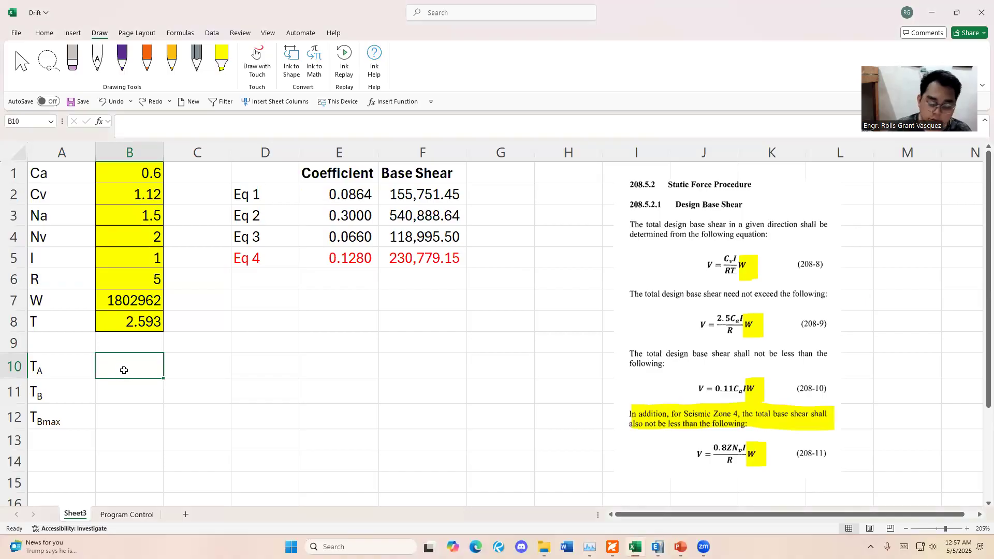
{"action": "type", "text": "=0.02"}
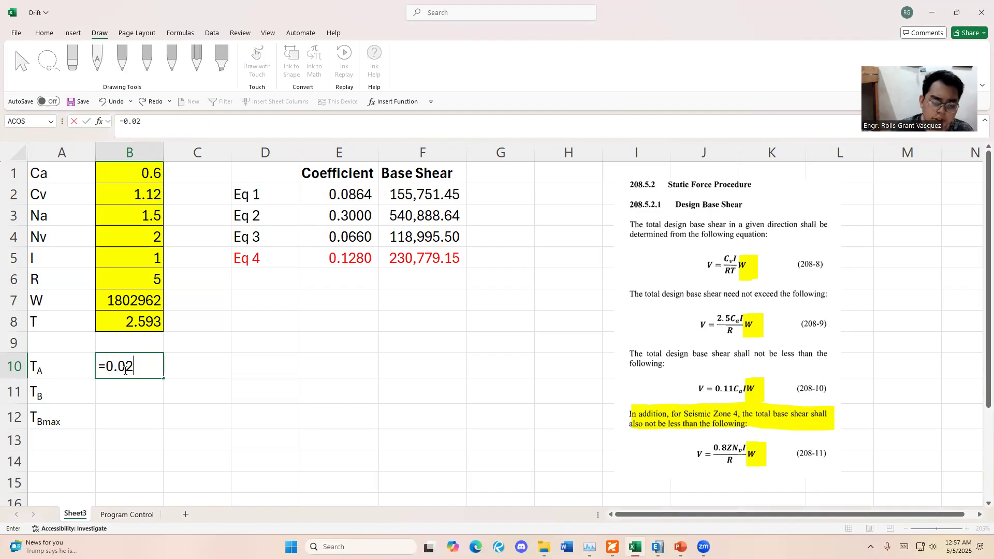
{"action": "key", "text": "BackSpace"}
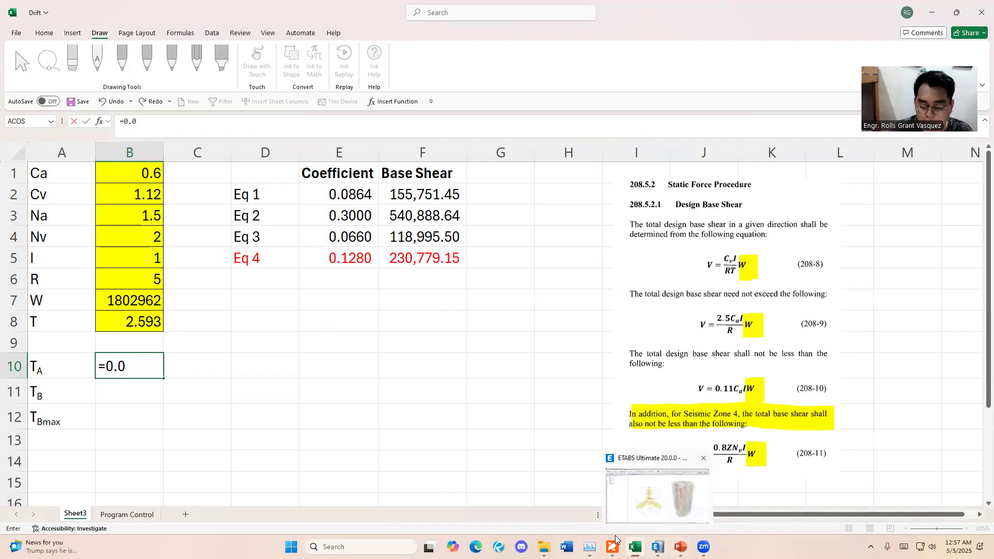
{"action": "left_click", "coordinate": [680, 547]}
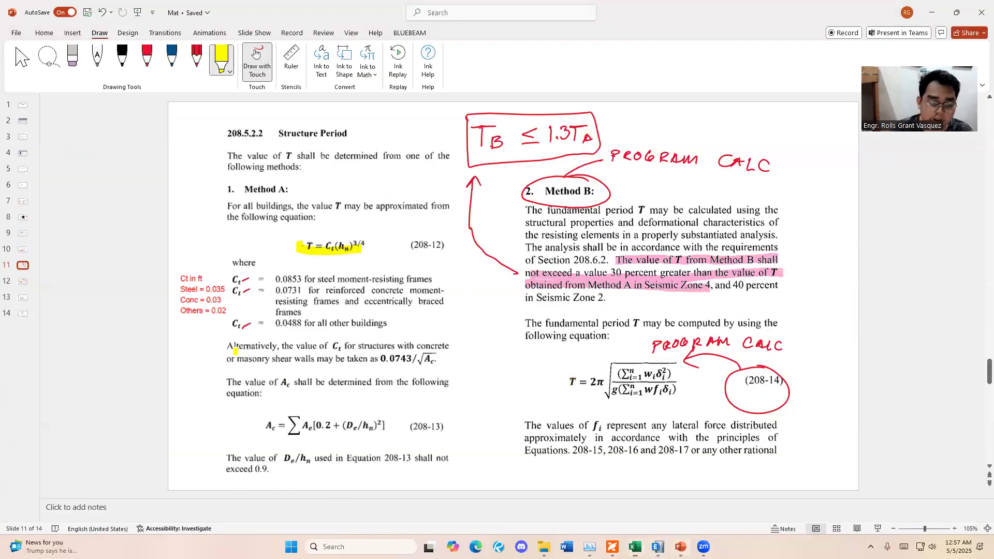
{"action": "left_click_drag", "start_coordinate": [275, 322], "coordinate": [301, 323]}
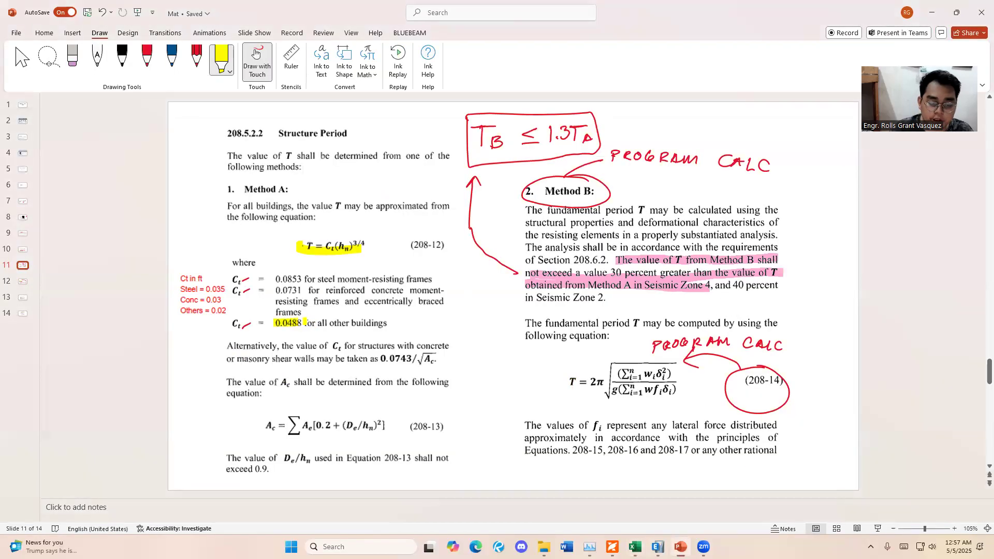
Back in Excel, complete the TA formula in cell B10 as =0.0488*141^0.75
{"action": "key", "text": "alt+Tab"}
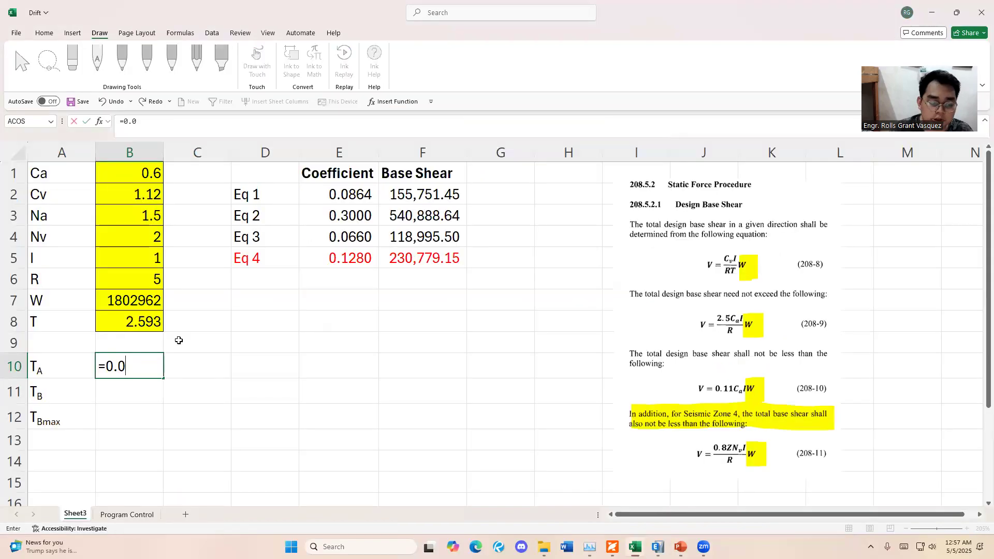
{"action": "type", "text": "488&"}
{"action": "key", "text": "BackSpace"}
{"action": "type", "text": "*"}
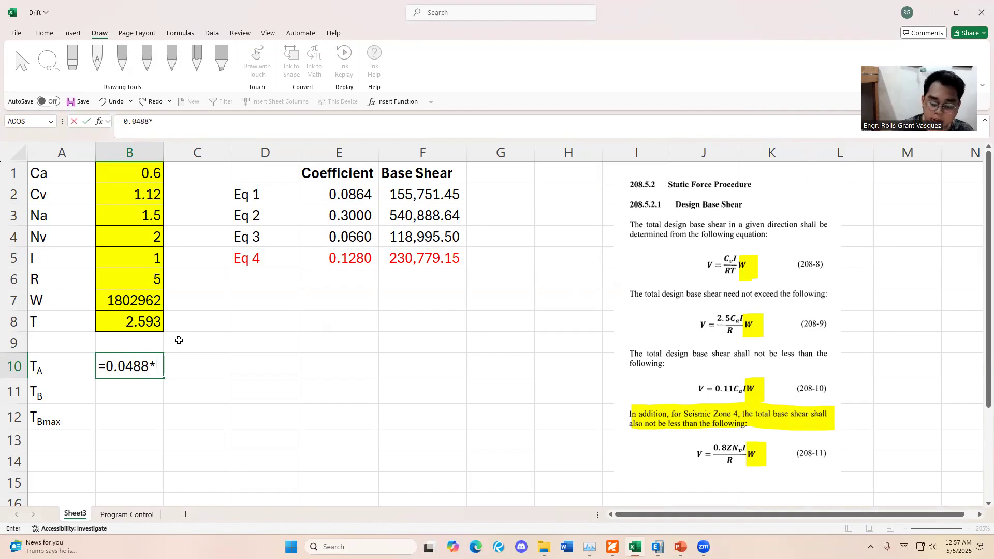
{"action": "type", "text": "1441"}
{"action": "key", "text": "BackSpace"}
{"action": "key", "text": "BackSpace"}
{"action": "type", "text": "1^0.75"}
{"action": "key", "text": "Return"}
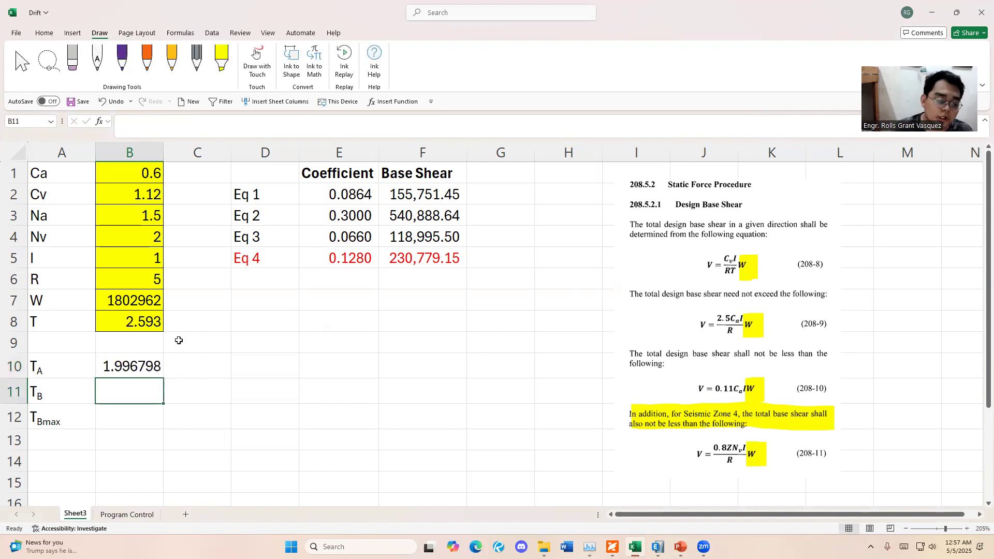
Check the TA formula in B10 without changing it, and compare it with the period T in B8
{"action": "left_click", "coordinate": [160, 361]}
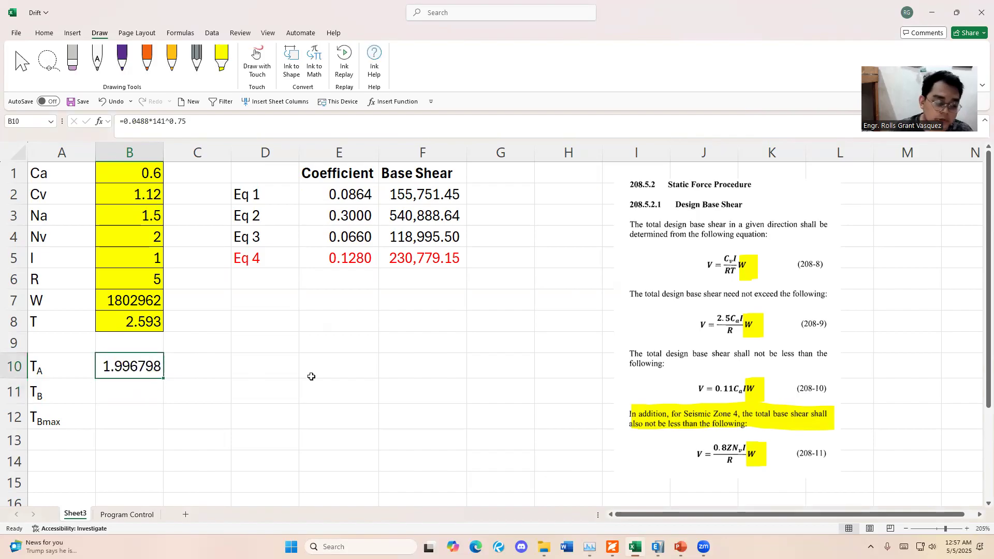
{"action": "double_click", "coordinate": [145, 361]}
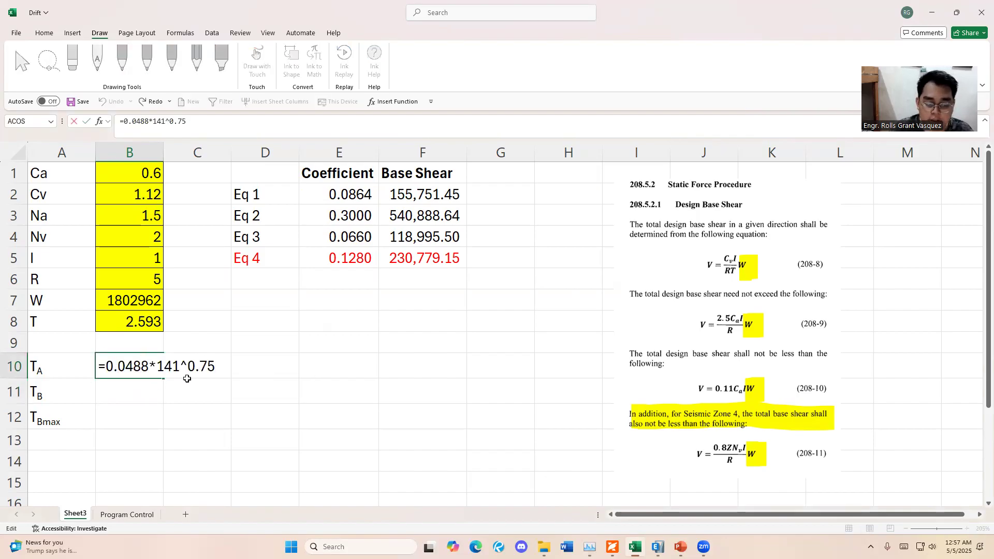
{"action": "key", "text": "Escape"}
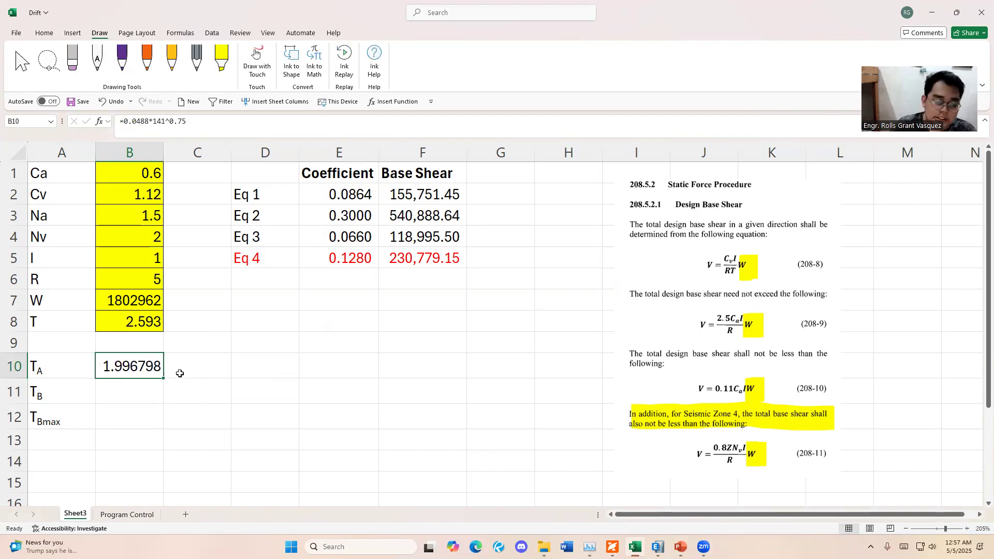
{"action": "left_click", "coordinate": [145, 330]}
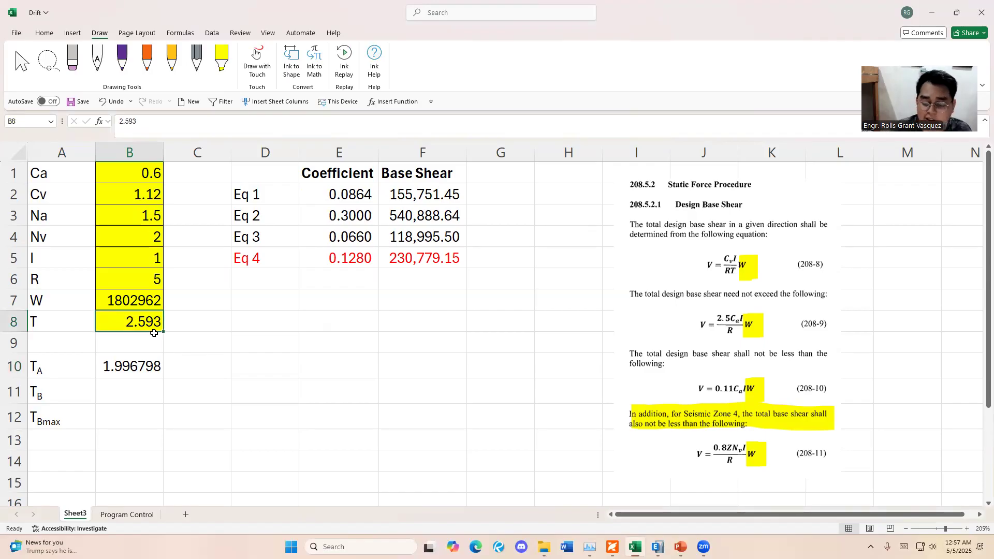
In ETABS, close the story and tower data and show the UBC 97 seismic settings of the EQY load pattern
{"action": "key", "text": "alt+Tab"}
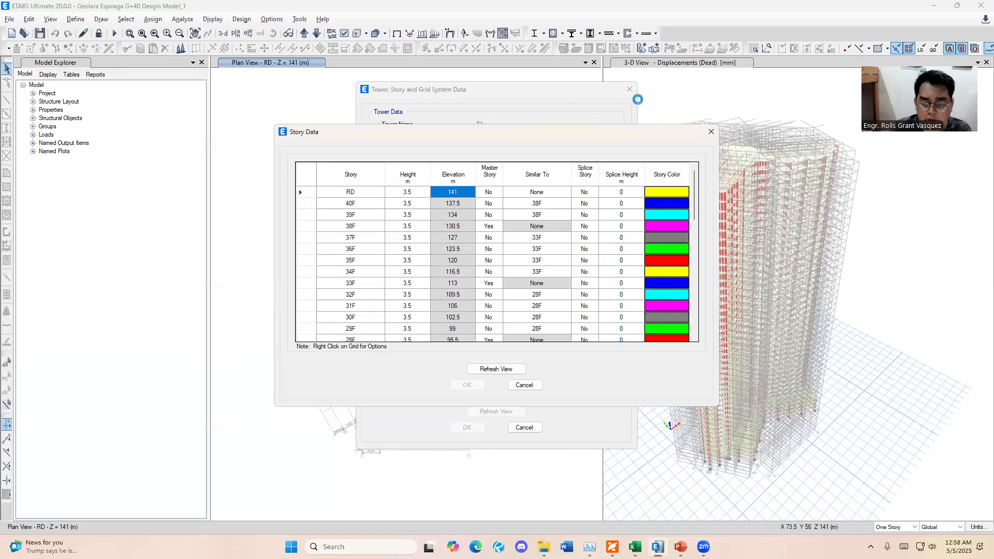
{"action": "key", "text": "Escape"}
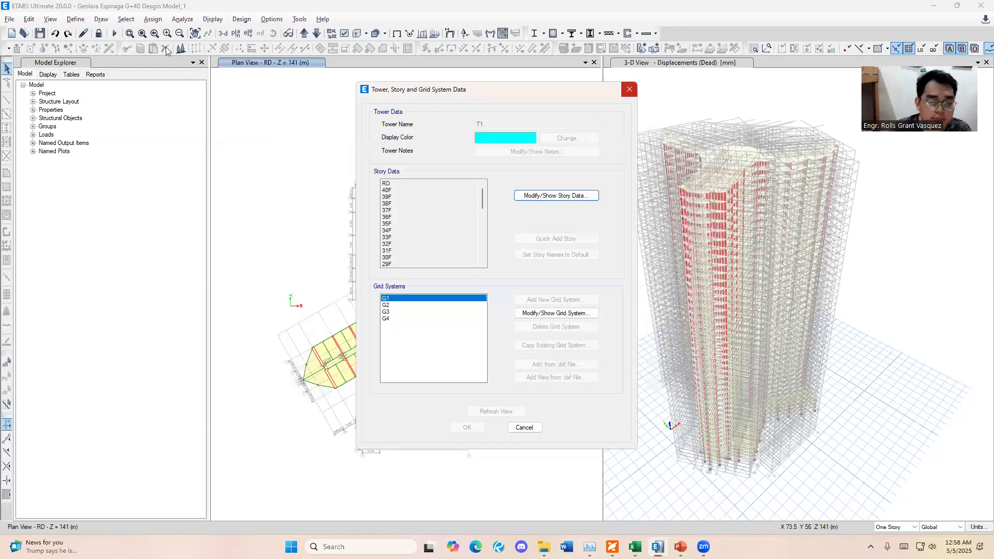
{"action": "key", "text": "Escape"}
{"action": "left_click", "coordinate": [619, 195]}
{"action": "left_click", "coordinate": [75, 18]}
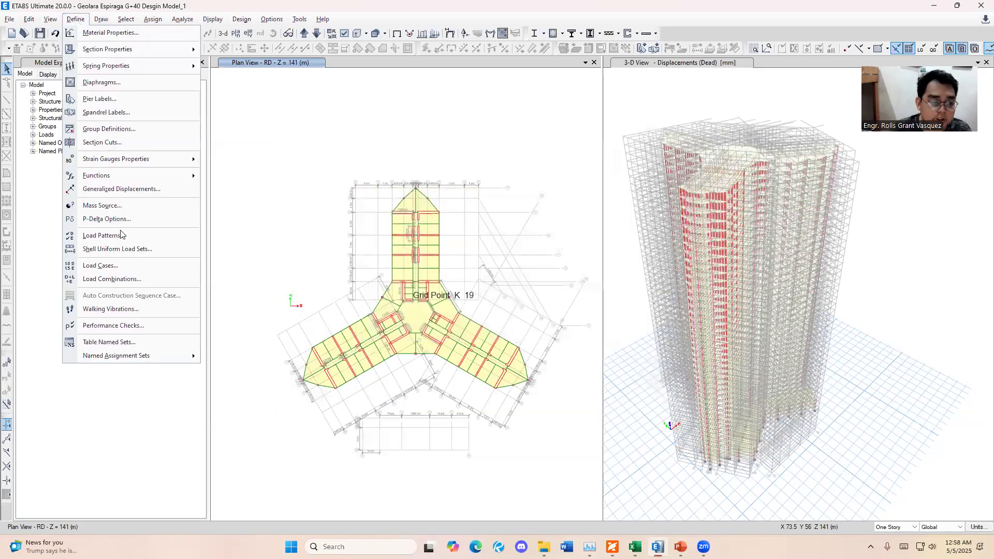
{"action": "key", "text": "Escape"}
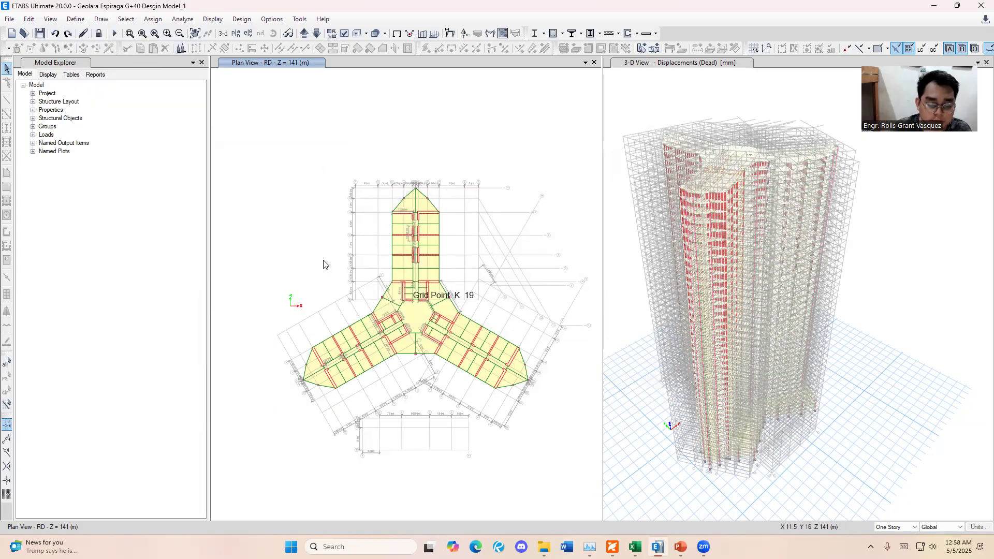
{"action": "left_click", "coordinate": [340, 288]}
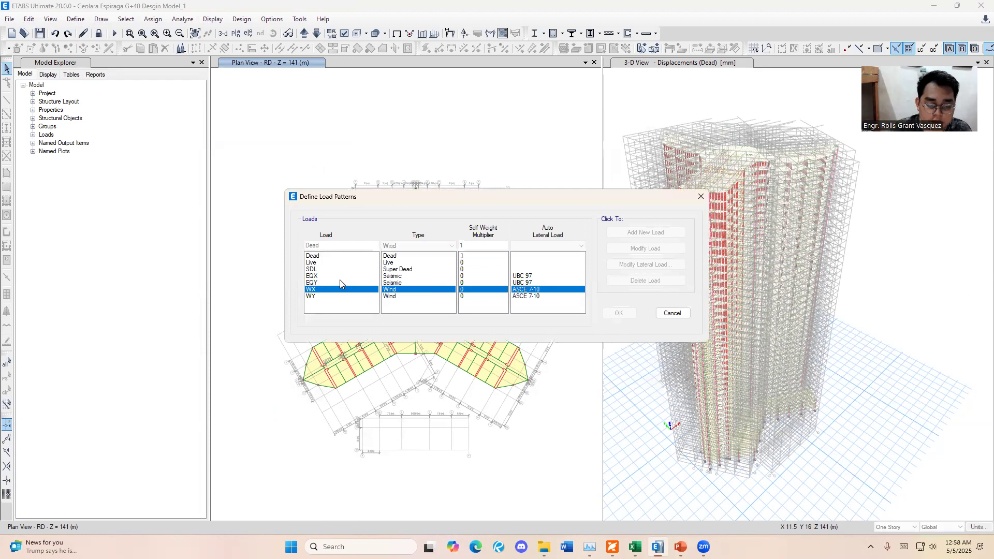
{"action": "left_click", "coordinate": [340, 283]}
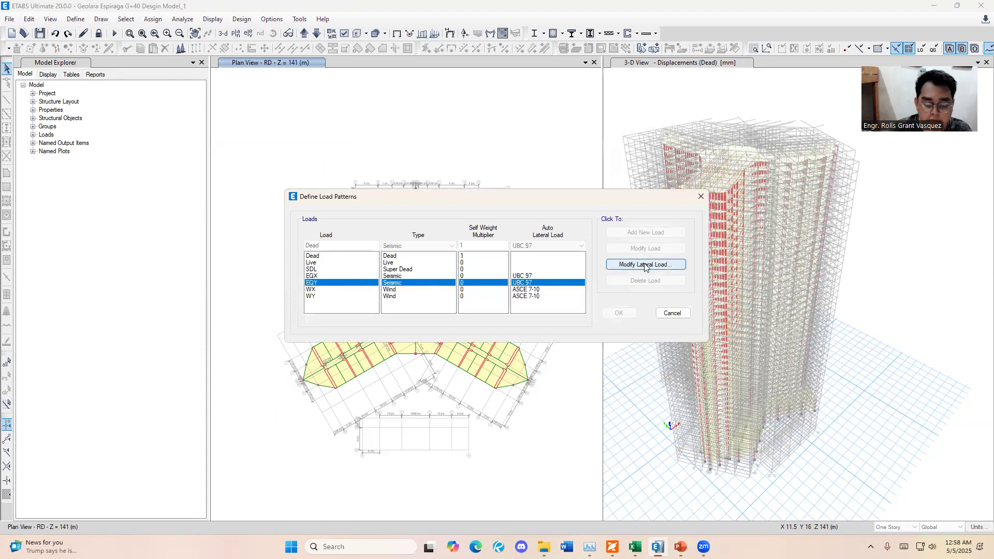
{"action": "left_click", "coordinate": [646, 265]}
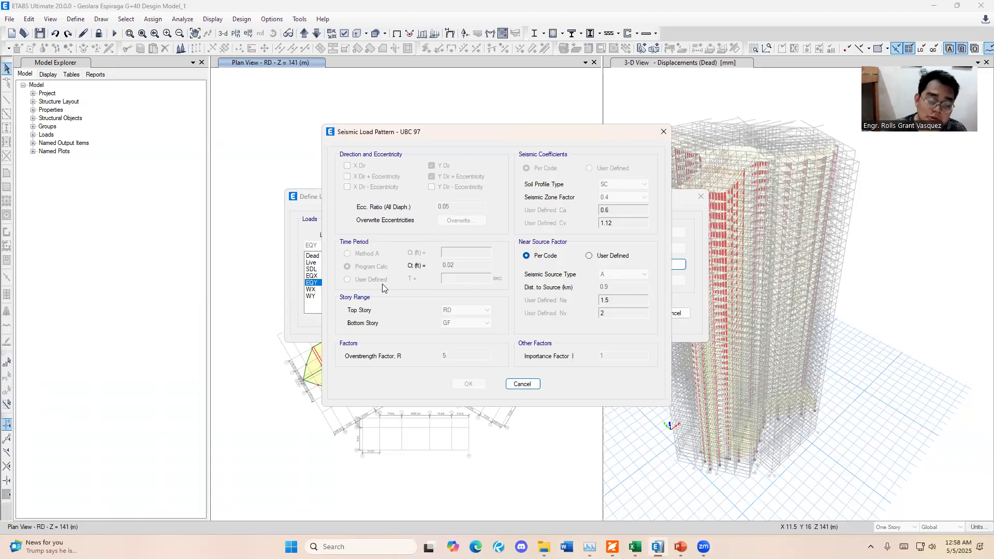
Back in Excel, label the period T with the note "(Design Model)" in cell C8
{"action": "key", "text": "alt+Tab"}
{"action": "left_click", "coordinate": [124, 387]}
{"action": "left_click", "coordinate": [137, 325]}
{"action": "left_click", "coordinate": [82, 327]}
{"action": "left_click", "coordinate": [169, 321]}
{"action": "left_click", "coordinate": [129, 326]}
{"action": "left_click", "coordinate": [187, 326]}
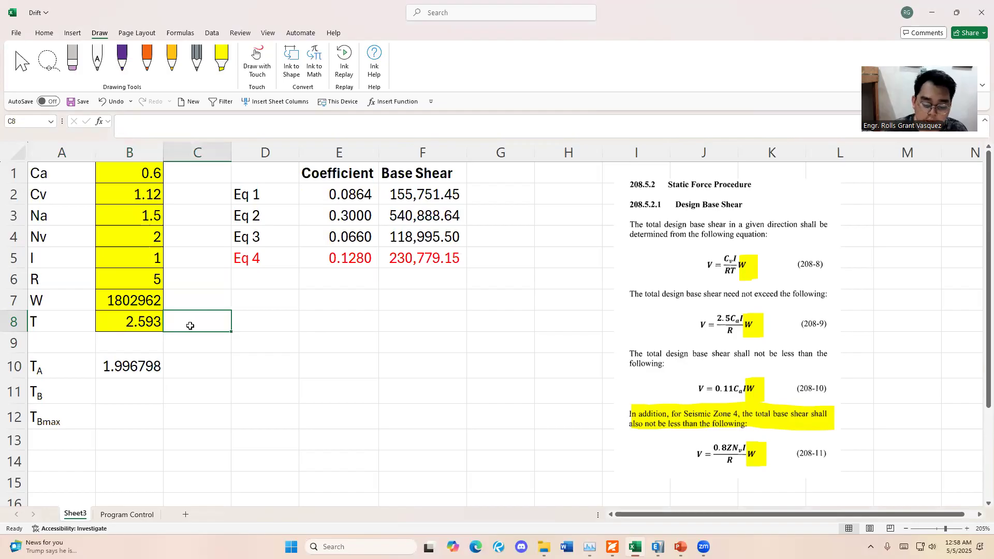
{"action": "type", "text": "(Desi"}
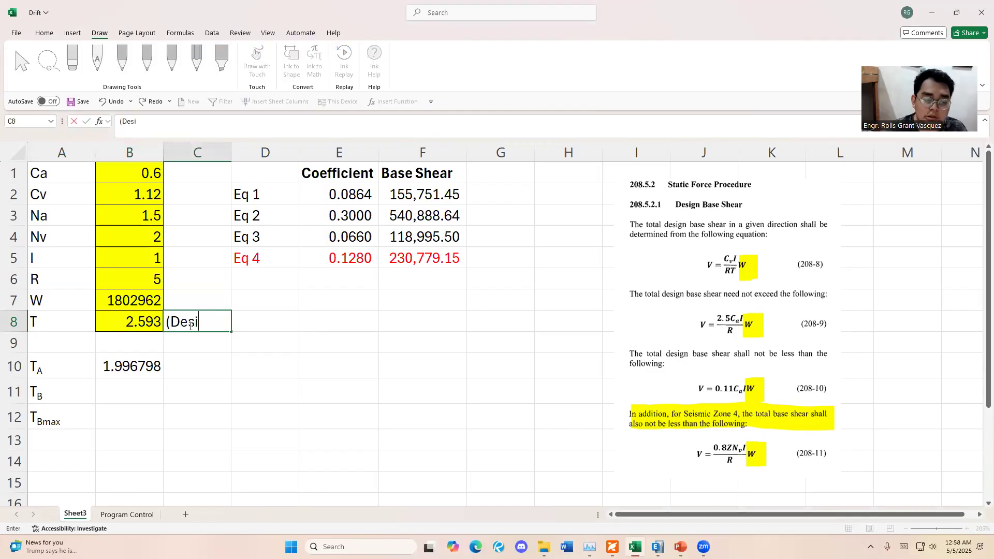
{"action": "type", "text": "gn Model)"}
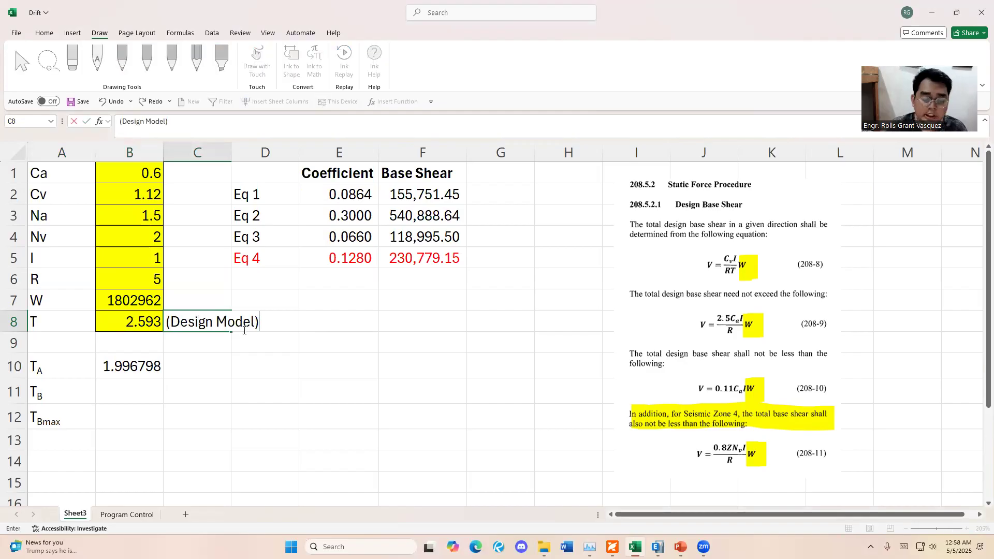
{"action": "left_click", "coordinate": [194, 358]}
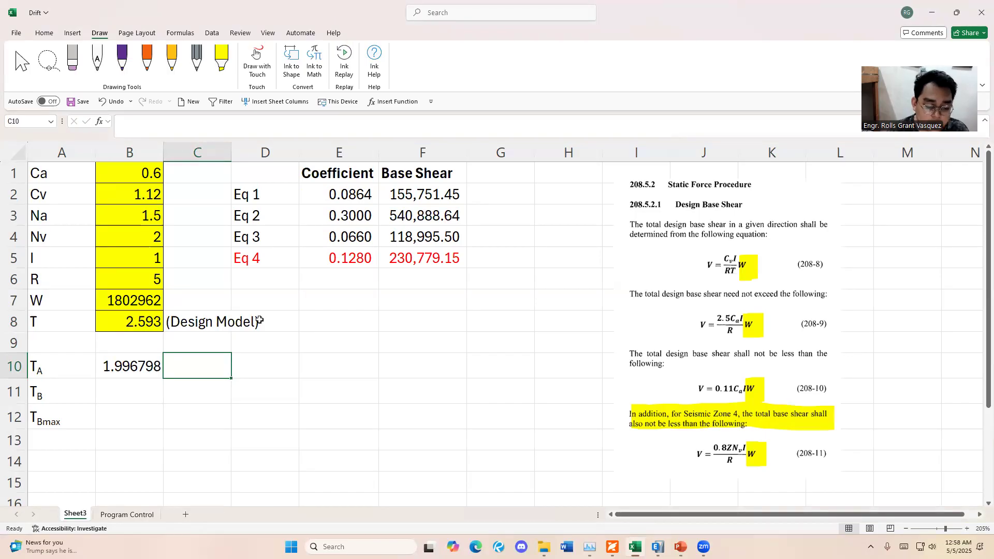
Review the Limitations slide and the Structure Period slide in PowerPoint for the limit on TB
{"action": "left_click", "coordinate": [107, 408]}
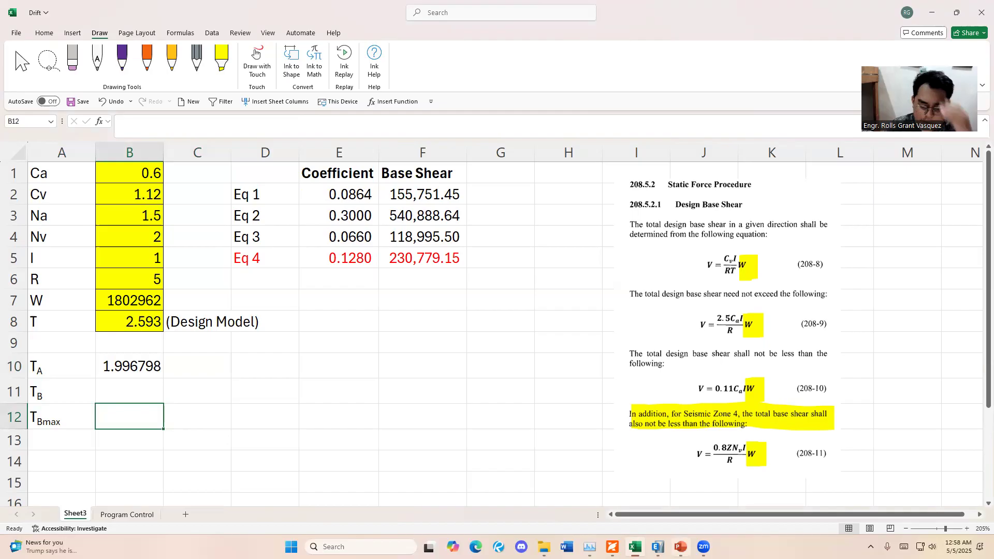
{"action": "left_click", "coordinate": [680, 546]}
{"action": "scroll", "coordinate": [290, 434], "scroll_direction": "down", "scroll_amount": 1}
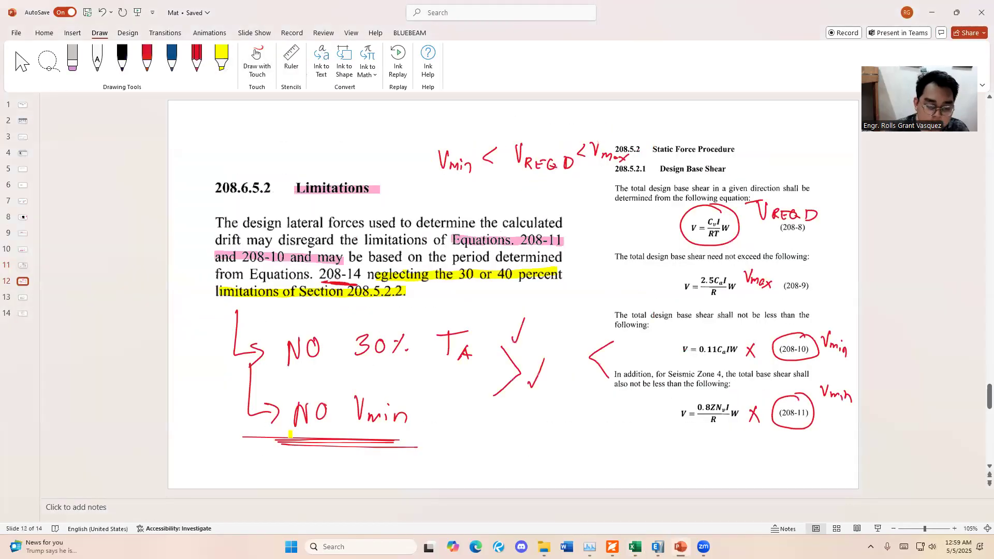
{"action": "scroll", "coordinate": [291, 433], "scroll_direction": "up", "scroll_amount": 1}
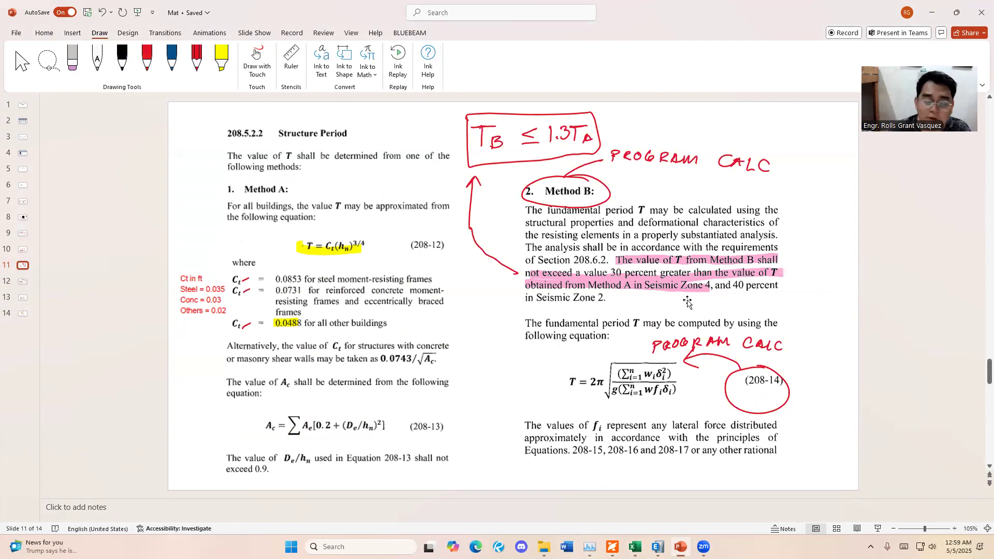
Try highlighting TB and 1.3TA in the boxed limit on the Structure Period slide, and undo both strokes
{"action": "left_click", "coordinate": [222, 57]}
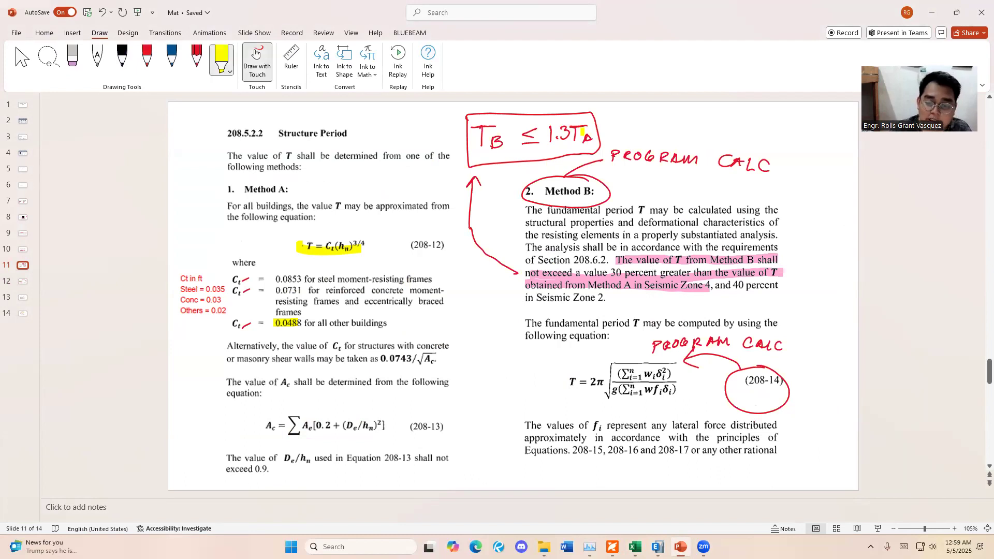
{"action": "left_click_drag", "start_coordinate": [481, 145], "coordinate": [495, 134]}
{"action": "left_click_drag", "start_coordinate": [564, 133], "coordinate": [587, 133]}
{"action": "key", "text": "ctrl+z"}
{"action": "key", "text": "ctrl+z"}
Draw a red arrow from the boxed TB limit and handwrite "TBmax = 1.3TA" beside it with the red pen
{"action": "left_click", "coordinate": [148, 69]}
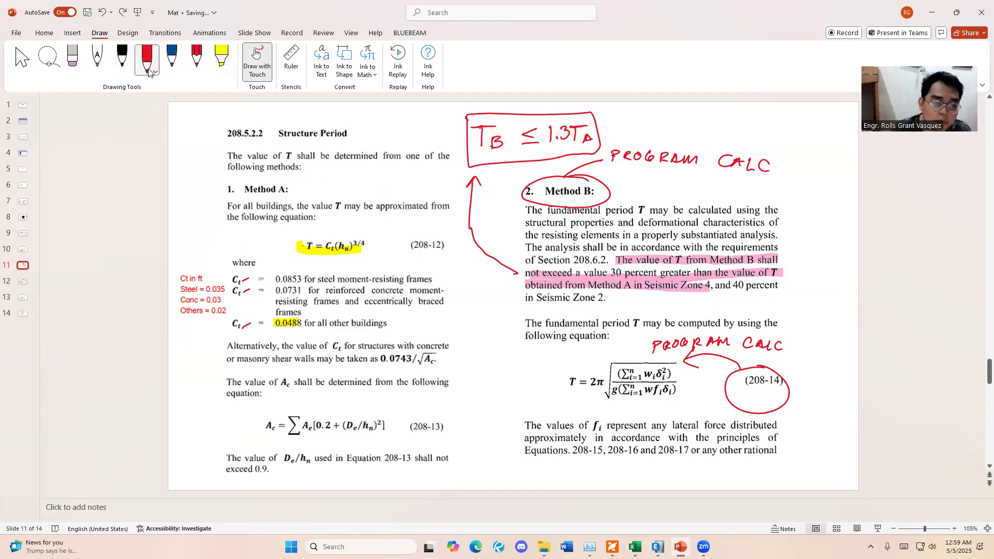
{"action": "mouse_move", "coordinate": [611, 124]}
{"action": "left_mouse_down"}
{"action": "mouse_move", "coordinate": [656, 120]}
{"action": "mouse_move", "coordinate": [646, 130]}
{"action": "left_mouse_up"}
{"action": "mouse_move", "coordinate": [680, 115]}
{"action": "left_mouse_down"}
{"action": "mouse_move", "coordinate": [681, 131]}
{"action": "mouse_move", "coordinate": [688, 114]}
{"action": "left_mouse_up"}
{"action": "mouse_move", "coordinate": [688, 133]}
{"action": "left_mouse_down"}
{"action": "mouse_move", "coordinate": [693, 124]}
{"action": "mouse_move", "coordinate": [689, 133]}
{"action": "mouse_move", "coordinate": [708, 136]}
{"action": "left_mouse_up"}
{"action": "left_click_drag", "start_coordinate": [717, 131], "coordinate": [730, 139]}
{"action": "mouse_move", "coordinate": [730, 131]}
{"action": "left_mouse_down"}
{"action": "mouse_move", "coordinate": [722, 140]}
{"action": "mouse_move", "coordinate": [755, 129]}
{"action": "left_mouse_up"}
{"action": "left_click_drag", "start_coordinate": [746, 132], "coordinate": [775, 136]}
{"action": "left_click_drag", "start_coordinate": [777, 132], "coordinate": [782, 132]}
{"action": "left_click_drag", "start_coordinate": [785, 128], "coordinate": [801, 127]}
{"action": "left_click_drag", "start_coordinate": [793, 129], "coordinate": [794, 140]}
{"action": "left_click_drag", "start_coordinate": [797, 139], "coordinate": [802, 130]}
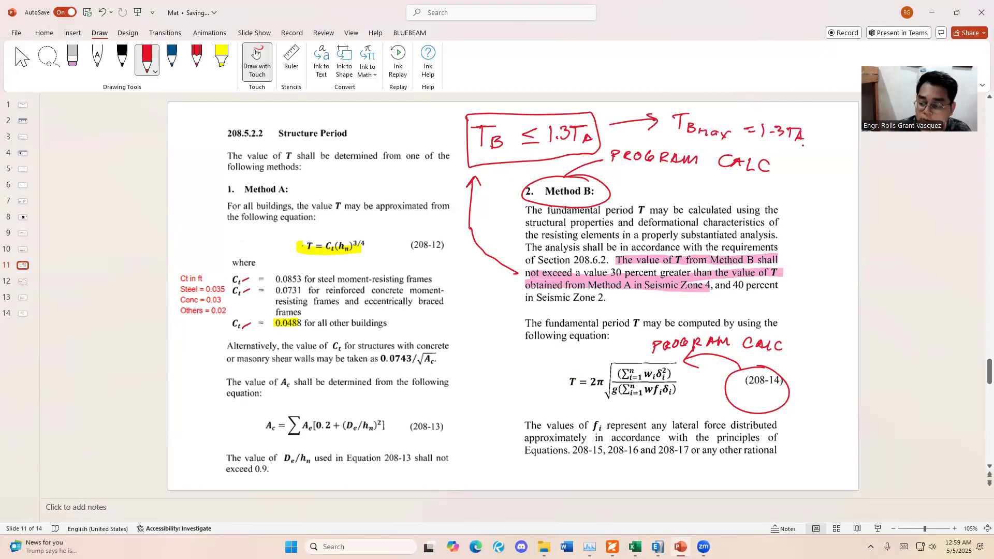
Switch back to Excel and calculate TBmax in cell B12 with the formula =B10*1.3
{"action": "key", "text": "alt+Tab"}
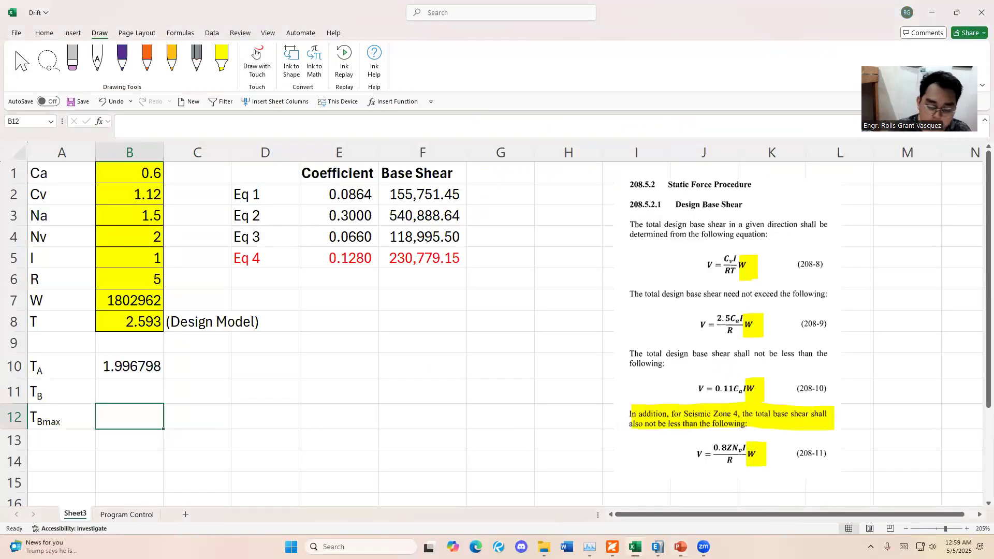
{"action": "type", "text": "="}
{"action": "left_click", "coordinate": [140, 360]}
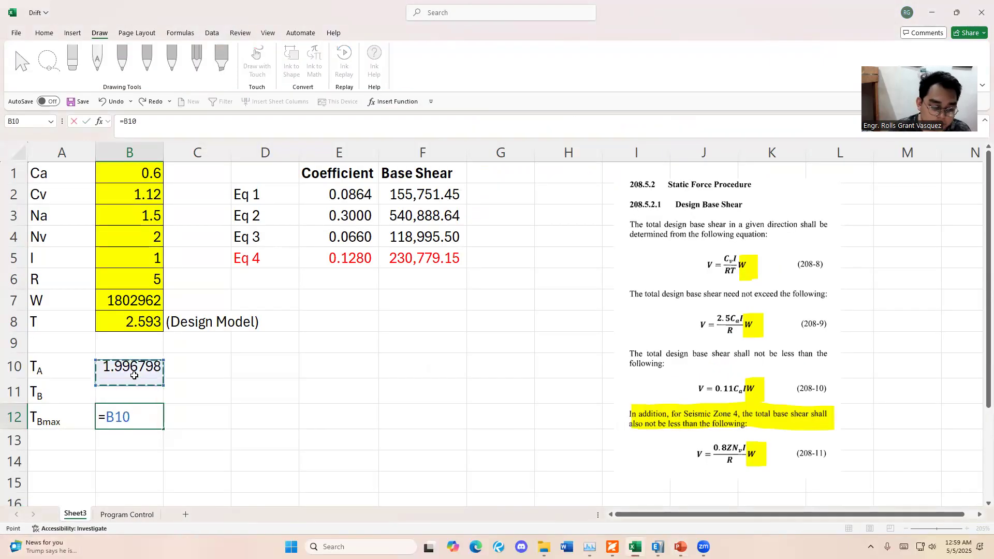
{"action": "type", "text": "*1.3"}
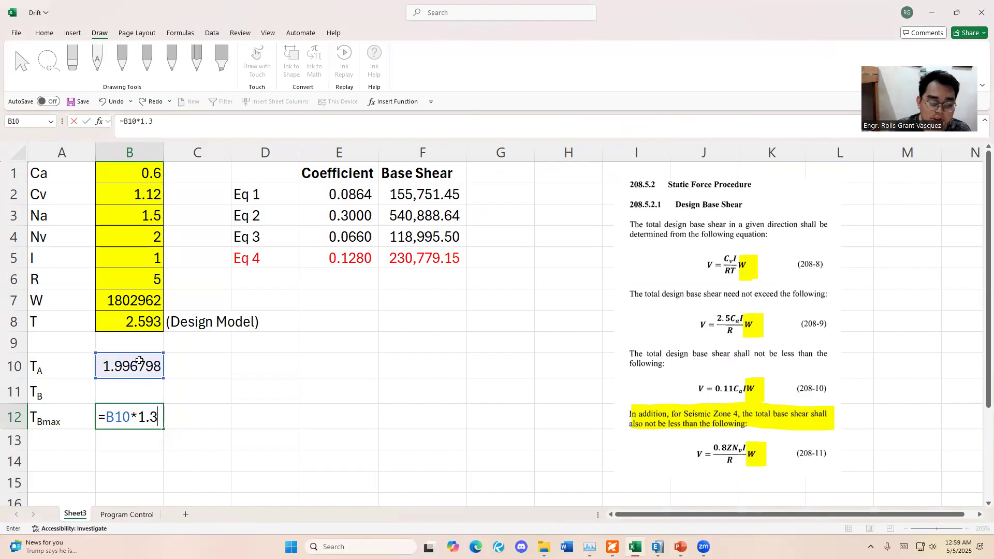
{"action": "key", "text": "Return"}
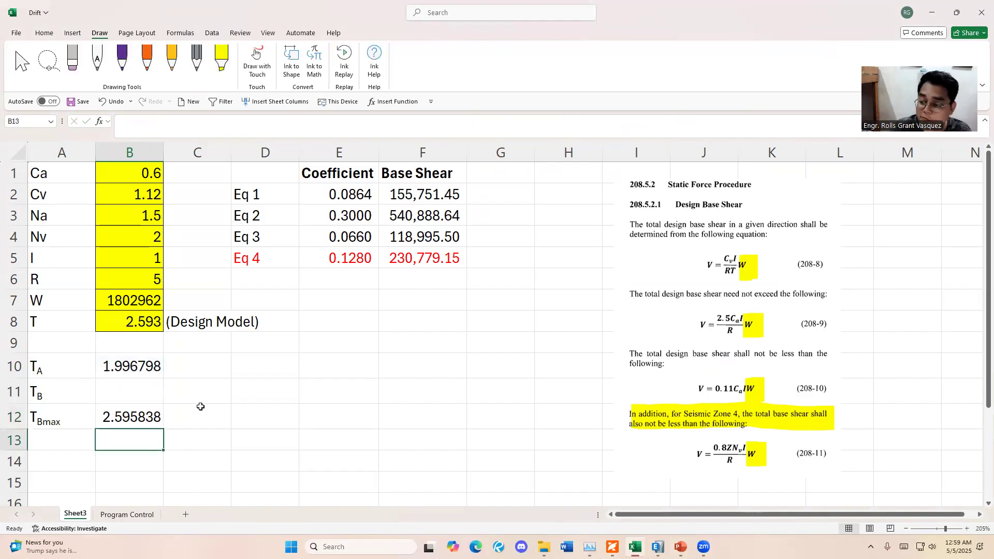
Compare the TBmax limit in row 12 with the design model period T in row 8
{"action": "left_click", "coordinate": [104, 424]}
{"action": "left_click_drag", "start_coordinate": [57, 417], "coordinate": [135, 418]}
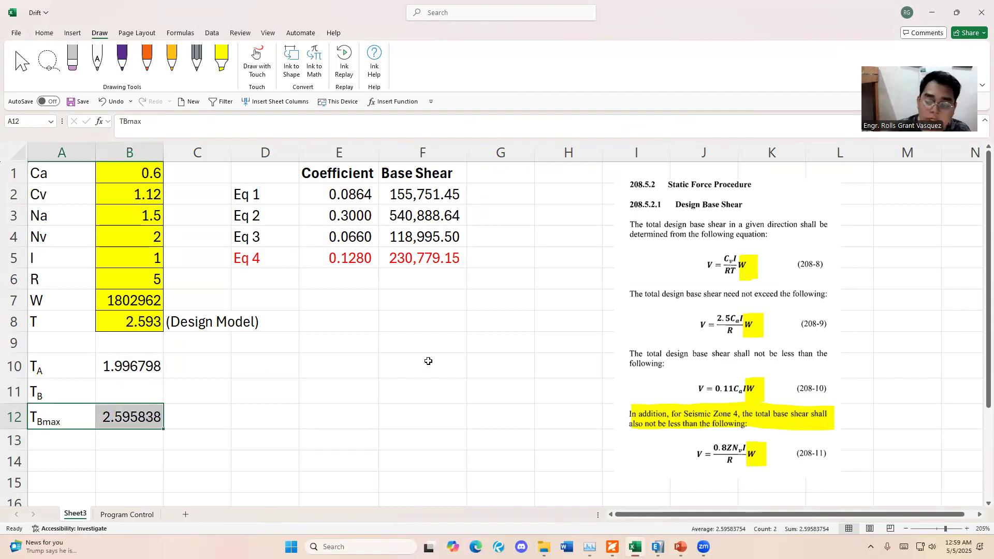
{"action": "left_click_drag", "start_coordinate": [73, 318], "coordinate": [225, 318]}
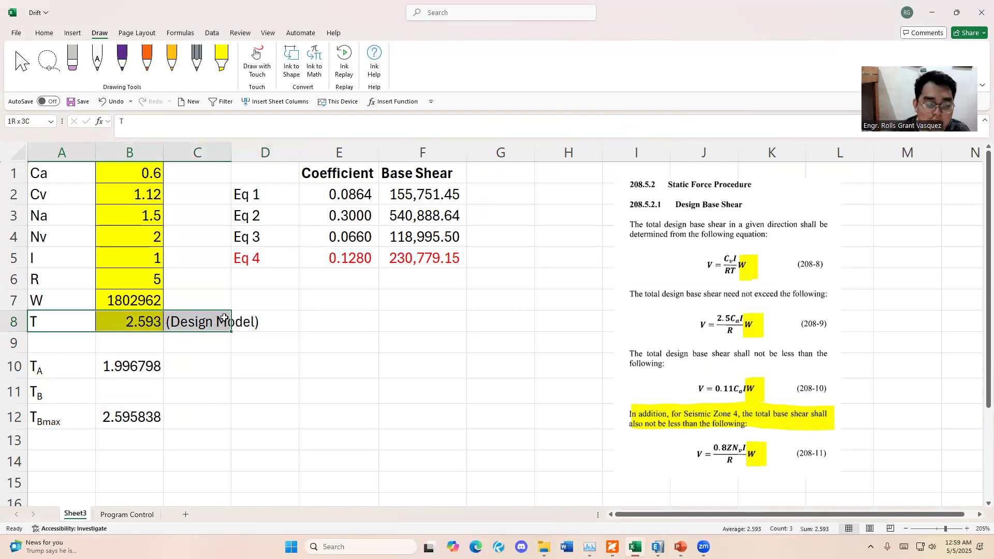
{"action": "left_click", "coordinate": [144, 418]}
{"action": "left_click", "coordinate": [133, 327]}
{"action": "left_click", "coordinate": [128, 408]}
{"action": "left_click", "coordinate": [138, 307]}
{"action": "left_click", "coordinate": [141, 389]}
{"action": "left_click", "coordinate": [143, 344]}
{"action": "left_click", "coordinate": [131, 308]}
{"action": "left_click", "coordinate": [136, 321]}
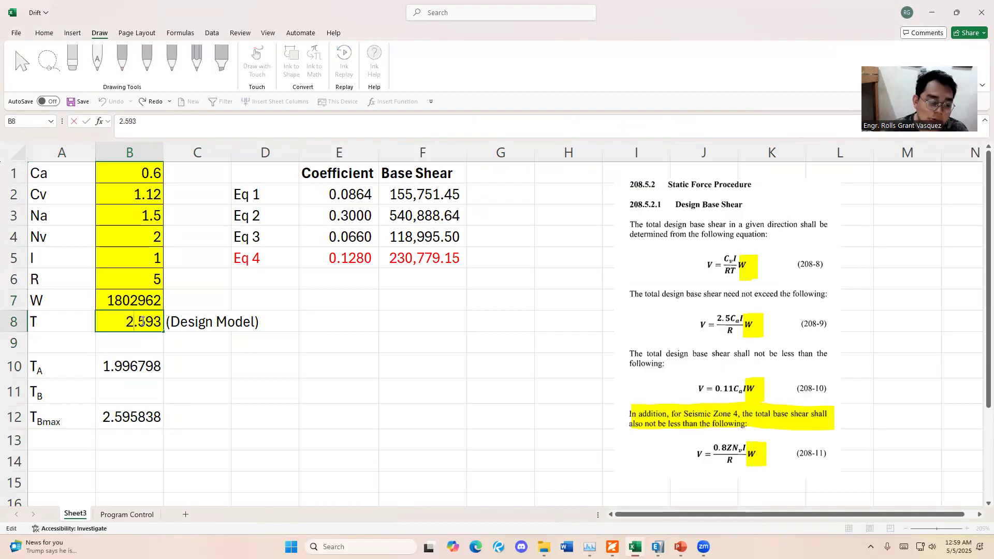
{"action": "left_click", "coordinate": [138, 419]}
Review the TA formula in B10 and the TBmax formula in B12 that set the limit for TB
{"action": "double_click", "coordinate": [112, 365]}
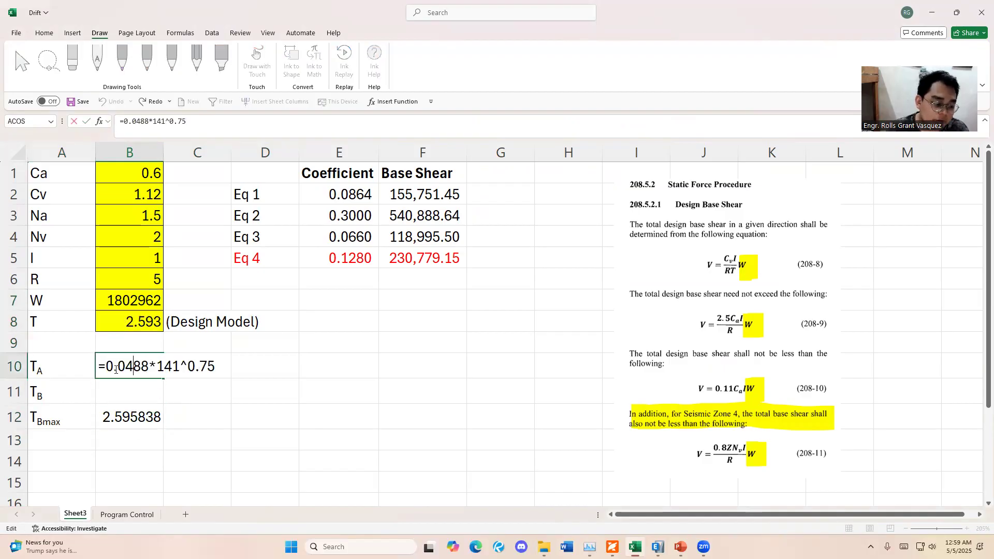
{"action": "left_click_drag", "start_coordinate": [112, 365], "coordinate": [150, 365]}
{"action": "left_click", "coordinate": [143, 364]}
{"action": "key", "text": "Escape"}
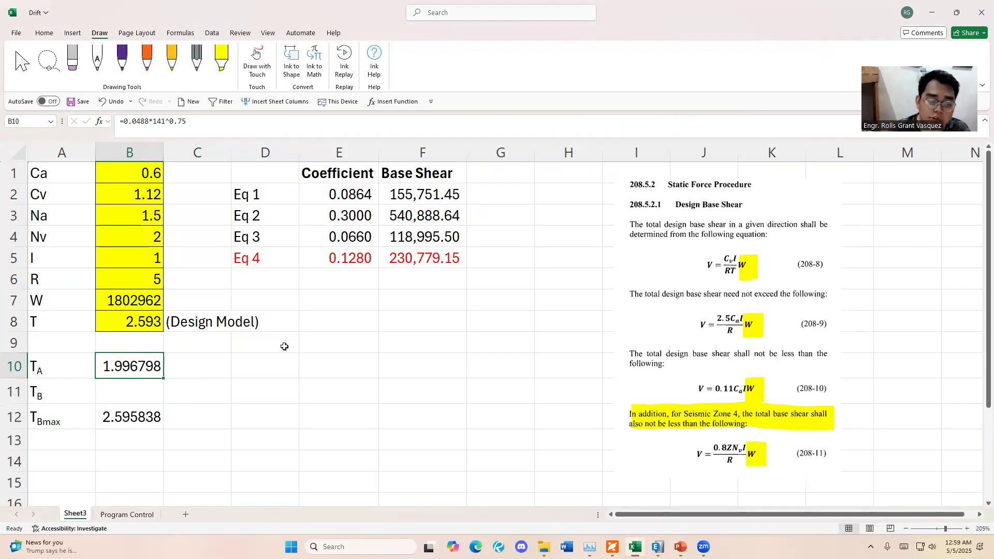
{"action": "left_click", "coordinate": [143, 423]}
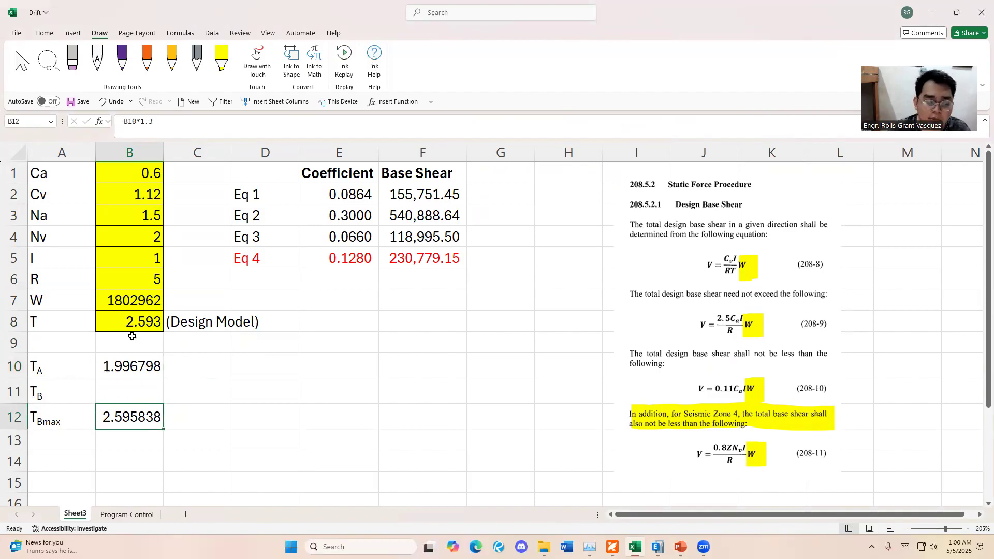
{"action": "left_click_drag", "start_coordinate": [62, 409], "coordinate": [106, 418]}
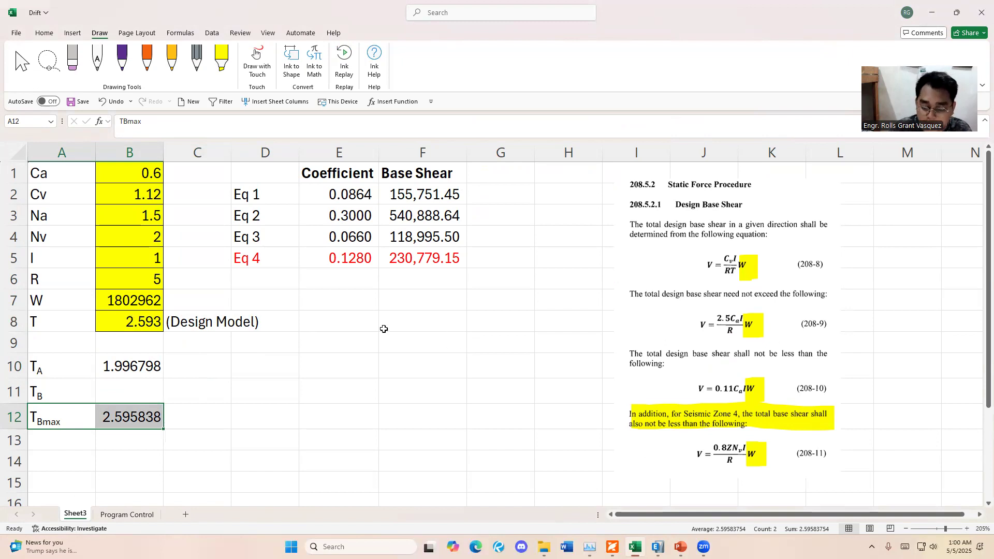
{"action": "left_click", "coordinate": [702, 546]}
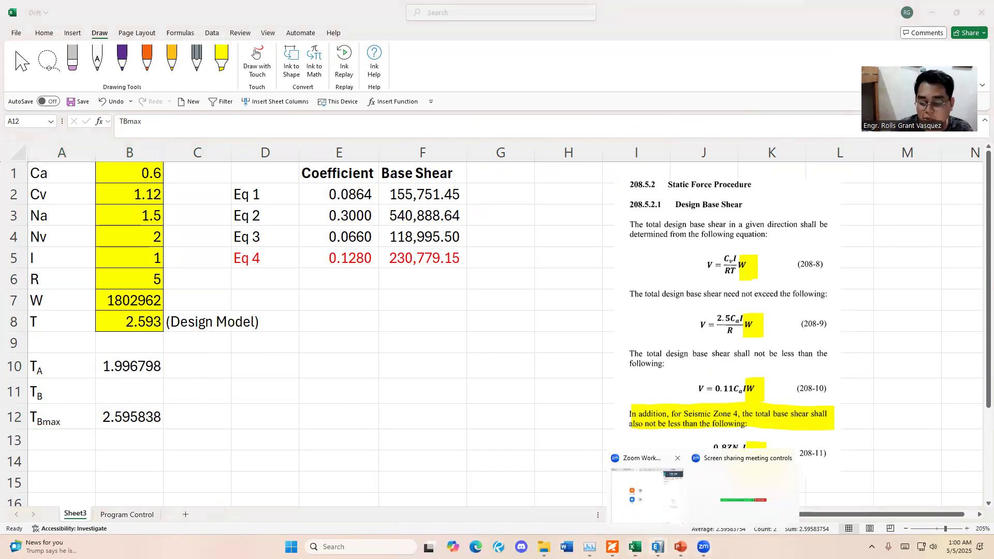
{"action": "left_click", "coordinate": [52, 421]}
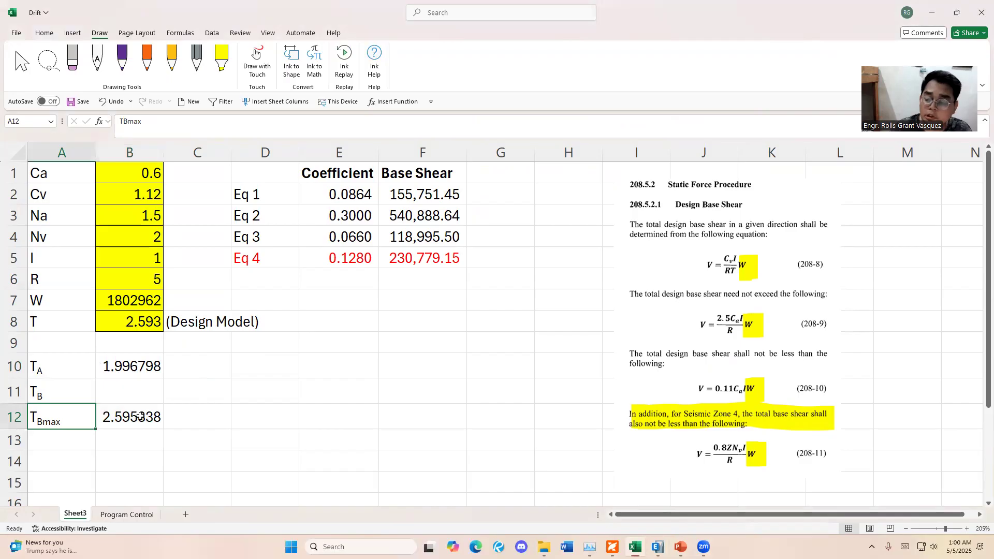
{"action": "left_click", "coordinate": [157, 412]}
{"action": "key", "text": "Return"}
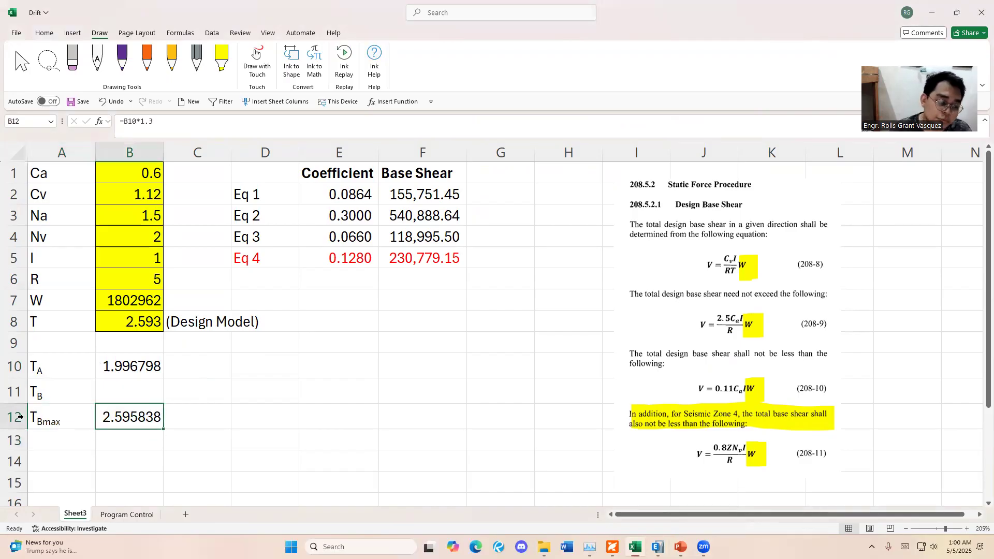
{"action": "left_click", "coordinate": [109, 416]}
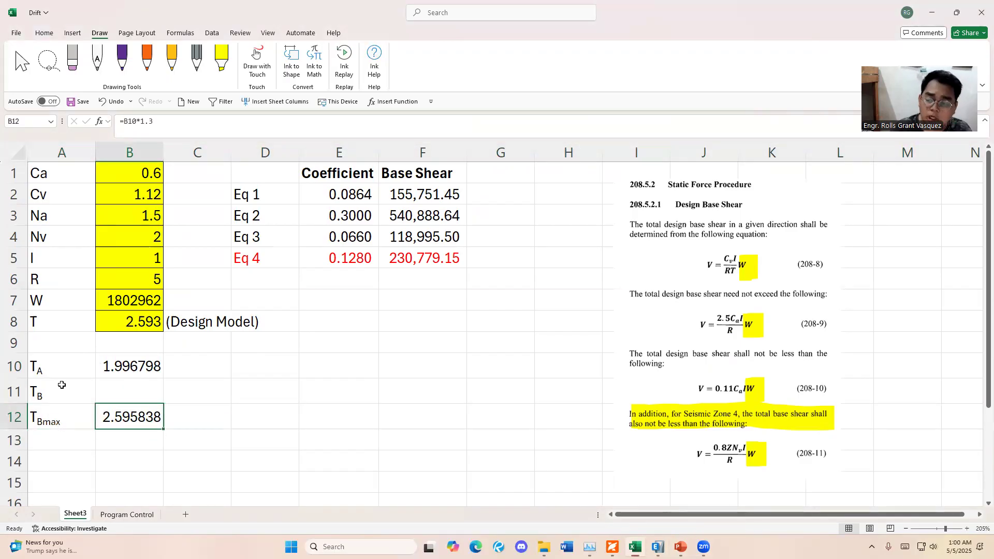
{"action": "left_click", "coordinate": [100, 396]}
{"action": "left_click", "coordinate": [109, 420]}
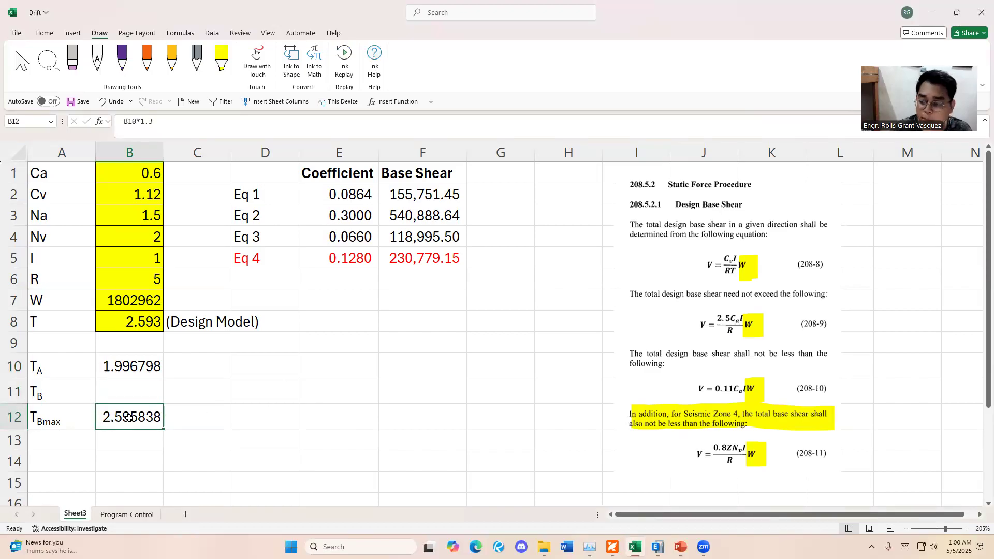
{"action": "left_click_drag", "start_coordinate": [70, 421], "coordinate": [159, 414]}
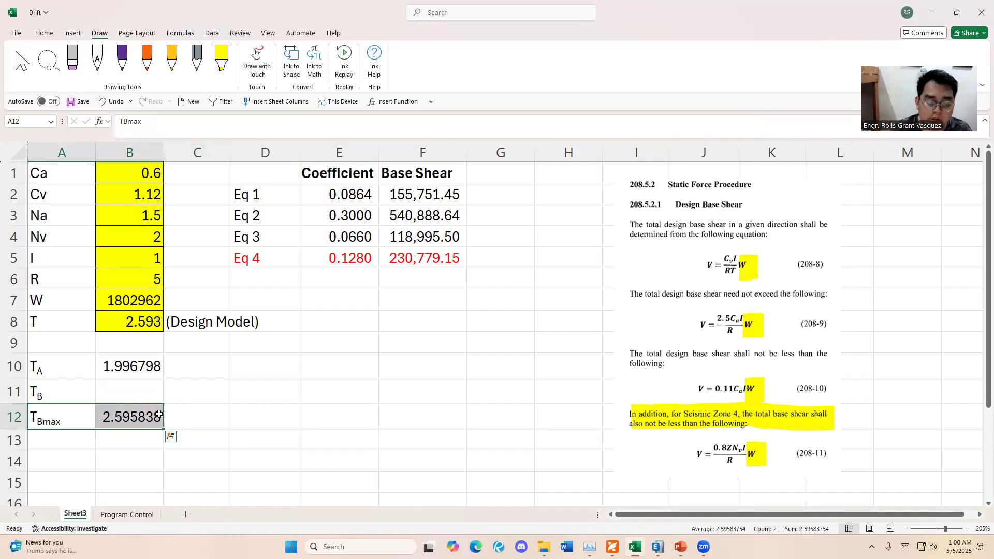
{"action": "left_click", "coordinate": [161, 389]}
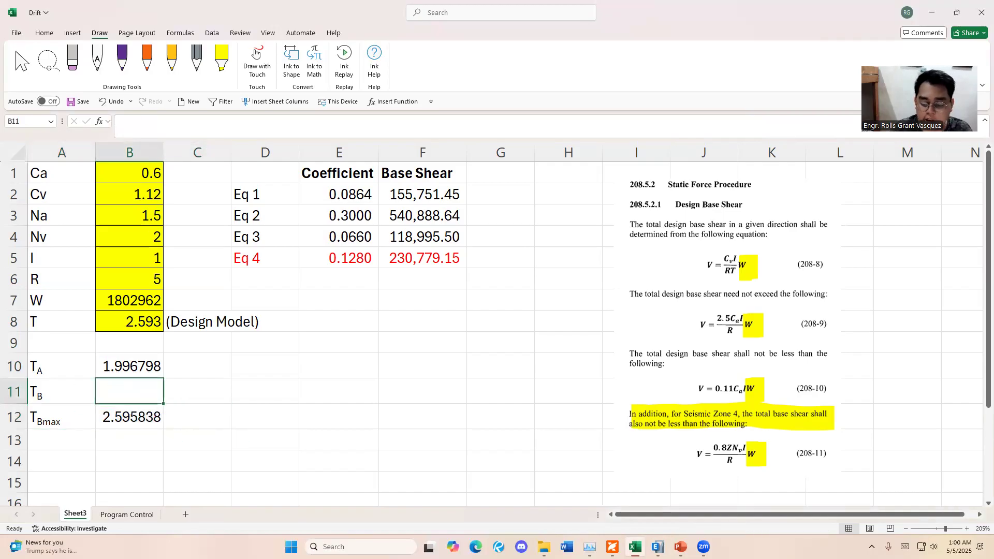
Close the Define Load Patterns dialog in ETABS and open the Geolara Espiraga folder from Downloads in a maximized File Explorer window
{"action": "left_click", "coordinate": [657, 546]}
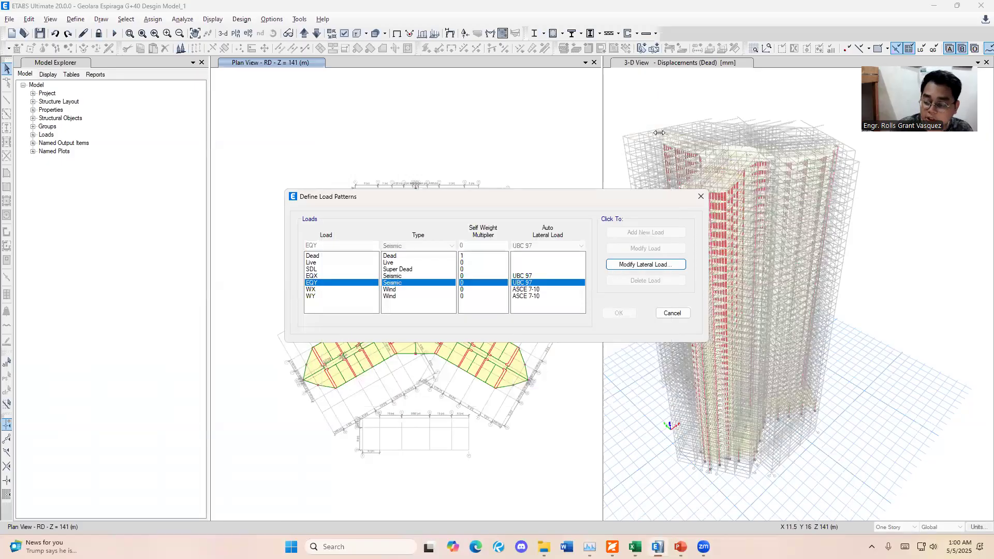
{"action": "left_click", "coordinate": [701, 196]}
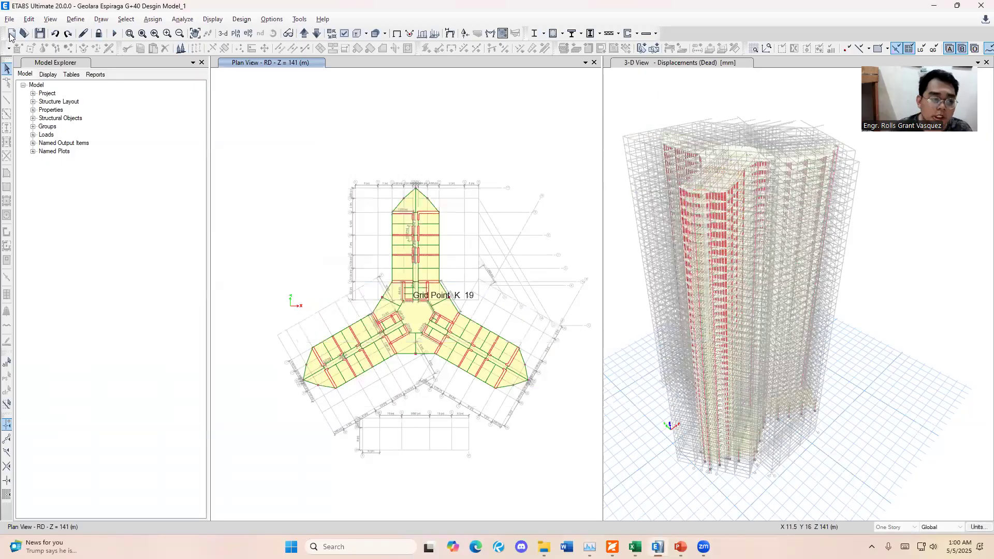
{"action": "mouse_move", "coordinate": [545, 544]}
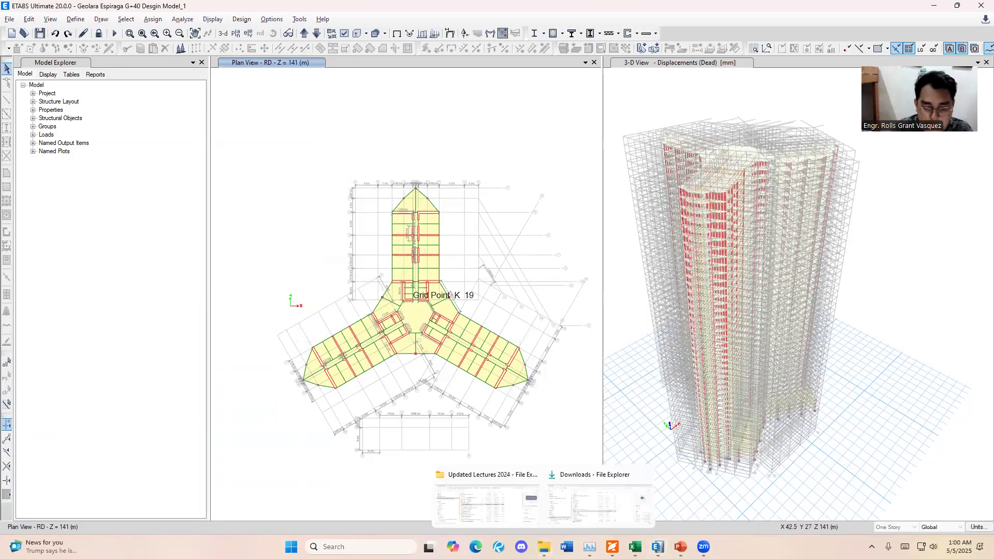
{"action": "left_click", "coordinate": [546, 539]}
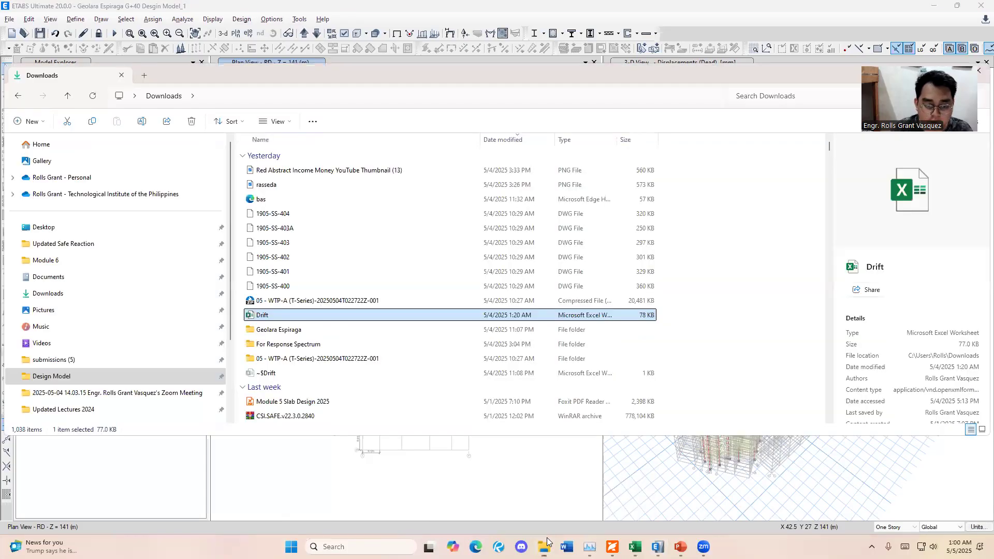
{"action": "double_click", "coordinate": [274, 331]}
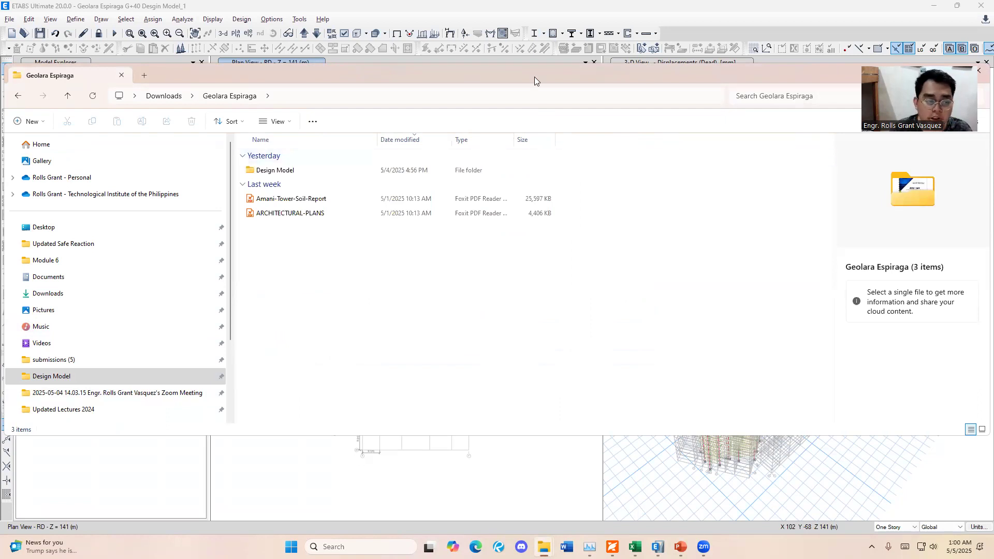
{"action": "left_click_drag", "start_coordinate": [251, 76], "coordinate": [703, 72]}
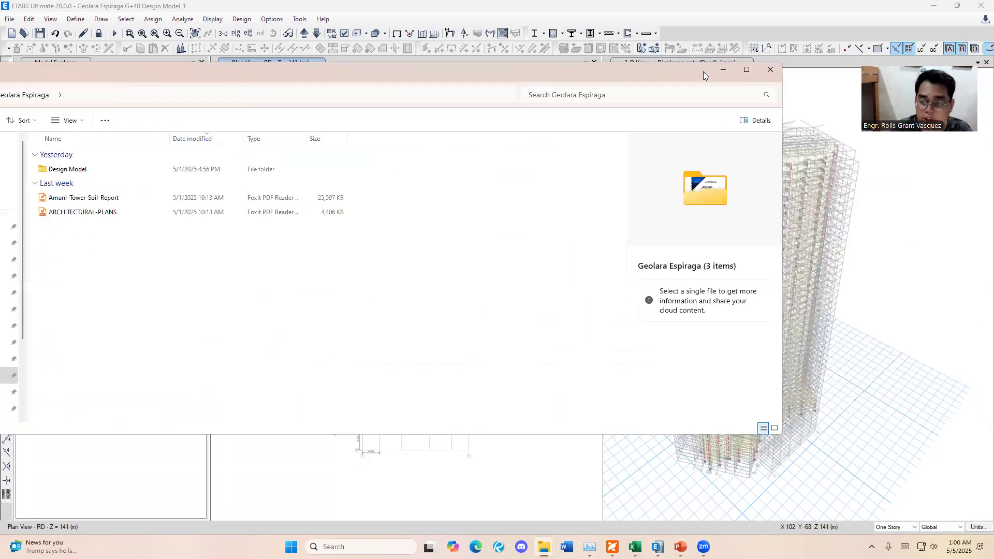
{"action": "left_click", "coordinate": [746, 71]}
Create a new folder named "Drift Model" inside the Geolara Espiraga folder
{"action": "left_click", "coordinate": [318, 108]}
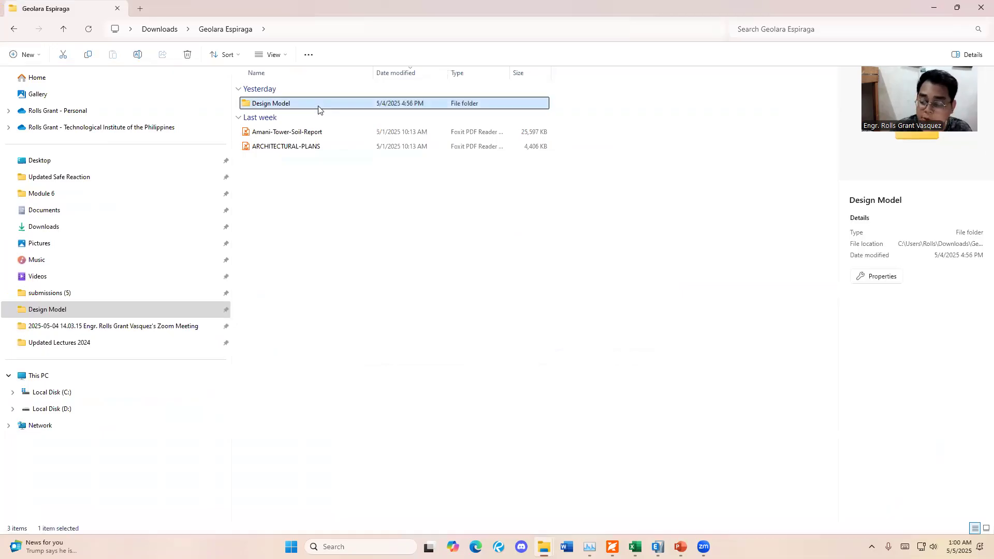
{"action": "right_click", "coordinate": [301, 196]}
{"action": "mouse_move", "coordinate": [343, 280]}
{"action": "scroll", "coordinate": [472, 283], "scroll_direction": "up", "scroll_amount": 1}
{"action": "left_click", "coordinate": [472, 279]}
{"action": "type", "text": "Dr"}
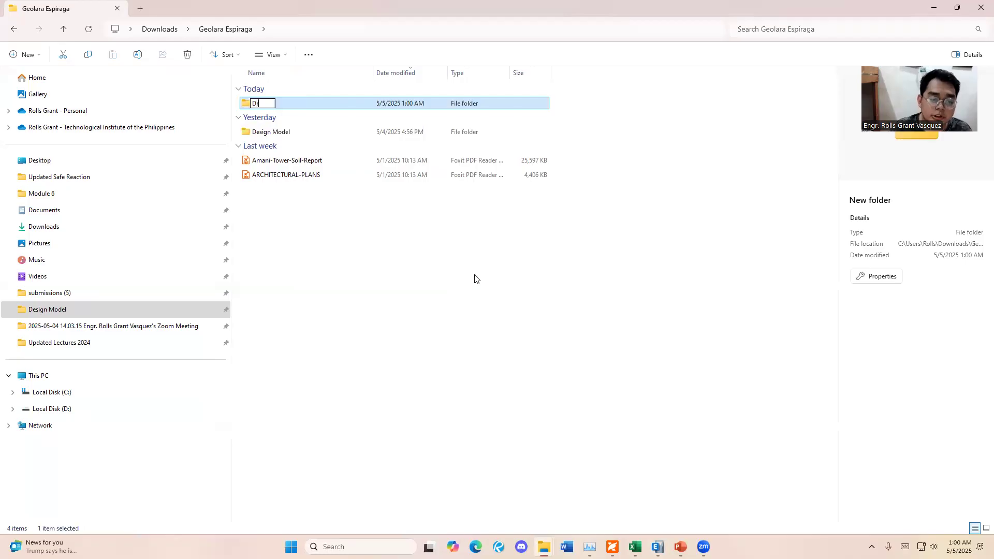
{"action": "type", "text": "ift Model"}
{"action": "key", "text": "Return"}
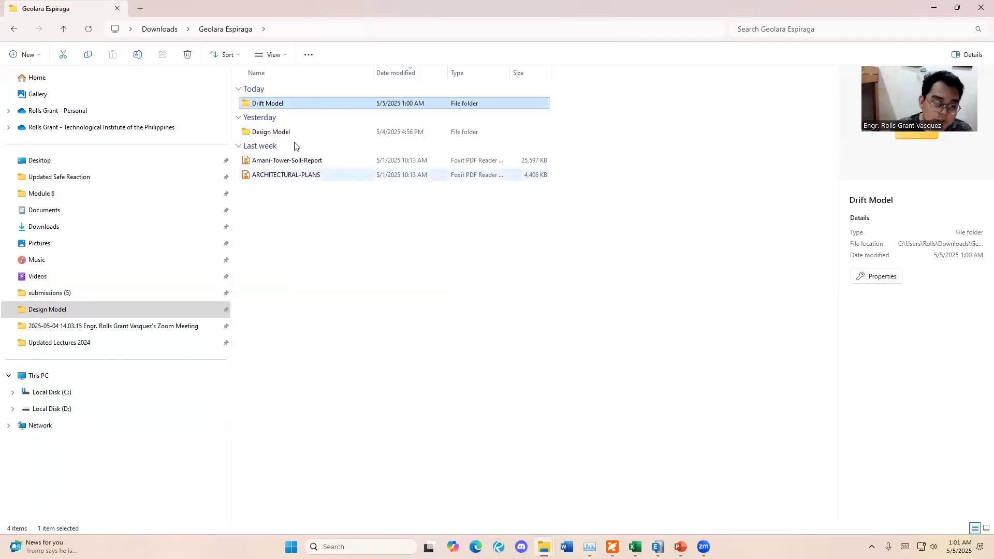
Copy the EDB file "Geolara Espiraga G+40 Desgin Model_1" from the Design Model folder into the Drift Model folder
{"action": "double_click", "coordinate": [297, 132]}
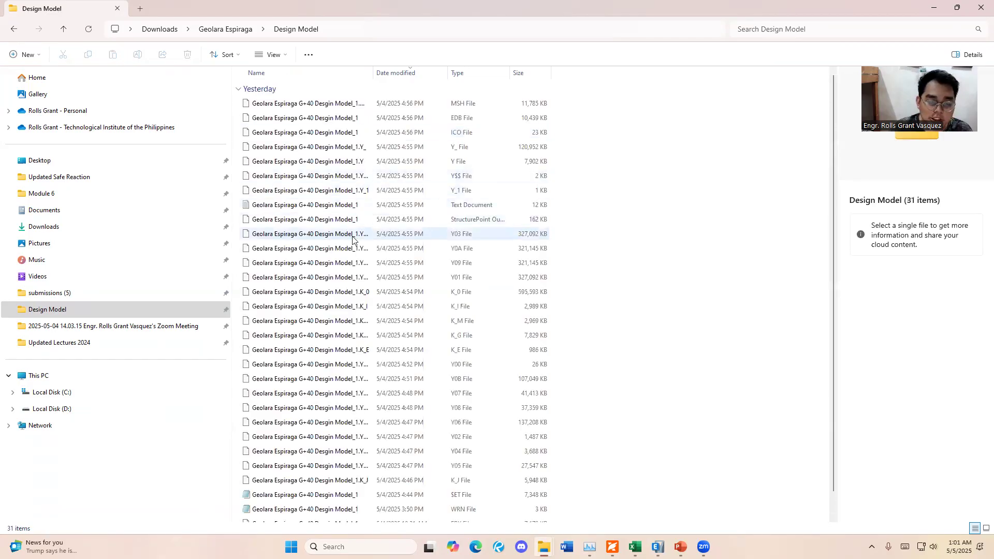
{"action": "left_click", "coordinate": [452, 119]}
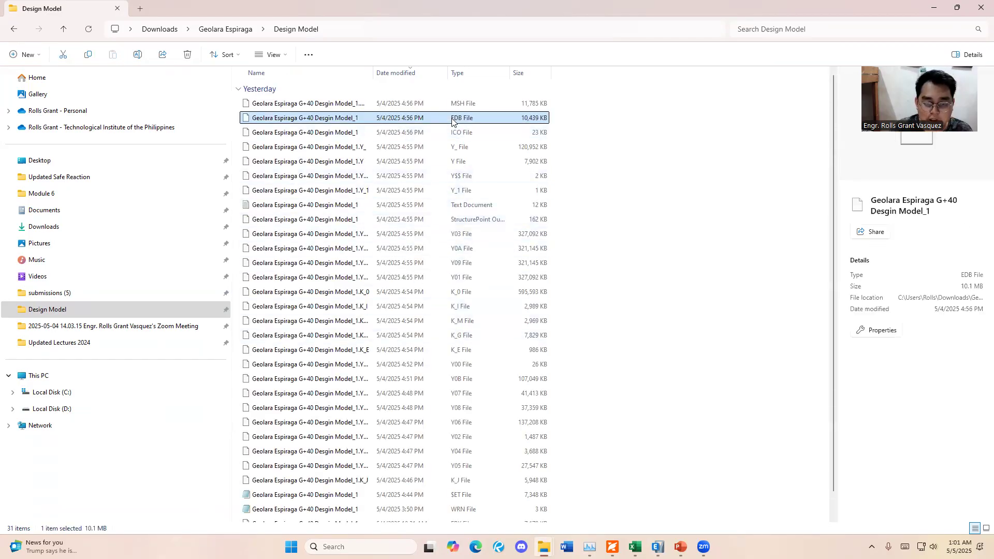
{"action": "left_click", "coordinate": [230, 30]}
{"action": "double_click", "coordinate": [273, 105]}
{"action": "left_click", "coordinate": [321, 105]}
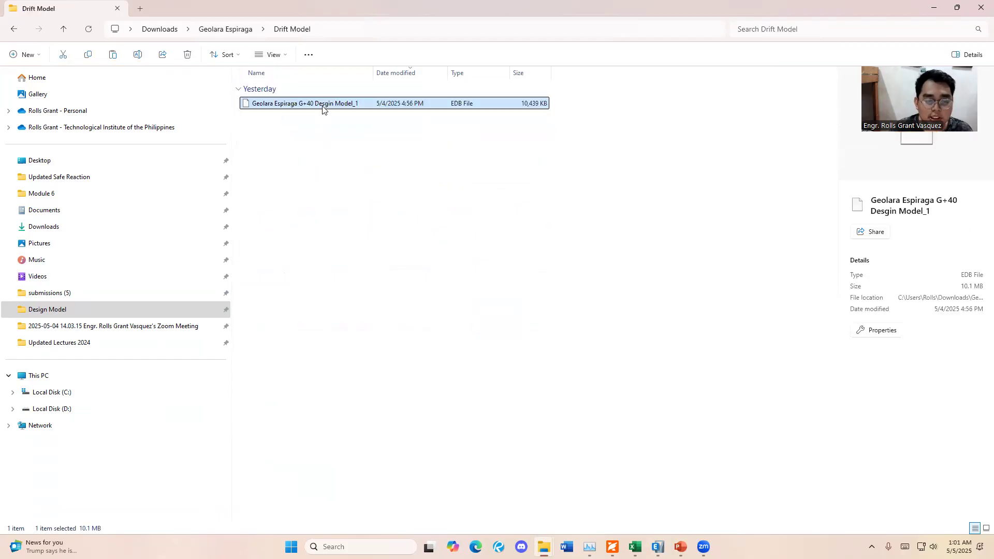
Rename the copied EDB file as "Geolara Espiraga G+40 Drift Model"
{"action": "right_click", "coordinate": [322, 106]}
{"action": "left_click", "coordinate": [375, 123]}
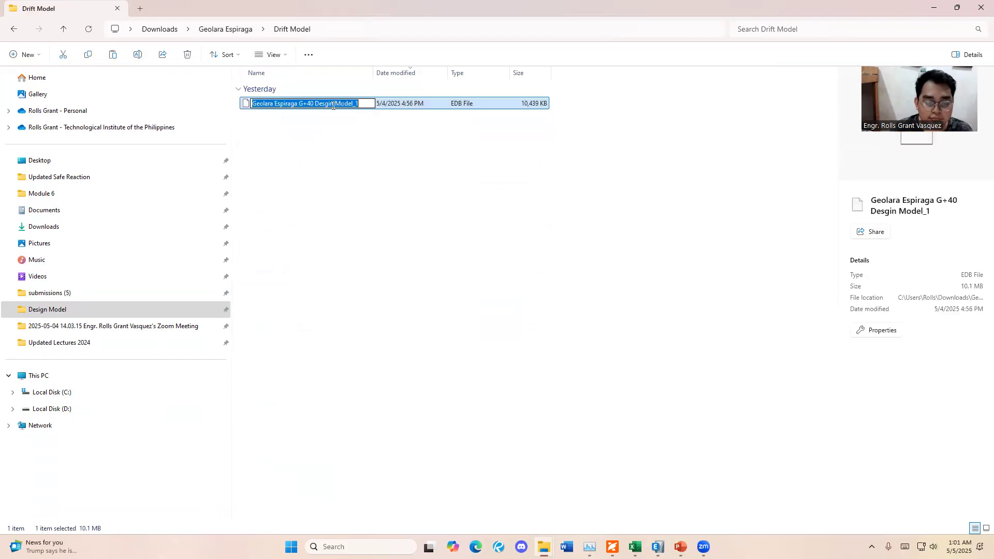
{"action": "double_click", "coordinate": [333, 105]}
{"action": "type", "text": "Ddr"}
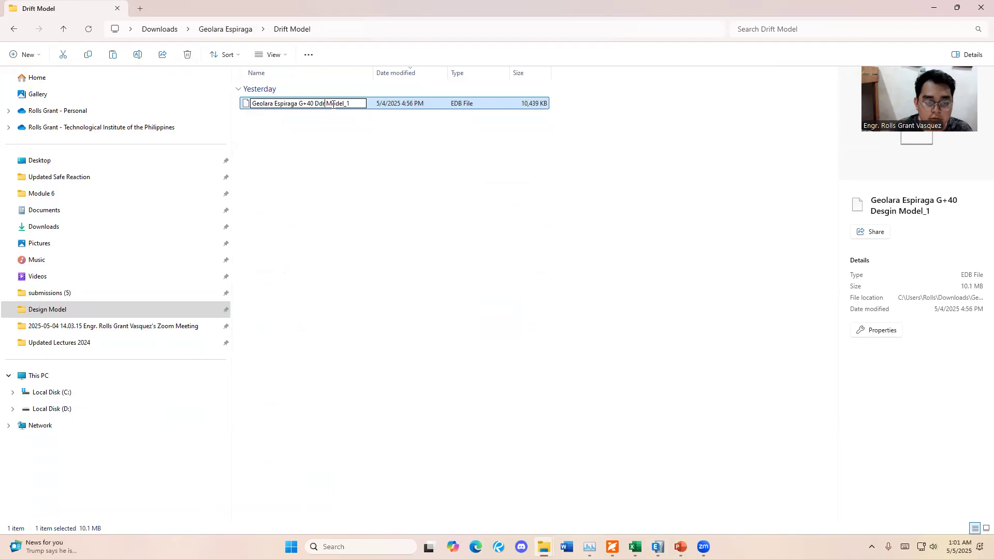
{"action": "type", "text": "ft"}
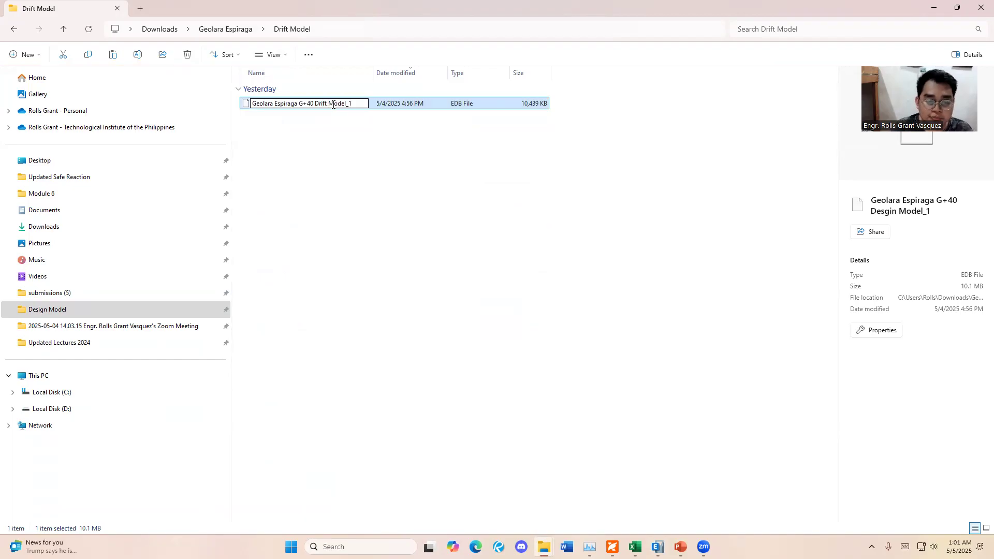
{"action": "left_click_drag", "start_coordinate": [349, 103], "coordinate": [353, 104]}
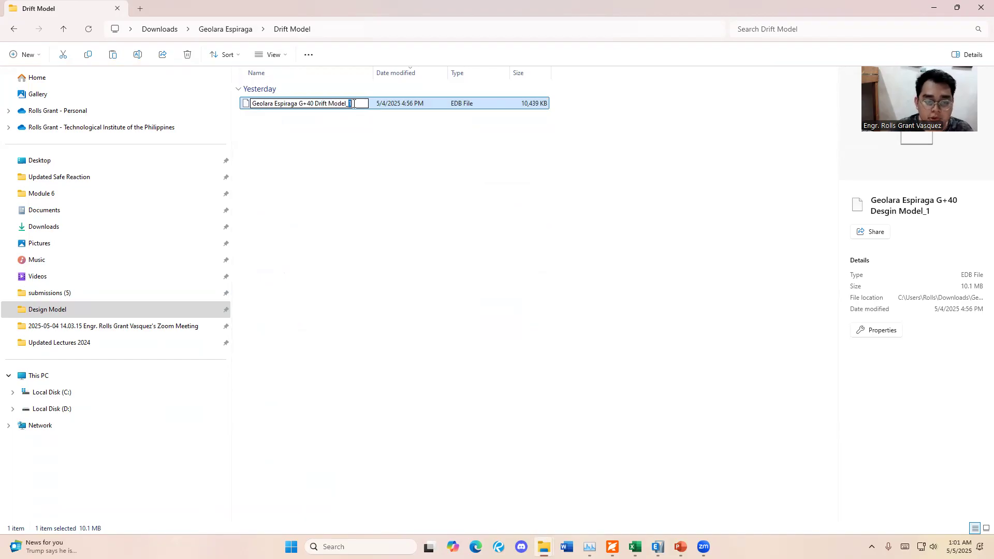
{"action": "key", "text": "BackSpace"}
{"action": "key", "text": "BackSpace"}
{"action": "key", "text": "Return"}
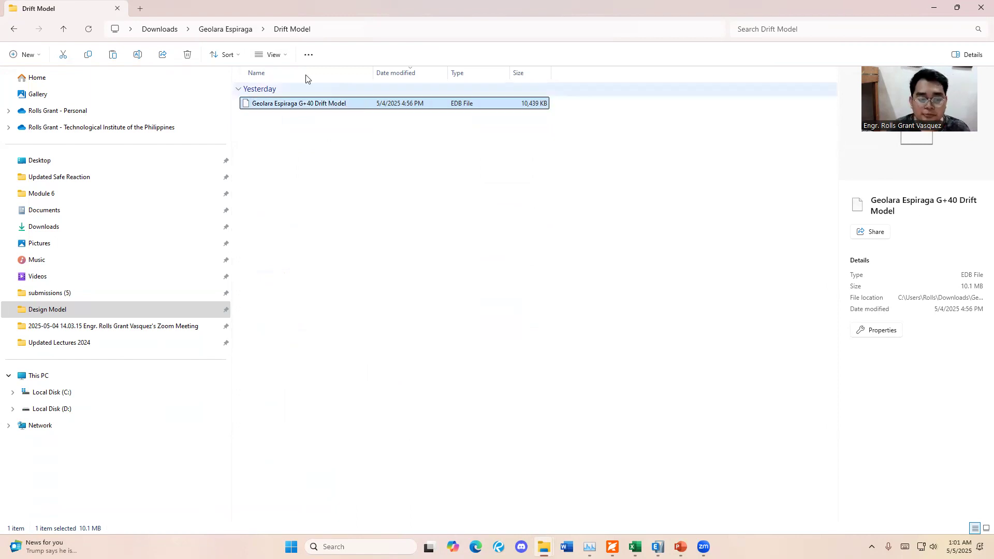
{"action": "key", "text": "alt+Up"}
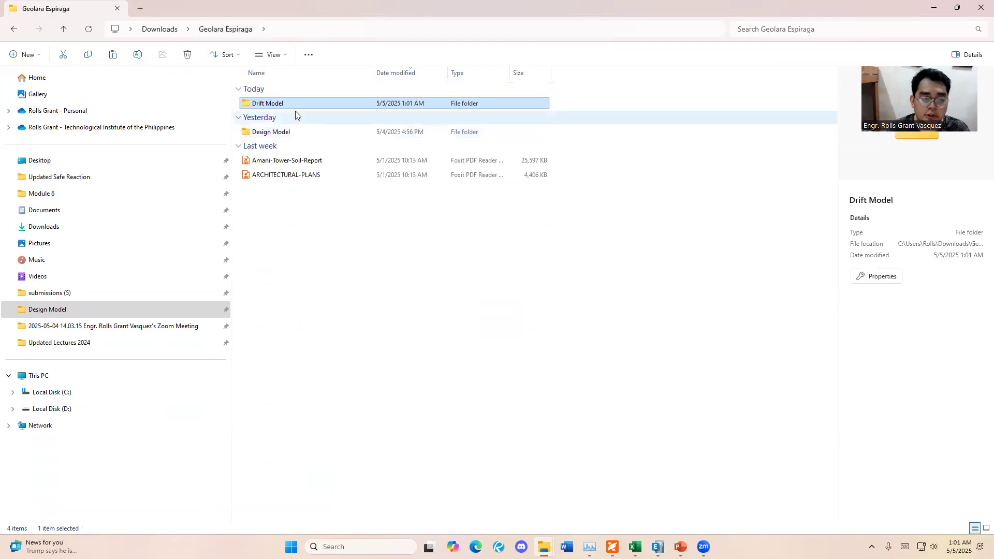
{"action": "left_click", "coordinate": [311, 131]}
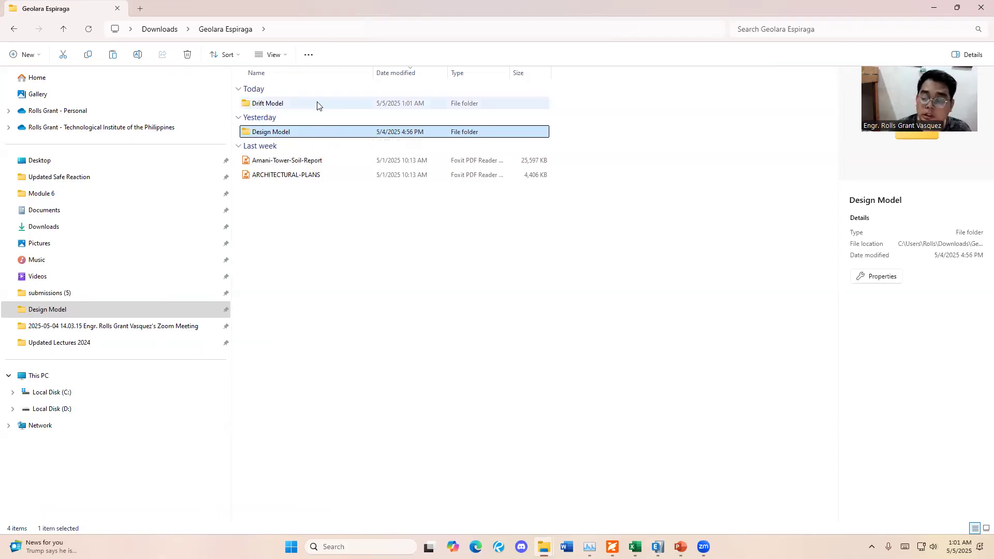
{"action": "double_click", "coordinate": [318, 105]}
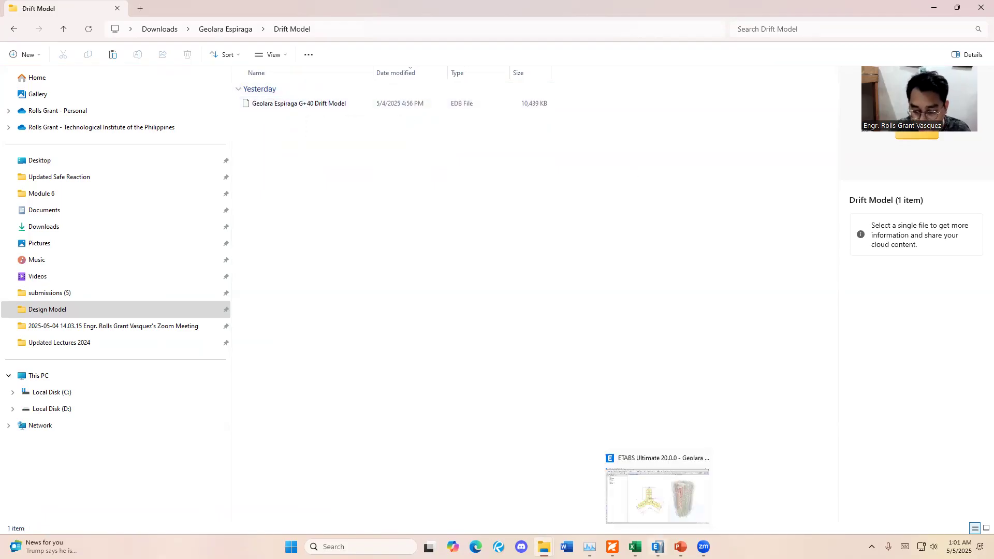
Switch to ETABS and save the current changes to the Geolara Espiraga design model when starting to open another model
{"action": "left_click", "coordinate": [657, 547]}
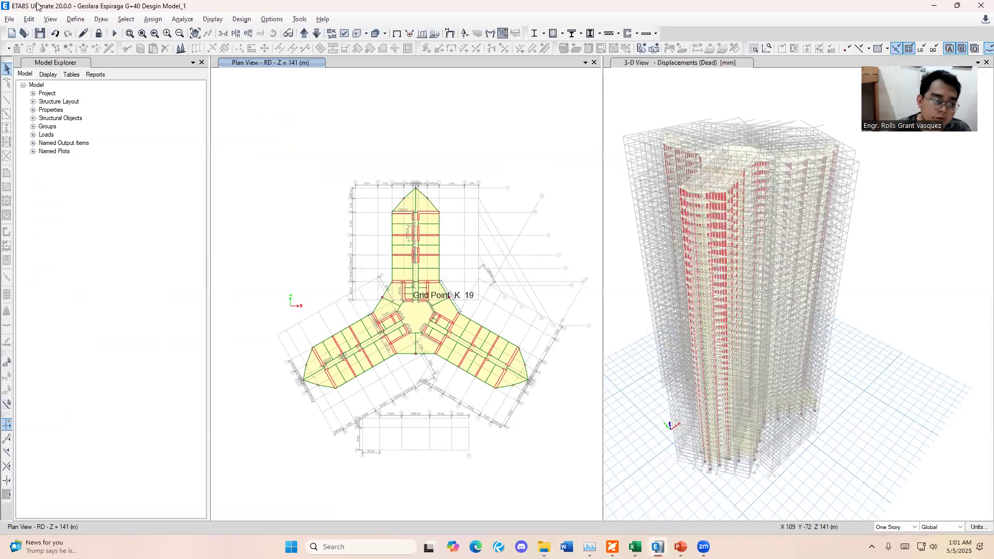
{"action": "left_click", "coordinate": [9, 21]}
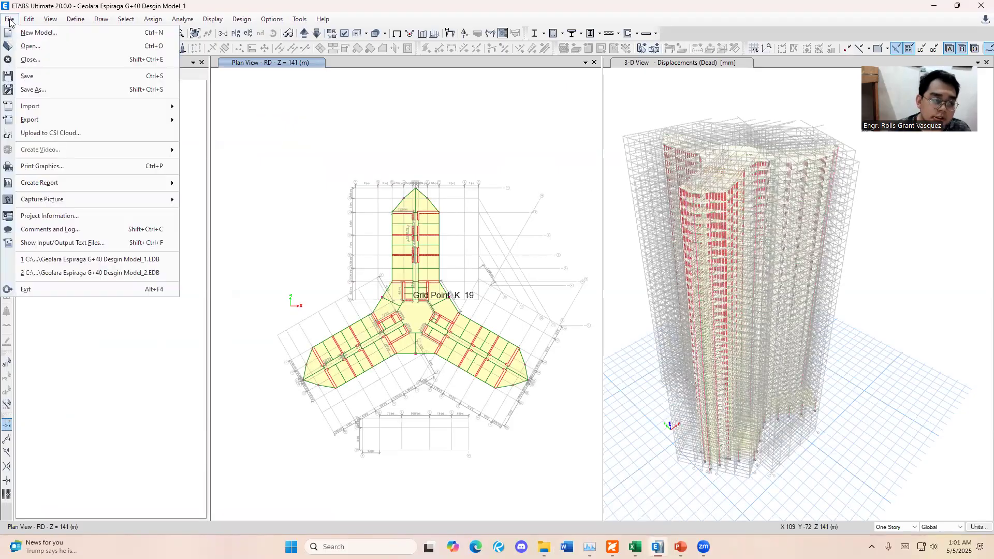
{"action": "left_click", "coordinate": [36, 51]}
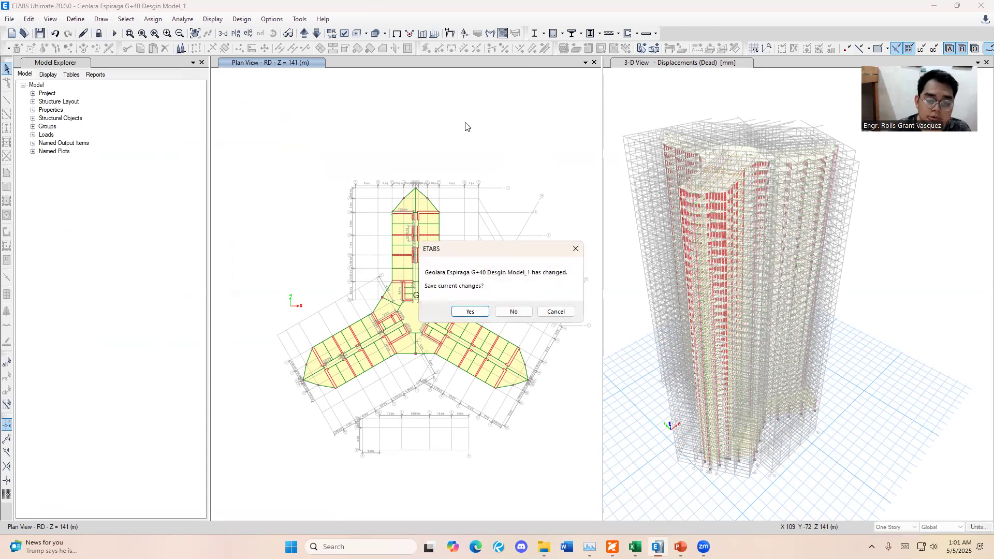
{"action": "left_click", "coordinate": [469, 313]}
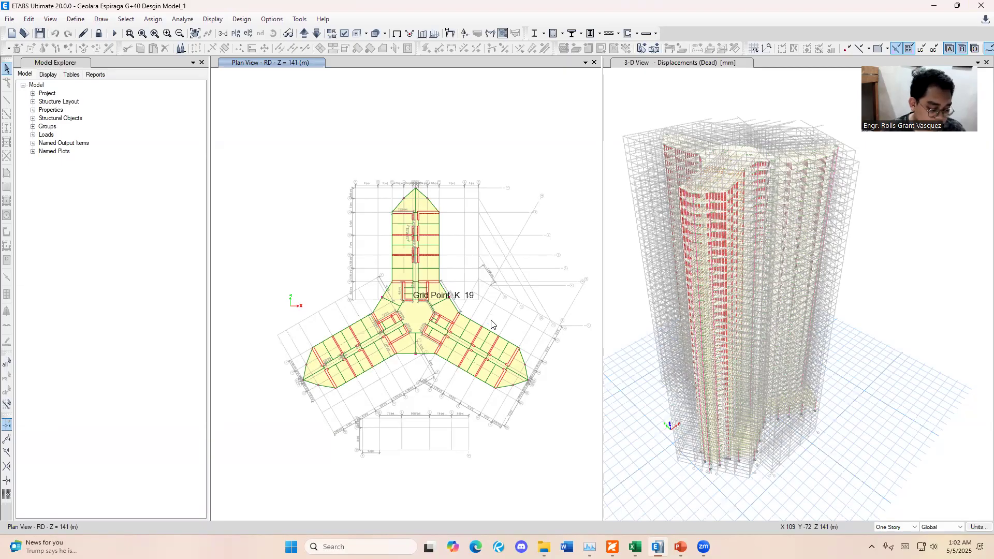
Open the "Geolara Espiraga G+40 Drift Model" file from the Drift Model folder under Downloads, Geolara Espiraga
{"action": "key", "text": "ctrl+o"}
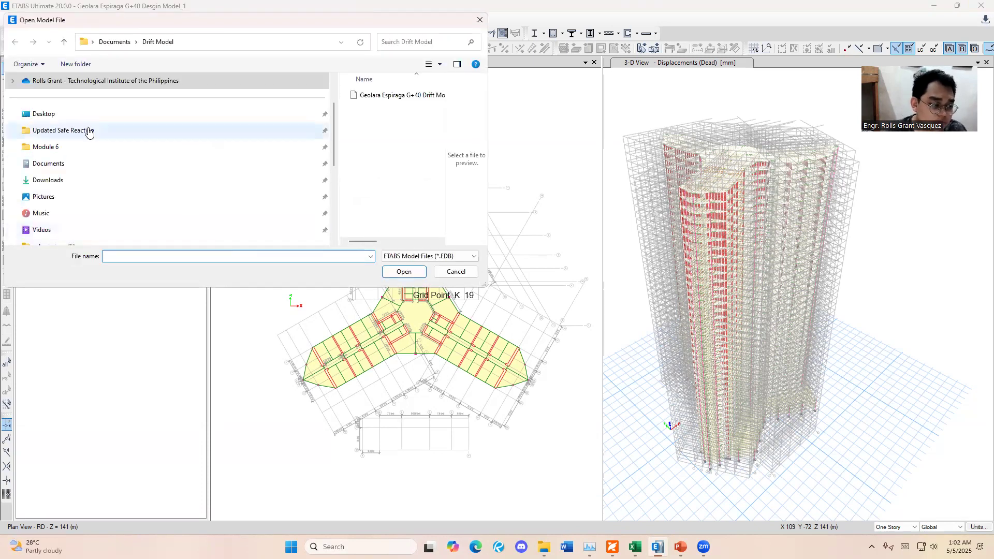
{"action": "left_click", "coordinate": [91, 179]}
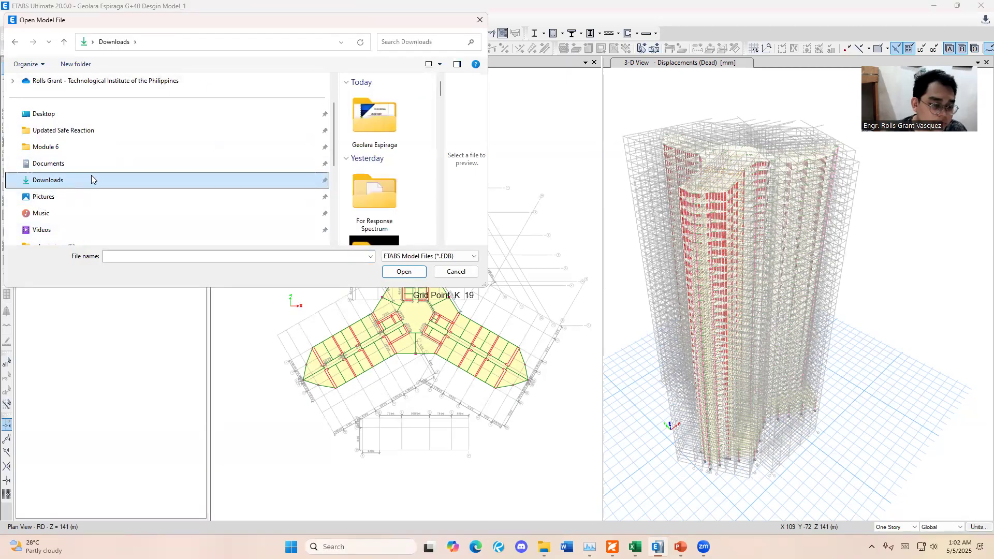
{"action": "double_click", "coordinate": [379, 123]}
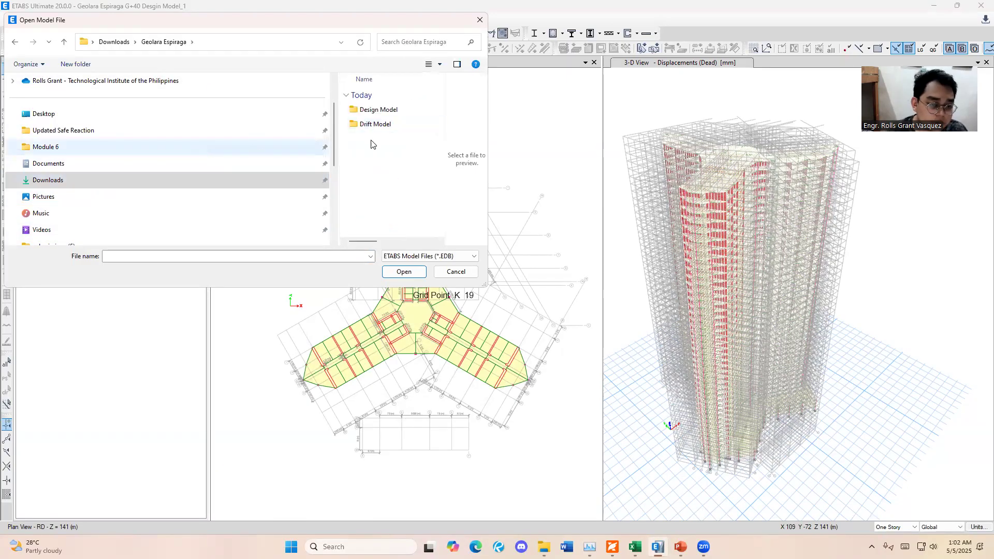
{"action": "double_click", "coordinate": [377, 124]}
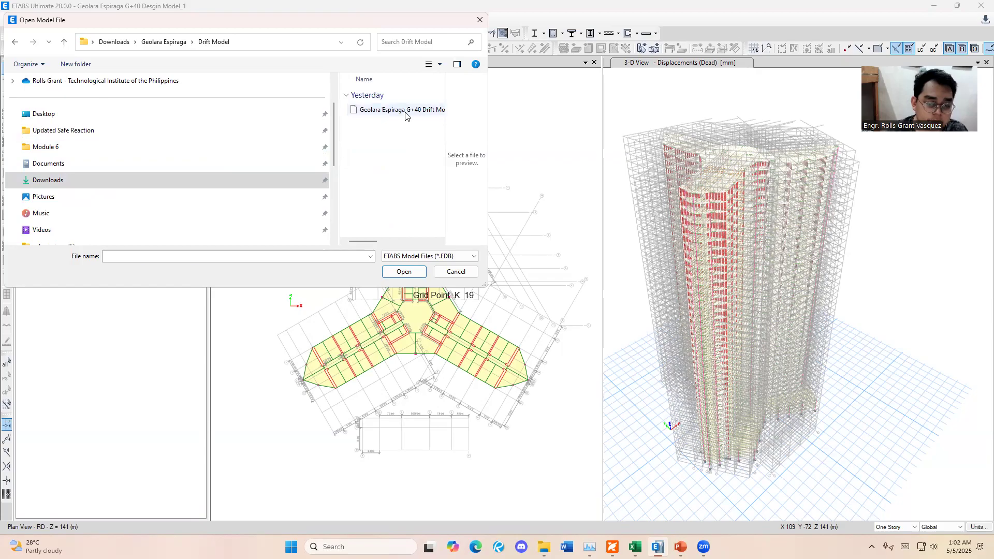
{"action": "double_click", "coordinate": [404, 110]}
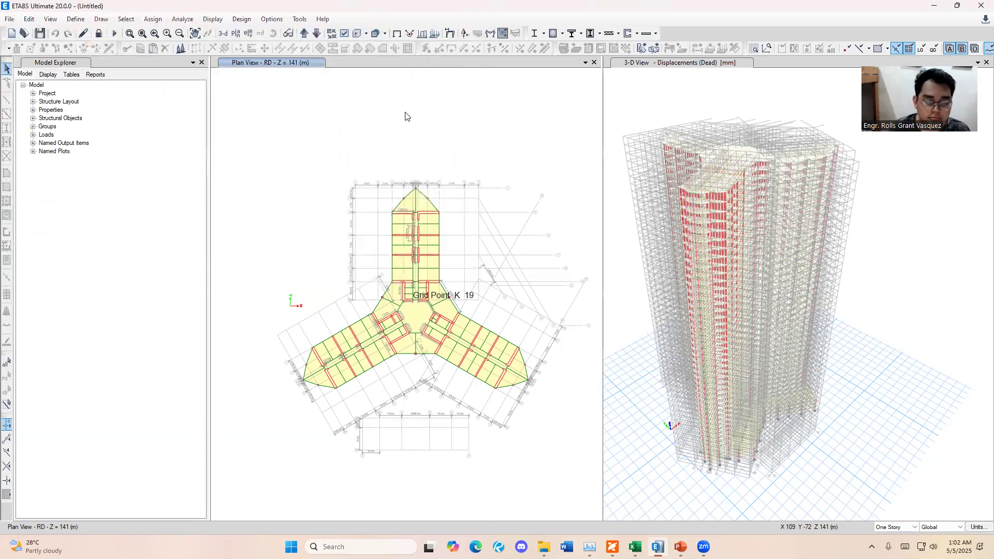
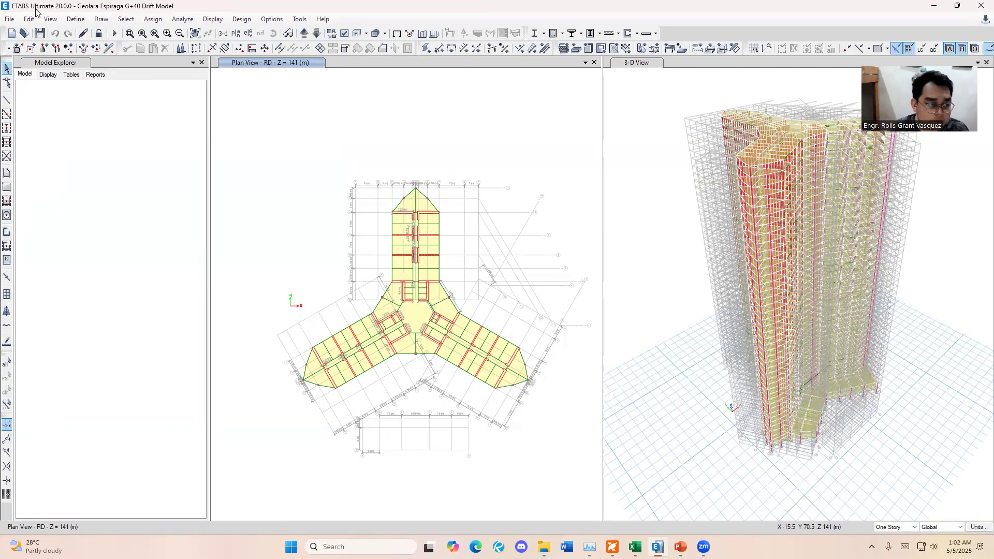
Change the EQX load pattern to type Seismic (Drift) with UBC 97 as its auto lateral load
{"action": "left_click", "coordinate": [74, 19]}
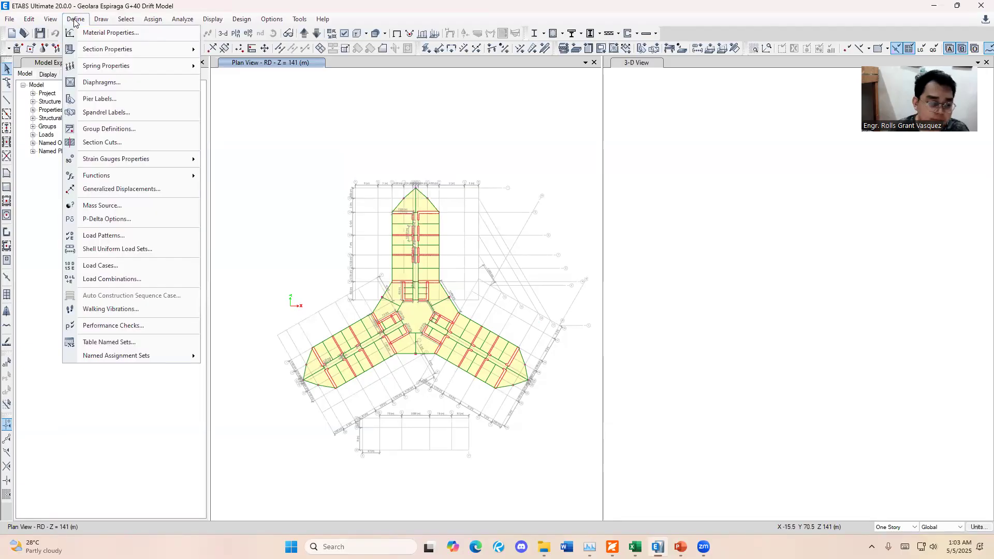
{"action": "left_click", "coordinate": [136, 236]}
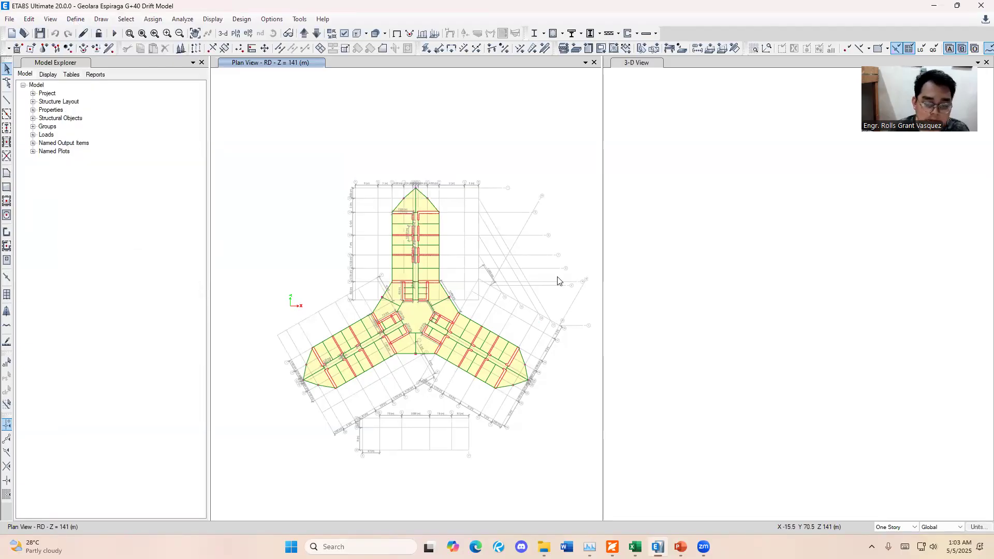
{"action": "left_click", "coordinate": [349, 282]}
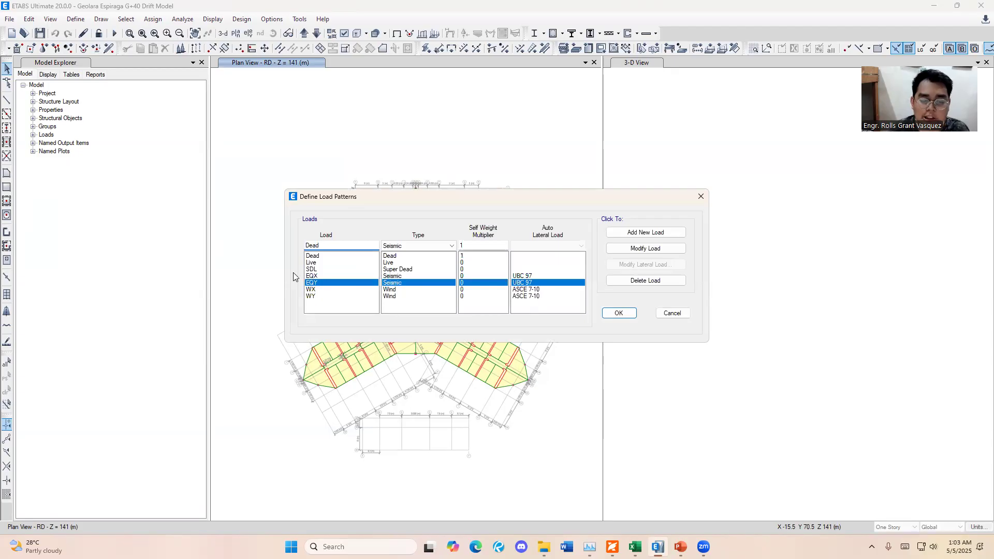
{"action": "left_click", "coordinate": [342, 276]}
{"action": "left_click", "coordinate": [443, 246]}
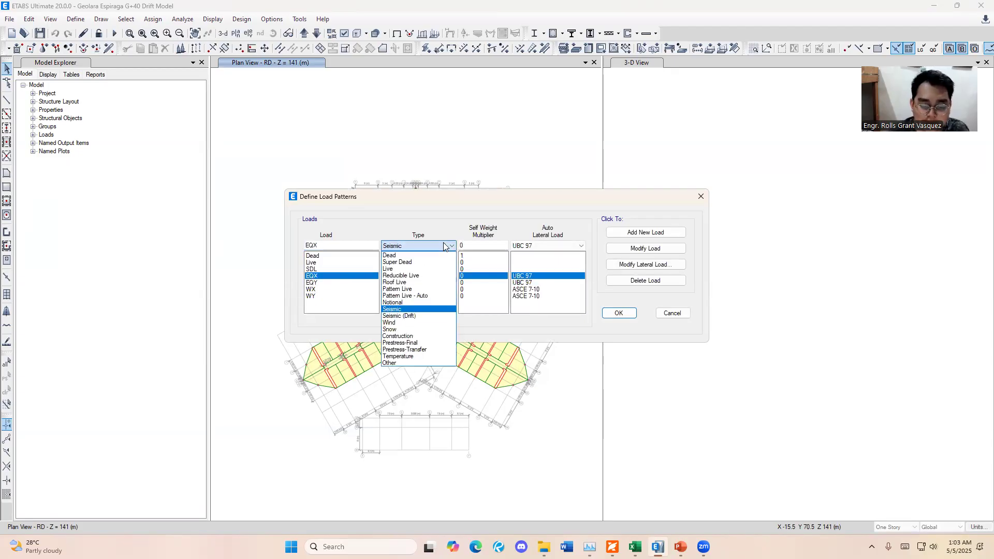
{"action": "left_click", "coordinate": [432, 317]}
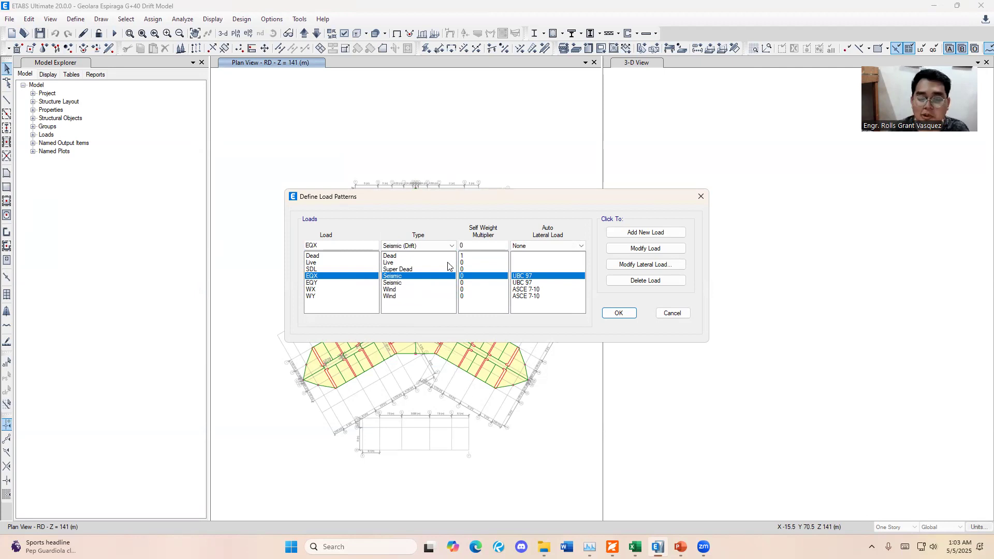
{"action": "left_click", "coordinate": [439, 246]}
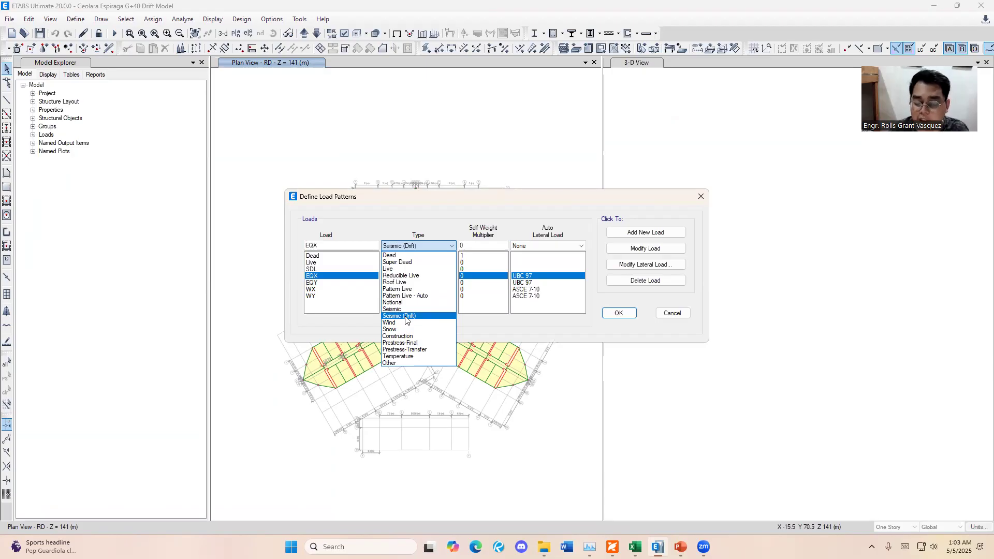
{"action": "left_click", "coordinate": [406, 317]}
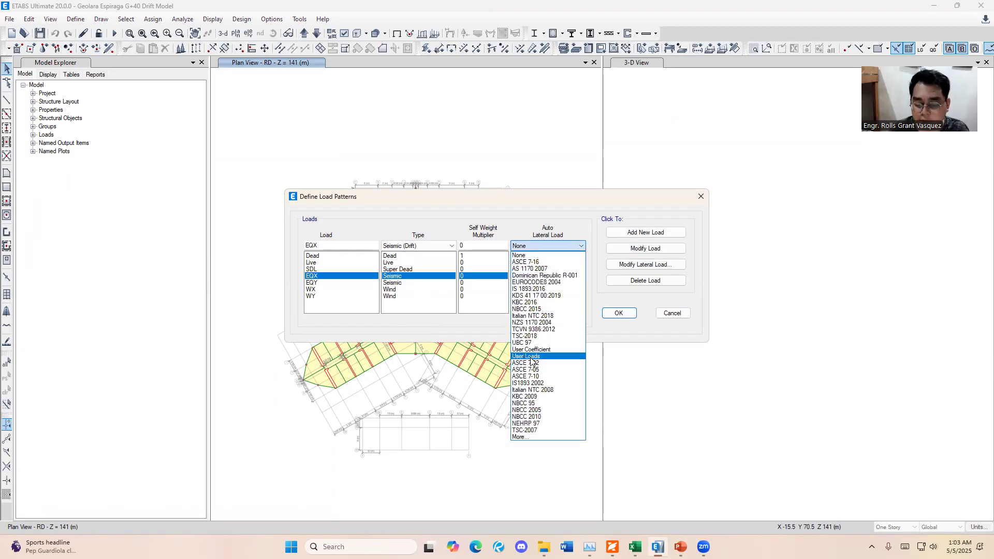
{"action": "left_click", "coordinate": [530, 343]}
{"action": "left_click", "coordinate": [645, 248]}
Change the EQY load pattern to type Seismic (Drift) with UBC 97 as its auto lateral load
{"action": "left_click", "coordinate": [392, 284]}
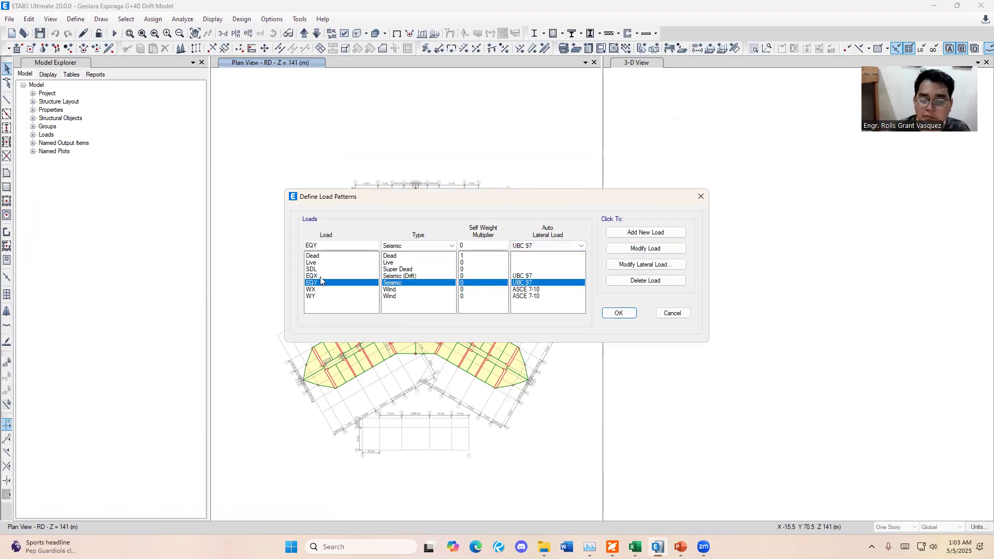
{"action": "left_click", "coordinate": [449, 247]}
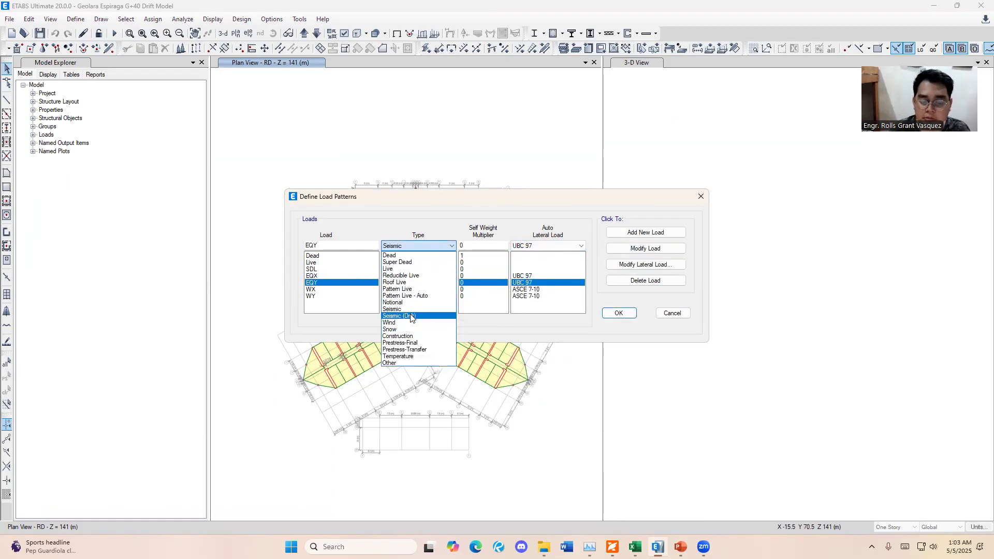
{"action": "left_click", "coordinate": [400, 316]}
{"action": "left_click", "coordinate": [532, 245]}
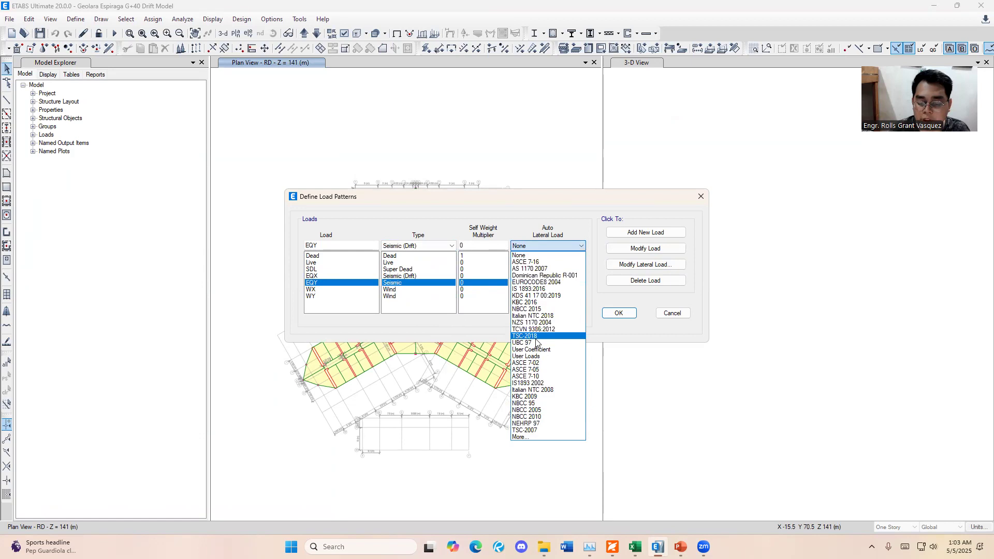
{"action": "left_click", "coordinate": [524, 343]}
{"action": "left_click", "coordinate": [645, 249]}
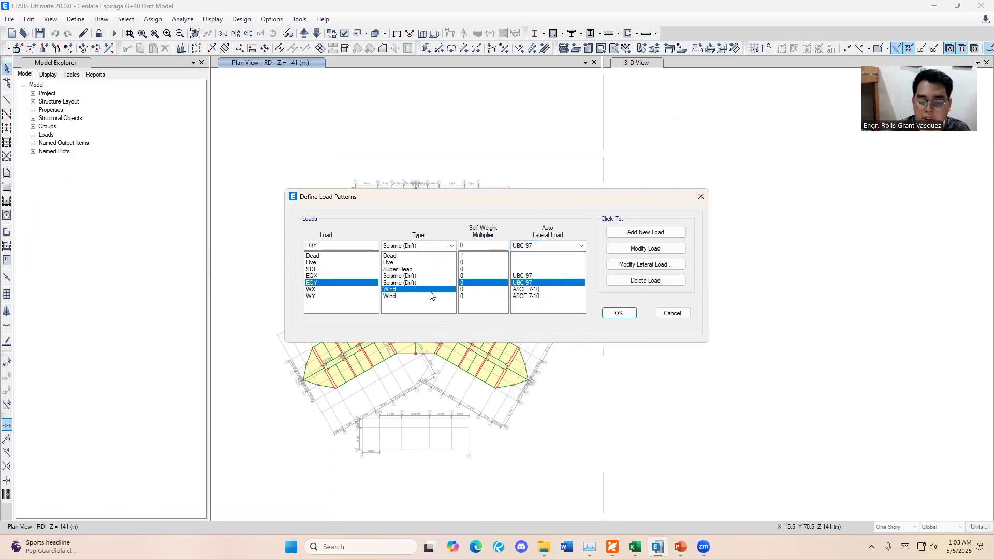
Rename the EQX load pattern as "EQX (DRIFT)"
{"action": "left_click", "coordinate": [363, 283]}
{"action": "left_click", "coordinate": [357, 276]}
{"action": "left_click", "coordinate": [352, 269]}
{"action": "left_click", "coordinate": [354, 275]}
{"action": "left_click", "coordinate": [341, 283]}
{"action": "left_click", "coordinate": [339, 275]}
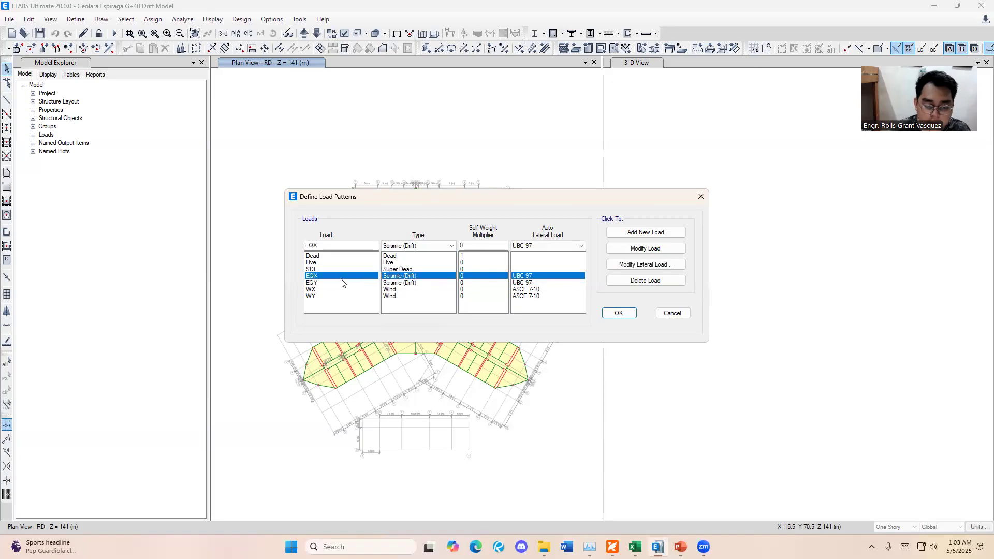
{"action": "left_click", "coordinate": [332, 244]}
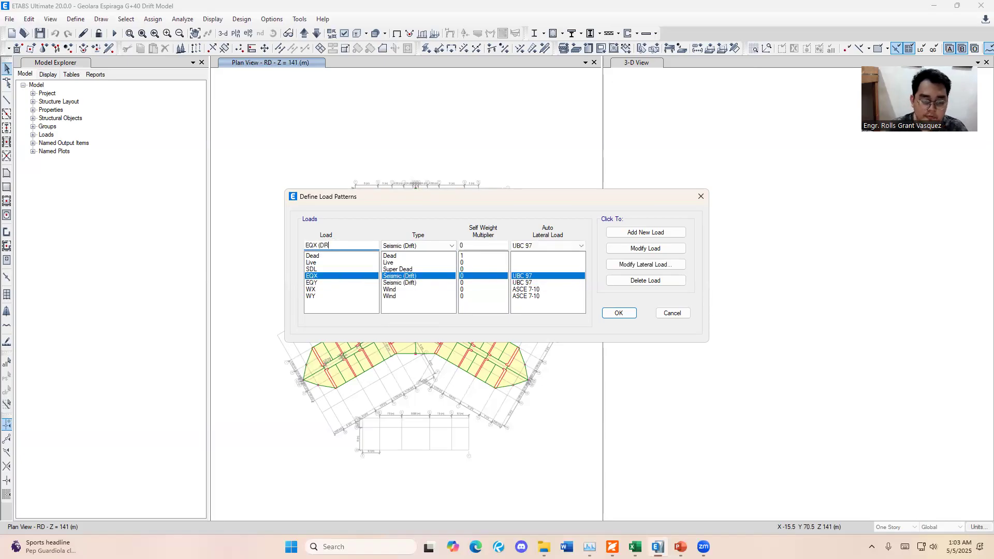
{"action": "left_click", "coordinate": [645, 248]}
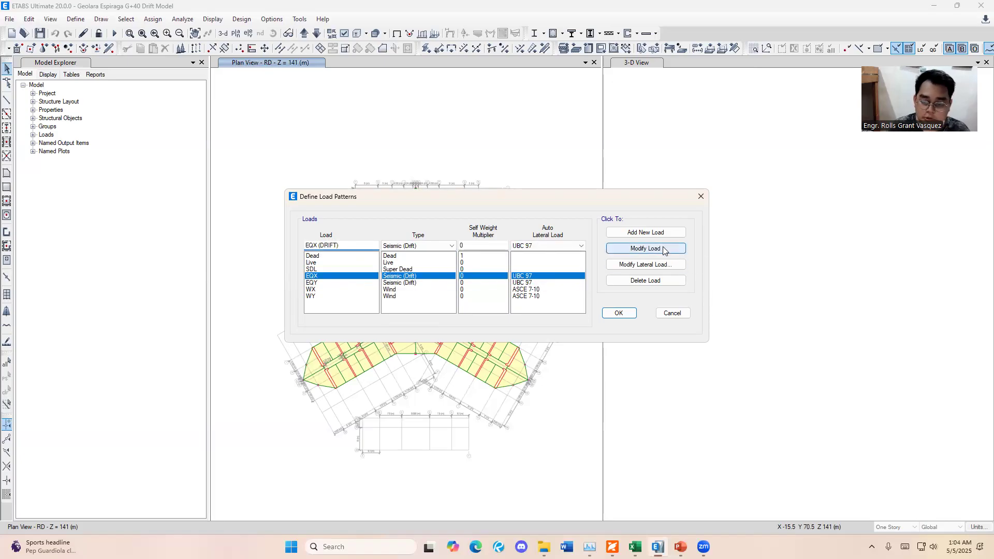
Rename the EQY load pattern as "EQY (DRIFT)"
{"action": "left_click", "coordinate": [356, 282]}
{"action": "left_click", "coordinate": [337, 245]}
{"action": "type", "text": "(DR"}
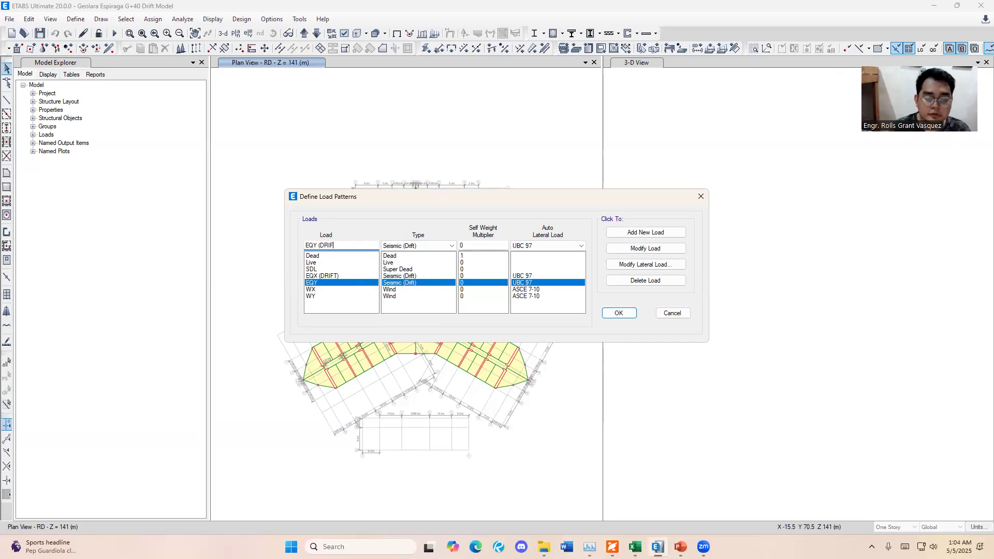
{"action": "left_click", "coordinate": [637, 249]}
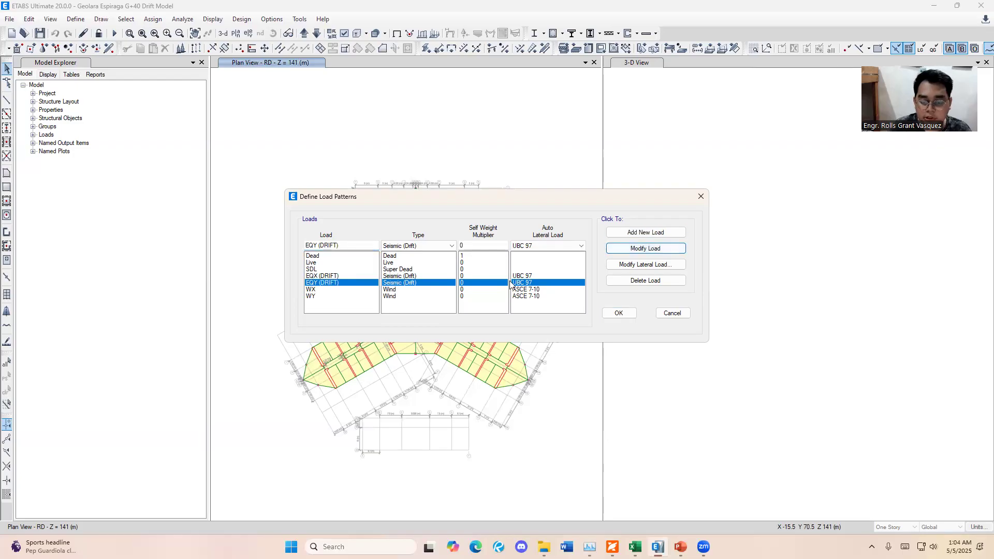
Review the UBC 97 seismic load settings of EQX (DRIFT) and accept the load pattern definitions
{"action": "left_click", "coordinate": [517, 276]}
{"action": "left_click", "coordinate": [613, 262]}
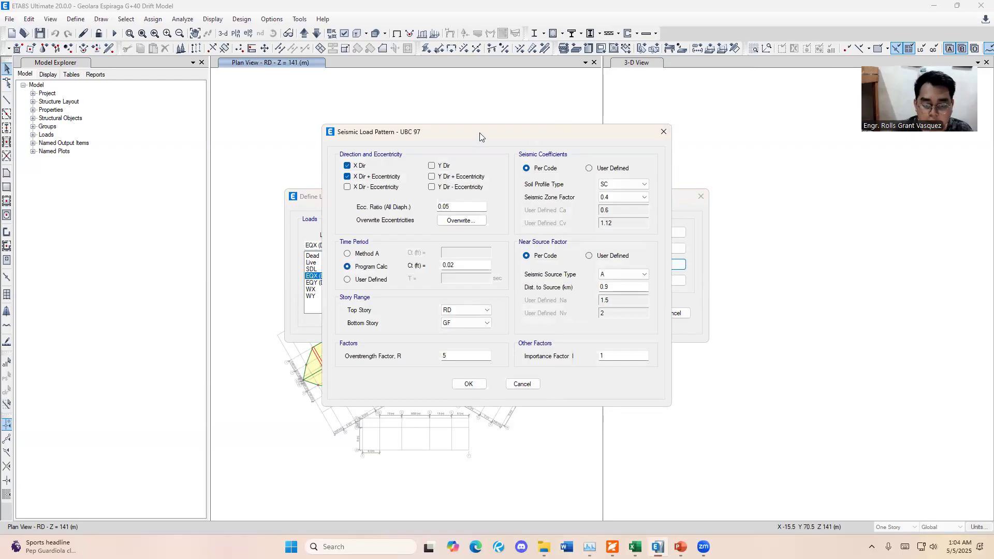
{"action": "left_click_drag", "start_coordinate": [479, 132], "coordinate": [705, 147]}
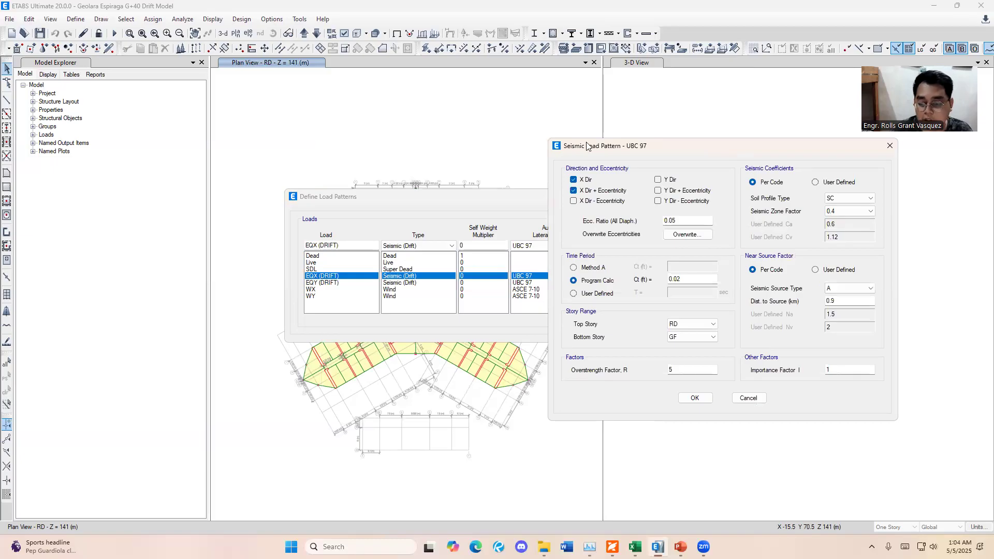
{"action": "left_click_drag", "start_coordinate": [630, 149], "coordinate": [372, 110]}
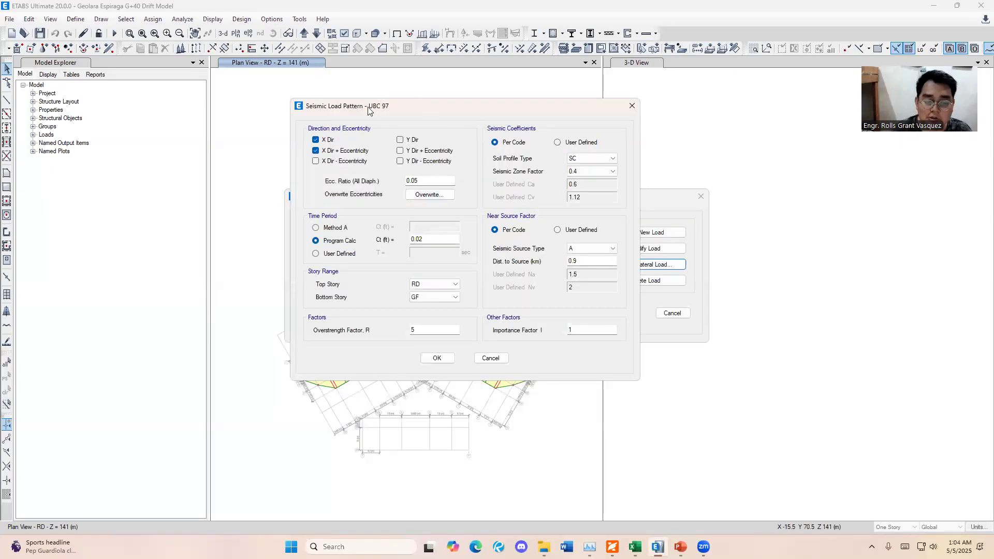
{"action": "left_click_drag", "start_coordinate": [368, 110], "coordinate": [698, 139]}
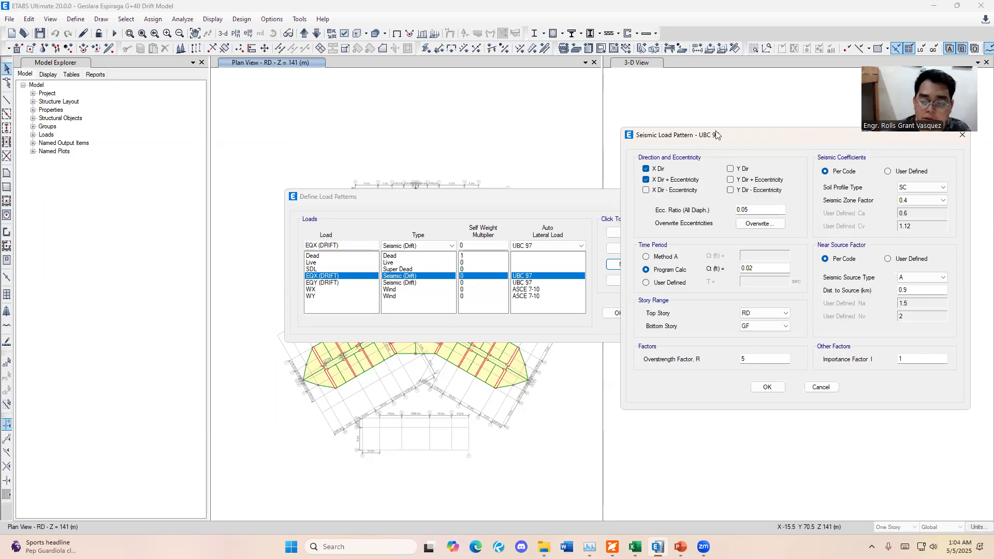
{"action": "left_click_drag", "start_coordinate": [717, 134], "coordinate": [348, 115]}
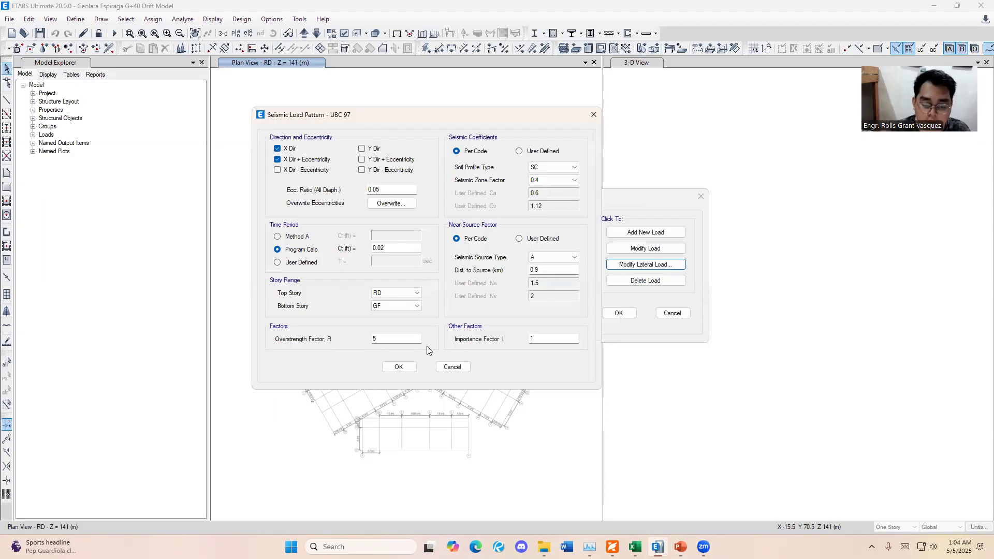
{"action": "left_click", "coordinate": [401, 366]}
{"action": "left_click", "coordinate": [559, 283]}
{"action": "left_click", "coordinate": [564, 276]}
{"action": "left_click", "coordinate": [618, 314]}
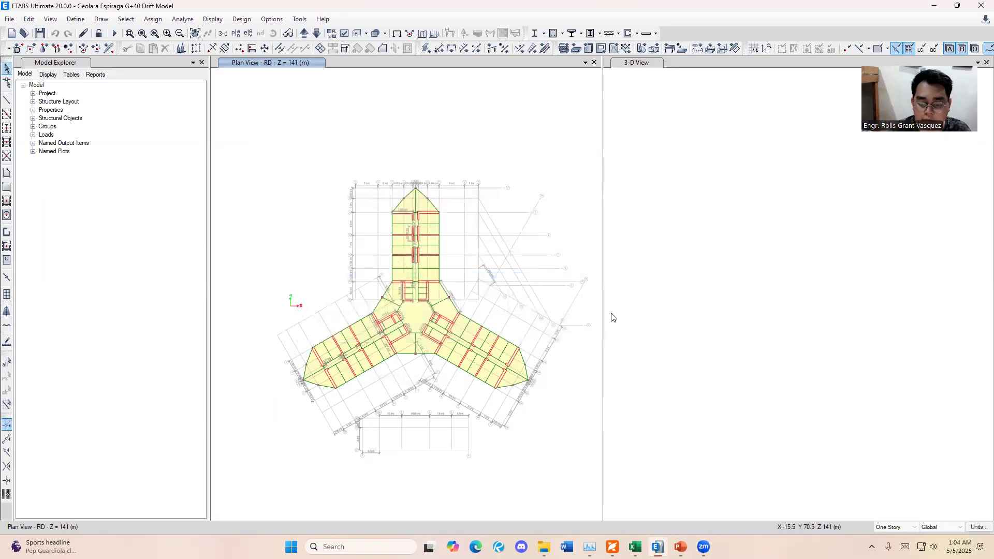
Check how the EQX and EQY load cases are named in the load case list and close it
{"action": "left_click", "coordinate": [72, 21]}
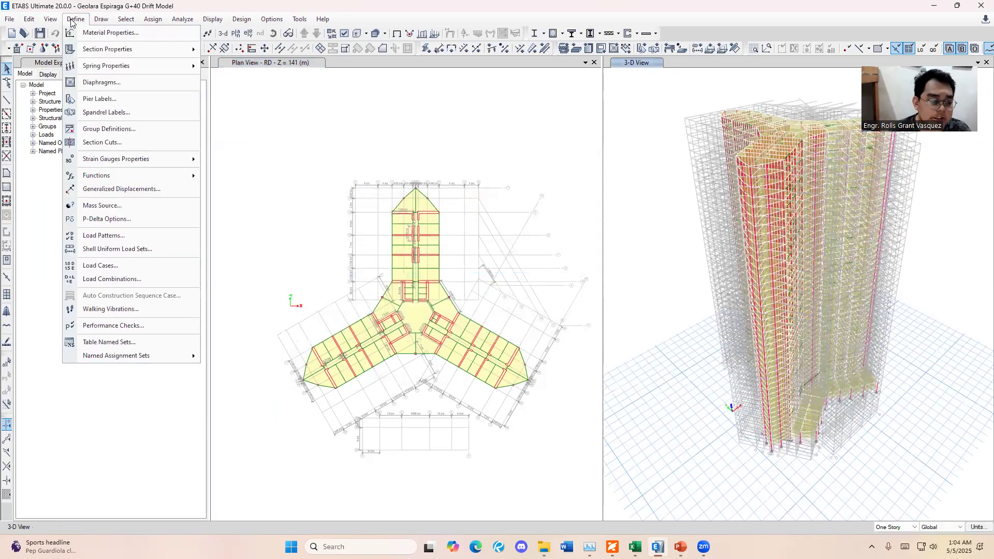
{"action": "left_click", "coordinate": [91, 279]}
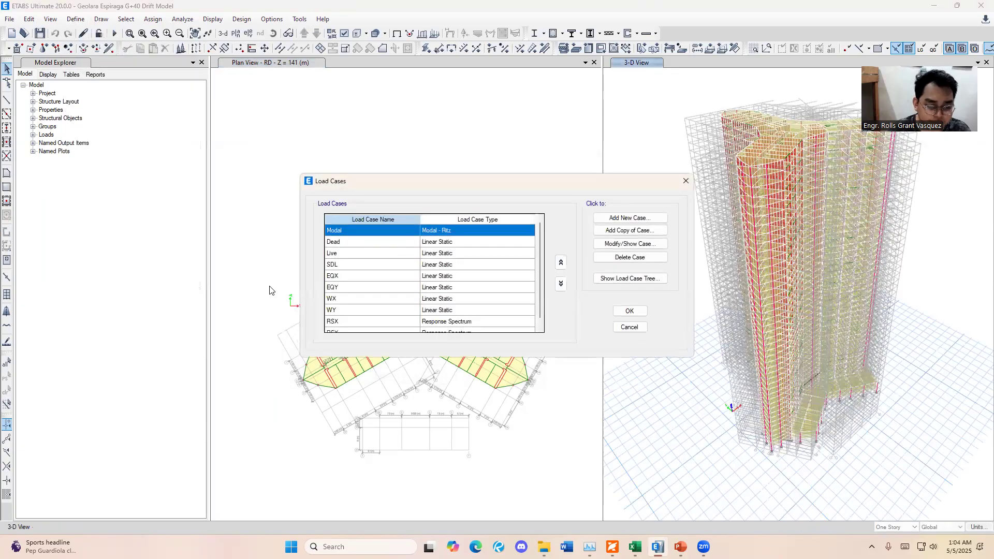
{"action": "left_click", "coordinate": [359, 290]}
{"action": "left_click", "coordinate": [371, 274]}
{"action": "left_click", "coordinate": [363, 288]}
{"action": "left_click", "coordinate": [365, 276]}
{"action": "left_click", "coordinate": [363, 287]}
{"action": "left_click", "coordinate": [364, 276]}
{"action": "left_click", "coordinate": [364, 288]}
{"action": "left_click", "coordinate": [366, 277]}
{"action": "left_click", "coordinate": [365, 288]}
{"action": "left_click", "coordinate": [367, 277]}
{"action": "left_click", "coordinate": [365, 287]}
{"action": "left_click", "coordinate": [367, 276]}
{"action": "left_click", "coordinate": [364, 287]}
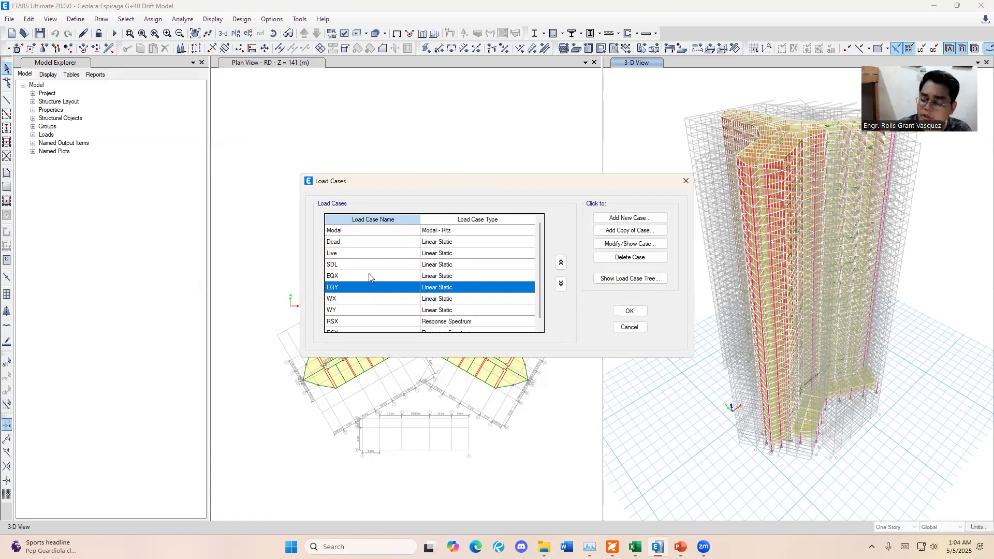
{"action": "left_click", "coordinate": [683, 182]}
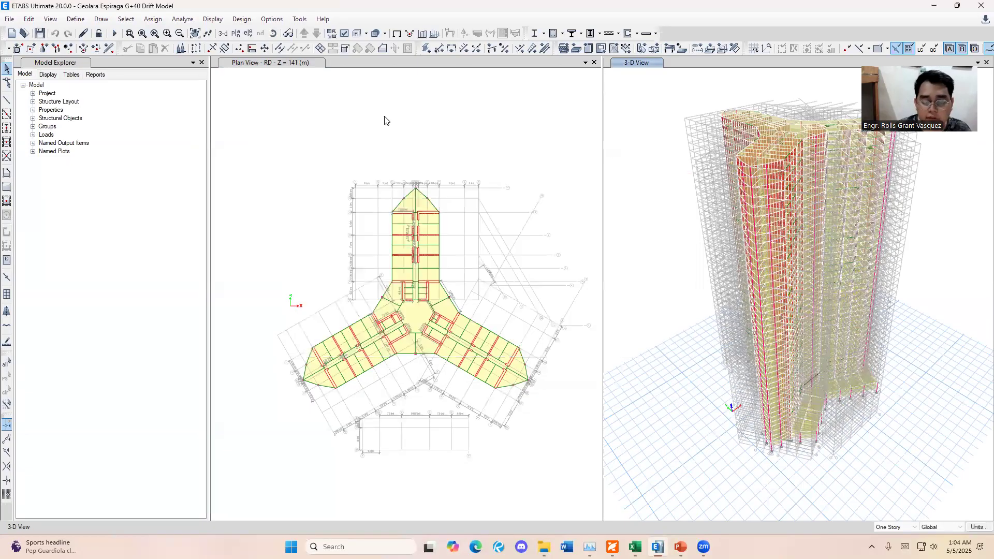
Review the EQX (DRIFT) and EQY (DRIFT) entries in the load pattern definitions
{"action": "left_click", "coordinate": [75, 19]}
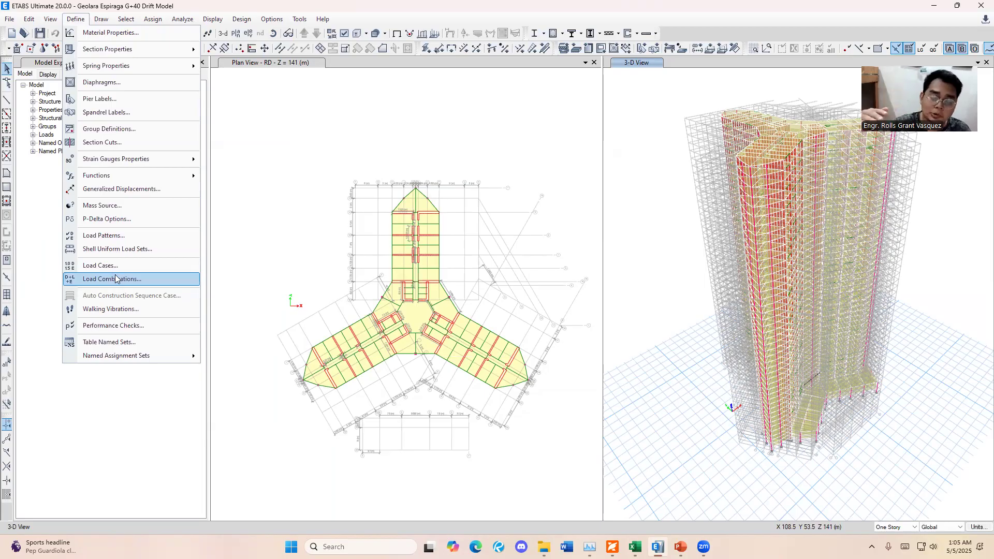
{"action": "left_click", "coordinate": [128, 239]}
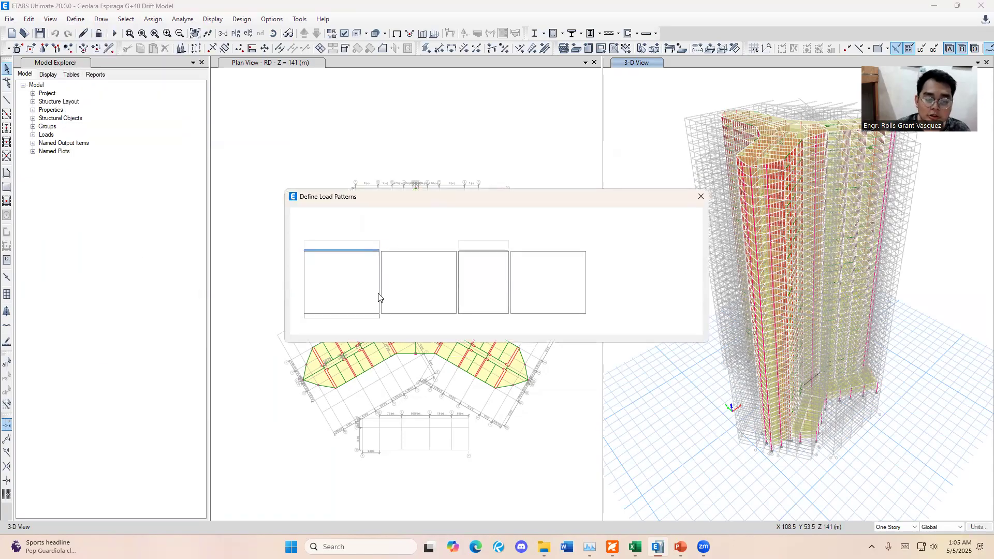
{"action": "left_click", "coordinate": [353, 277]}
{"action": "left_click", "coordinate": [357, 282]}
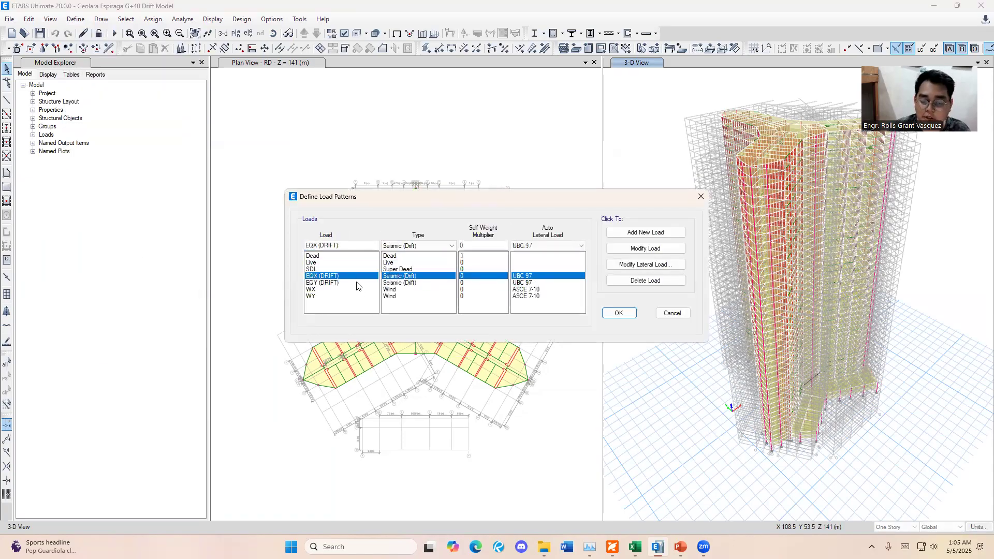
{"action": "left_click", "coordinate": [700, 196]}
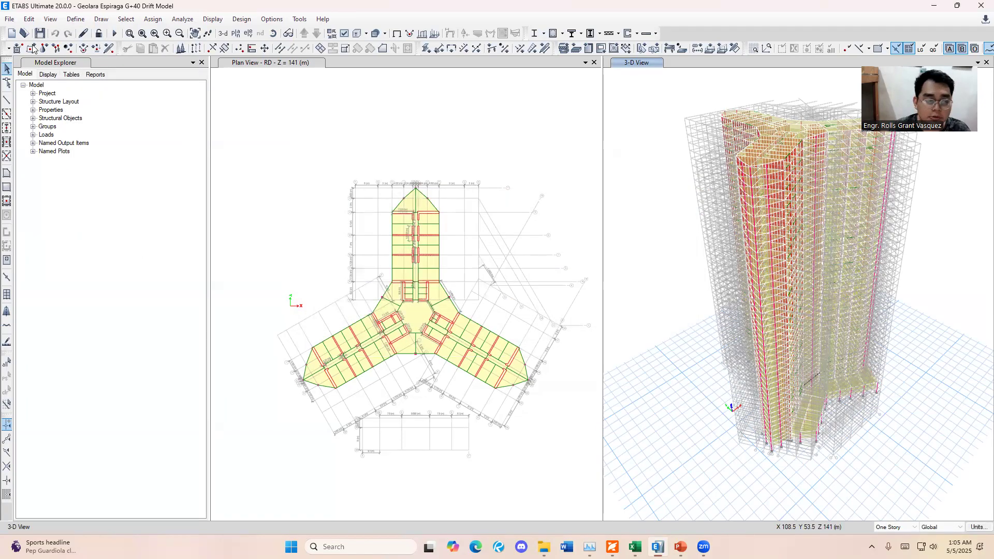
Check the EQX load case's type and applied load, and rename the case as "EQX (DRIFT)"
{"action": "left_click", "coordinate": [76, 20]}
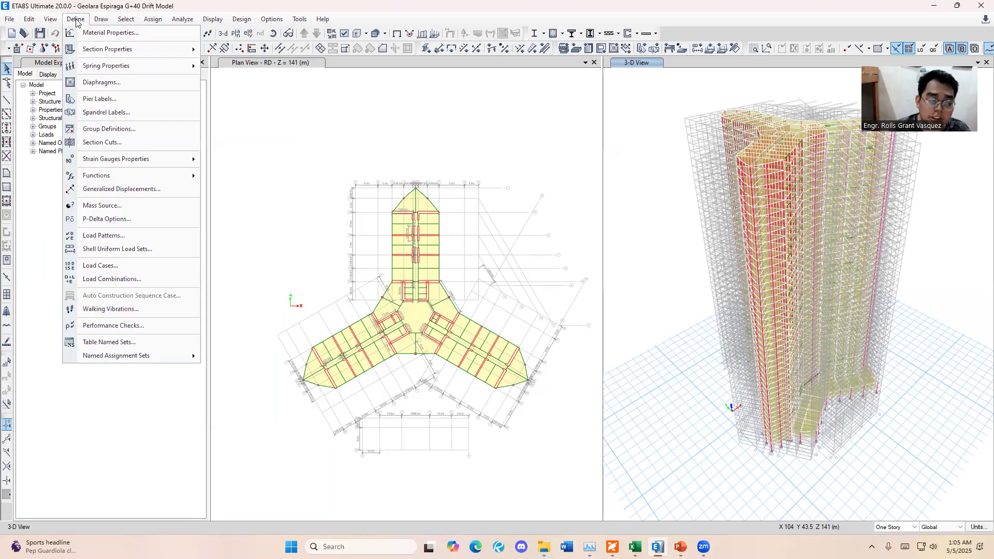
{"action": "left_click", "coordinate": [115, 265]}
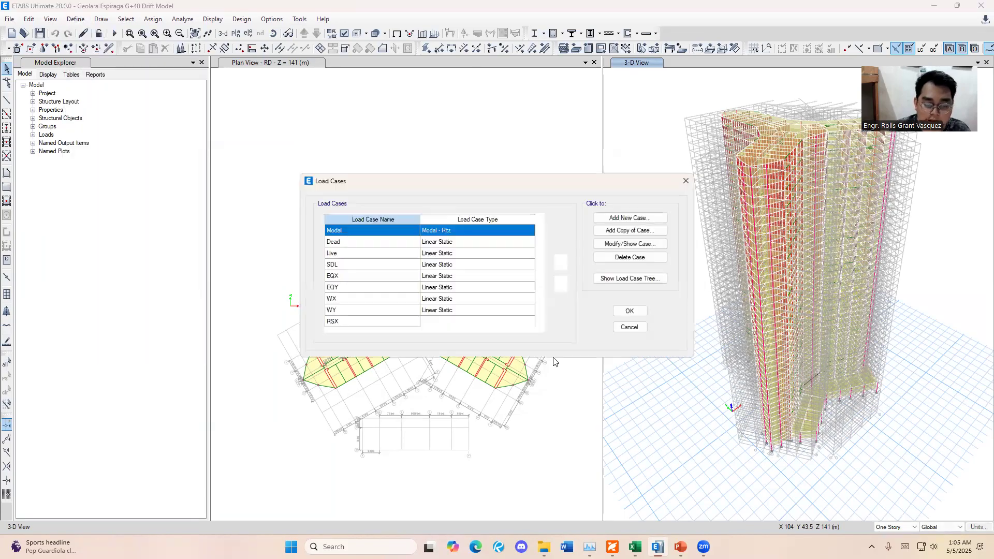
{"action": "left_click", "coordinate": [366, 279]}
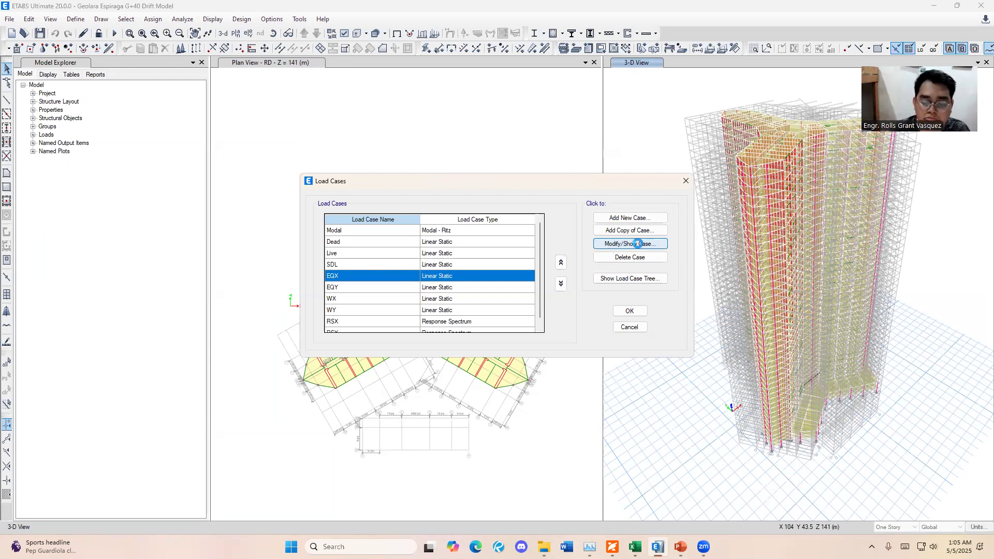
{"action": "left_click", "coordinate": [637, 244]}
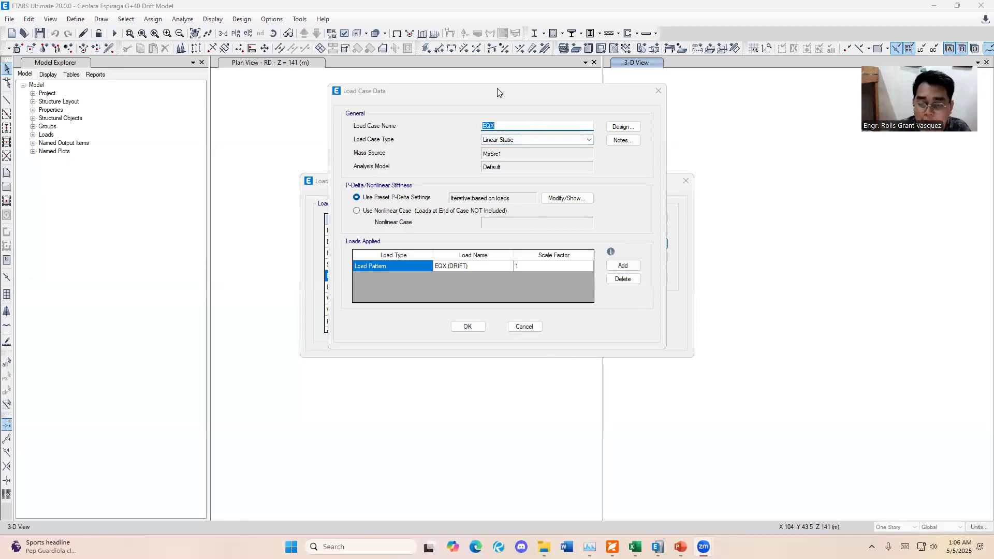
{"action": "left_click", "coordinate": [469, 267]}
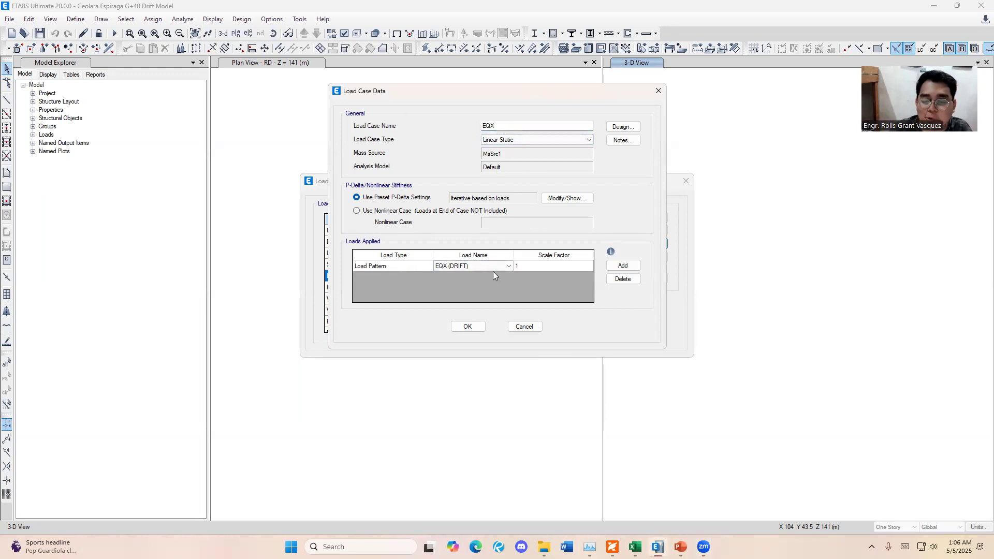
{"action": "left_click", "coordinate": [537, 268]}
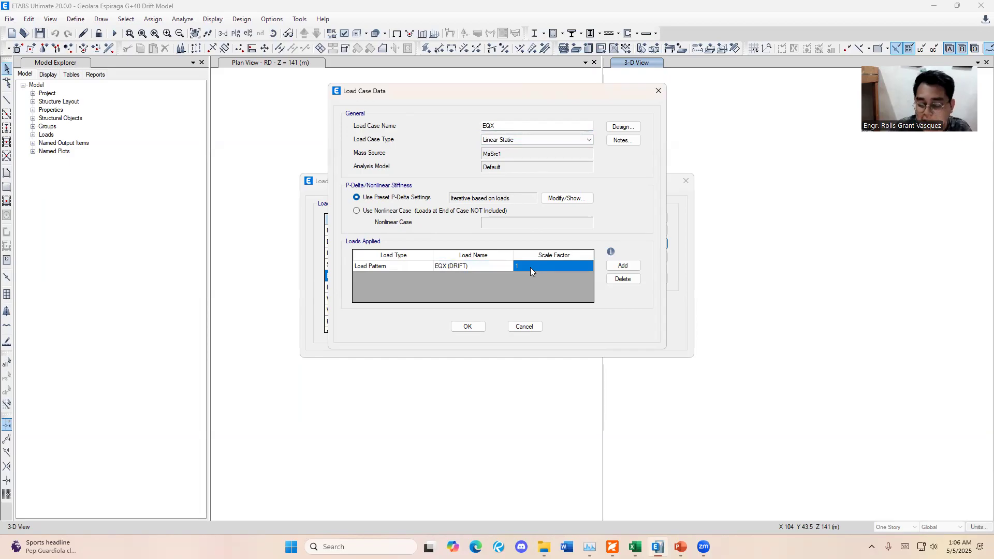
{"action": "left_click", "coordinate": [376, 267]}
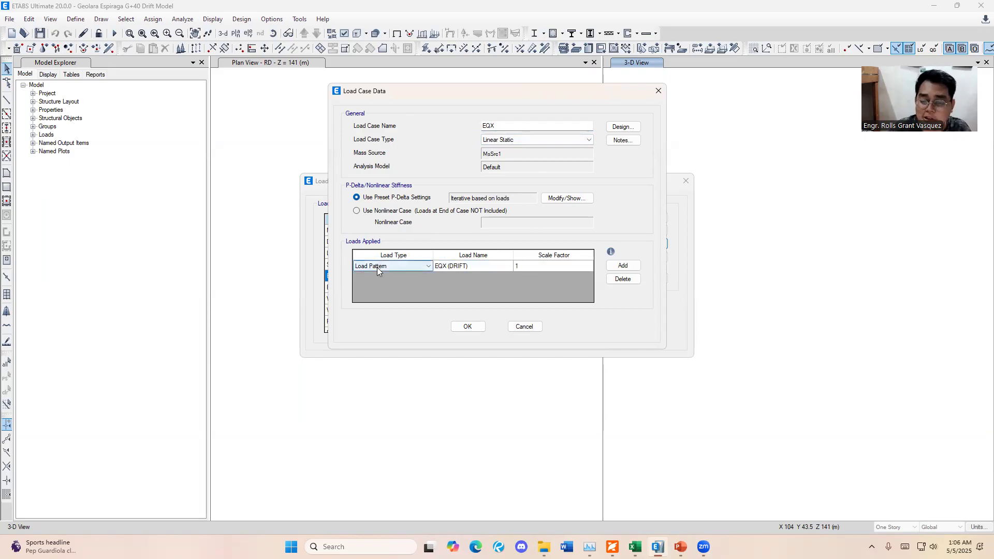
{"action": "left_click", "coordinate": [506, 140]}
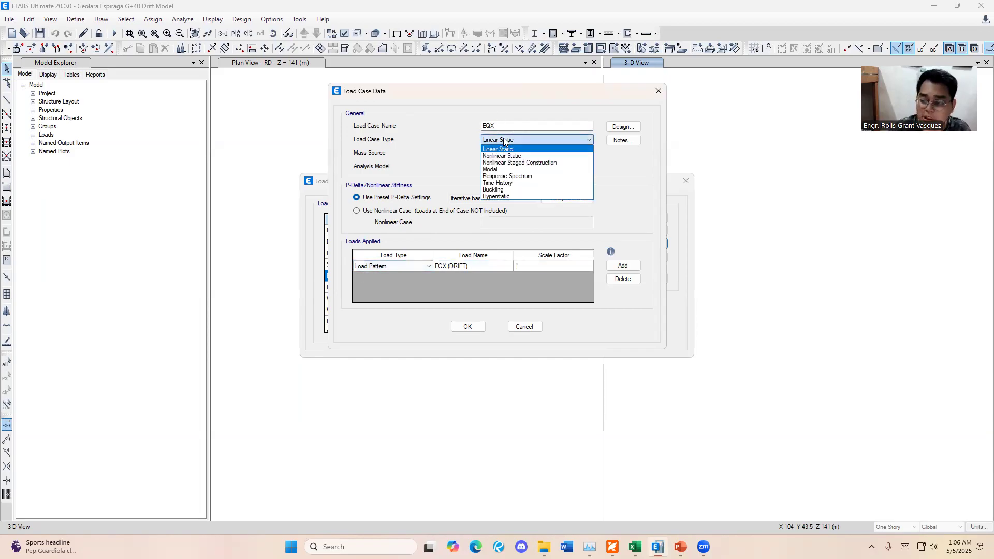
{"action": "left_click", "coordinate": [505, 143]}
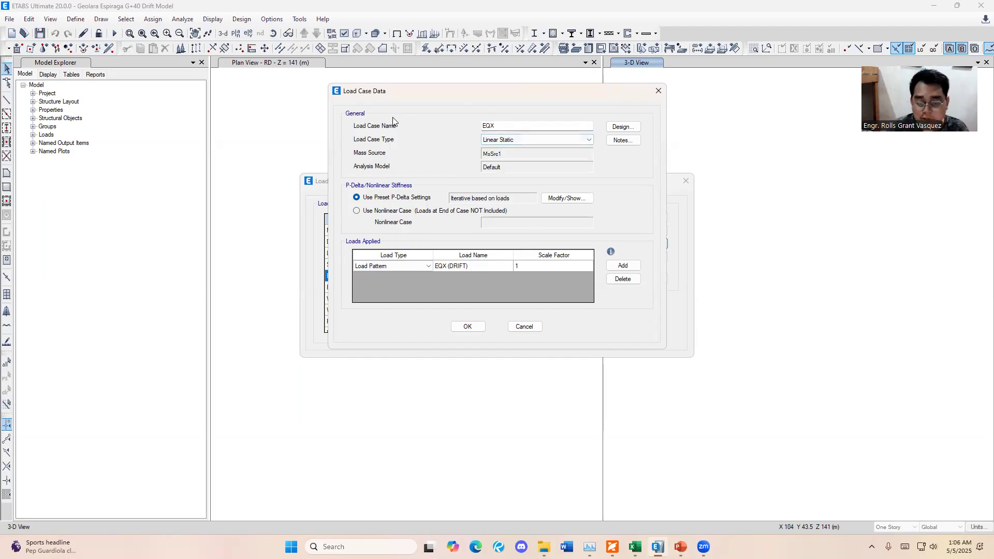
{"action": "left_click", "coordinate": [526, 125]}
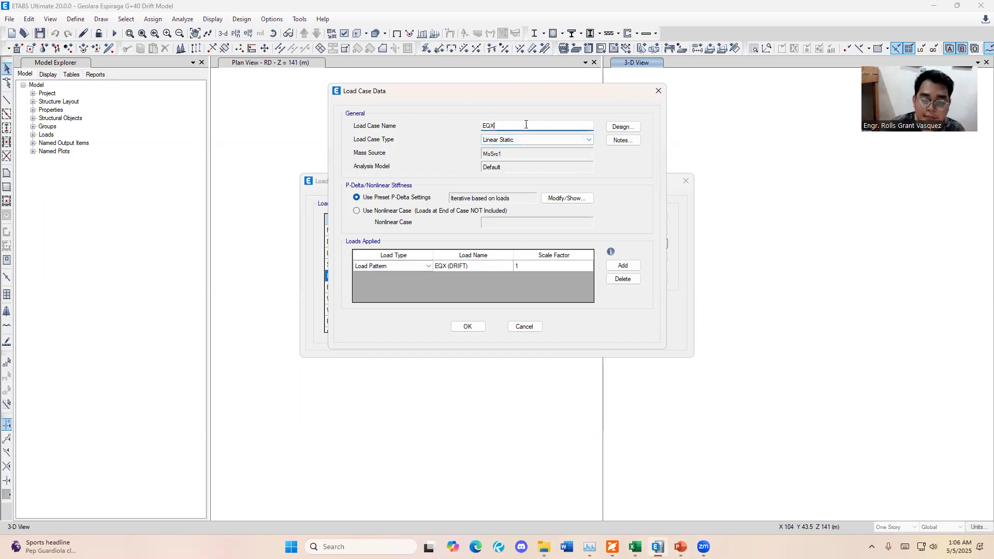
{"action": "type", "text": "(DRIFT"}
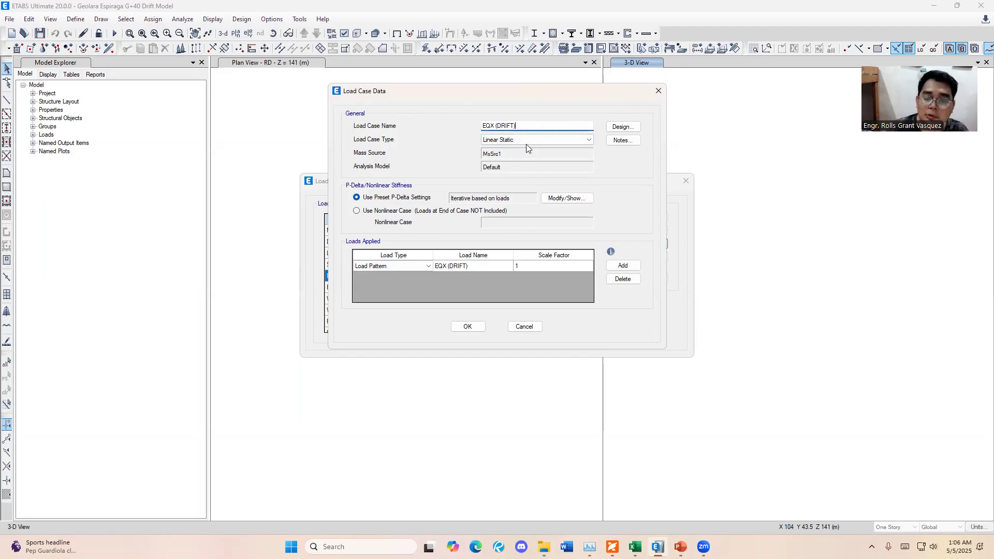
{"action": "left_click", "coordinate": [480, 326]}
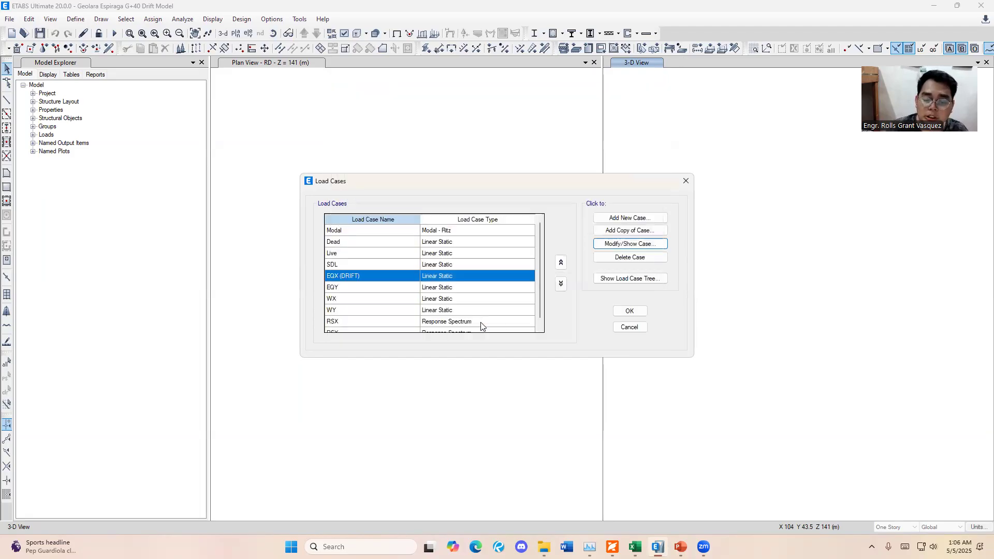
Rename the EQY load case as "EQY (DRIFT)" and accept the load case definitions
{"action": "left_click", "coordinate": [370, 288]}
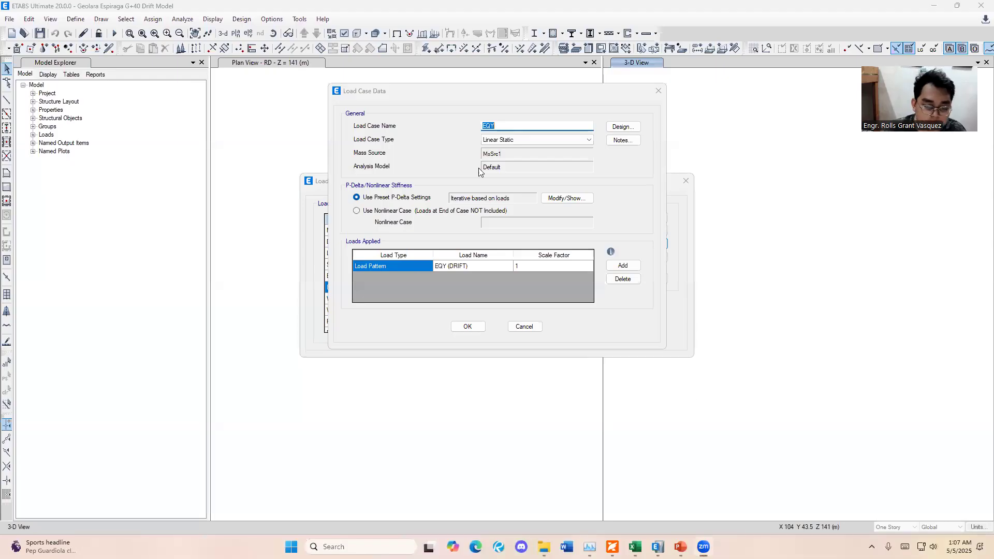
{"action": "left_click", "coordinate": [502, 125]}
{"action": "type", "text": "(DRIFT"}
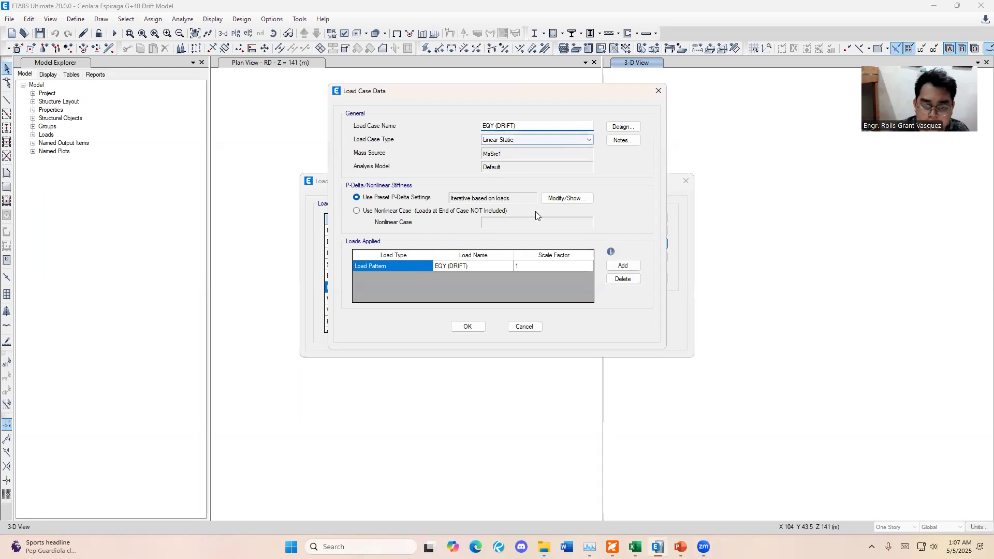
{"action": "left_click", "coordinate": [467, 326]}
{"action": "left_click", "coordinate": [375, 275]}
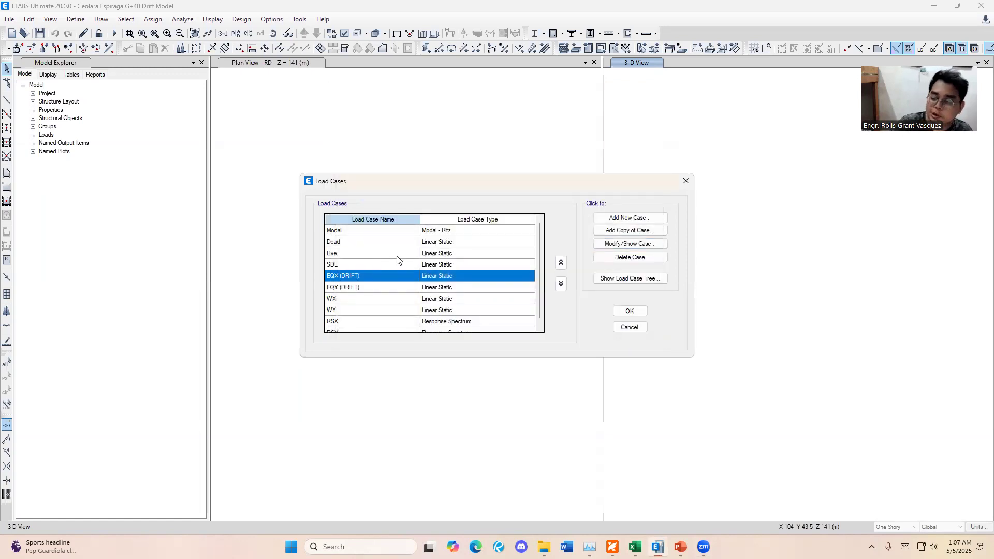
{"action": "scroll", "coordinate": [416, 249], "scroll_direction": "down", "scroll_amount": 1}
{"action": "scroll", "coordinate": [416, 250], "scroll_direction": "up", "scroll_amount": 1}
{"action": "scroll", "coordinate": [415, 249], "scroll_direction": "down", "scroll_amount": 1}
{"action": "left_click", "coordinate": [629, 311]}
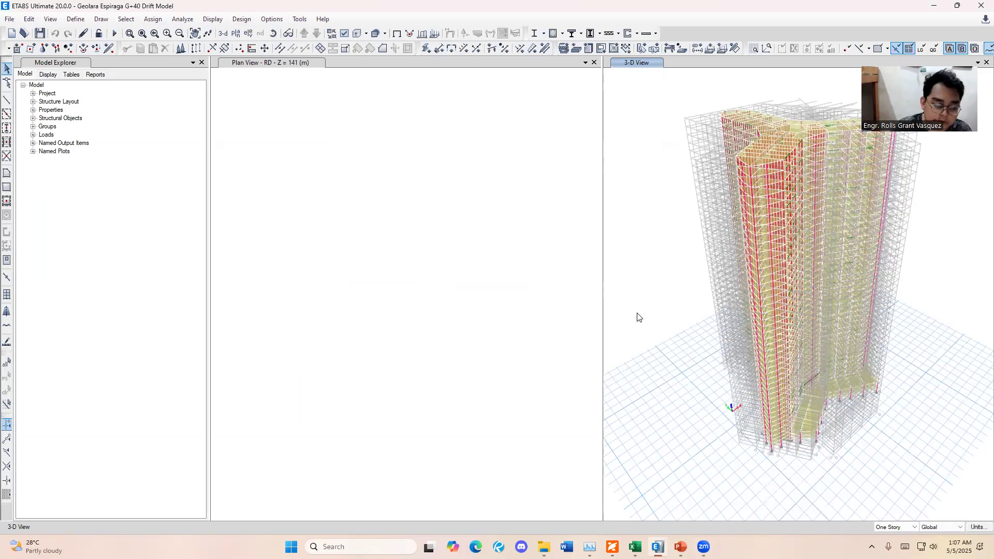
Examine which load cases and scale factors load combination U11 uses, and leave the load combinations
{"action": "left_click", "coordinate": [75, 19]}
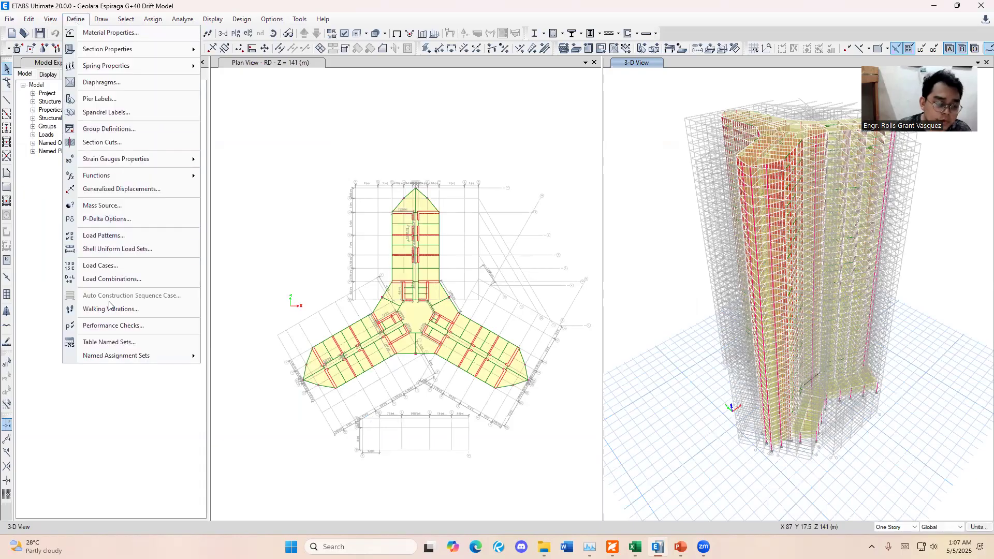
{"action": "left_click", "coordinate": [127, 280]}
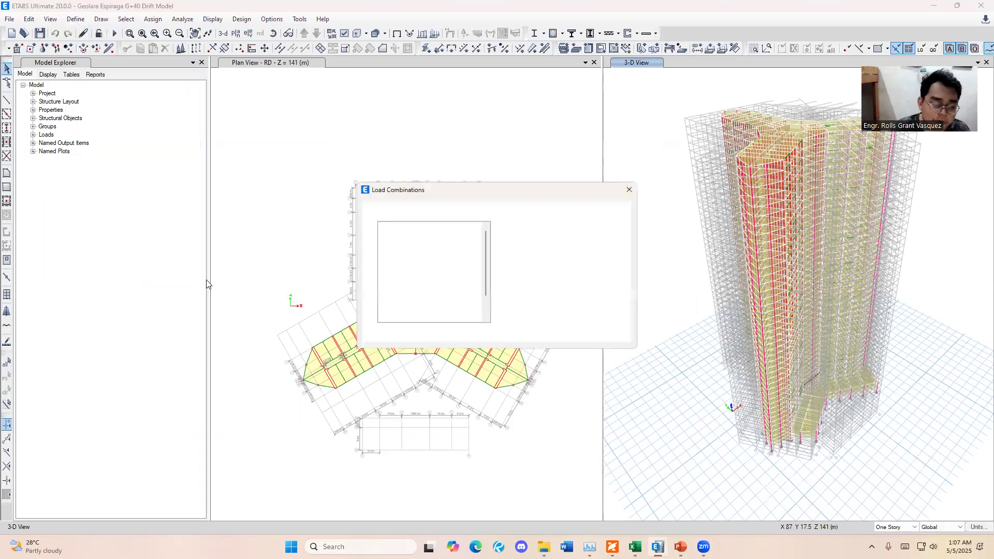
{"action": "left_click_drag", "start_coordinate": [486, 234], "coordinate": [481, 282]}
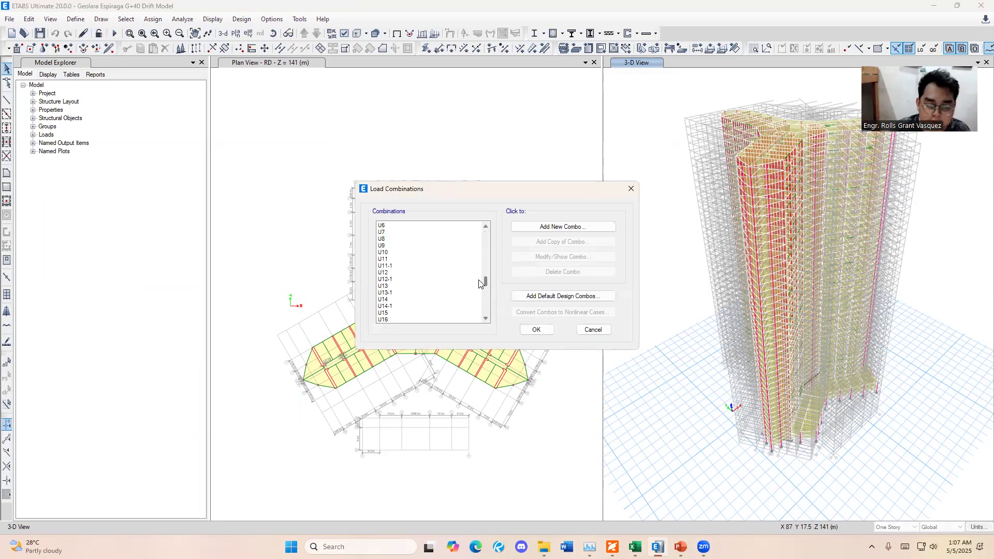
{"action": "left_click", "coordinate": [389, 259]}
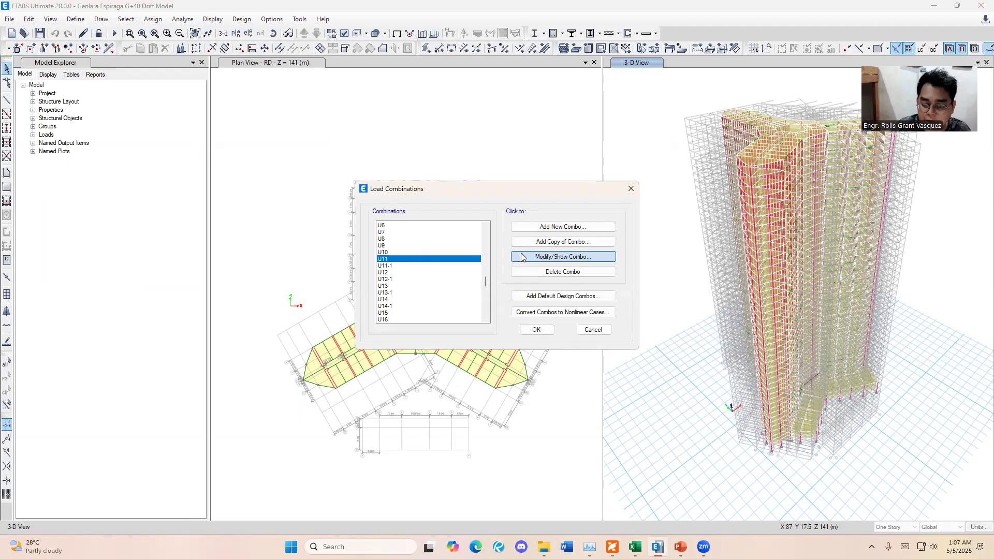
{"action": "left_click", "coordinate": [522, 257]}
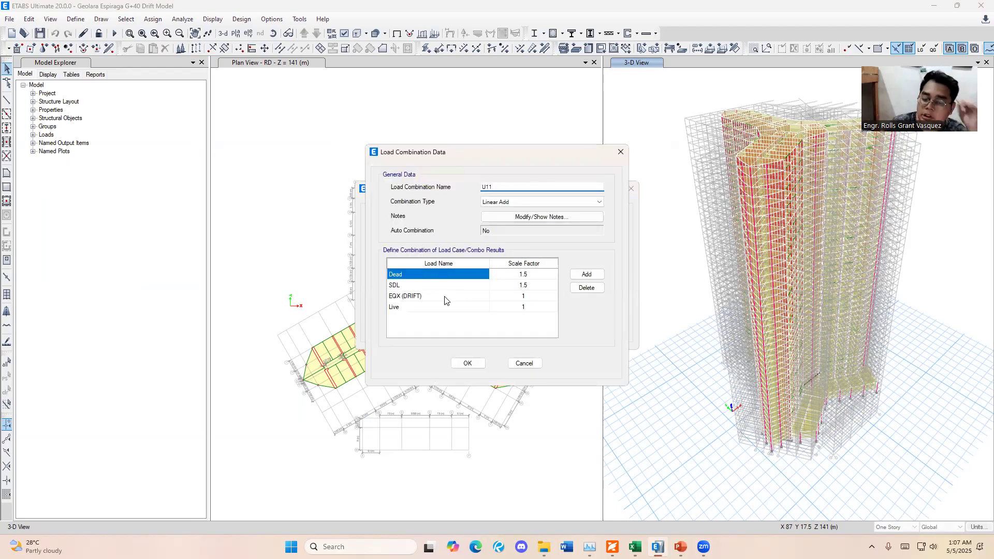
{"action": "left_click", "coordinate": [432, 295]}
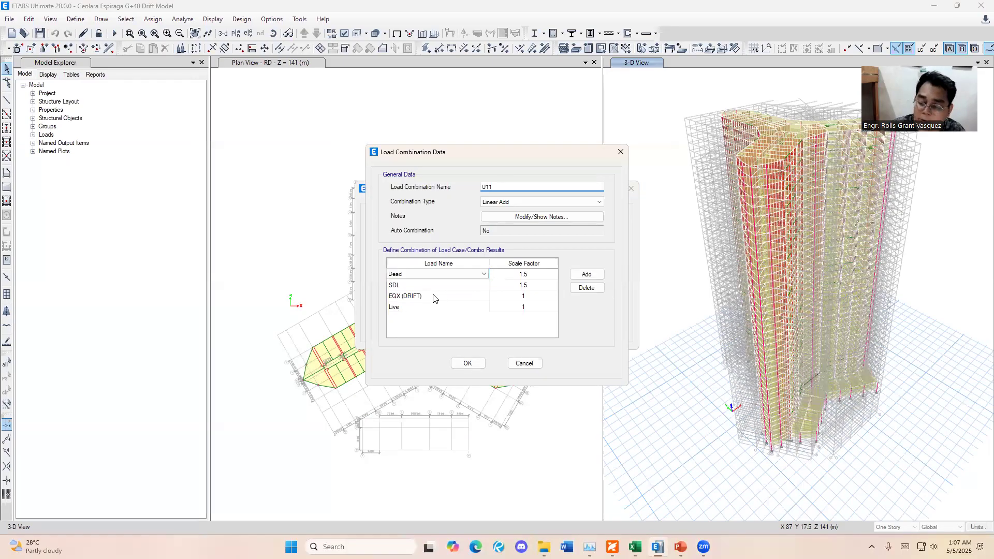
{"action": "left_click", "coordinate": [430, 300]}
{"action": "left_click", "coordinate": [422, 304]}
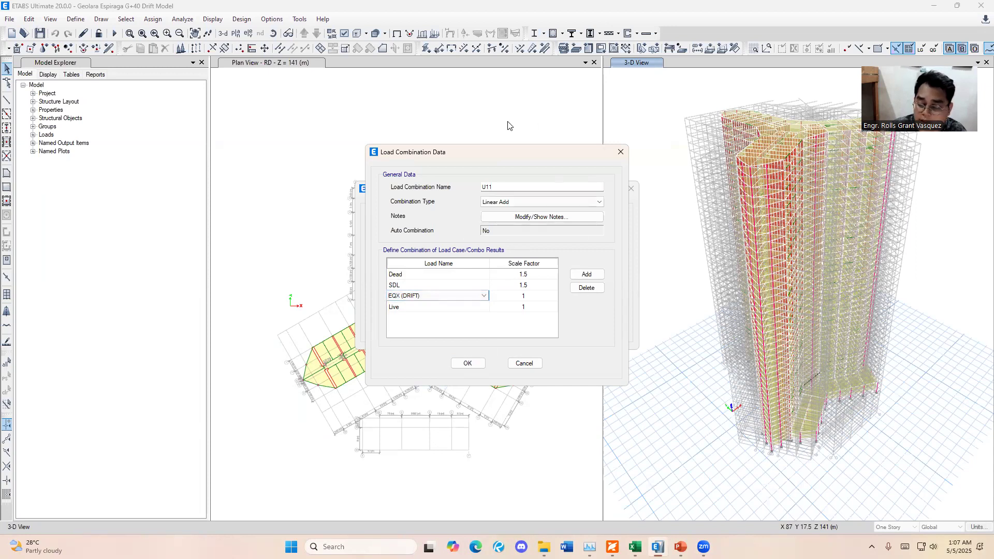
{"action": "left_click", "coordinate": [467, 363]}
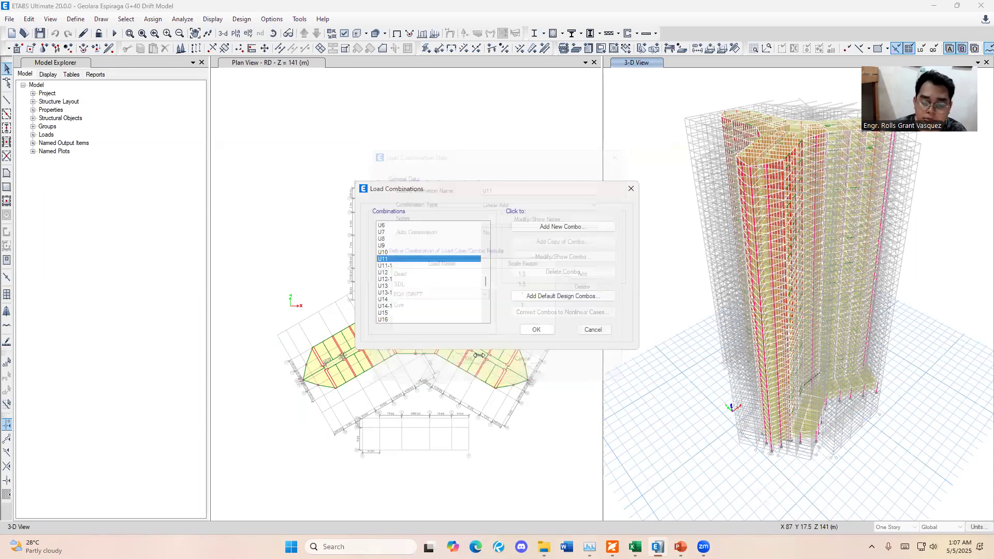
{"action": "left_click", "coordinate": [582, 329]}
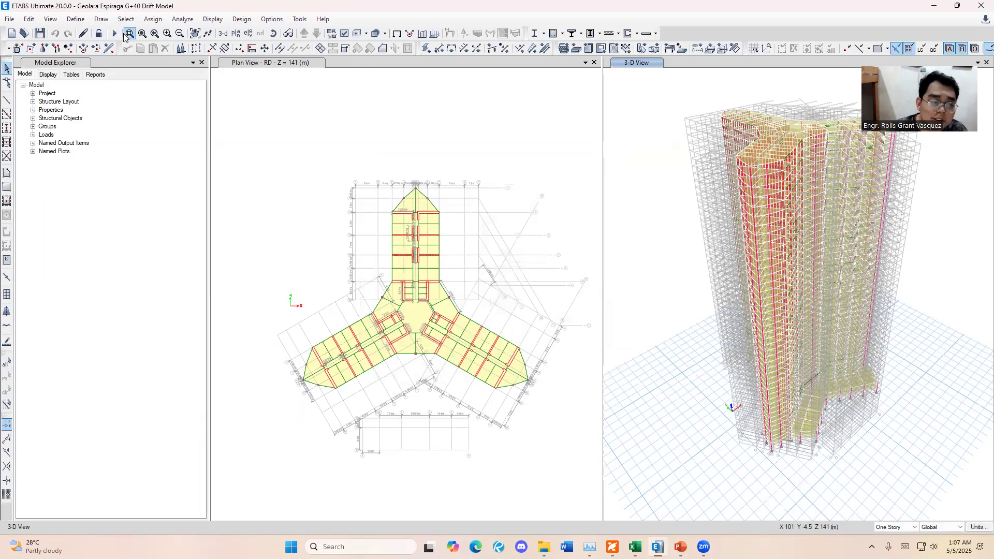
Run the analysis of the drift model and display the Load Pattern Definitions - Auto Seismic - UBC 97 table
{"action": "left_click", "coordinate": [114, 34]}
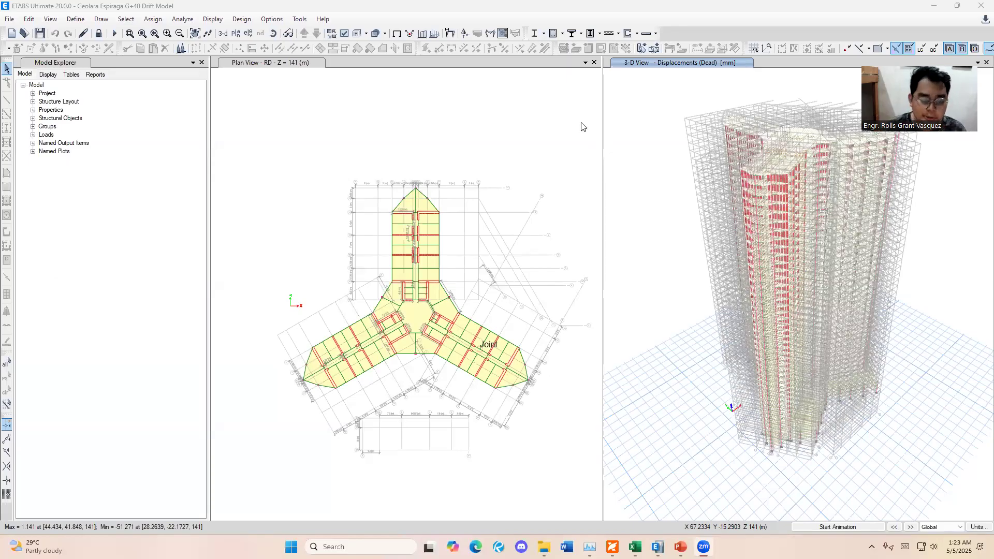
{"action": "left_click", "coordinate": [212, 20]}
{"action": "left_click", "coordinate": [252, 282]}
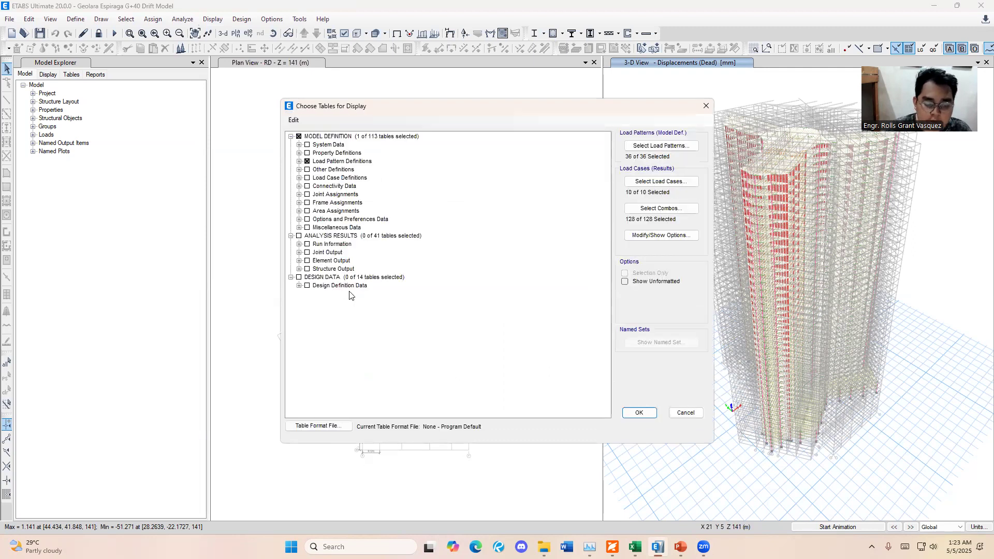
{"action": "left_click", "coordinate": [299, 161]}
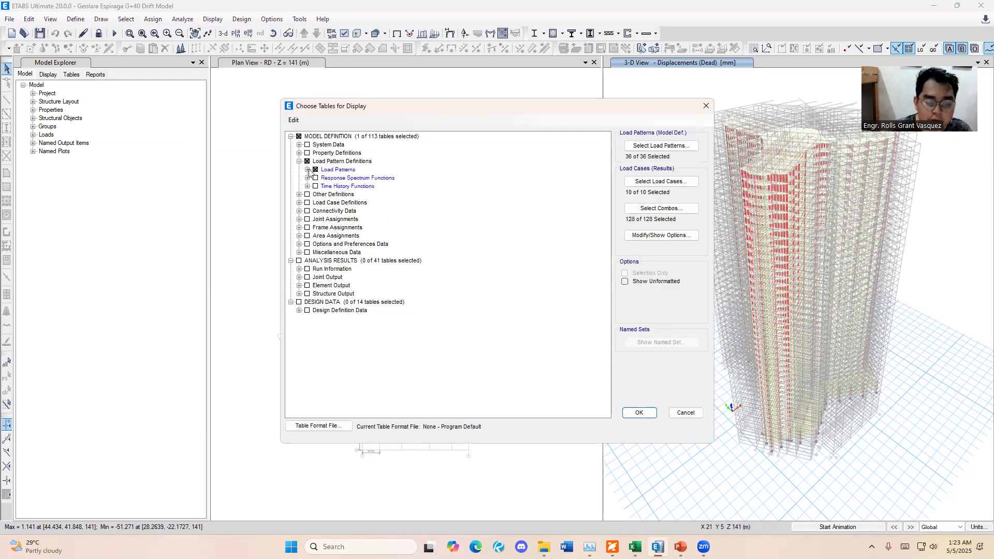
{"action": "left_click", "coordinate": [307, 170]}
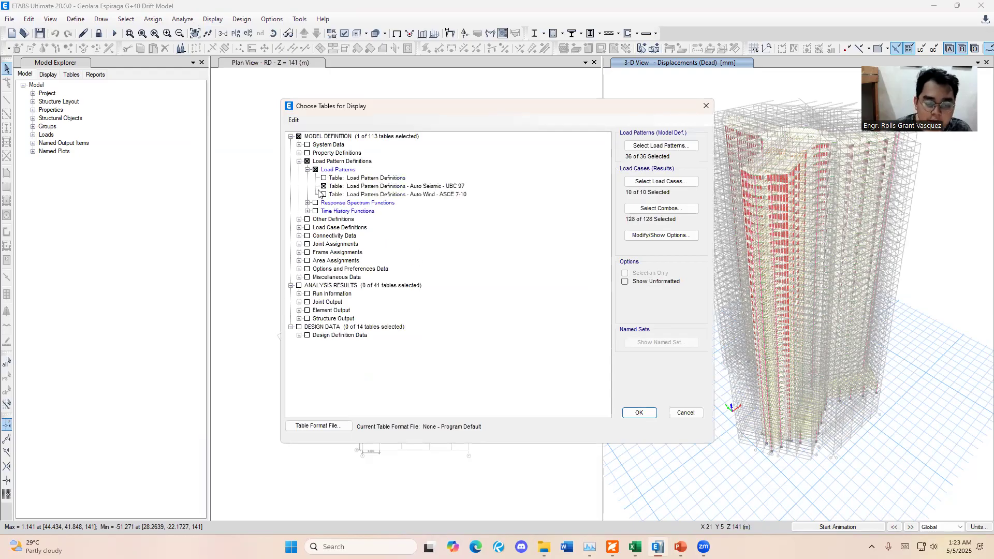
{"action": "left_click", "coordinate": [640, 412]}
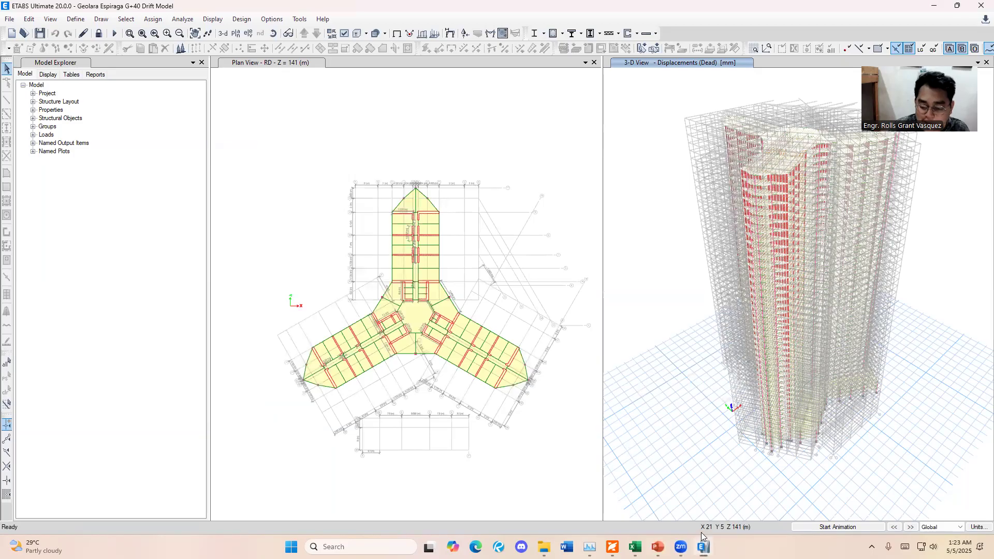
{"action": "mouse_move", "coordinate": [702, 546]}
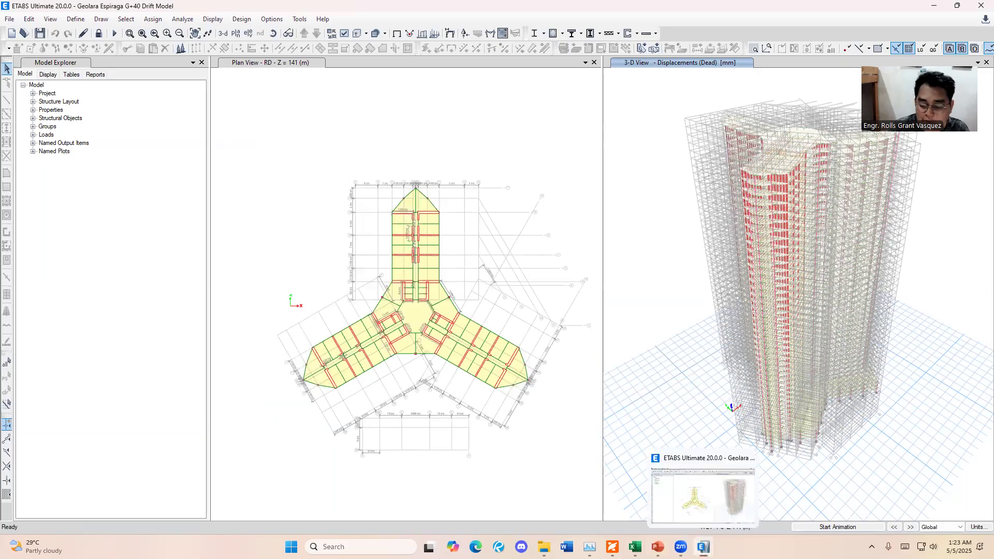
{"action": "left_click", "coordinate": [722, 515]}
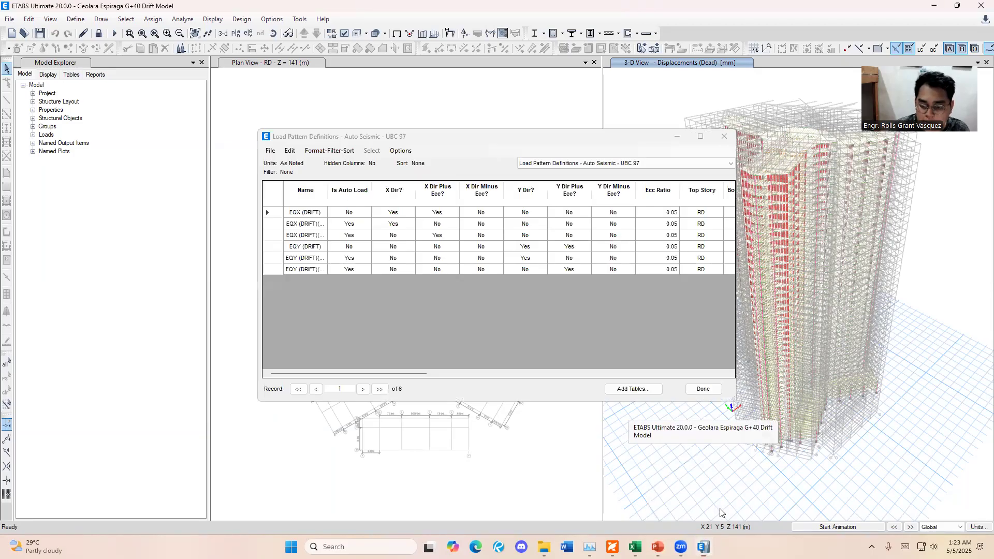
Examine the Period Used values for the auto-load rows of EQX (DRIFT) and EQY (DRIFT) in the table
{"action": "left_click", "coordinate": [340, 140]}
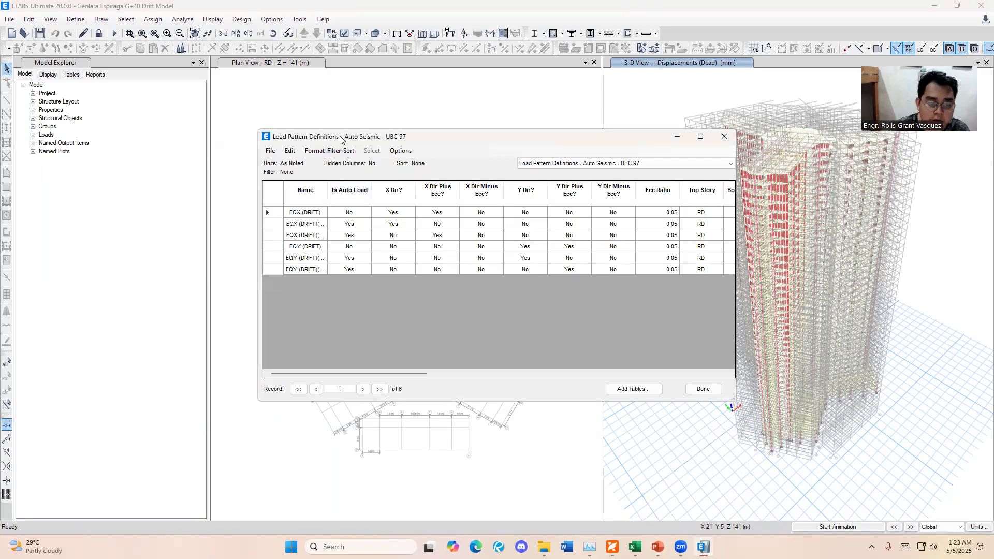
{"action": "left_click_drag", "start_coordinate": [341, 138], "coordinate": [252, 122]}
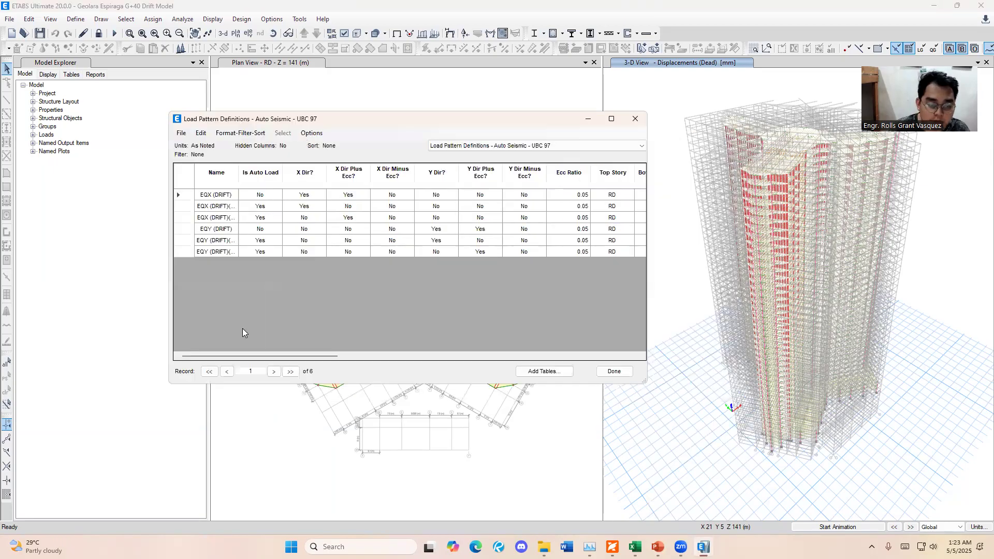
{"action": "left_click", "coordinate": [227, 199]}
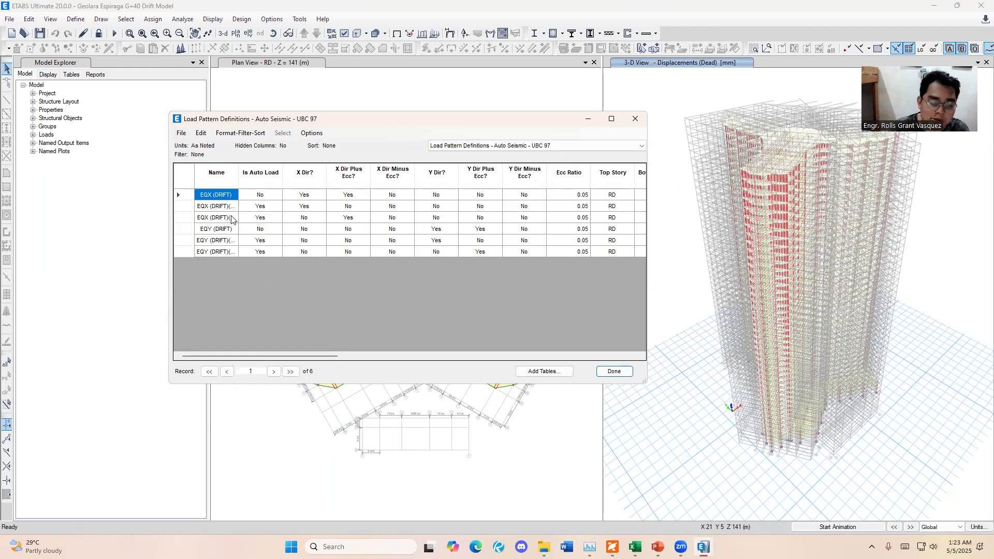
{"action": "key", "text": "Down"}
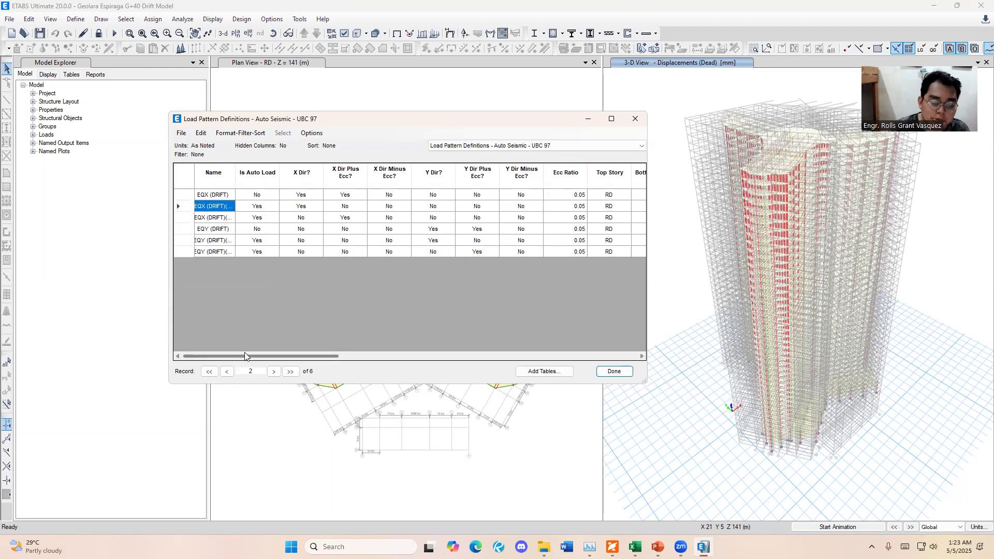
{"action": "left_click_drag", "start_coordinate": [233, 352], "coordinate": [553, 350]}
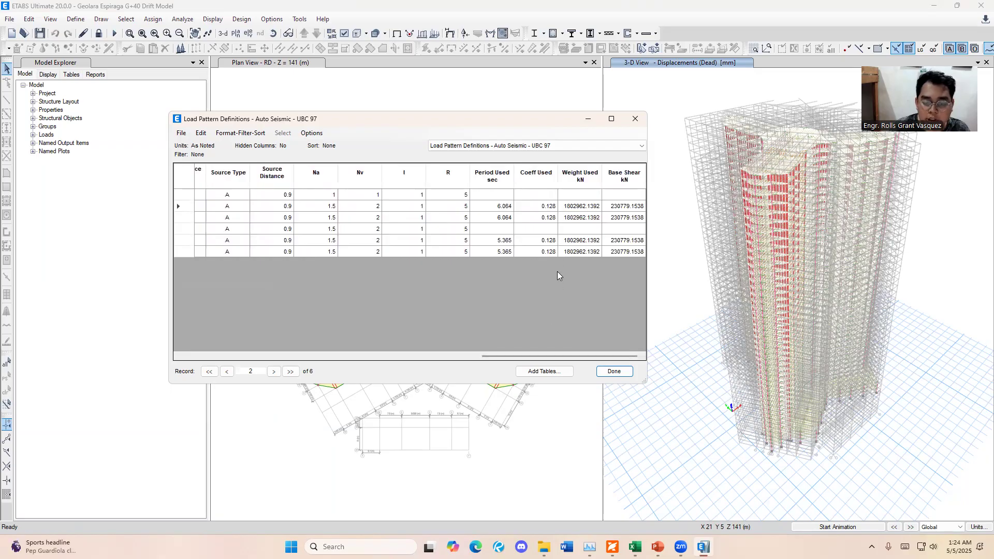
{"action": "left_click", "coordinate": [503, 209]}
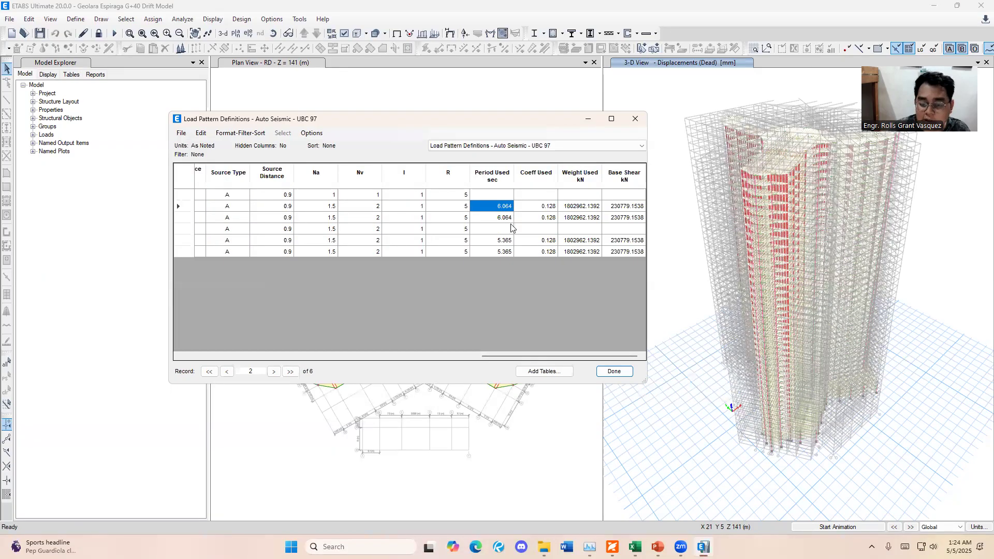
{"action": "left_click", "coordinate": [510, 240], "text": "ctrl"}
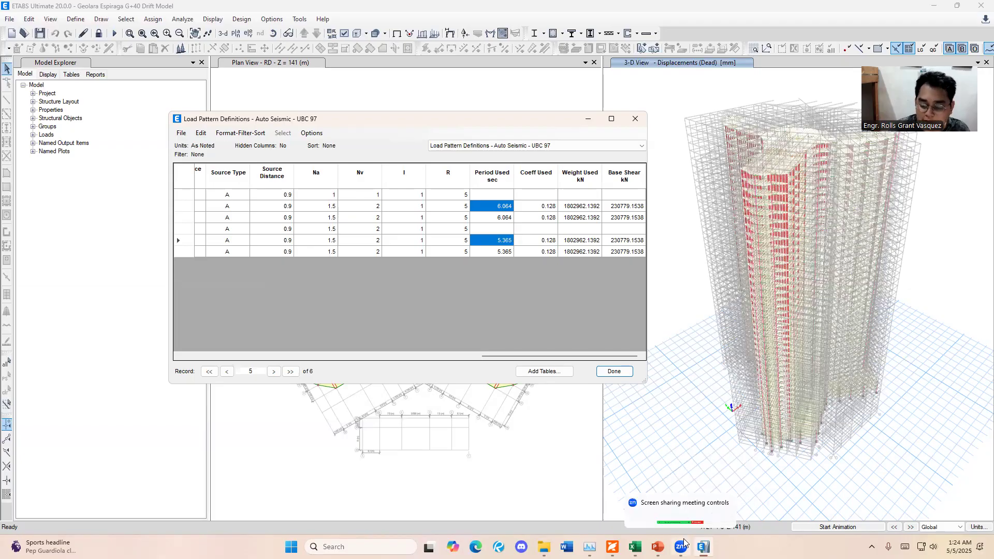
Switch to the Drift workbook in Excel and review the design-model period T in row 8 of Sheet3
{"action": "left_click", "coordinate": [634, 547]}
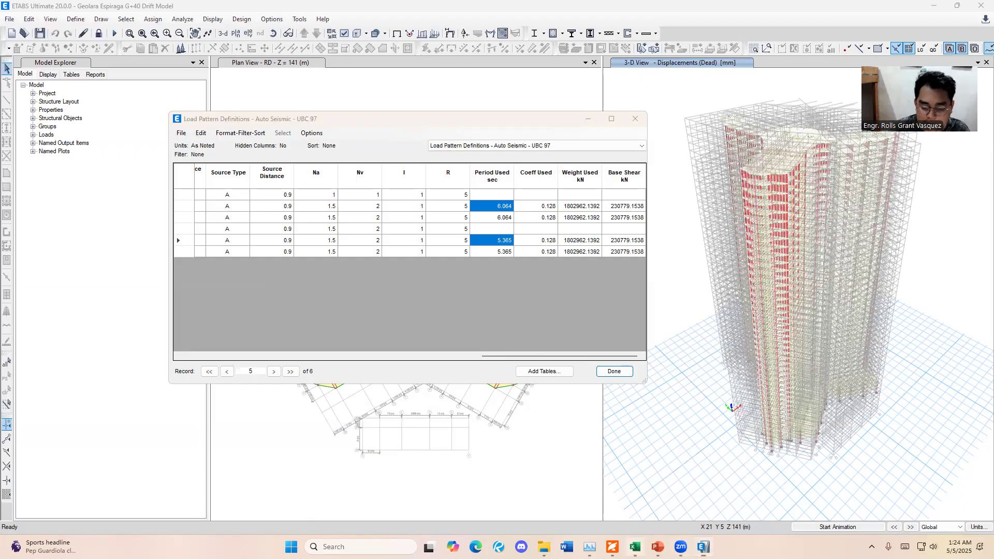
{"action": "key", "text": "Up"}
{"action": "key", "text": "Up"}
{"action": "key", "text": "Up"}
{"action": "left_click", "coordinate": [42, 320]}
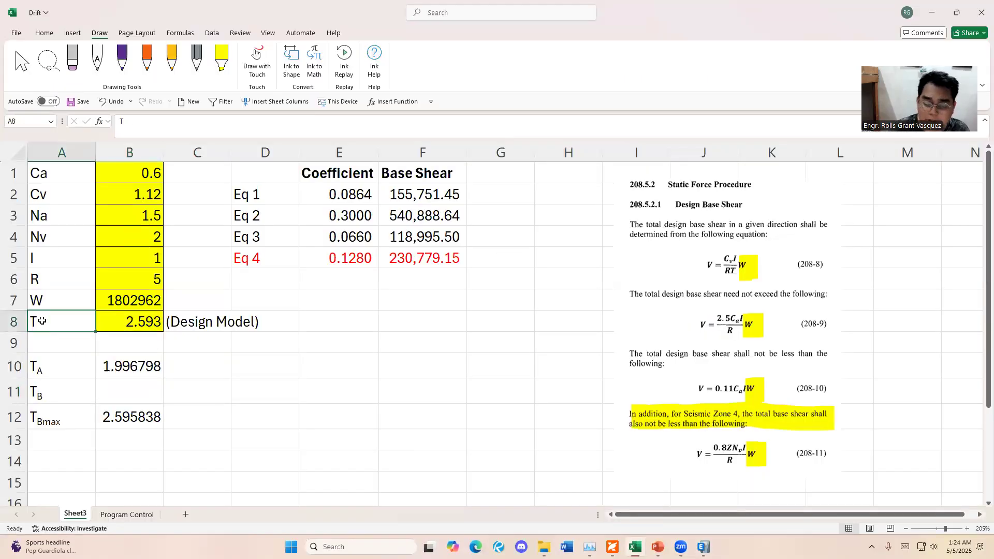
{"action": "left_click", "coordinate": [16, 322]}
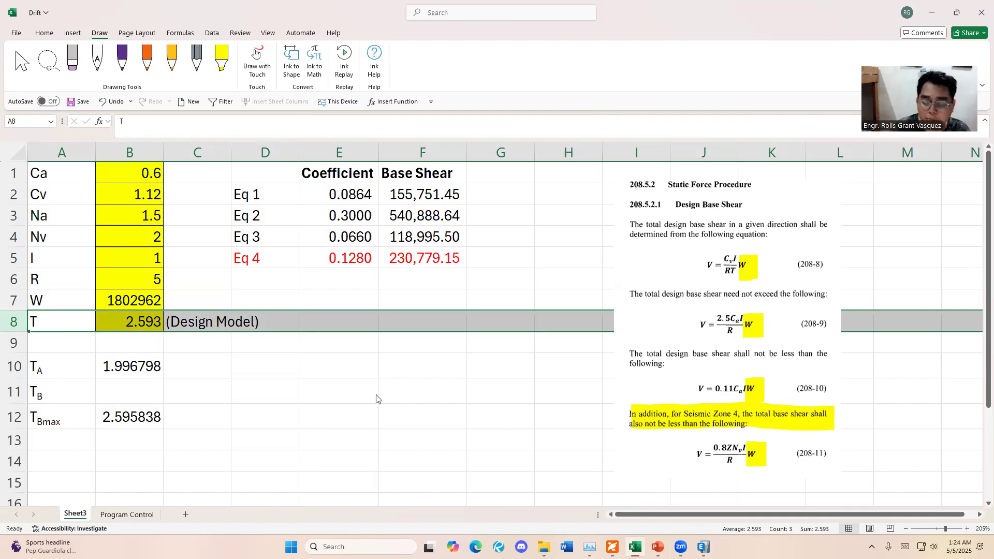
Inspect the formula behind TBmax in cell B12 and leave cell editing
{"action": "left_click", "coordinate": [97, 419]}
{"action": "left_click", "coordinate": [82, 426]}
{"action": "left_click", "coordinate": [104, 417]}
{"action": "double_click", "coordinate": [109, 416]}
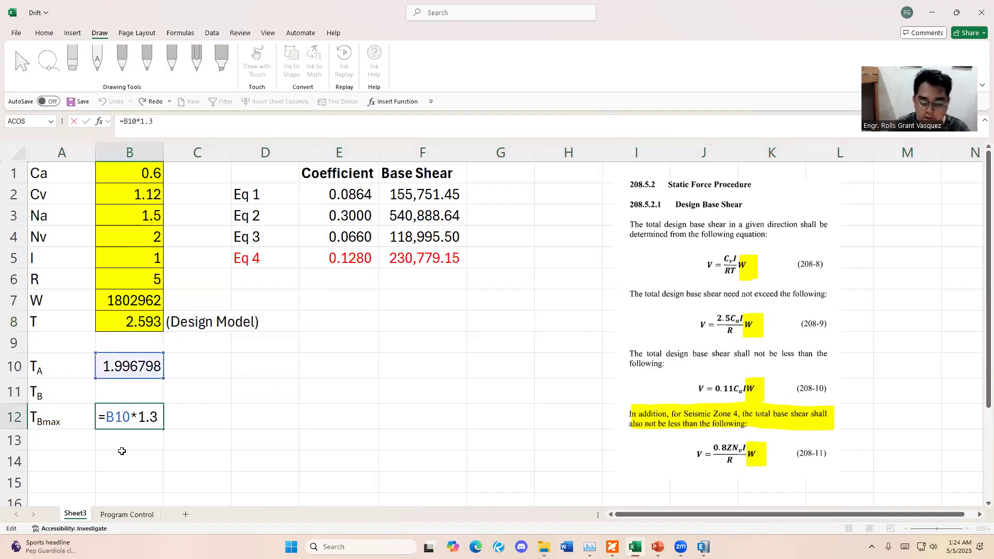
{"action": "key", "text": "Escape"}
{"action": "double_click", "coordinate": [132, 417]}
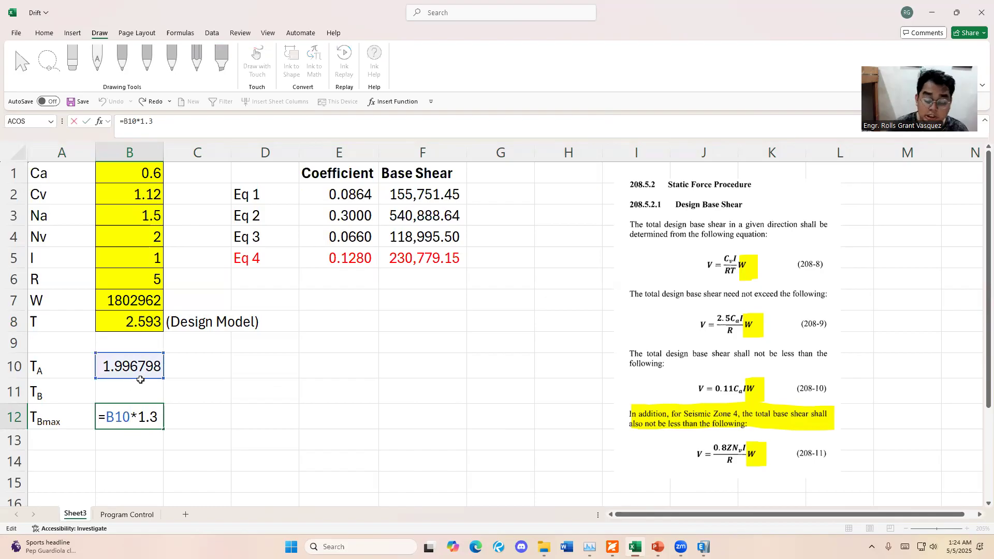
{"action": "key", "text": "Escape"}
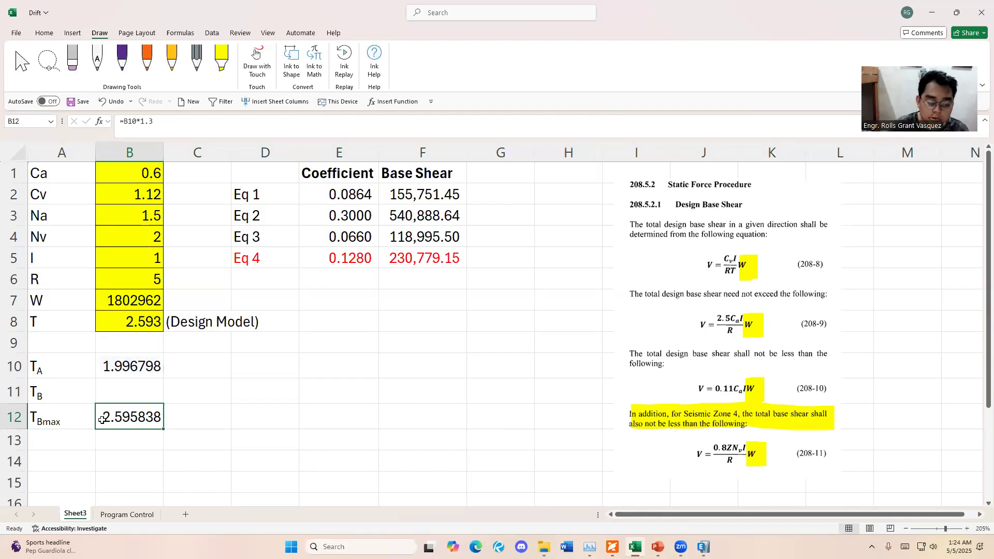
Review the design model period T in B8 against the TB and TBmax cells below it
{"action": "left_click", "coordinate": [140, 327]}
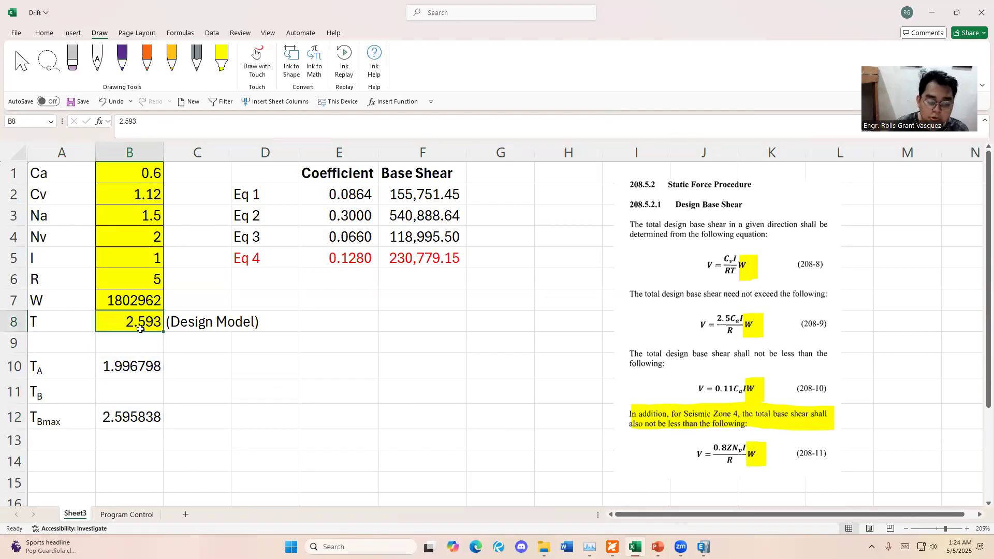
{"action": "left_click", "coordinate": [14, 322]}
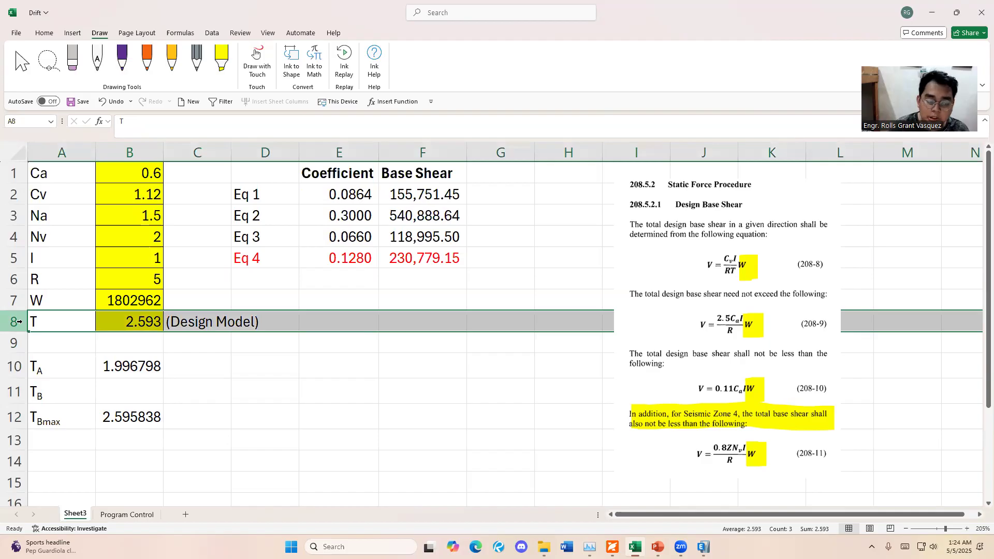
{"action": "left_click", "coordinate": [82, 392]}
{"action": "left_click", "coordinate": [142, 390]}
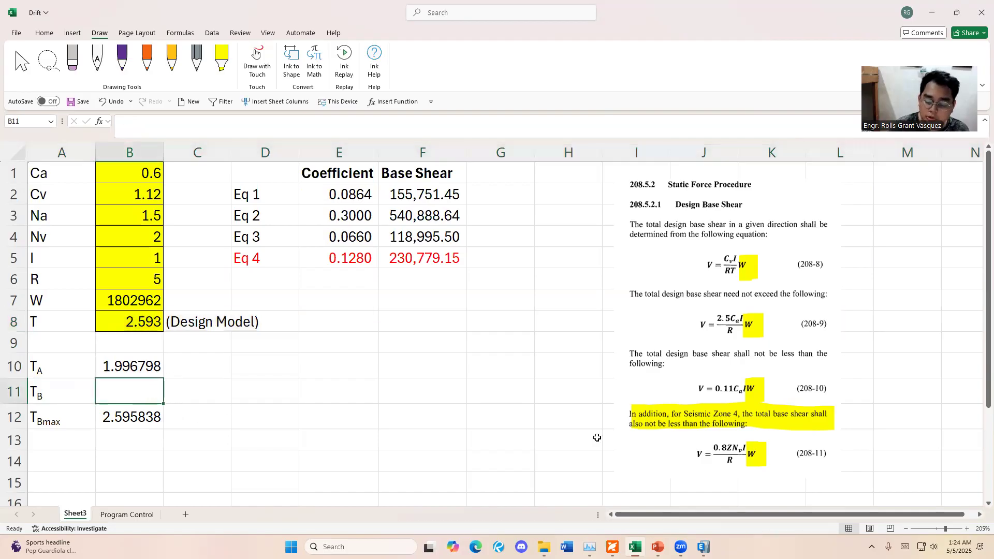
{"action": "left_click", "coordinate": [145, 420]}
{"action": "left_click", "coordinate": [106, 392]}
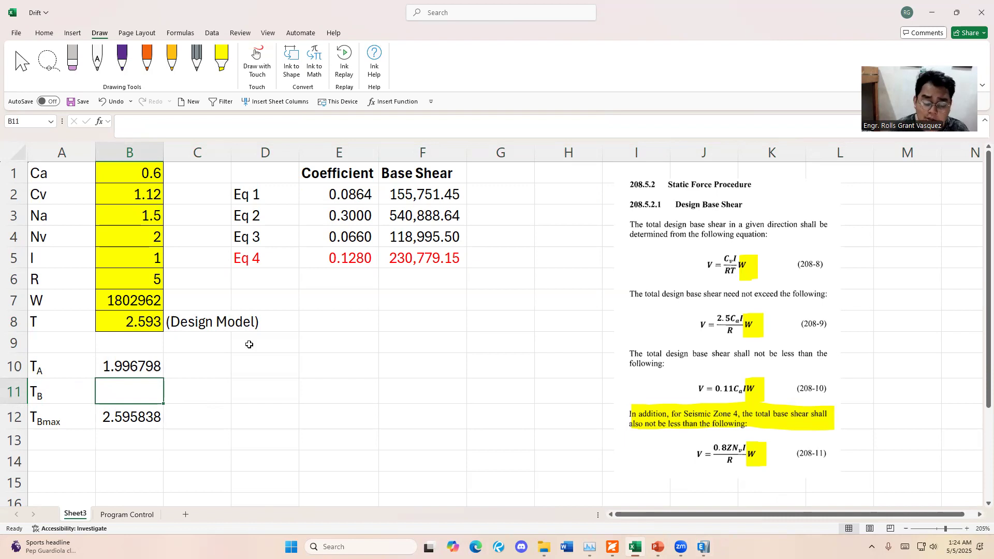
Switch to ETABS and examine the Base Shear values of the auto seismic load patterns in the UBC 97 table
{"action": "left_click", "coordinate": [703, 547]}
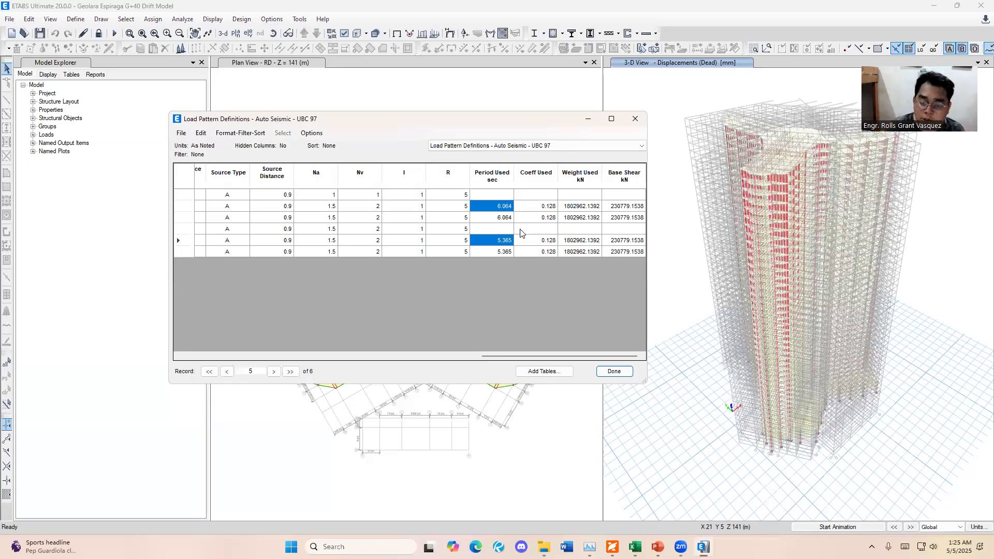
{"action": "left_click_drag", "start_coordinate": [506, 358], "coordinate": [595, 356]}
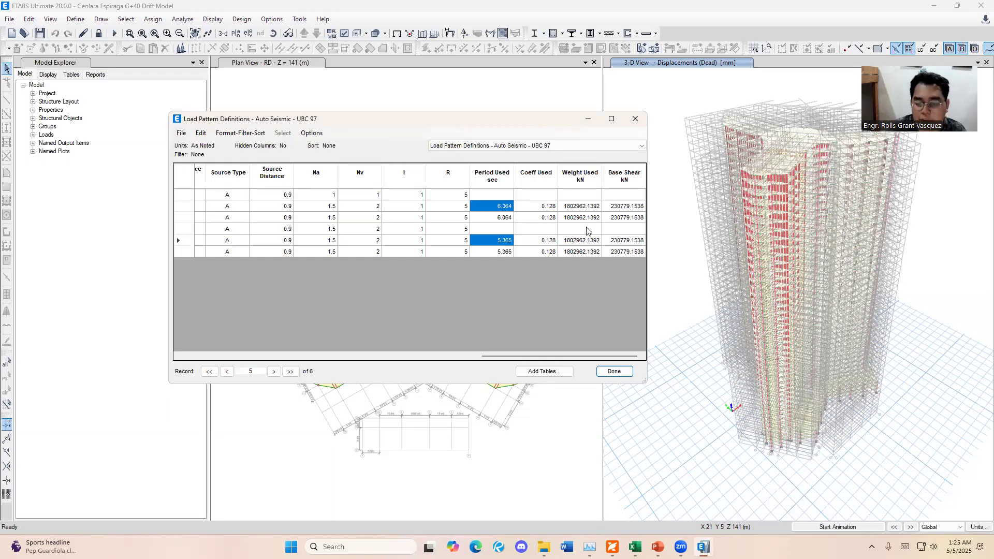
{"action": "left_click", "coordinate": [621, 207]}
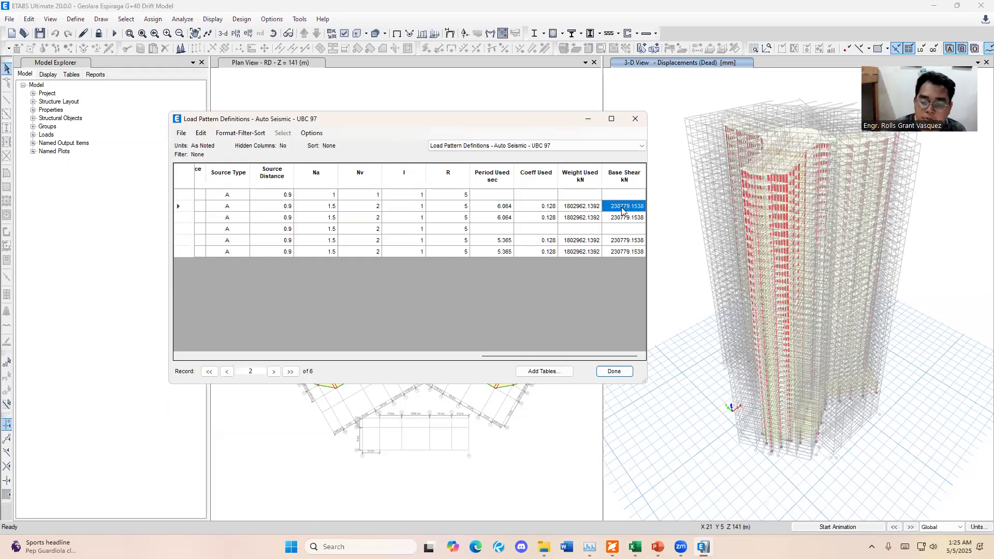
{"action": "left_click", "coordinate": [627, 245], "text": "ctrl"}
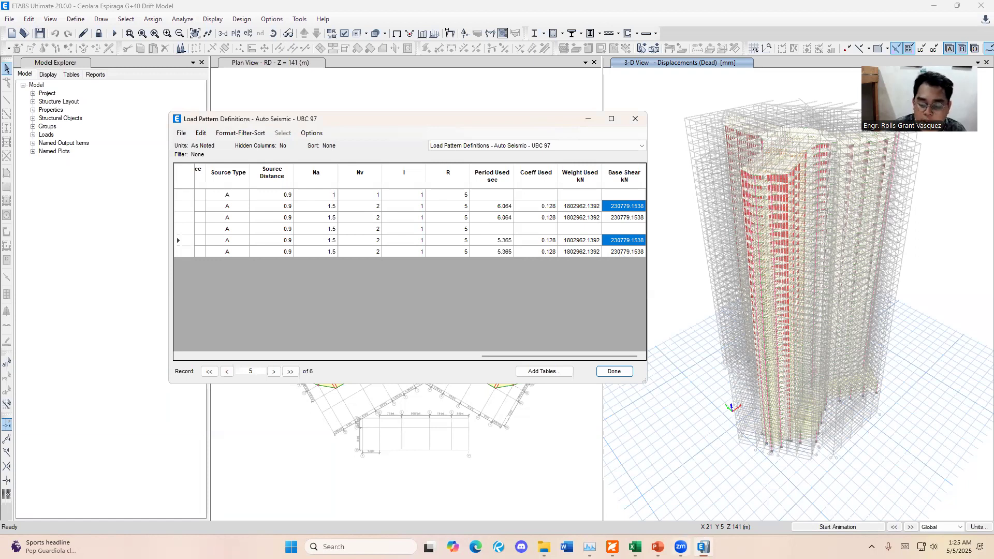
{"action": "left_click", "coordinate": [705, 544]}
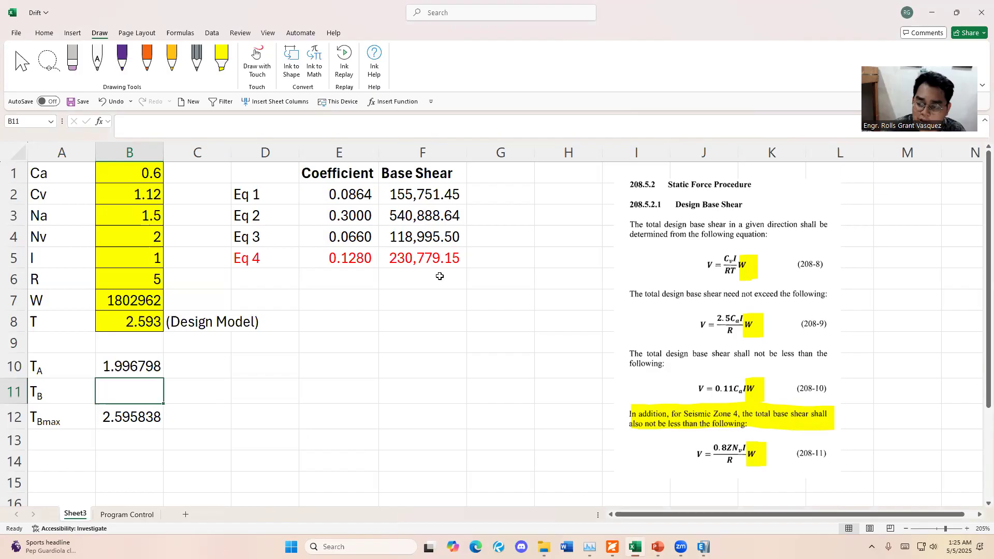
Back in the Excel sheet, label the Eq 4 row "Design model" in bold in cell G5
{"action": "left_click_drag", "start_coordinate": [267, 261], "coordinate": [422, 260]}
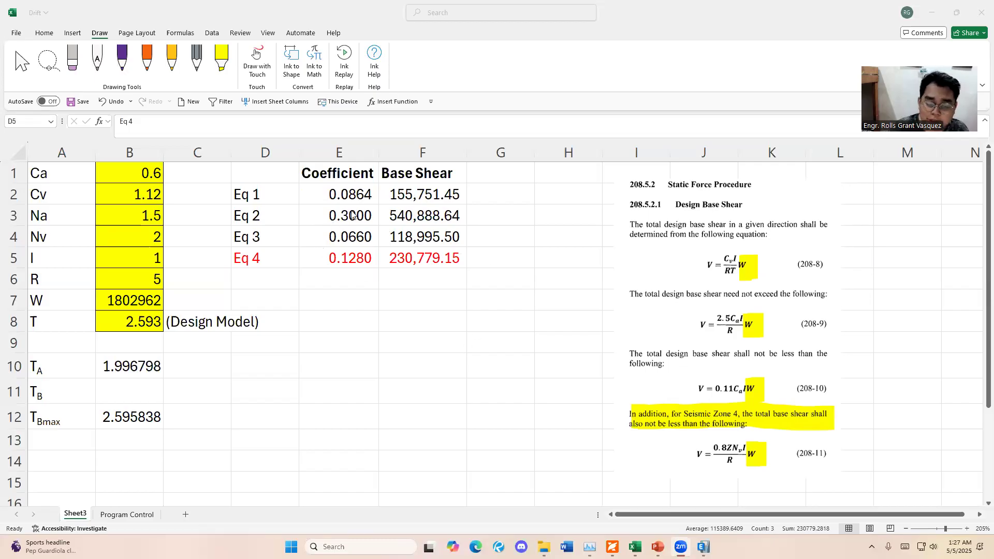
{"action": "left_click", "coordinate": [279, 193]}
{"action": "left_click_drag", "start_coordinate": [274, 192], "coordinate": [415, 189]}
{"action": "left_click", "coordinate": [486, 236]}
{"action": "left_click", "coordinate": [495, 256]}
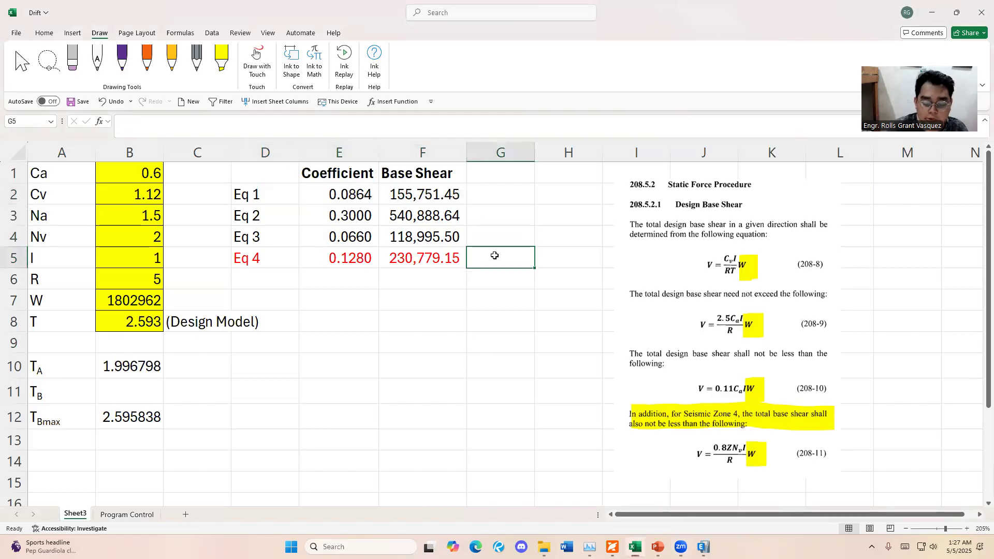
{"action": "type", "text": "Design model"}
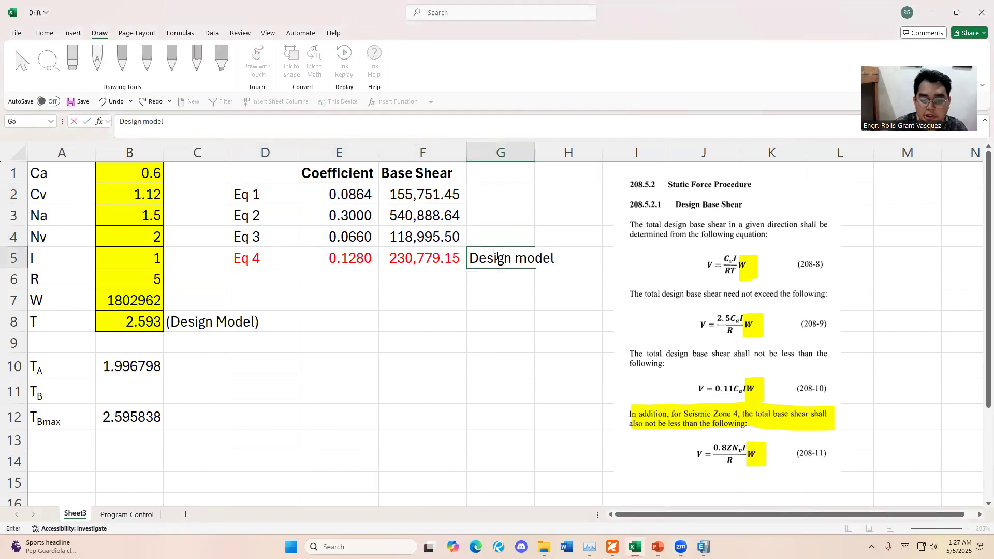
{"action": "key", "text": "Return"}
{"action": "left_click", "coordinate": [495, 256]}
{"action": "key", "text": "ctrl+b"}
Enter the label "Drift Model" in cell G2 beside the Eq 1 base shear
{"action": "left_click", "coordinate": [515, 208]}
{"action": "left_click", "coordinate": [499, 189]}
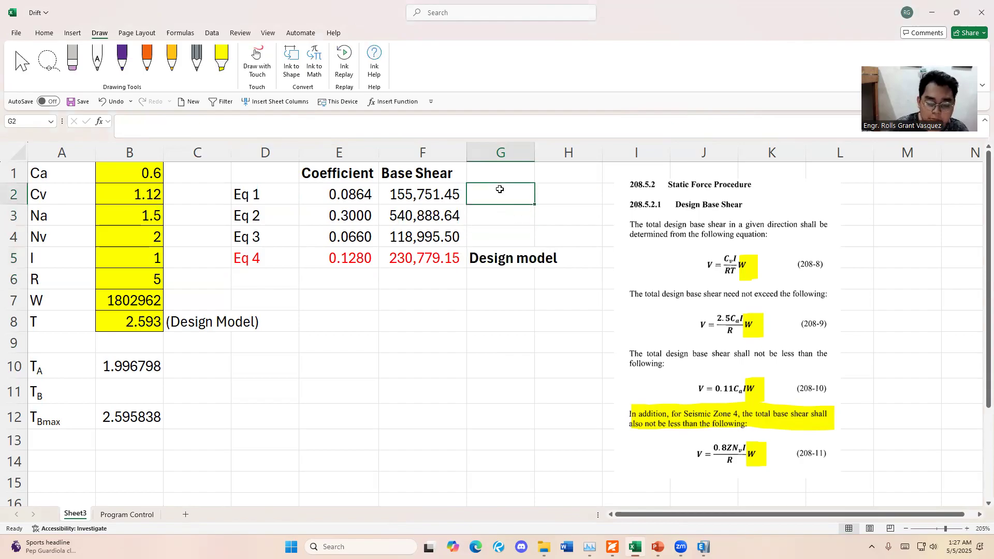
{"action": "type", "text": "Drift Model"}
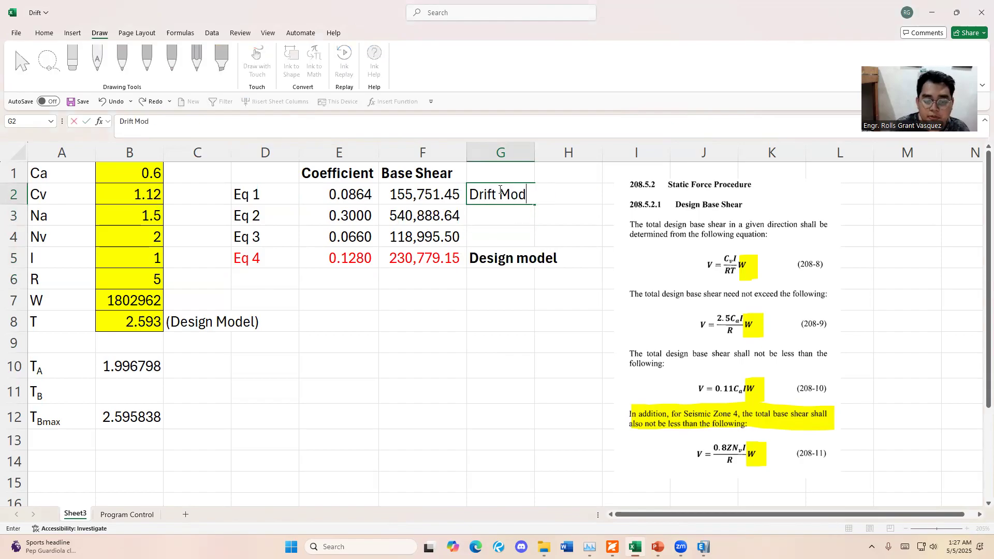
{"action": "key", "text": "Return"}
Set the Eq 1 row D2:F2 in red font and make the "Drift Model" label bold
{"action": "left_click_drag", "start_coordinate": [454, 196], "coordinate": [341, 196]}
{"action": "left_click_drag", "start_coordinate": [241, 204], "coordinate": [425, 196]}
{"action": "left_click", "coordinate": [45, 32]}
{"action": "left_click", "coordinate": [198, 69]}
{"action": "left_click", "coordinate": [519, 201]}
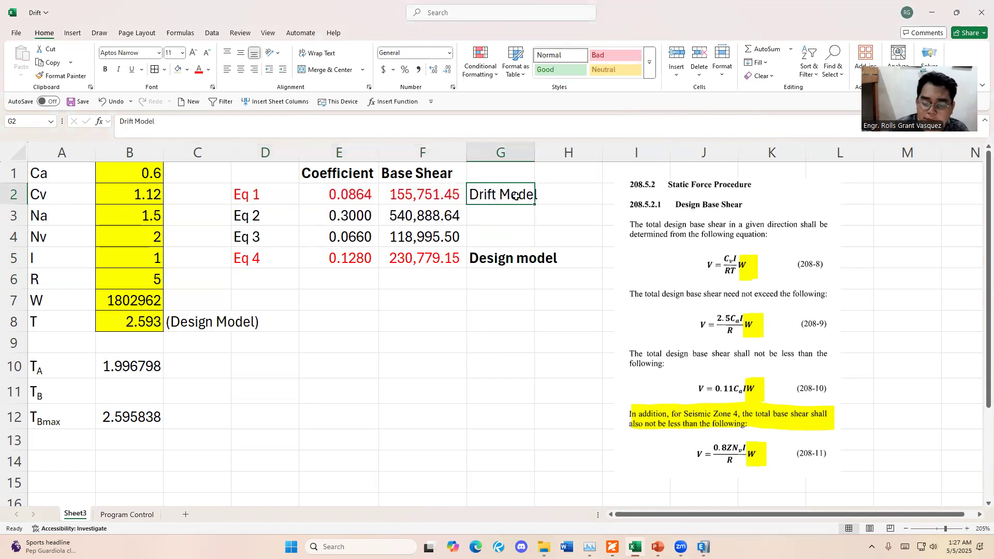
{"action": "key", "text": "ctrl+b"}
Switch to the PowerPoint slide on 208.6.5.2 Limitations, choose the yellow highlighter and delete all ink on the slide
{"action": "key", "text": "alt+Tab"}
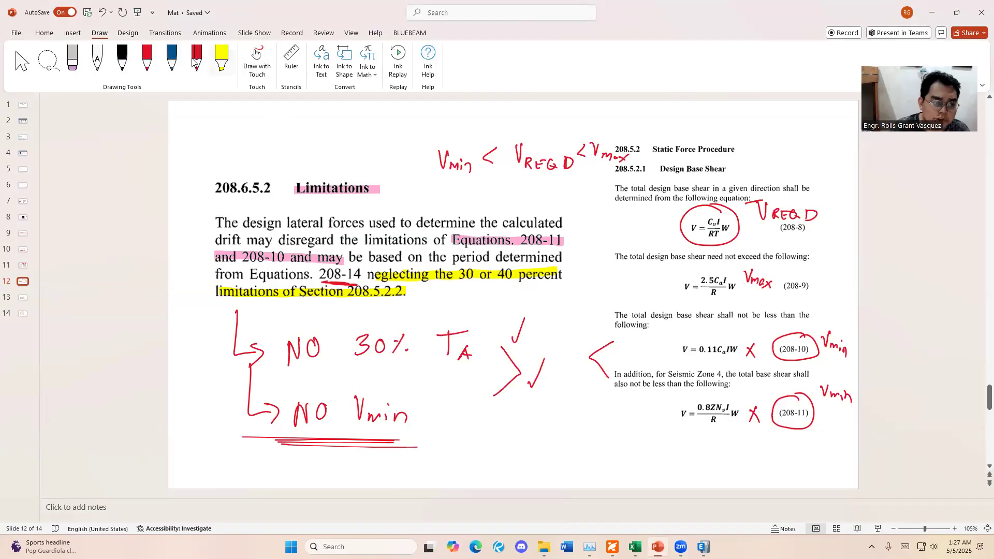
{"action": "left_click", "coordinate": [323, 33]}
{"action": "left_click", "coordinate": [418, 72]}
{"action": "left_click", "coordinate": [438, 90]}
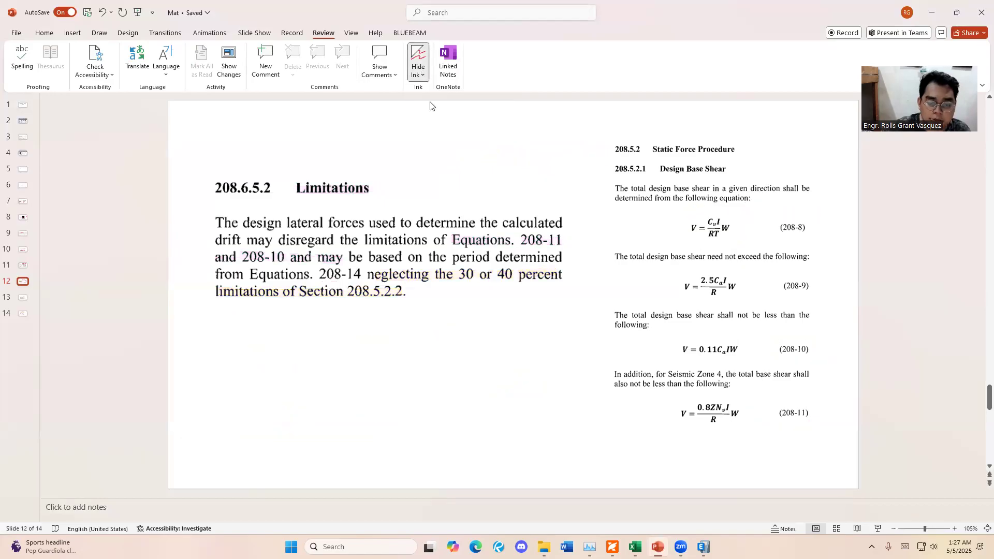
{"action": "left_click", "coordinate": [99, 33]}
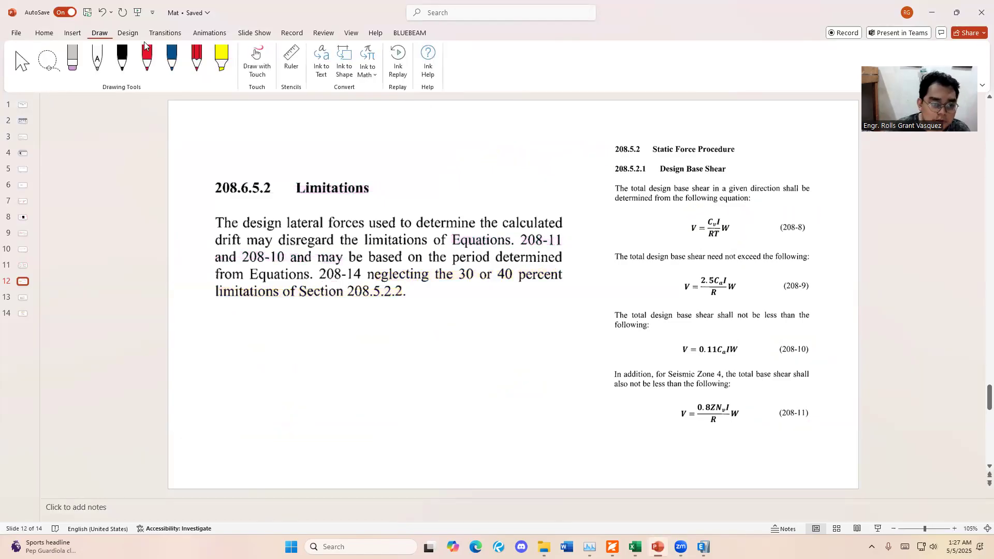
{"action": "left_click", "coordinate": [220, 58]}
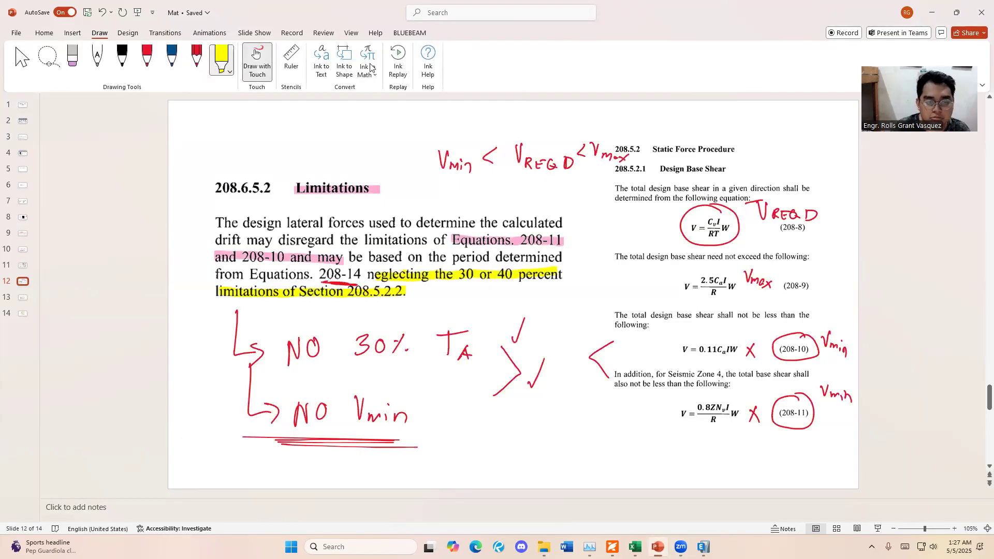
{"action": "left_click", "coordinate": [333, 33]}
{"action": "left_click", "coordinate": [418, 73]}
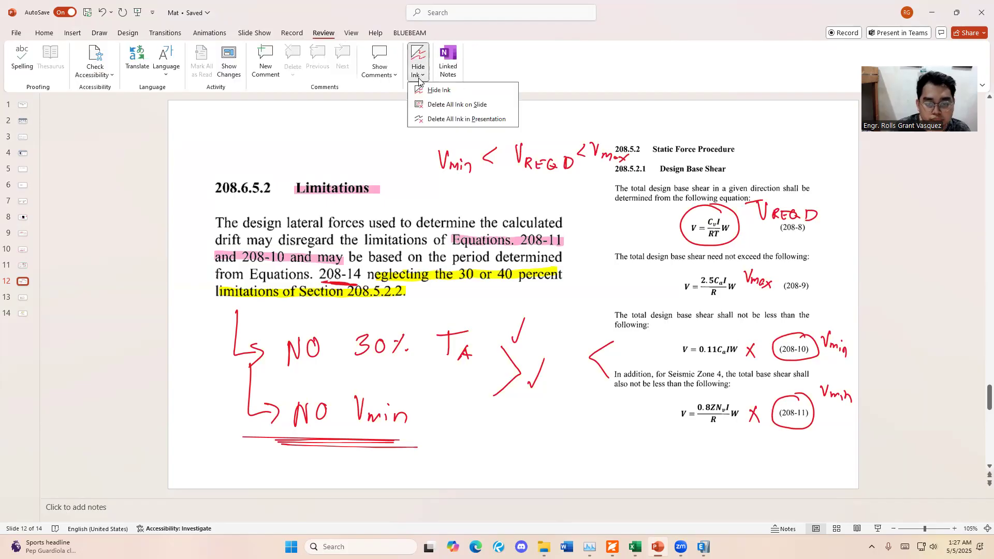
{"action": "left_click", "coordinate": [457, 105]}
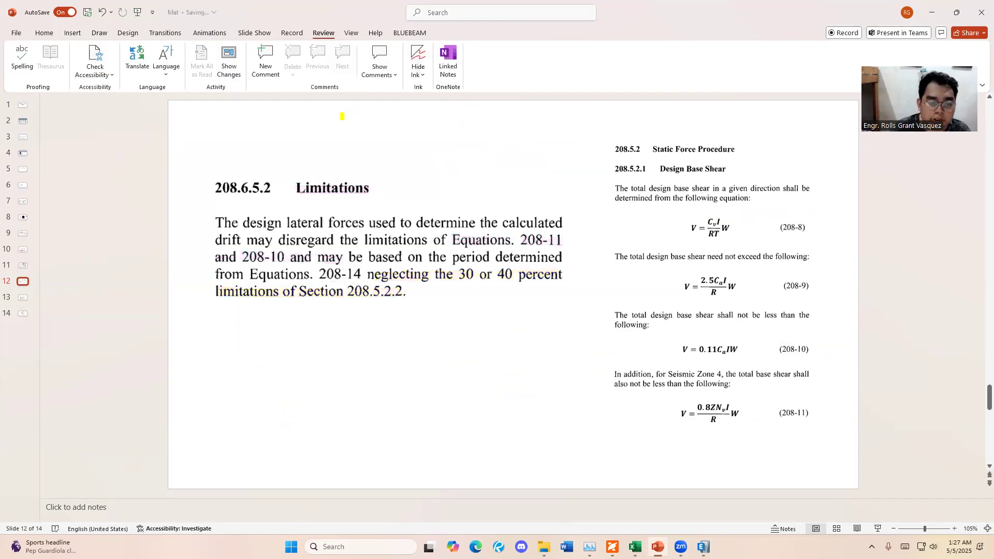
Highlight the Limitations text in yellow from "The design lateral forces" through "208-10"
{"action": "left_click_drag", "start_coordinate": [216, 222], "coordinate": [556, 223]}
{"action": "left_click_drag", "start_coordinate": [215, 240], "coordinate": [553, 234]}
{"action": "left_click_drag", "start_coordinate": [216, 254], "coordinate": [273, 256]}
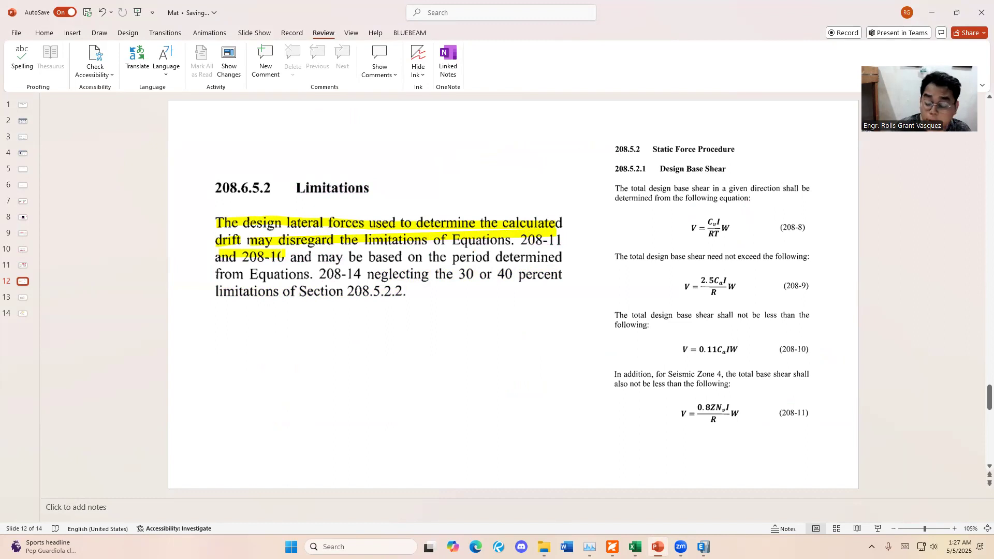
Highlight the minimum base shear equations 208-10 and 208-11 and their equation numbers in yellow
{"action": "left_click_drag", "start_coordinate": [806, 350], "coordinate": [781, 350]}
{"action": "left_click_drag", "start_coordinate": [808, 410], "coordinate": [771, 407]}
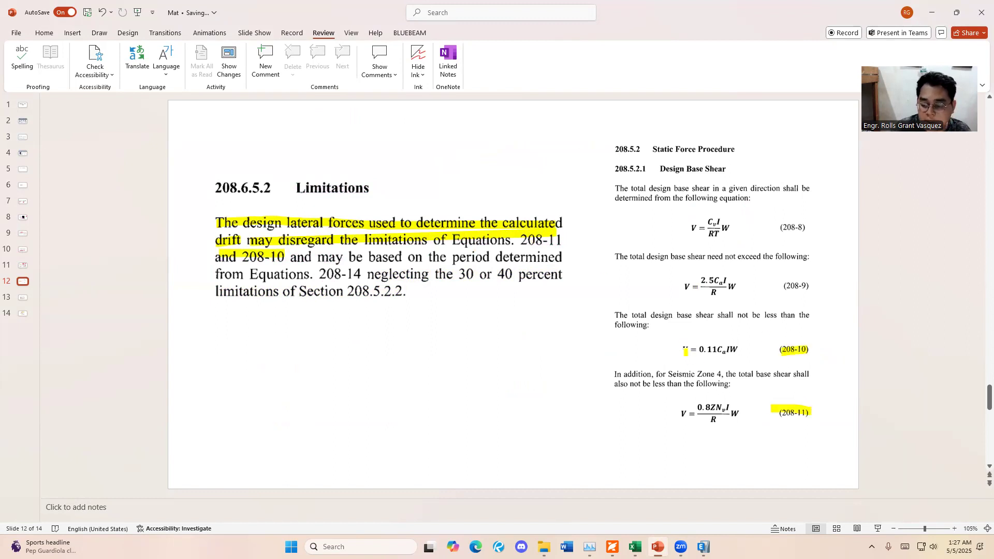
{"action": "left_click_drag", "start_coordinate": [684, 349], "coordinate": [746, 343]}
{"action": "left_click_drag", "start_coordinate": [755, 409], "coordinate": [675, 409]}
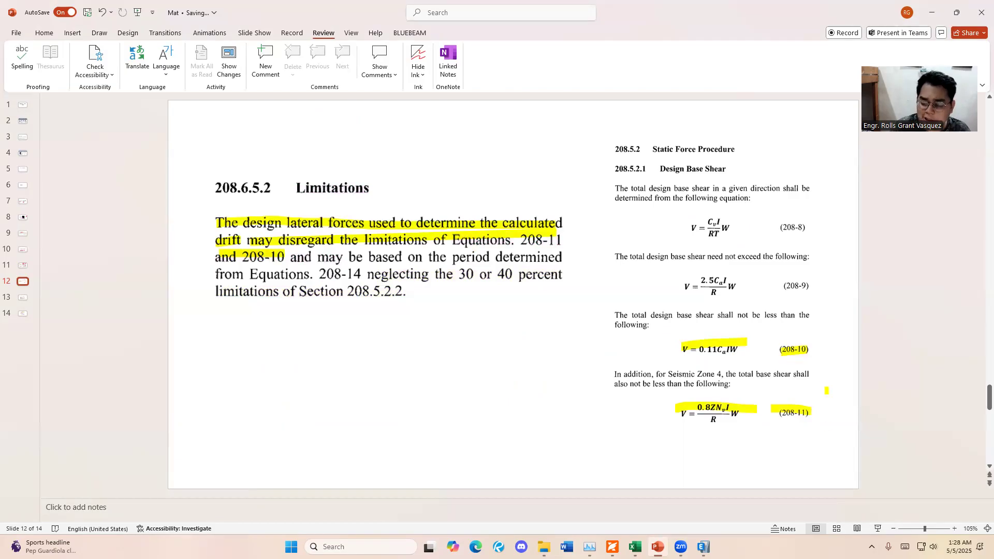
Compare the Eq 4 base shear in the Excel sheet with the Base Shear values in the ETABS auto seismic table
{"action": "key", "text": "alt+Tab"}
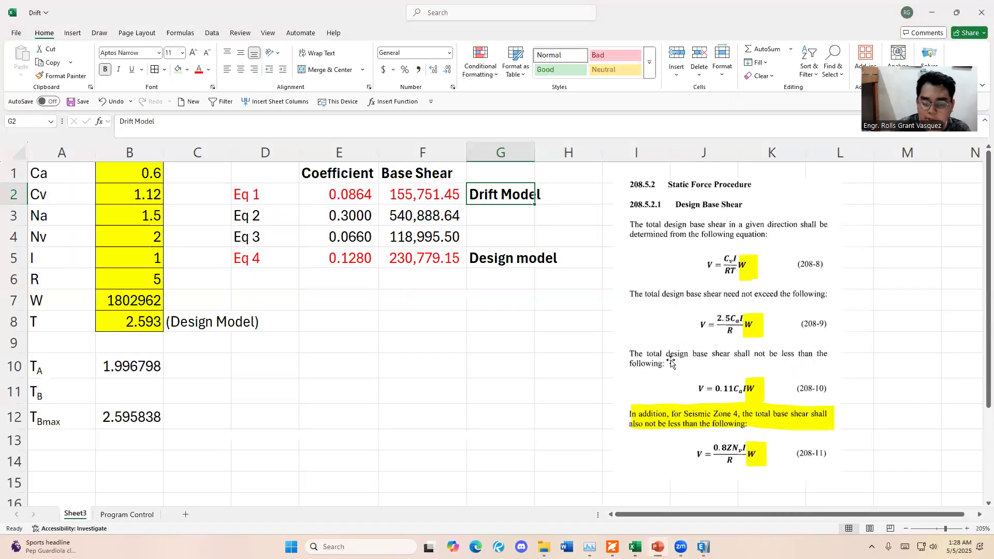
{"action": "left_click", "coordinate": [396, 265]}
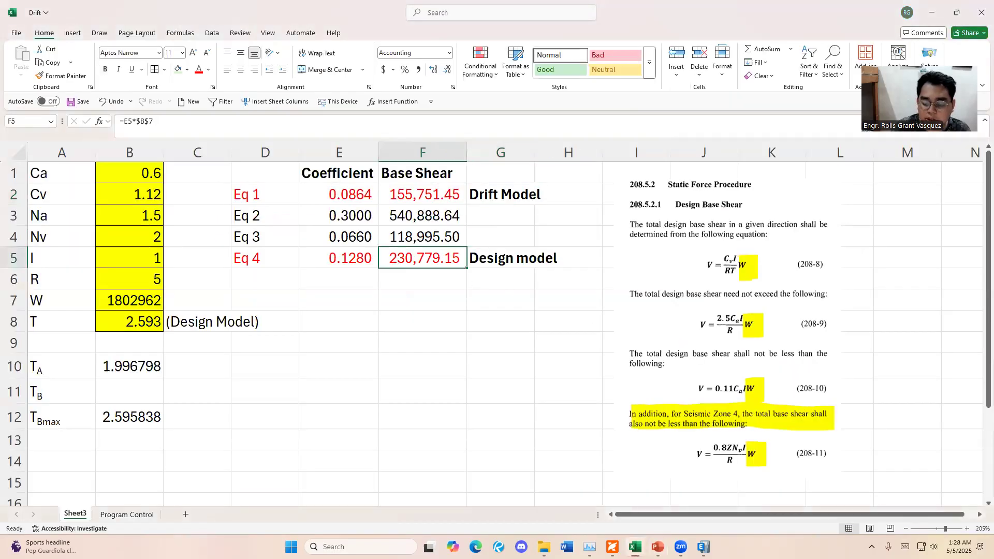
{"action": "key", "text": "alt+Tab"}
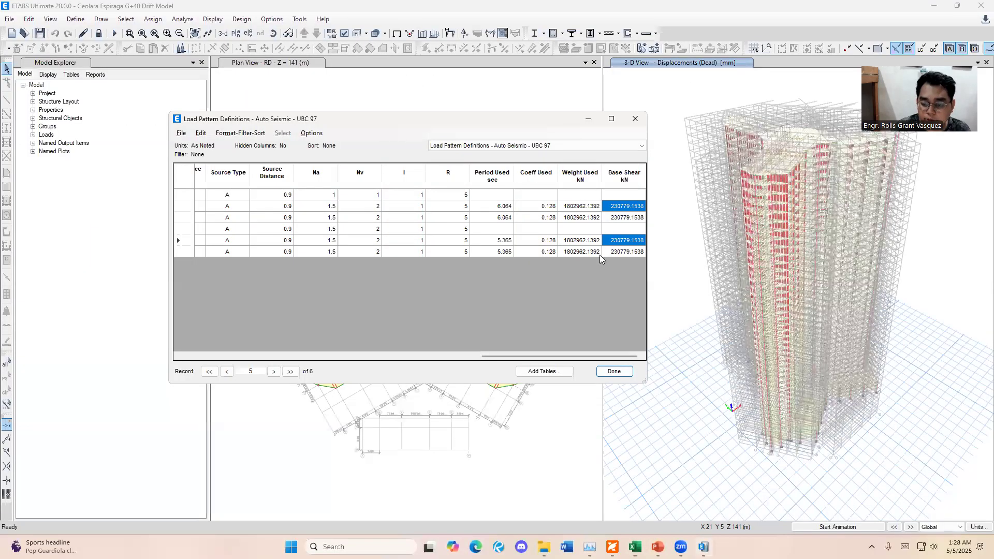
{"action": "left_click", "coordinate": [625, 208]}
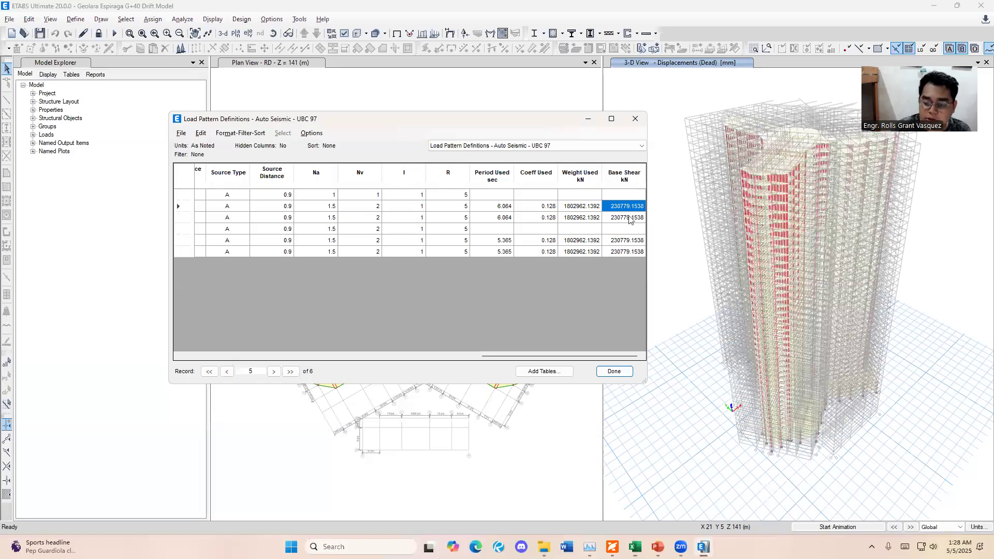
{"action": "left_click", "coordinate": [622, 241]}
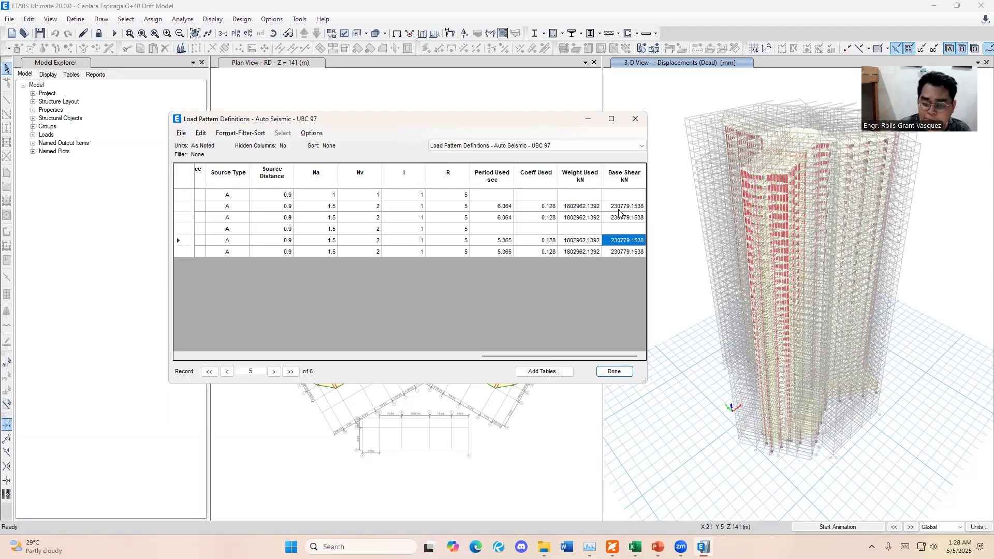
Return to Excel and fill the Eq 1 row, D2:F2, with light green
{"action": "key", "text": "alt+Tab"}
{"action": "left_click_drag", "start_coordinate": [341, 194], "coordinate": [424, 196]}
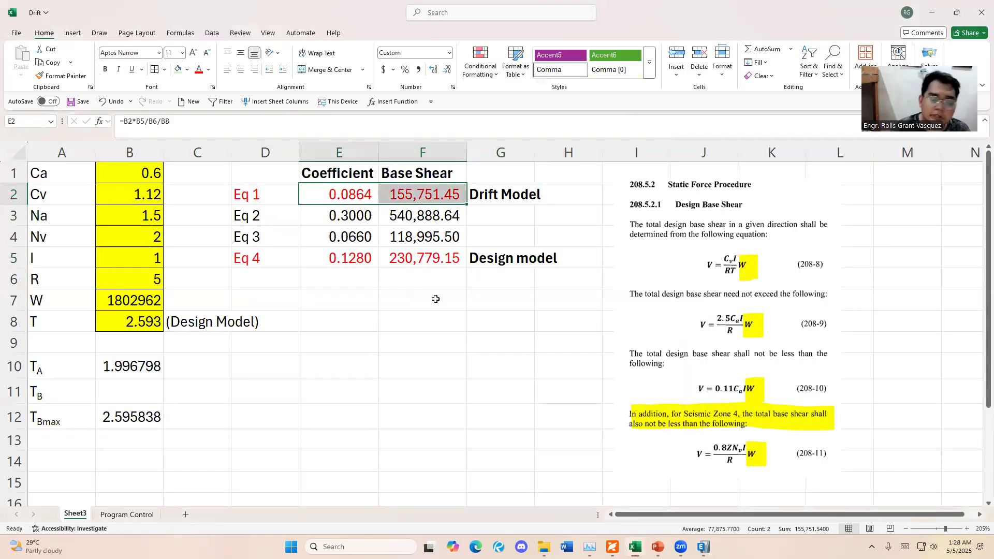
{"action": "left_click_drag", "start_coordinate": [263, 195], "coordinate": [417, 200]}
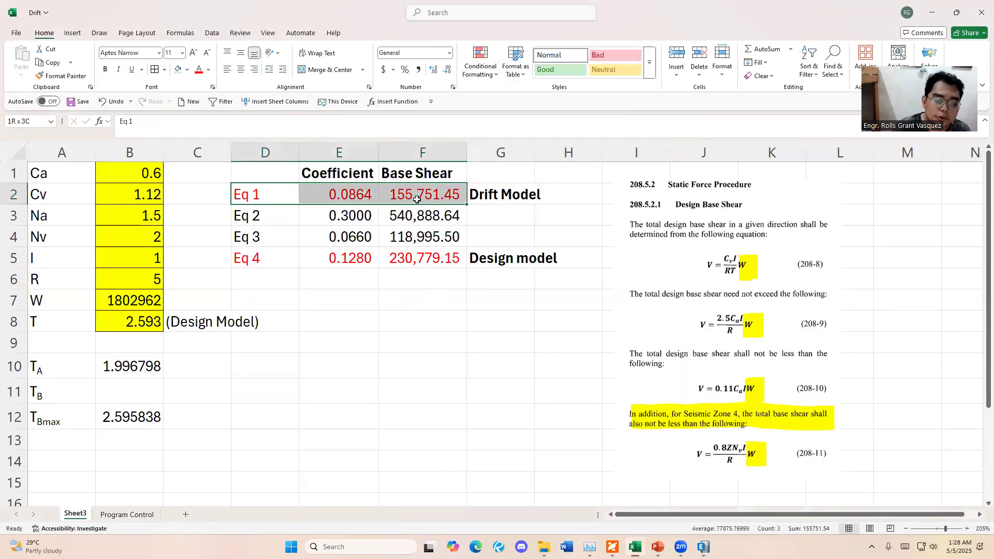
{"action": "left_click", "coordinate": [186, 69]}
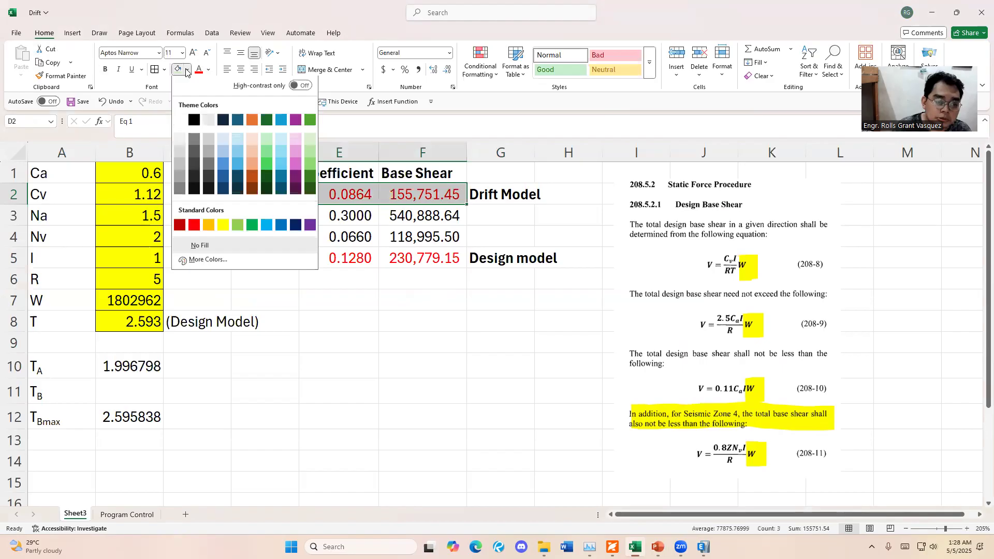
{"action": "left_click", "coordinate": [265, 144]}
{"action": "left_click", "coordinate": [401, 209]}
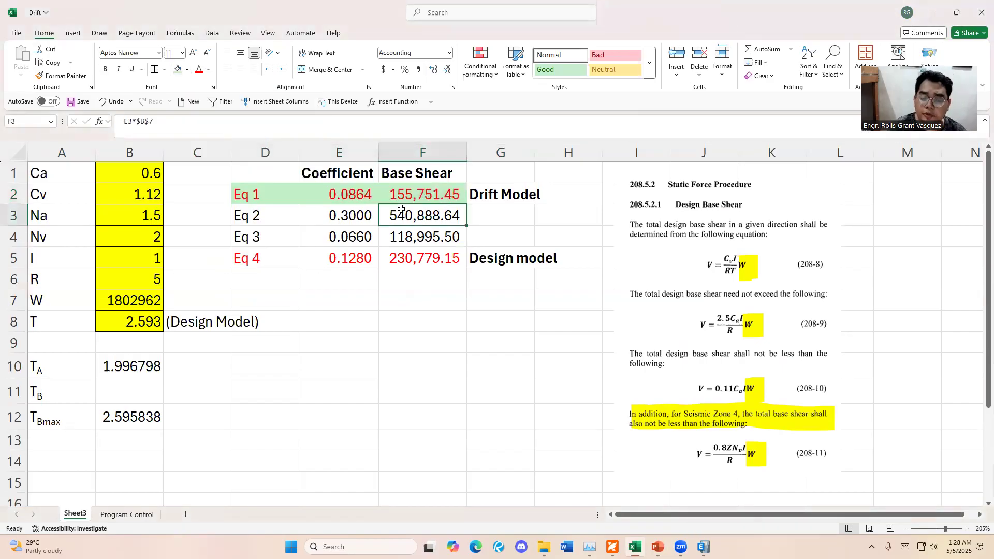
{"action": "left_click", "coordinate": [416, 260]}
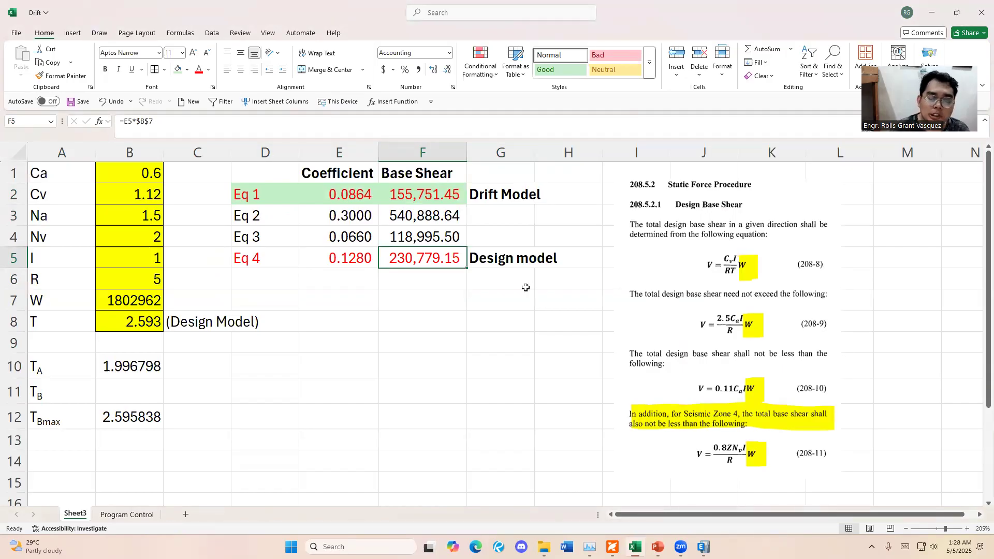
{"action": "left_click", "coordinate": [72, 35]}
{"action": "left_click", "coordinate": [44, 32]}
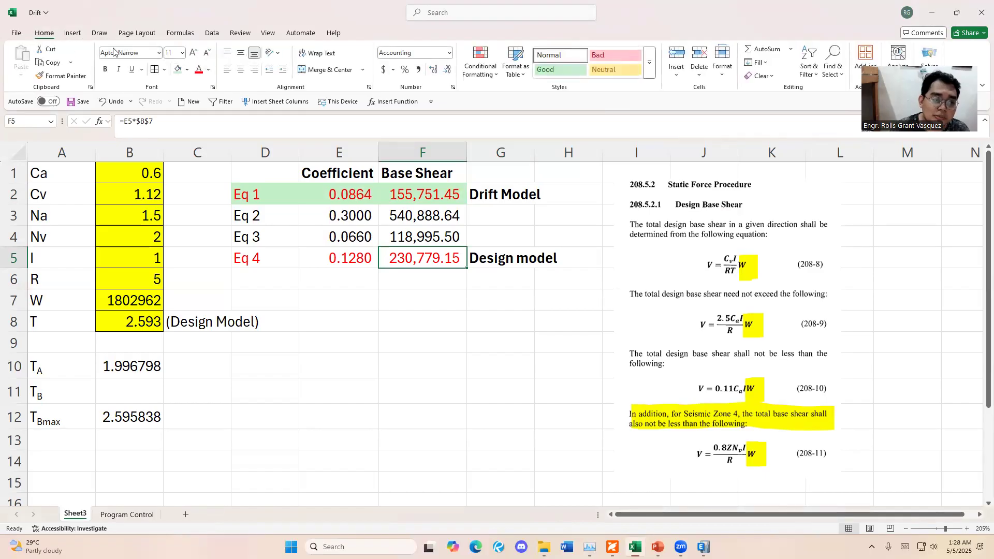
Handwrite the equation V = CvI/RT in purple ink in the empty cells below the base shear table
{"action": "left_click", "coordinate": [99, 34]}
{"action": "left_click", "coordinate": [122, 58]}
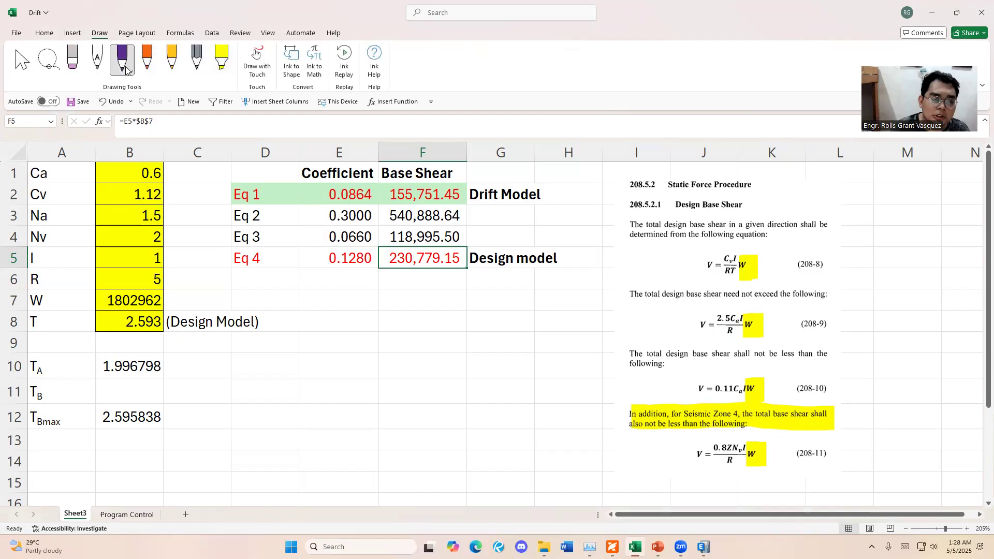
{"action": "left_click_drag", "start_coordinate": [341, 324], "coordinate": [372, 336]}
{"action": "mouse_move", "coordinate": [361, 343]}
{"action": "left_mouse_down"}
{"action": "mouse_move", "coordinate": [420, 349]}
{"action": "mouse_move", "coordinate": [425, 336]}
{"action": "left_mouse_up"}
{"action": "left_click", "coordinate": [437, 344]}
{"action": "left_click_drag", "start_coordinate": [443, 325], "coordinate": [446, 358]}
{"action": "mouse_move", "coordinate": [418, 380]}
{"action": "left_mouse_down"}
{"action": "mouse_move", "coordinate": [419, 400]}
{"action": "mouse_move", "coordinate": [433, 398]}
{"action": "left_mouse_up"}
{"action": "left_click_drag", "start_coordinate": [441, 386], "coordinate": [441, 399]}
{"action": "left_click_drag", "start_coordinate": [436, 388], "coordinate": [452, 385]}
Annotate the handwritten I with a purple ink note SF = EQ1/EQ4 and circle the Eq 1 and Eq 4 base shears
{"action": "mouse_move", "coordinate": [458, 330]}
{"action": "left_mouse_down"}
{"action": "mouse_move", "coordinate": [449, 316]}
{"action": "mouse_move", "coordinate": [515, 302]}
{"action": "left_mouse_up"}
{"action": "left_click_drag", "start_coordinate": [526, 296], "coordinate": [519, 311]}
{"action": "left_click_drag", "start_coordinate": [538, 299], "coordinate": [538, 313]}
{"action": "left_click", "coordinate": [545, 297]}
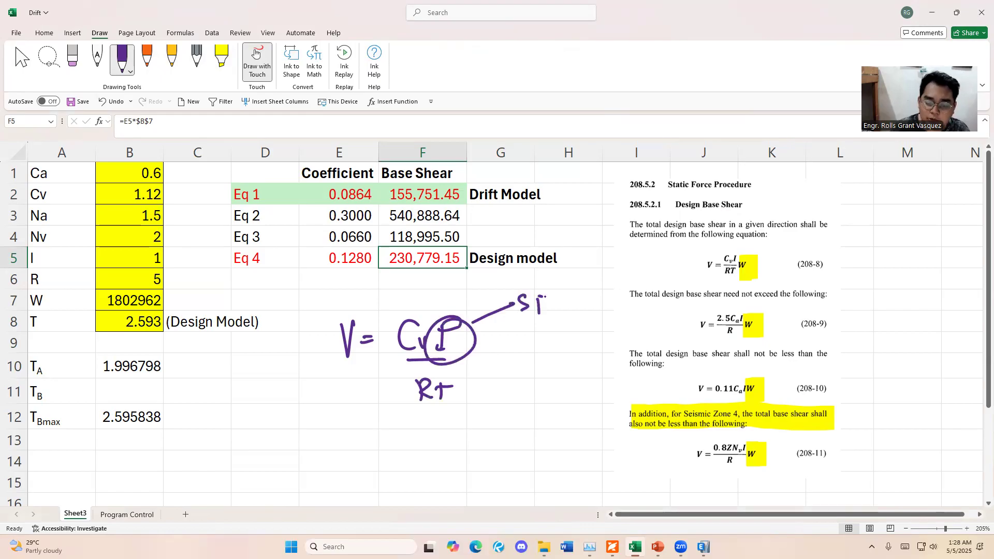
{"action": "mouse_move", "coordinate": [588, 290]}
{"action": "left_mouse_down"}
{"action": "mouse_move", "coordinate": [587, 311]}
{"action": "mouse_move", "coordinate": [602, 292]}
{"action": "left_mouse_up"}
{"action": "left_click_drag", "start_coordinate": [589, 303], "coordinate": [606, 307]}
{"action": "left_click_drag", "start_coordinate": [613, 301], "coordinate": [626, 304]}
{"action": "mouse_move", "coordinate": [589, 317]}
{"action": "left_mouse_down"}
{"action": "mouse_move", "coordinate": [632, 318]}
{"action": "mouse_move", "coordinate": [605, 347]}
{"action": "mouse_move", "coordinate": [619, 336]}
{"action": "left_mouse_up"}
{"action": "mouse_move", "coordinate": [629, 332]}
{"action": "left_mouse_down"}
{"action": "mouse_move", "coordinate": [627, 348]}
{"action": "mouse_move", "coordinate": [661, 338]}
{"action": "left_mouse_up"}
{"action": "left_click", "coordinate": [652, 329]}
{"action": "left_click_drag", "start_coordinate": [658, 327], "coordinate": [661, 349]}
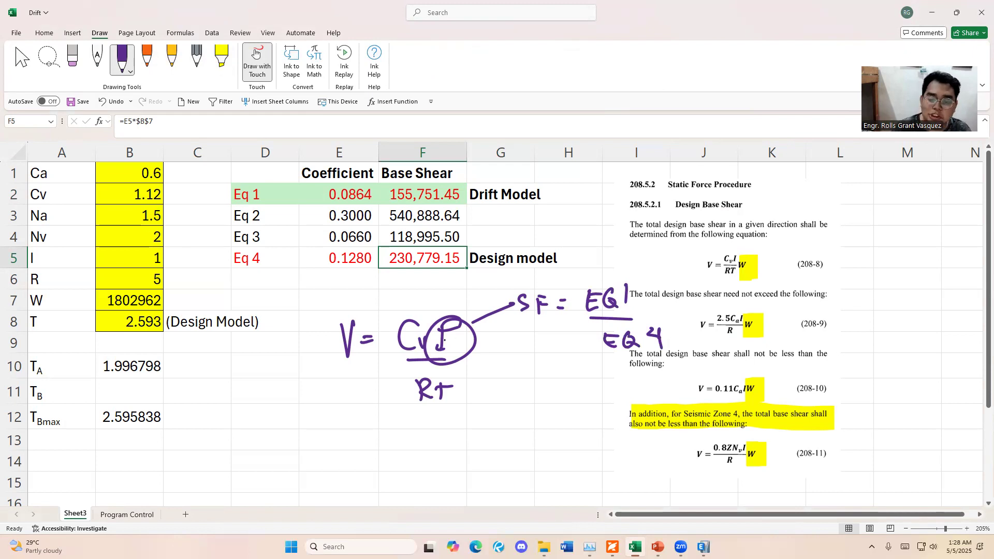
{"action": "mouse_move", "coordinate": [460, 181]}
{"action": "left_mouse_down"}
{"action": "mouse_move", "coordinate": [416, 180]}
{"action": "mouse_move", "coordinate": [462, 197]}
{"action": "left_mouse_up"}
{"action": "mouse_move", "coordinate": [441, 230]}
{"action": "left_mouse_down"}
{"action": "mouse_move", "coordinate": [396, 259]}
{"action": "mouse_move", "coordinate": [457, 237]}
{"action": "left_mouse_up"}
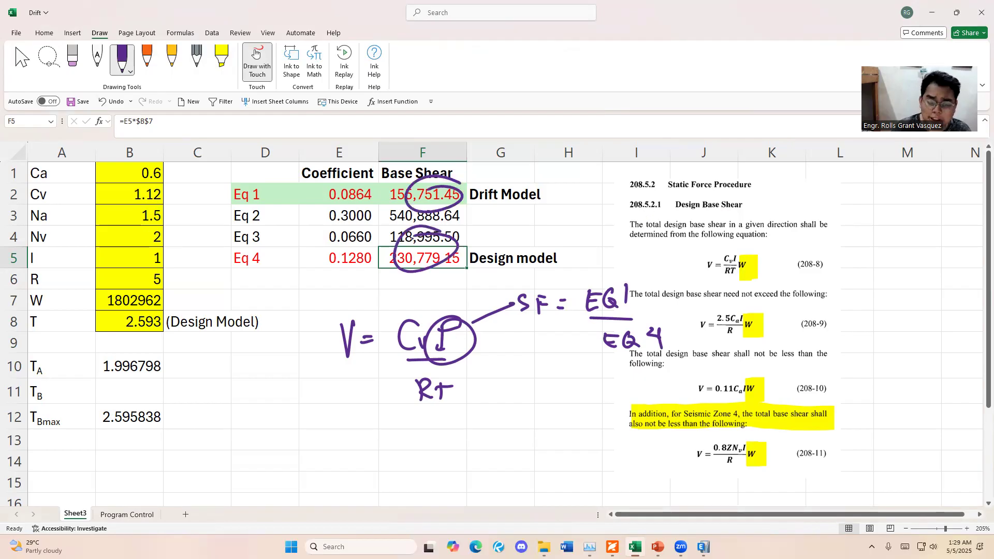
Undo all the purple ink annotations on the sheet
{"action": "key", "text": "ctrl+z"}
{"action": "key", "text": "ctrl+z"}
{"action": "key", "text": "ctrl+z"}
{"action": "key", "text": "ctrl+z"}
{"action": "key", "text": "ctrl+z"}
{"action": "key", "text": "ctrl+z"}
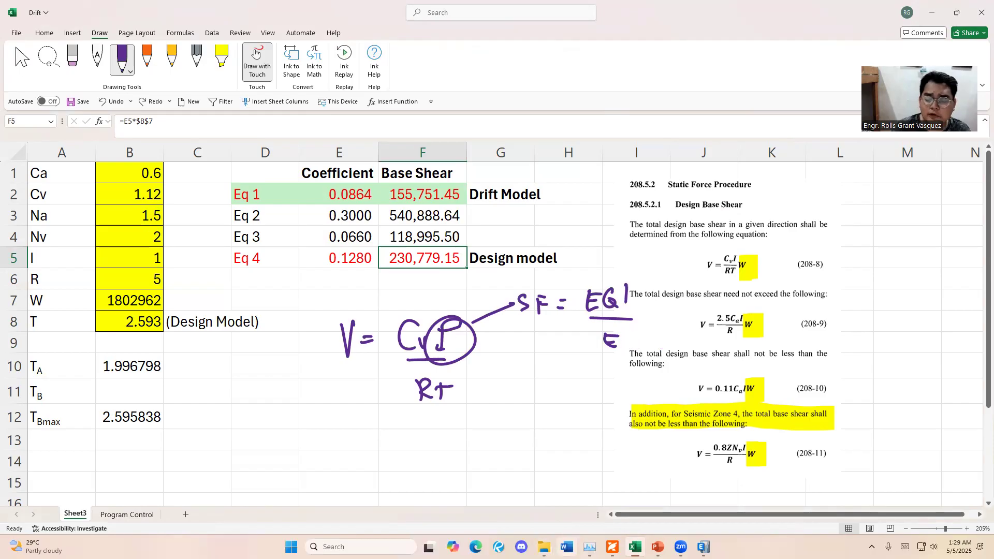
{"action": "key", "text": "ctrl+z"}
{"action": "key", "text": "ctrl+z"}
{"action": "key", "text": "ctrl+z"}
{"action": "key", "text": "ctrl+z"}
{"action": "key", "text": "ctrl+z"}
{"action": "key", "text": "ctrl+z"}
{"action": "key", "text": "ctrl+z"}
{"action": "key", "text": "ctrl+z"}
{"action": "key", "text": "ctrl+z"}
{"action": "key", "text": "ctrl+z"}
{"action": "key", "text": "ctrl+z"}
{"action": "key", "text": "ctrl+z"}
{"action": "key", "text": "ctrl+z"}
{"action": "key", "text": "ctrl+z"}
{"action": "key", "text": "ctrl+z"}
{"action": "key", "text": "ctrl+z"}
{"action": "key", "text": "ctrl+z"}
{"action": "key", "text": "ctrl+z"}
{"action": "key", "text": "ctrl+z"}
{"action": "key", "text": "ctrl+z"}
{"action": "key", "text": "ctrl+z"}
{"action": "key", "text": "ctrl+z"}
{"action": "key", "text": "ctrl+z"}
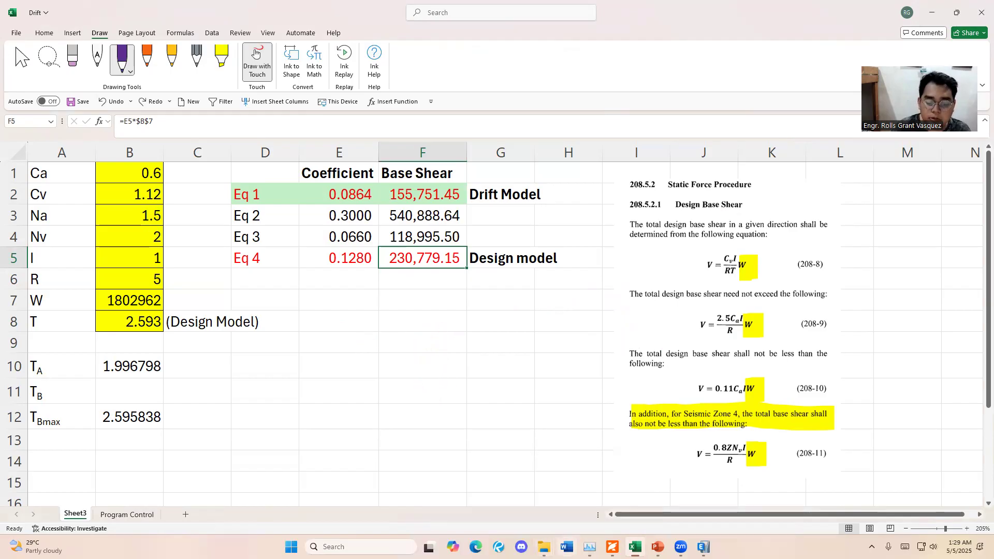
Label cell E8 as I and enter the Eq 1 to Eq 4 base shear ratio =F2/F5 in F8
{"action": "left_click", "coordinate": [321, 324]}
{"action": "type", "text": "I"}
{"action": "key", "text": "alt+Tab"}
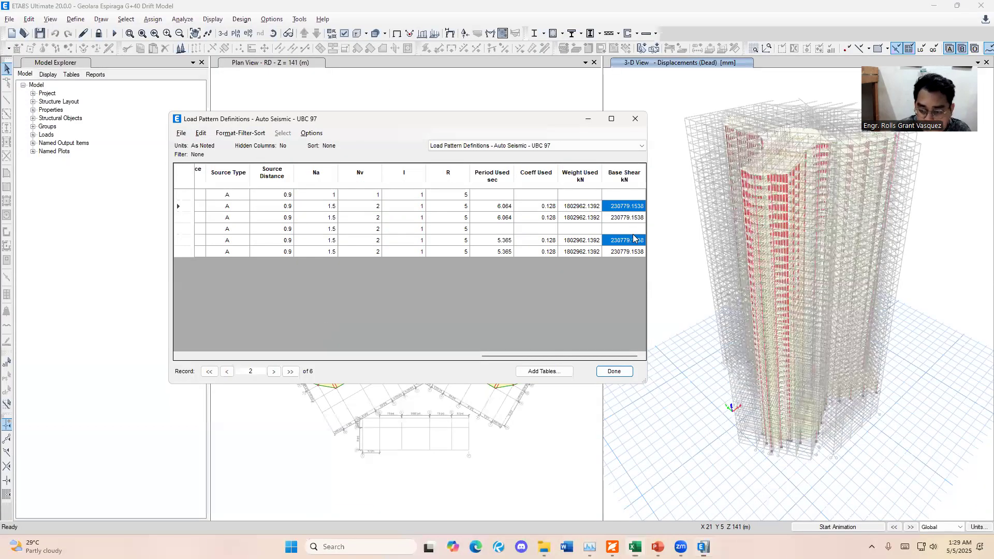
{"action": "key", "text": "alt+Tab"}
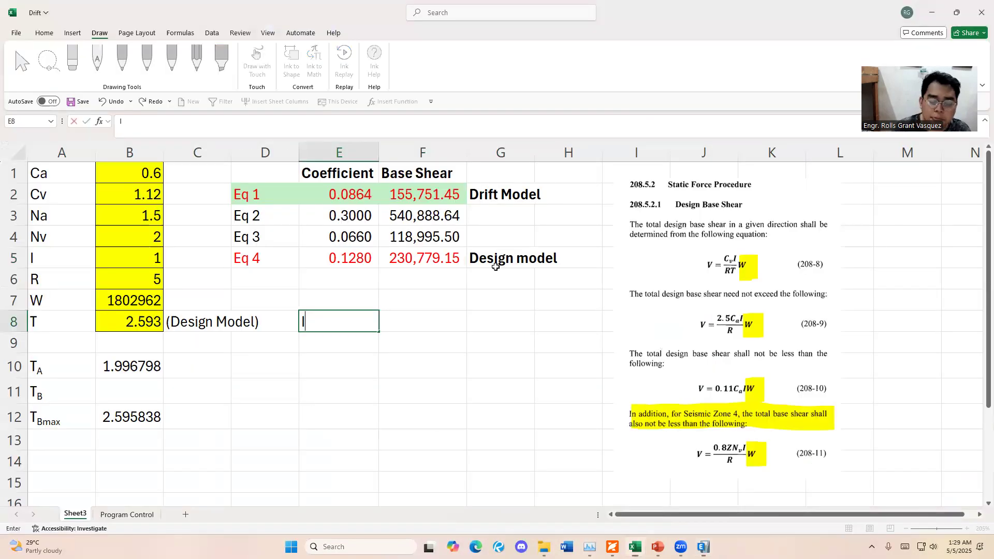
{"action": "left_click", "coordinate": [387, 321]}
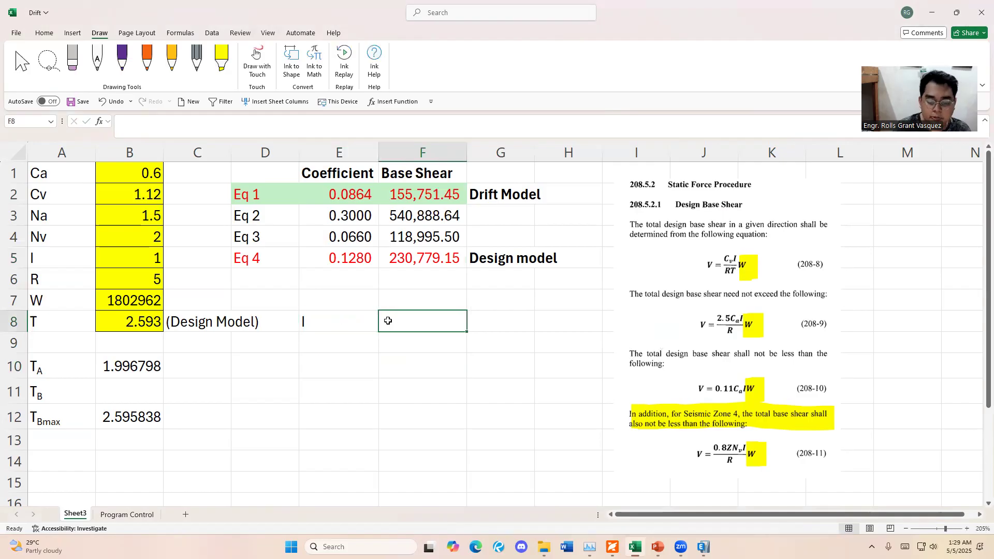
{"action": "type", "text": "="}
{"action": "left_click", "coordinate": [402, 263]}
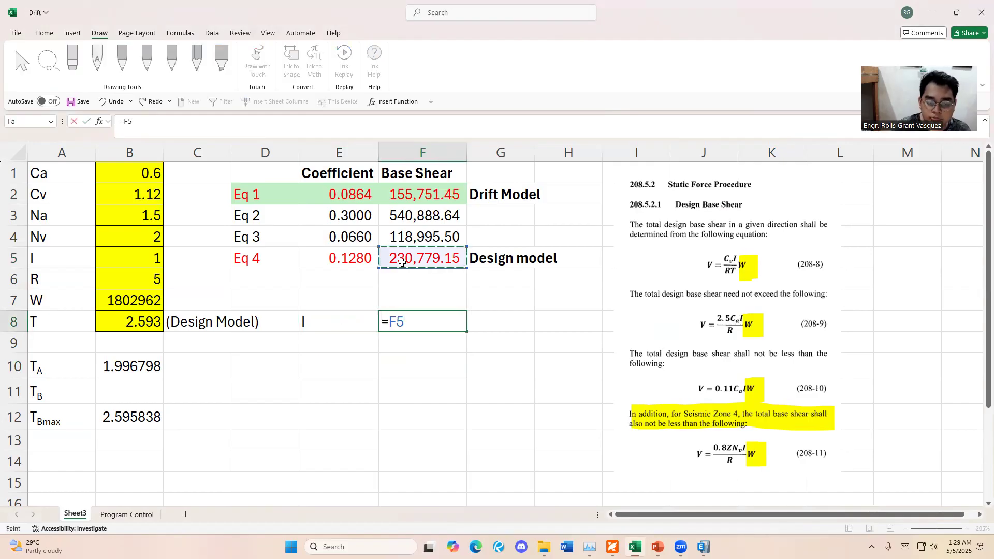
{"action": "left_click", "coordinate": [405, 198]}
{"action": "type", "text": "/"}
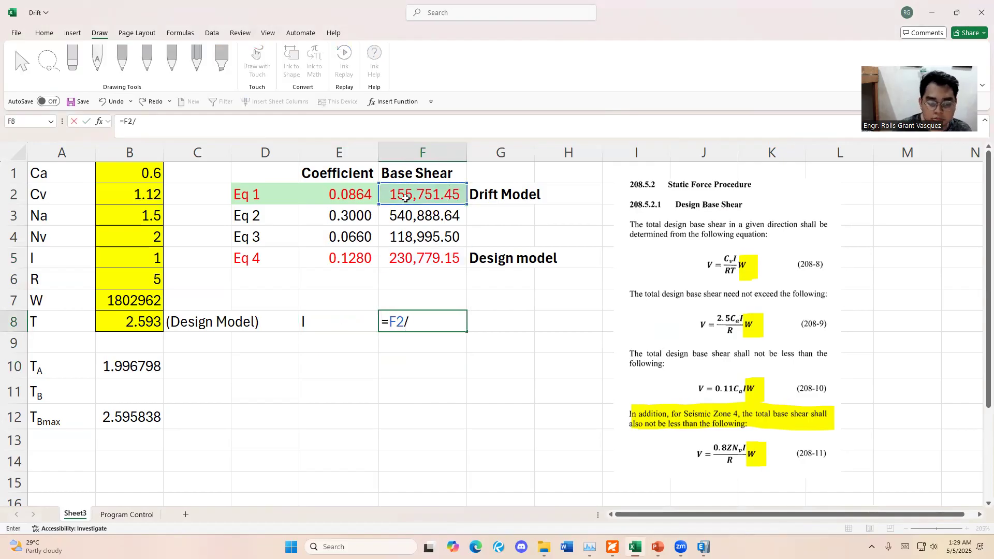
{"action": "left_click", "coordinate": [424, 254]}
{"action": "key", "text": "ctrl+Return"}
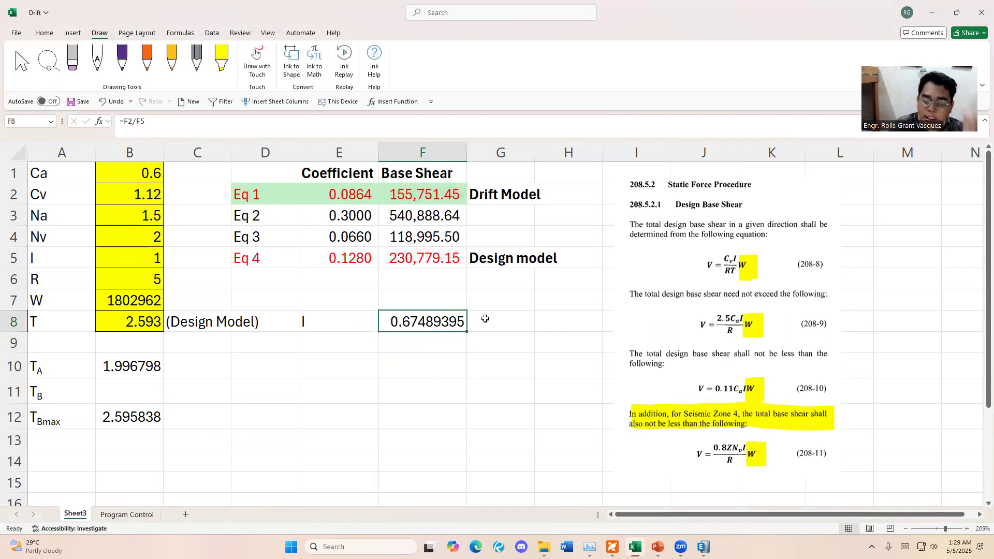
Switch to ETABS, close the auto seismic table and unlock the model, accepting deletion of the analysis results
{"action": "key", "text": "alt+Tab"}
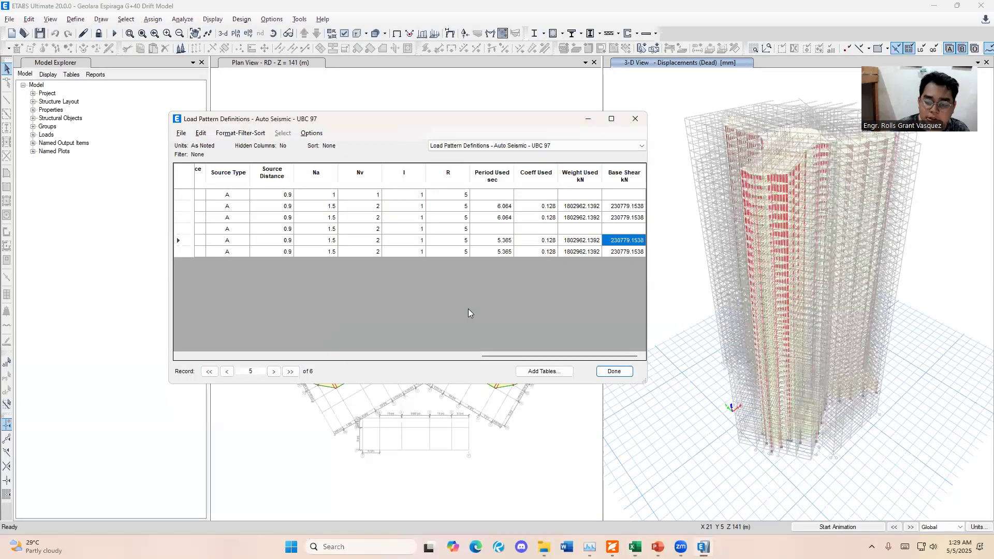
{"action": "left_click", "coordinate": [635, 118]}
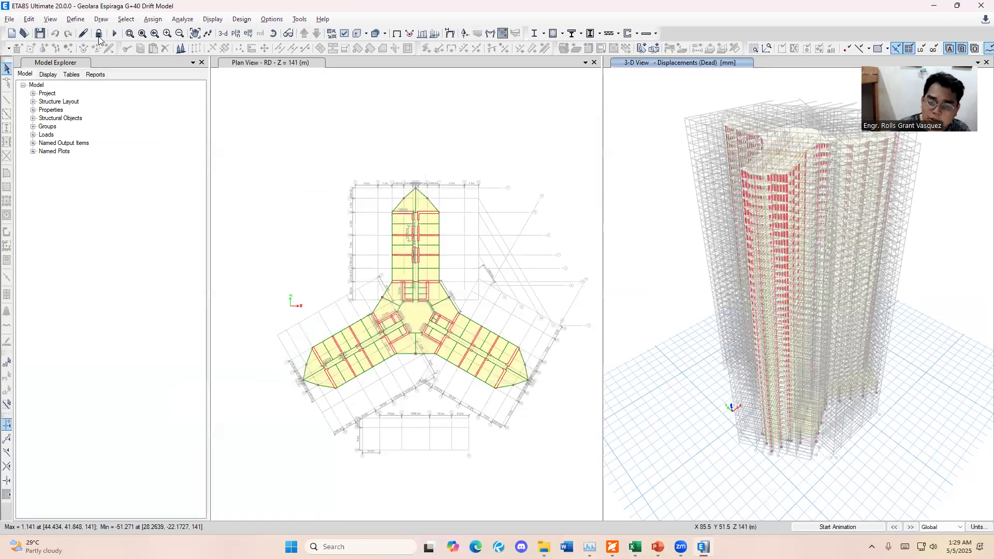
{"action": "left_click", "coordinate": [99, 34]}
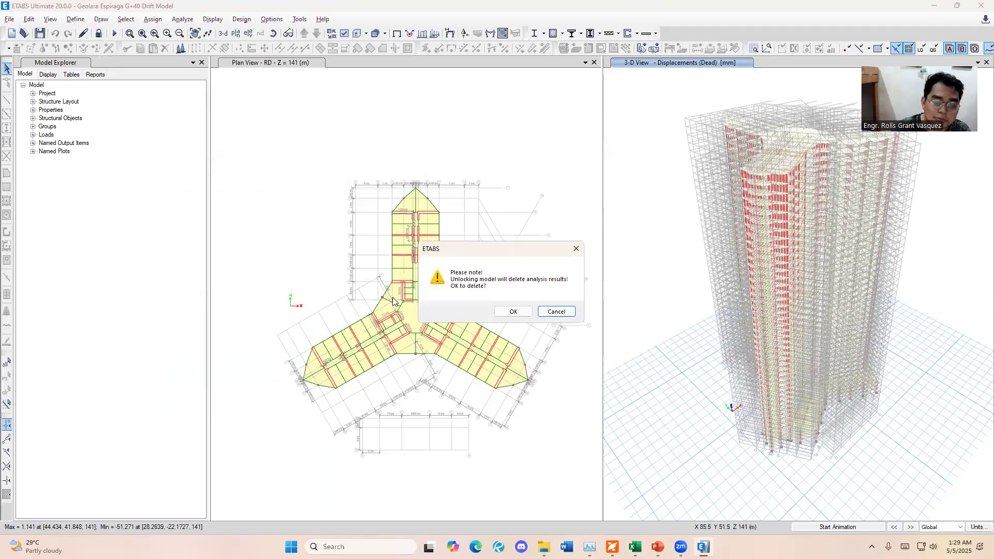
{"action": "left_click", "coordinate": [500, 313]}
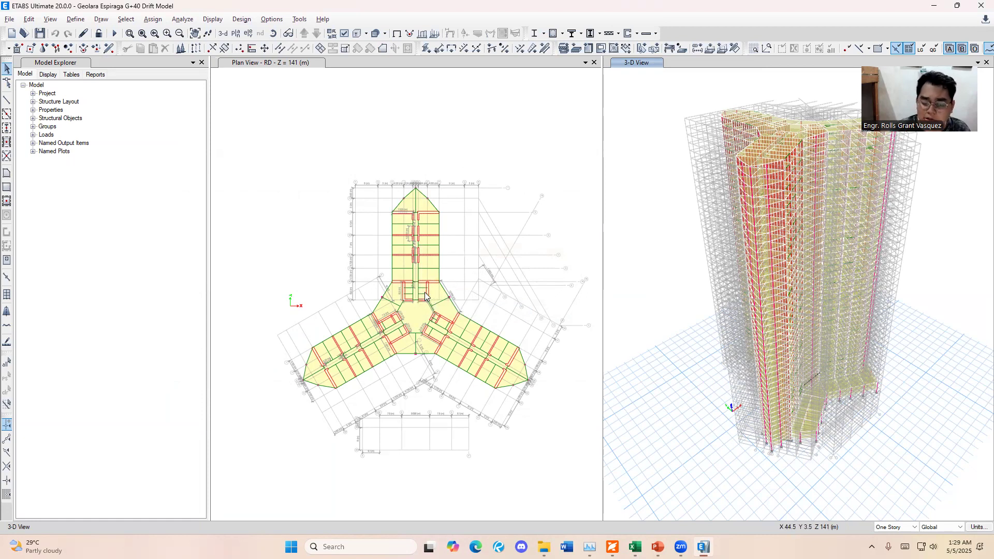
Set the importance factor I of the EQX (DRIFT) UBC 97 load pattern to the Excel ratio, 0.674893945
{"action": "left_click", "coordinate": [76, 19]}
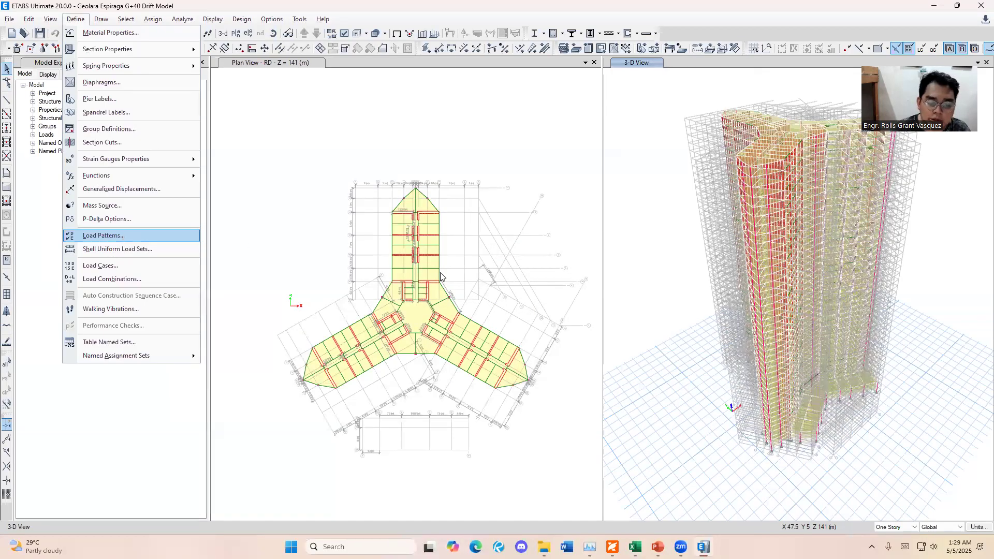
{"action": "left_click", "coordinate": [419, 279]}
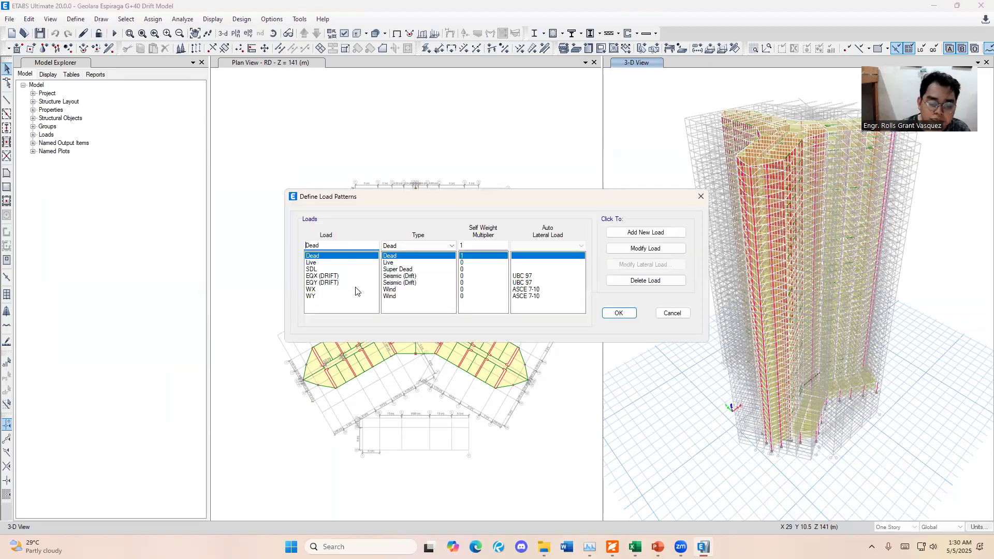
{"action": "left_click", "coordinate": [354, 278]}
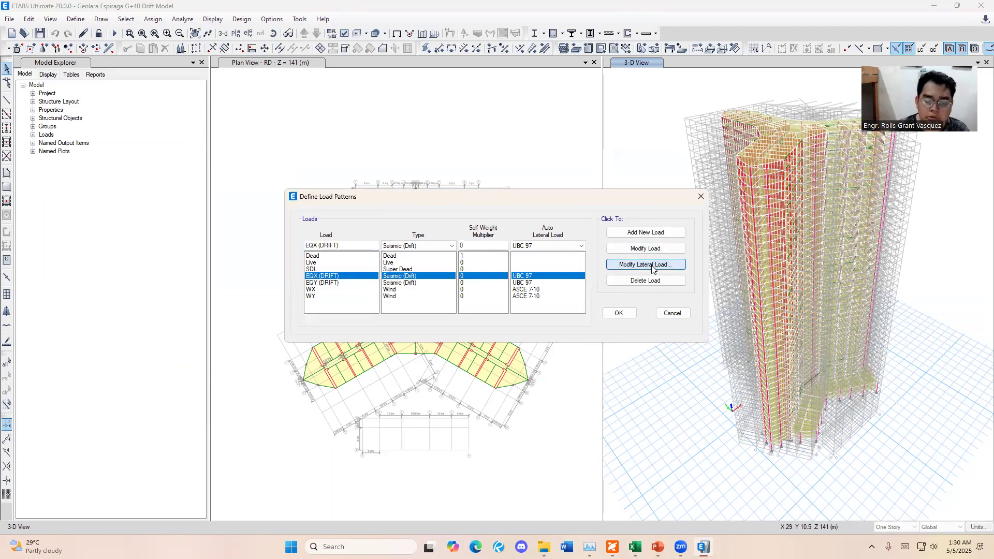
{"action": "left_click", "coordinate": [652, 267]}
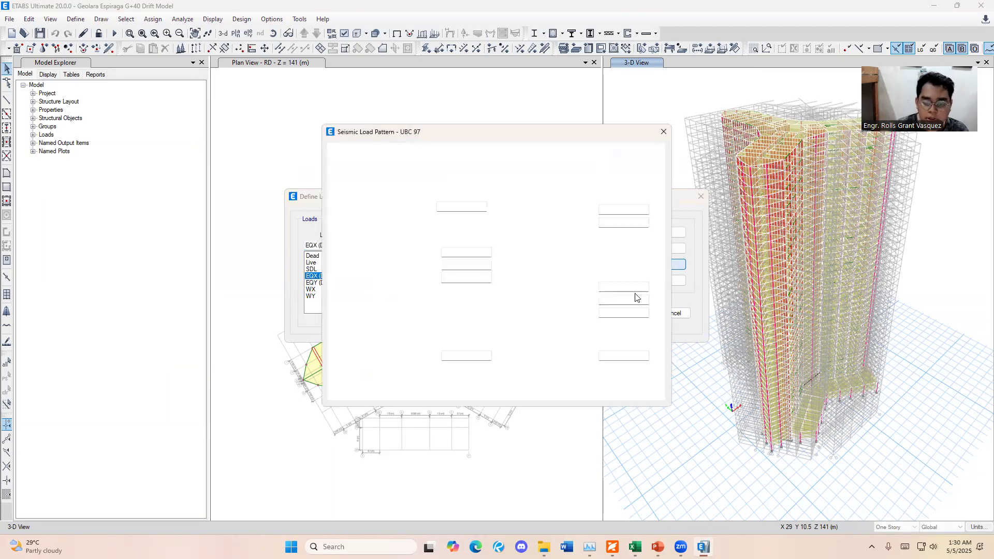
{"action": "left_click", "coordinate": [620, 354]}
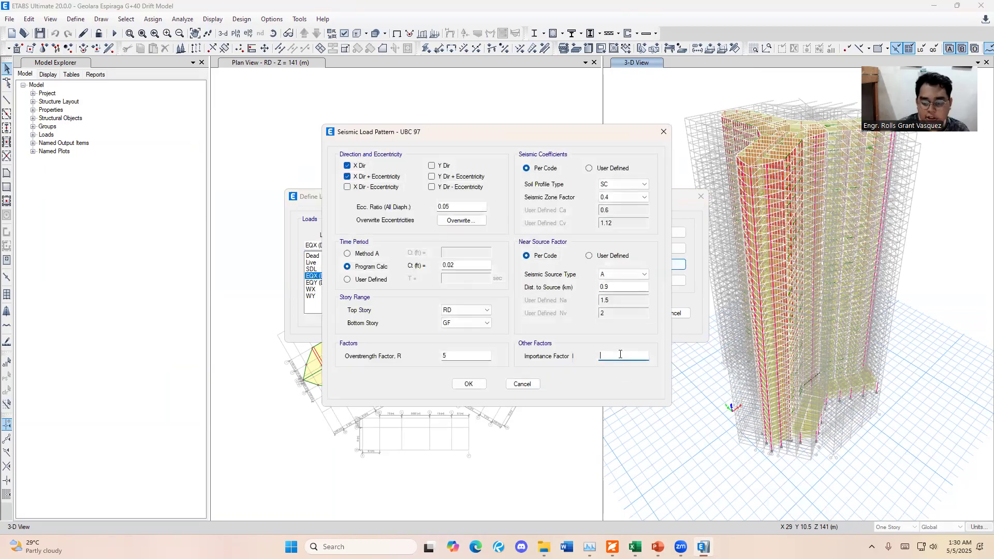
{"action": "key", "text": "alt+Tab"}
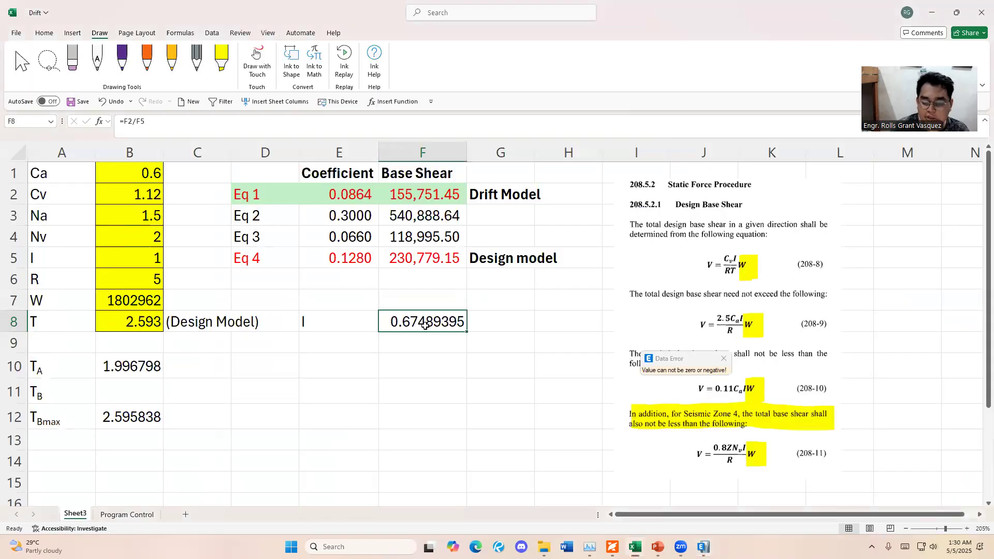
{"action": "key", "text": "alt+Tab"}
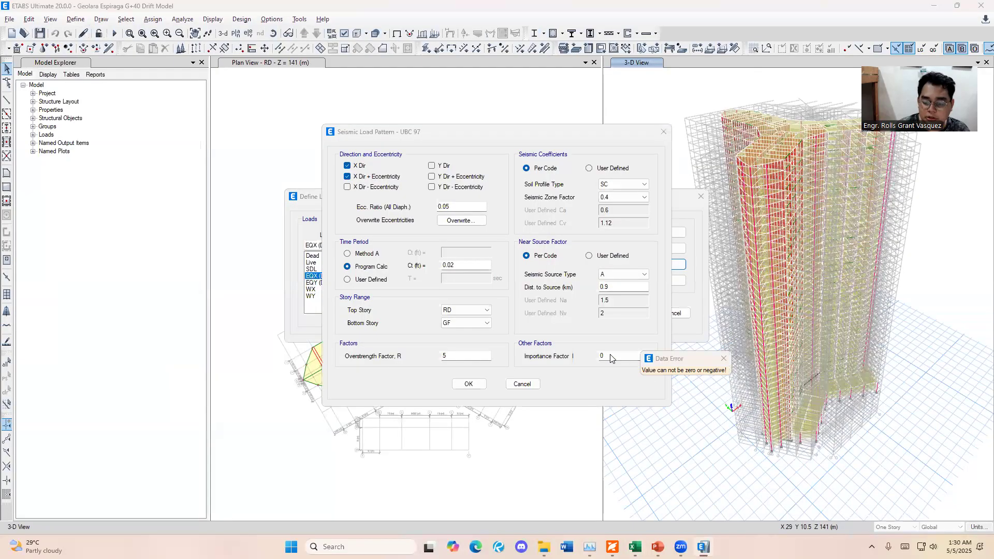
{"action": "left_click", "coordinate": [722, 361]}
{"action": "type", "text": "0.674893945"}
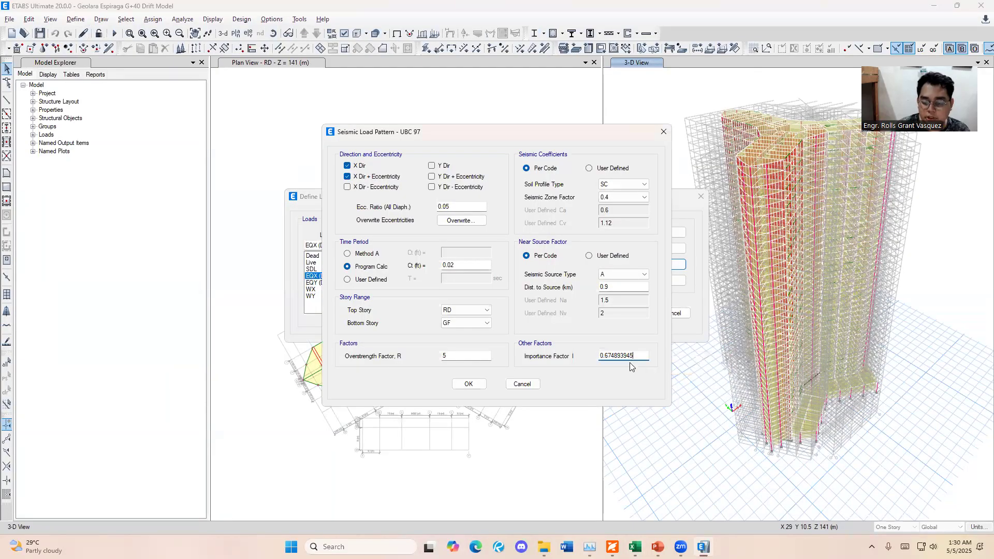
{"action": "double_click", "coordinate": [637, 356]}
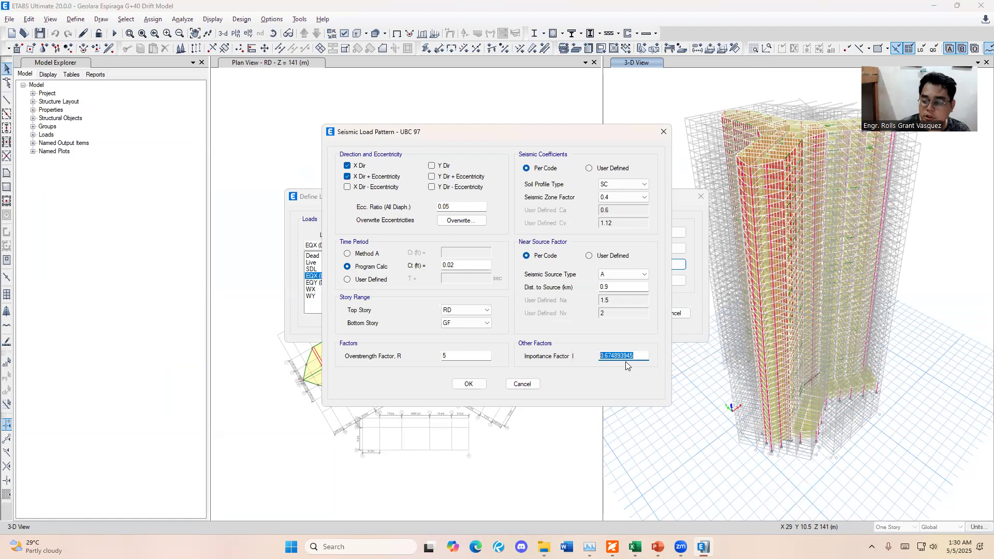
{"action": "left_click", "coordinate": [468, 383]}
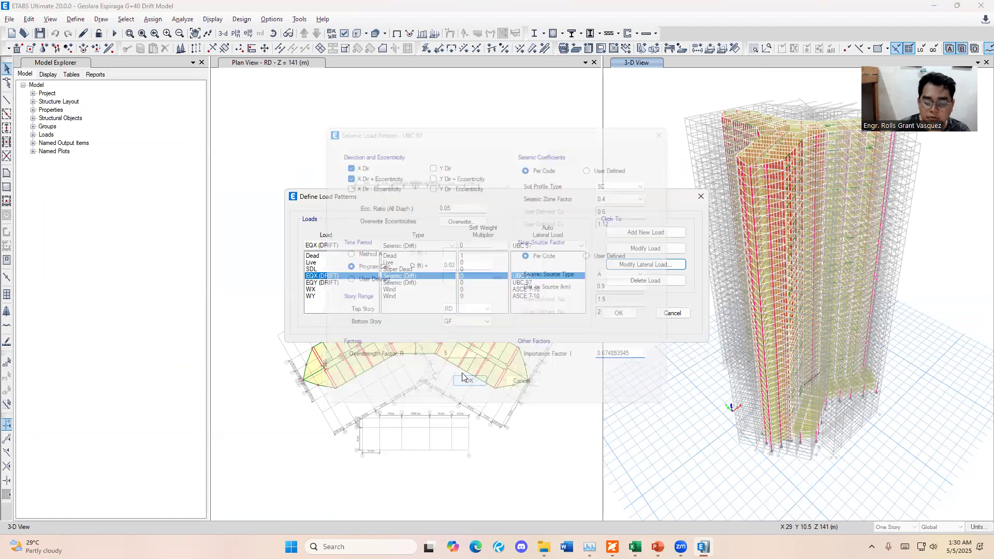
Set the importance factor I of the EQY (DRIFT) load pattern to 0.674893945 and accept the load pattern definitions
{"action": "left_click", "coordinate": [350, 282]}
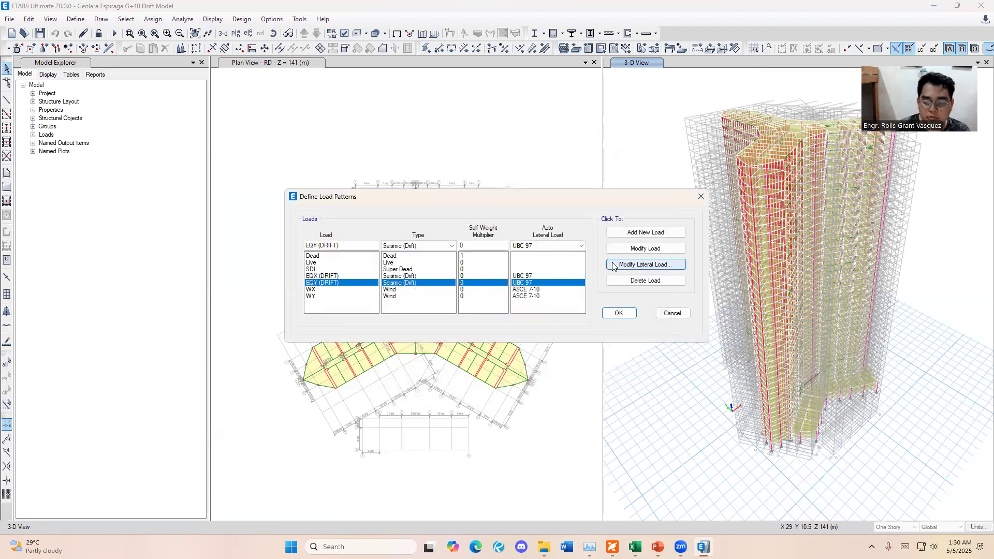
{"action": "left_click", "coordinate": [638, 265]}
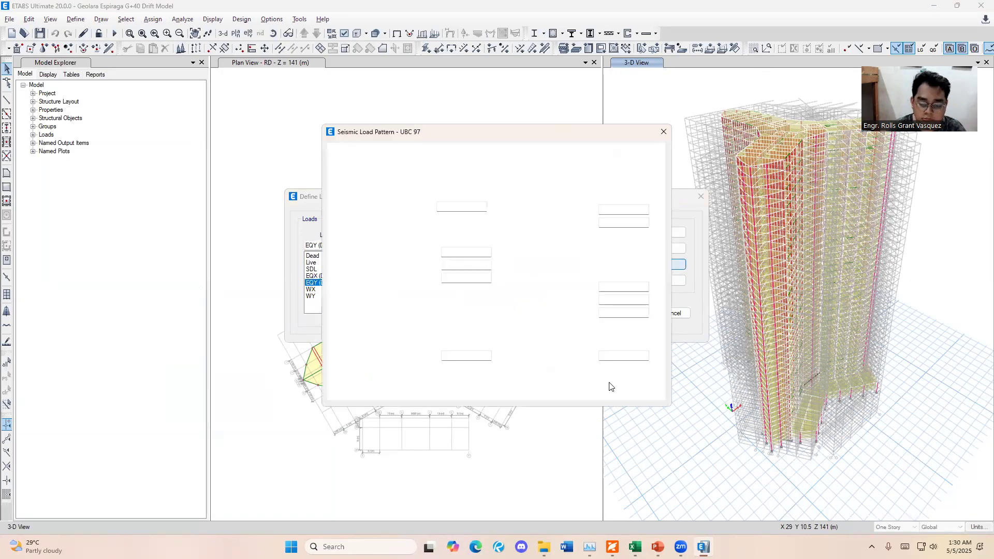
{"action": "left_click", "coordinate": [633, 356]}
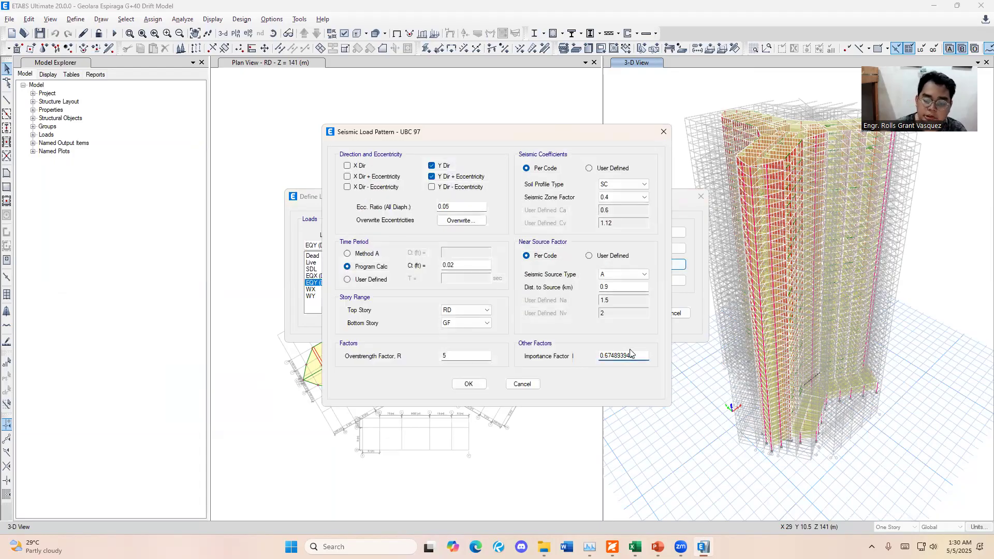
{"action": "left_click_drag", "start_coordinate": [631, 356], "coordinate": [603, 346]}
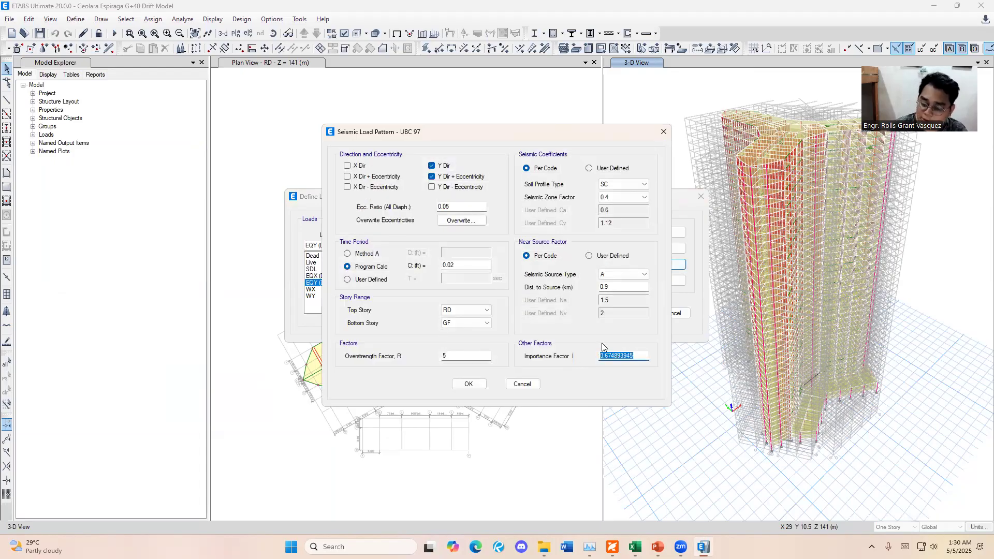
{"action": "key", "text": "alt+Tab"}
{"action": "left_click", "coordinate": [413, 193]}
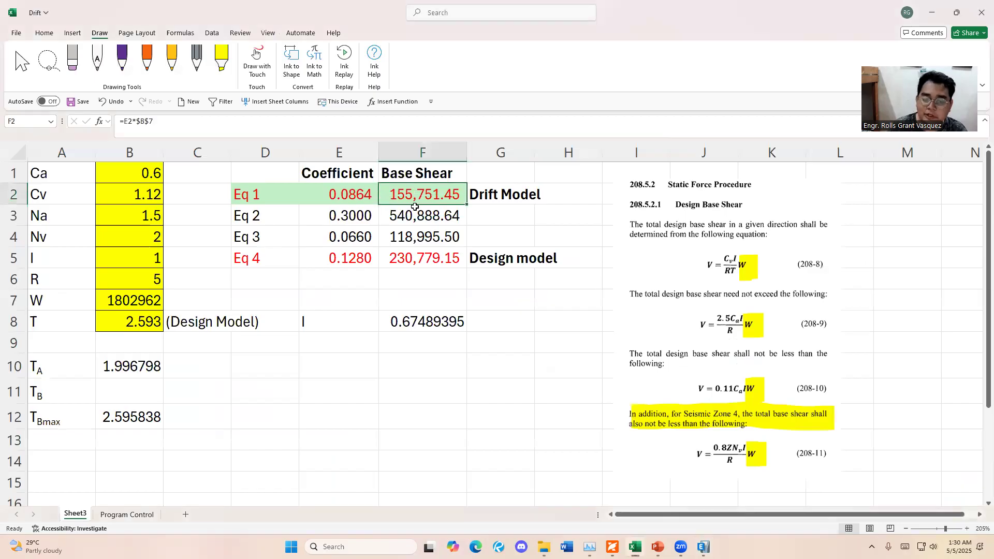
{"action": "left_click_drag", "start_coordinate": [262, 189], "coordinate": [417, 193]}
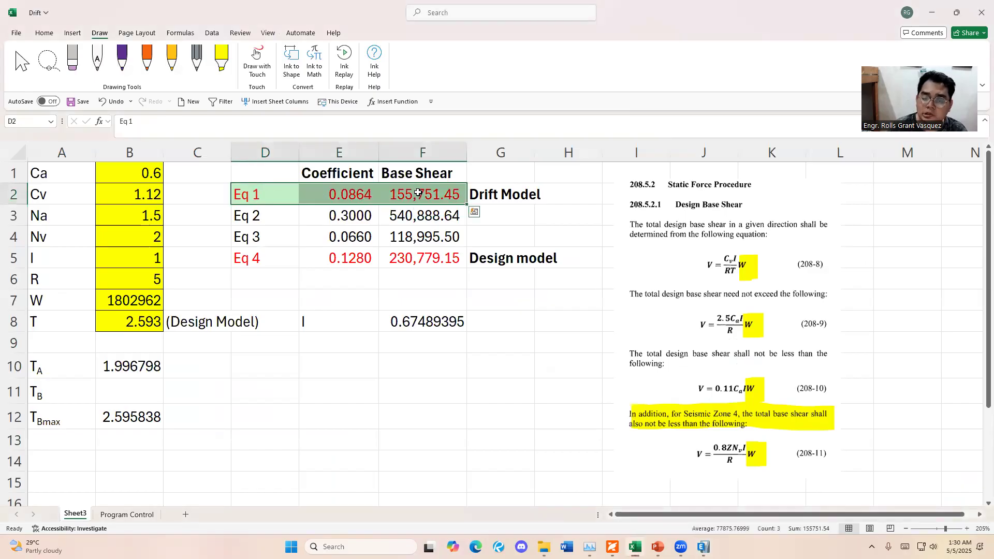
{"action": "left_click_drag", "start_coordinate": [275, 191], "coordinate": [418, 193]}
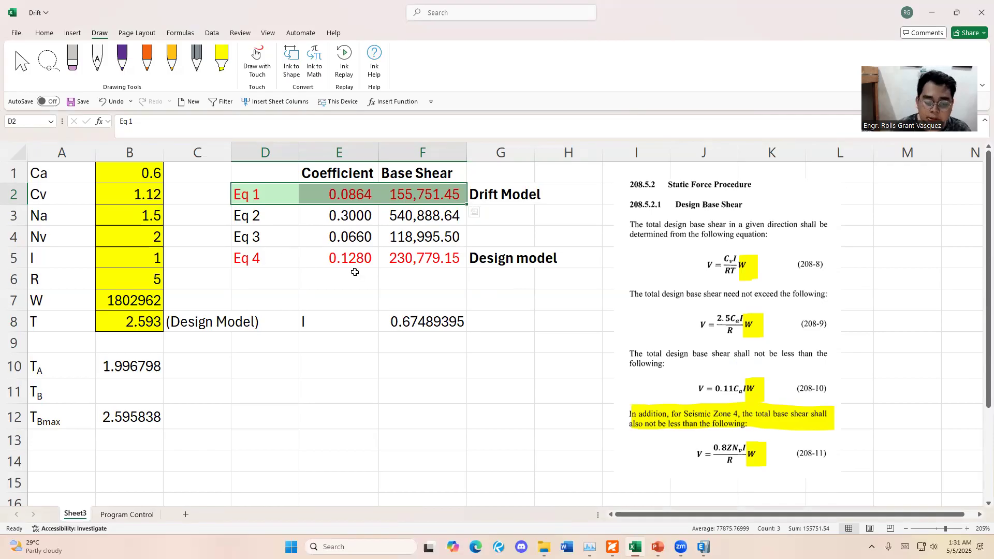
{"action": "key", "text": "alt+Tab"}
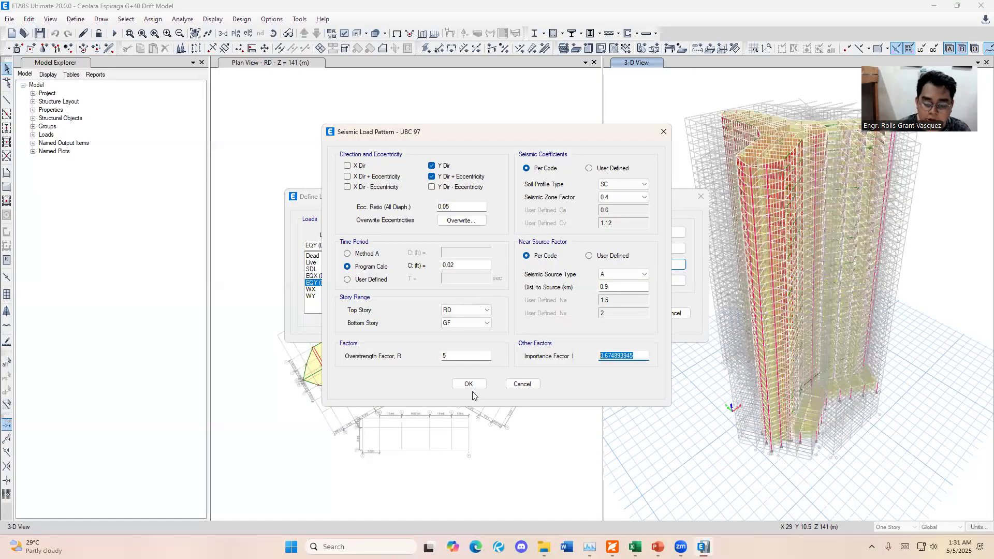
{"action": "key", "text": "Return"}
{"action": "left_click", "coordinate": [619, 315]}
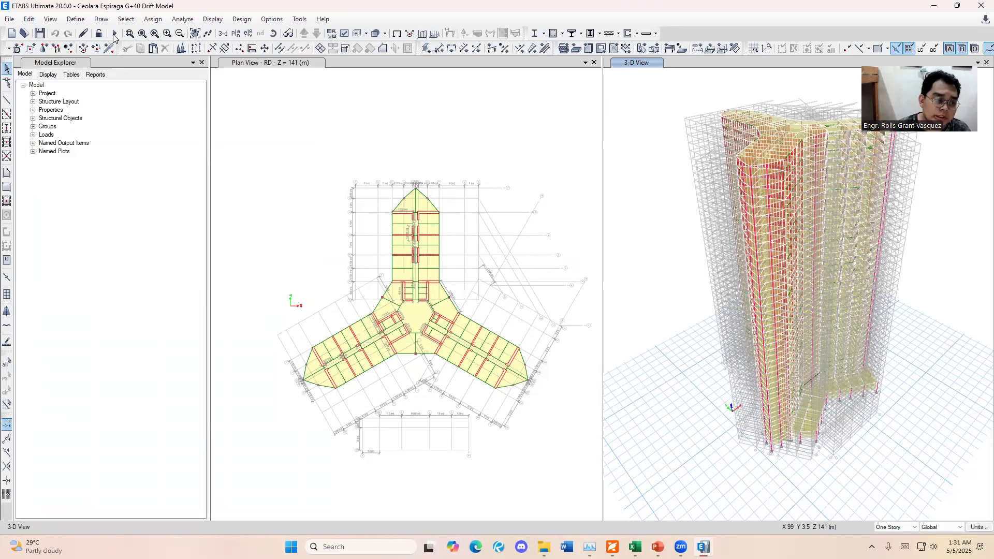
Run the drift model analysis and display the Load Pattern Definitions - Auto Seismic - UBC 97 table
{"action": "left_click", "coordinate": [115, 35]}
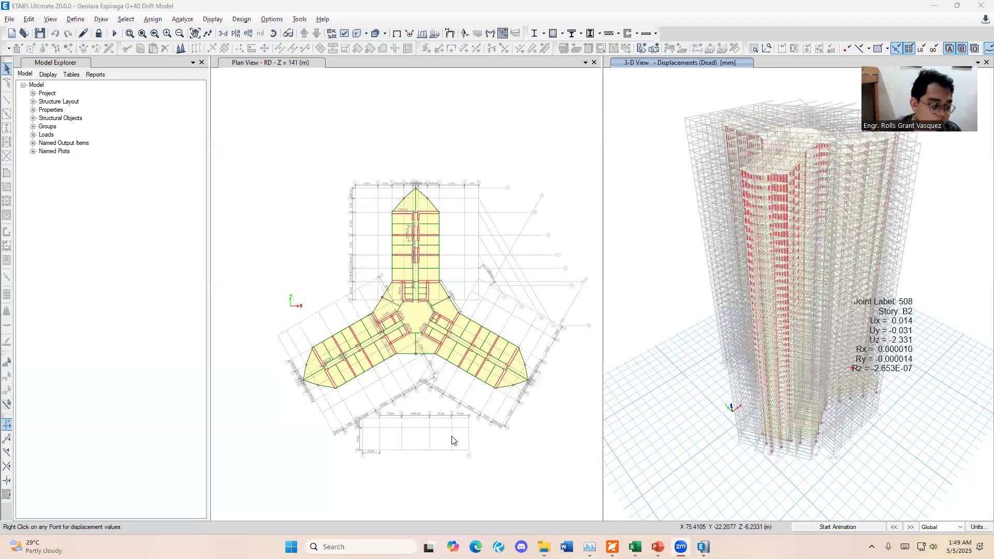
{"action": "left_click", "coordinate": [557, 320]}
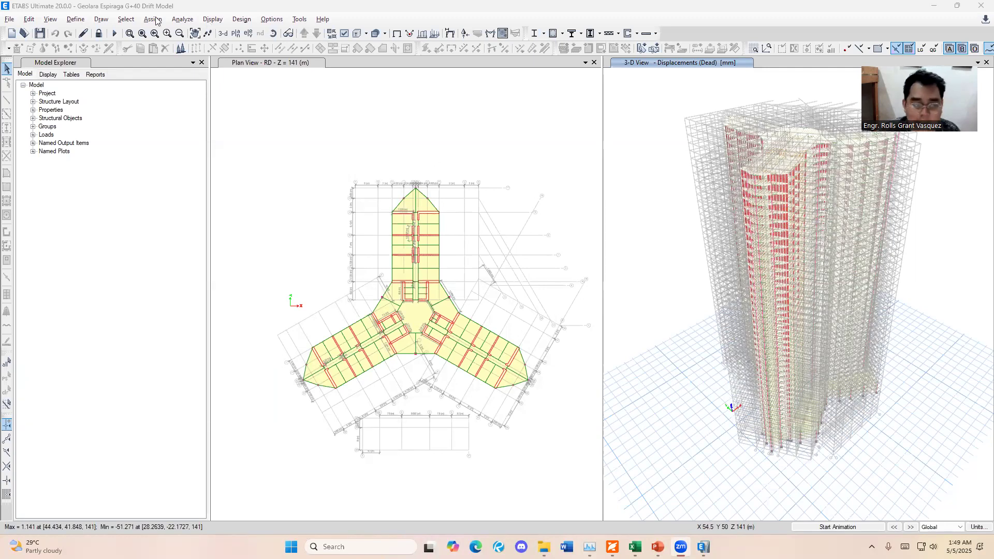
{"action": "left_click", "coordinate": [209, 23]}
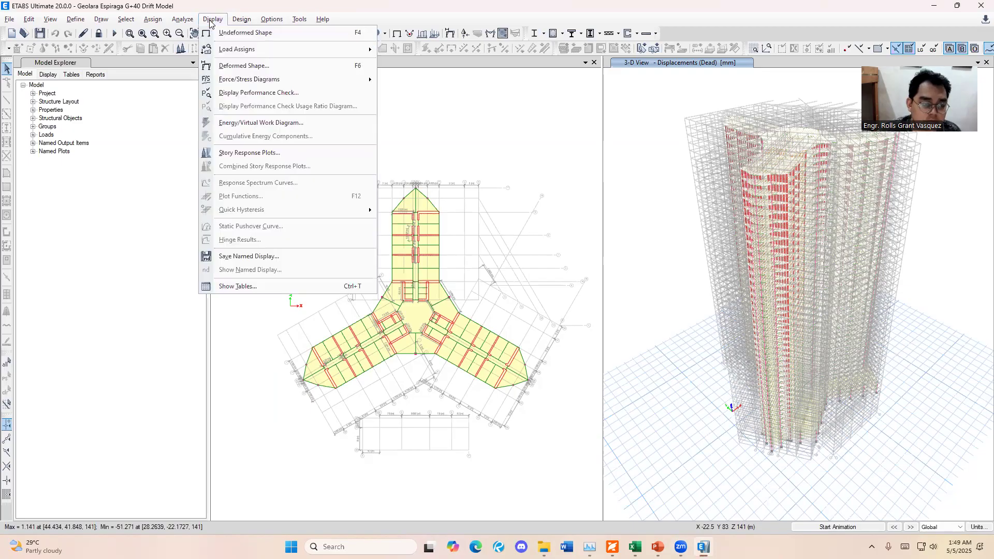
{"action": "left_click", "coordinate": [255, 283]}
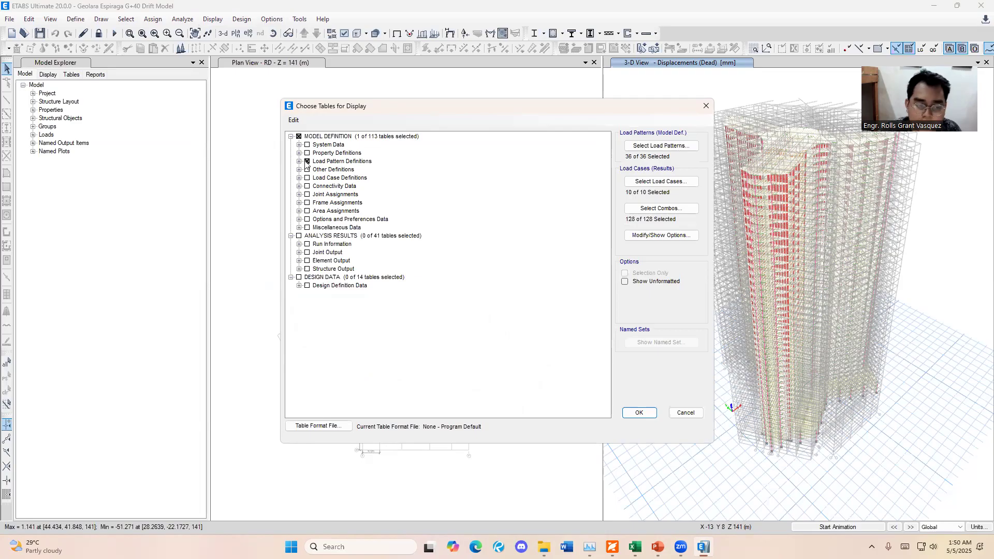
{"action": "left_click", "coordinate": [636, 413]}
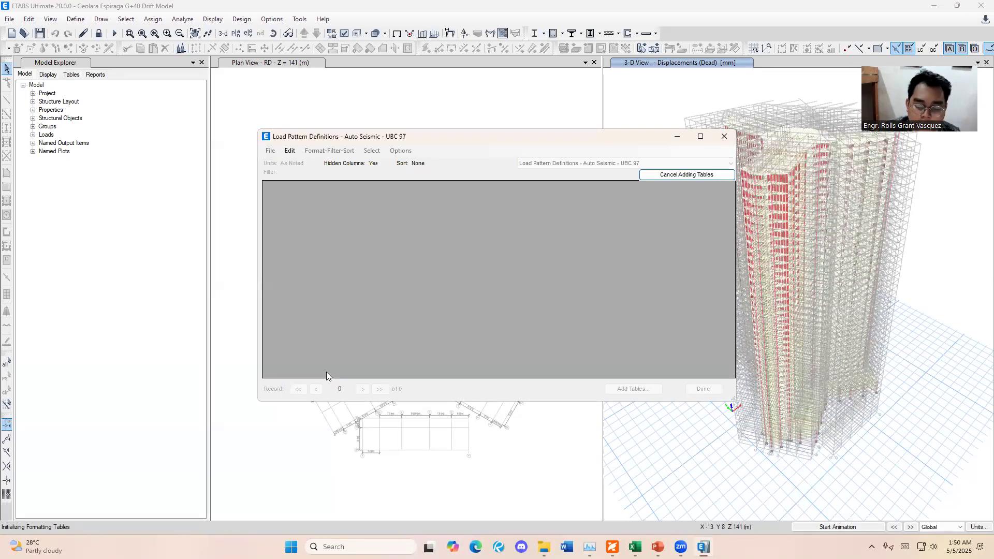
Examine the Base Shear values of the EQX (DRIFT) and EQY (DRIFT) patterns in the auto seismic table
{"action": "left_click_drag", "start_coordinate": [326, 373], "coordinate": [635, 374]}
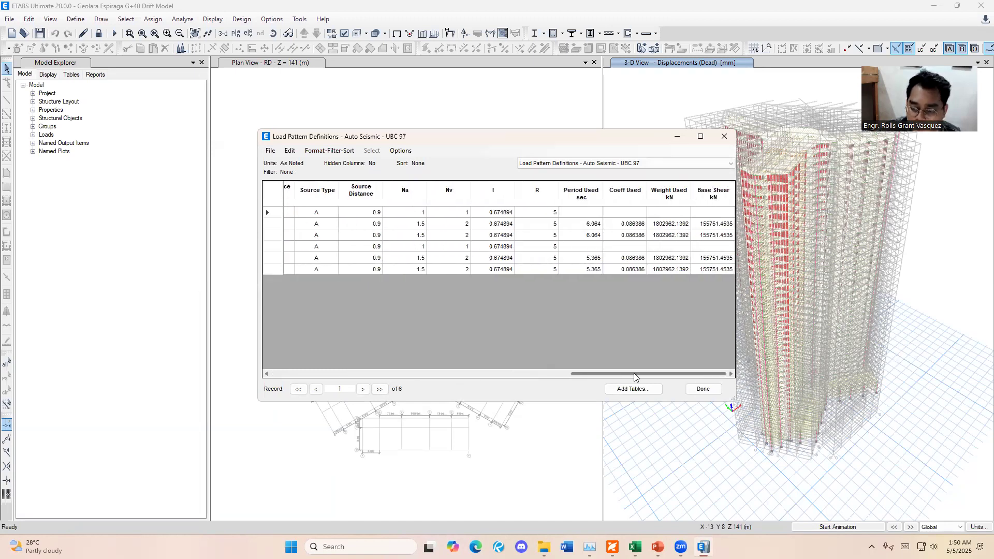
{"action": "left_click", "coordinate": [716, 225]}
{"action": "left_click", "coordinate": [712, 259], "text": "ctrl"}
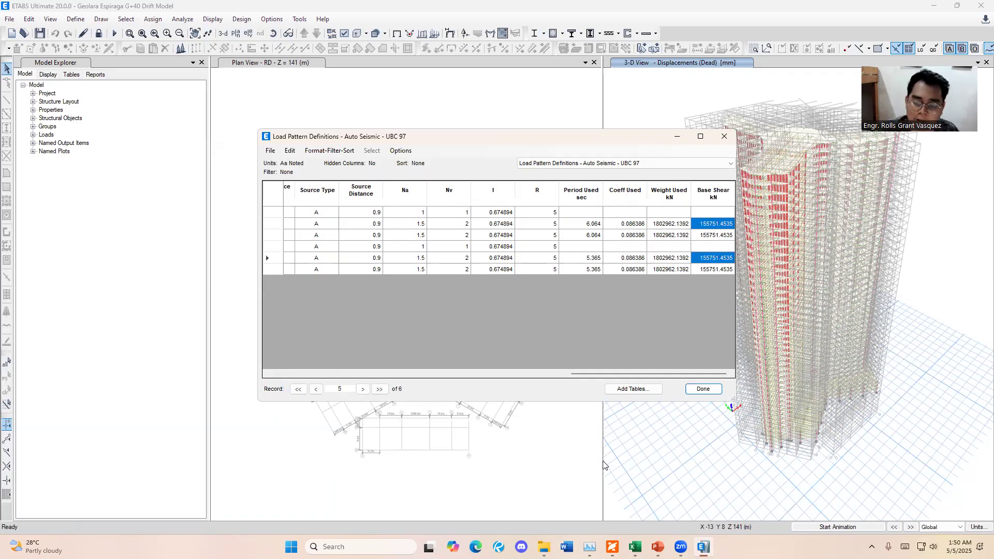
Switch to Excel and check the Eq 1 base shear in F2, the coefficient formula in E2 and the weight in B7
{"action": "left_click", "coordinate": [587, 458]}
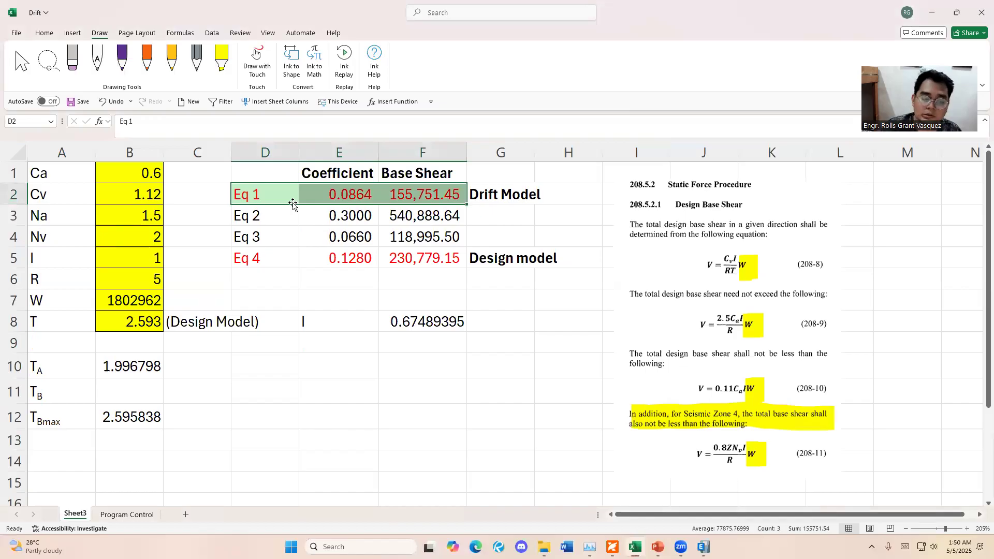
{"action": "left_click", "coordinate": [417, 198]}
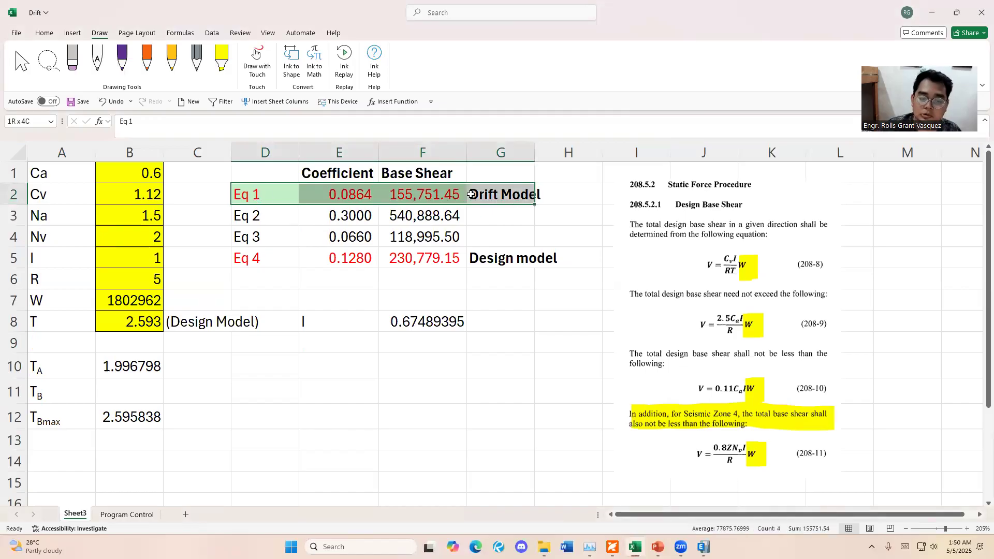
{"action": "double_click", "coordinate": [417, 198]}
{"action": "left_click", "coordinate": [367, 197]}
{"action": "double_click", "coordinate": [367, 196]}
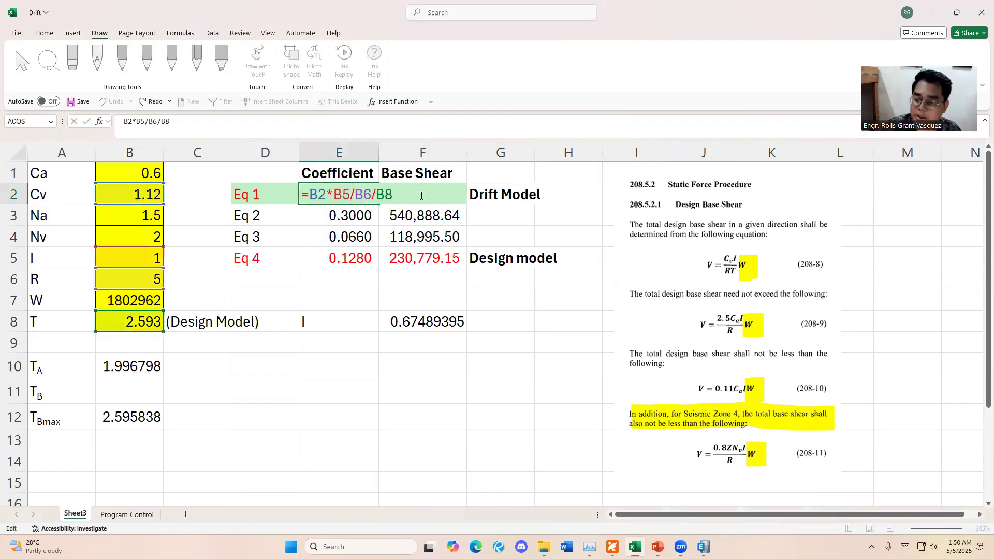
{"action": "left_click", "coordinate": [438, 200]}
{"action": "left_click", "coordinate": [130, 304]}
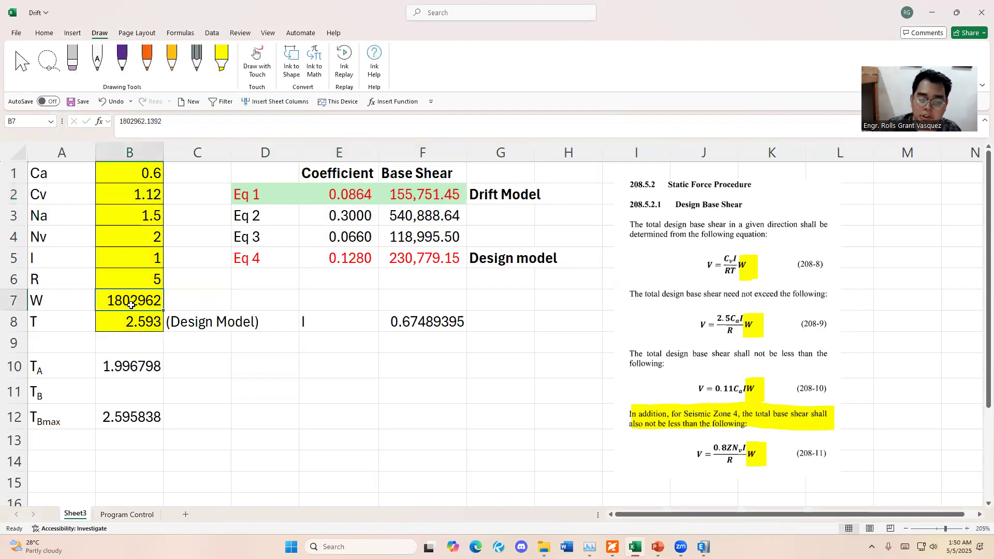
Return to ETABS, review the importance factor I and Base Shear columns of the auto seismic table, and close it
{"action": "key", "text": "alt+Tab"}
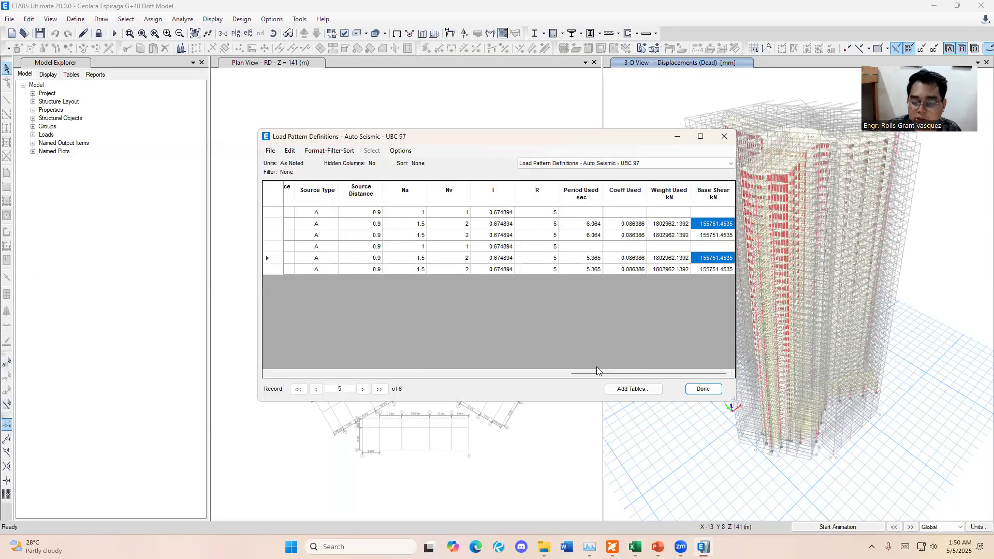
{"action": "mouse_move", "coordinate": [585, 373]}
{"action": "left_mouse_down"}
{"action": "mouse_move", "coordinate": [515, 386]}
{"action": "mouse_move", "coordinate": [357, 388]}
{"action": "mouse_move", "coordinate": [581, 378]}
{"action": "left_mouse_up"}
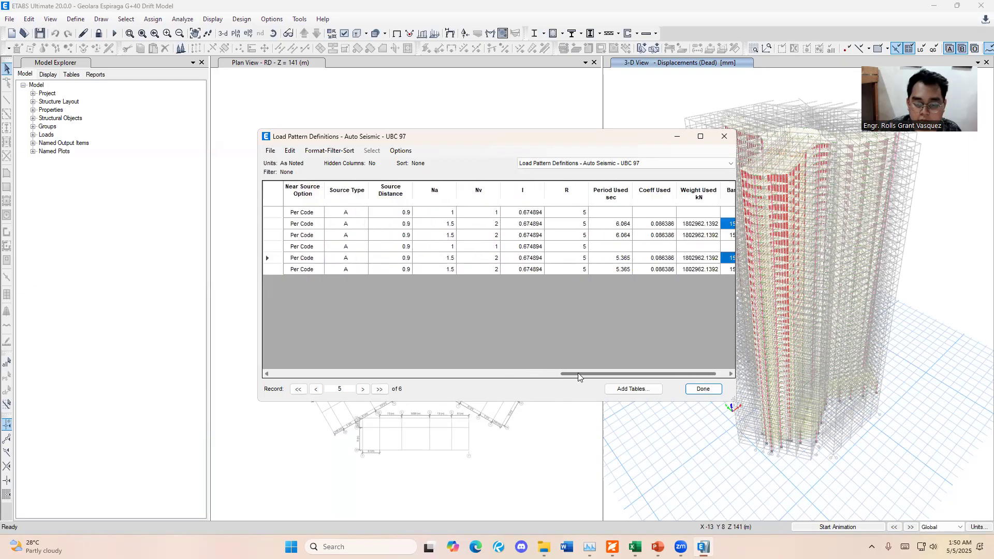
{"action": "left_click", "coordinate": [538, 237]}
{"action": "left_click_drag", "start_coordinate": [585, 373], "coordinate": [702, 385]}
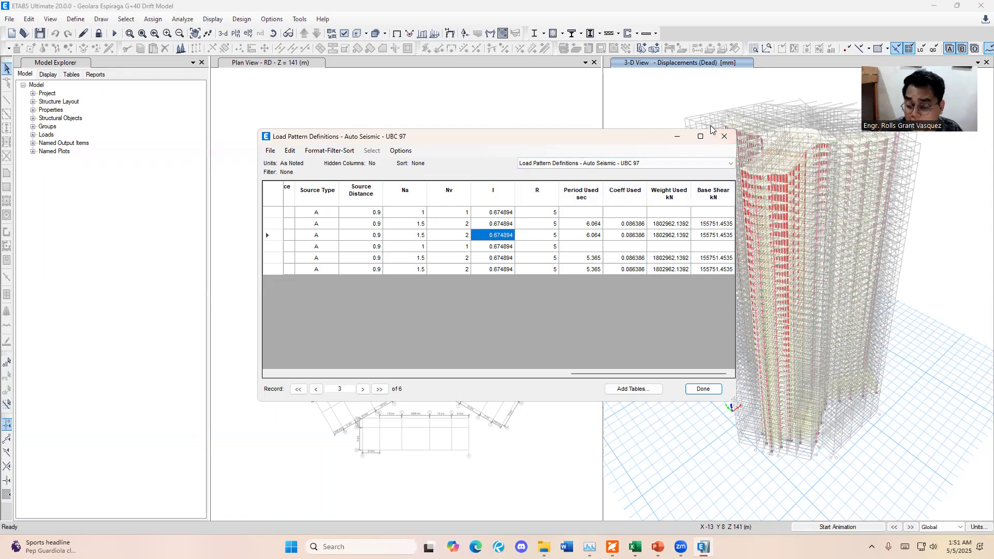
{"action": "left_click", "coordinate": [715, 226]}
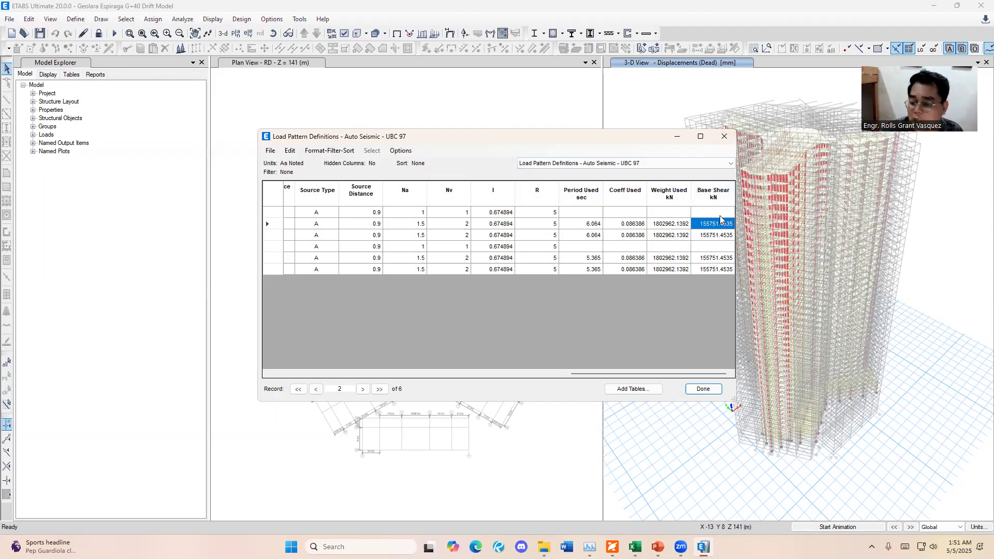
{"action": "left_click", "coordinate": [714, 259]}
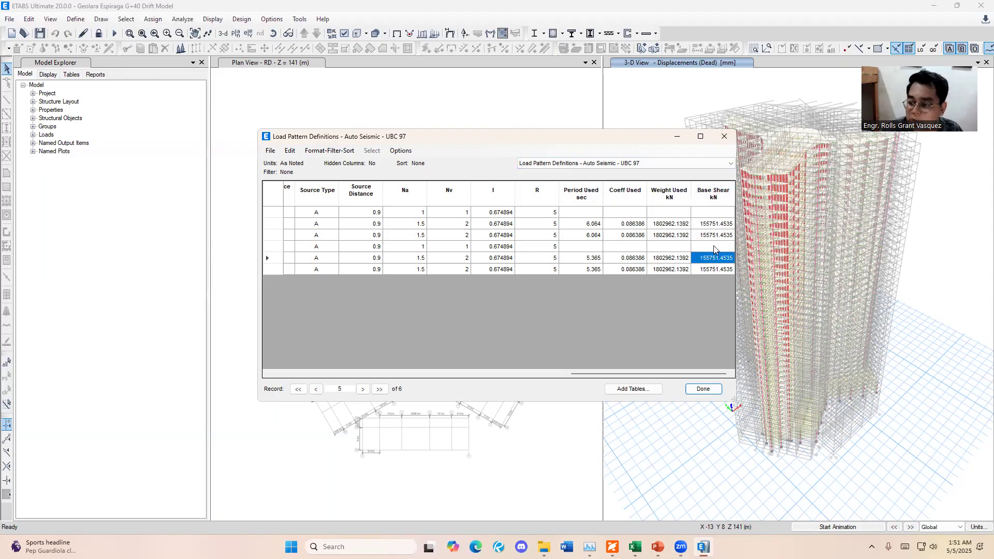
{"action": "left_click", "coordinate": [727, 140]}
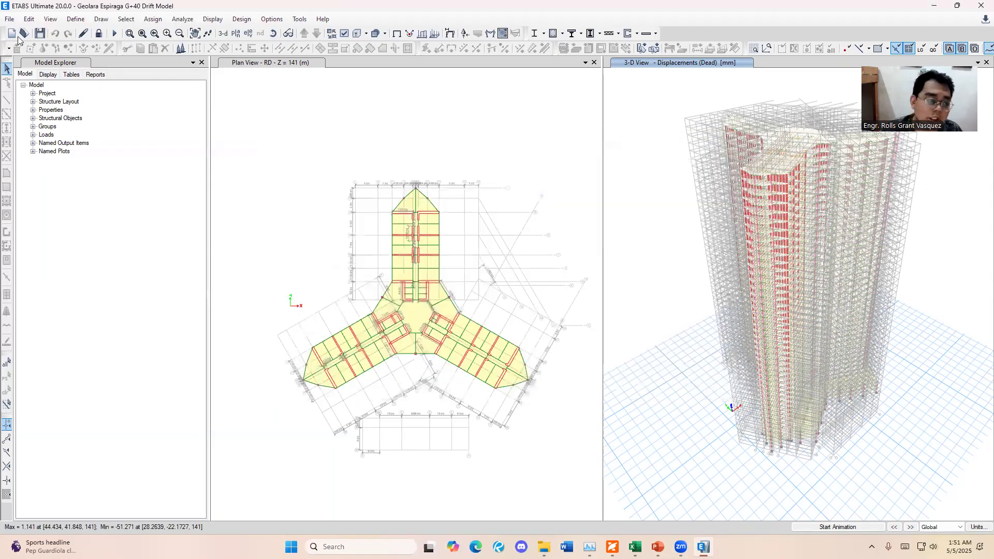
Inspect the RSX response spectrum load case data and its U1 scale factor, then close the load case dialogs without changes
{"action": "left_click", "coordinate": [77, 19]}
{"action": "mouse_move", "coordinate": [112, 54]}
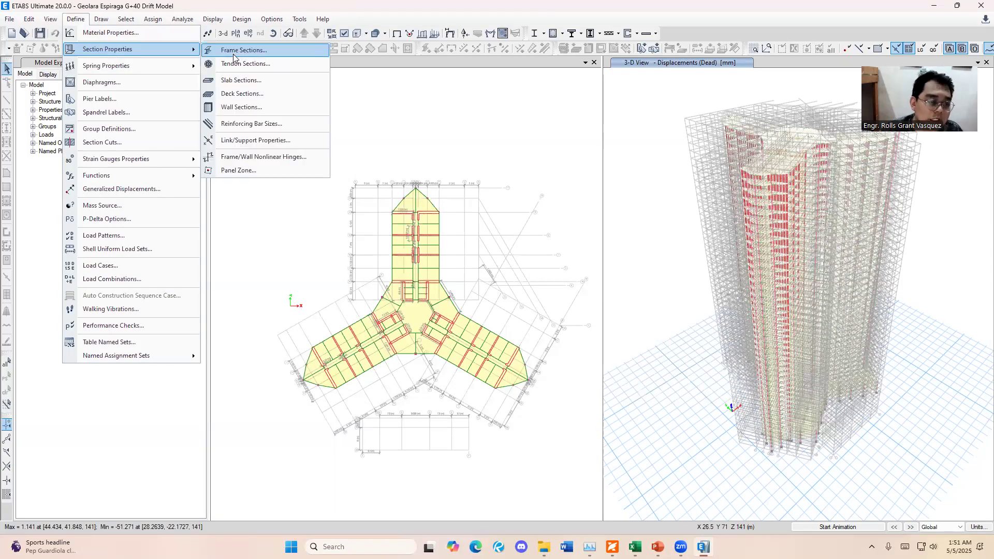
{"action": "left_click", "coordinate": [127, 265]}
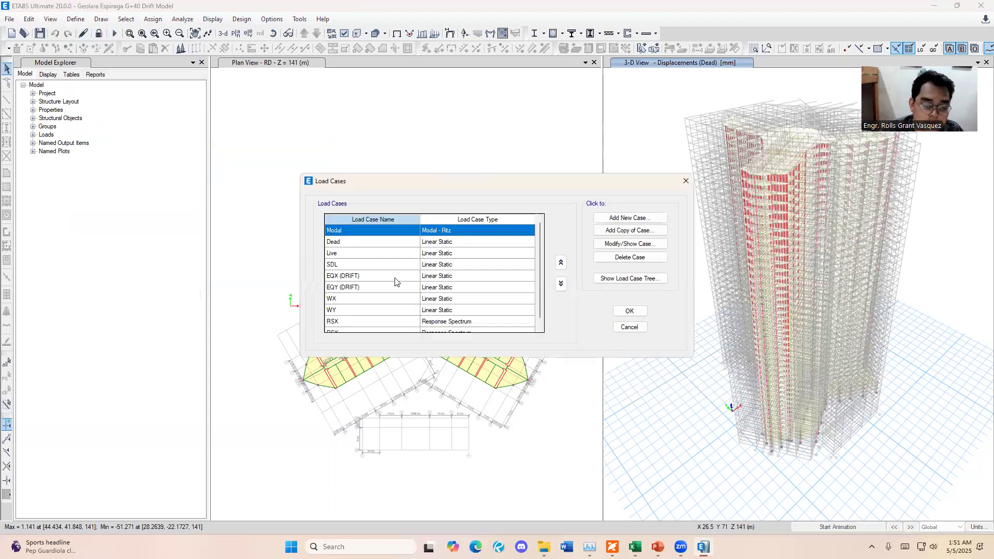
{"action": "left_click", "coordinate": [342, 324]}
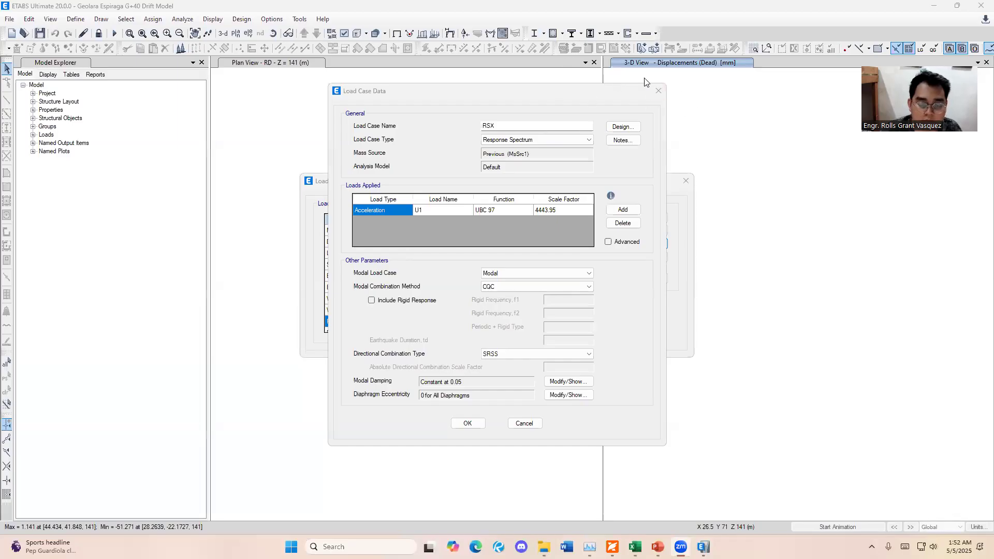
{"action": "left_click", "coordinate": [658, 90]}
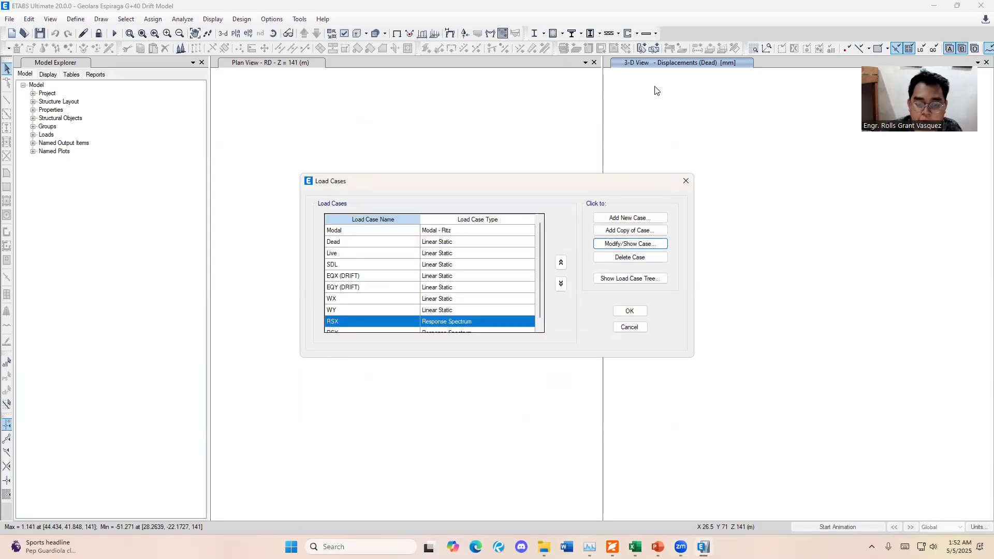
{"action": "left_click", "coordinate": [685, 183]}
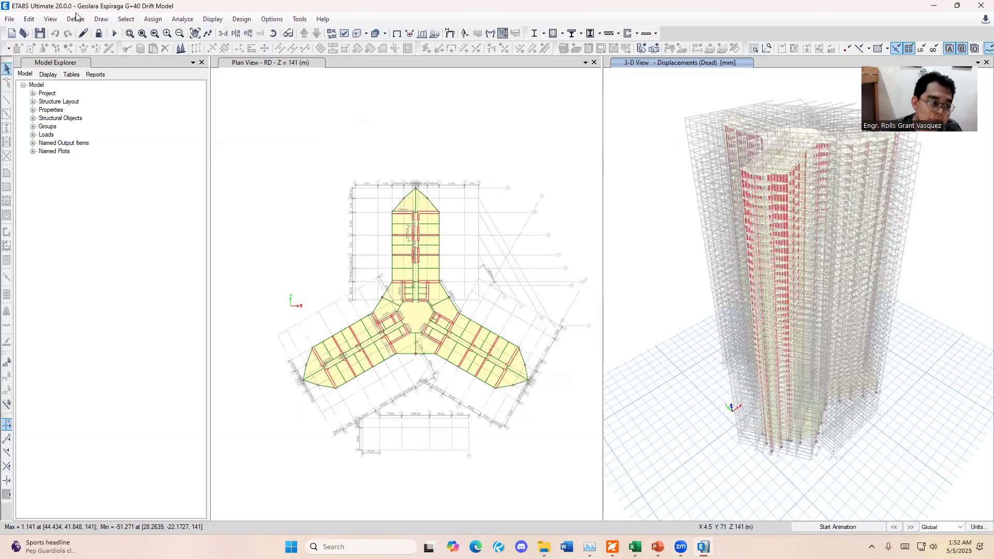
Display the Base Reactions table from the Structure Output analysis results
{"action": "left_click", "coordinate": [212, 19]}
{"action": "left_click", "coordinate": [253, 284]}
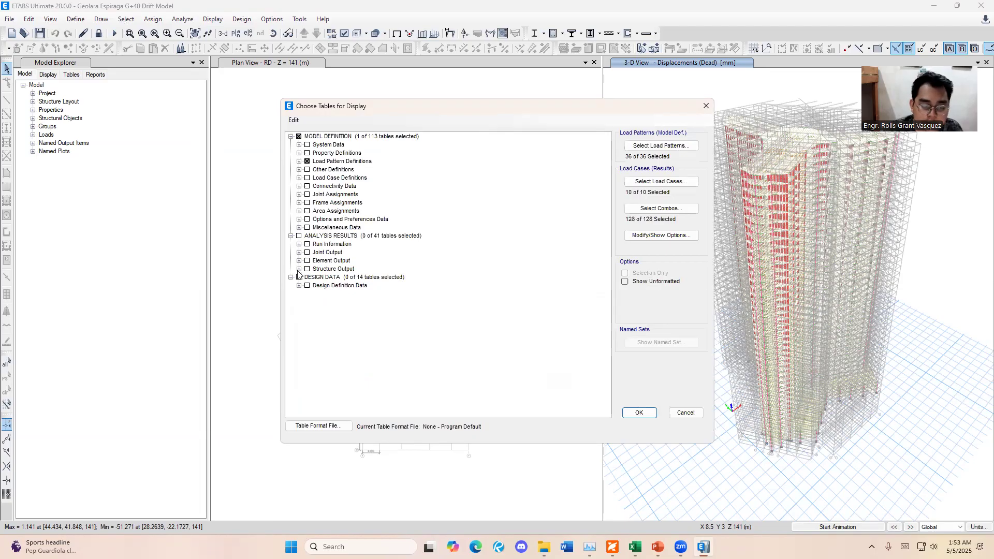
{"action": "left_click", "coordinate": [299, 269]}
{"action": "left_click", "coordinate": [308, 278]}
{"action": "left_click", "coordinate": [324, 285]}
{"action": "left_click", "coordinate": [639, 414]}
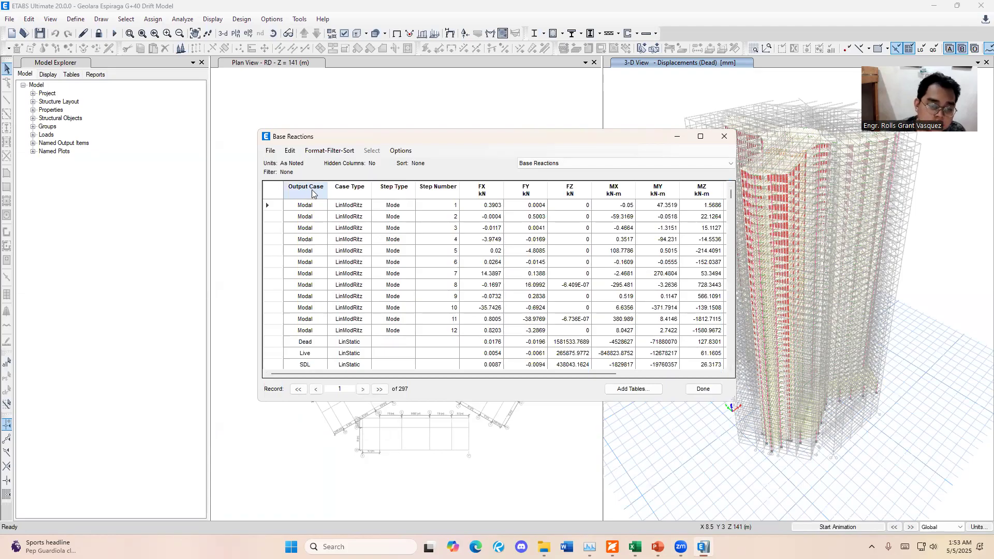
Filter the Base Reactions output cases to EQX (DRIFT), EQY (DRIFT), RSX and RSY, and highlight the first EQX and RSX FX values
{"action": "right_click", "coordinate": [311, 190]}
{"action": "scroll", "coordinate": [360, 234], "scroll_direction": "down", "scroll_amount": 1}
{"action": "scroll", "coordinate": [360, 233], "scroll_direction": "down", "scroll_amount": 19}
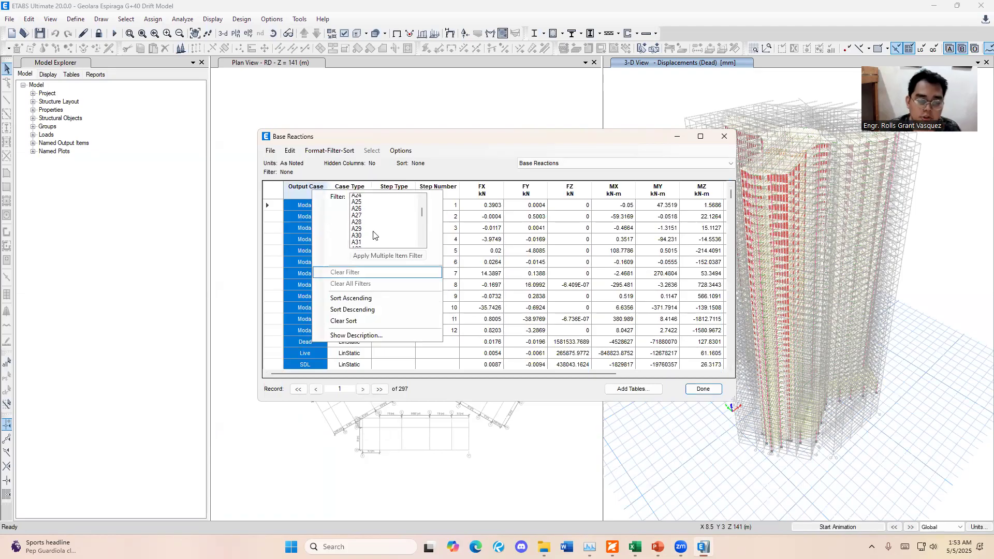
{"action": "left_click_drag", "start_coordinate": [376, 230], "coordinate": [379, 238]}
{"action": "scroll", "coordinate": [380, 237], "scroll_direction": "down", "scroll_amount": 1}
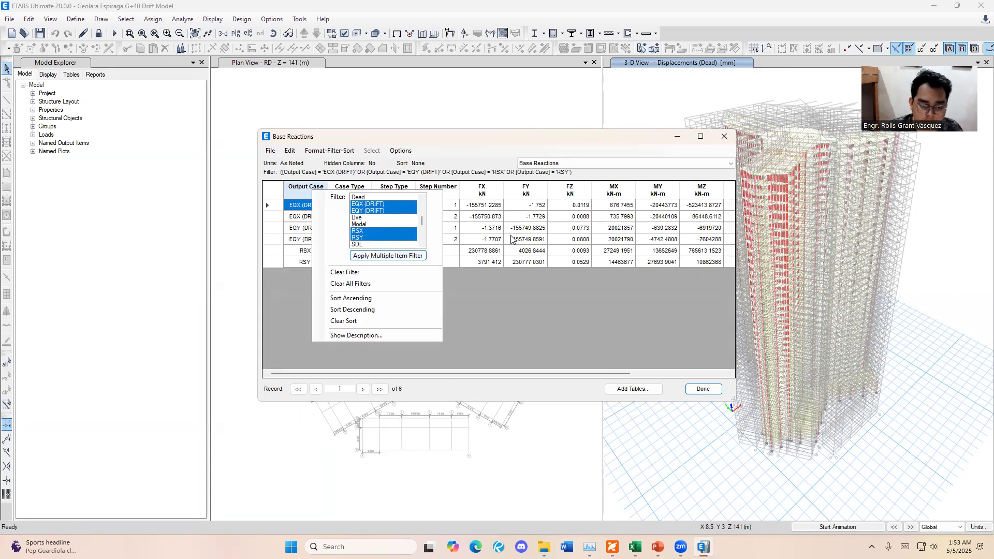
{"action": "left_click", "coordinate": [510, 315]}
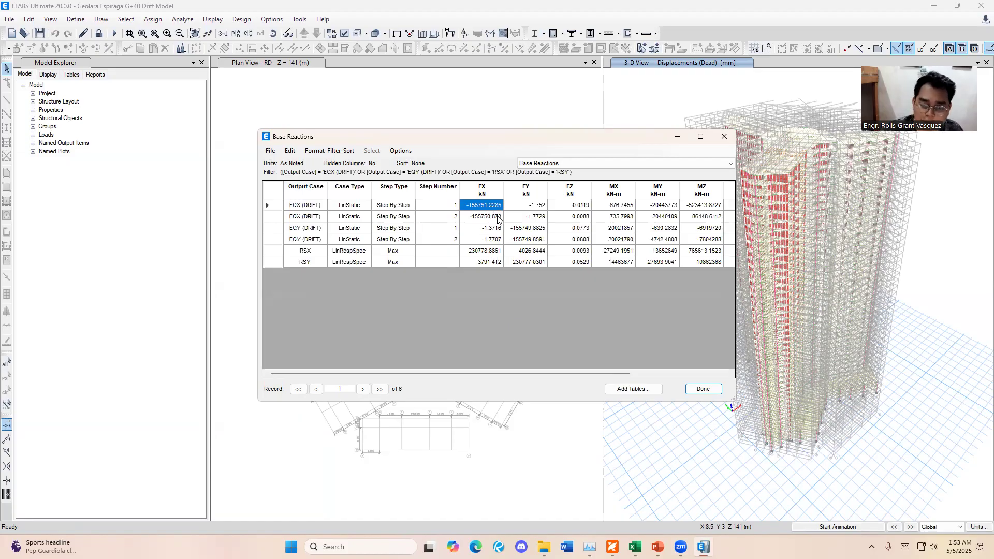
{"action": "left_click", "coordinate": [488, 253], "text": "ctrl"}
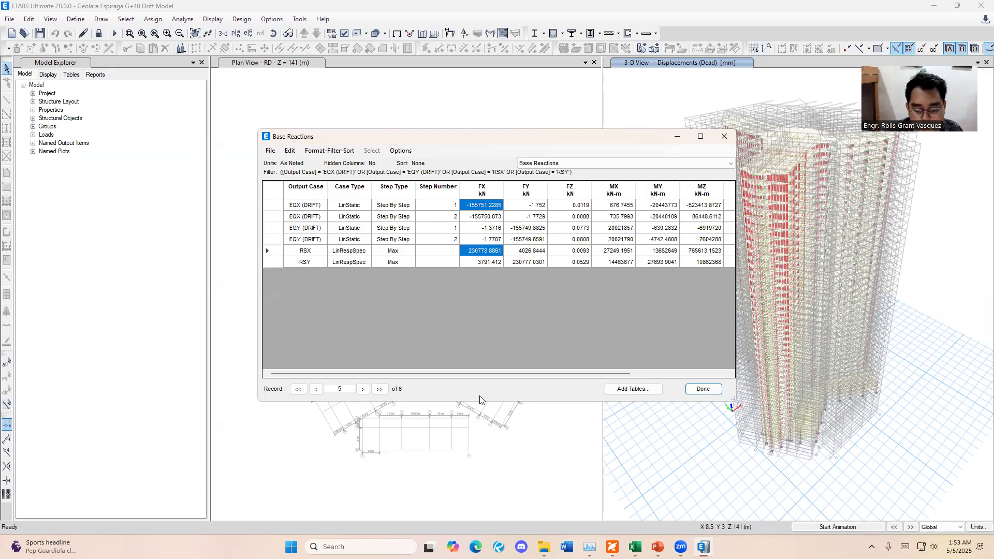
Switch to Excel and label cell E9 as SFx and cell E10 as Sfy
{"action": "left_click", "coordinate": [635, 547]}
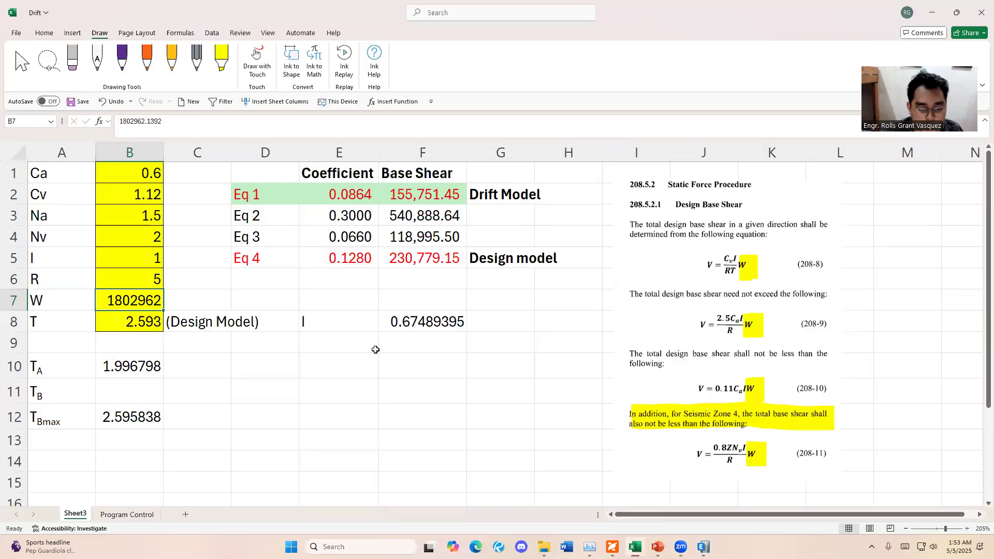
{"action": "left_click", "coordinate": [326, 363]}
{"action": "left_click", "coordinate": [339, 349]}
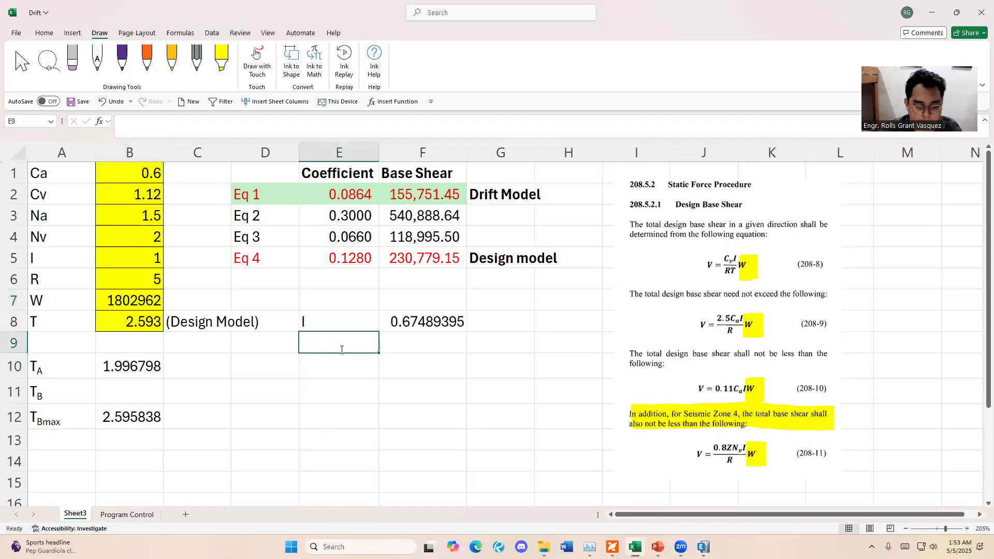
{"action": "type", "text": "SFD"}
{"action": "key", "text": "BackSpace"}
{"action": "type", "text": "x"}
{"action": "left_click", "coordinate": [321, 366]}
{"action": "type", "text": "SFG"}
{"action": "key", "text": "BackSpace"}
{"action": "type", "text": "y"}
Start the SFx formula in cell F9 with the step 1 EQX (DRIFT) FX reaction from the ETABS Base Reactions table, 155751.2285
{"action": "left_click", "coordinate": [402, 351]}
{"action": "type", "text": "="}
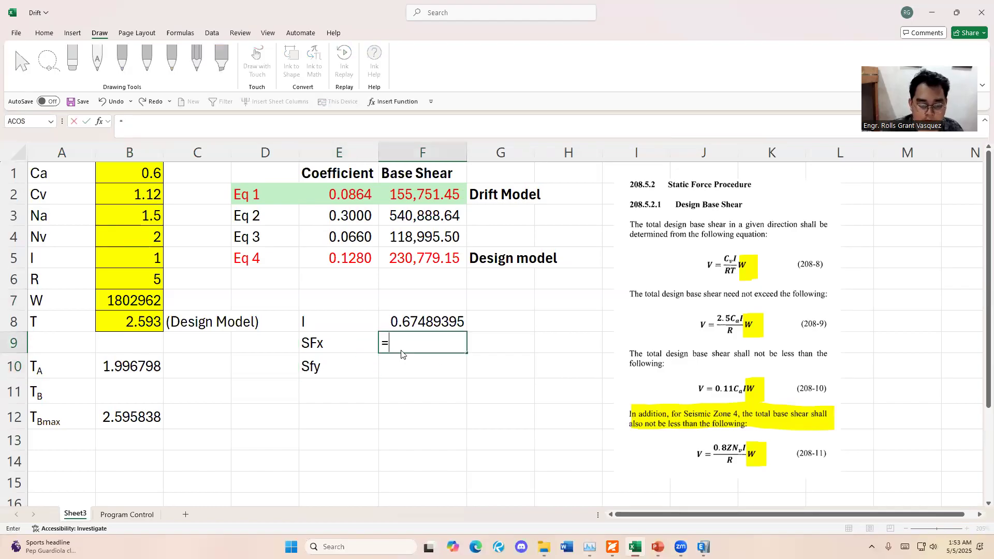
{"action": "key", "text": "alt+Tab"}
{"action": "key", "text": "alt+Tab"}
{"action": "type", "text": "155"}
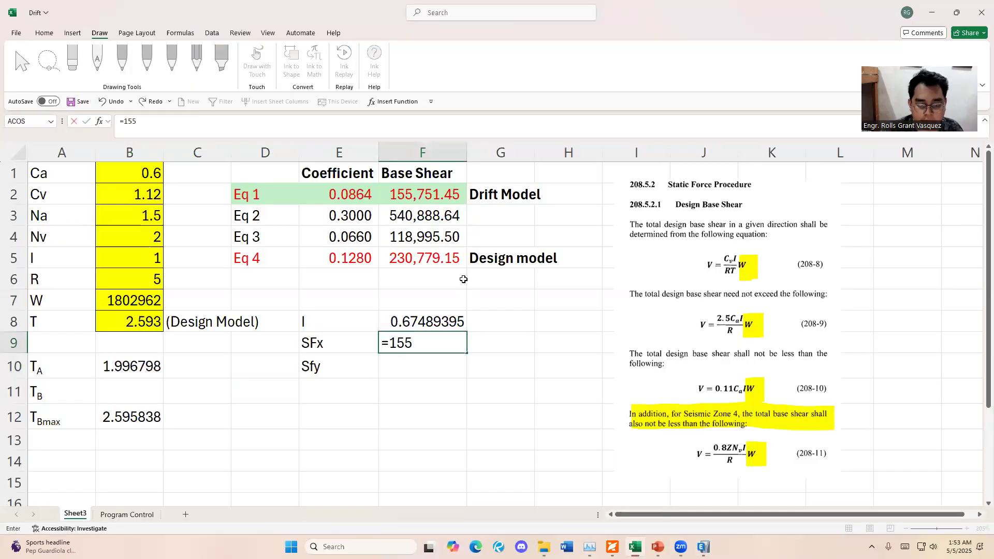
{"action": "key", "text": "alt+Tab"}
{"action": "key", "text": "alt+Tab"}
{"action": "type", "text": "751"}
{"action": "key", "text": "alt+Tab"}
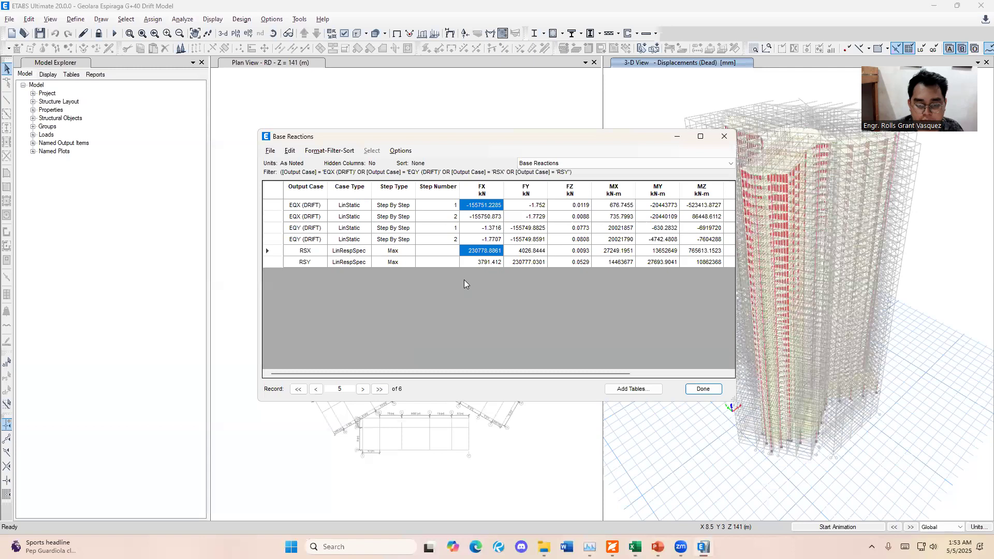
{"action": "key", "text": "alt+Tab"}
{"action": "type", "text": ".2285"}
{"action": "key", "text": "alt+Tab"}
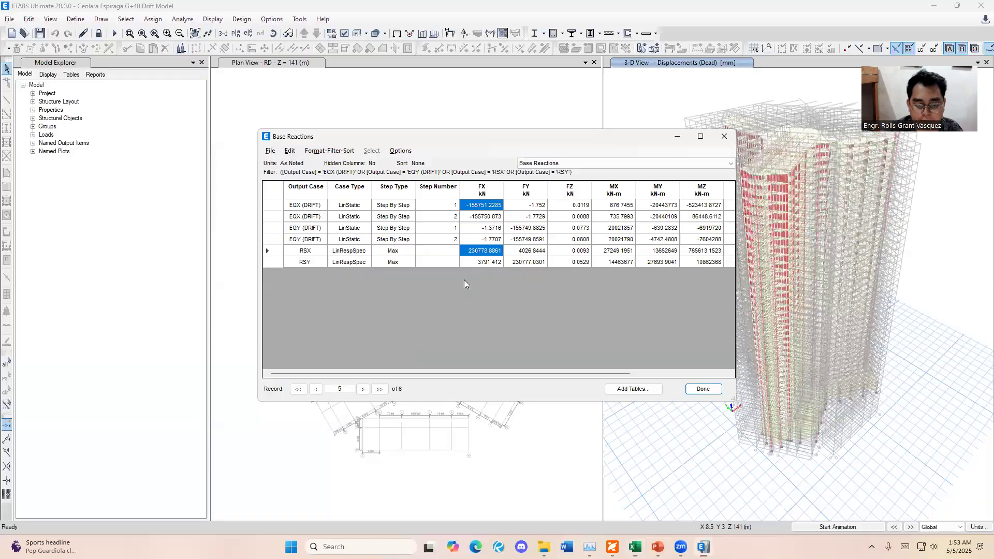
{"action": "key", "text": "alt+Tab"}
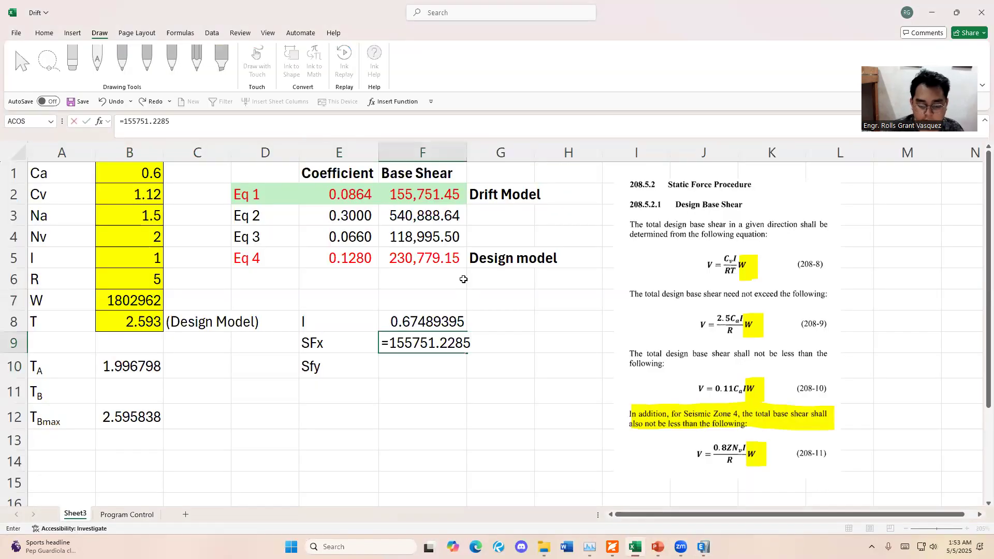
Complete the F9 formula by dividing by the RSX FX reaction from the ETABS table, 230778.8861
{"action": "type", "text": "/"}
{"action": "key", "text": "alt+Tab"}
{"action": "key", "text": "alt+Tab"}
{"action": "type", "text": "230"}
{"action": "key", "text": "alt+Tab"}
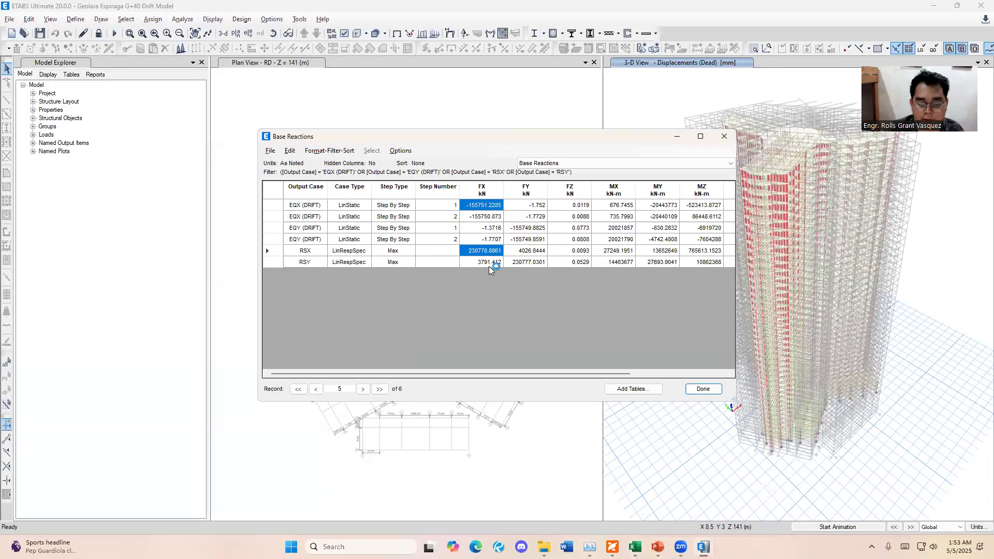
{"action": "key", "text": "alt+Tab"}
{"action": "type", "text": "778."}
{"action": "key", "text": "alt+Tab"}
{"action": "key", "text": "alt+Tab"}
{"action": "type", "text": "8861"}
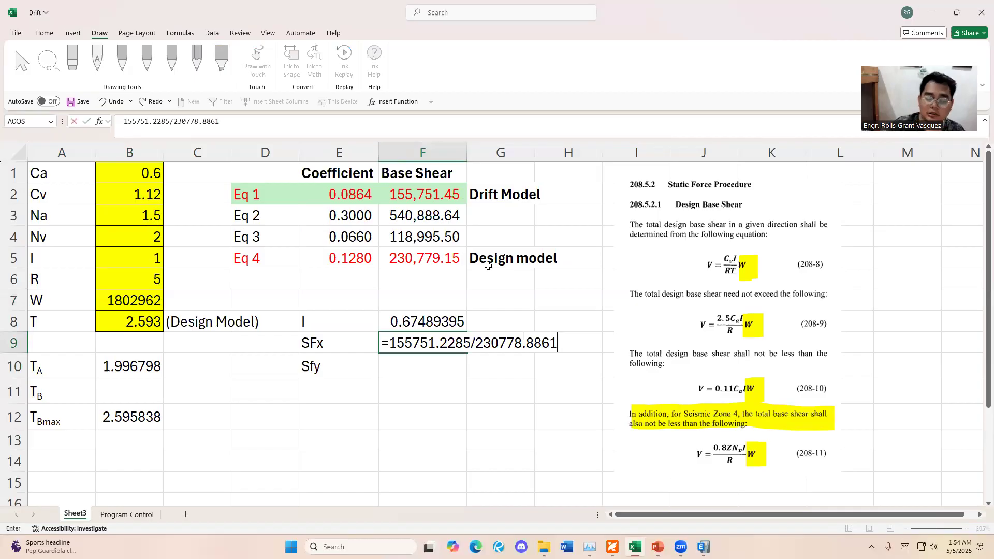
{"action": "key", "text": "Return"}
{"action": "left_click", "coordinate": [418, 348]}
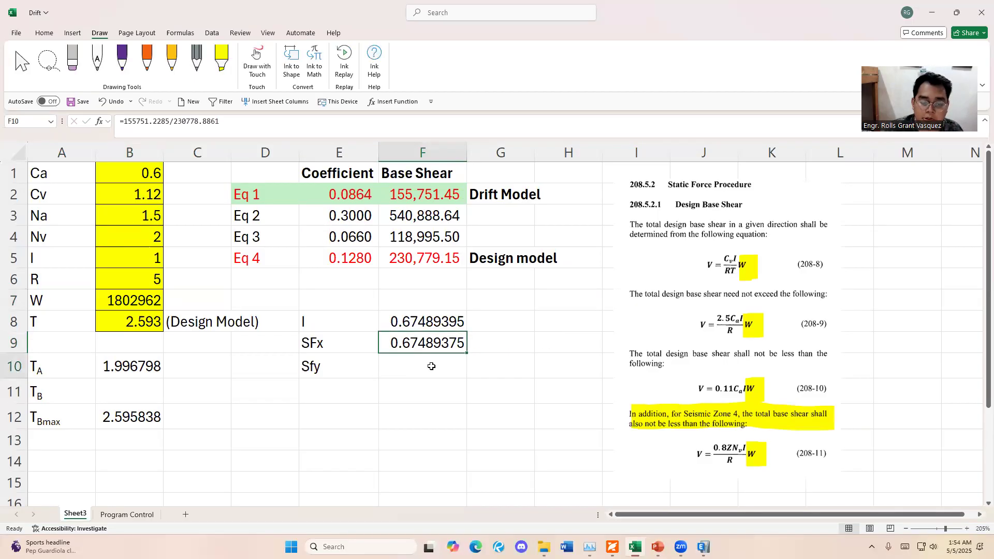
Start the y-direction scale factor formula in F10 with the step 1 EQY (DRIFT) FY reaction from the ETABS table, 155749.8825
{"action": "left_click", "coordinate": [431, 366]}
{"action": "type", "text": "="}
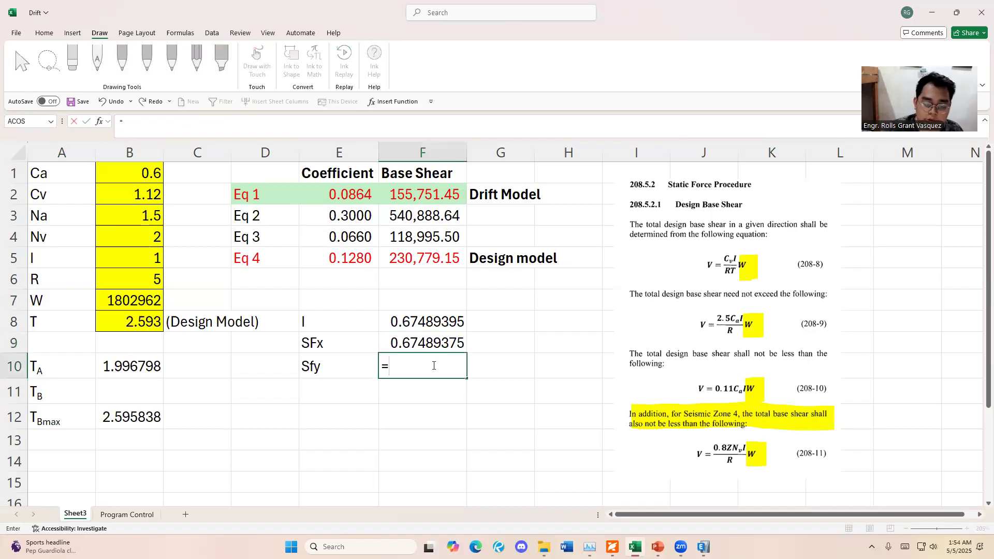
{"action": "key", "text": "alt+Tab"}
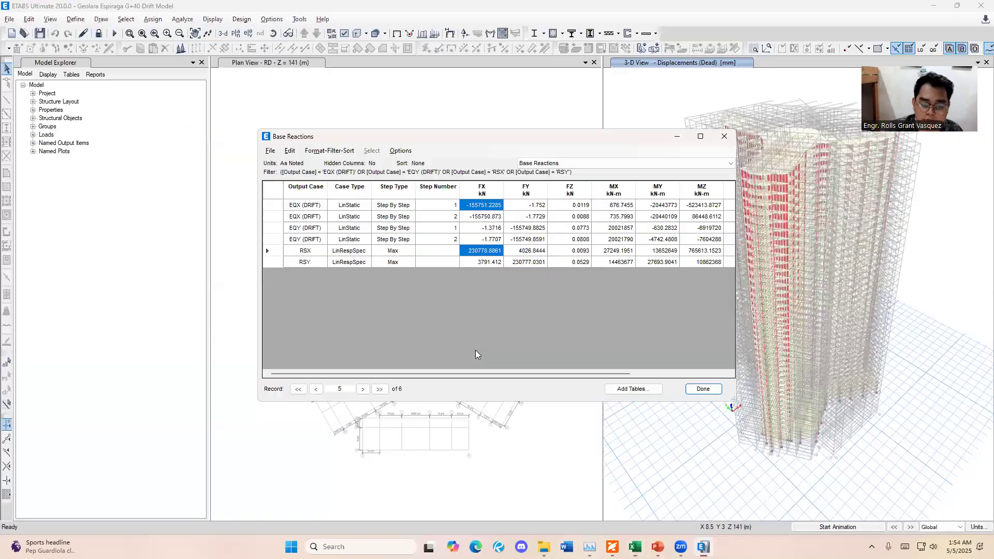
{"action": "left_click", "coordinate": [529, 264]}
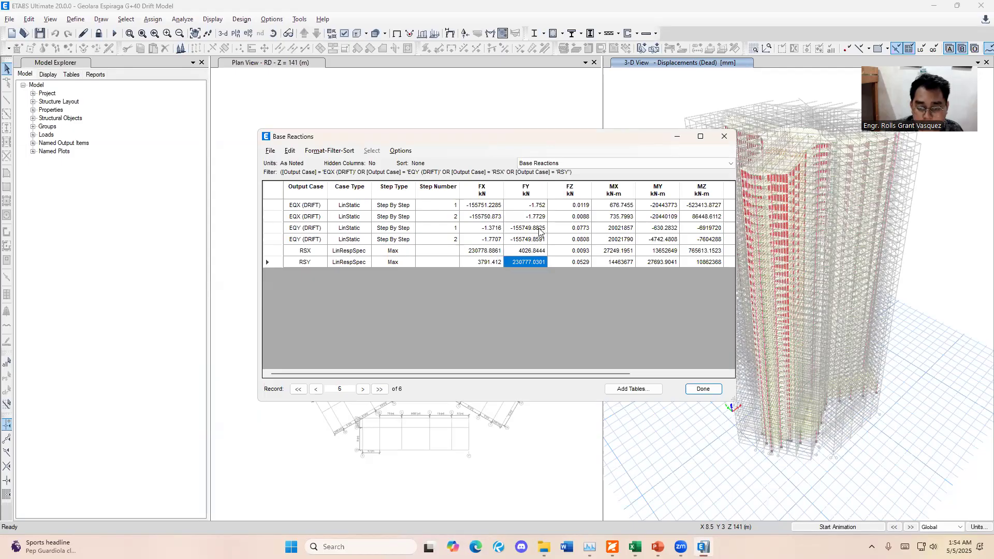
{"action": "left_click", "coordinate": [540, 231]}
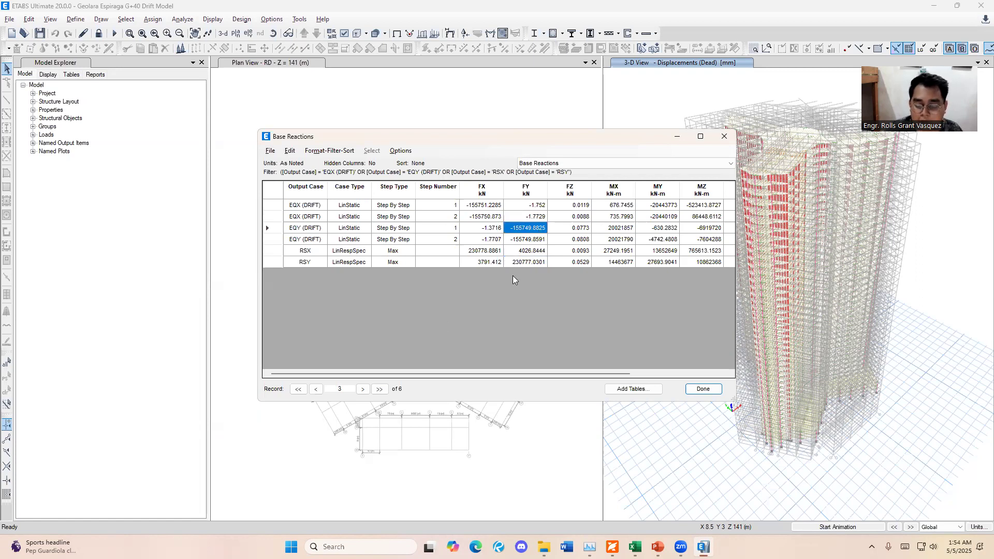
{"action": "key", "text": "alt+Tab"}
{"action": "type", "text": "155749.8825"}
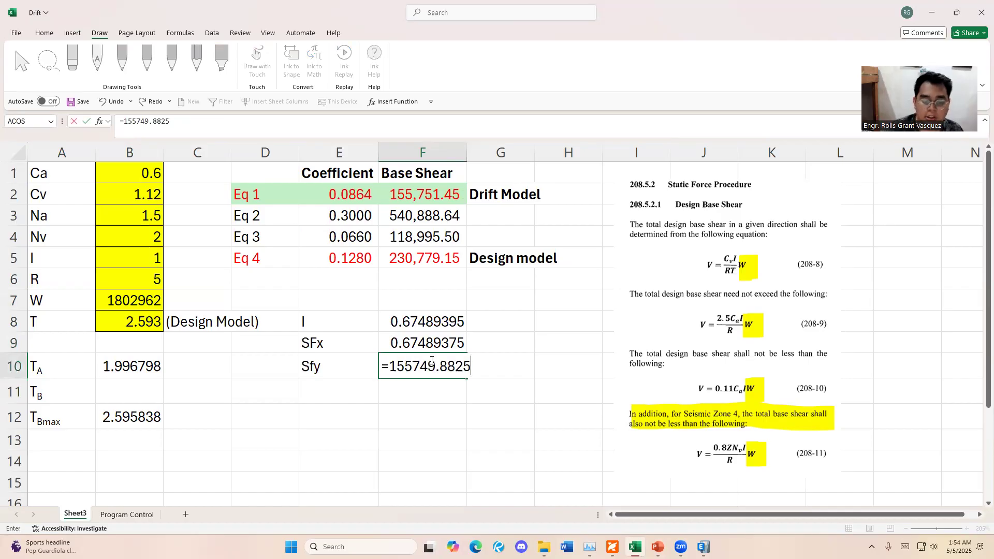
Complete the F10 formula by dividing by the RSY FY reaction from the ETABS table, 230777.0301
{"action": "key", "text": "alt+Tab"}
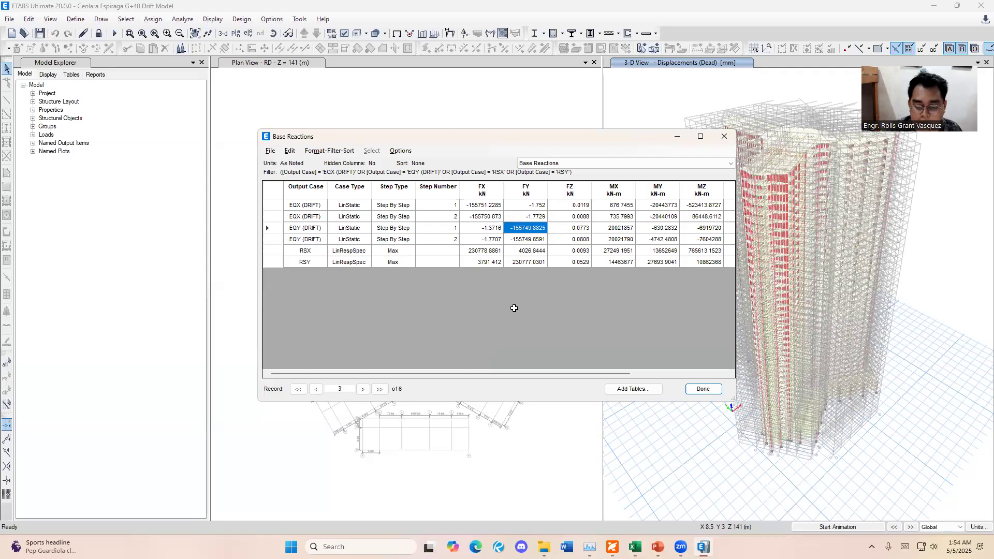
{"action": "key", "text": "alt+Tab"}
{"action": "type", "text": "230"}
{"action": "key", "text": "BackSpace"}
{"action": "key", "text": "BackSpace"}
{"action": "key", "text": "BackSpace"}
{"action": "type", "text": "/230777"}
{"action": "key", "text": "alt+Tab"}
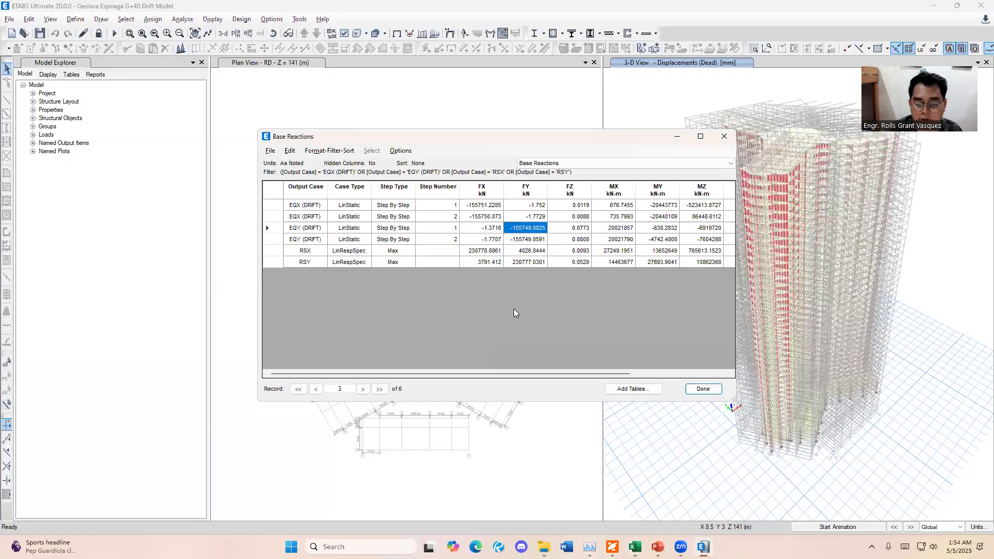
{"action": "key", "text": "alt+Tab"}
{"action": "type", "text": ".0301"}
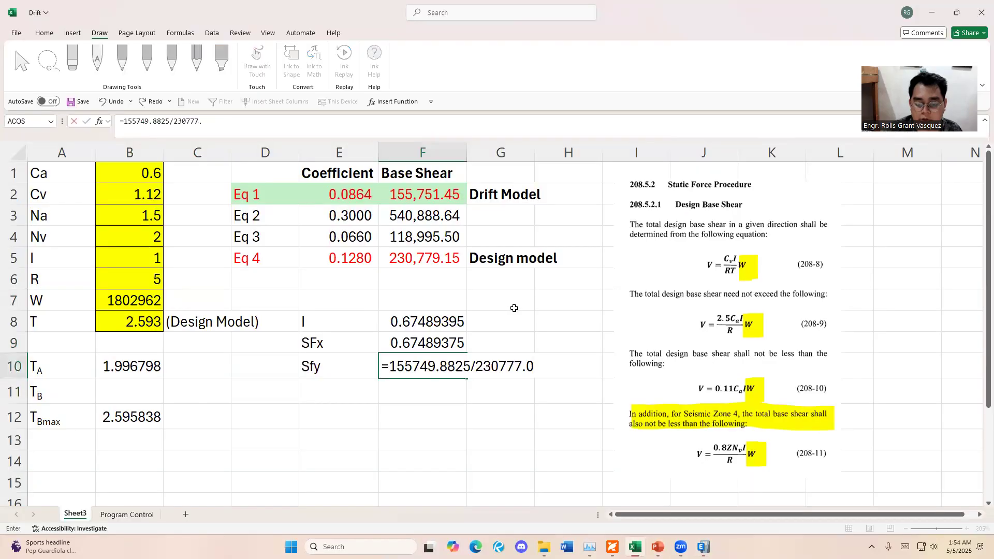
{"action": "key", "text": "Return"}
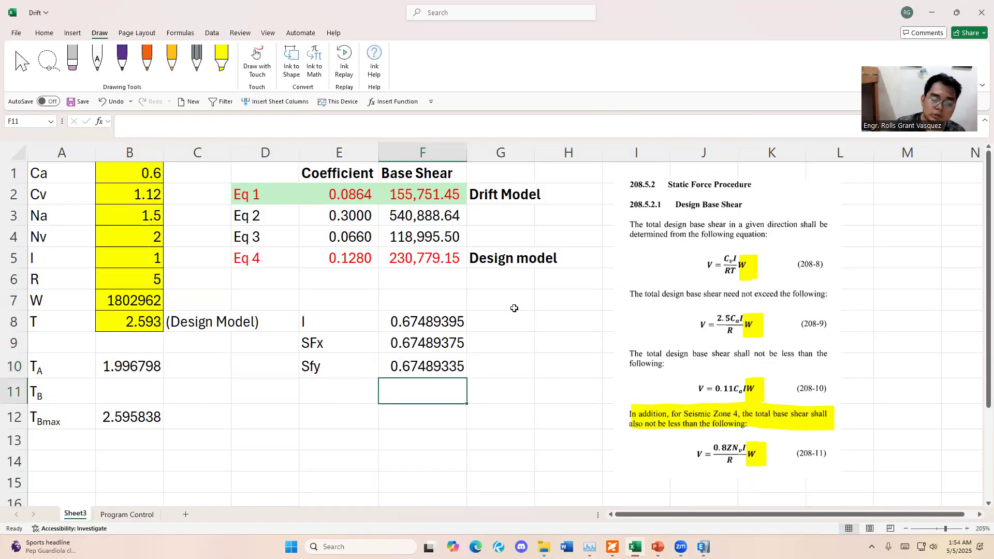
Correct the label in cell E10 to SFy
{"action": "double_click", "coordinate": [329, 365]}
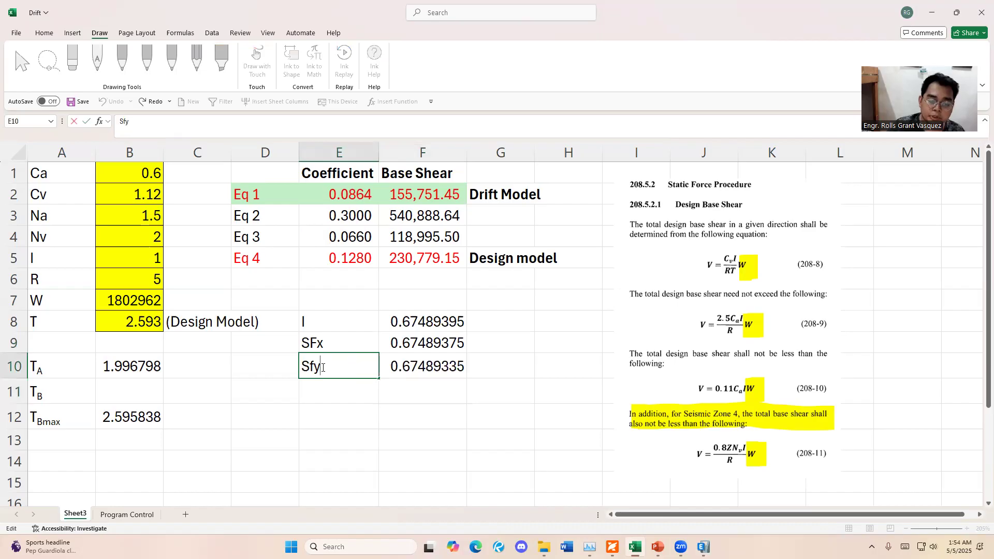
{"action": "left_click_drag", "start_coordinate": [322, 366], "coordinate": [307, 366]}
{"action": "type", "text": "Fy"}
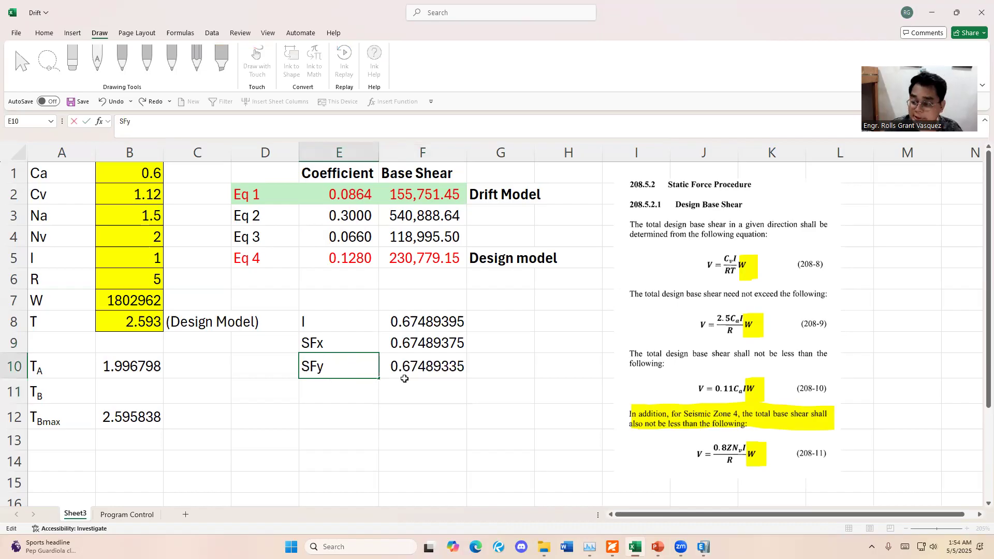
{"action": "left_click", "coordinate": [430, 384]}
Check the SFx formula in cell F9
{"action": "left_click", "coordinate": [449, 344]}
{"action": "double_click", "coordinate": [442, 344]}
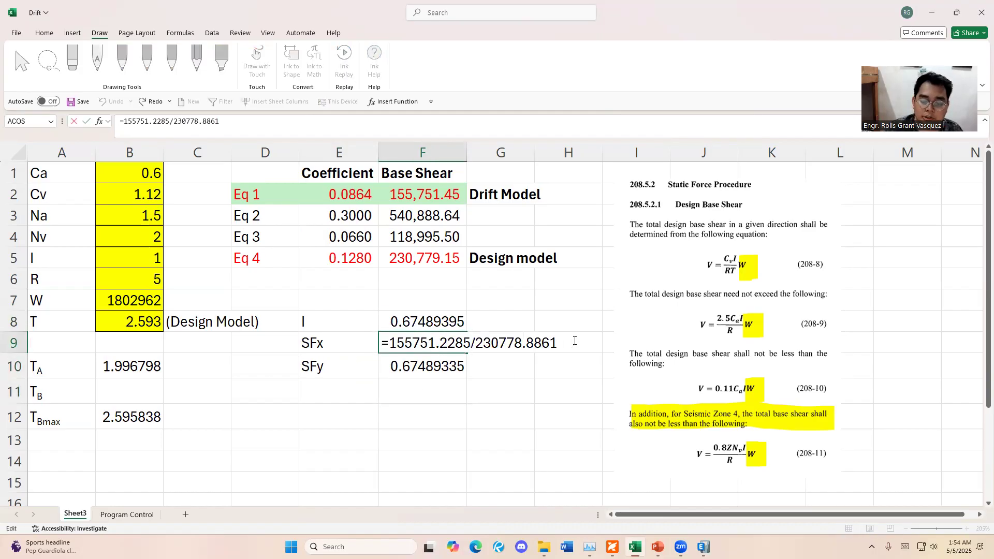
{"action": "key", "text": "ctrl+Return"}
Switch to ETABS, close the Base Reactions table and unlock the model, accepting deletion of the analysis results
{"action": "key", "text": "alt+Tab"}
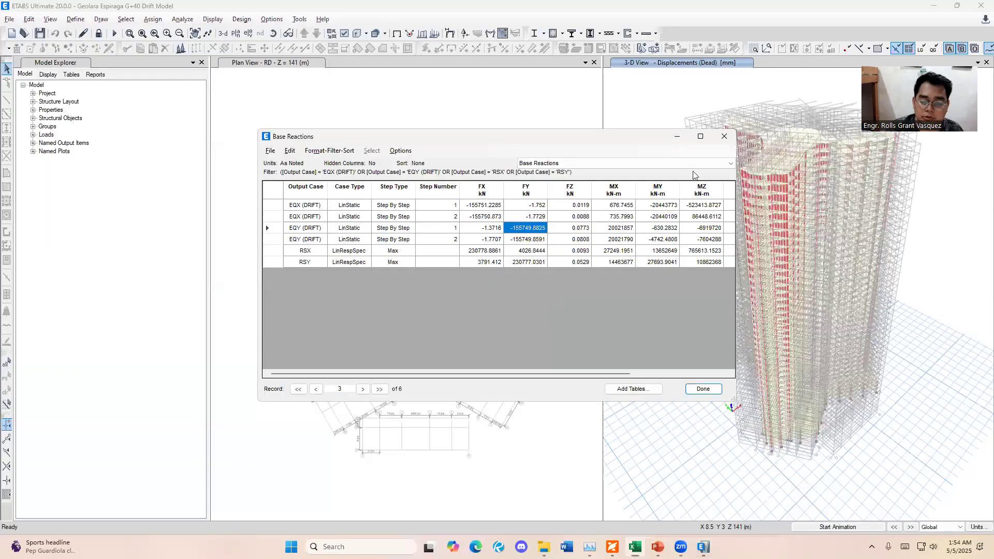
{"action": "left_click", "coordinate": [723, 136]}
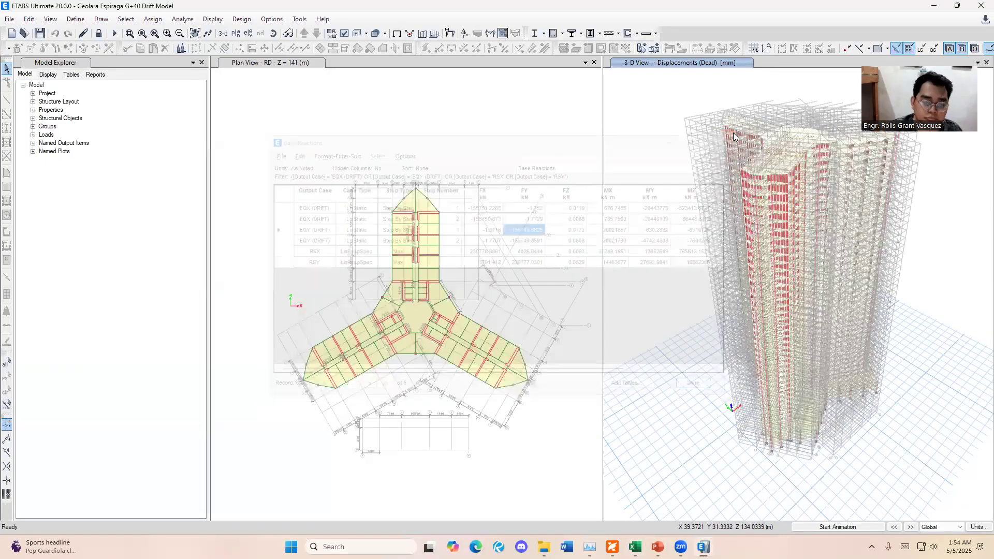
{"action": "left_click", "coordinate": [98, 34]}
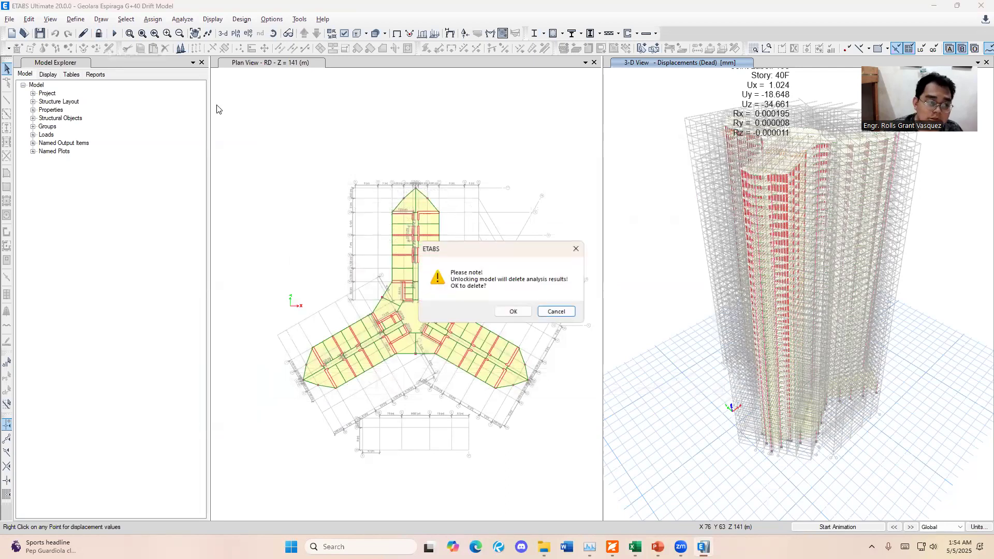
{"action": "left_click", "coordinate": [513, 311]}
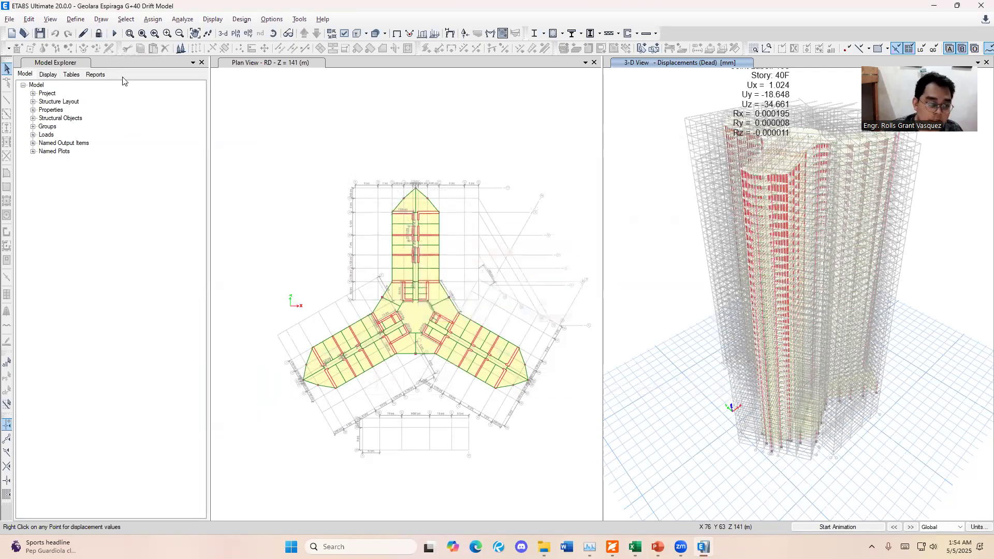
Open the RSX response spectrum load case data for editing
{"action": "left_click", "coordinate": [72, 19]}
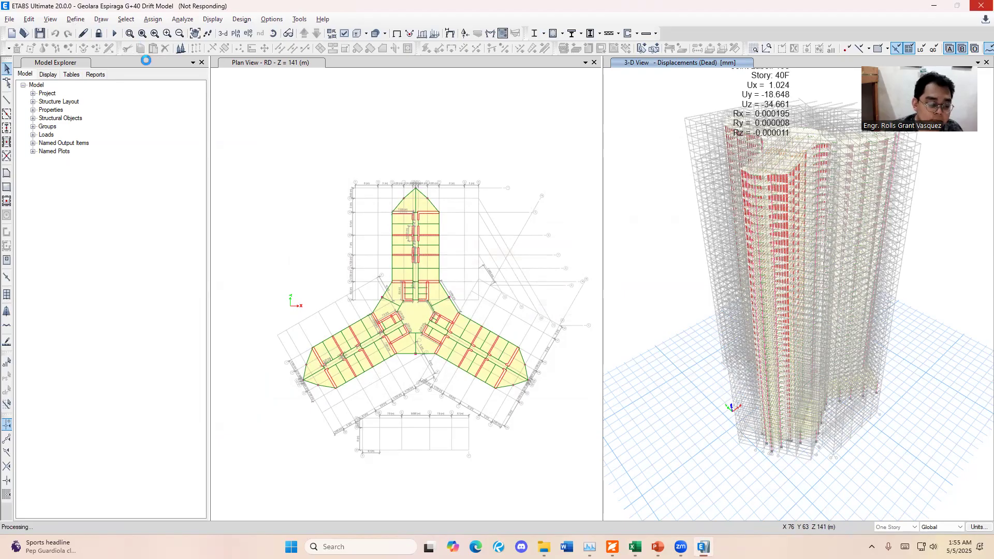
{"action": "left_click", "coordinate": [75, 19]}
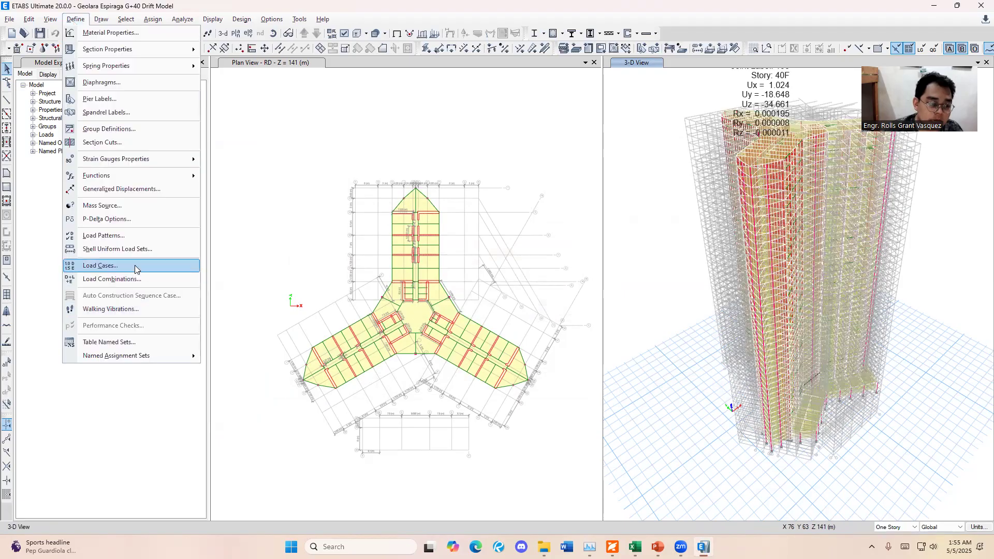
{"action": "key", "text": "Escape"}
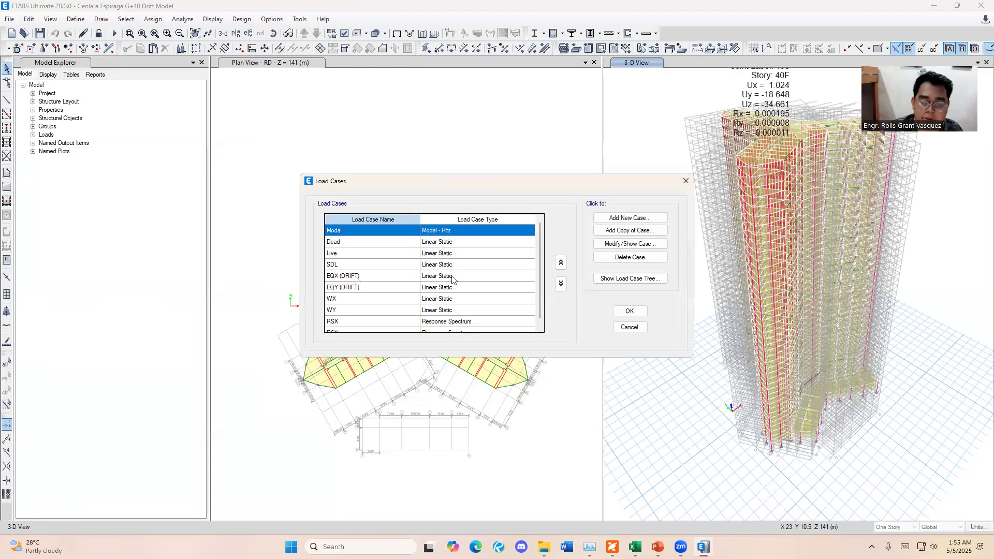
{"action": "left_click", "coordinate": [452, 278]}
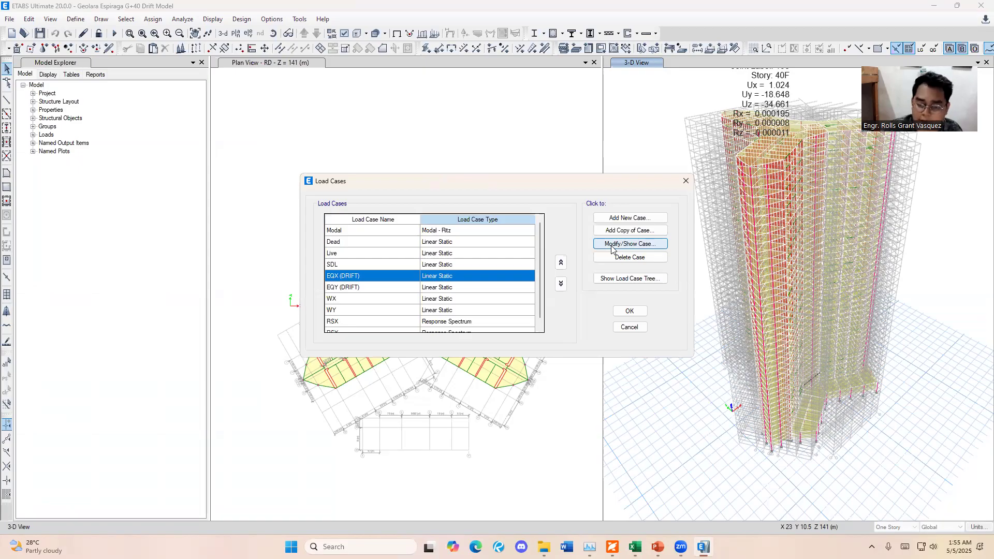
{"action": "left_click", "coordinate": [611, 247]}
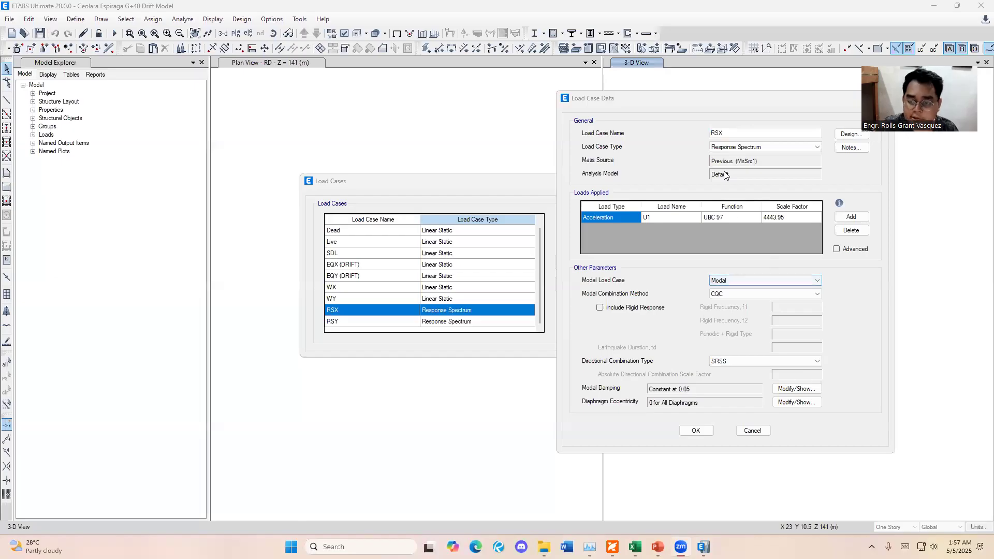
Multiply the RSX case's U1 scale factor of 4443.95 by the SFx value copied from Excel cell F9, 0.674893753
{"action": "left_click", "coordinate": [791, 218]}
{"action": "left_click", "coordinate": [790, 218]}
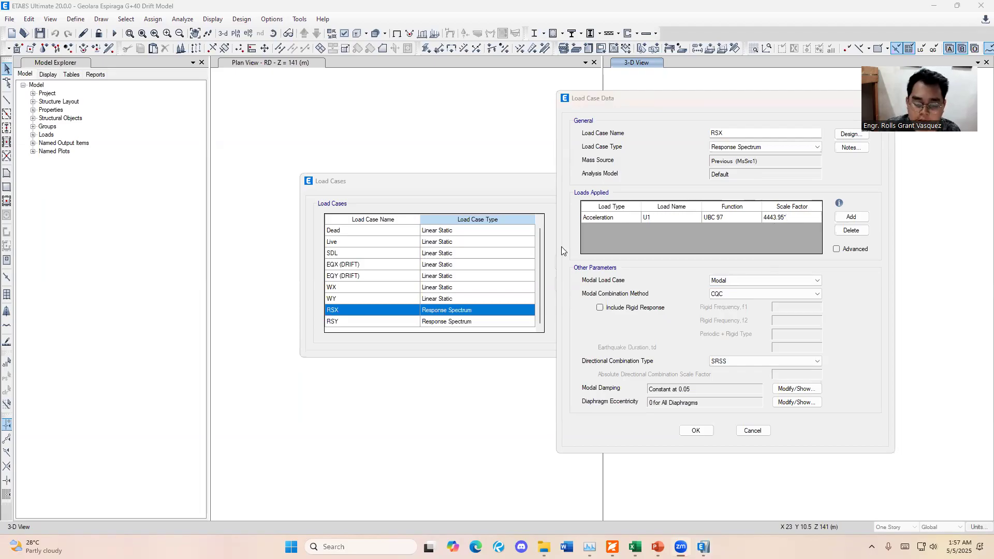
{"action": "left_click", "coordinate": [634, 547]}
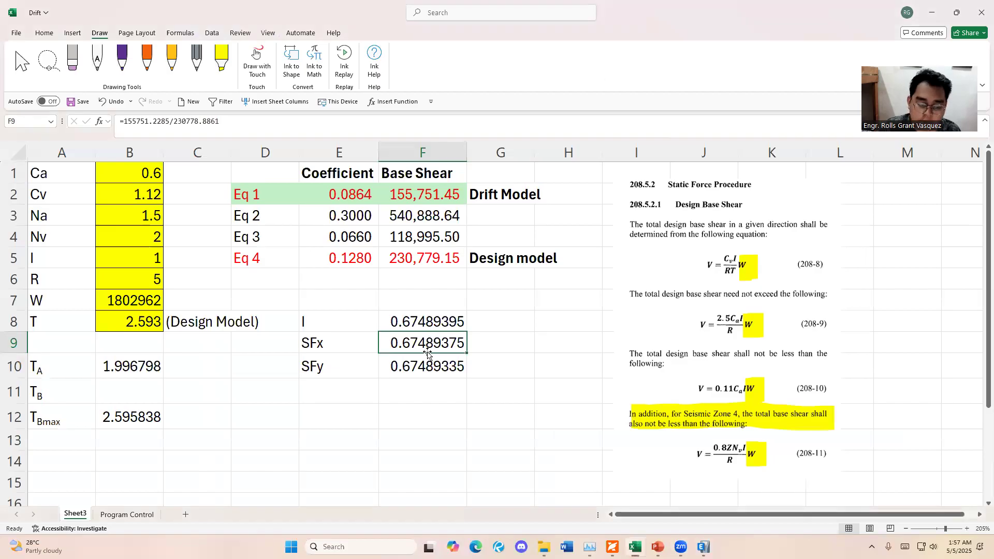
{"action": "key", "text": "ctrl+c"}
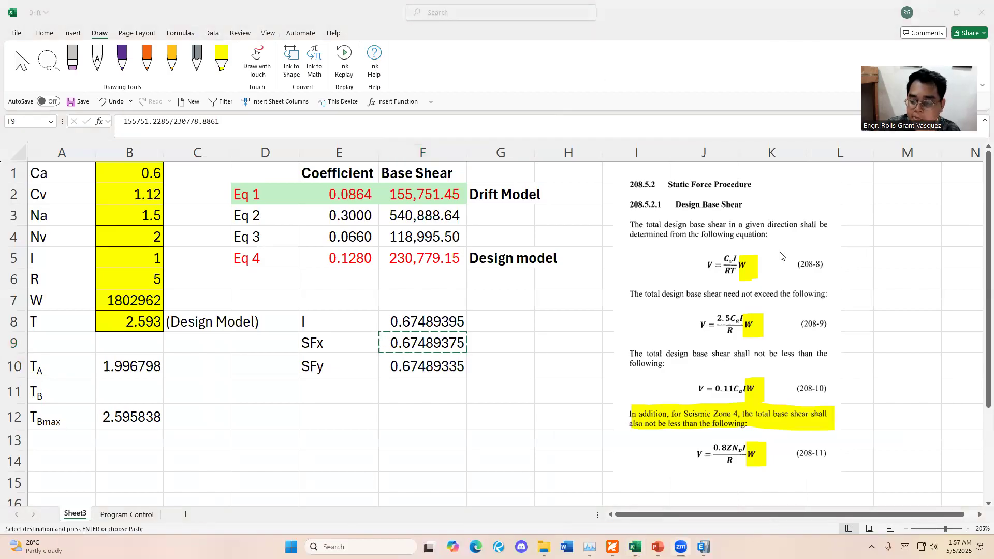
{"action": "key", "text": "alt+Tab"}
{"action": "key", "text": "Tab"}
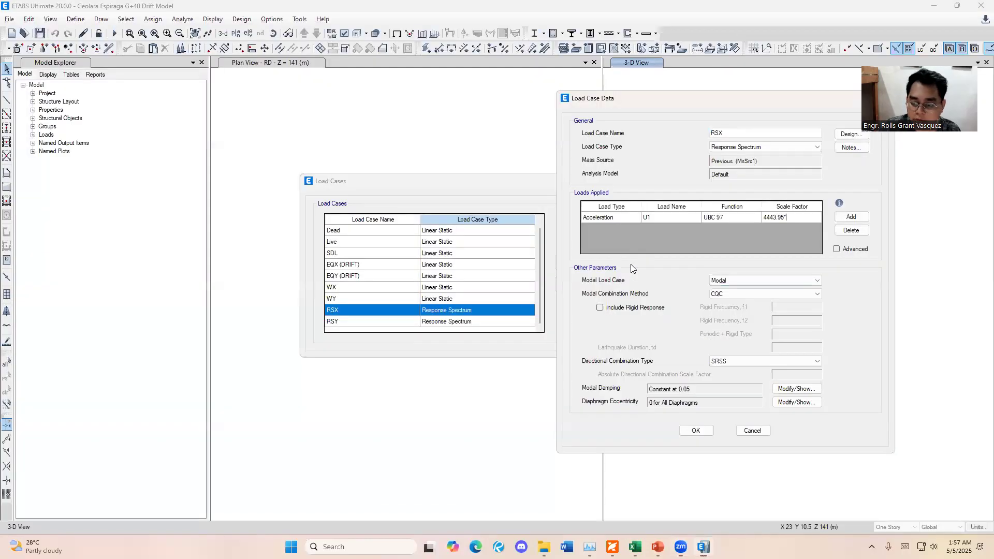
{"action": "left_click", "coordinate": [795, 218]}
{"action": "key", "text": "End"}
{"action": "key", "text": "ctrl+v"}
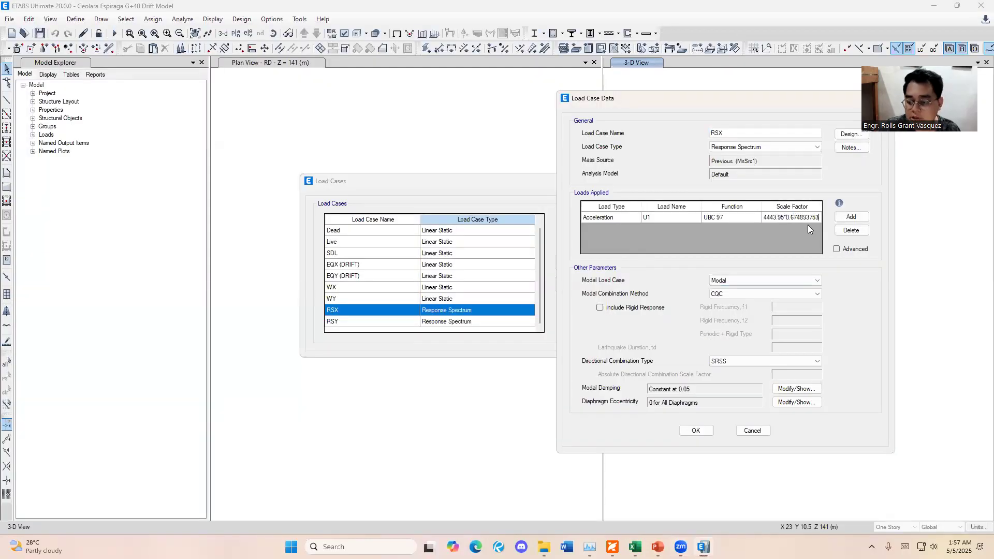
{"action": "left_click", "coordinate": [750, 220]}
{"action": "left_click", "coordinate": [803, 218]}
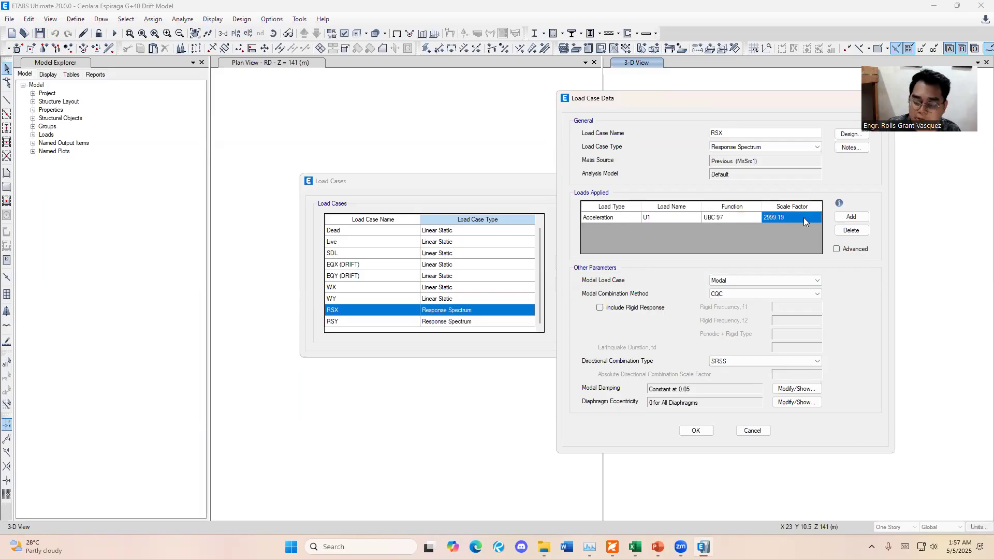
Accept the RSX load case changes and open the RSY response spectrum load case data for editing
{"action": "left_click", "coordinate": [695, 430]}
{"action": "left_click", "coordinate": [468, 321]}
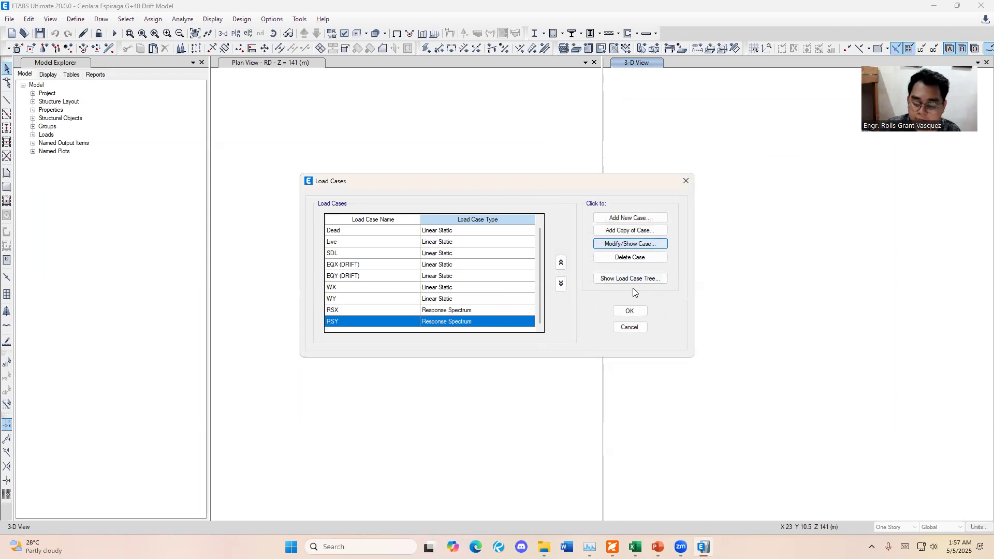
{"action": "key", "text": "Return"}
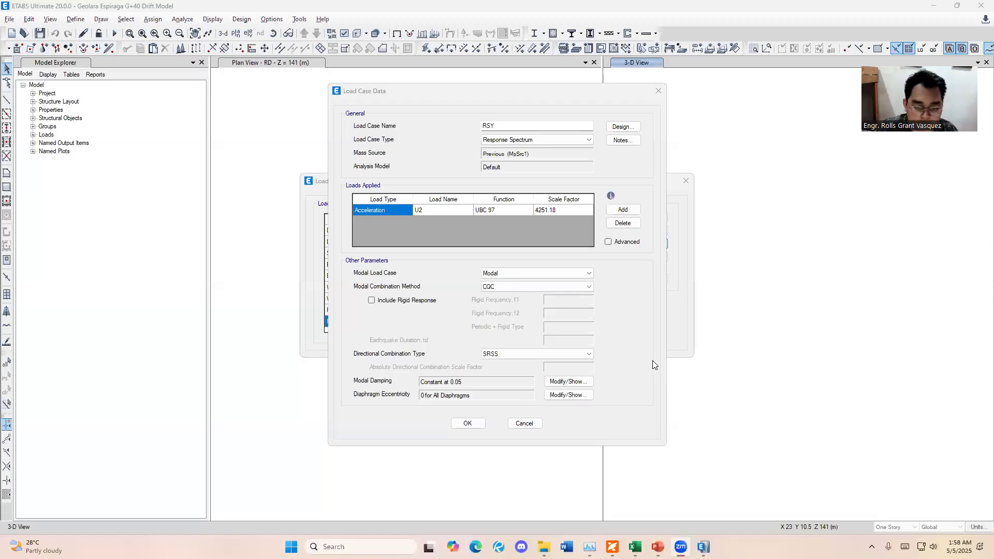
Multiply the RSY case's U2 scale factor of 4251.18 by the SFy value copied from Excel cell F10, 0.674893348
{"action": "left_click", "coordinate": [568, 213]}
{"action": "left_click", "coordinate": [569, 212]}
{"action": "left_click", "coordinate": [571, 211]}
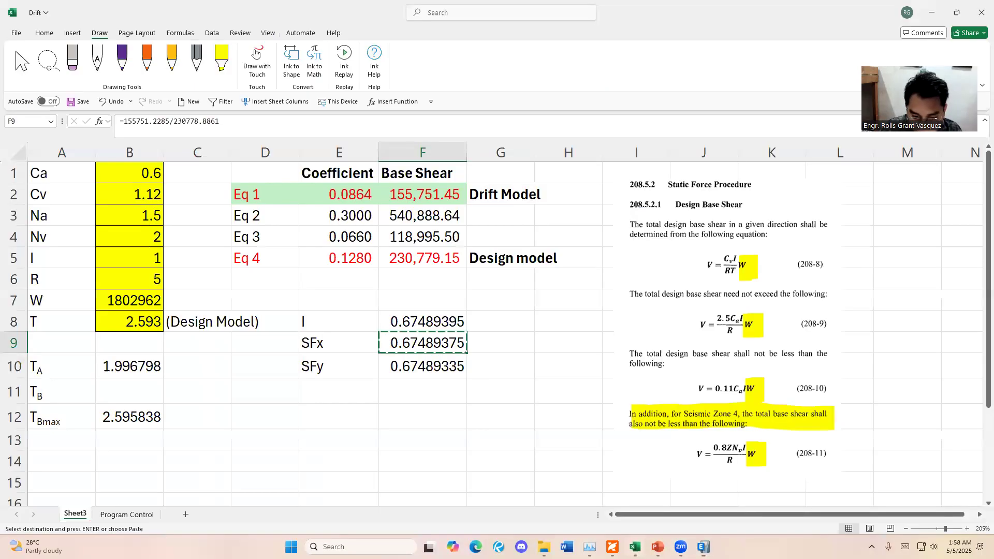
{"action": "left_click", "coordinate": [635, 546]}
{"action": "key", "text": "Escape"}
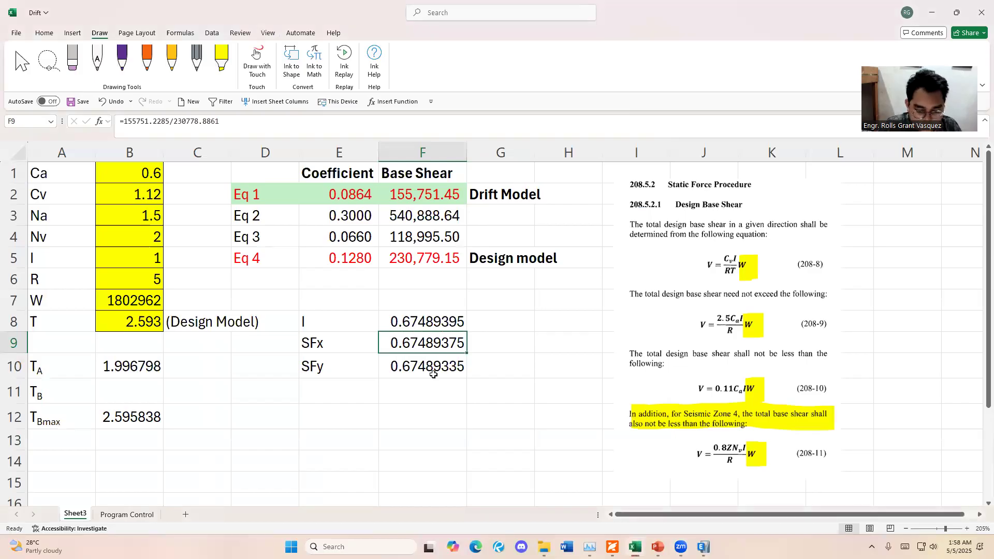
{"action": "left_click", "coordinate": [434, 374]}
{"action": "key", "text": "ctrl+c"}
{"action": "key", "text": "alt+Tab"}
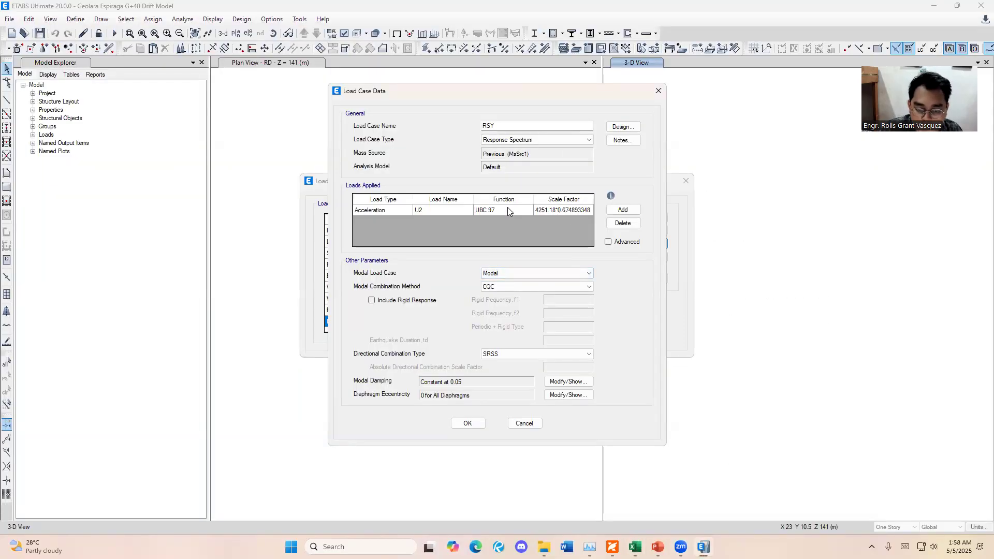
Accept the RSY case and load case definitions, and rerun the analysis
{"action": "left_click", "coordinate": [467, 423]}
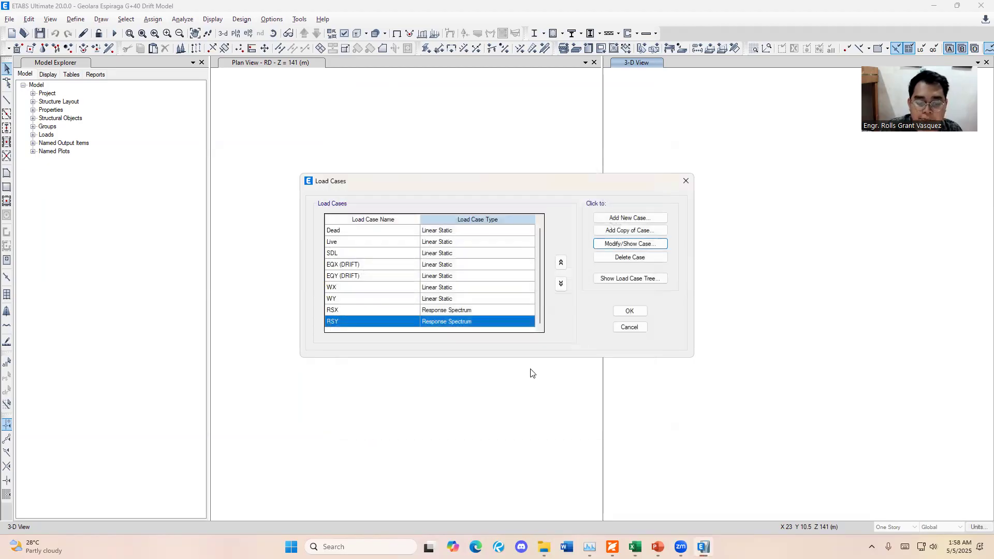
{"action": "left_click", "coordinate": [643, 311]}
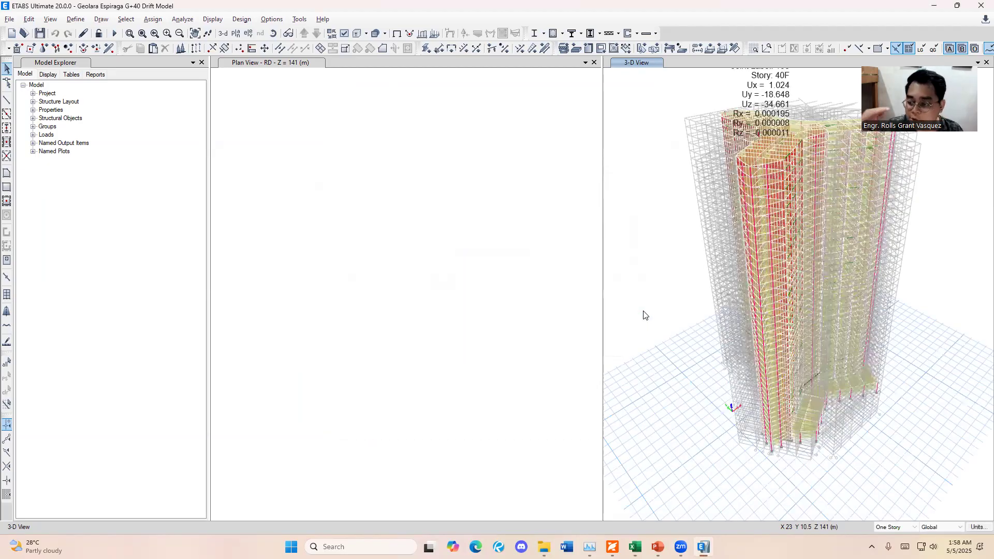
{"action": "left_click", "coordinate": [115, 33]}
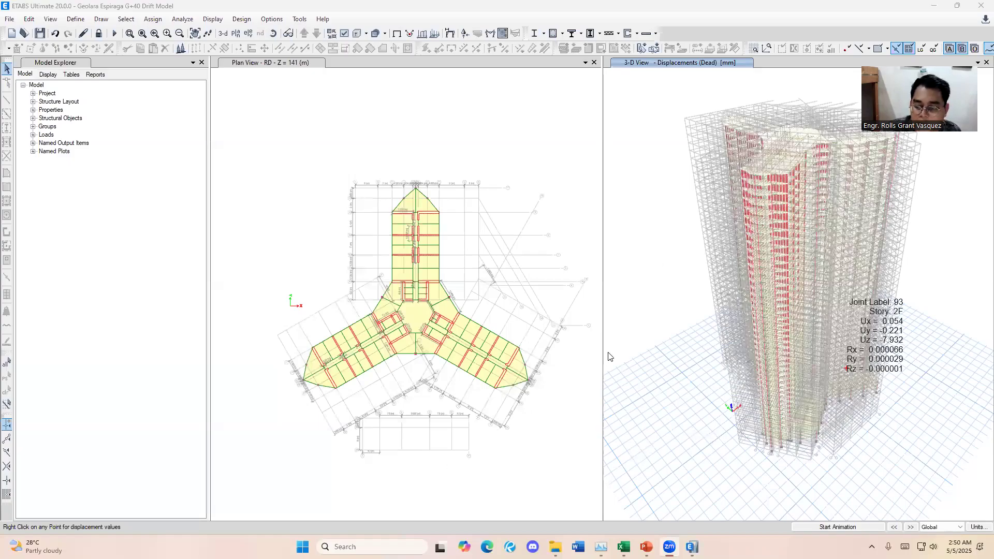
Display only the Base Reactions table from the Structure Output analysis results
{"action": "left_click", "coordinate": [219, 22]}
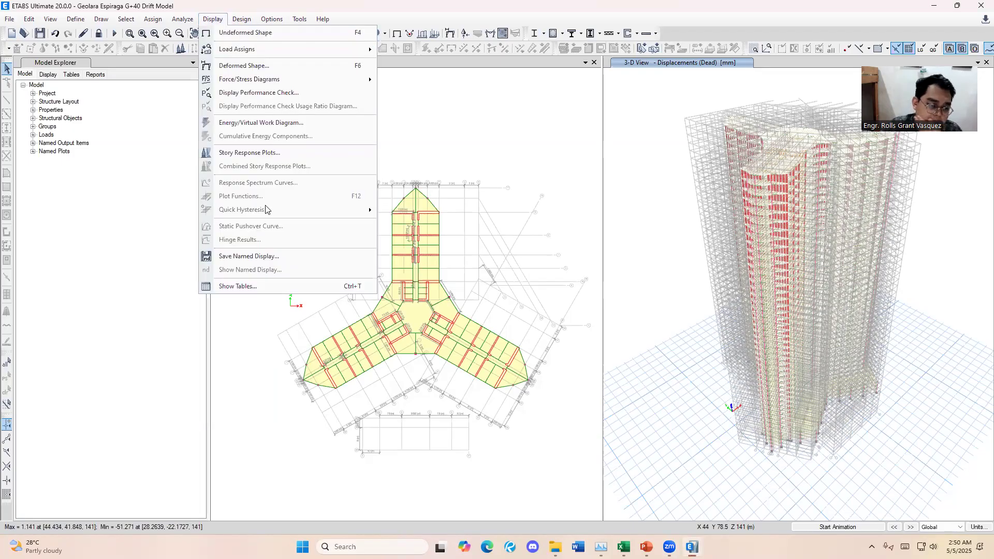
{"action": "left_click", "coordinate": [258, 286]}
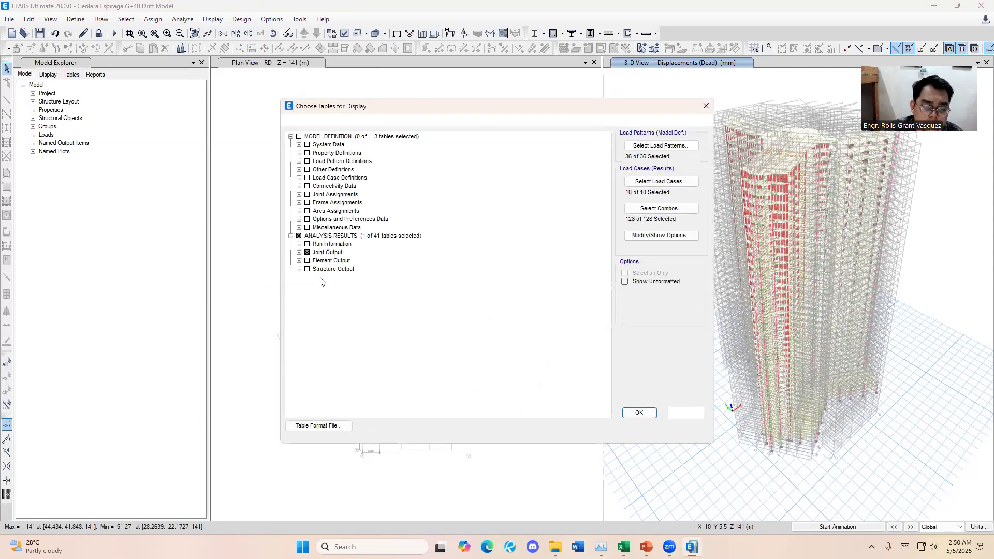
{"action": "left_click", "coordinate": [299, 236]}
{"action": "left_click", "coordinate": [299, 236]}
{"action": "left_click", "coordinate": [299, 269]}
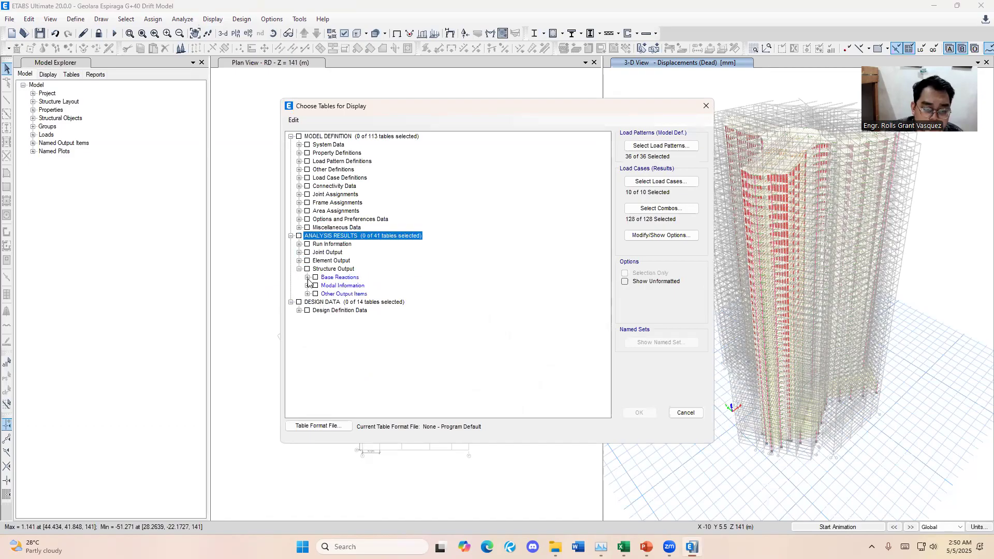
{"action": "left_click", "coordinate": [307, 277]}
{"action": "left_click", "coordinate": [324, 285]}
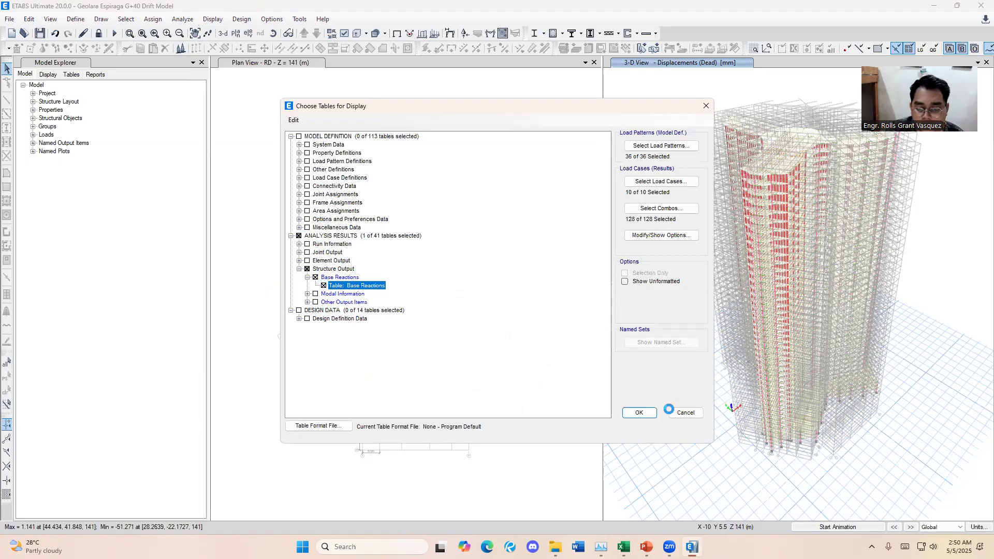
{"action": "left_click", "coordinate": [639, 413]}
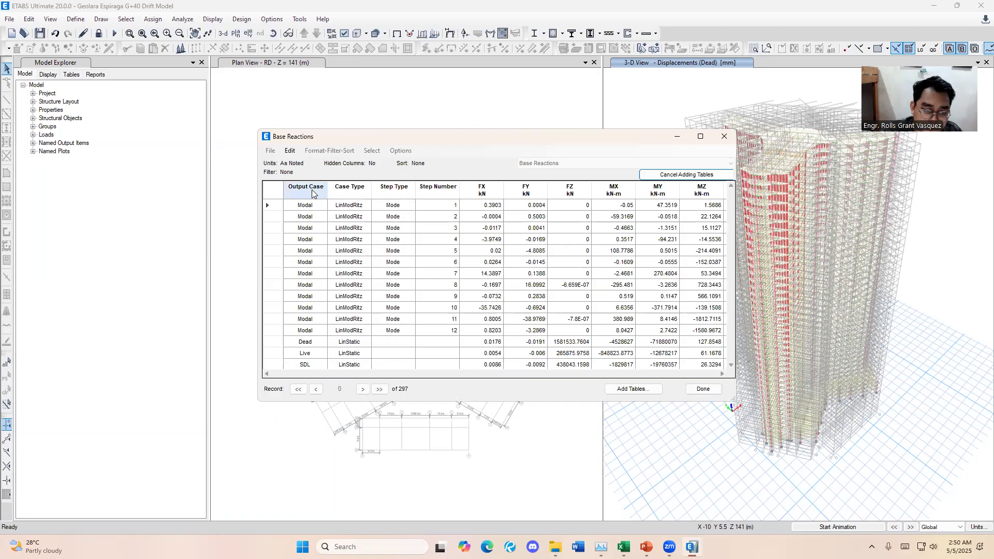
Filter the Base Reactions table by output case to EQX (DRIFT), EQY (DRIFT), RSX and RSY
{"action": "left_click", "coordinate": [312, 192]}
{"action": "scroll", "coordinate": [373, 235], "scroll_direction": "down", "scroll_amount": 4}
{"action": "scroll", "coordinate": [374, 236], "scroll_direction": "down", "scroll_amount": 13}
{"action": "scroll", "coordinate": [373, 236], "scroll_direction": "down", "scroll_amount": 5}
{"action": "scroll", "coordinate": [374, 235], "scroll_direction": "up", "scroll_amount": 1}
{"action": "left_click", "coordinate": [368, 205]}
{"action": "left_click", "coordinate": [368, 211], "text": "ctrl"}
{"action": "left_click", "coordinate": [367, 231], "text": "ctrl"}
{"action": "left_click", "coordinate": [368, 238], "text": "ctrl"}
{"action": "left_click", "coordinate": [388, 256]}
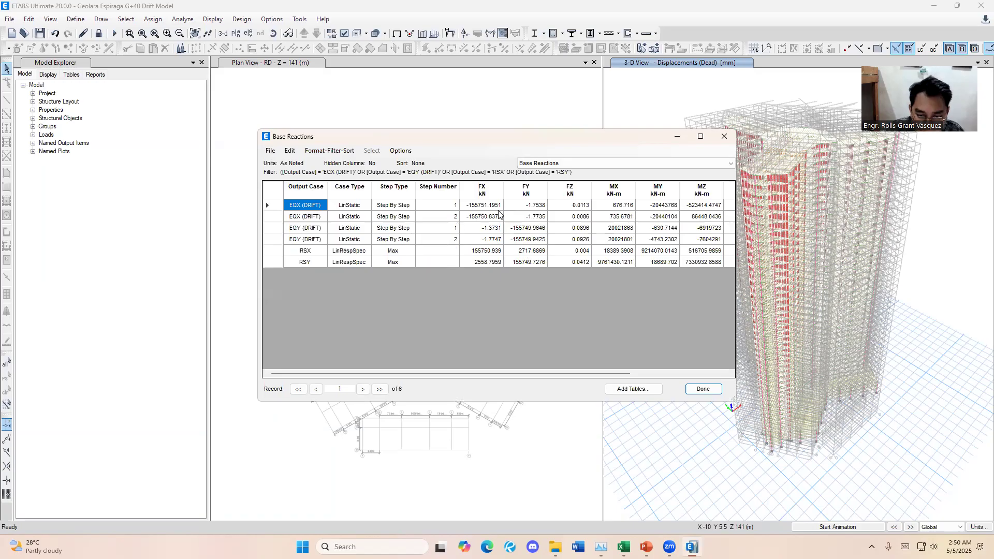
Compare the FX reactions of EQX and RSX and the FY reactions of EQY and RSY, and close the table
{"action": "left_click", "coordinate": [494, 209]}
{"action": "left_click", "coordinate": [487, 252], "text": "ctrl"}
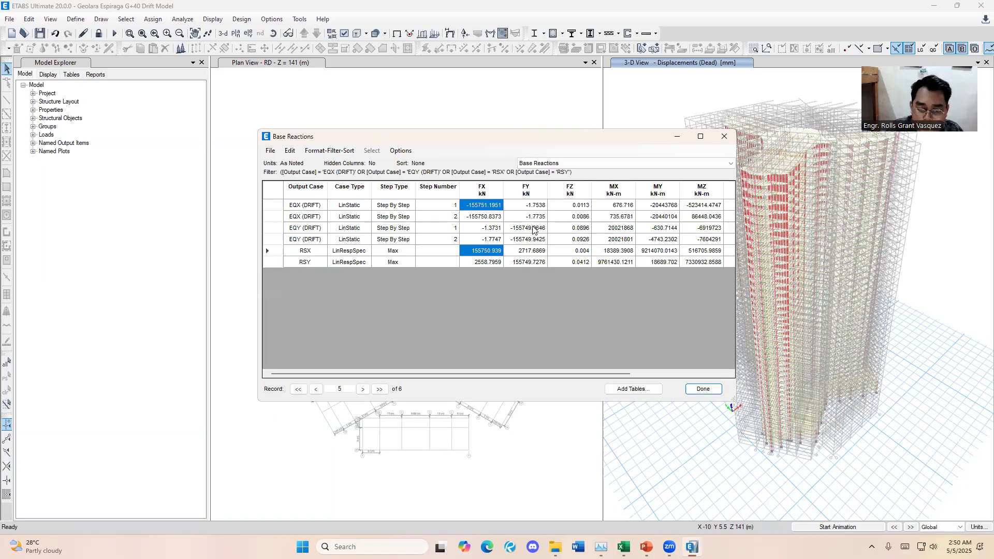
{"action": "left_click", "coordinate": [533, 229], "text": "ctrl"}
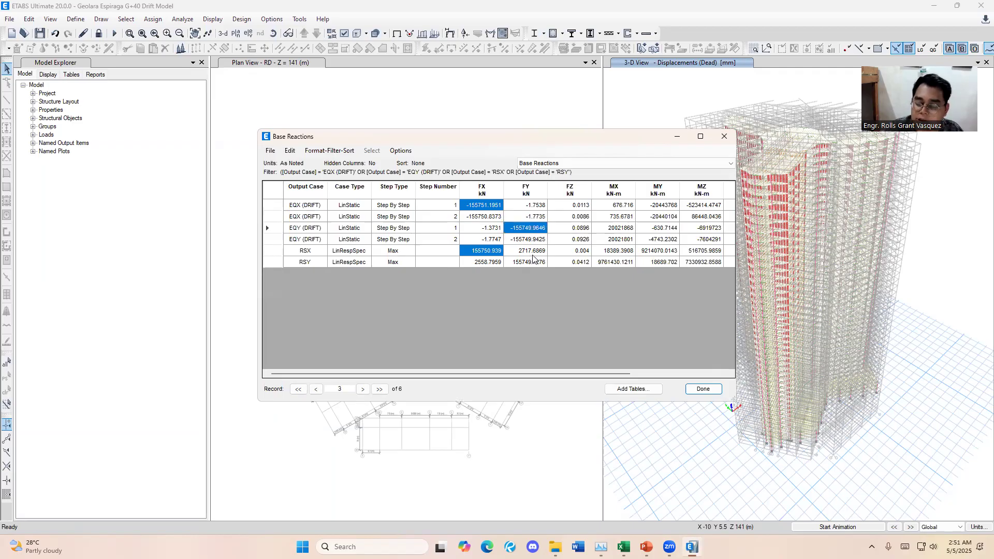
{"action": "left_click", "coordinate": [533, 258], "text": "ctrl"}
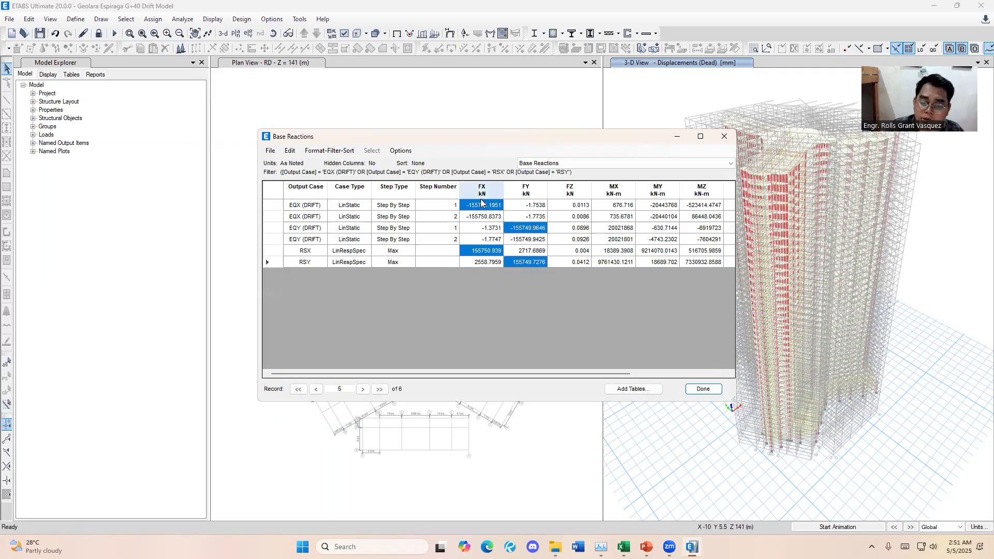
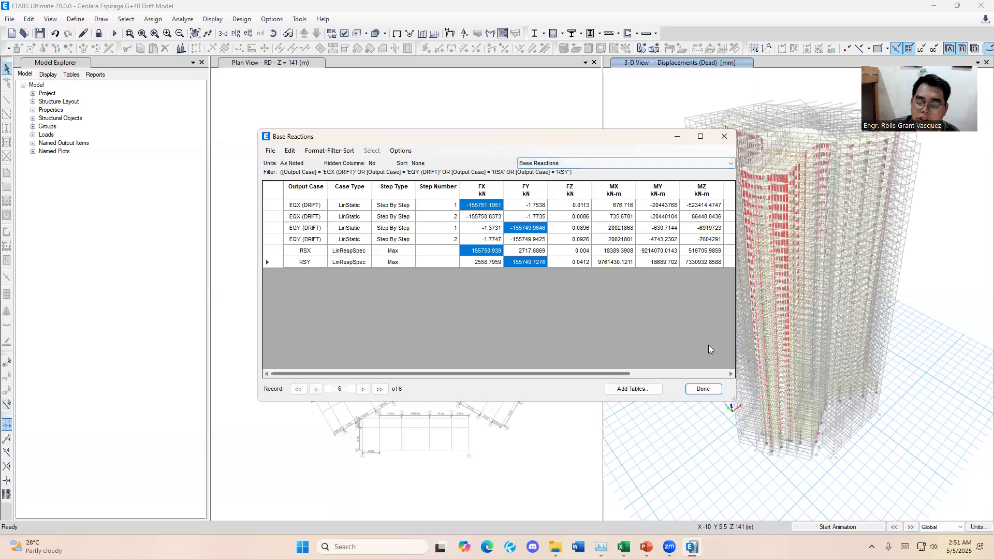
{"action": "left_click", "coordinate": [724, 136]}
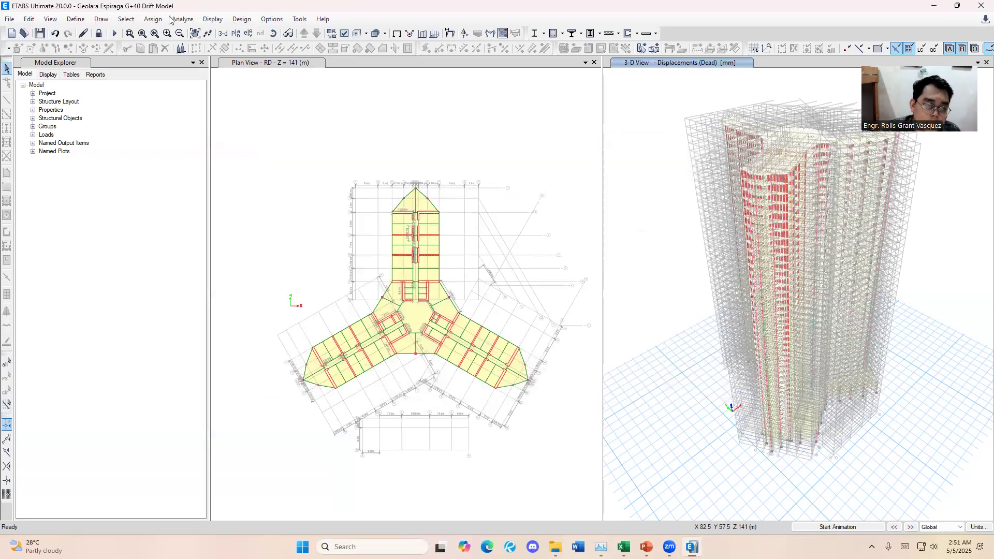
{"action": "left_click", "coordinate": [223, 20]}
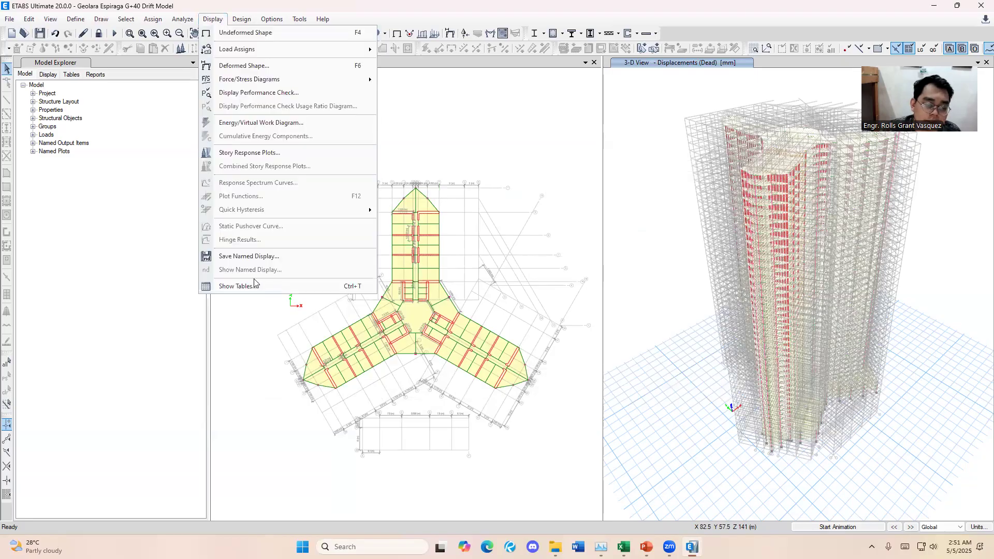
{"action": "left_click", "coordinate": [254, 285]}
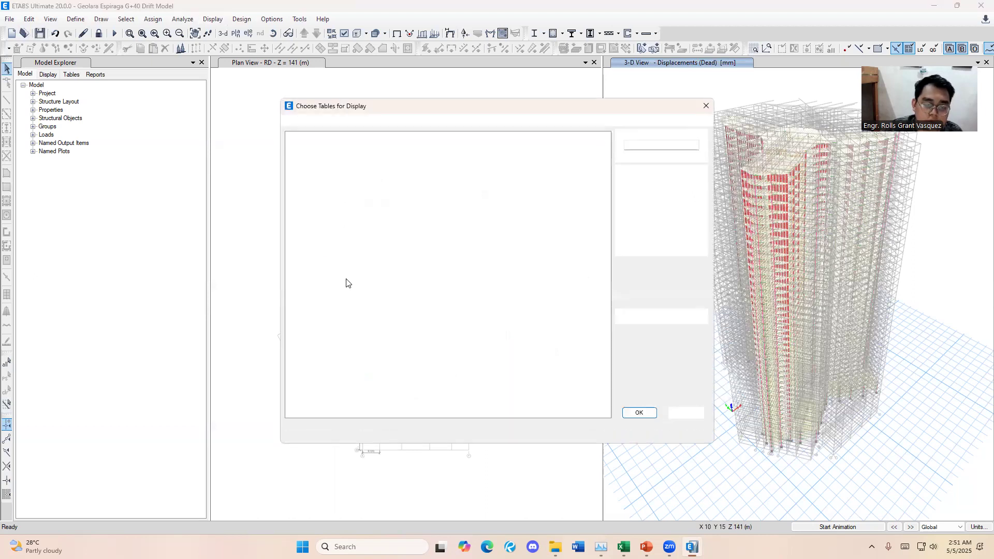
{"action": "left_click", "coordinate": [305, 269]}
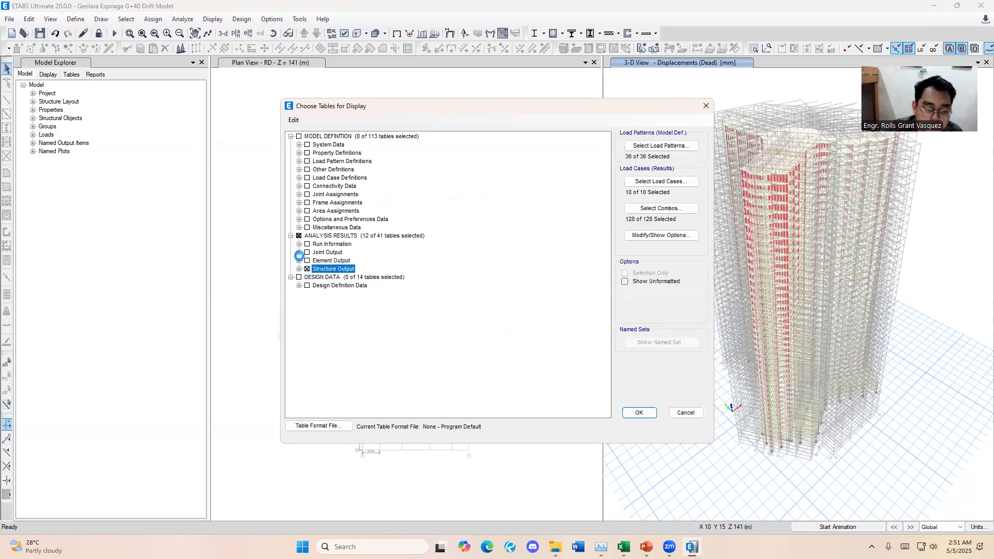
{"action": "left_click", "coordinate": [300, 253]}
{"action": "left_click", "coordinate": [307, 261]}
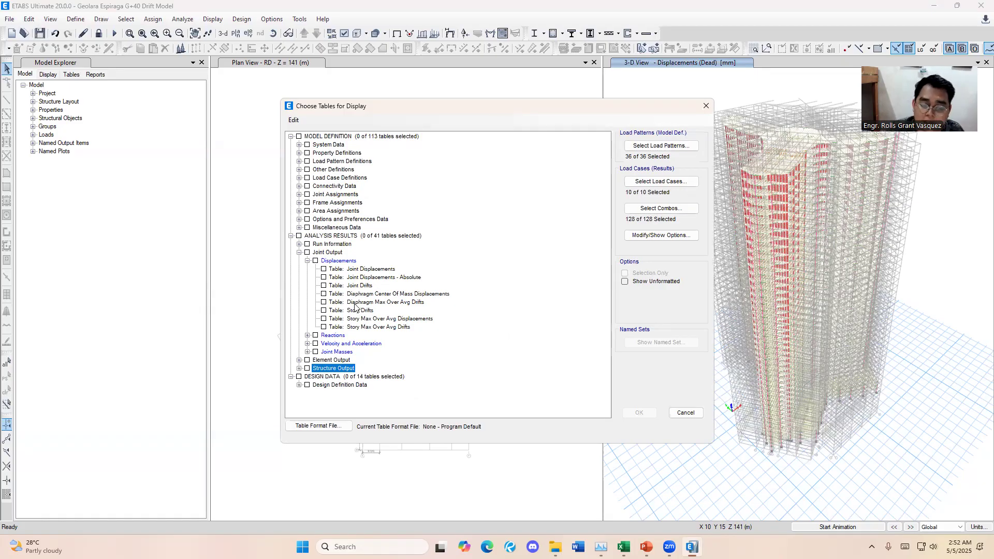
{"action": "left_click", "coordinate": [324, 294]}
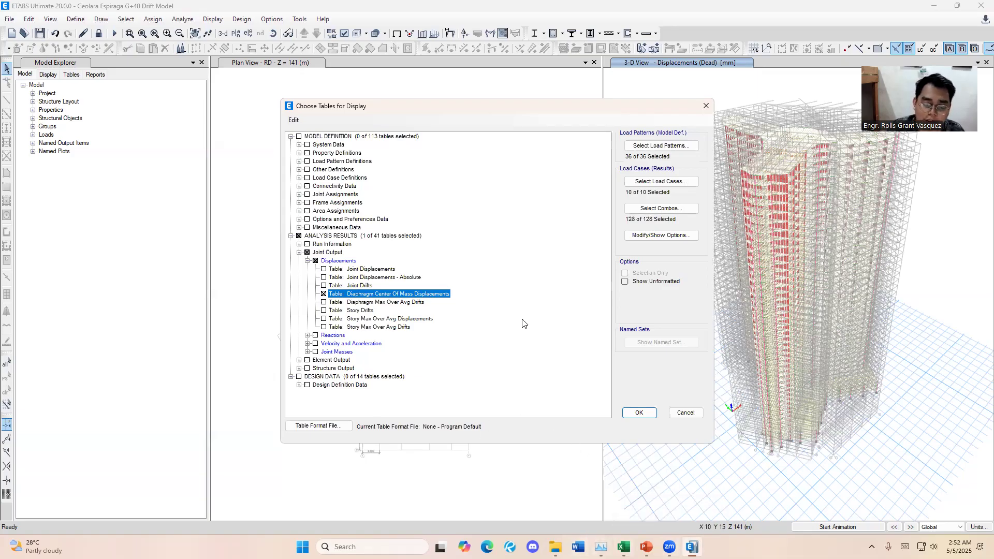
Switch to PowerPoint and handwrite (1.2+0.5CaI)D + 1.0L + 1.0EQ in red below the limitations text, branching EQ into X and Y
{"action": "left_click", "coordinate": [646, 547]}
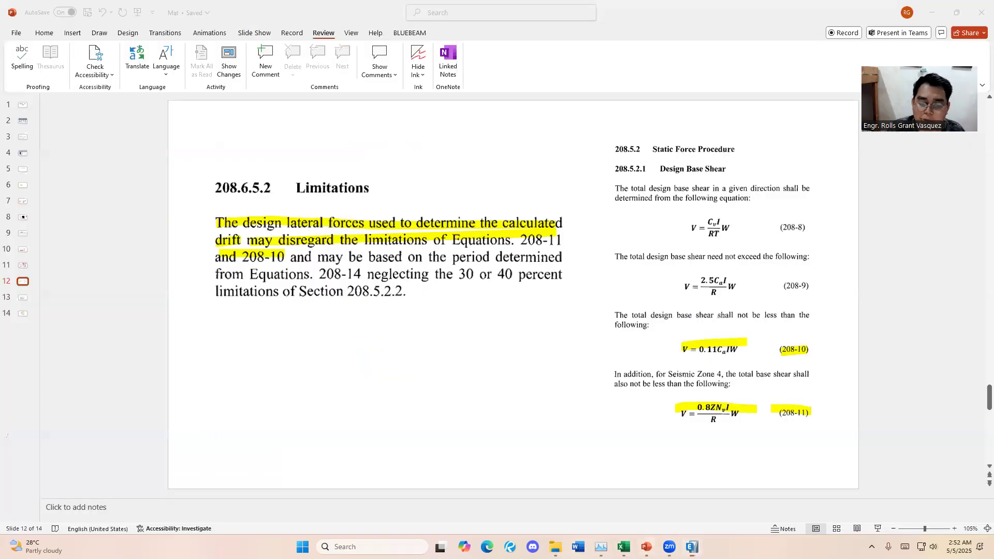
{"action": "left_click", "coordinate": [99, 33]}
{"action": "left_click", "coordinate": [147, 57]}
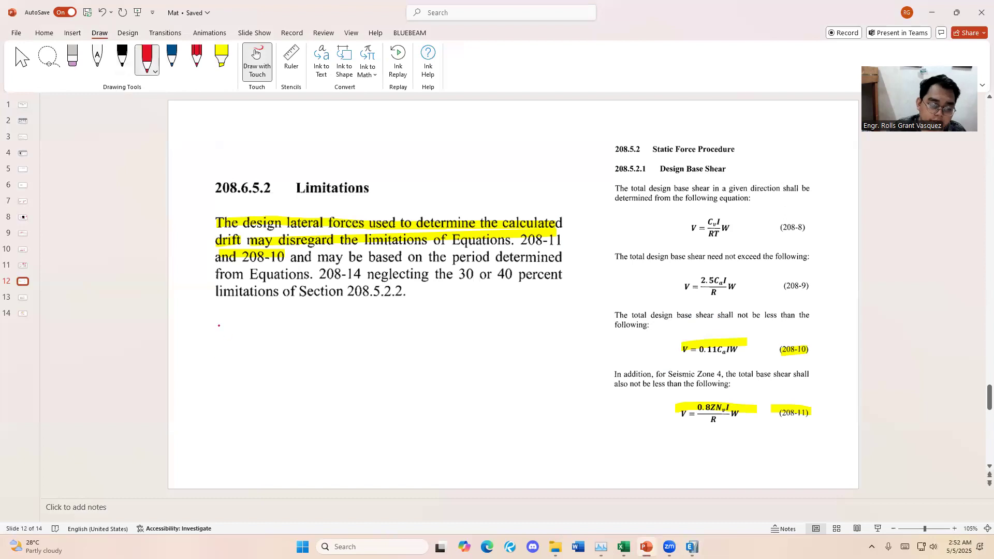
{"action": "mouse_move", "coordinate": [225, 314]}
{"action": "left_mouse_down"}
{"action": "mouse_move", "coordinate": [214, 351]}
{"action": "mouse_move", "coordinate": [230, 342]}
{"action": "left_mouse_up"}
{"action": "left_click", "coordinate": [234, 339]}
{"action": "left_click_drag", "start_coordinate": [240, 331], "coordinate": [263, 335]}
{"action": "mouse_move", "coordinate": [271, 329]}
{"action": "left_mouse_down"}
{"action": "mouse_move", "coordinate": [283, 345]}
{"action": "mouse_move", "coordinate": [294, 326]}
{"action": "left_mouse_up"}
{"action": "left_click", "coordinate": [278, 341]}
{"action": "mouse_move", "coordinate": [307, 325]}
{"action": "left_mouse_down"}
{"action": "mouse_move", "coordinate": [306, 341]}
{"action": "mouse_move", "coordinate": [316, 342]}
{"action": "left_mouse_up"}
{"action": "left_click_drag", "start_coordinate": [329, 324], "coordinate": [340, 348]}
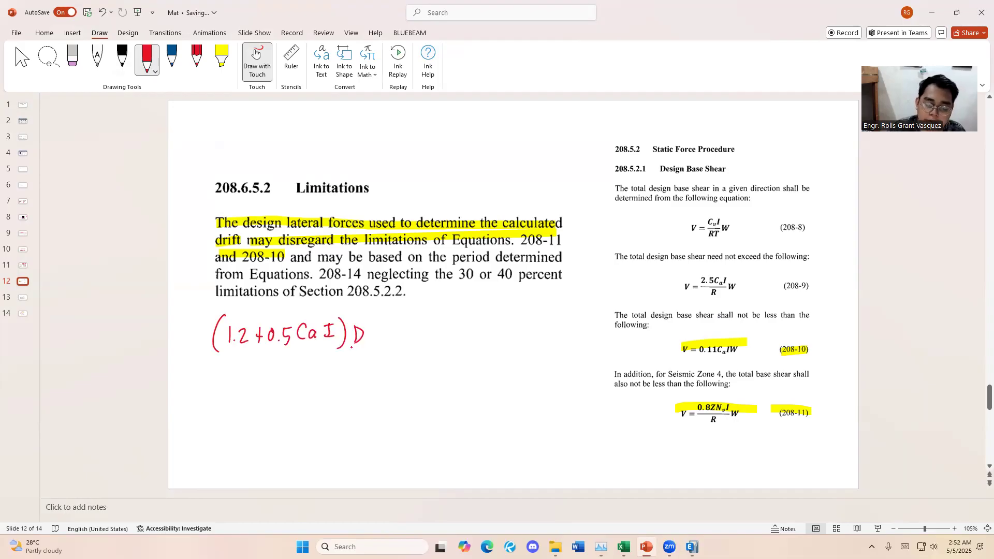
{"action": "left_click_drag", "start_coordinate": [384, 330], "coordinate": [384, 344]}
{"action": "left_click_drag", "start_coordinate": [380, 337], "coordinate": [417, 328]}
{"action": "left_click_drag", "start_coordinate": [424, 325], "coordinate": [433, 337]}
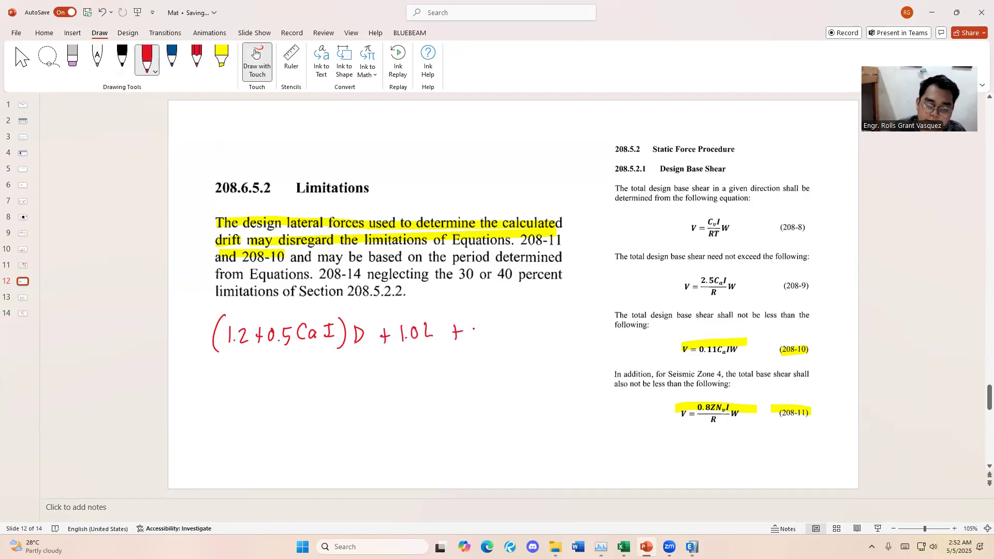
{"action": "mouse_move", "coordinate": [494, 324]}
{"action": "left_mouse_down"}
{"action": "mouse_move", "coordinate": [478, 342]}
{"action": "mouse_move", "coordinate": [509, 339]}
{"action": "mouse_move", "coordinate": [518, 325]}
{"action": "left_mouse_up"}
{"action": "left_click_drag", "start_coordinate": [509, 332], "coordinate": [516, 331]}
{"action": "left_click_drag", "start_coordinate": [530, 322], "coordinate": [569, 341]}
{"action": "left_click_drag", "start_coordinate": [578, 310], "coordinate": [586, 339]}
{"action": "left_click_drag", "start_coordinate": [592, 329], "coordinate": [579, 352]}
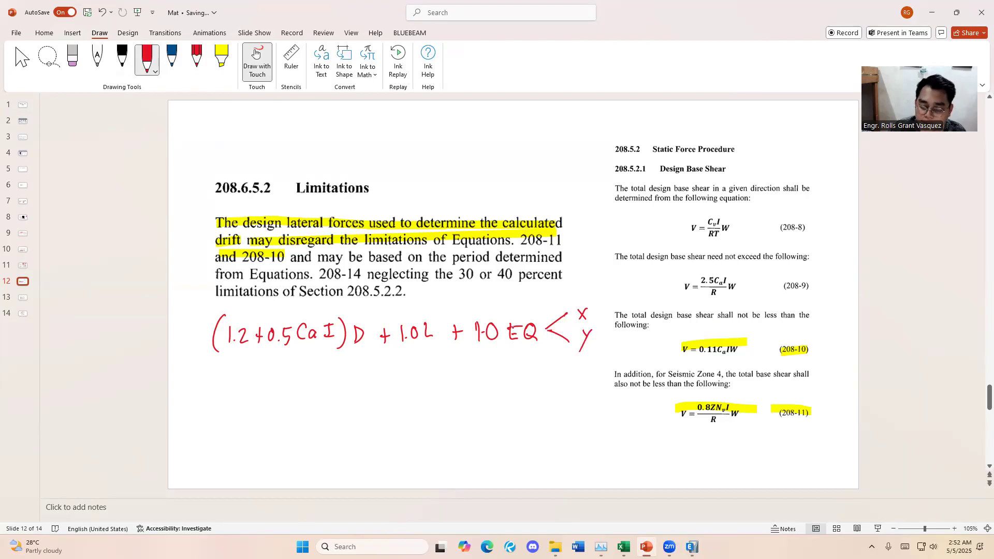
Cross out EQ in the handwritten load combination and write RS above it
{"action": "mouse_move", "coordinate": [512, 331]}
{"action": "left_mouse_down"}
{"action": "mouse_move", "coordinate": [543, 337]}
{"action": "mouse_move", "coordinate": [536, 311]}
{"action": "mouse_move", "coordinate": [538, 319]}
{"action": "left_mouse_up"}
{"action": "left_click_drag", "start_coordinate": [546, 306], "coordinate": [541, 318]}
{"action": "left_click", "coordinate": [549, 317]}
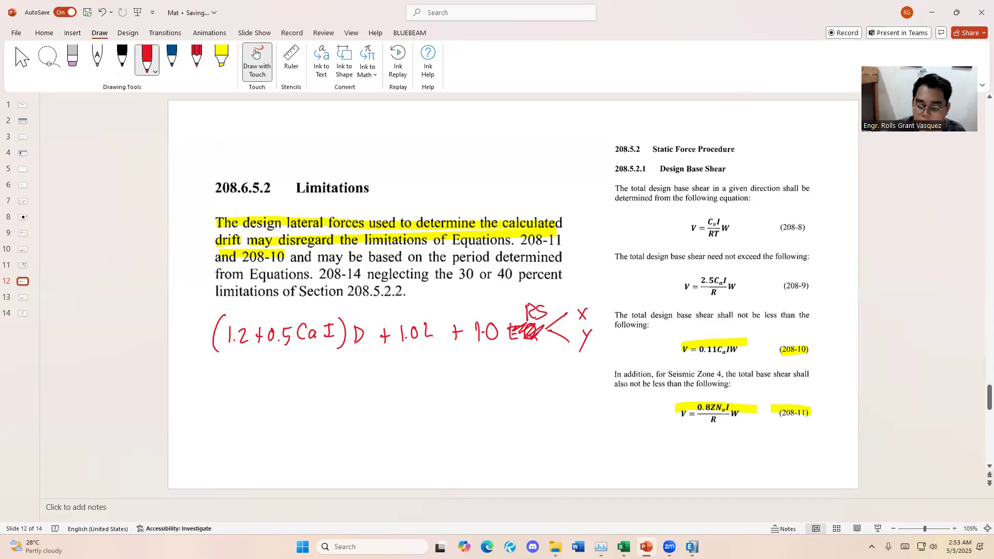
Switch to ETABS, dismiss the table selection and open the list of load combinations
{"action": "left_click", "coordinate": [688, 544]}
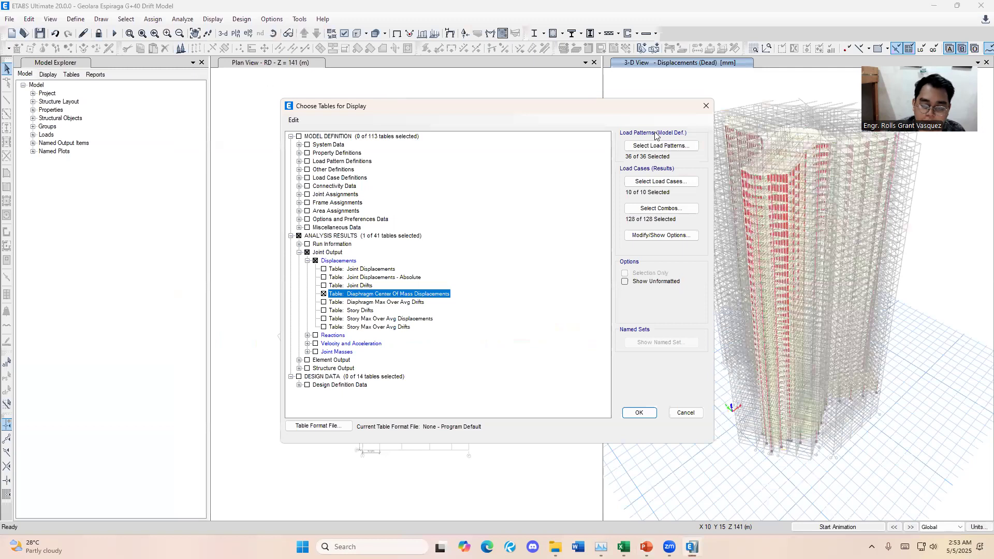
{"action": "left_click", "coordinate": [705, 106]}
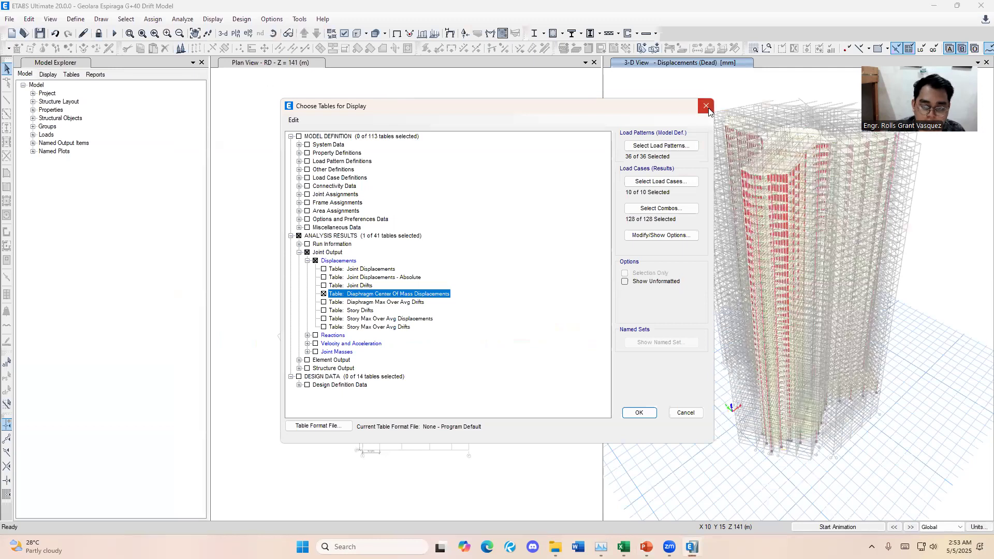
{"action": "left_click", "coordinate": [76, 19]}
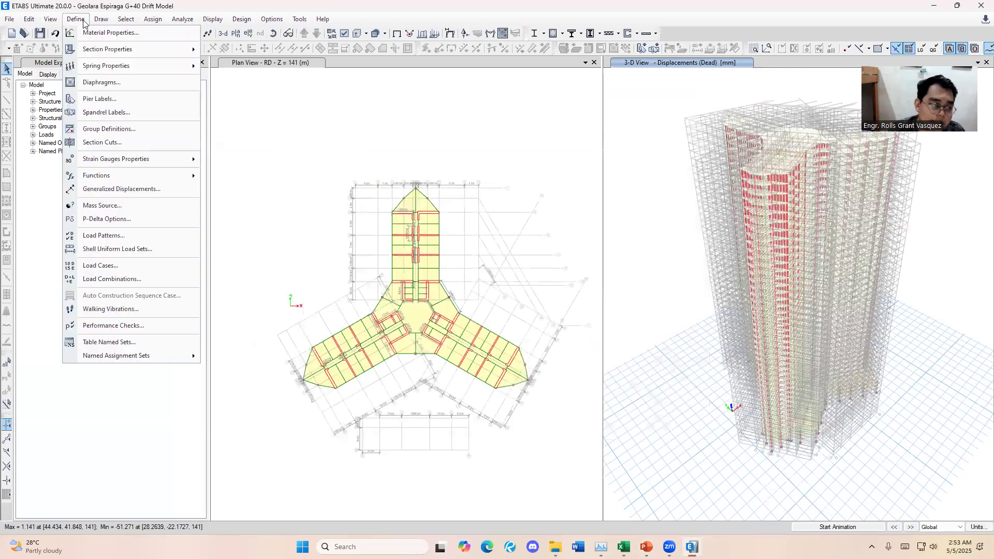
{"action": "left_click", "coordinate": [150, 281]}
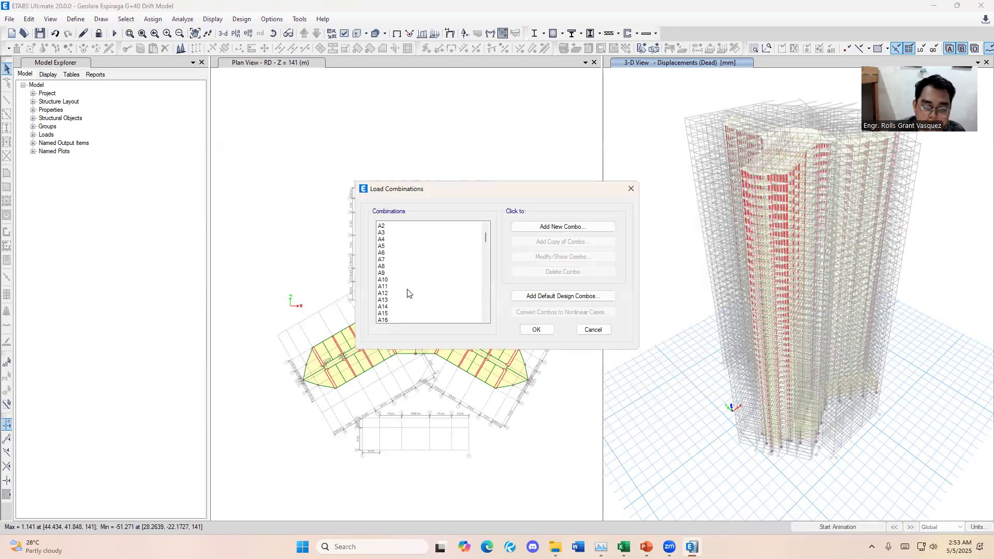
Inspect the load cases and scale factors of combination U11-1, and close it without changes
{"action": "scroll", "coordinate": [407, 294], "scroll_direction": "down", "scroll_amount": 15}
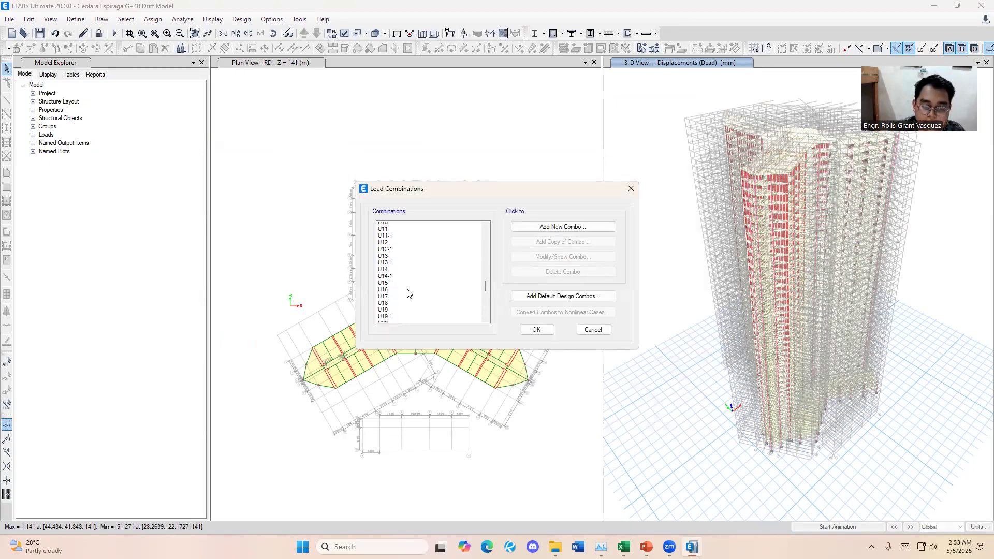
{"action": "scroll", "coordinate": [409, 291], "scroll_direction": "up", "scroll_amount": 1}
{"action": "left_click", "coordinate": [414, 239]}
{"action": "left_click", "coordinate": [414, 252], "text": "ctrl"}
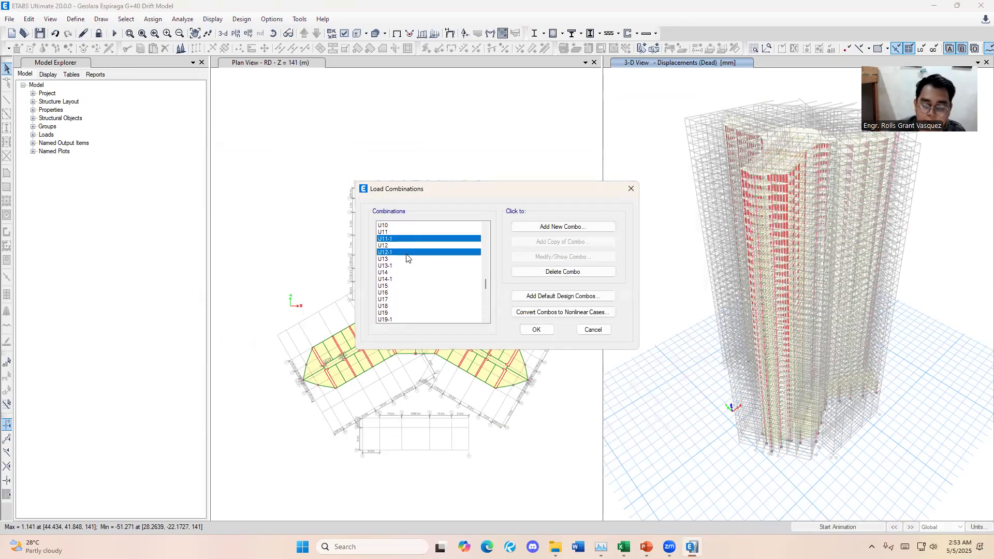
{"action": "left_click", "coordinate": [440, 252], "text": "ctrl"}
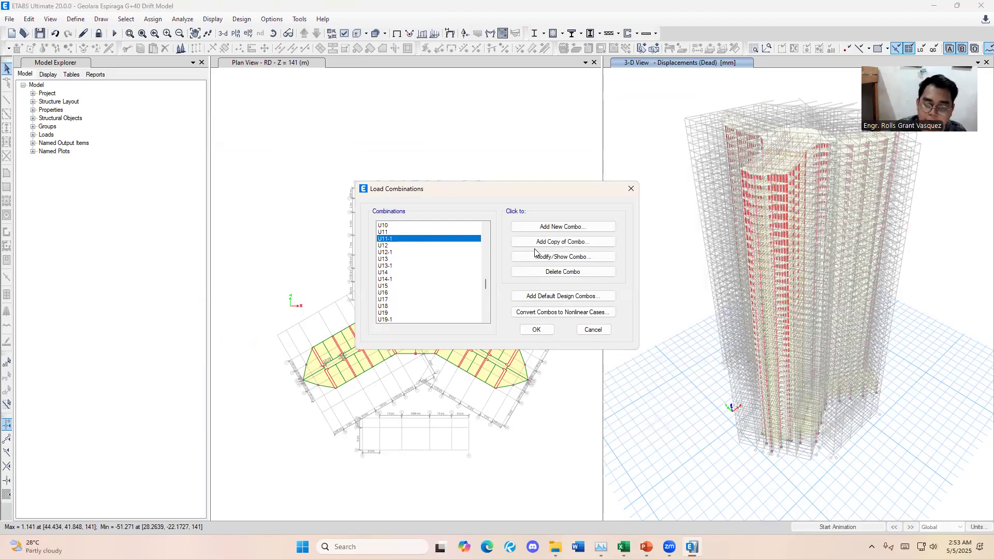
{"action": "left_click", "coordinate": [534, 257]}
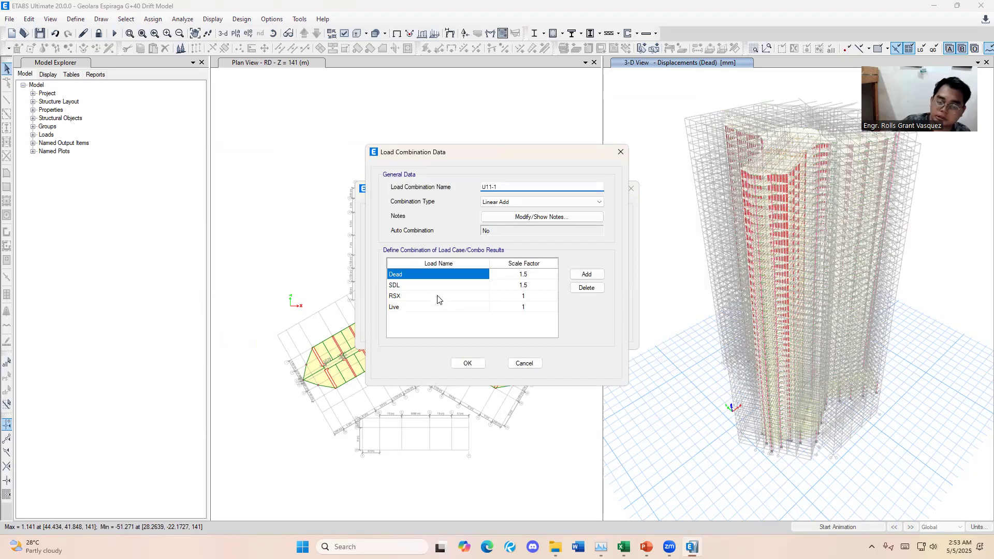
{"action": "left_click", "coordinate": [466, 296]}
{"action": "left_click", "coordinate": [435, 359]}
{"action": "left_click", "coordinate": [524, 363]}
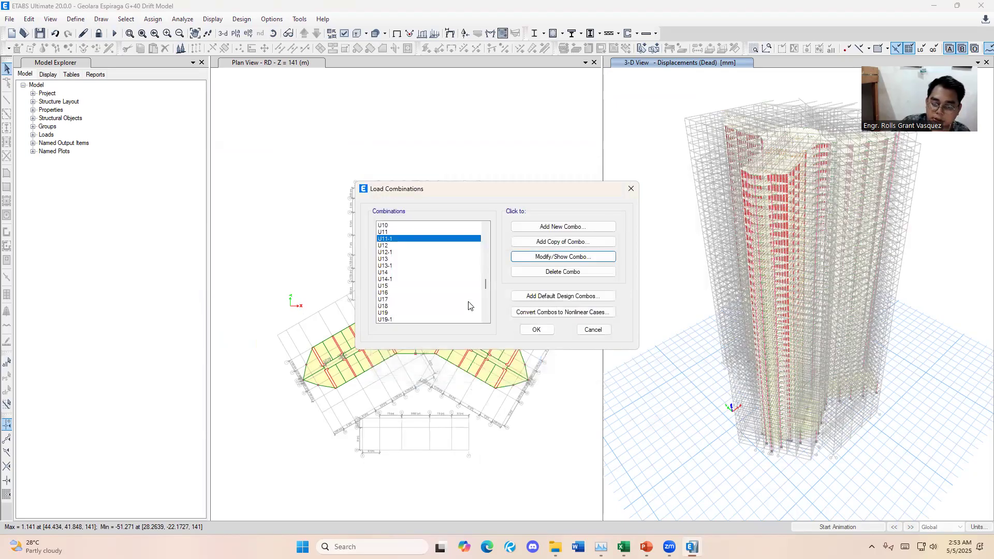
Inspect the load cases and scale factors of combinations U12-1 and U13-1
{"action": "left_click", "coordinate": [424, 252]}
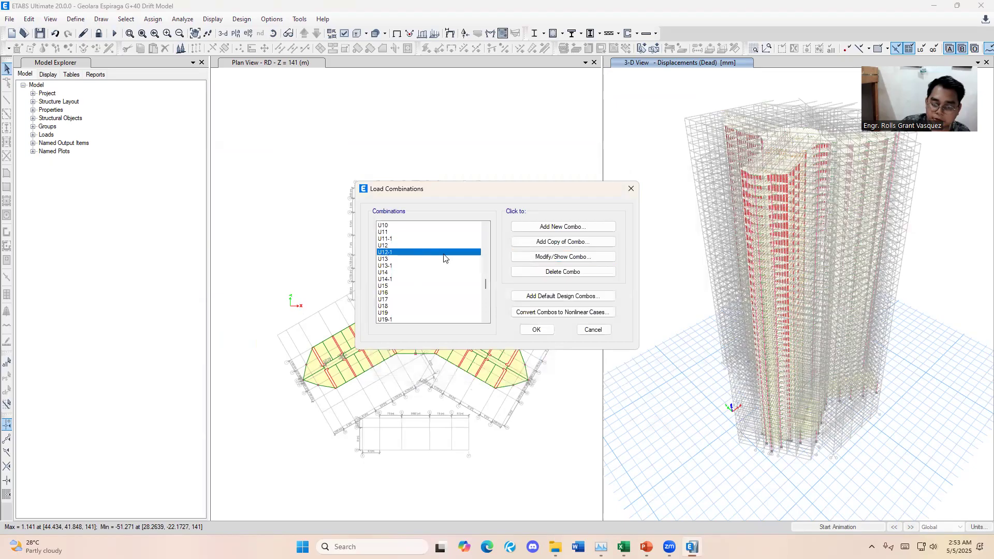
{"action": "left_click", "coordinate": [519, 259]}
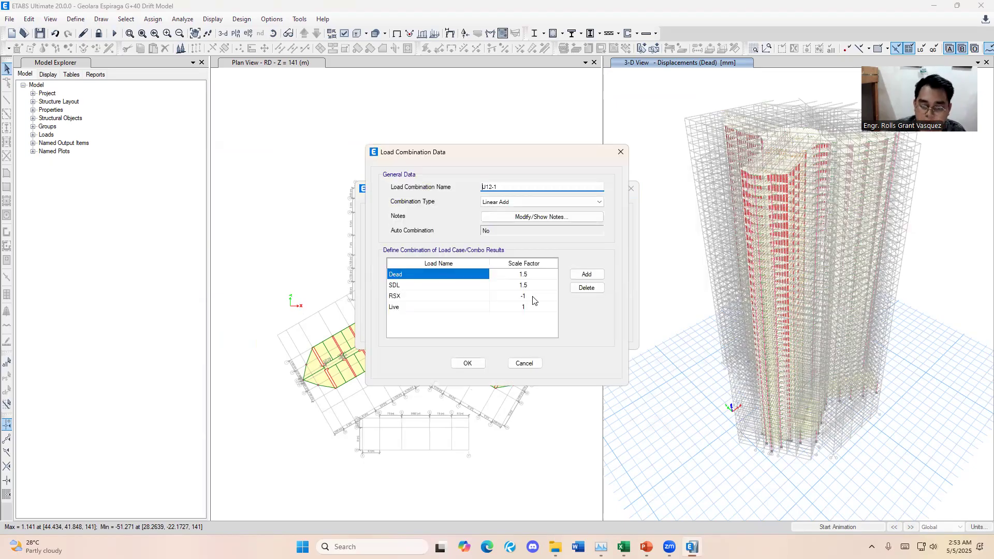
{"action": "left_click", "coordinate": [621, 153]}
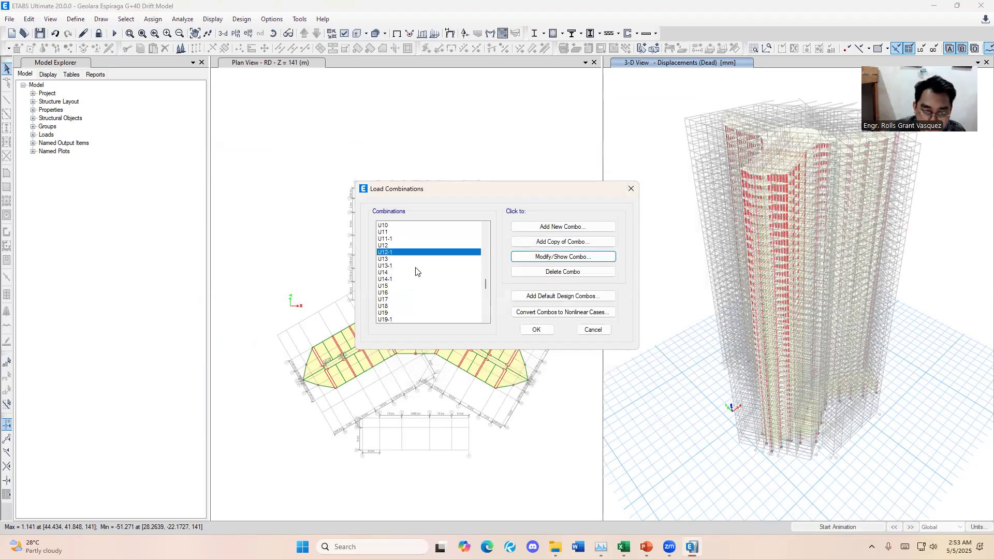
{"action": "left_click", "coordinate": [417, 266]}
{"action": "left_click", "coordinate": [543, 263]}
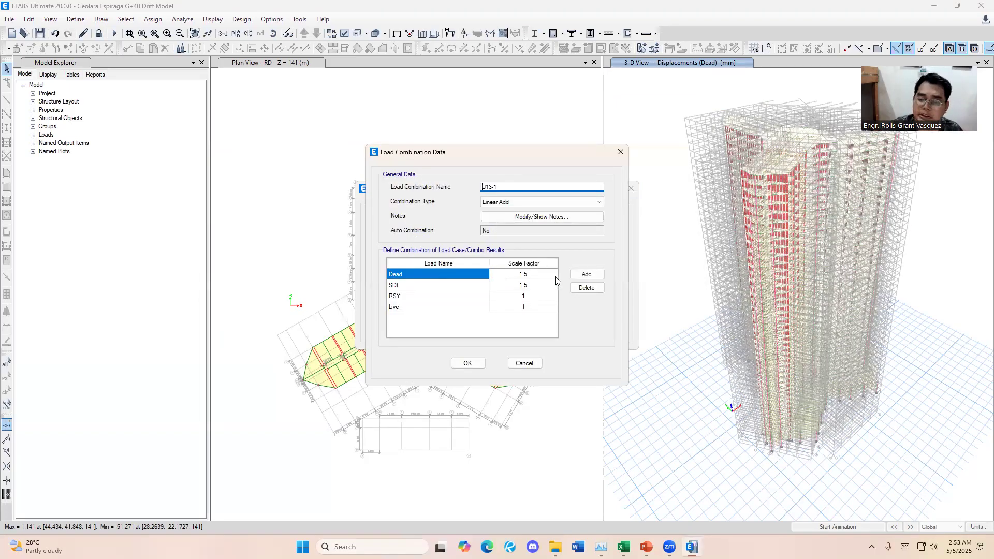
Switch to PowerPoint and handwrite U11-1 and U13-1 in red as two bulleted lines below the load combination formula
{"action": "key", "text": "alt+Tab"}
{"action": "mouse_move", "coordinate": [256, 376]}
{"action": "left_mouse_down"}
{"action": "mouse_move", "coordinate": [269, 371]}
{"action": "mouse_move", "coordinate": [280, 410]}
{"action": "left_mouse_up"}
{"action": "mouse_move", "coordinate": [288, 377]}
{"action": "left_mouse_down"}
{"action": "mouse_move", "coordinate": [288, 409]}
{"action": "mouse_move", "coordinate": [315, 387]}
{"action": "left_mouse_up"}
{"action": "left_click_drag", "start_coordinate": [326, 372], "coordinate": [325, 402]}
{"action": "left_click_drag", "start_coordinate": [260, 436], "coordinate": [277, 454]}
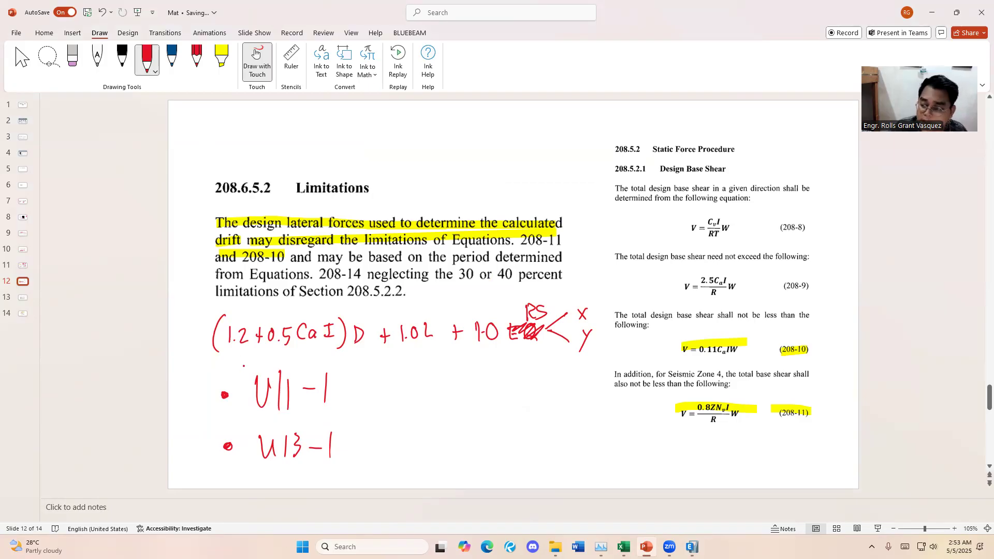
{"action": "left_click_drag", "start_coordinate": [225, 446], "coordinate": [230, 446]}
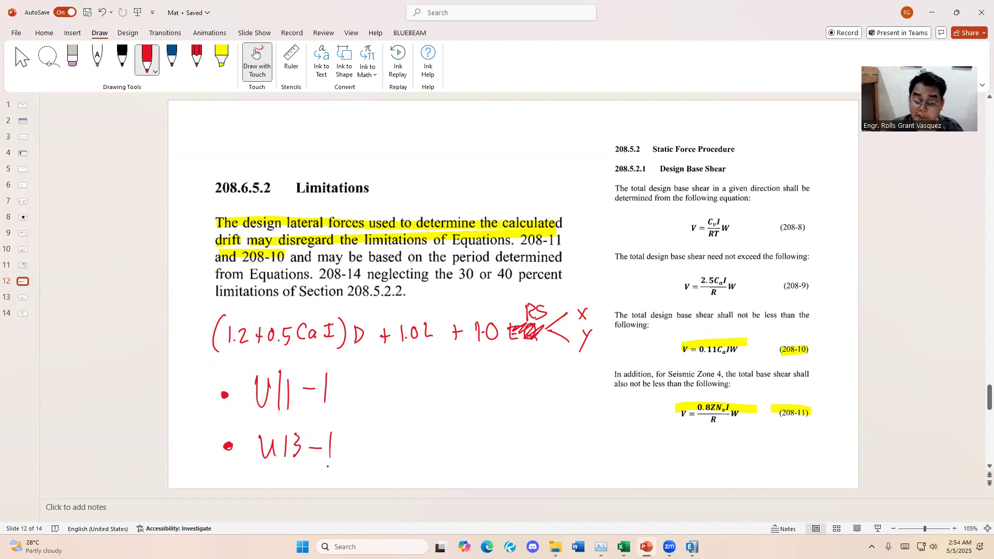
Handwrite X beside U11-1 and Y beside U13-1 to mark their directions
{"action": "mouse_move", "coordinate": [362, 384]}
{"action": "left_mouse_down"}
{"action": "mouse_move", "coordinate": [375, 361]}
{"action": "mouse_move", "coordinate": [409, 410]}
{"action": "left_mouse_up"}
{"action": "key", "text": "ctrl+z"}
{"action": "mouse_move", "coordinate": [409, 380]}
{"action": "left_mouse_down"}
{"action": "mouse_move", "coordinate": [396, 408]}
{"action": "mouse_move", "coordinate": [405, 449]}
{"action": "left_mouse_up"}
{"action": "left_click_drag", "start_coordinate": [412, 431], "coordinate": [400, 472]}
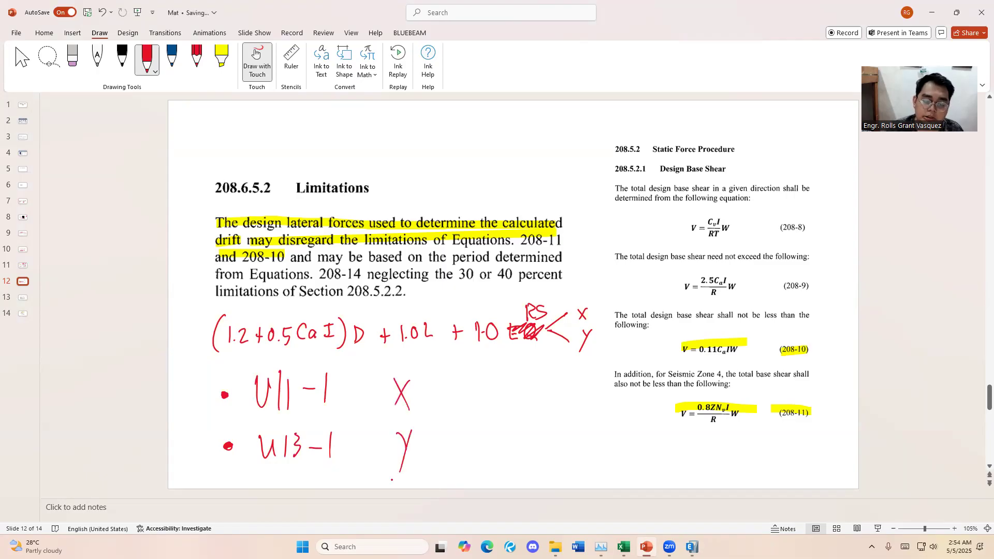
Switch back to ETABS and close the U13-1 data and the load combinations list without changes
{"action": "key", "text": "alt+Tab"}
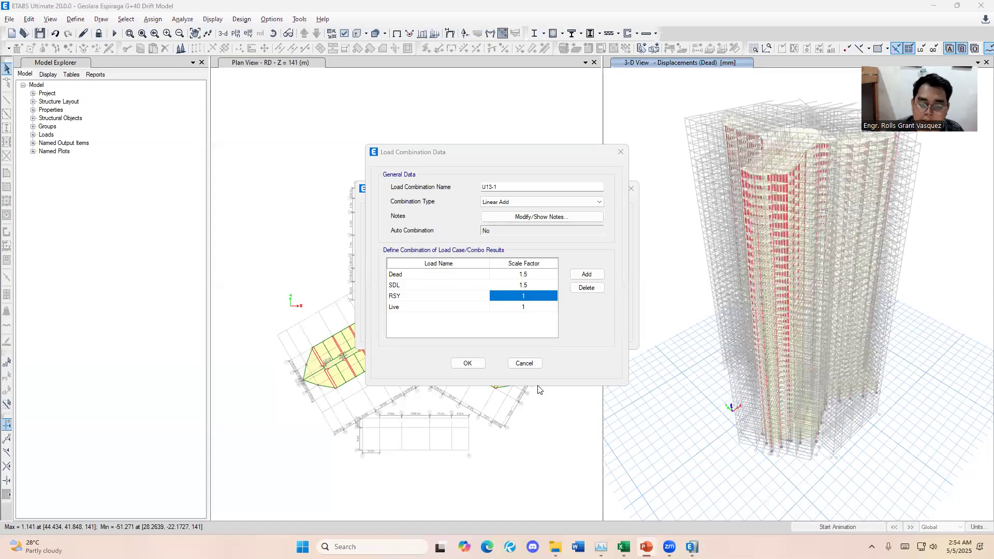
{"action": "left_click", "coordinate": [621, 146]}
{"action": "left_click", "coordinate": [636, 188]}
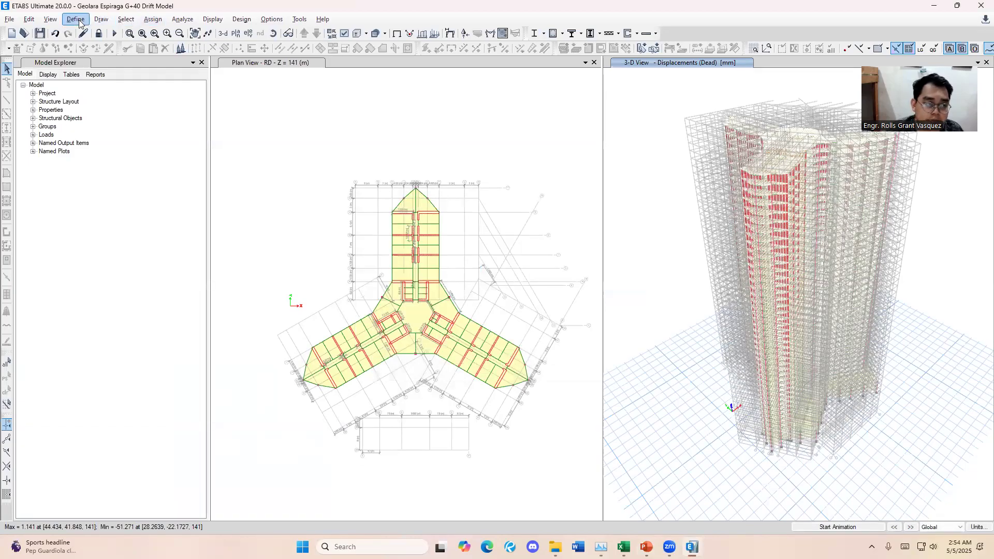
Display the Diaphragm Center Of Mass Displacements table from the joint output displacements in the analysis results
{"action": "left_click", "coordinate": [218, 20]}
{"action": "left_click", "coordinate": [261, 284]}
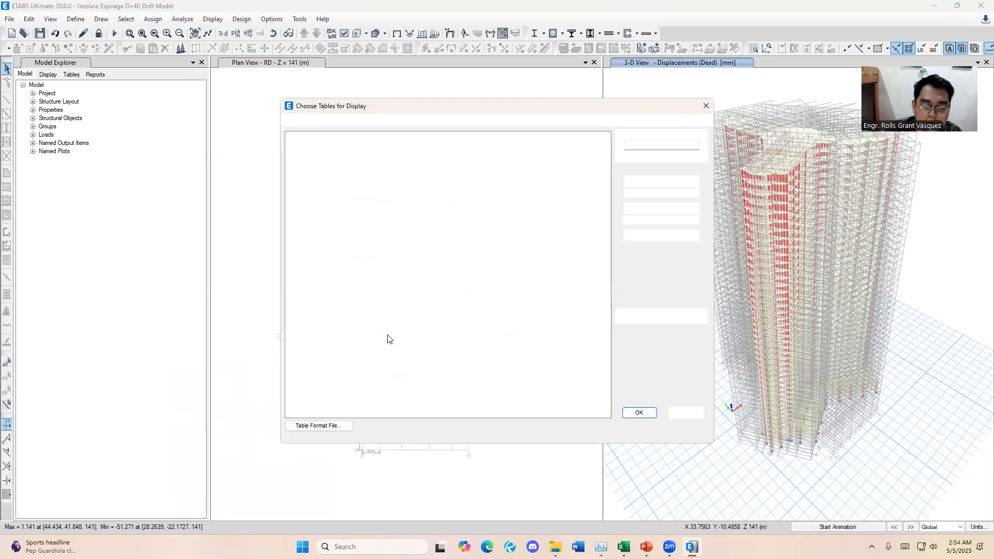
{"action": "left_click", "coordinate": [299, 269]}
{"action": "left_click", "coordinate": [306, 269]}
{"action": "left_click", "coordinate": [307, 269]}
{"action": "left_click", "coordinate": [299, 252]}
{"action": "left_click", "coordinate": [307, 261]}
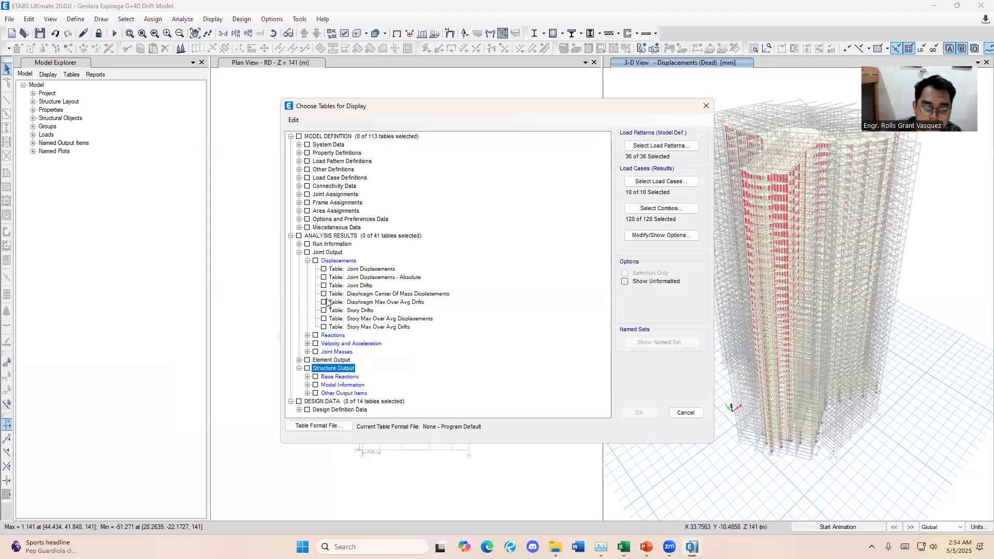
{"action": "left_click", "coordinate": [376, 294]}
{"action": "key", "text": "space"}
{"action": "left_click", "coordinate": [639, 414]}
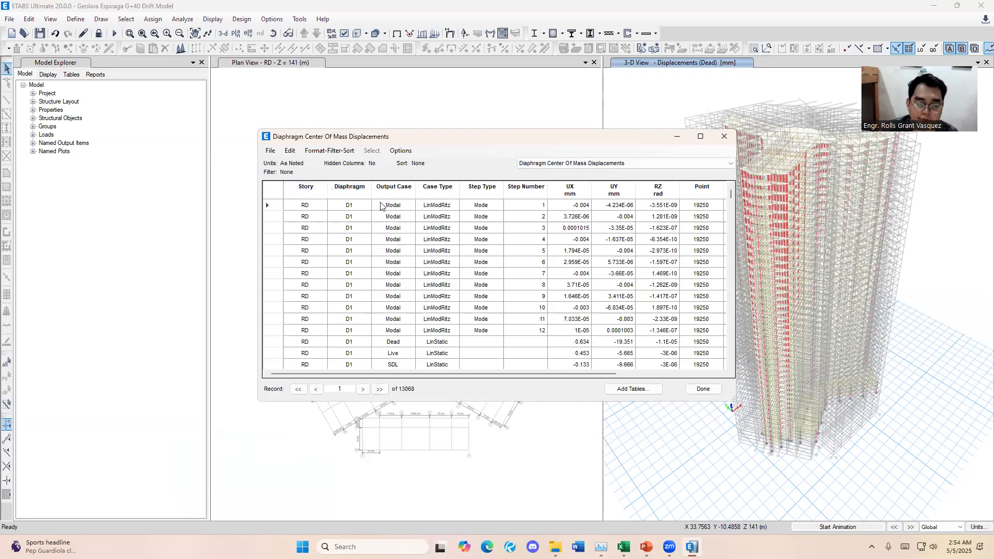
Filter the Diaphragm Center Of Mass Displacements table by output case to U11-1 and U13-1
{"action": "right_click", "coordinate": [349, 191]}
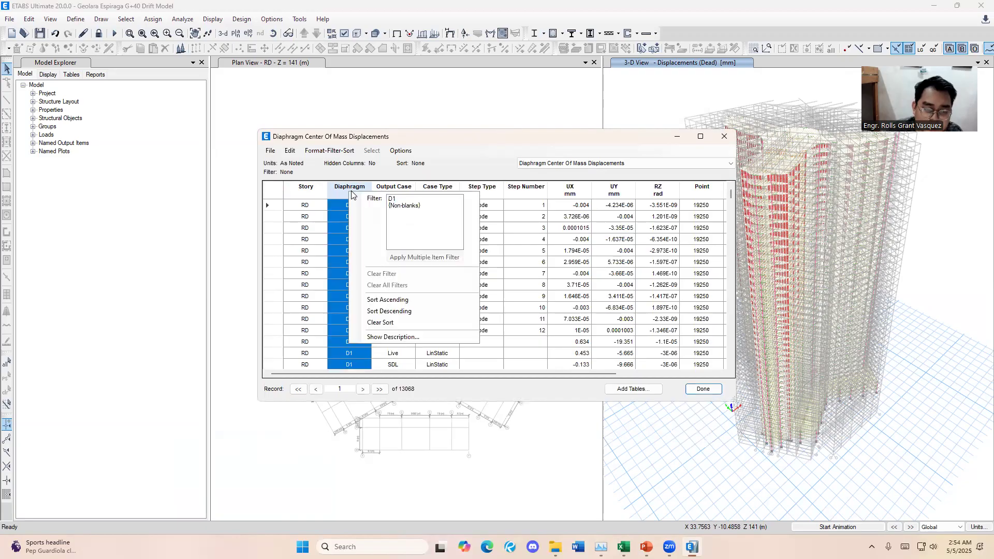
{"action": "left_click", "coordinate": [311, 191]}
{"action": "left_click", "coordinate": [394, 190]}
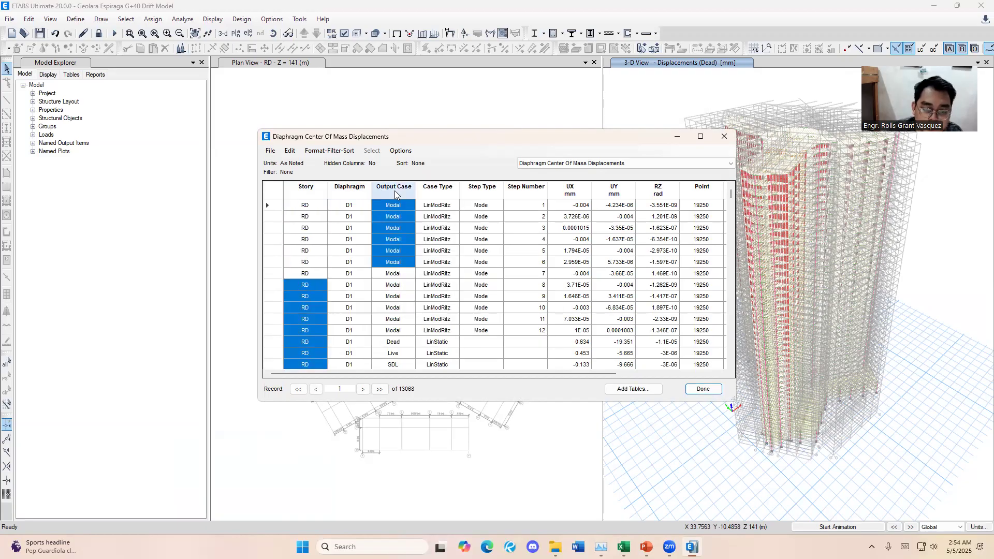
{"action": "right_click", "coordinate": [394, 191]}
{"action": "scroll", "coordinate": [467, 237], "scroll_direction": "down", "scroll_amount": 14}
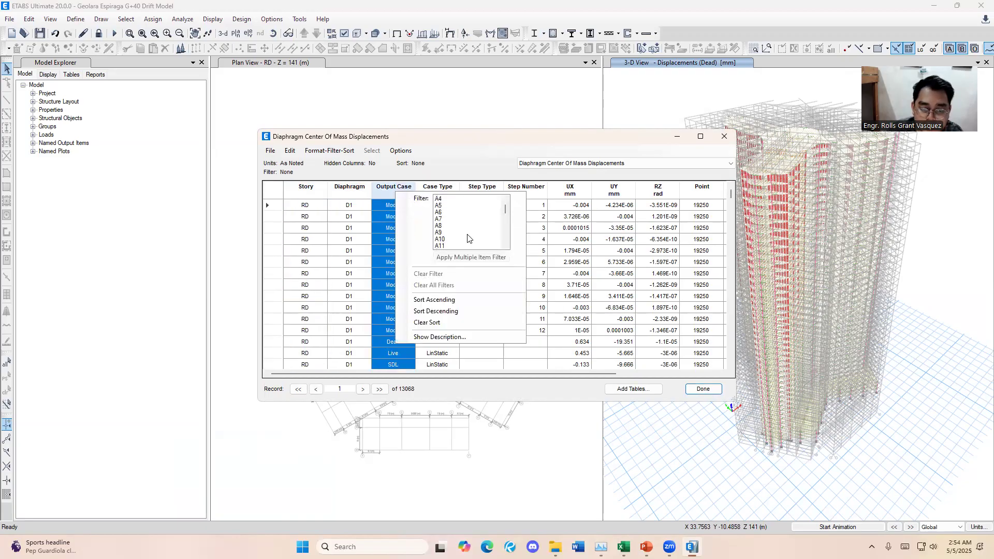
{"action": "scroll", "coordinate": [467, 237], "scroll_direction": "down", "scroll_amount": 10}
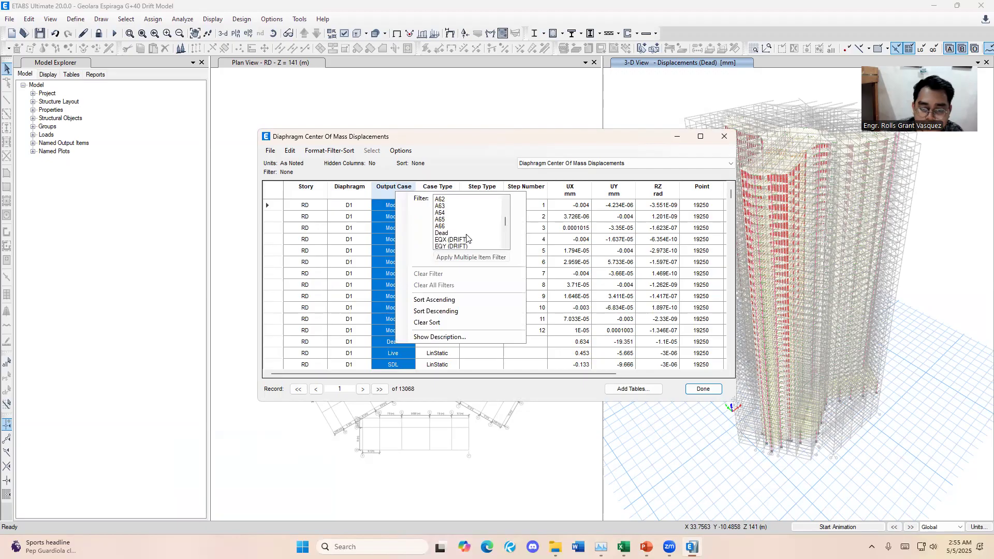
{"action": "scroll", "coordinate": [465, 237], "scroll_direction": "down", "scroll_amount": 1}
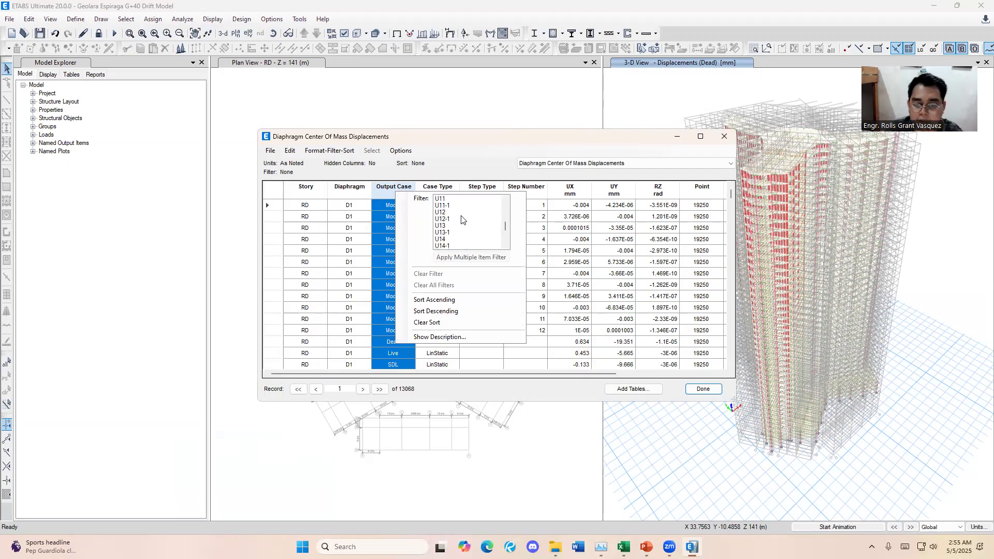
{"action": "left_click", "coordinate": [462, 205]}
{"action": "left_click", "coordinate": [462, 232], "text": "ctrl"}
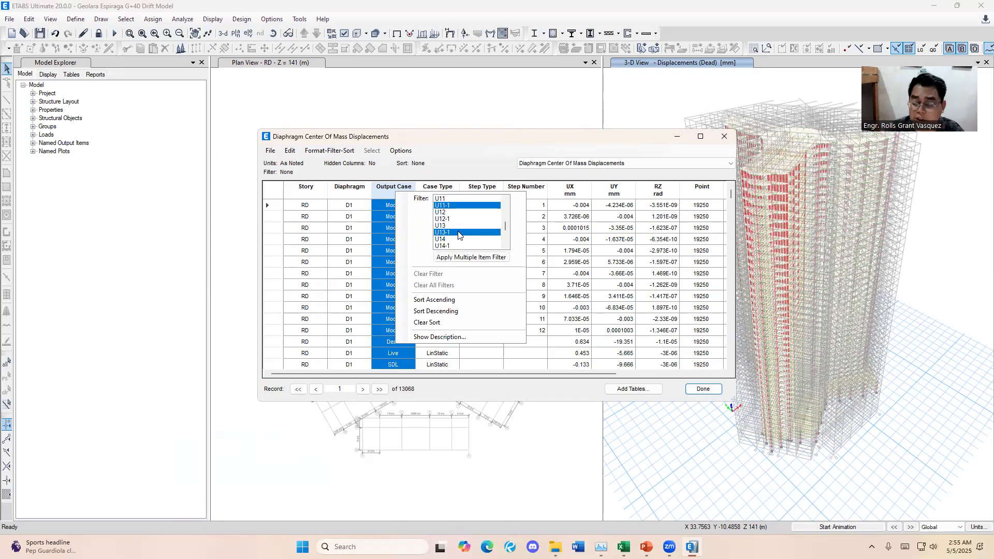
{"action": "left_click", "coordinate": [486, 258]}
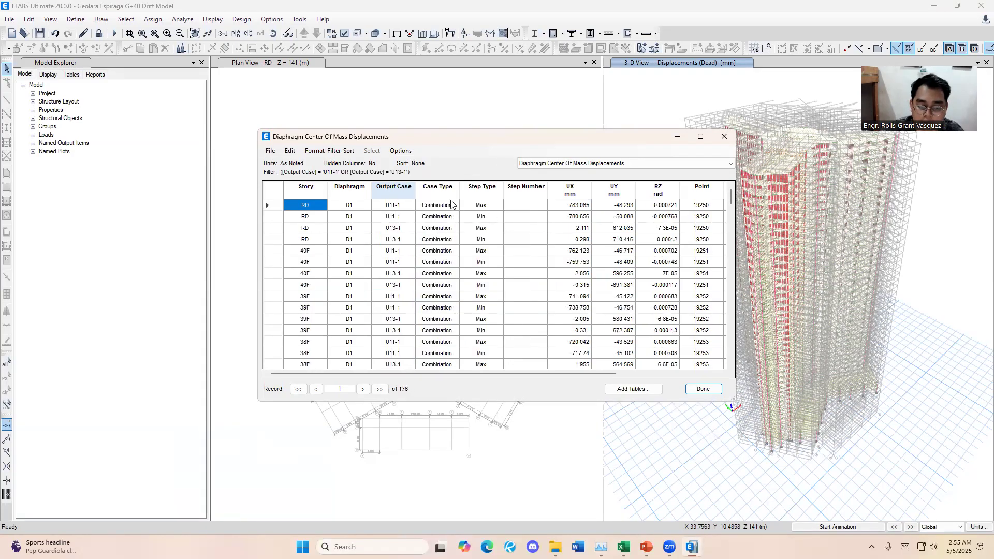
Filter the table's step type to Max and check the UX displacements for U11-1
{"action": "left_click", "coordinate": [481, 191]}
{"action": "right_click", "coordinate": [482, 191]}
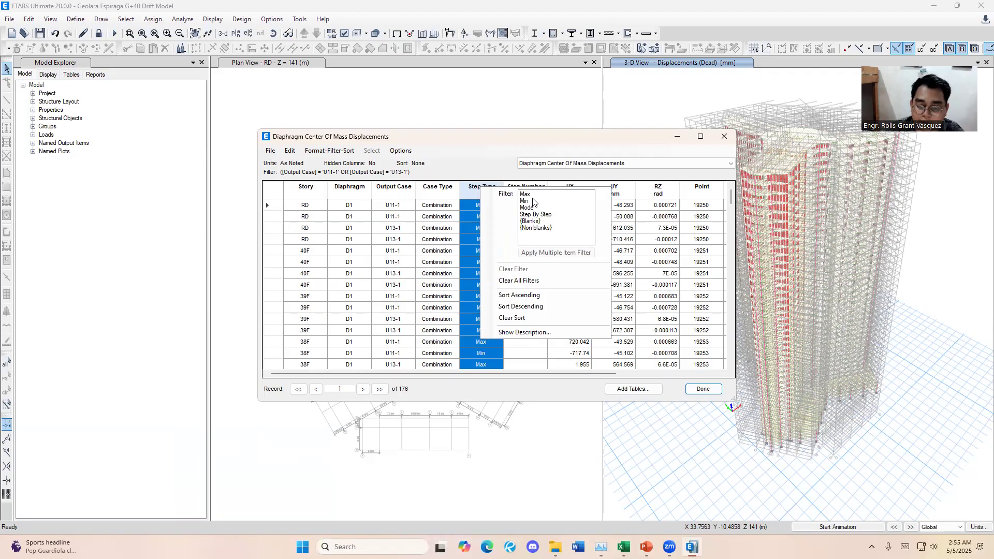
{"action": "left_click", "coordinate": [530, 195]}
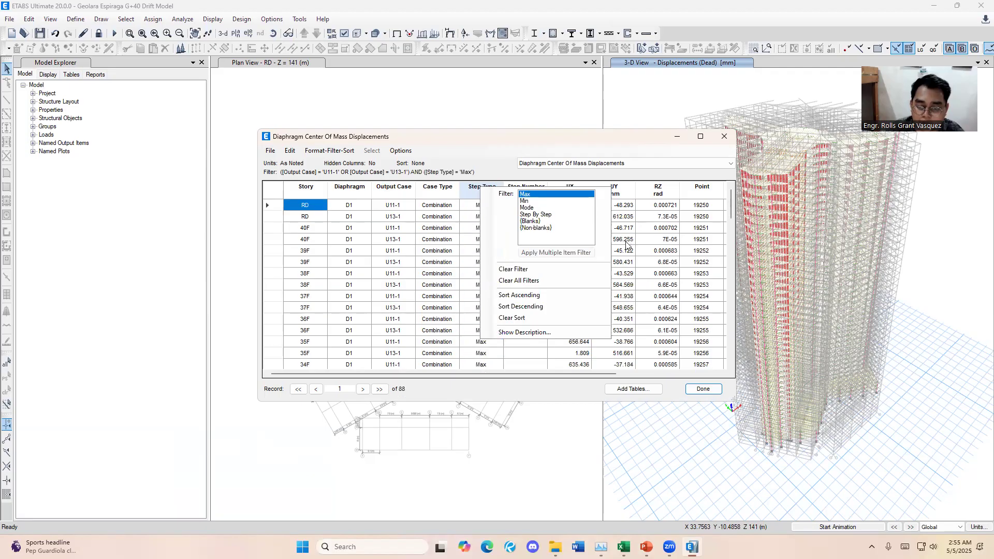
{"action": "left_click", "coordinate": [626, 245]}
{"action": "left_click", "coordinate": [615, 239]}
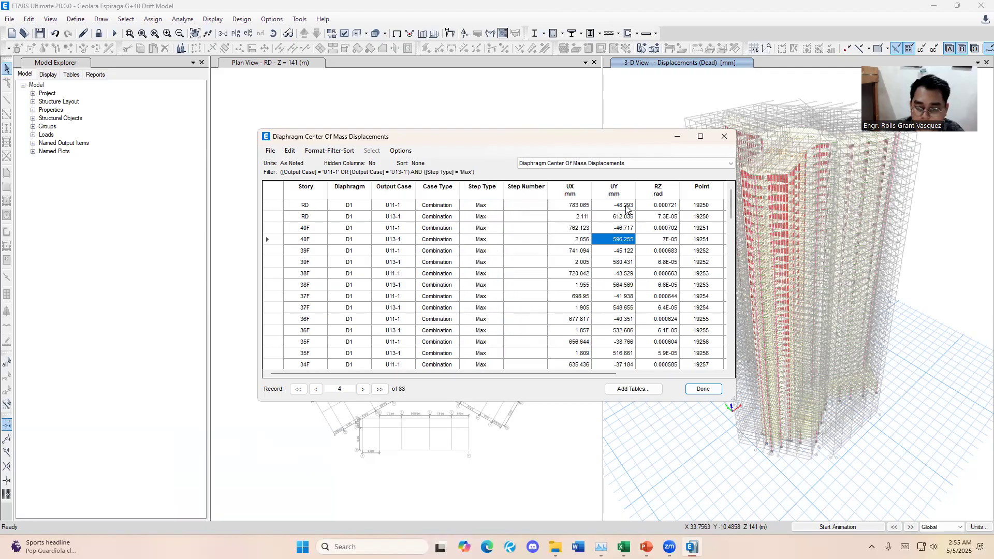
{"action": "left_click", "coordinate": [573, 195]}
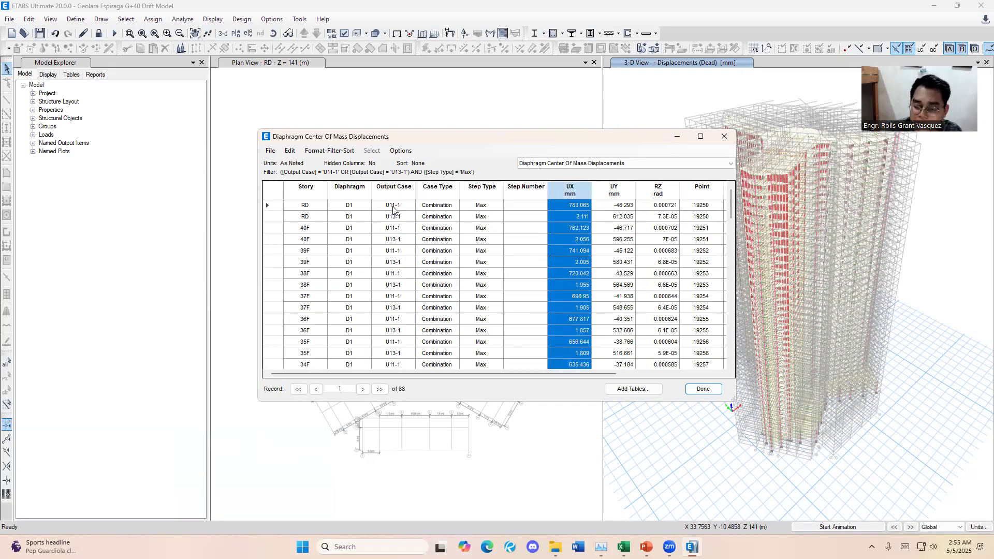
{"action": "left_click", "coordinate": [574, 205]}
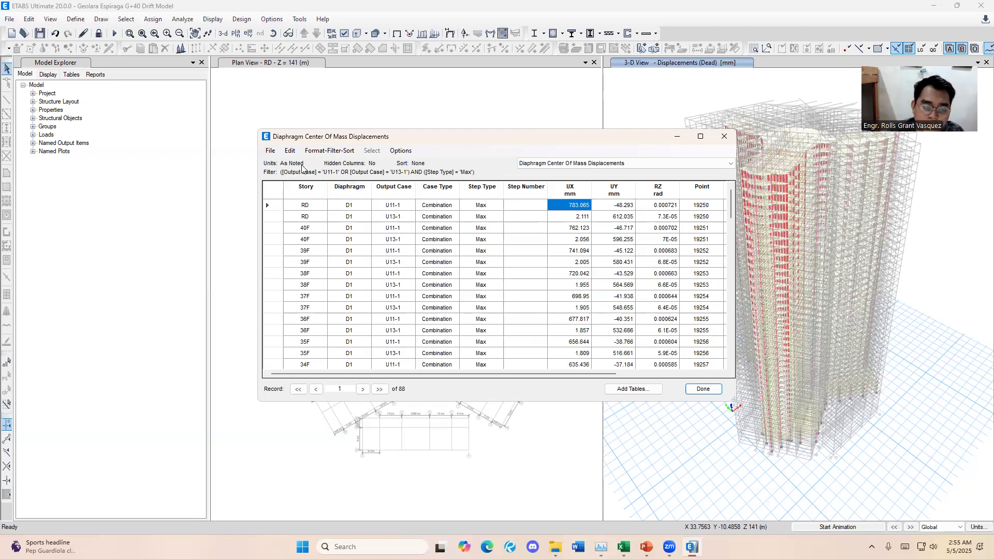
Export all tables, with the filtered center of mass displacements, to Excel
{"action": "left_click", "coordinate": [270, 151]}
{"action": "mouse_move", "coordinate": [313, 202]}
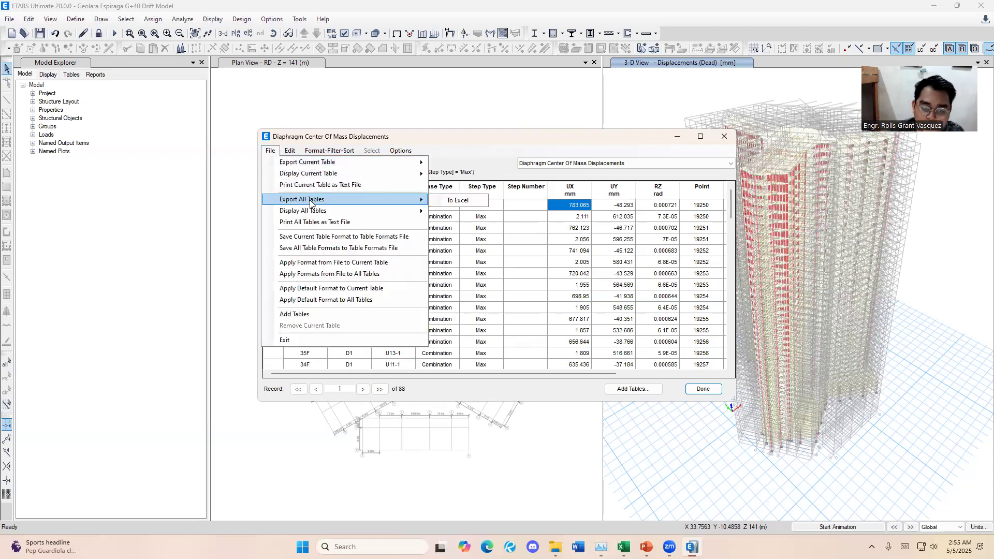
{"action": "left_click", "coordinate": [452, 204]}
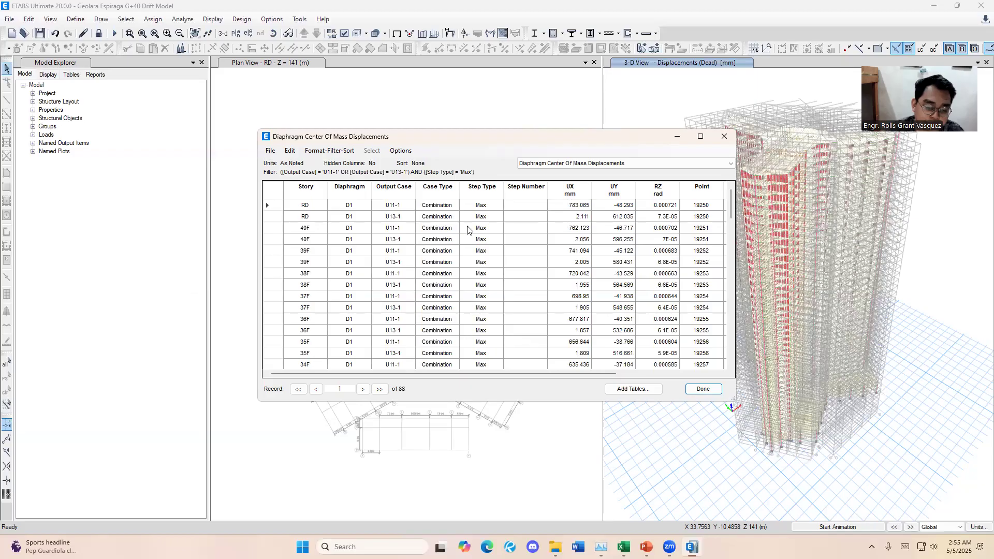
Switch to the exported Book1 workbook in Excel, maximize it, and add filters to the units row of the displacements table
{"action": "mouse_move", "coordinate": [623, 547]}
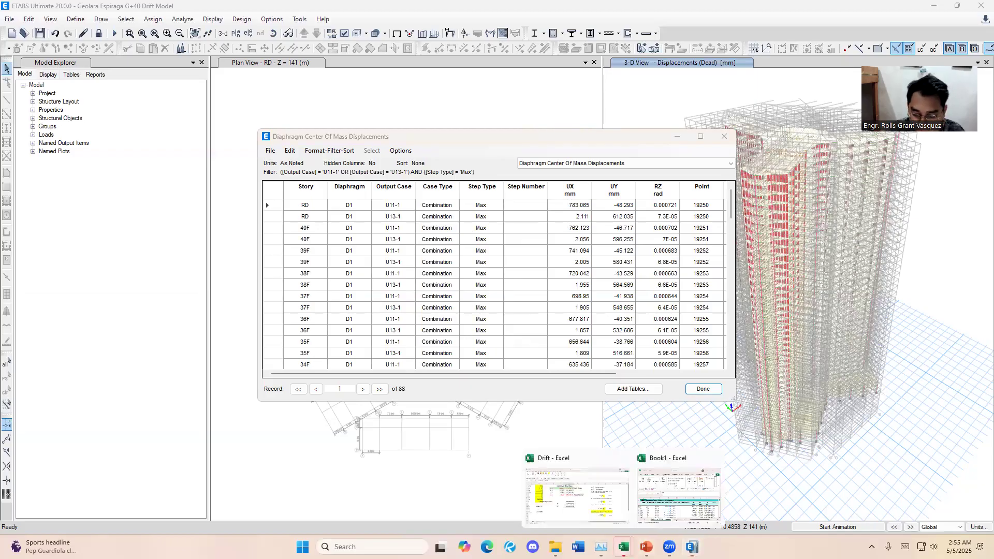
{"action": "left_click", "coordinate": [676, 486]}
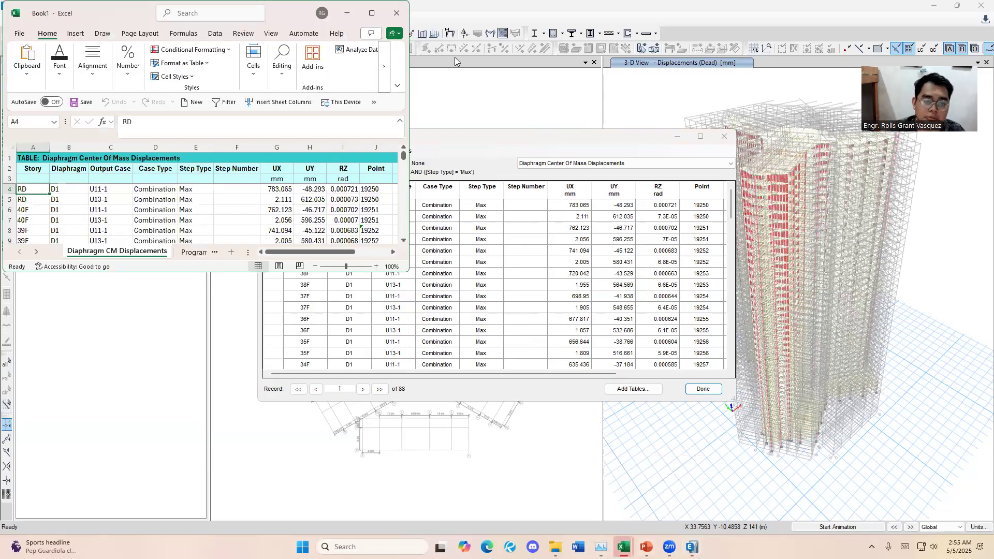
{"action": "left_click", "coordinate": [372, 13]}
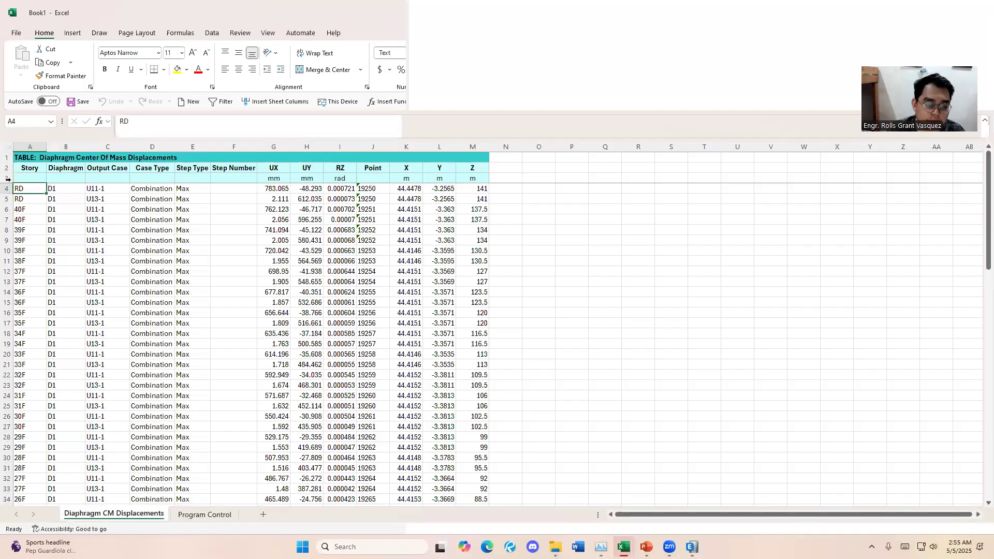
{"action": "left_click", "coordinate": [8, 178]}
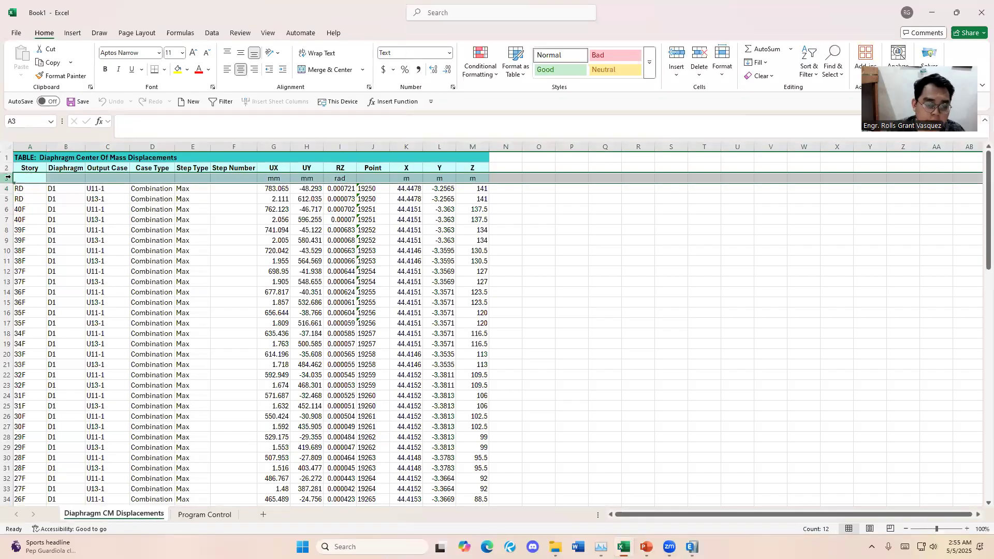
{"action": "left_click", "coordinate": [212, 32]}
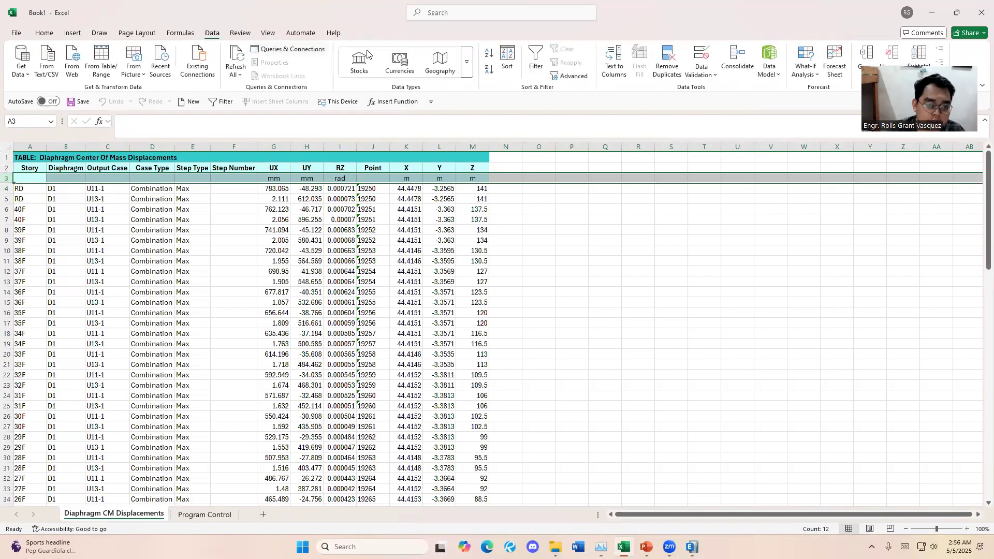
{"action": "left_click", "coordinate": [528, 62]}
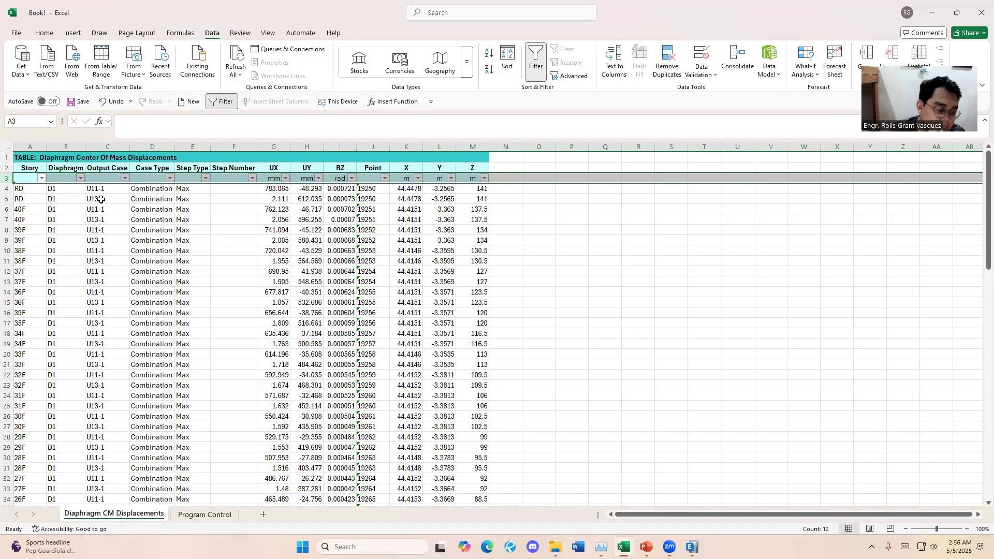
Filter the Output Case column to show only U11-1
{"action": "left_click", "coordinate": [124, 179]}
{"action": "left_click", "coordinate": [125, 180]}
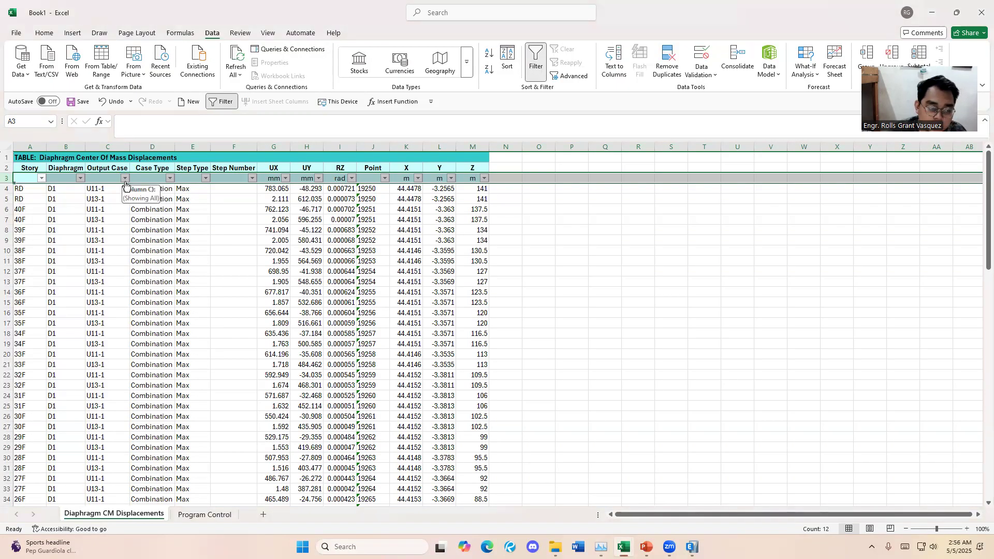
{"action": "left_click", "coordinate": [125, 179]}
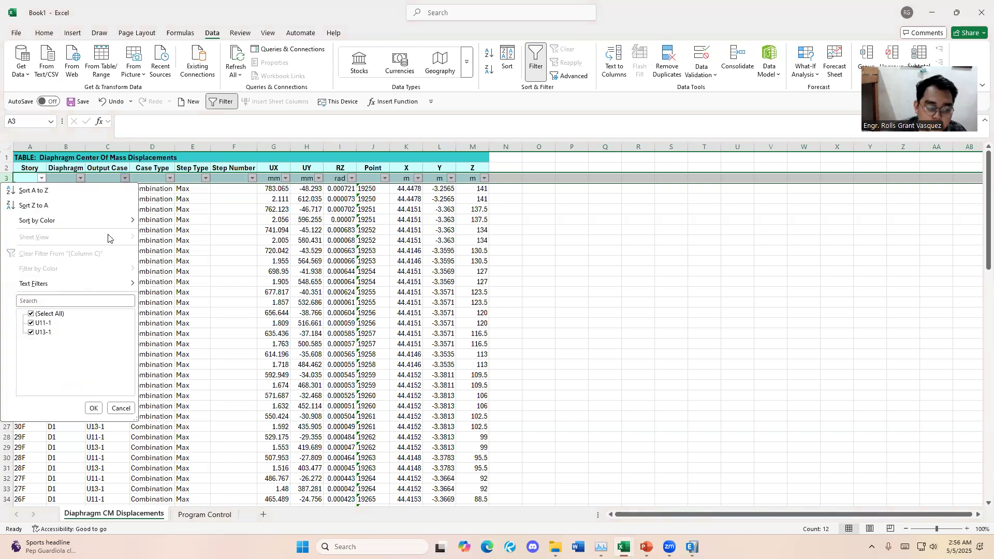
{"action": "left_click", "coordinate": [32, 333]}
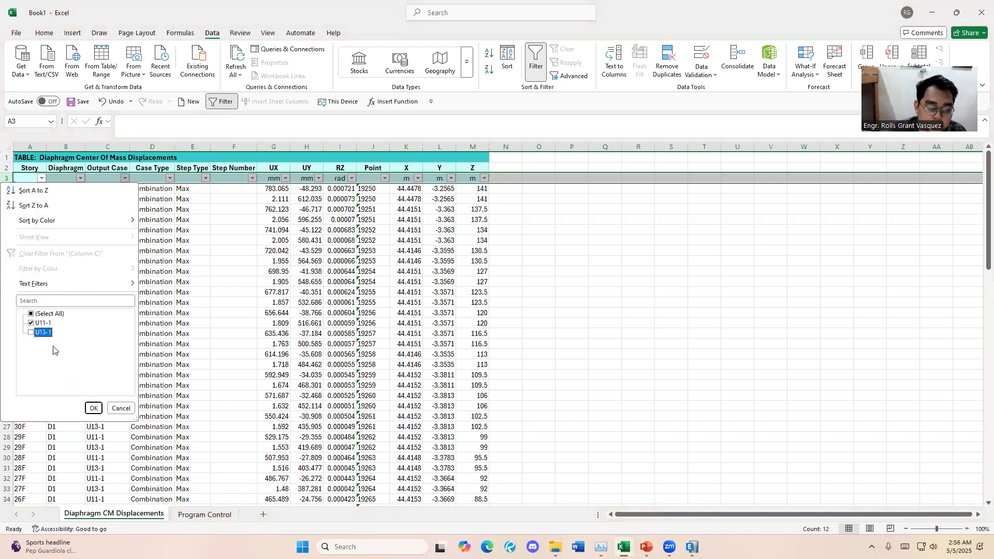
{"action": "left_click", "coordinate": [92, 409]}
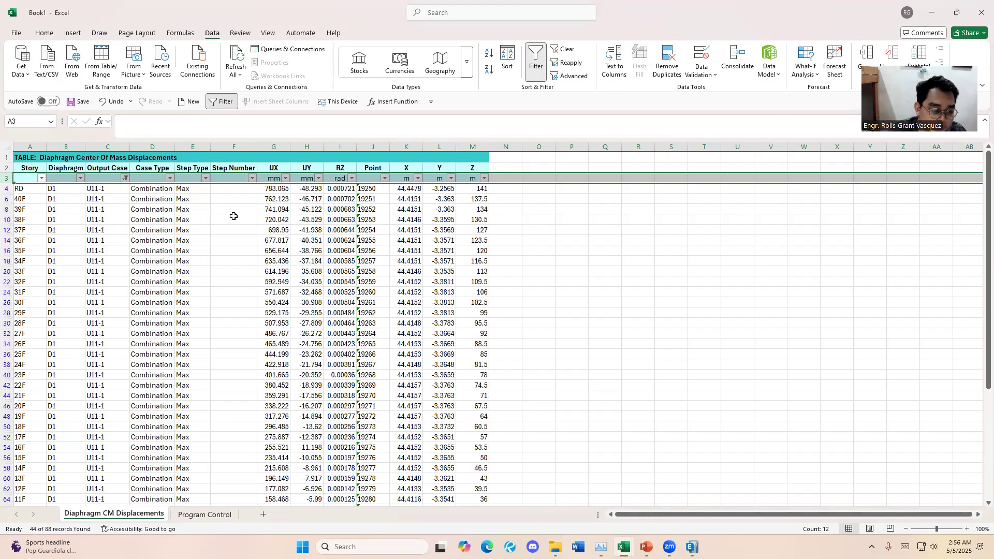
Delete the Step Type and Step Number columns from the Diaphragm CM Displacements sheet
{"action": "left_click_drag", "start_coordinate": [22, 189], "coordinate": [191, 211]}
{"action": "left_click", "coordinate": [308, 208]}
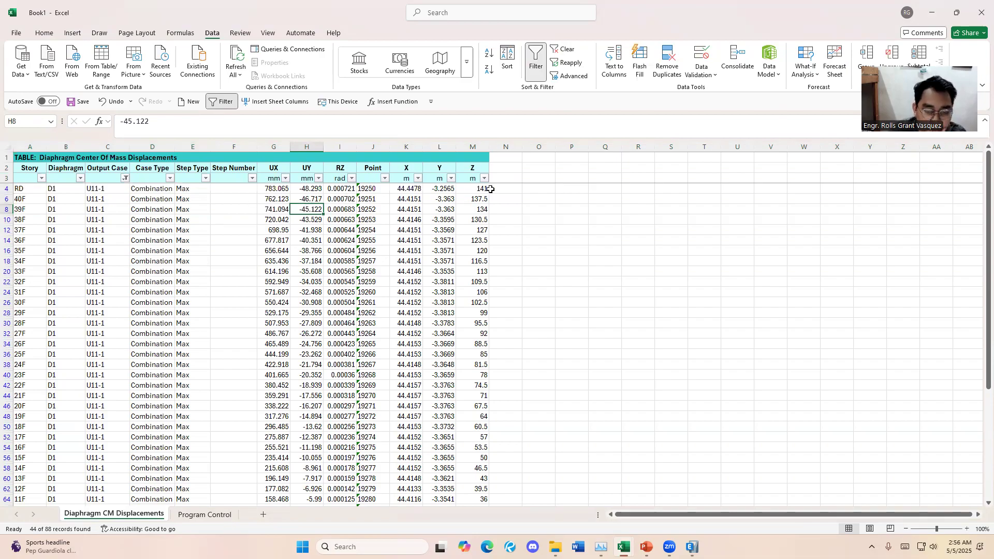
{"action": "left_click", "coordinate": [405, 178]}
{"action": "left_click", "coordinate": [334, 157]}
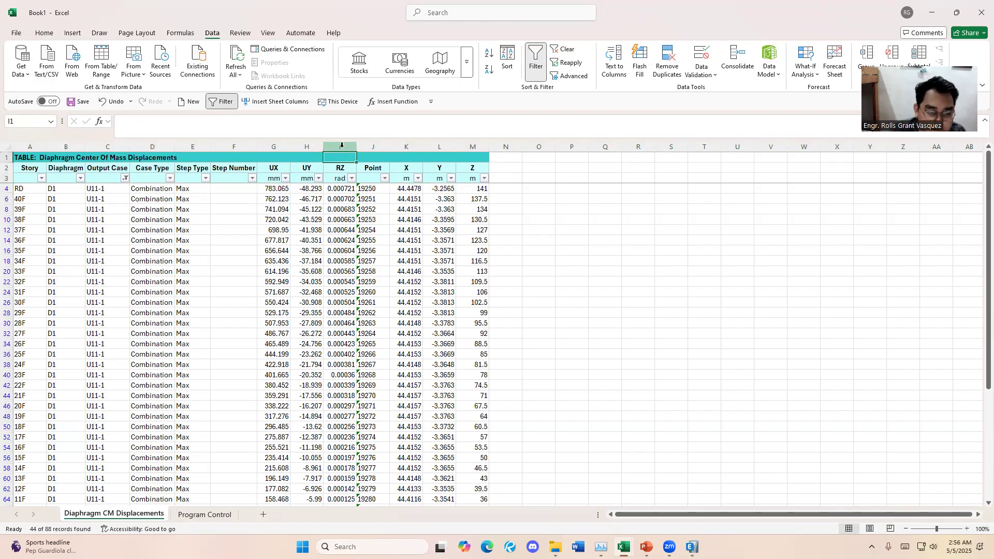
{"action": "left_click_drag", "start_coordinate": [29, 168], "coordinate": [290, 270]}
{"action": "left_click_drag", "start_coordinate": [193, 147], "coordinate": [238, 148]}
{"action": "right_click", "coordinate": [236, 148]}
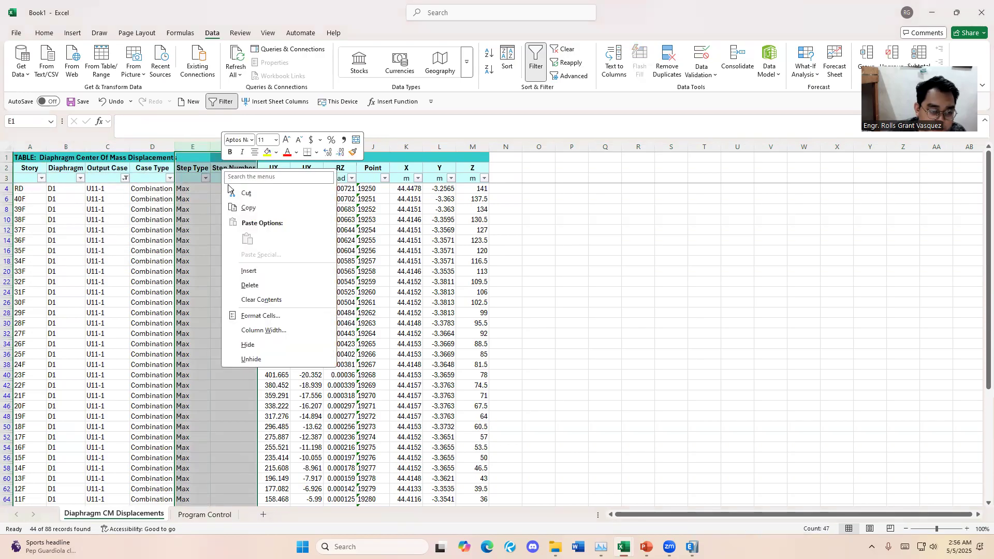
{"action": "left_click", "coordinate": [264, 284]}
Copy the filtered U11-1 rows with their headers, from Story through UX, into a new sheet
{"action": "left_click", "coordinate": [30, 189]}
{"action": "left_click_drag", "start_coordinate": [31, 189], "coordinate": [202, 492]}
{"action": "key", "text": "ctrl+c"}
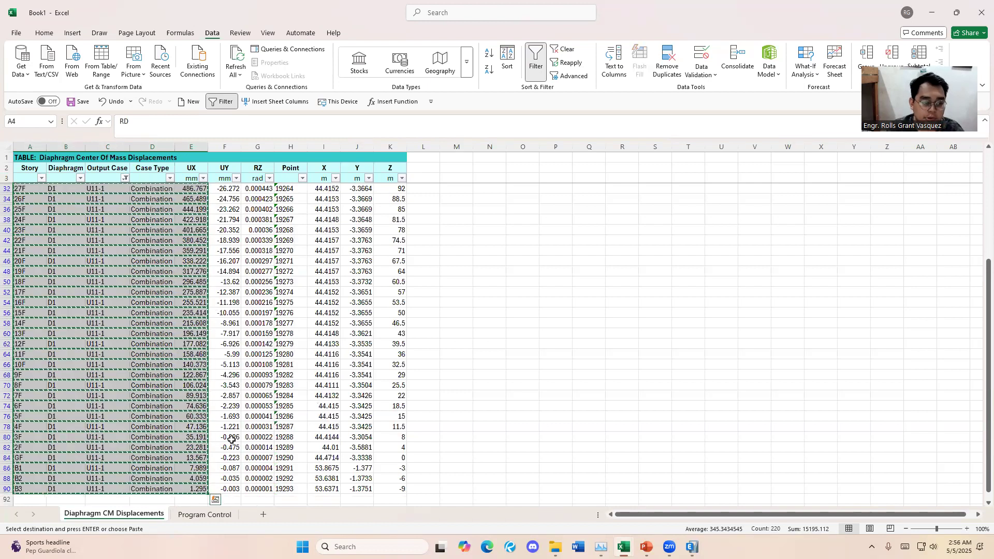
{"action": "left_click_drag", "start_coordinate": [29, 171], "coordinate": [192, 492]}
{"action": "key", "text": "ctrl+c"}
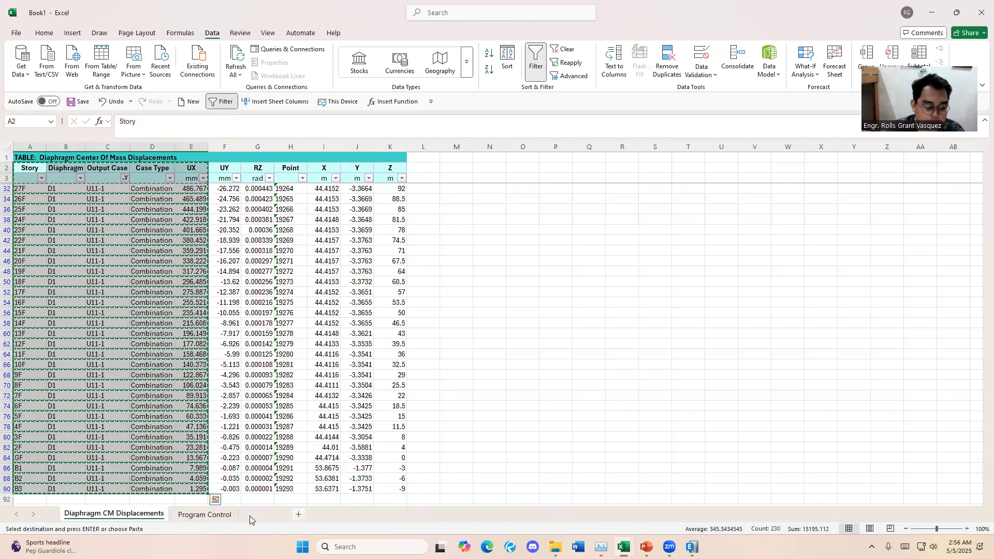
{"action": "left_click", "coordinate": [263, 514]}
{"action": "key", "text": "ctrl+v"}
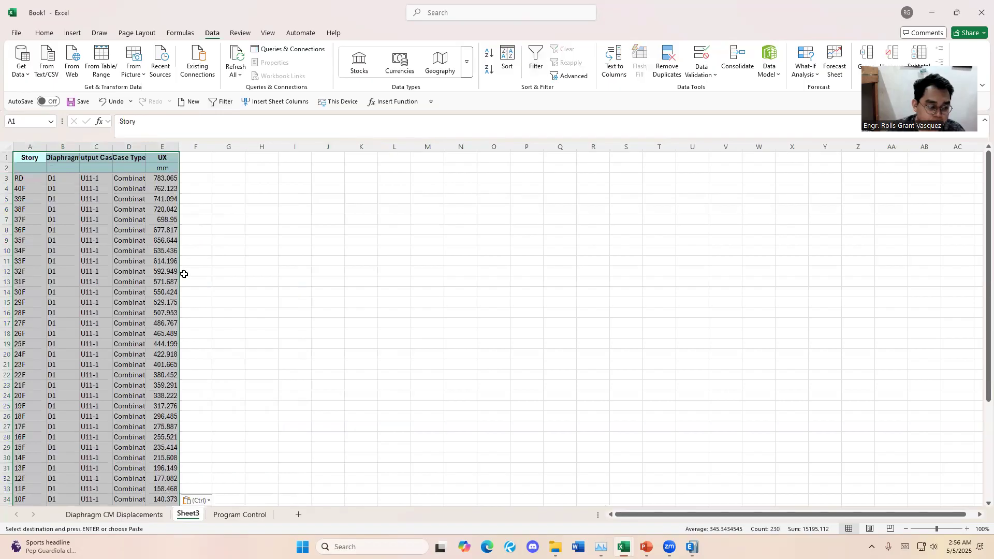
Widen the Story column and delete the Diaphragm column in the new sheet
{"action": "left_click", "coordinate": [295, 302]}
{"action": "left_click_drag", "start_coordinate": [43, 158], "coordinate": [127, 146]}
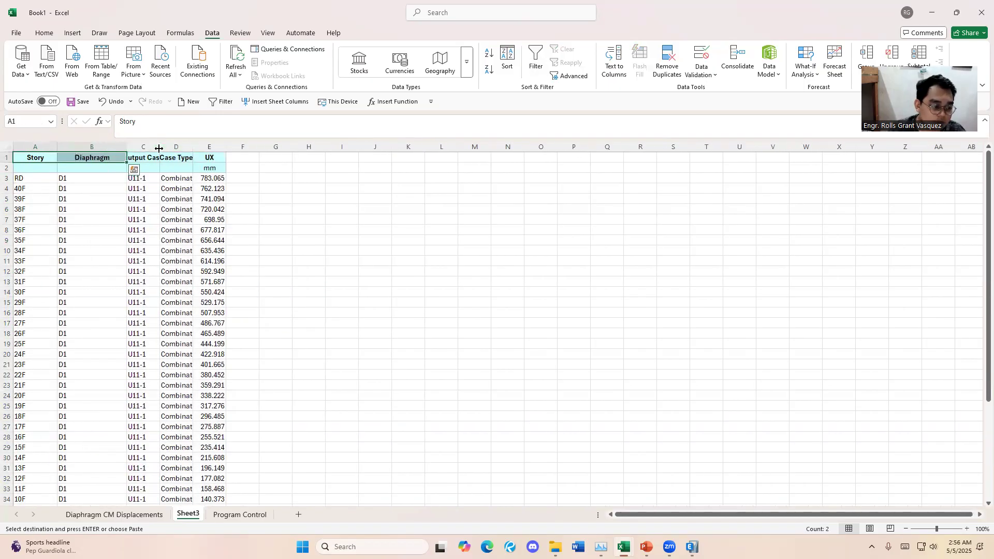
{"action": "left_click", "coordinate": [113, 147]}
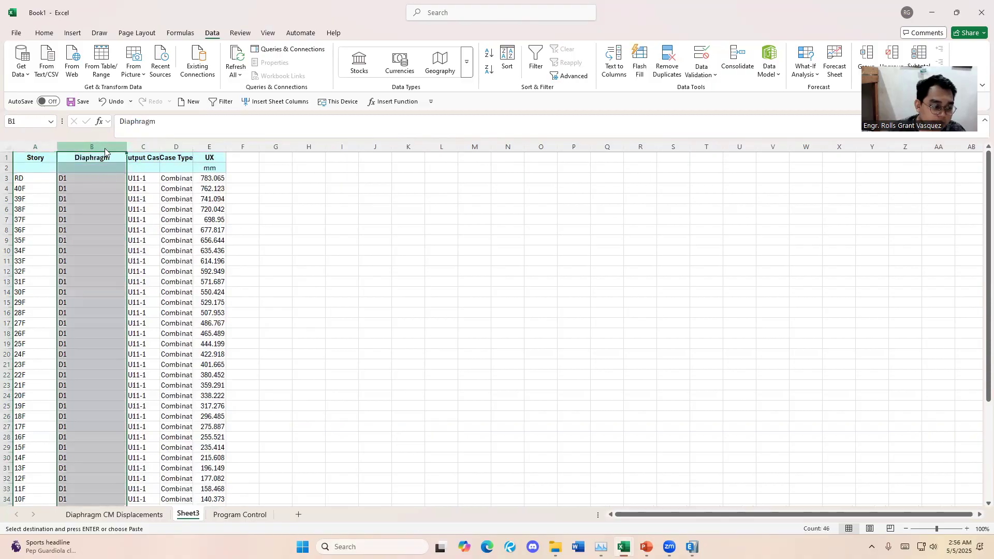
{"action": "right_click", "coordinate": [106, 147]}
{"action": "left_click", "coordinate": [134, 265]}
Widen the Output Case column to fit its header and delete the Case Type column
{"action": "left_click", "coordinate": [107, 157]}
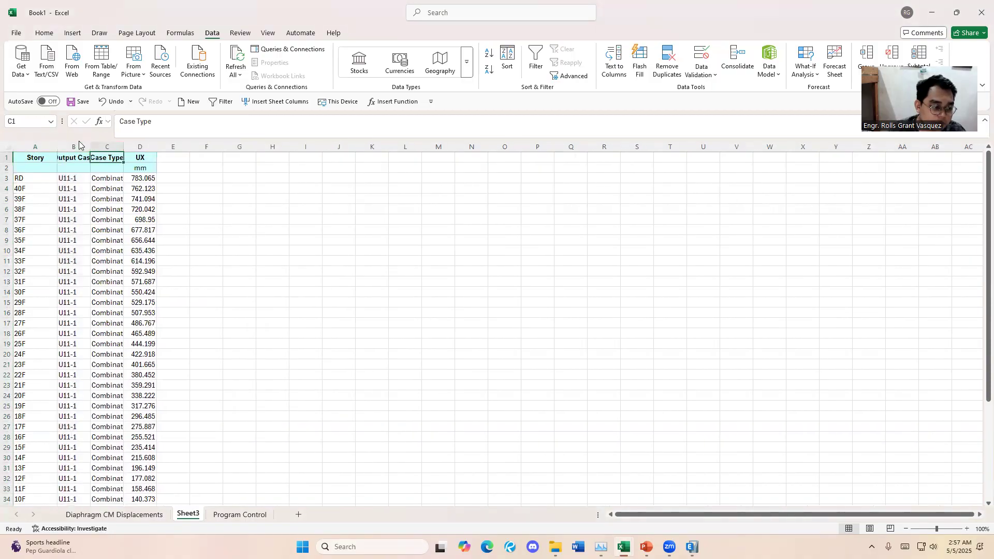
{"action": "left_click_drag", "start_coordinate": [90, 146], "coordinate": [104, 146]}
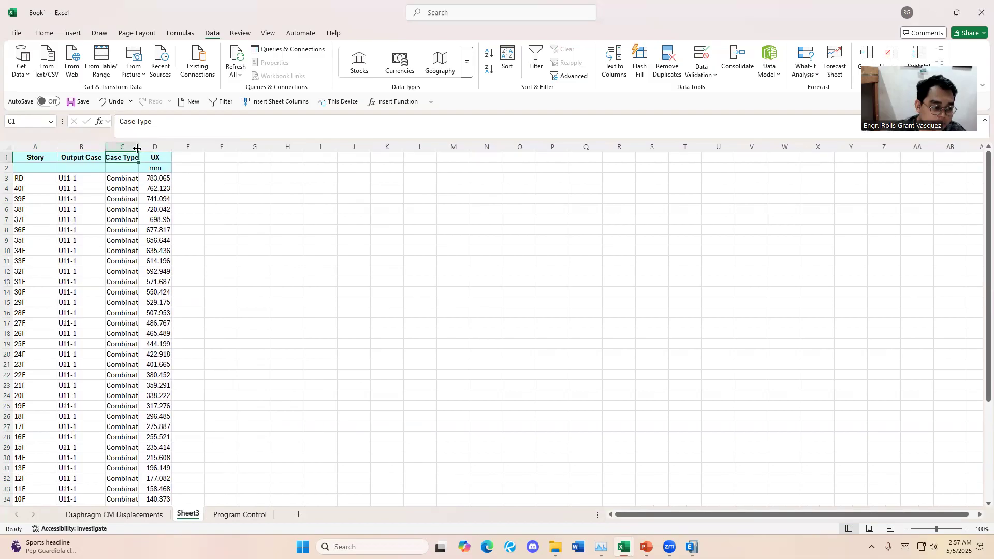
{"action": "left_click", "coordinate": [124, 146]}
{"action": "right_click", "coordinate": [128, 143]}
{"action": "left_click", "coordinate": [156, 260]}
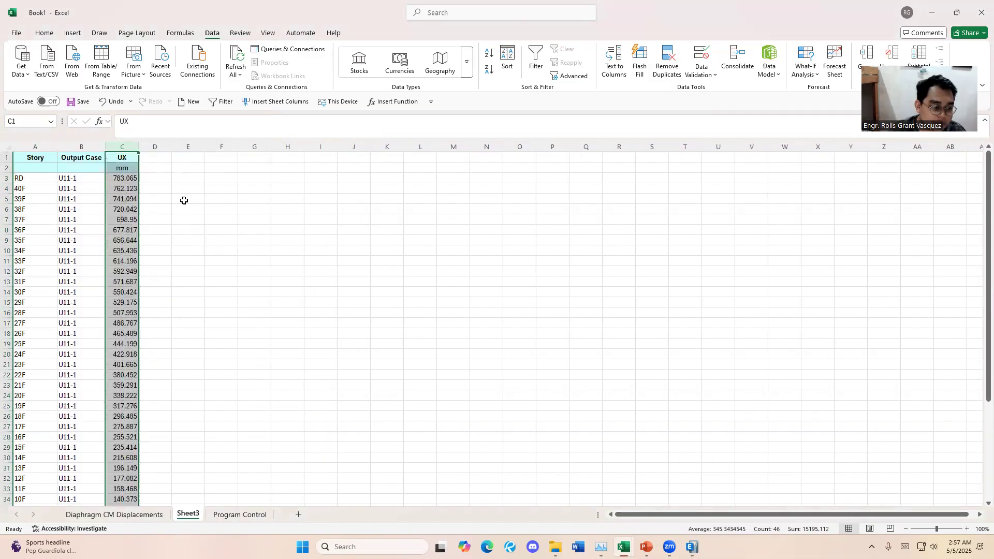
Review the U11-1 UX displacements of the upper stories in the new sheet
{"action": "key", "text": "Right"}
{"action": "left_click", "coordinate": [127, 188]}
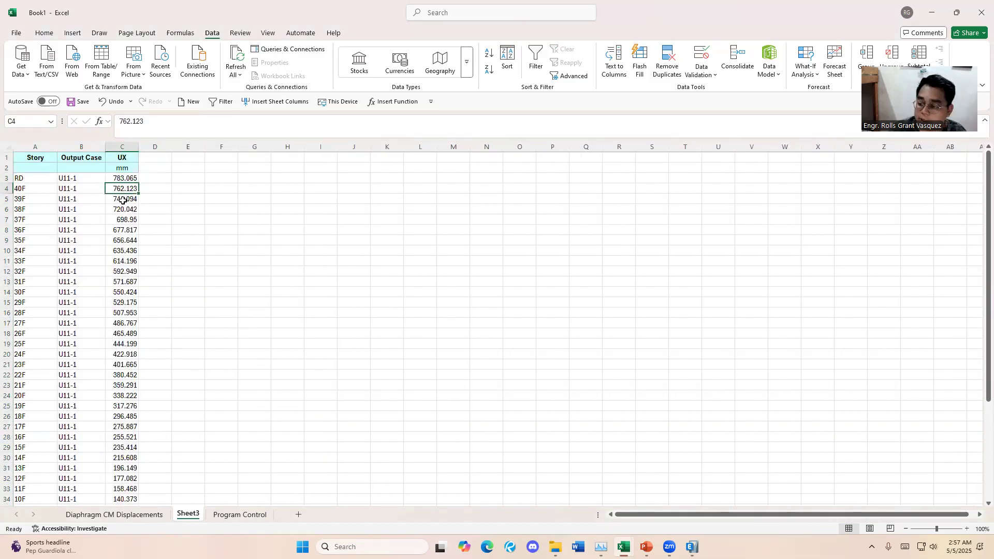
{"action": "key", "text": "Up"}
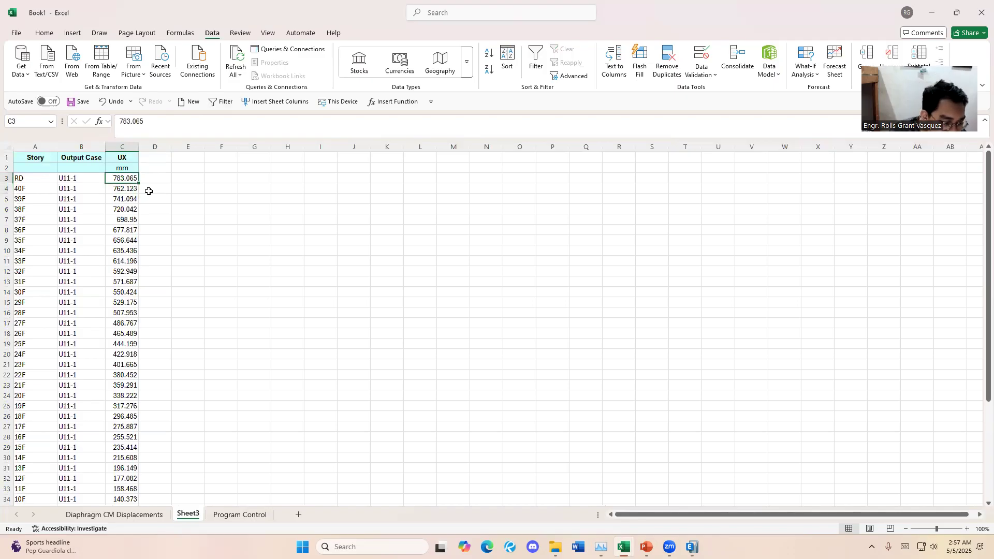
{"action": "key", "text": "Down"}
{"action": "key", "text": "Down"}
{"action": "key", "text": "Down"}
{"action": "key", "text": "Down"}
{"action": "key", "text": "Down"}
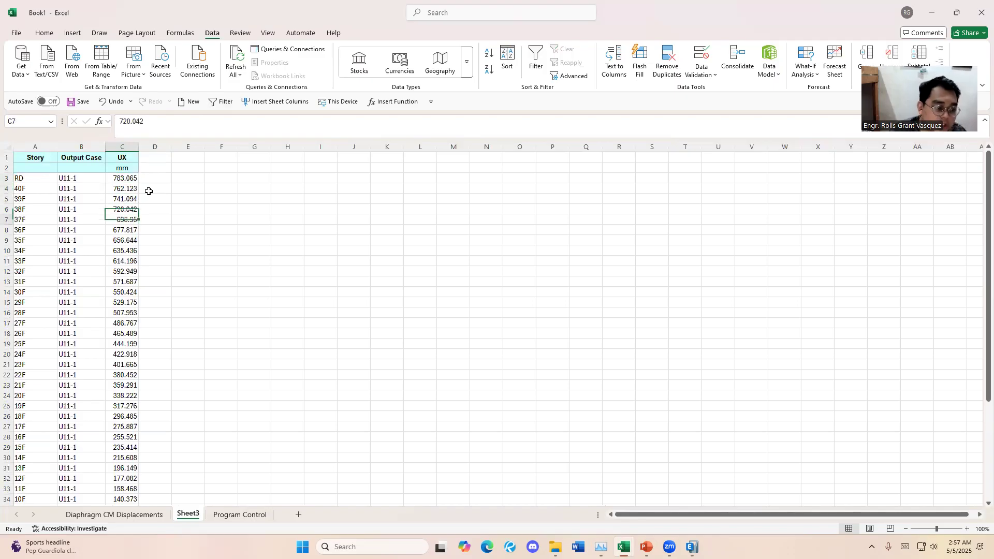
{"action": "key", "text": "Up"}
{"action": "key", "text": "Up"}
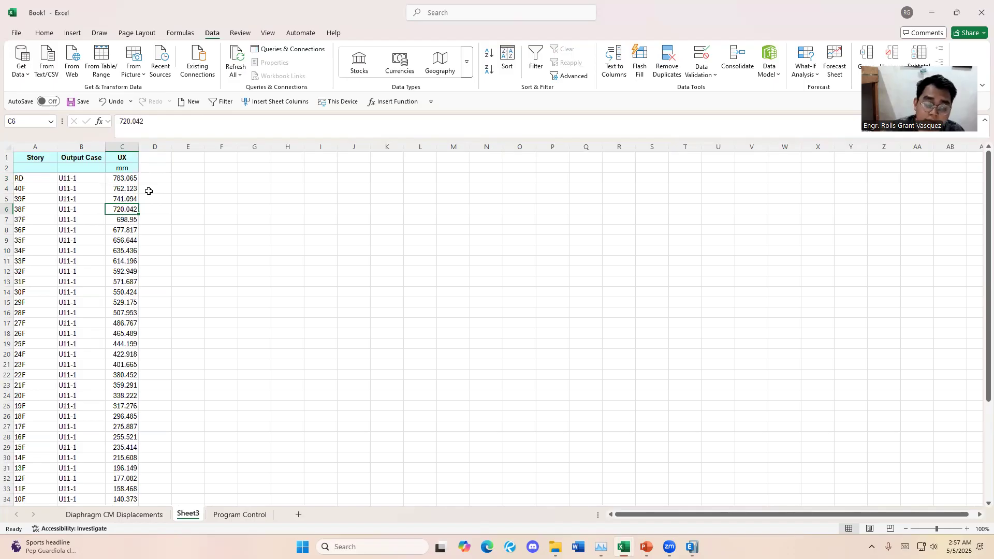
Examine the Z elevations of the RD and 40F stories in the Diaphragm CM Displacements sheet
{"action": "left_click", "coordinate": [141, 518]}
{"action": "left_click_drag", "start_coordinate": [395, 188], "coordinate": [394, 203]}
{"action": "scroll", "coordinate": [395, 202], "scroll_direction": "up", "scroll_amount": 5}
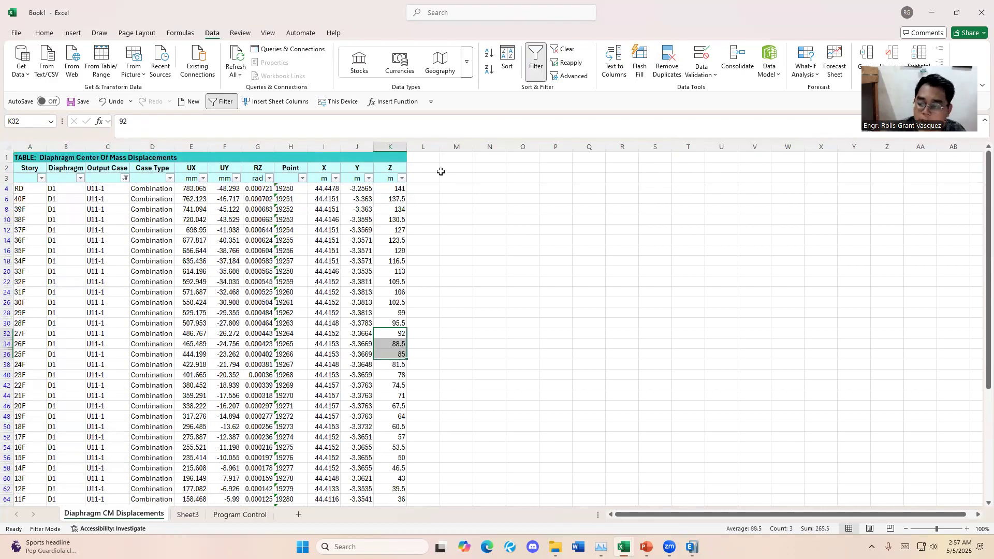
{"action": "left_click", "coordinate": [403, 190]}
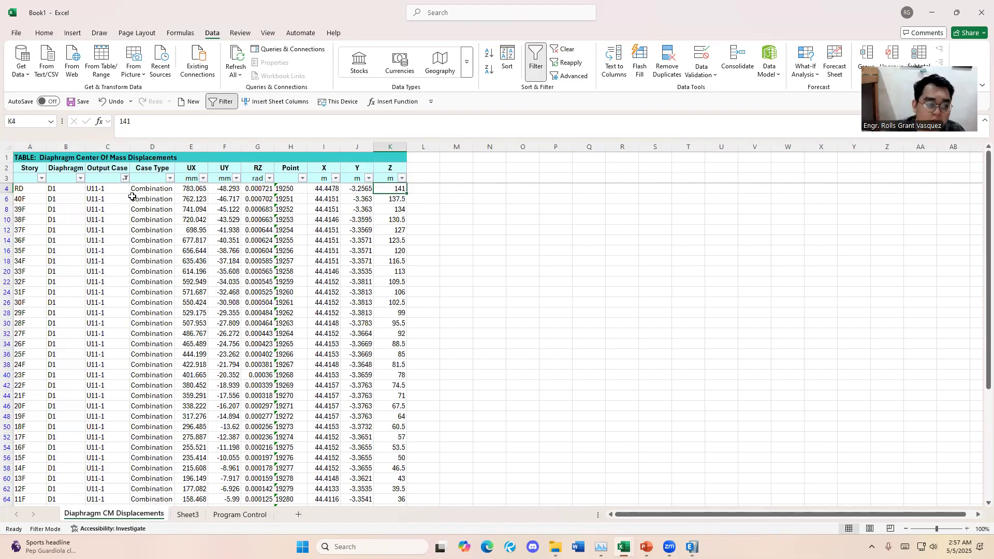
{"action": "left_click", "coordinate": [8, 189]}
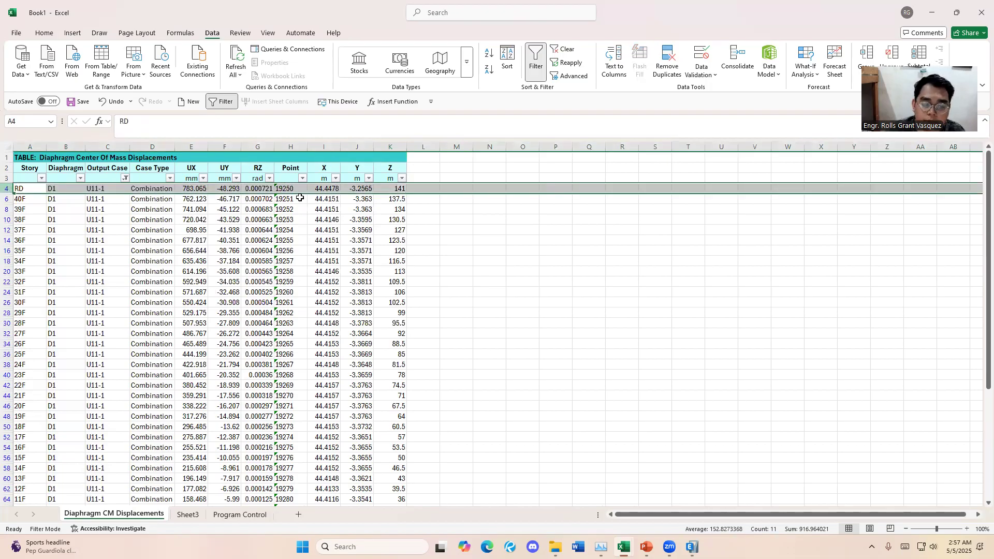
{"action": "left_click", "coordinate": [395, 190]}
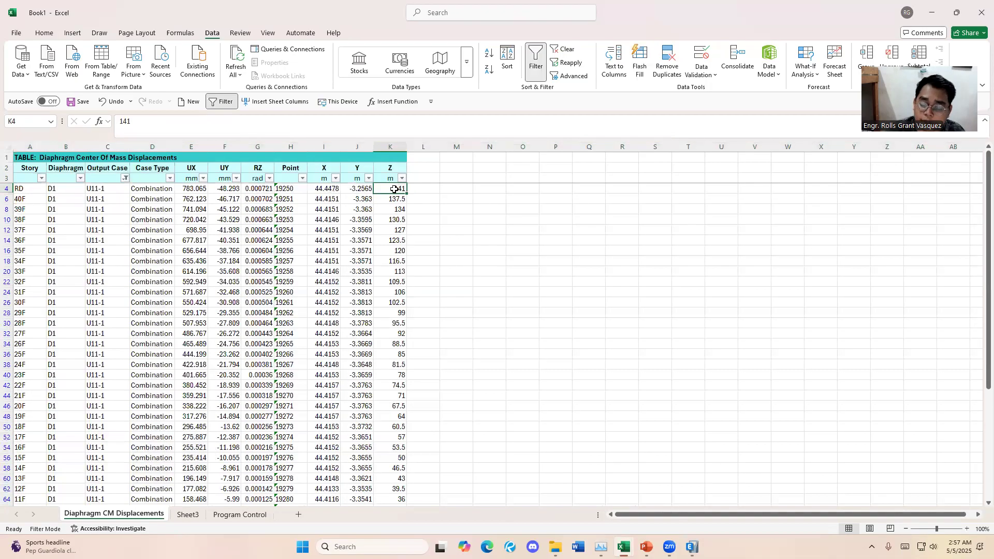
{"action": "left_click", "coordinate": [8, 199]}
{"action": "left_click", "coordinate": [394, 199]}
{"action": "left_click_drag", "start_coordinate": [395, 189], "coordinate": [394, 199]}
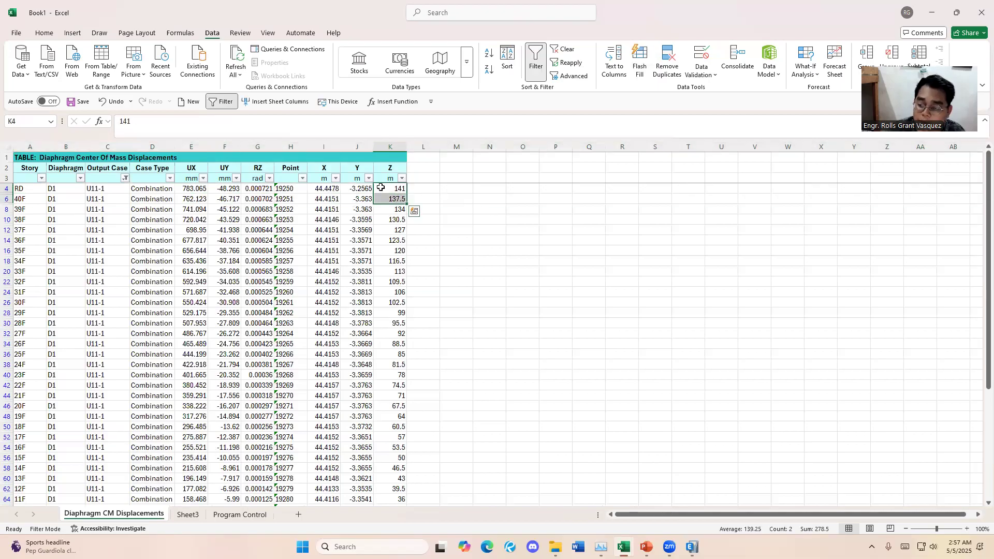
Copy the Z column with its header and units into Sheet3 beside the UX column, starting at D1
{"action": "left_click_drag", "start_coordinate": [391, 168], "coordinate": [404, 537]}
{"action": "key", "text": "ctrl+c"}
{"action": "left_click", "coordinate": [187, 514]}
{"action": "left_click", "coordinate": [157, 158]}
{"action": "key", "text": "Return"}
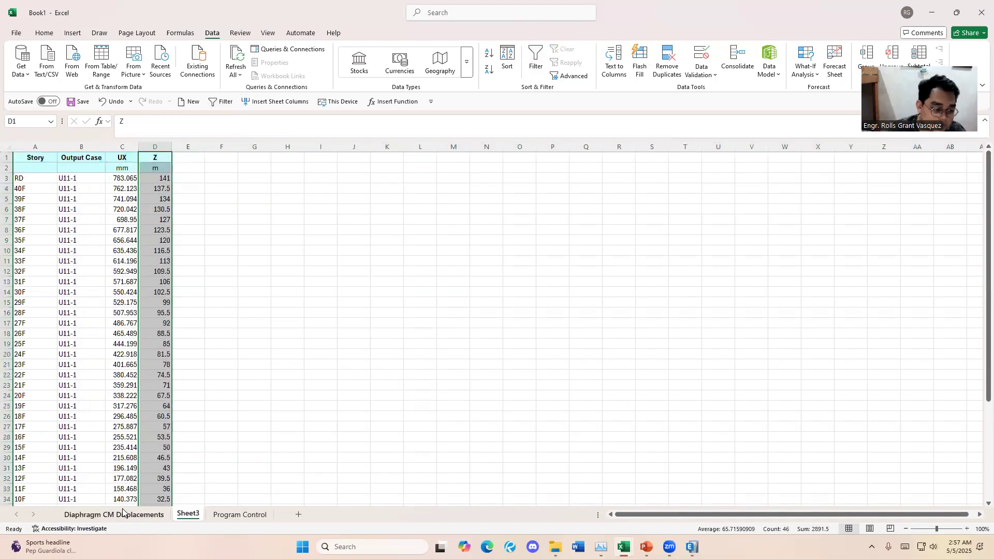
{"action": "left_click", "coordinate": [230, 282]}
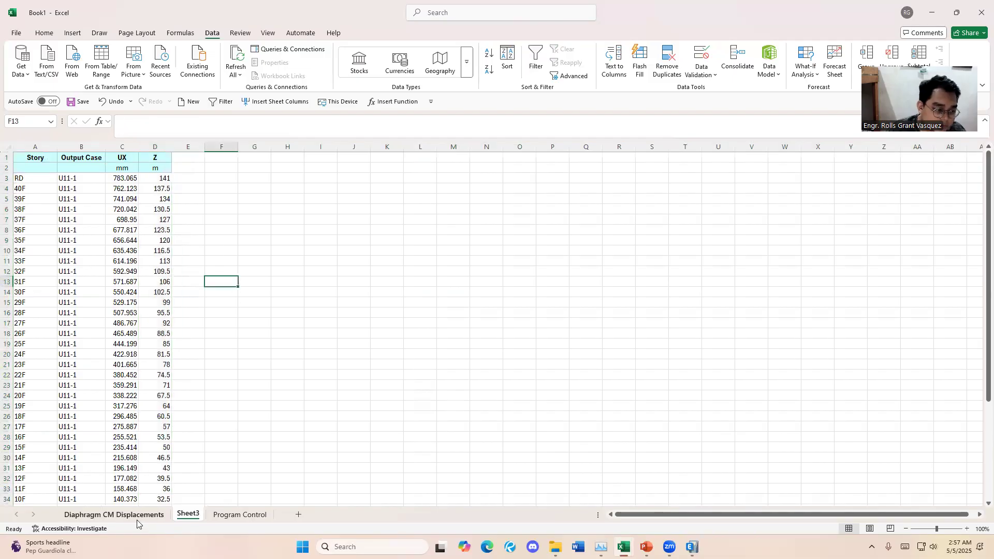
Rename Sheet3 as "Drift Along X" and select the UX header cell
{"action": "double_click", "coordinate": [193, 521]}
{"action": "type", "text": "Drof"}
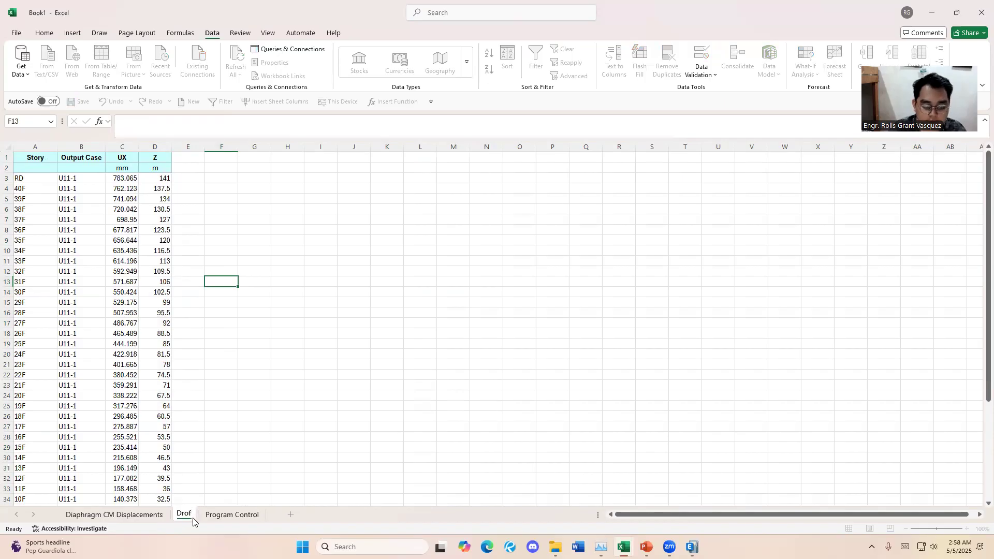
{"action": "key", "text": "BackSpace"}
{"action": "key", "text": "BackSpace"}
{"action": "type", "text": "ift Along X"}
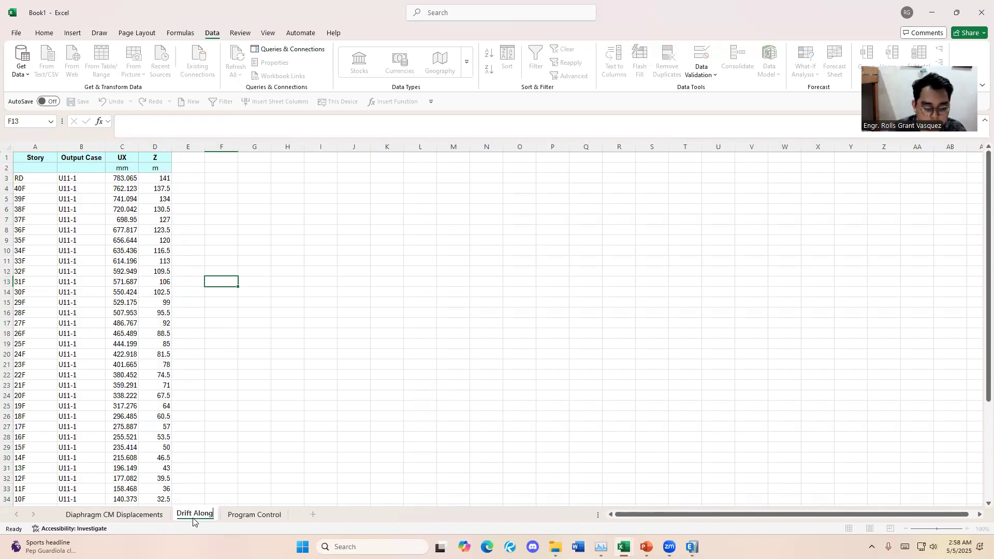
{"action": "key", "text": "Return"}
{"action": "left_click", "coordinate": [122, 157]}
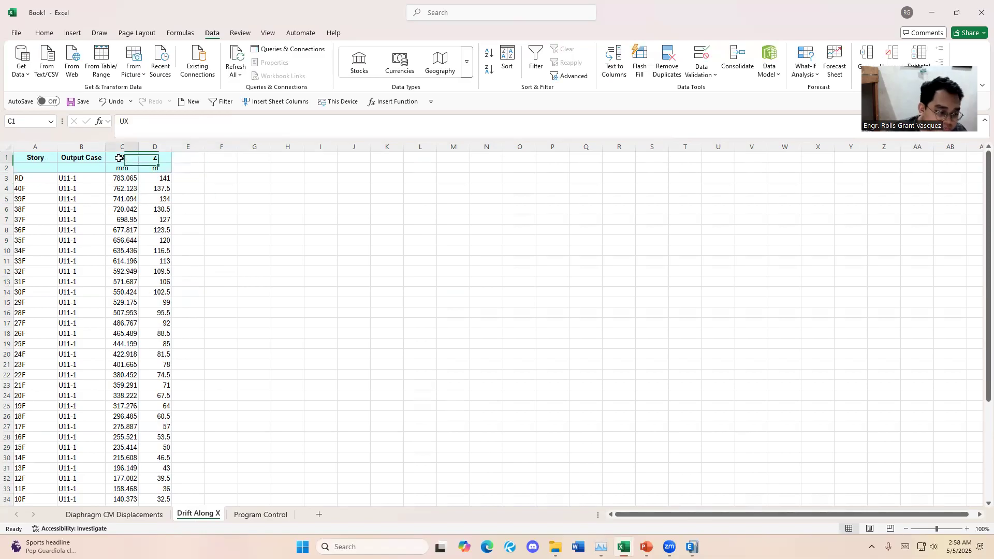
Move the UX column to the far side of the Z column and delete the emptied column C
{"action": "left_click", "coordinate": [121, 168]}
{"action": "scroll", "coordinate": [173, 191], "scroll_direction": "up", "scroll_amount": 3, "text": "ctrl"}
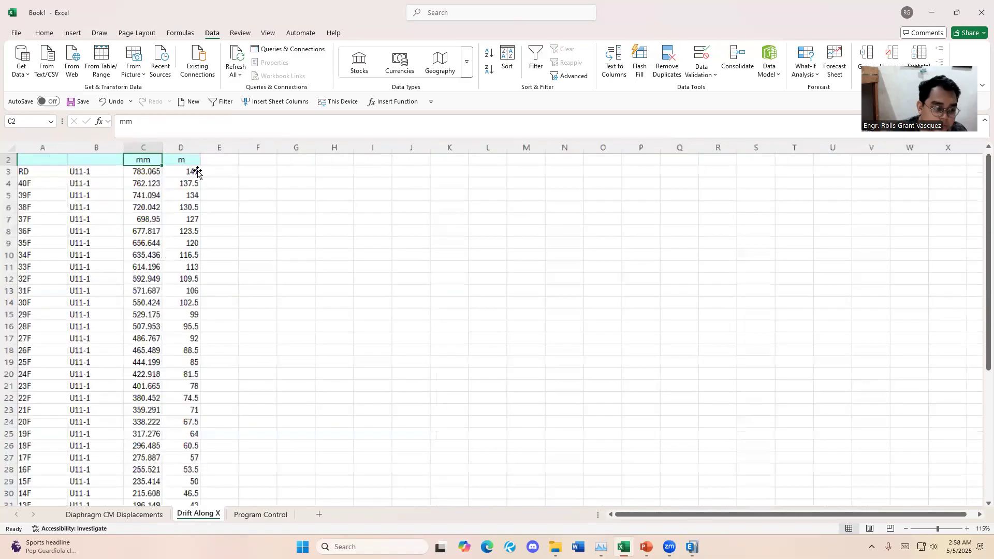
{"action": "scroll", "coordinate": [144, 150], "scroll_direction": "down", "scroll_amount": 1, "text": "ctrl"}
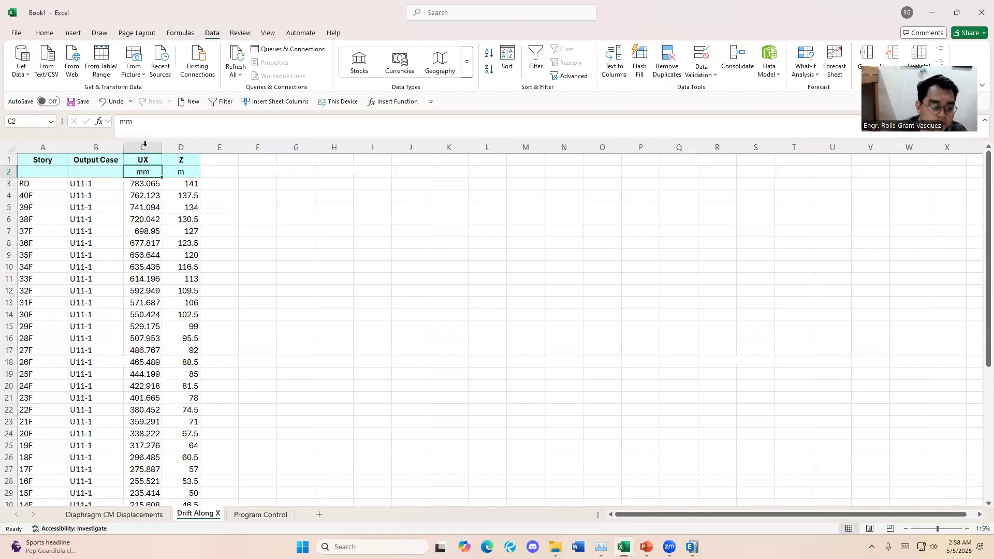
{"action": "left_click", "coordinate": [145, 144]}
{"action": "left_click_drag", "start_coordinate": [162, 155], "coordinate": [223, 158]}
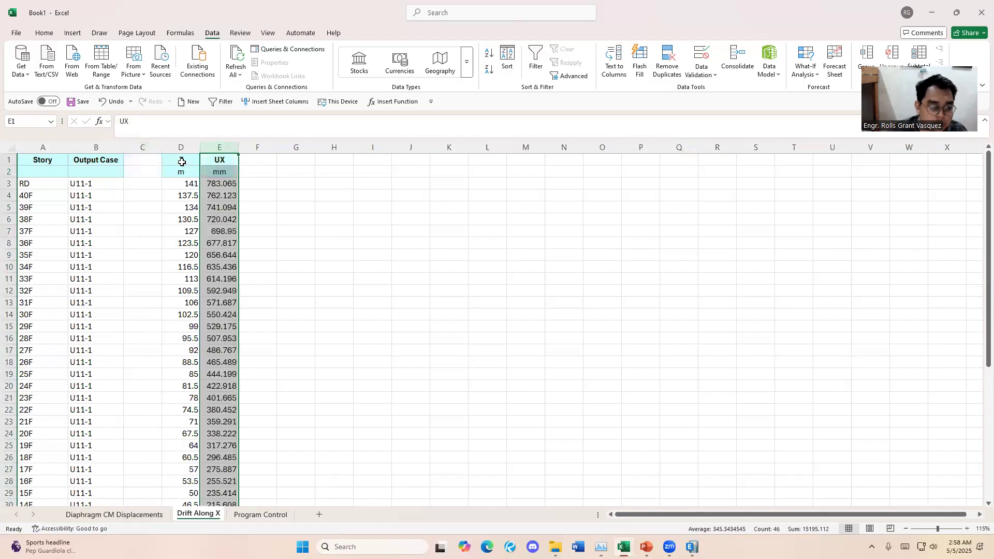
{"action": "left_click", "coordinate": [143, 148]}
{"action": "right_click", "coordinate": [143, 148]}
{"action": "left_click", "coordinate": [171, 263]}
{"action": "left_click", "coordinate": [257, 207]}
Add the header "Delta S" in E1, beside the UX header
{"action": "left_click", "coordinate": [225, 161]}
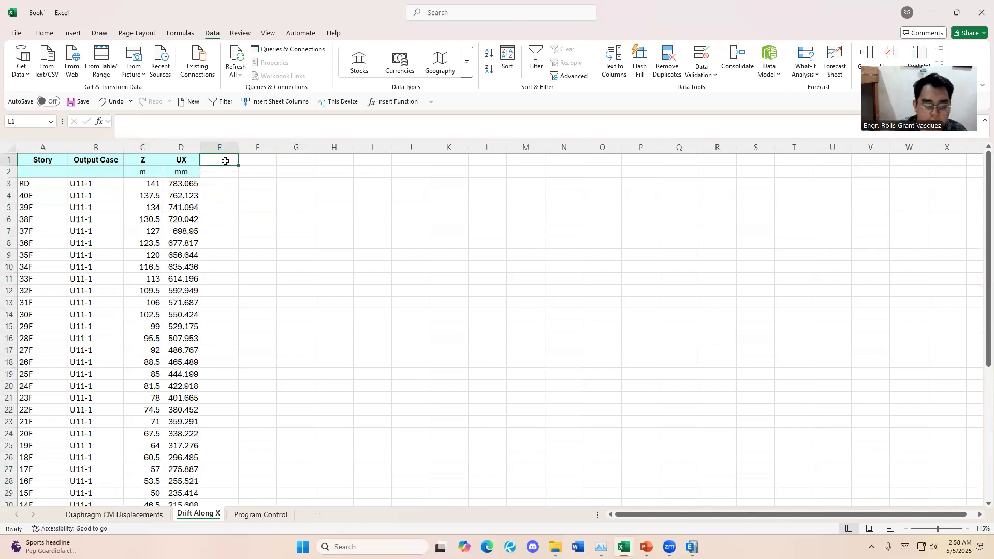
{"action": "left_click", "coordinate": [181, 164]}
{"action": "left_click_drag", "start_coordinate": [200, 167], "coordinate": [232, 161]}
{"action": "left_click", "coordinate": [227, 160]}
{"action": "type", "text": "Delta S"}
{"action": "left_click", "coordinate": [262, 183]}
Enter the story drift formula =(D3-D4)/(C3-C4)/1000 for the RD story in E3
{"action": "left_click", "coordinate": [220, 181]}
{"action": "type", "text": "="}
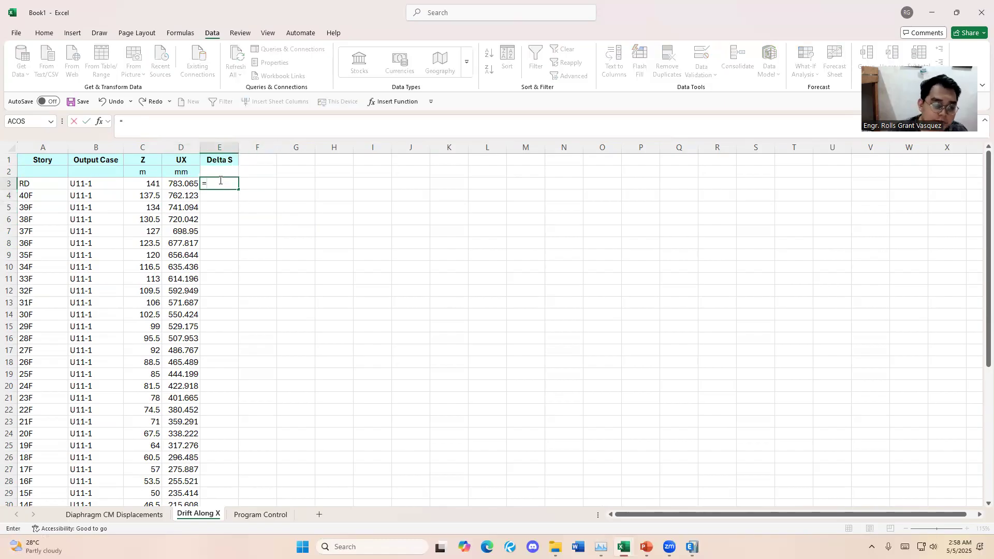
{"action": "left_click", "coordinate": [186, 180]}
{"action": "type", "text": "-"}
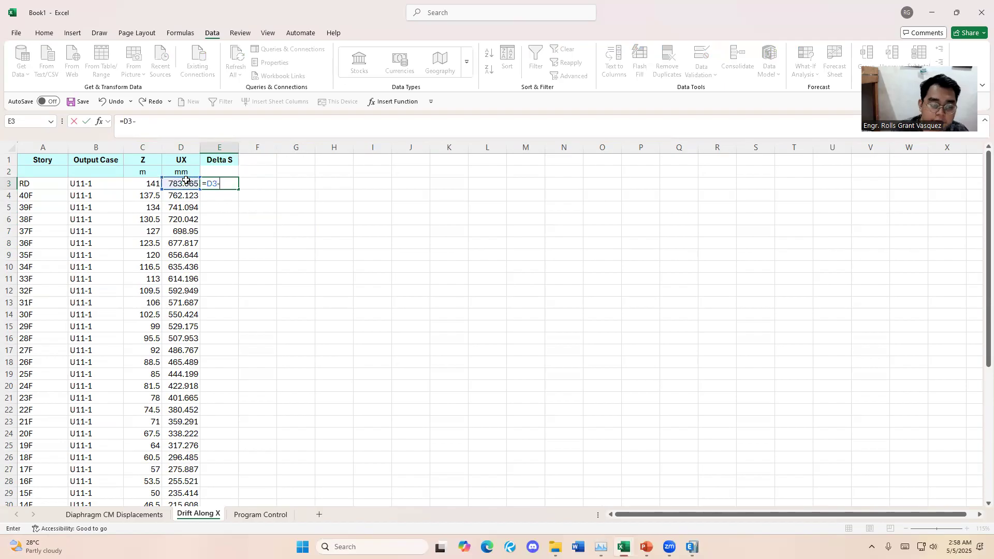
{"action": "left_click", "coordinate": [181, 195]}
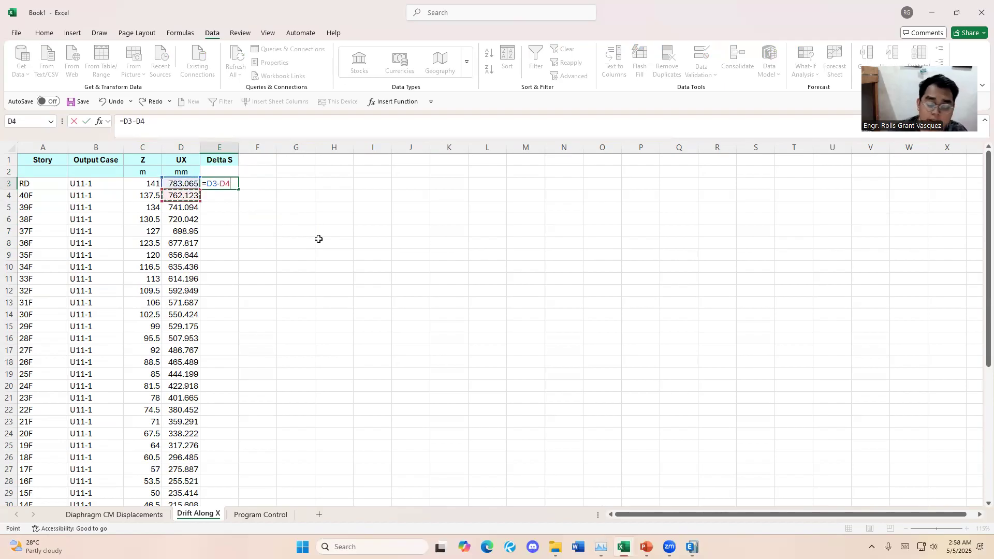
{"action": "left_click", "coordinate": [206, 184]}
{"action": "type", "text": "("}
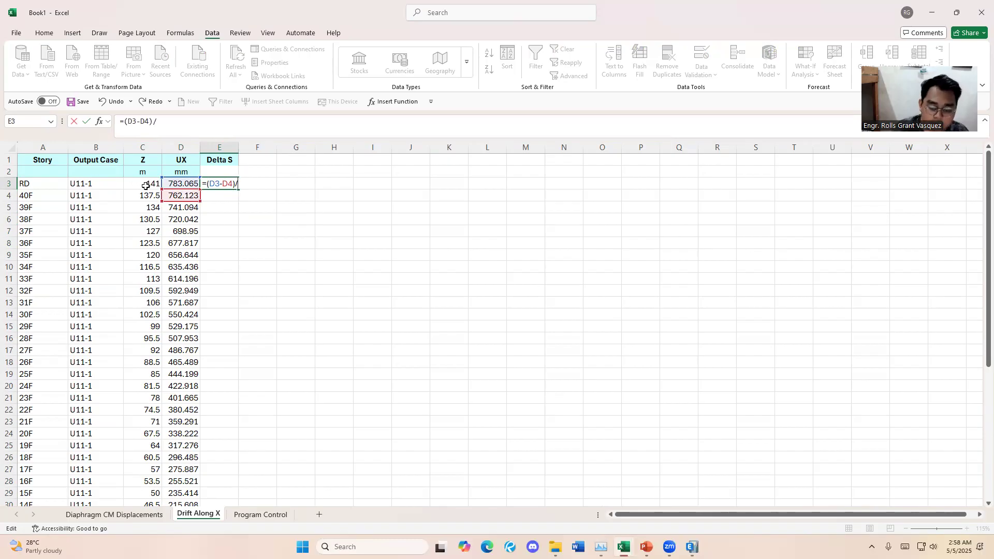
{"action": "left_click", "coordinate": [145, 186]}
{"action": "type", "text": "-"}
{"action": "left_click", "coordinate": [152, 200]}
{"action": "type", "text": ")"}
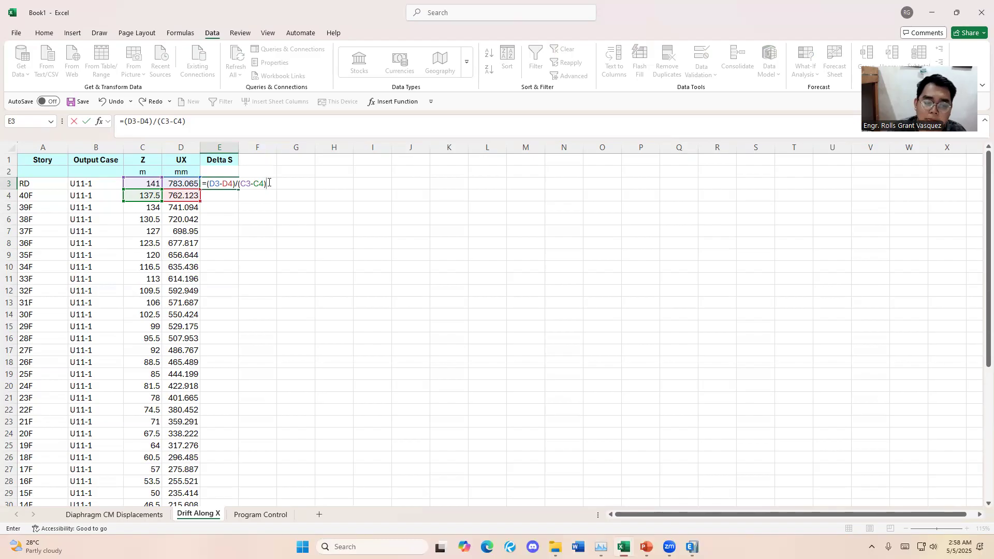
{"action": "type", "text": "000"}
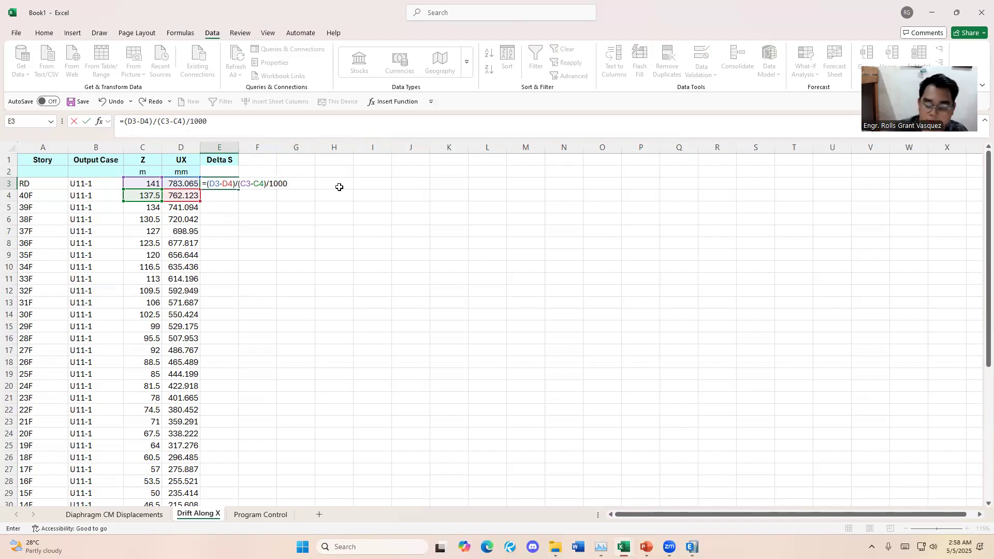
{"action": "key", "text": "Return"}
{"action": "key", "text": "Up"}
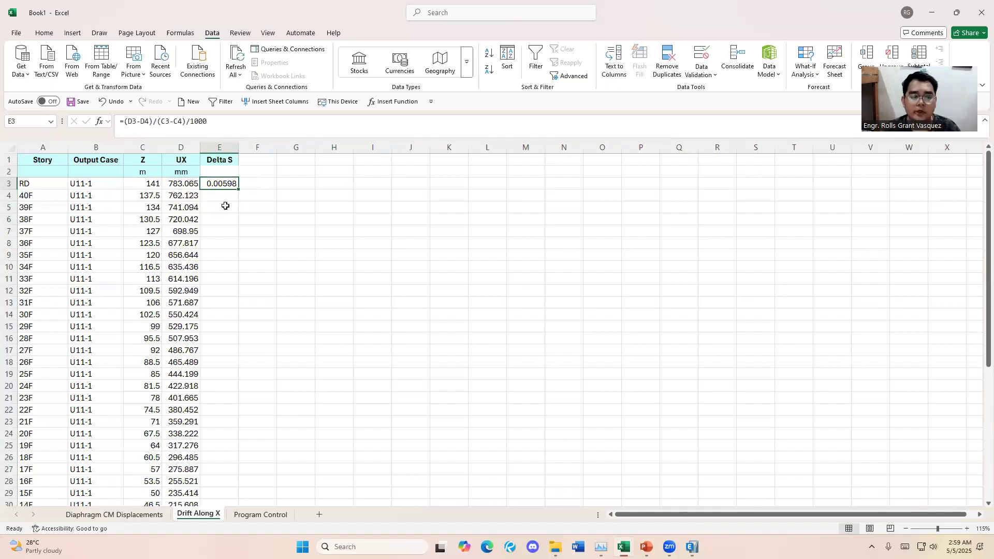
Fill the Delta S formula from E3 down through the B3 story in row 46
{"action": "left_click", "coordinate": [233, 149]}
{"action": "left_click", "coordinate": [225, 166]}
{"action": "left_click_drag", "start_coordinate": [228, 161], "coordinate": [227, 171]}
{"action": "left_click", "coordinate": [261, 183]}
{"action": "left_click", "coordinate": [228, 163]}
{"action": "left_click", "coordinate": [223, 184]}
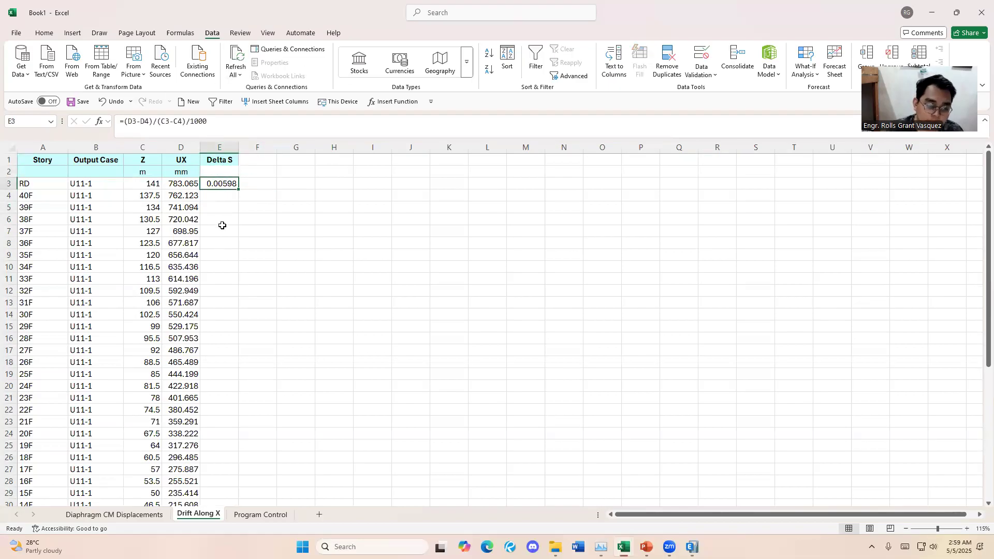
{"action": "double_click", "coordinate": [238, 190]}
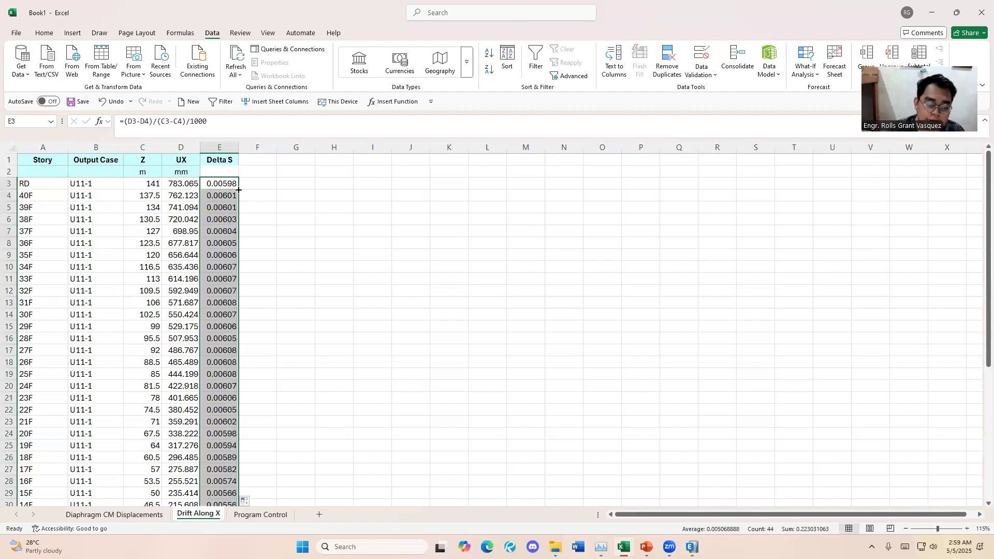
{"action": "scroll", "coordinate": [249, 265], "scroll_direction": "down", "scroll_amount": 7}
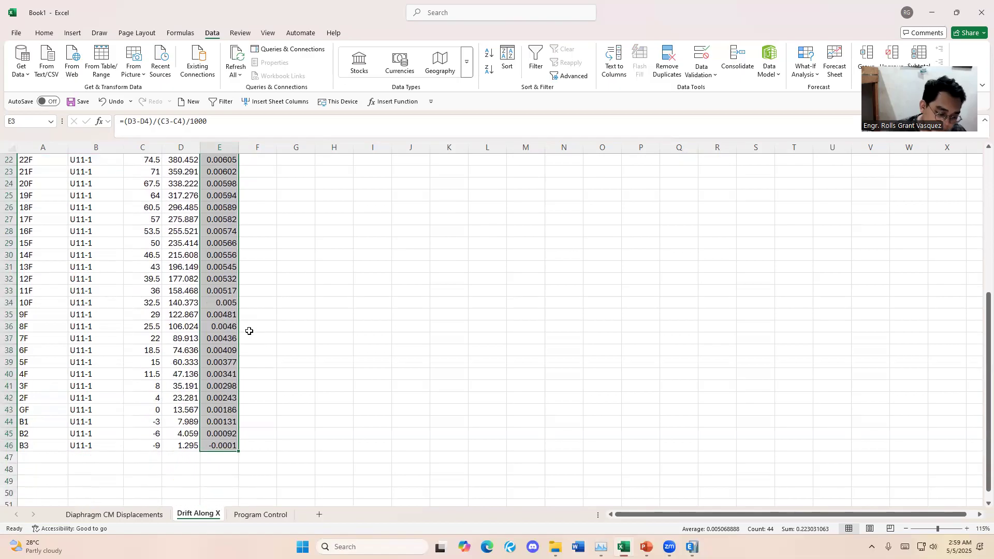
{"action": "scroll", "coordinate": [230, 391], "scroll_direction": "up", "scroll_amount": 7}
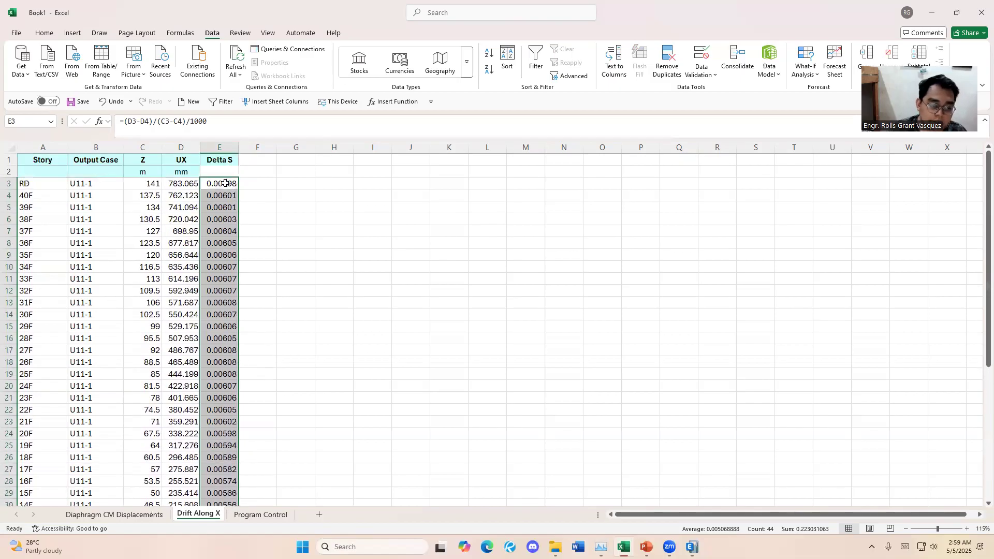
Copy the Delta S header into F1 and rename the copy "Delta M"
{"action": "left_click", "coordinate": [223, 160]}
{"action": "left_click", "coordinate": [259, 158]}
{"action": "left_click", "coordinate": [219, 160]}
{"action": "key", "text": "ctrl+c"}
{"action": "left_click", "coordinate": [254, 160]}
{"action": "key", "text": "ctrl+v"}
{"action": "double_click", "coordinate": [267, 159]}
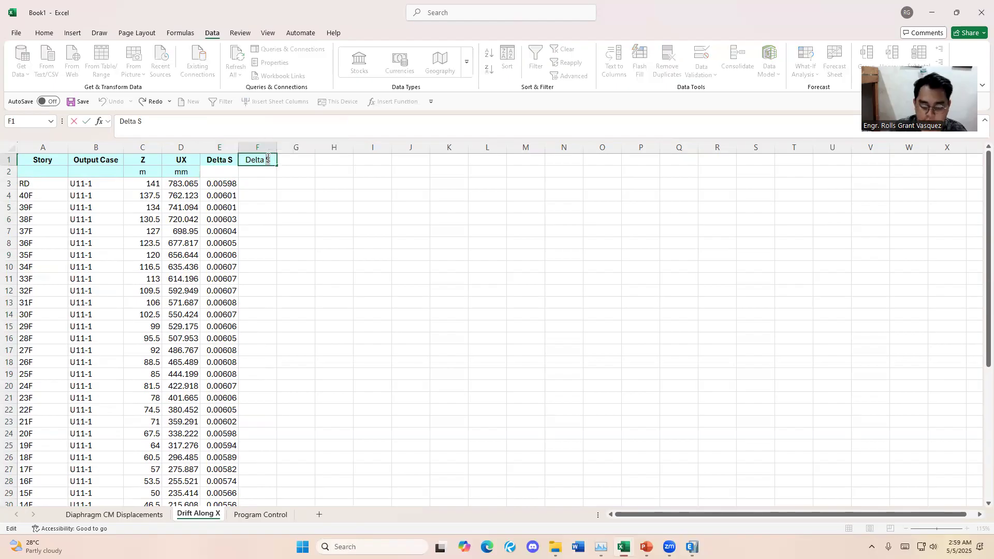
{"action": "key", "text": "Delete"}
{"action": "type", "text": "M"}
{"action": "key", "text": "Return"}
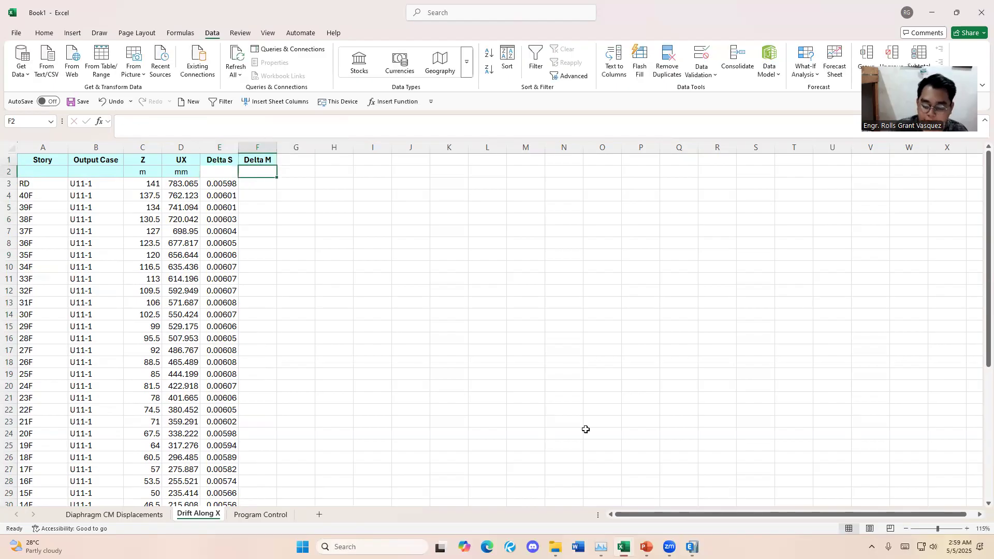
Switch to PowerPoint, look up the Delta M equation on the Seismic Drift Check slide, and return to the Excel sheet
{"action": "key", "text": "alt+Tab"}
{"action": "key", "text": "Escape"}
{"action": "key", "text": "Page_Up"}
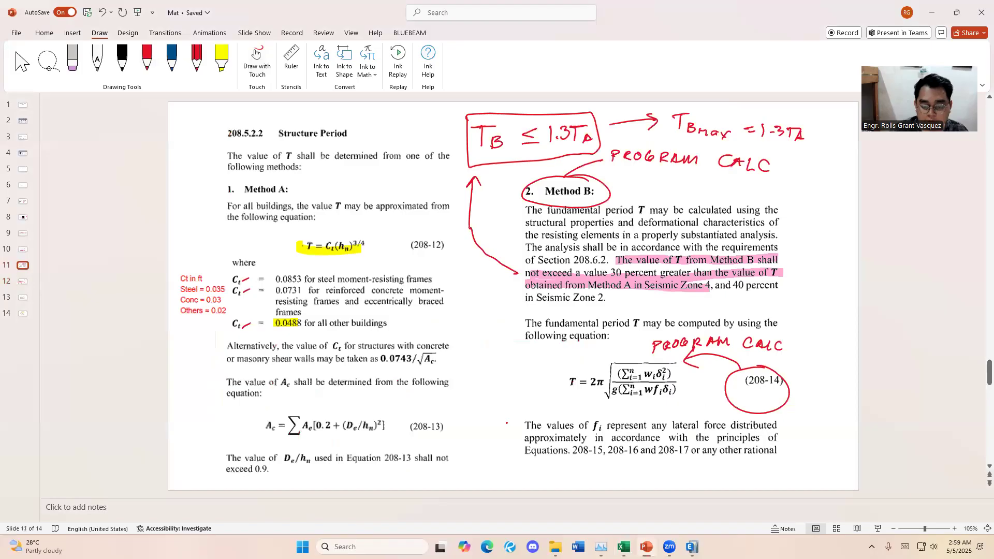
{"action": "key", "text": "Page_Up"}
{"action": "key", "text": "Page_Up"}
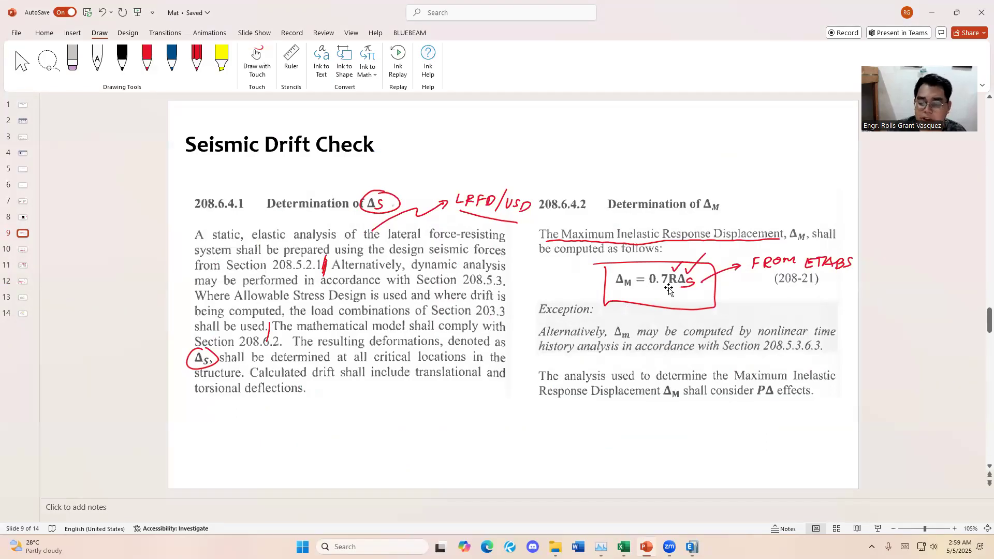
{"action": "left_click", "coordinate": [551, 314]}
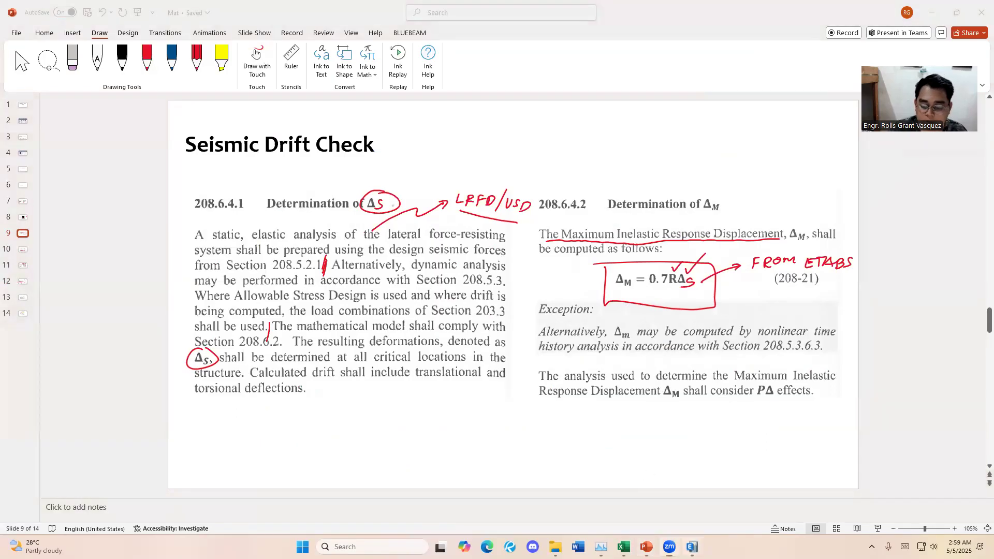
{"action": "left_click", "coordinate": [692, 546]}
{"action": "key", "text": "alt+Tab"}
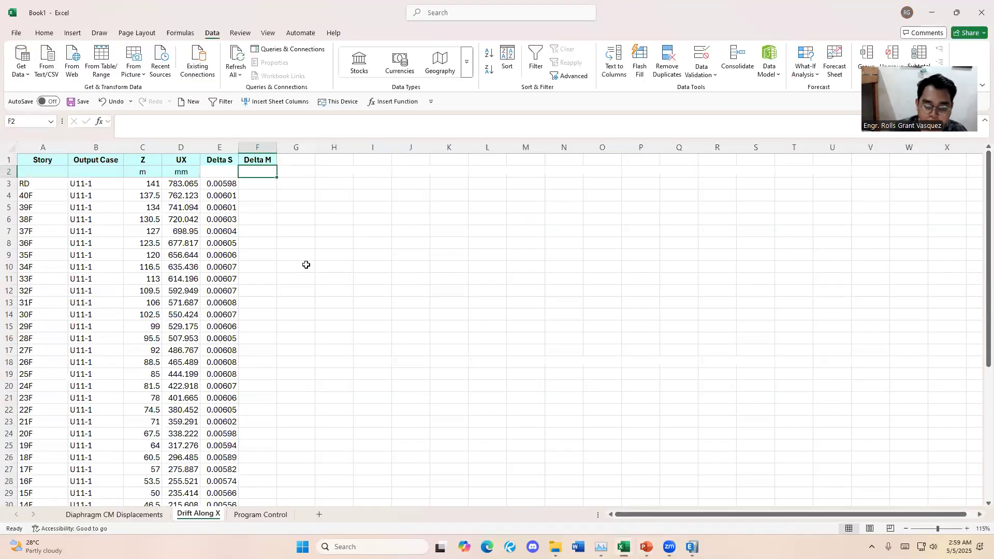
Enter the Delta M formula =0.7*5*E3 for the RD story in F3
{"action": "key", "text": "Down"}
{"action": "type", "text": "=0."}
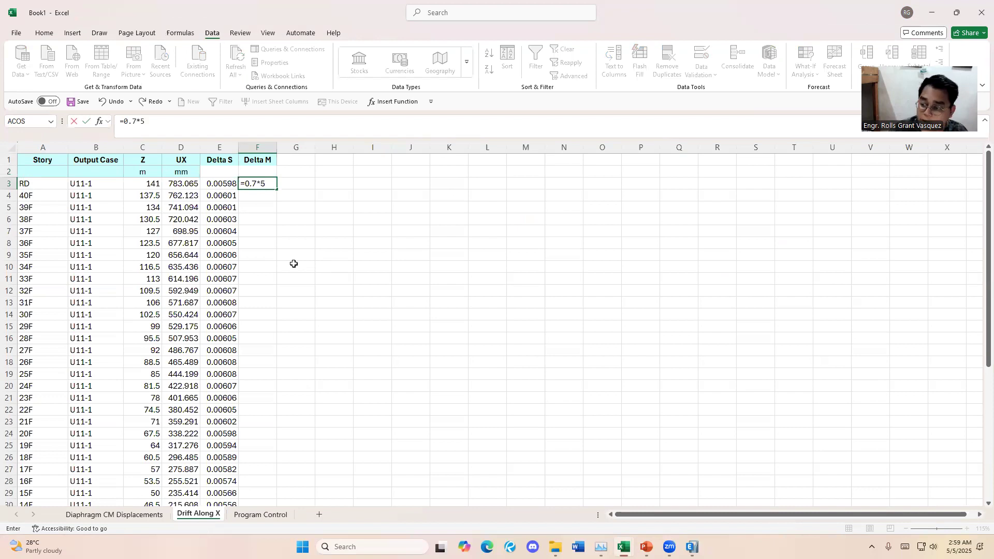
{"action": "key", "text": "Left"}
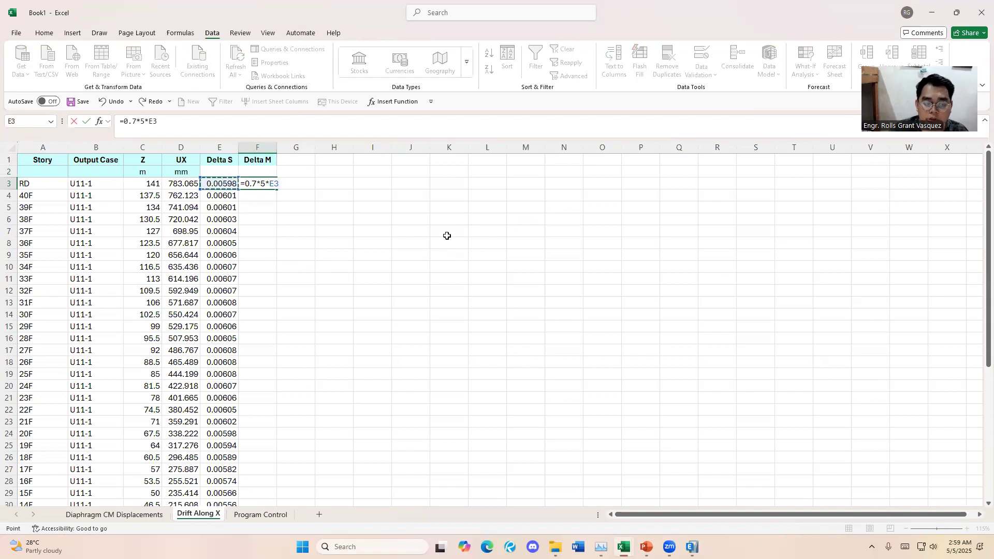
{"action": "key", "text": "Return"}
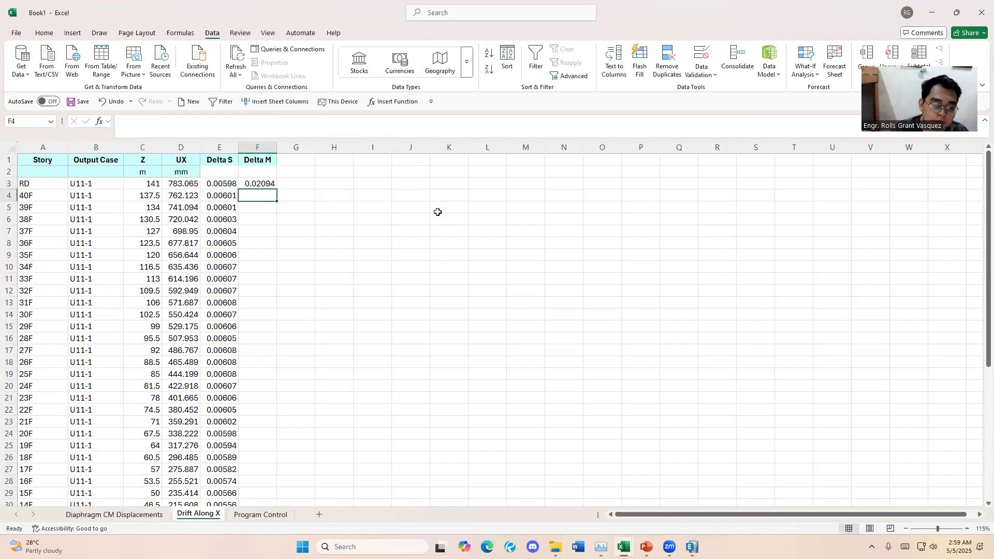
Check the Delta M and Delta S formulas in row 3, and fill the Delta M formula down through the B3 story
{"action": "left_click", "coordinate": [263, 185]}
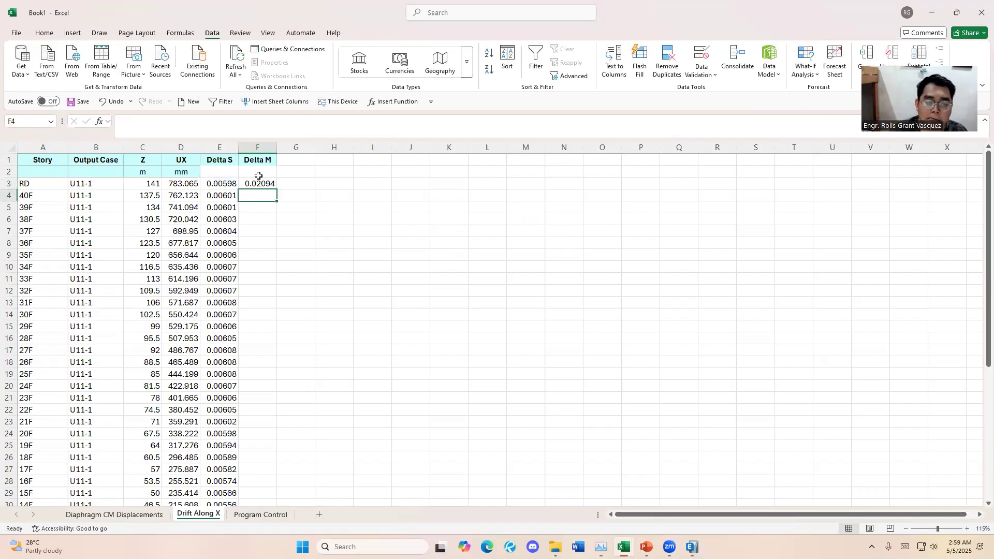
{"action": "double_click", "coordinate": [263, 184]}
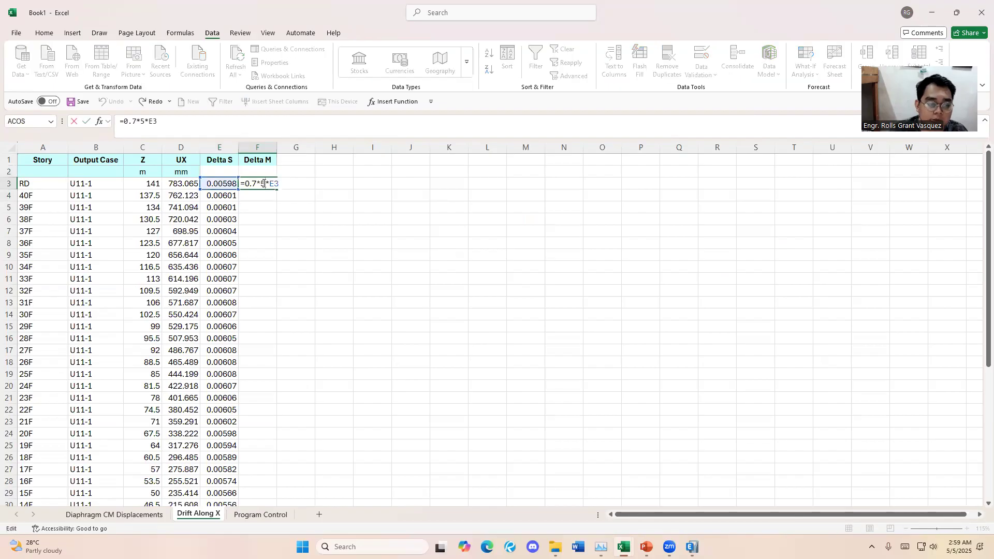
{"action": "key", "text": "Escape"}
{"action": "double_click", "coordinate": [233, 188]}
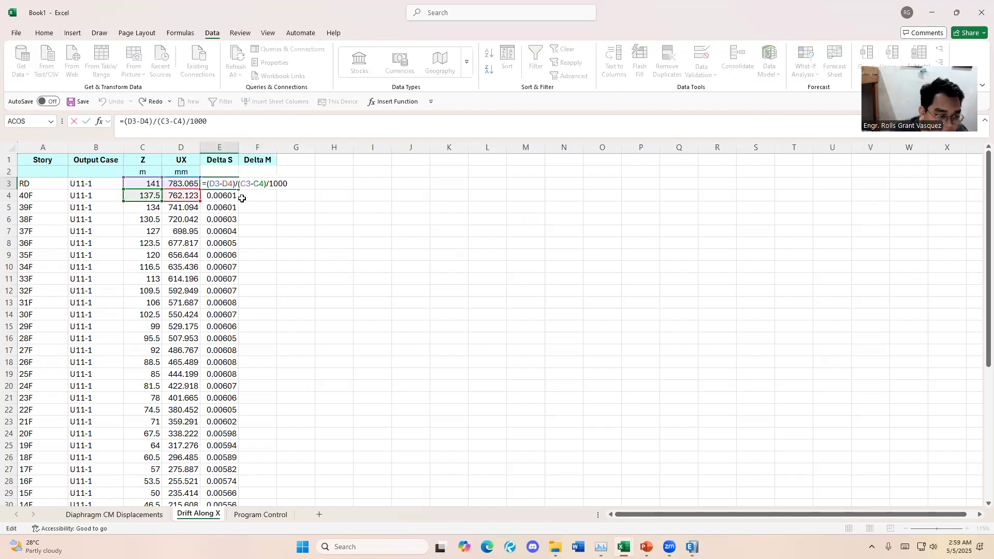
{"action": "left_click", "coordinate": [265, 184]}
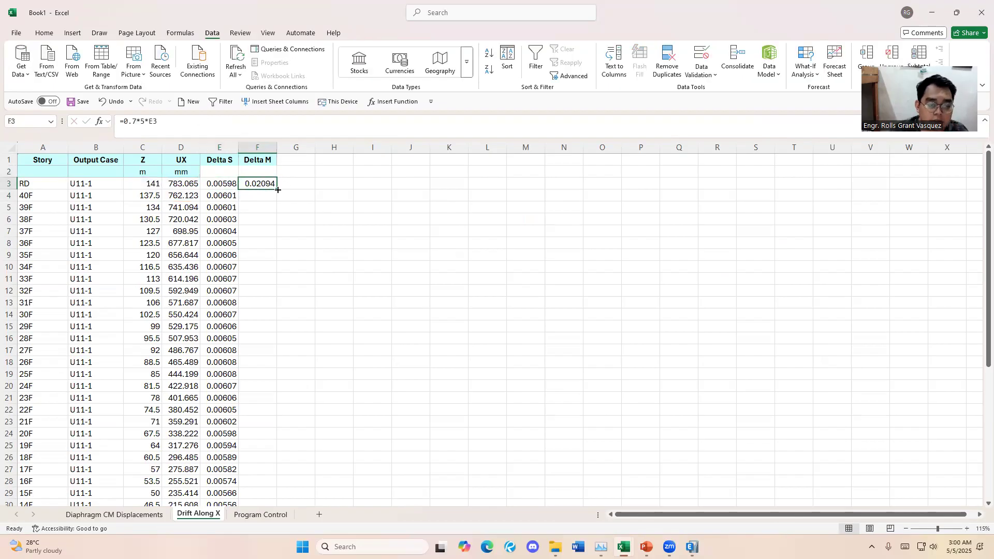
{"action": "double_click", "coordinate": [278, 189]}
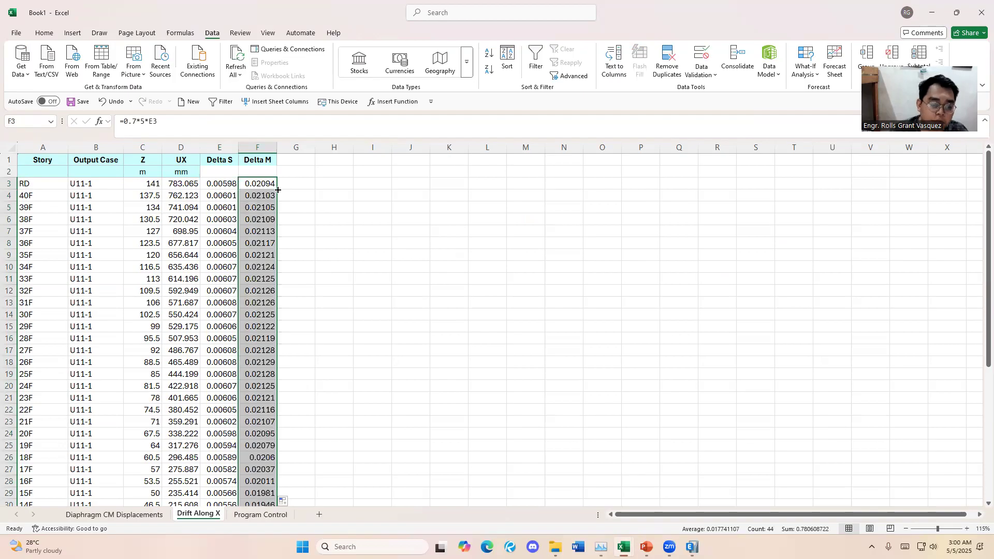
{"action": "scroll", "coordinate": [278, 192], "scroll_direction": "down", "scroll_amount": 8}
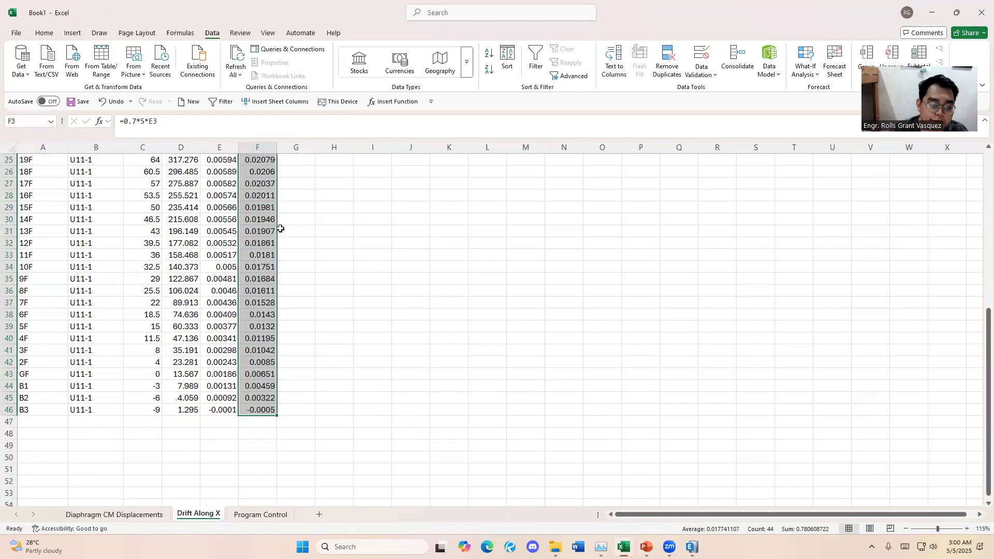
{"action": "scroll", "coordinate": [282, 232], "scroll_direction": "up", "scroll_amount": 8}
Review the Delta M values of the upper stories in column F, and select cell G1
{"action": "left_click", "coordinate": [267, 185]}
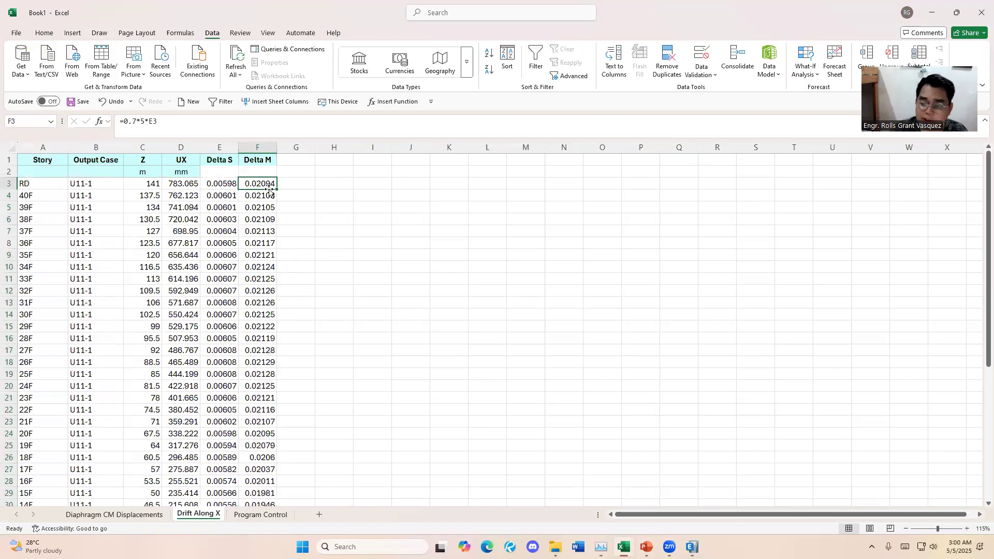
{"action": "mouse_move", "coordinate": [267, 184]}
{"action": "left_mouse_down"}
{"action": "mouse_move", "coordinate": [264, 262]}
{"action": "mouse_move", "coordinate": [265, 190]}
{"action": "left_mouse_up"}
{"action": "left_click", "coordinate": [270, 188]}
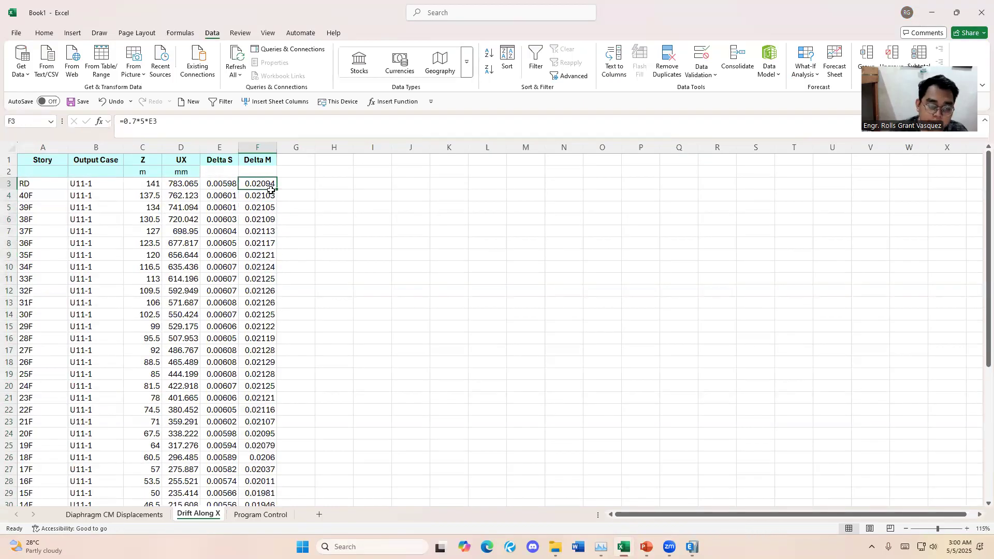
{"action": "left_click", "coordinate": [267, 197]}
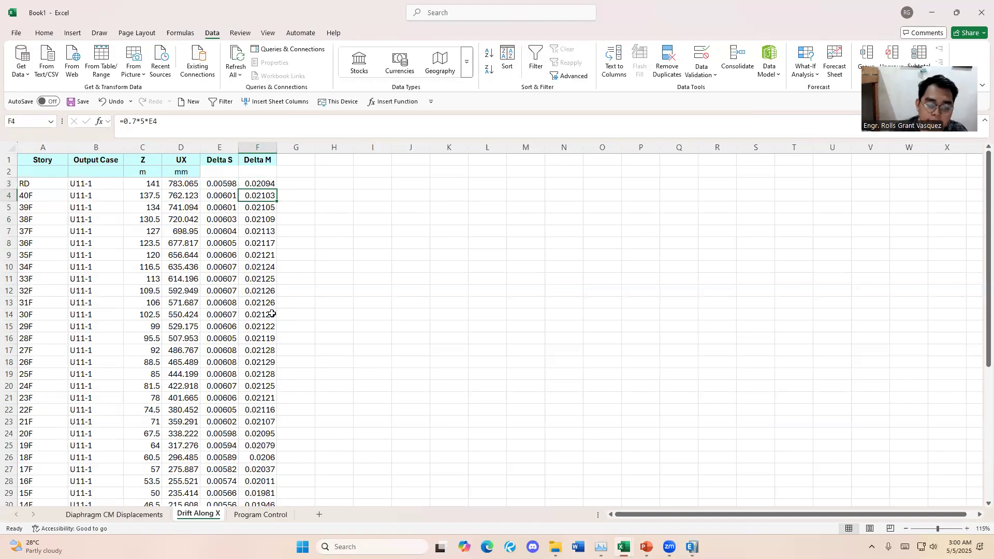
{"action": "left_click_drag", "start_coordinate": [266, 219], "coordinate": [267, 386]}
{"action": "key", "text": "Up"}
{"action": "key", "text": "Up"}
{"action": "key", "text": "Up"}
{"action": "key", "text": "Up"}
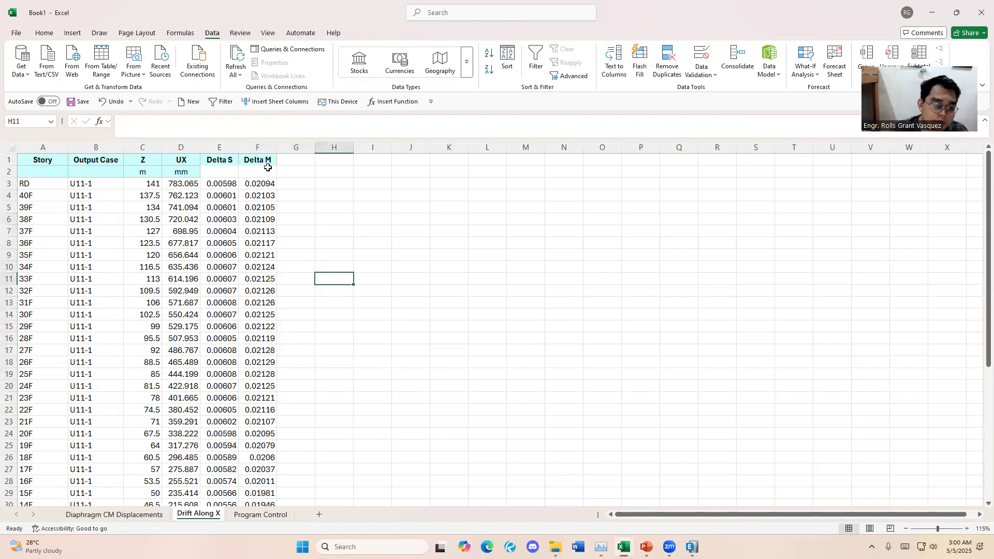
{"action": "left_click", "coordinate": [288, 160]}
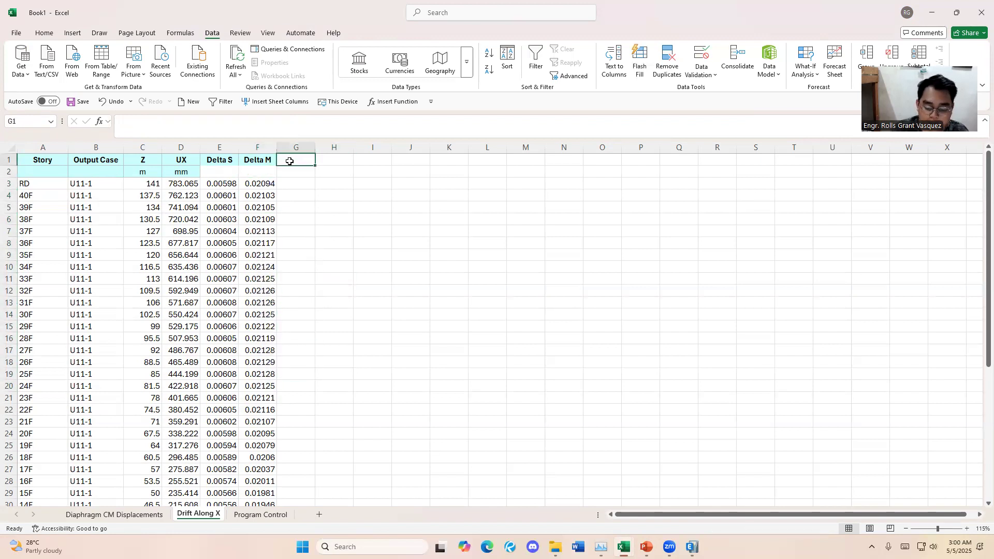
Add the header Allowable in G1 beside Delta M, and select G3 in the RD row
{"action": "type", "text": "Allowable"}
{"action": "key", "text": "Return"}
{"action": "left_click", "coordinate": [286, 161]}
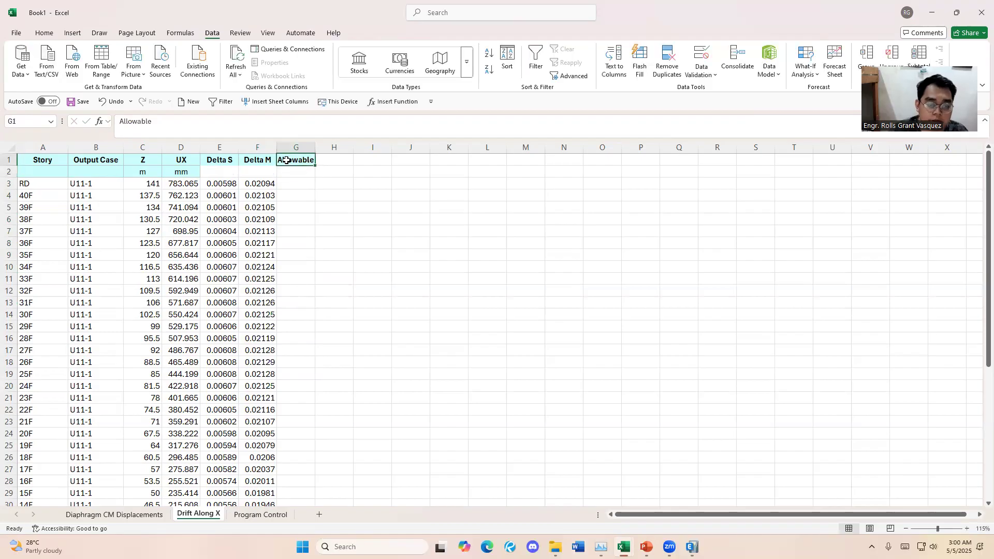
{"action": "left_click", "coordinate": [307, 181]}
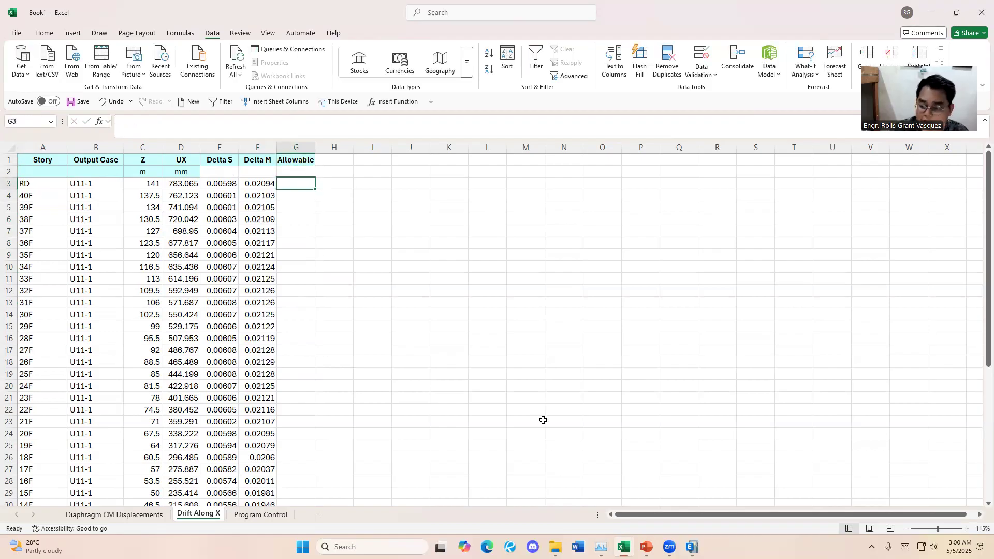
Switch to PowerPoint, look up and highlight the 0.020 allowable drift on the 208.6.5.1 Calculated slide, and return to the Excel sheet
{"action": "left_click", "coordinate": [648, 547]}
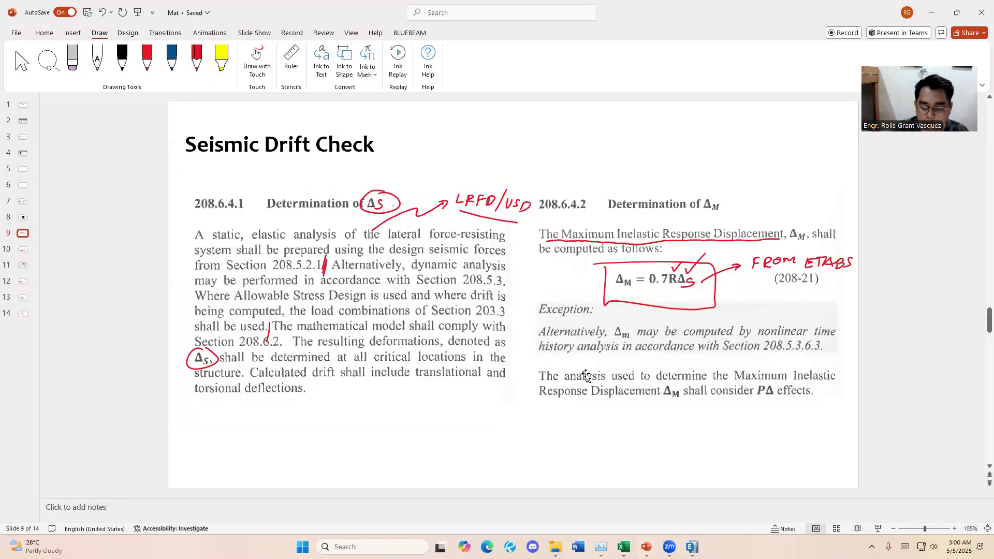
{"action": "scroll", "coordinate": [585, 377], "scroll_direction": "down", "scroll_amount": 1}
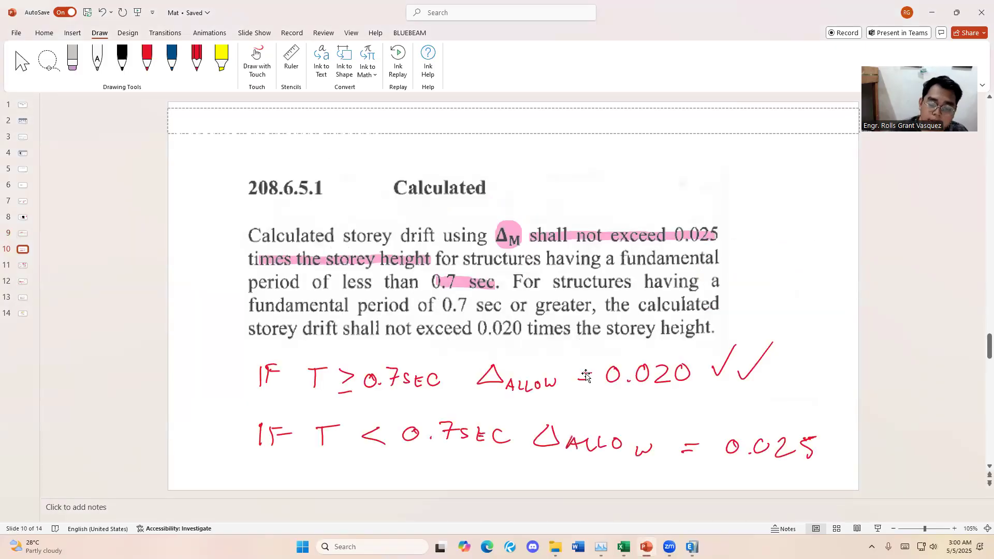
{"action": "left_click", "coordinate": [221, 59]}
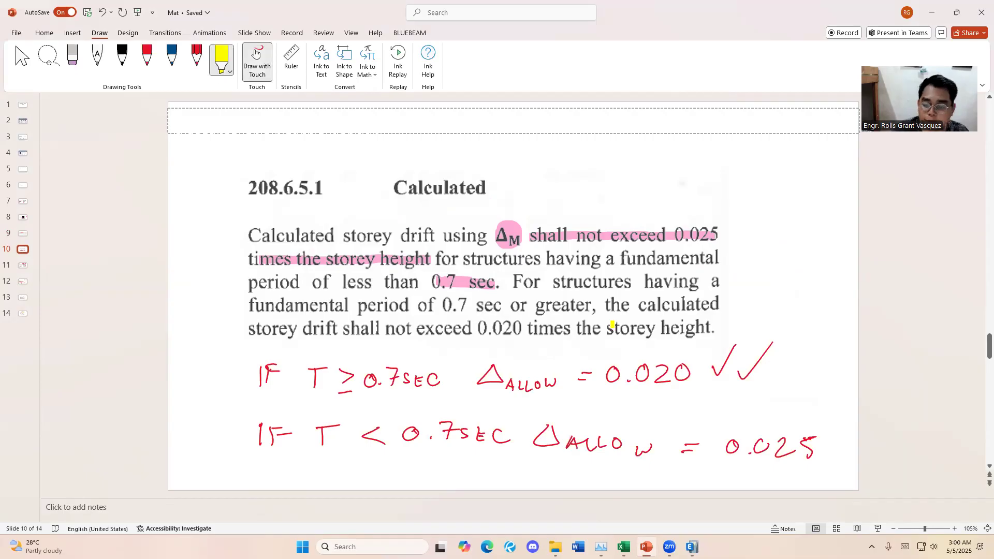
{"action": "mouse_move", "coordinate": [607, 369]}
{"action": "left_mouse_down"}
{"action": "mouse_move", "coordinate": [688, 381]}
{"action": "mouse_move", "coordinate": [667, 385]}
{"action": "left_mouse_up"}
{"action": "key", "text": "alt+Tab"}
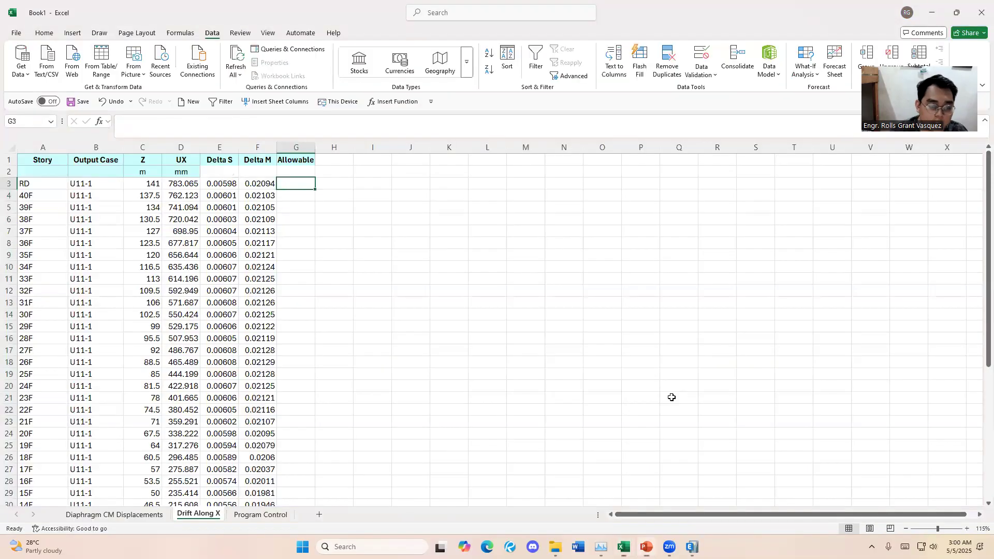
Enter the allowable drift 0.02 in G3 and fill it down through the B3 story
{"action": "type", "text": "0.02"}
{"action": "key", "text": "Return"}
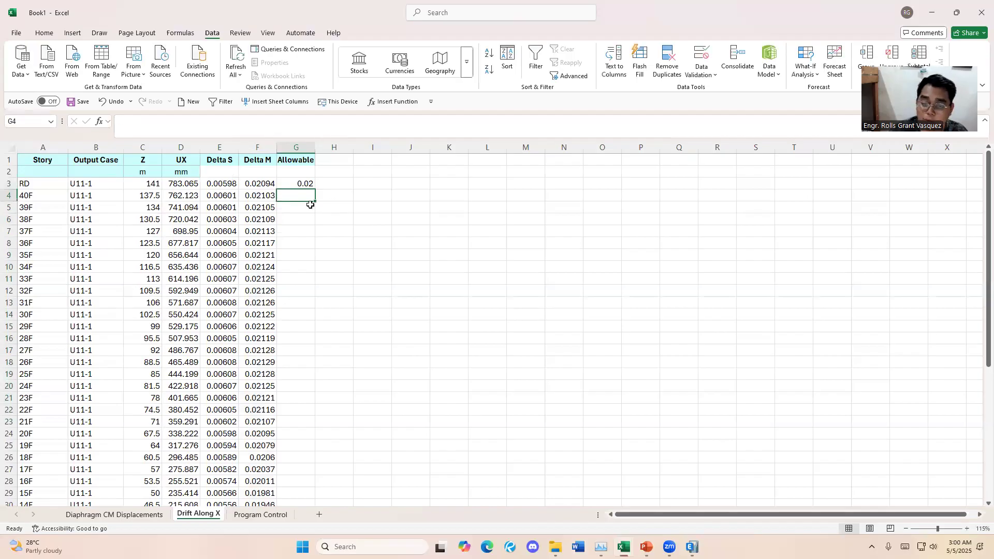
{"action": "left_click", "coordinate": [308, 184]}
{"action": "double_click", "coordinate": [314, 191]}
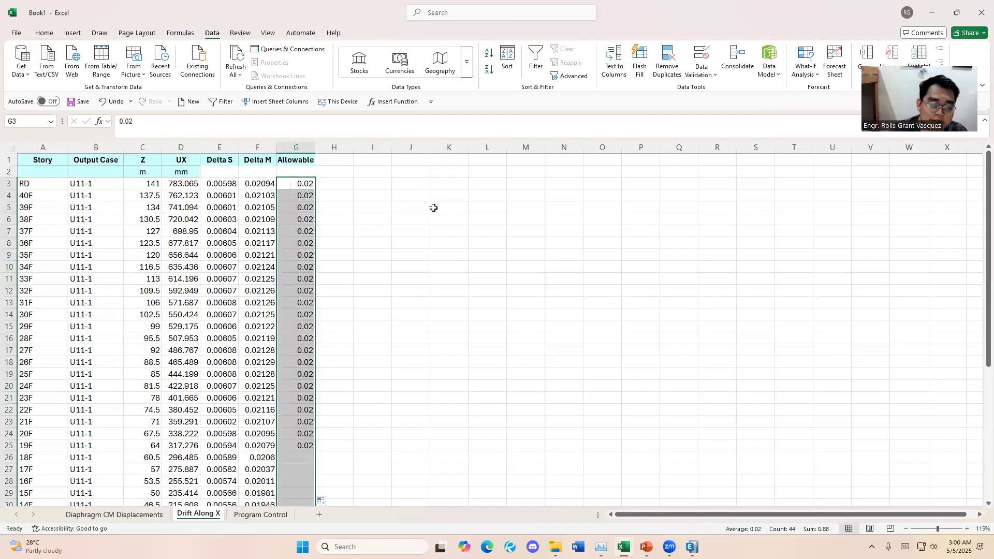
{"action": "scroll", "coordinate": [373, 260], "scroll_direction": "down", "scroll_amount": 7}
{"action": "scroll", "coordinate": [357, 243], "scroll_direction": "up", "scroll_amount": 7}
Copy the Allowable header with its formatting to H1 and replace its text with Remarks
{"action": "left_click", "coordinate": [297, 161]}
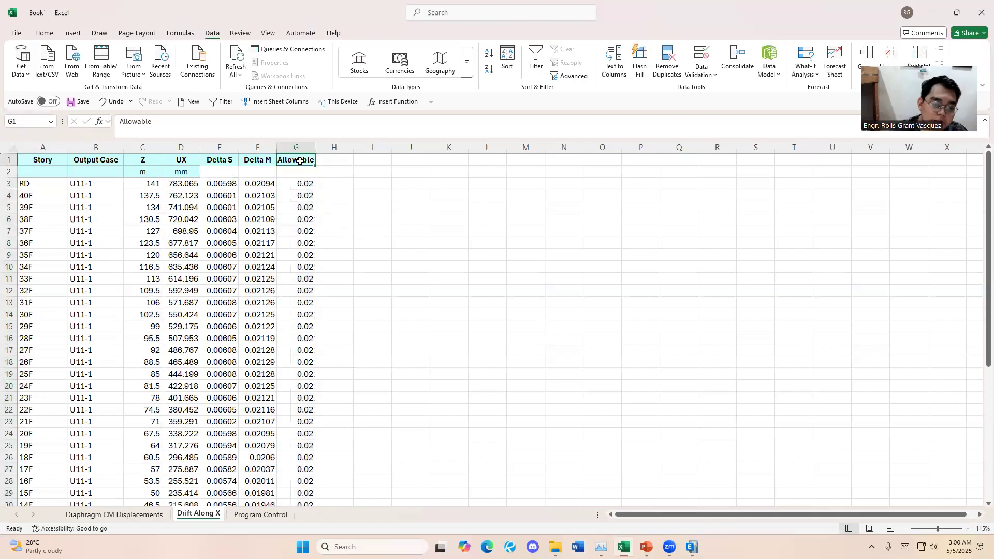
{"action": "left_click", "coordinate": [348, 184]}
{"action": "left_click", "coordinate": [298, 160]}
{"action": "key", "text": "ctrl+c"}
{"action": "left_click", "coordinate": [335, 160]}
{"action": "key", "text": "Return"}
{"action": "type", "text": "Remarks"}
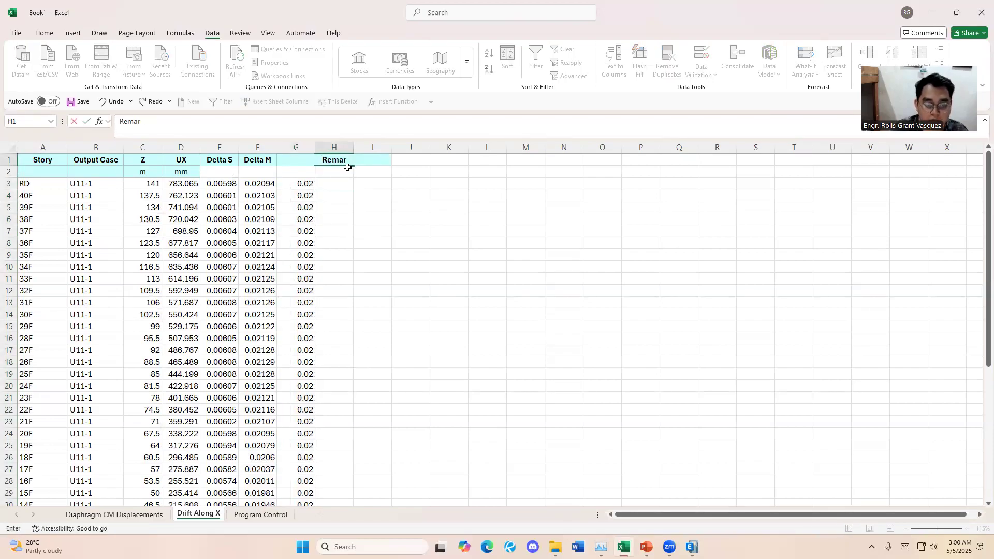
{"action": "key", "text": "Return"}
{"action": "left_click", "coordinate": [387, 213]}
Begin an IF formula in H3 that tests whether the allowable drift exceeds Delta M (G3>F3)
{"action": "left_click", "coordinate": [343, 191]}
{"action": "left_click", "coordinate": [289, 182]}
{"action": "left_click_drag", "start_coordinate": [5, 177], "coordinate": [5, 177]}
{"action": "left_click", "coordinate": [344, 183]}
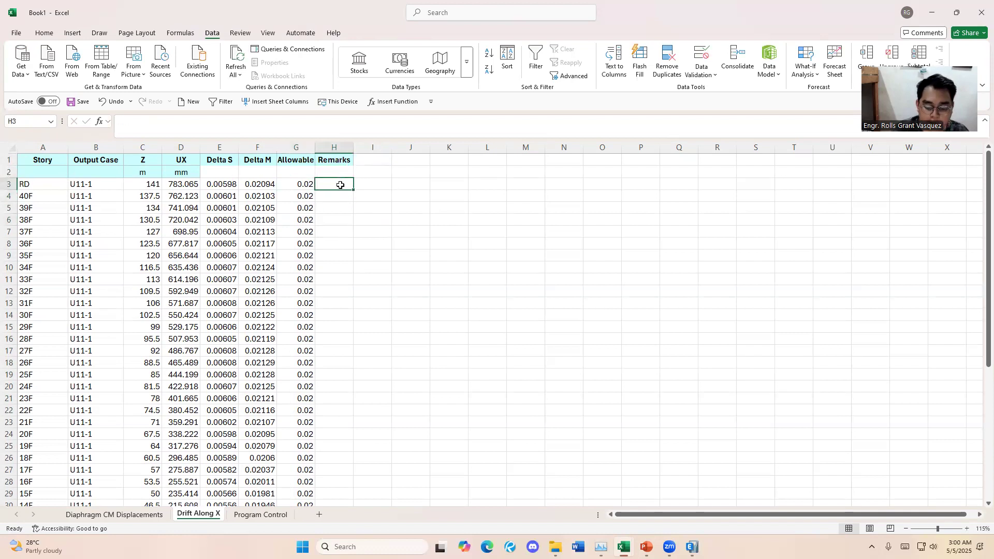
{"action": "type", "text": "=if("}
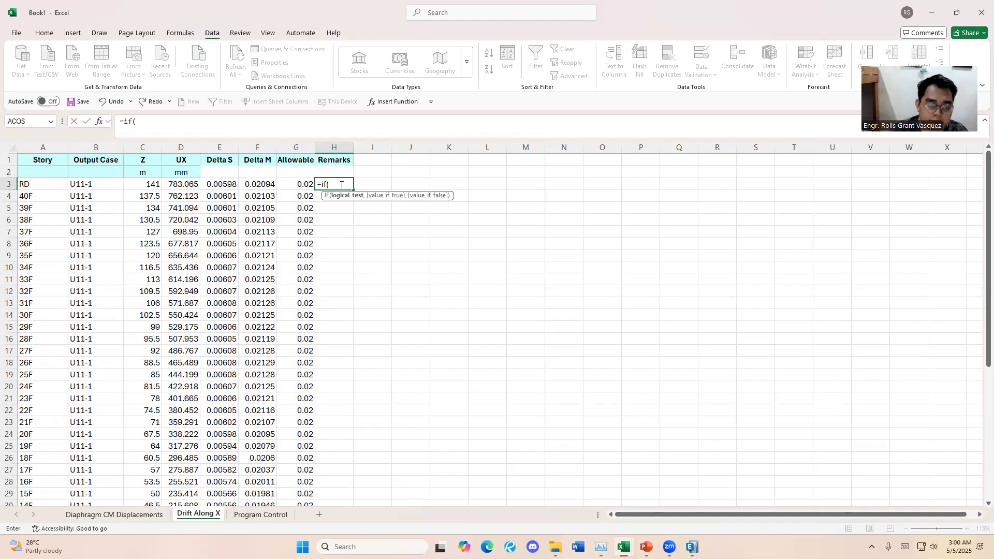
{"action": "left_click", "coordinate": [297, 186]}
{"action": "type", "text": ">"}
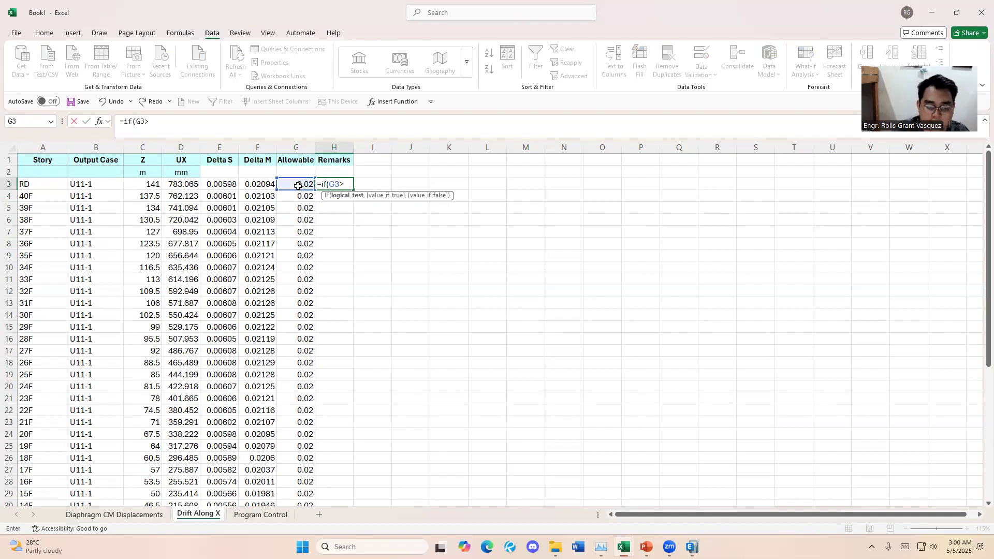
{"action": "left_click", "coordinate": [259, 185]}
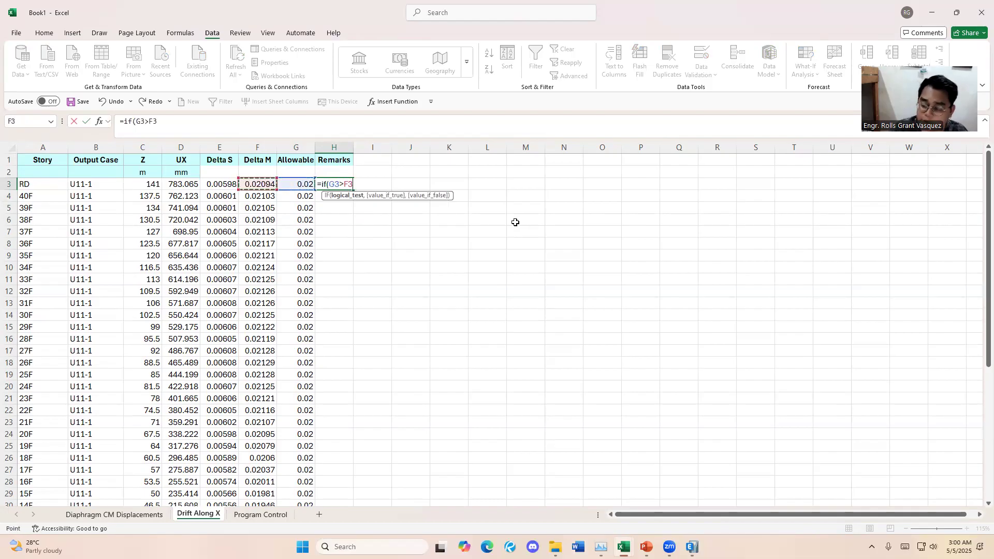
Complete the IF formula in H3 with "SAFE" as the true result and "FAIL" as the false result
{"action": "type", "text": ","}
{"action": "type", "text": "\"SAA FE"}
{"action": "key", "text": "BackSpace"}
{"action": "key", "text": "BackSpace"}
{"action": "key", "text": "BackSpace"}
{"action": "type", "text": "FE"}
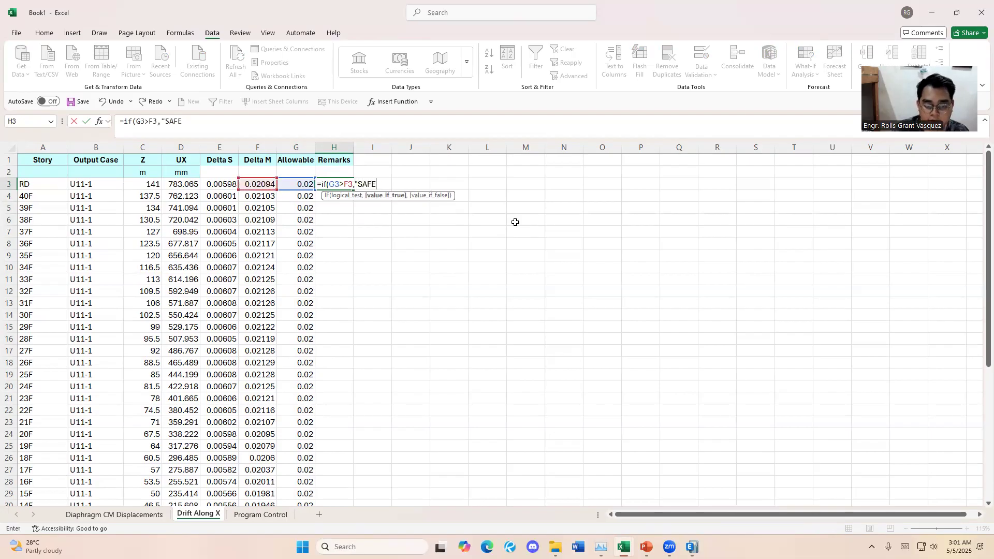
{"action": "type", "text": "\","}
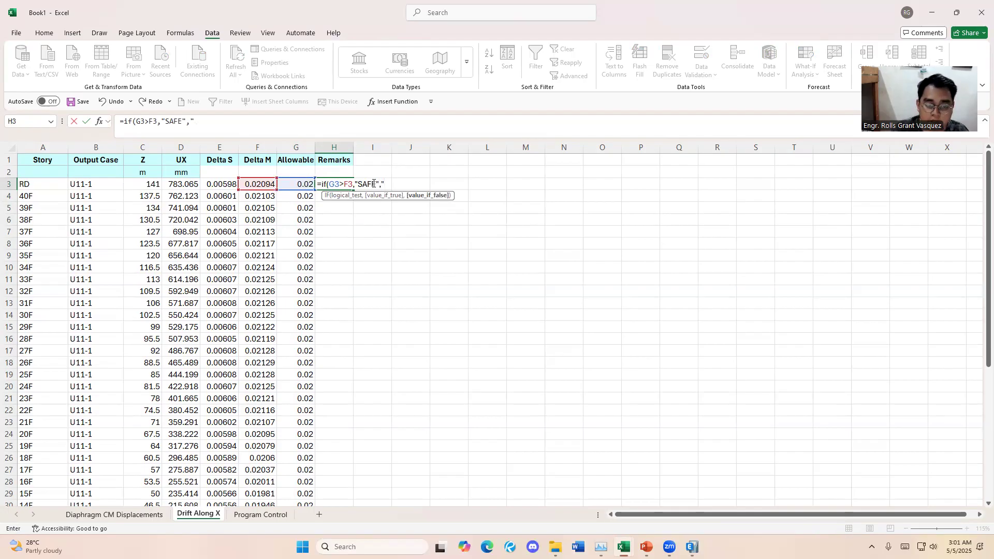
{"action": "type", "text": "\"FAIL"}
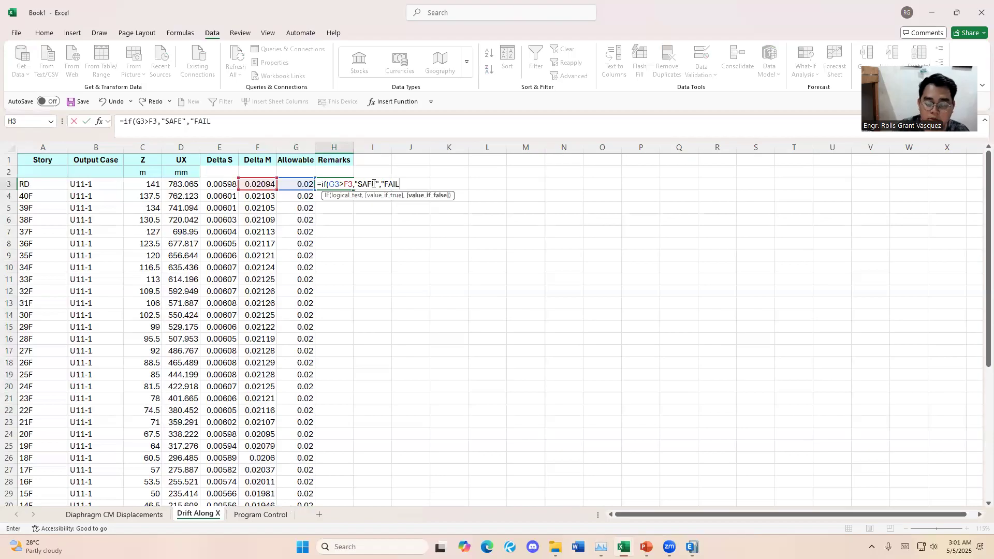
{"action": "type", "text": "\")_"}
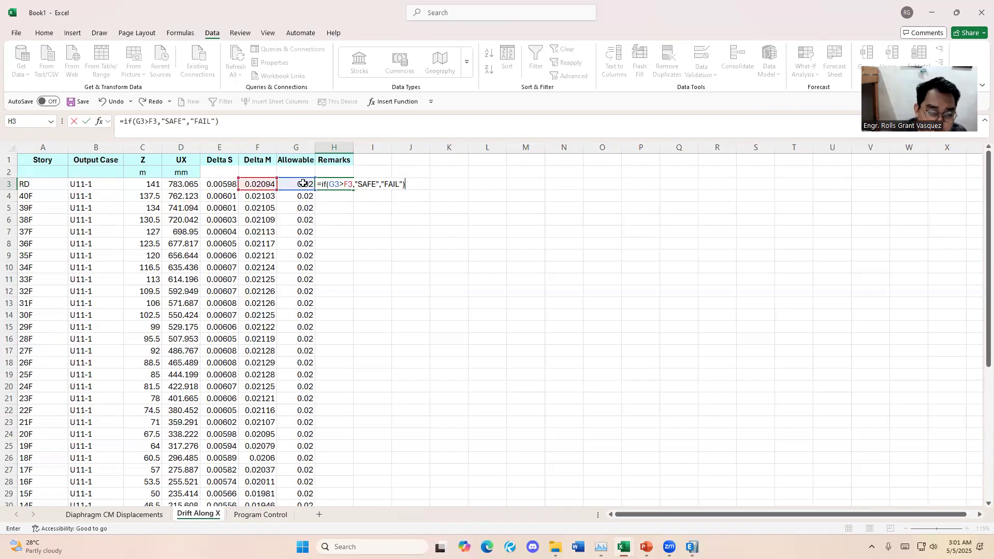
Change the comparison in H3 to G3>=F3 and fill the Remarks formula down through the B3 story
{"action": "left_click", "coordinate": [342, 184]}
{"action": "type", "text": "="}
{"action": "key", "text": "Return"}
{"action": "left_click", "coordinate": [339, 184]}
{"action": "double_click", "coordinate": [352, 189]}
{"action": "scroll", "coordinate": [355, 399], "scroll_direction": "down", "scroll_amount": 5}
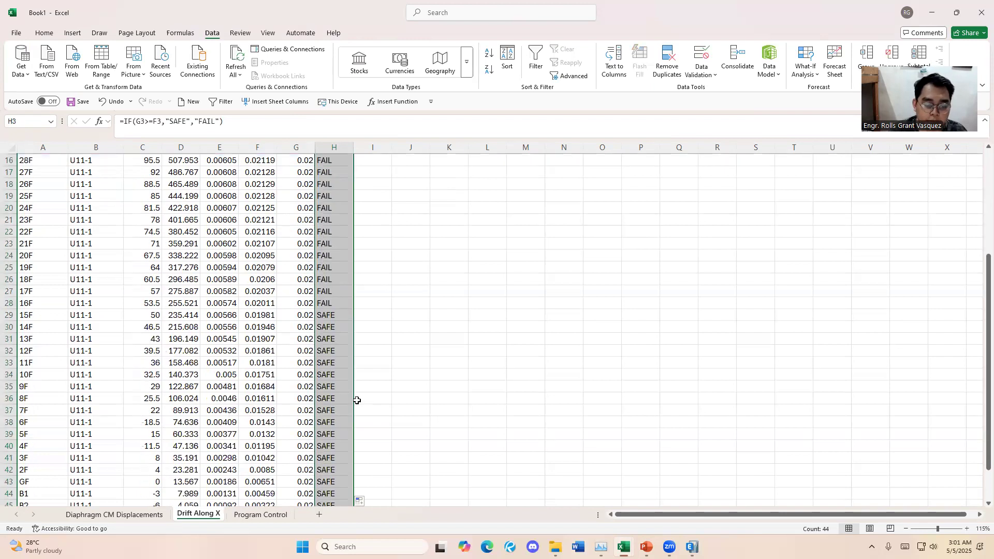
{"action": "scroll", "coordinate": [362, 396], "scroll_direction": "down", "scroll_amount": 3}
{"action": "scroll", "coordinate": [367, 392], "scroll_direction": "up", "scroll_amount": 9}
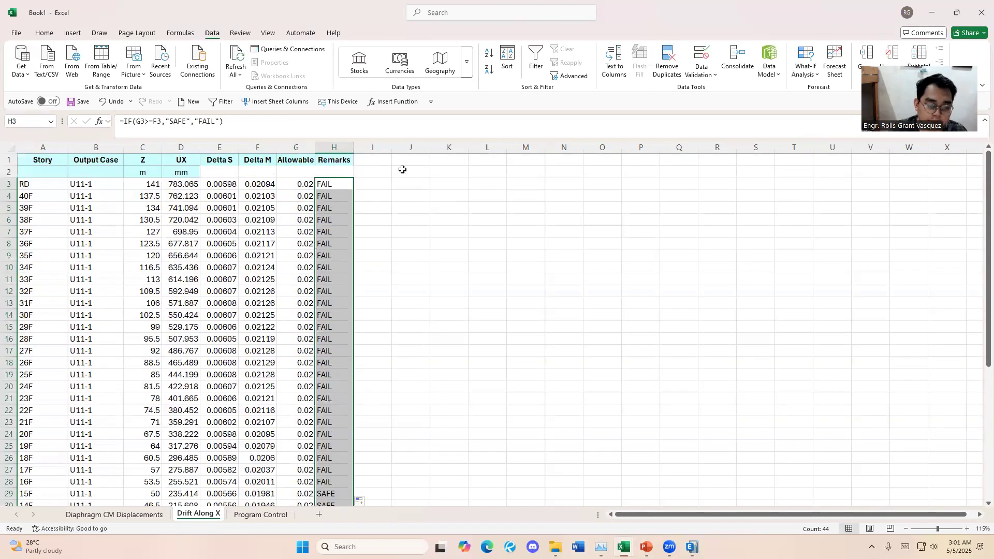
Add a conditional format to the Remarks cells that gives text containing "fail" a Light Red Fill with Dark Red Text
{"action": "left_click", "coordinate": [44, 33]}
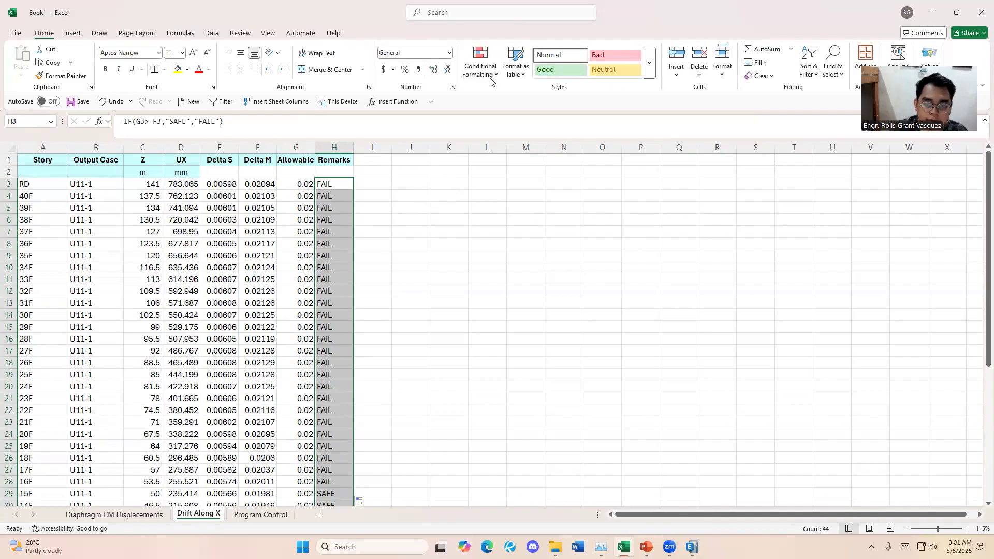
{"action": "left_click", "coordinate": [481, 65]}
{"action": "mouse_move", "coordinate": [518, 95]}
{"action": "left_click", "coordinate": [609, 182]}
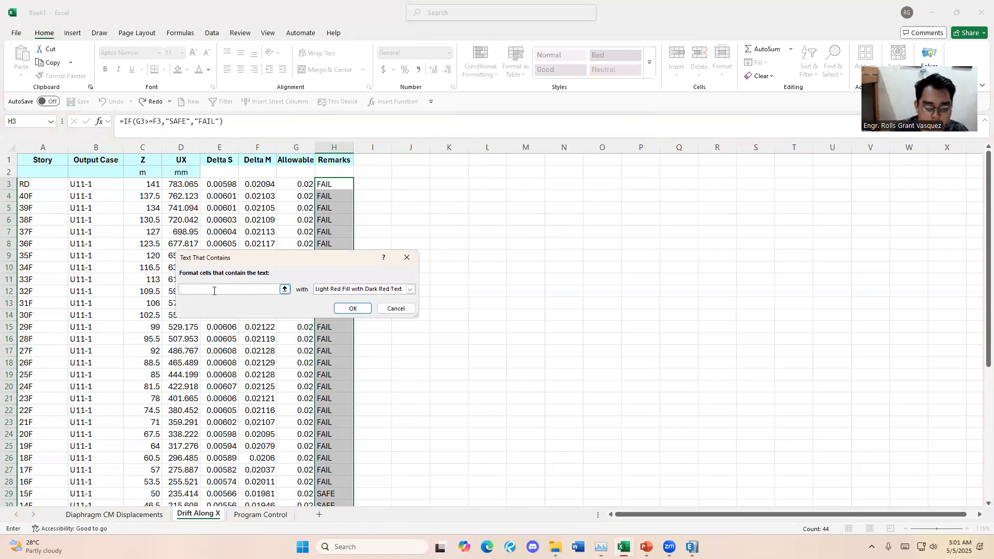
{"action": "type", "text": "fail"}
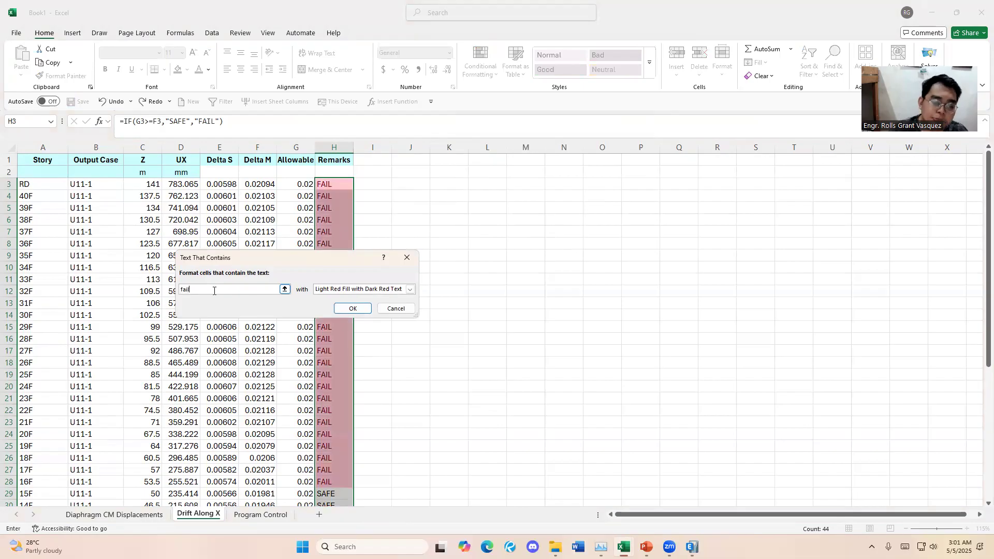
{"action": "left_click", "coordinate": [352, 308]}
Add a second conditional format to the Remarks cells that gives text containing "safe" a Green Fill with Dark Green Text
{"action": "left_click", "coordinate": [475, 64]}
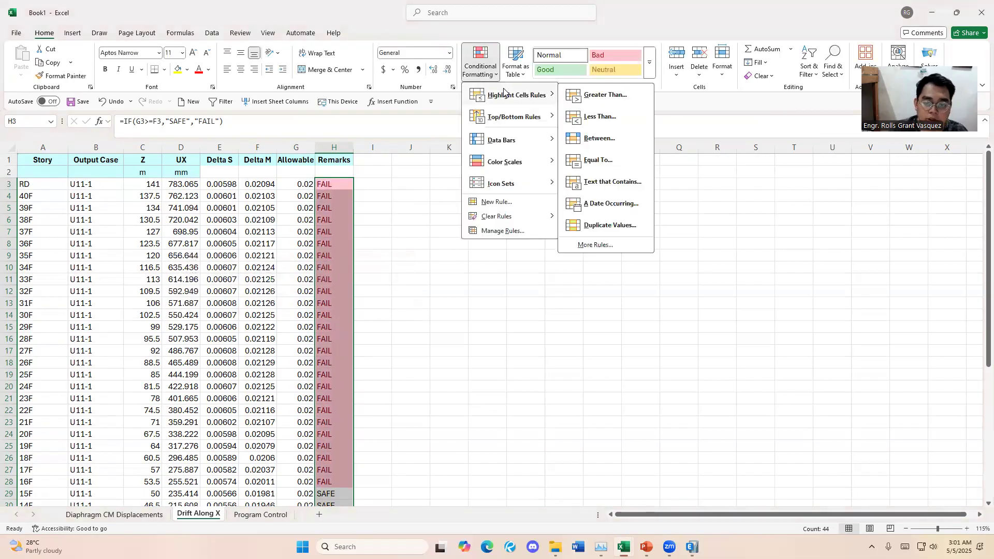
{"action": "left_click", "coordinate": [492, 76]}
{"action": "left_click", "coordinate": [492, 73]}
{"action": "mouse_move", "coordinate": [523, 98]}
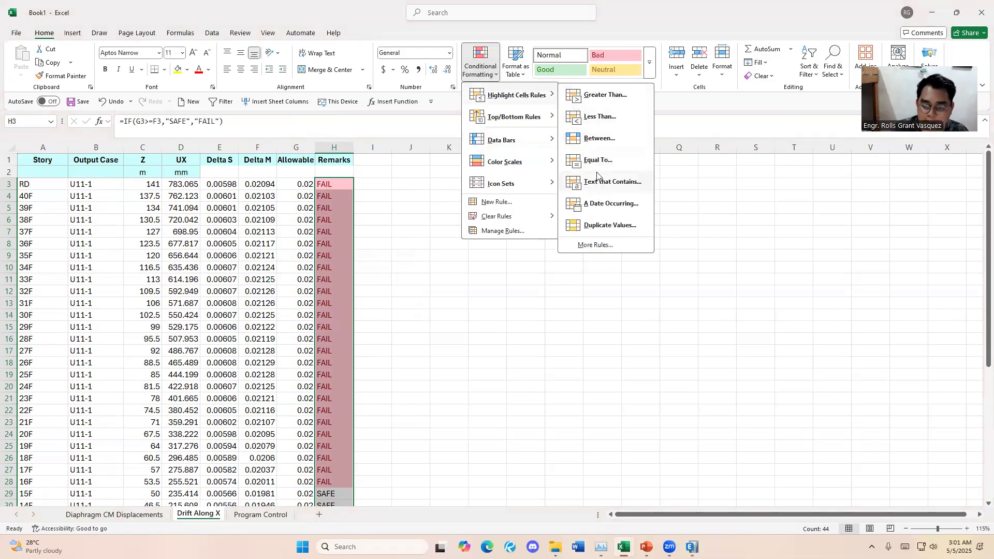
{"action": "left_click", "coordinate": [602, 186]}
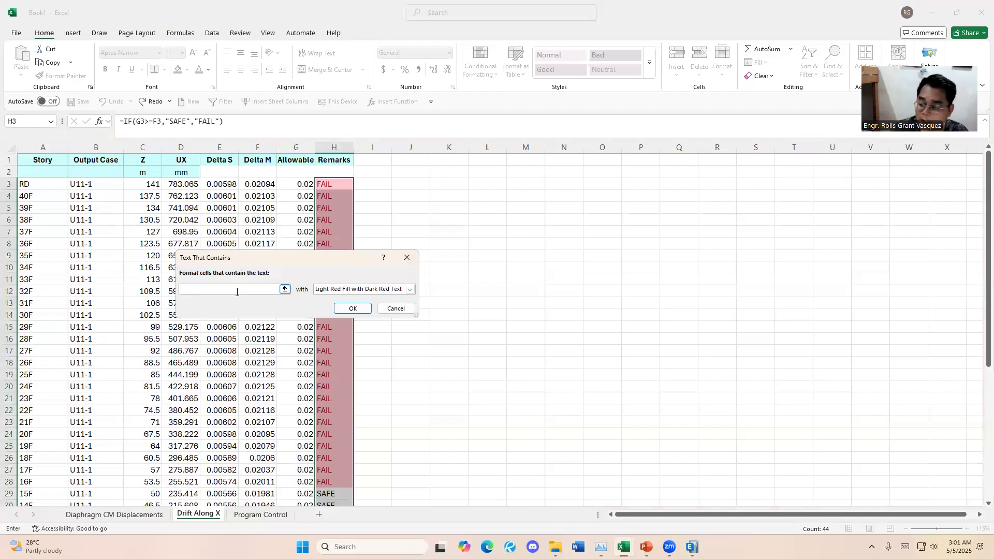
{"action": "type", "text": "safe"}
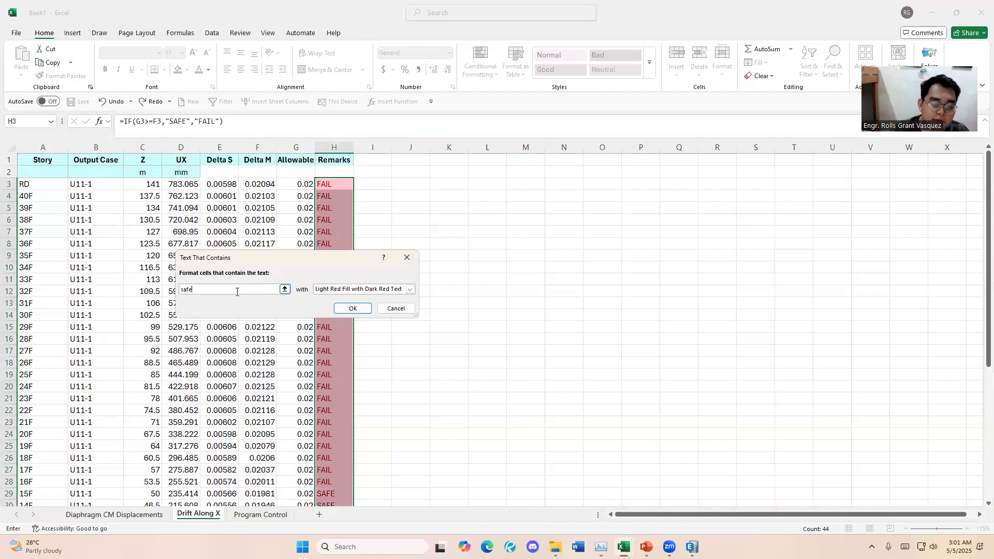
{"action": "left_click", "coordinate": [326, 291]}
{"action": "left_click", "coordinate": [339, 312]}
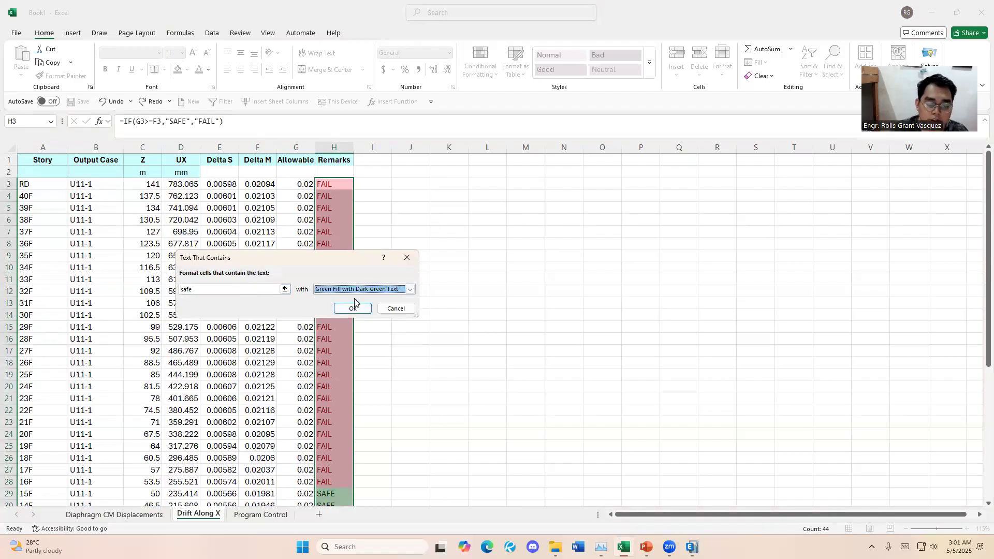
{"action": "left_click", "coordinate": [374, 305]}
Apply borders around every Remarks result cell and center the contents of column H
{"action": "left_click", "coordinate": [165, 70]}
{"action": "left_click", "coordinate": [186, 151]}
{"action": "left_click", "coordinate": [449, 232]}
{"action": "left_click", "coordinate": [339, 147]}
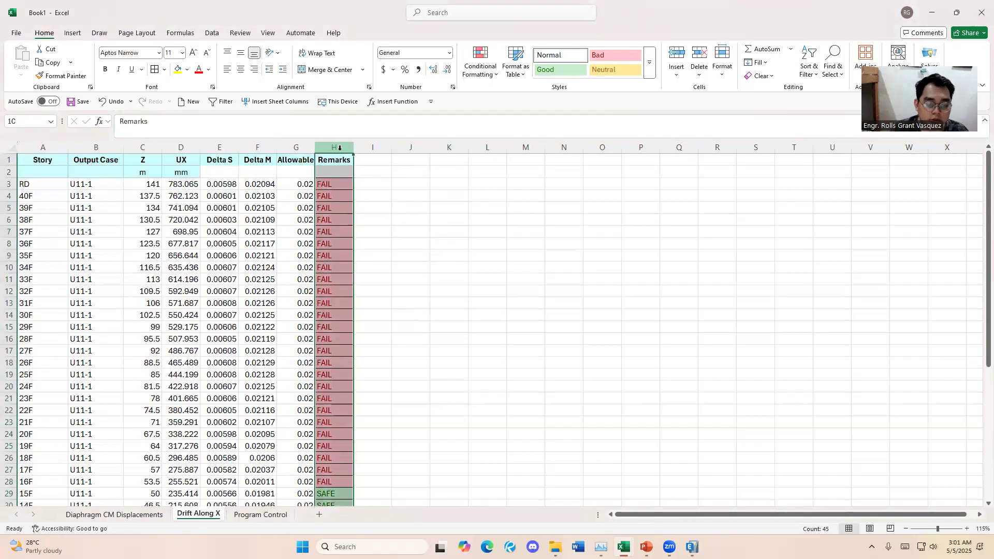
{"action": "left_click", "coordinate": [240, 69]}
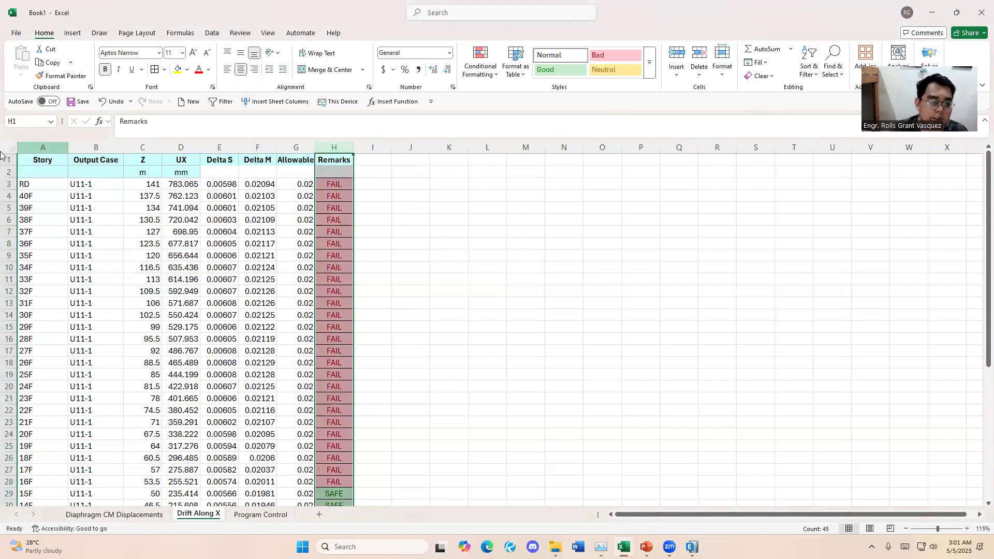
Delete row 2, which holds the units below the headers
{"action": "left_click", "coordinate": [8, 171]}
{"action": "right_click", "coordinate": [7, 171]}
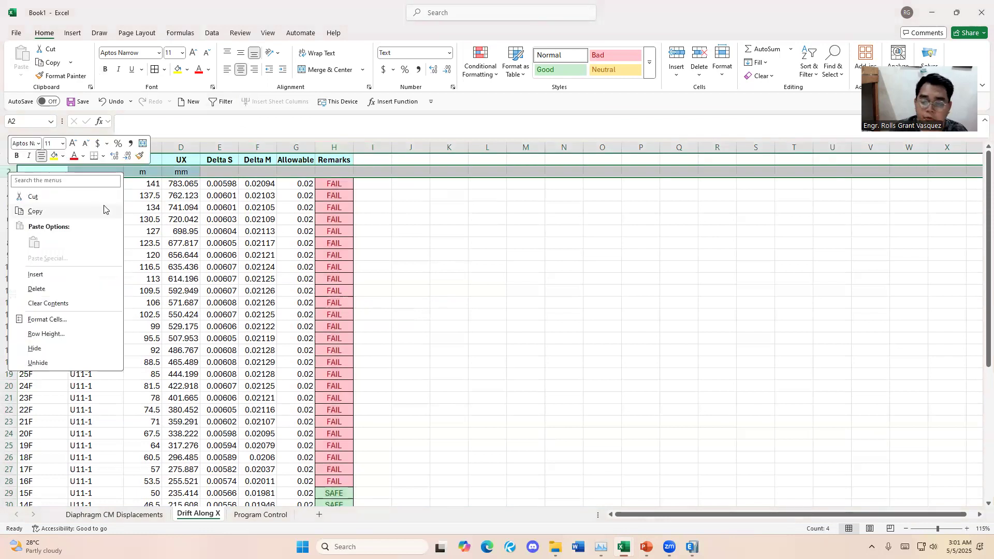
{"action": "left_click", "coordinate": [64, 291]}
{"action": "left_click", "coordinate": [434, 233]}
Review the Remarks for all stories, and compare the upper stories' Delta M values with the Allowable column
{"action": "scroll", "coordinate": [337, 201], "scroll_direction": "down", "scroll_amount": 3}
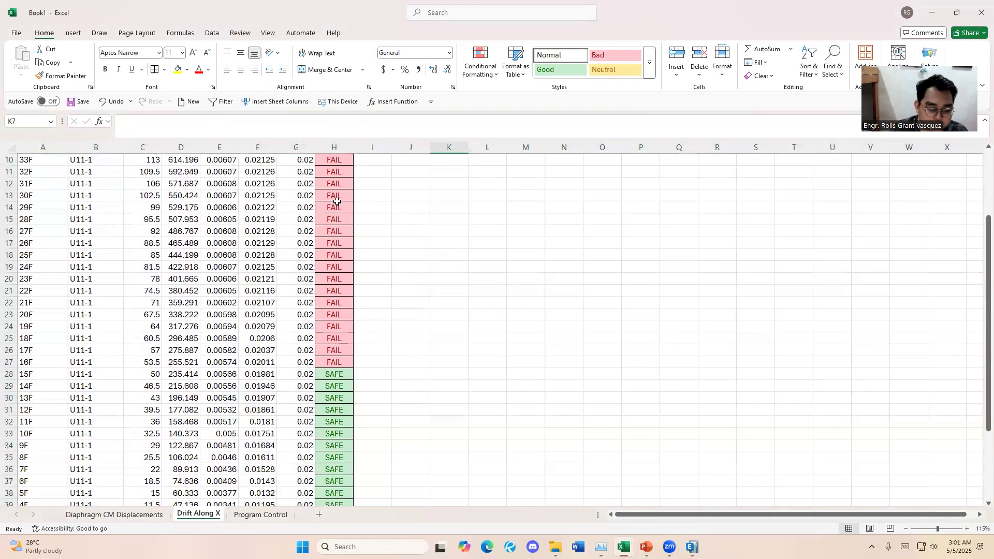
{"action": "scroll", "coordinate": [337, 202], "scroll_direction": "up", "scroll_amount": 3}
{"action": "scroll", "coordinate": [334, 222], "scroll_direction": "down", "scroll_amount": 6}
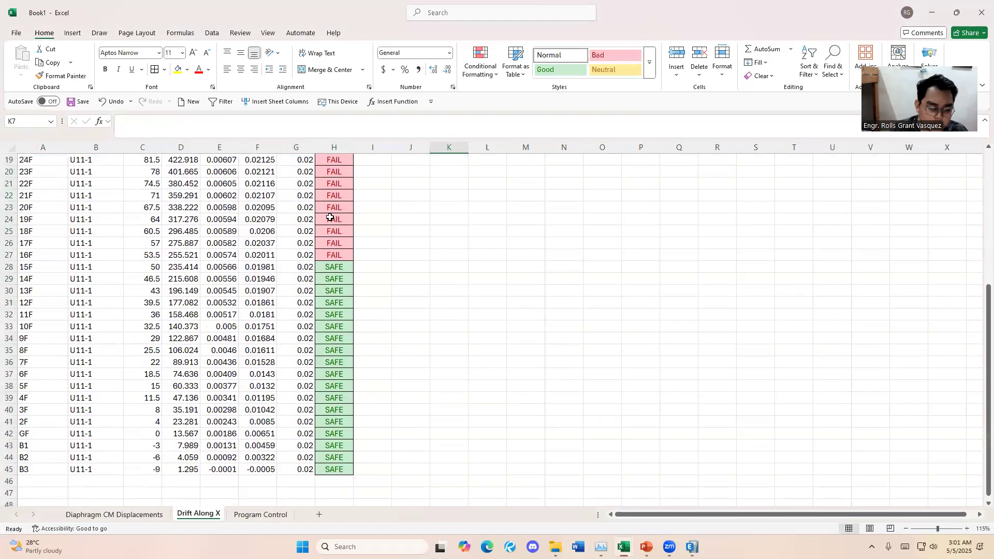
{"action": "scroll", "coordinate": [331, 247], "scroll_direction": "up", "scroll_amount": 6}
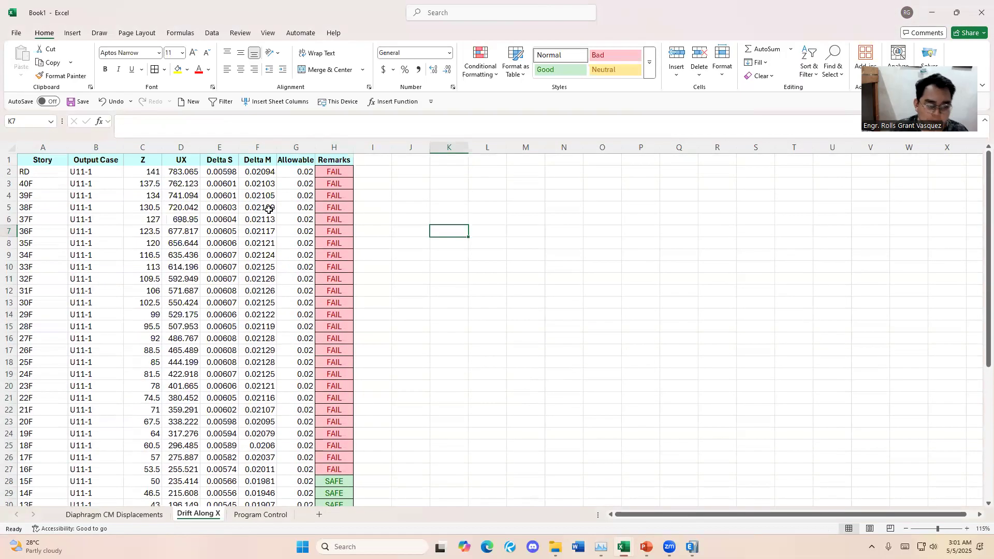
{"action": "left_click", "coordinate": [263, 183]}
{"action": "left_click_drag", "start_coordinate": [260, 288], "coordinate": [261, 302]}
{"action": "left_click", "coordinate": [264, 335]}
{"action": "left_click", "coordinate": [260, 371]}
{"action": "left_click", "coordinate": [259, 326]}
{"action": "left_click", "coordinate": [309, 327]}
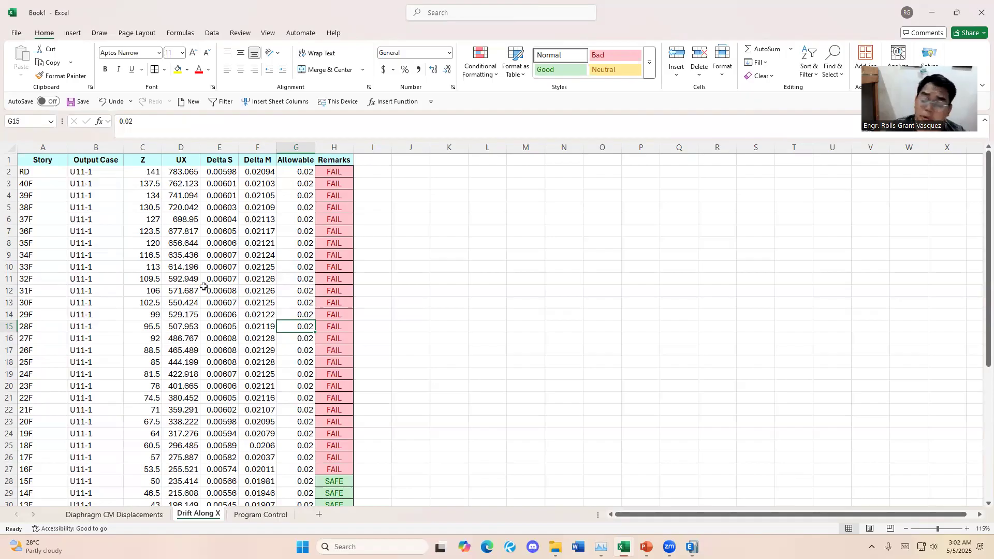
Check at which story the Remarks change between FAIL and SAFE, and compare the Delta M and Allowable columns
{"action": "left_click_drag", "start_coordinate": [145, 184], "coordinate": [145, 199]}
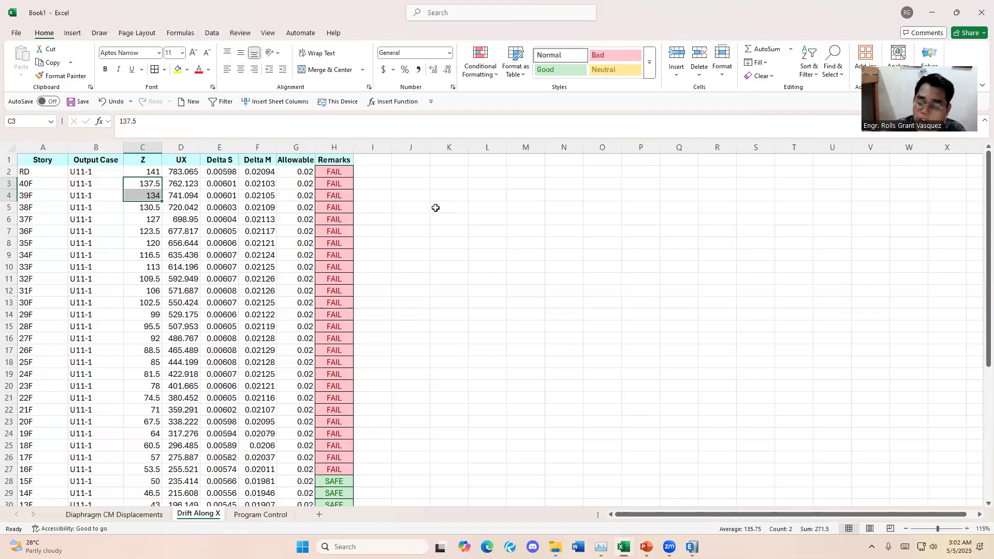
{"action": "scroll", "coordinate": [320, 201], "scroll_direction": "down", "scroll_amount": 2}
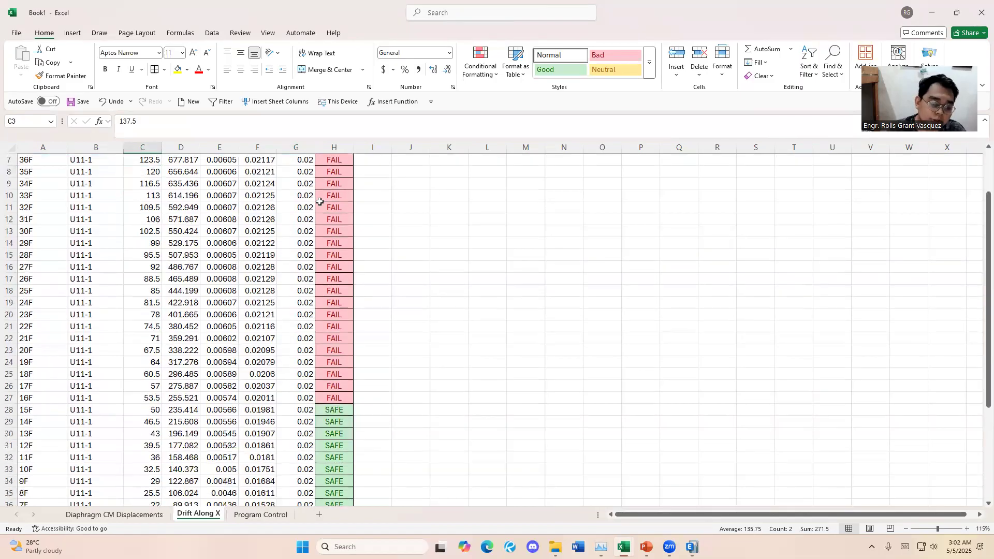
{"action": "left_click", "coordinate": [9, 422]}
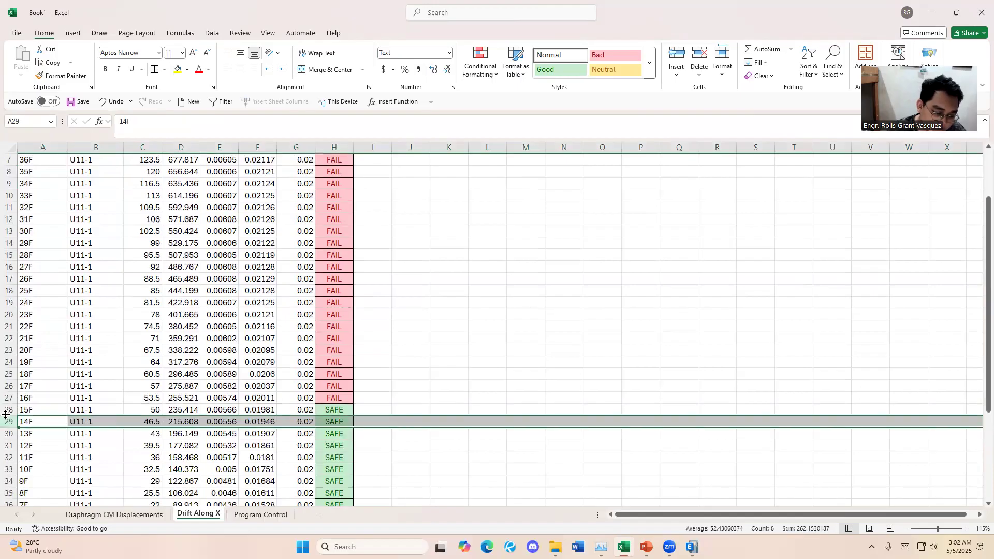
{"action": "left_click", "coordinate": [9, 409]}
{"action": "scroll", "coordinate": [10, 412], "scroll_direction": "up", "scroll_amount": 2}
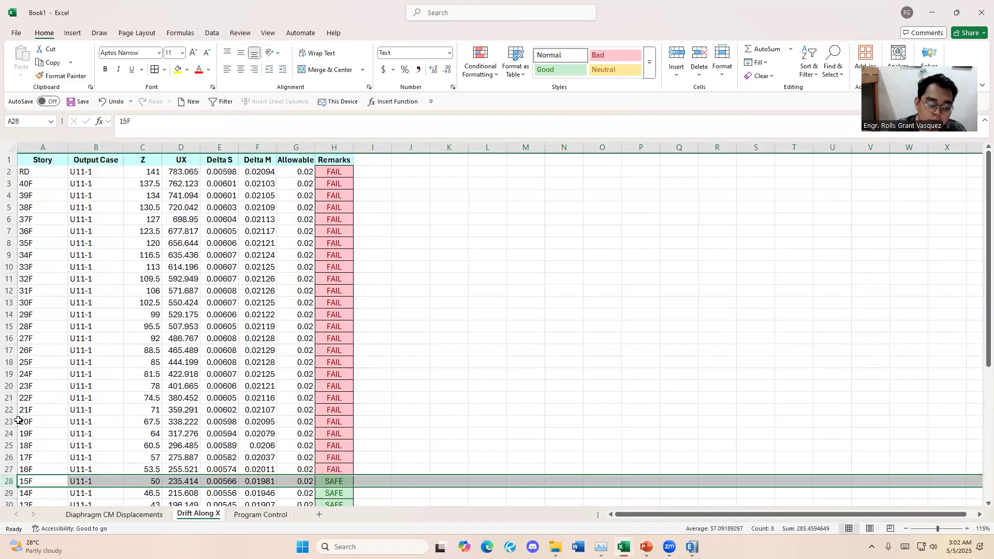
{"action": "left_click_drag", "start_coordinate": [261, 468], "coordinate": [276, 160]}
{"action": "left_click", "coordinate": [280, 160]}
{"action": "key", "text": "ctrl+shift+Down"}
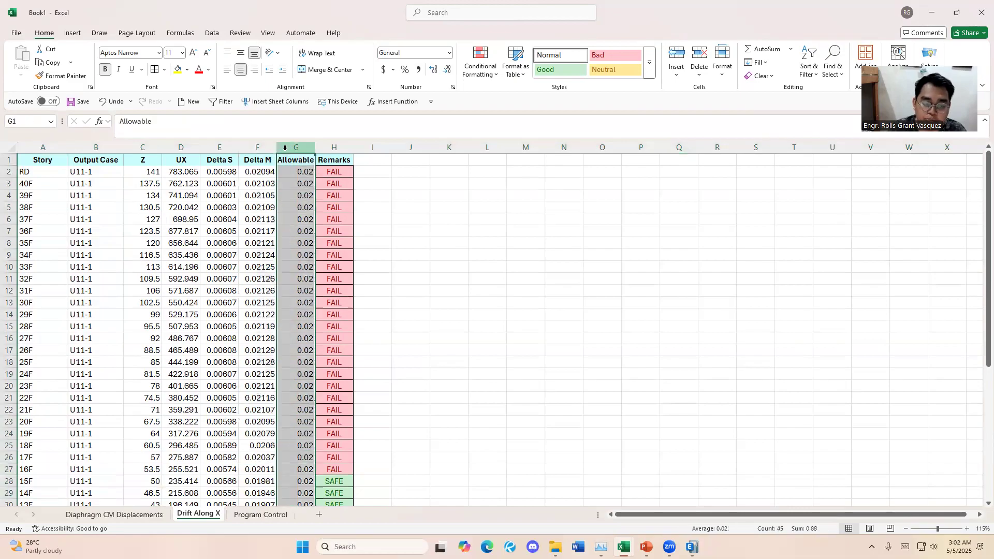
Center the contents of columns A through G, from Story to Allowable, in the Drift Along X sheet
{"action": "left_click", "coordinate": [50, 160]}
{"action": "left_click_drag", "start_coordinate": [45, 147], "coordinate": [303, 150]}
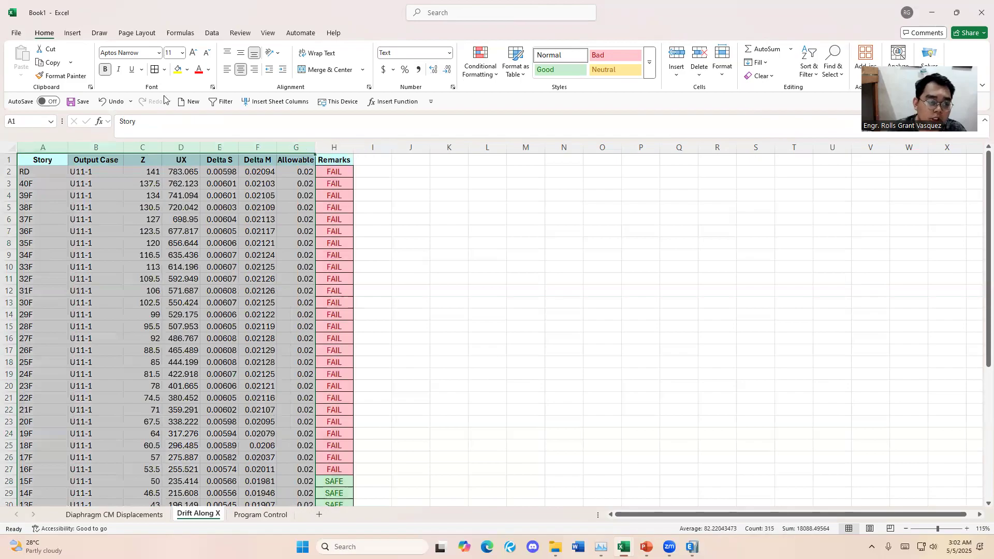
{"action": "left_click", "coordinate": [241, 70]}
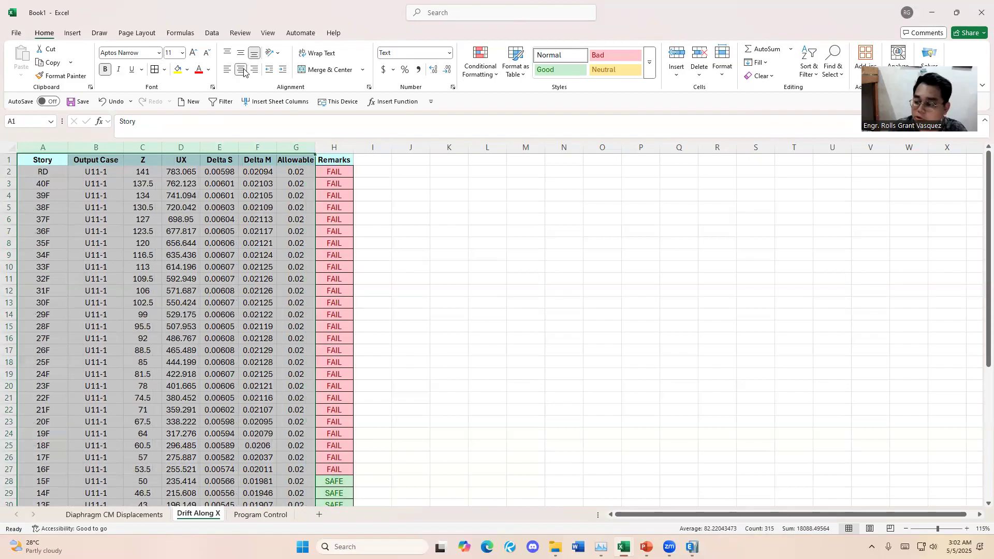
{"action": "left_click", "coordinate": [188, 217]}
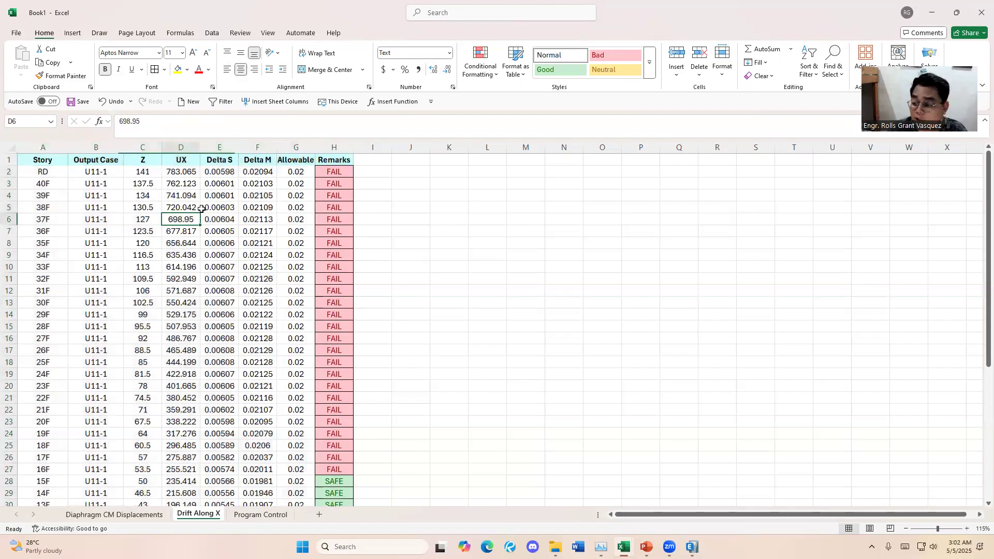
Examine the Delta M formula and values down the stories, along with the Delta S and Remarks columns
{"action": "left_click", "coordinate": [257, 174]}
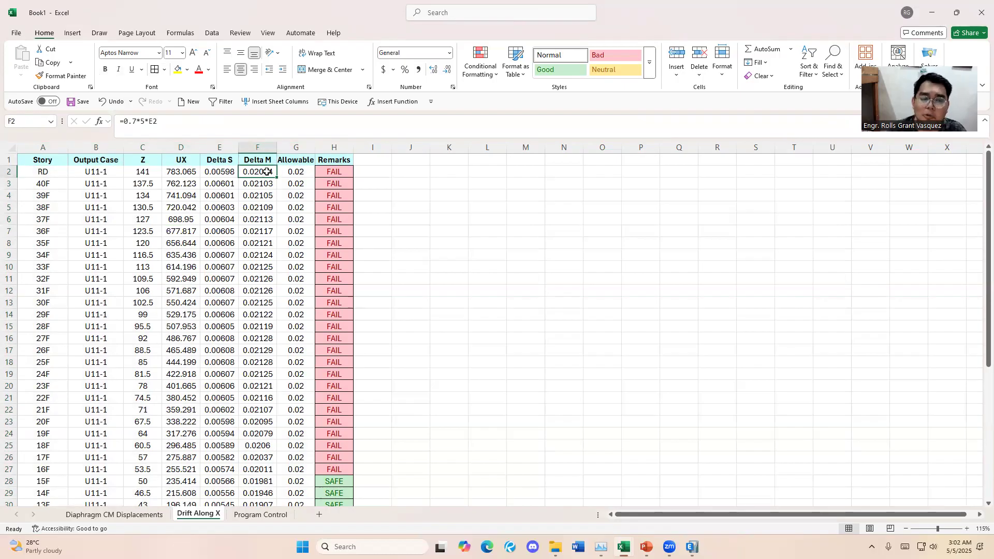
{"action": "scroll", "coordinate": [253, 251], "scroll_direction": "down", "scroll_amount": 9}
{"action": "left_click_drag", "start_coordinate": [258, 362], "coordinate": [261, 80]}
{"action": "left_click_drag", "start_coordinate": [264, 115], "coordinate": [266, 194]}
{"action": "left_click", "coordinate": [266, 193]}
{"action": "left_click", "coordinate": [272, 162]}
{"action": "left_click", "coordinate": [267, 172]}
{"action": "left_click", "coordinate": [261, 160]}
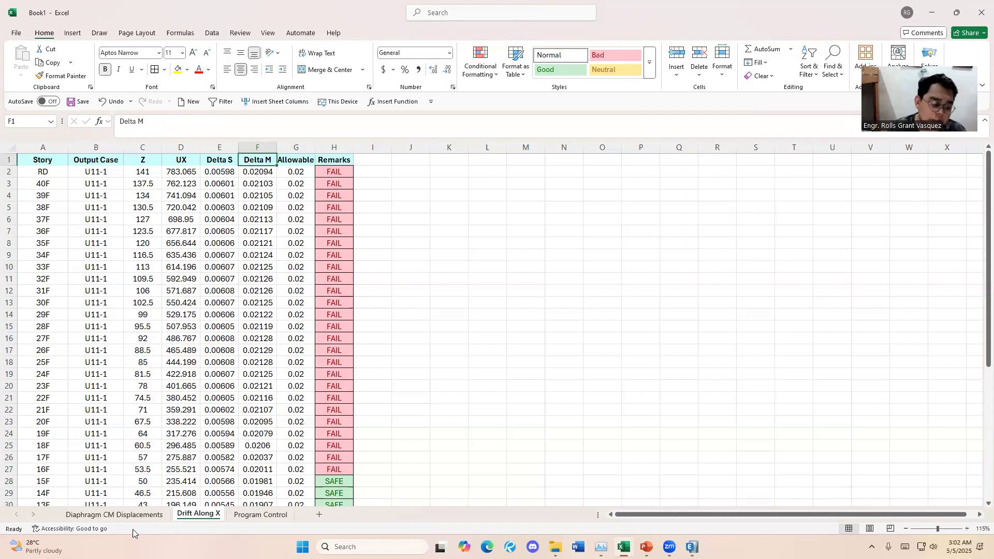
{"action": "double_click", "coordinate": [514, 329]}
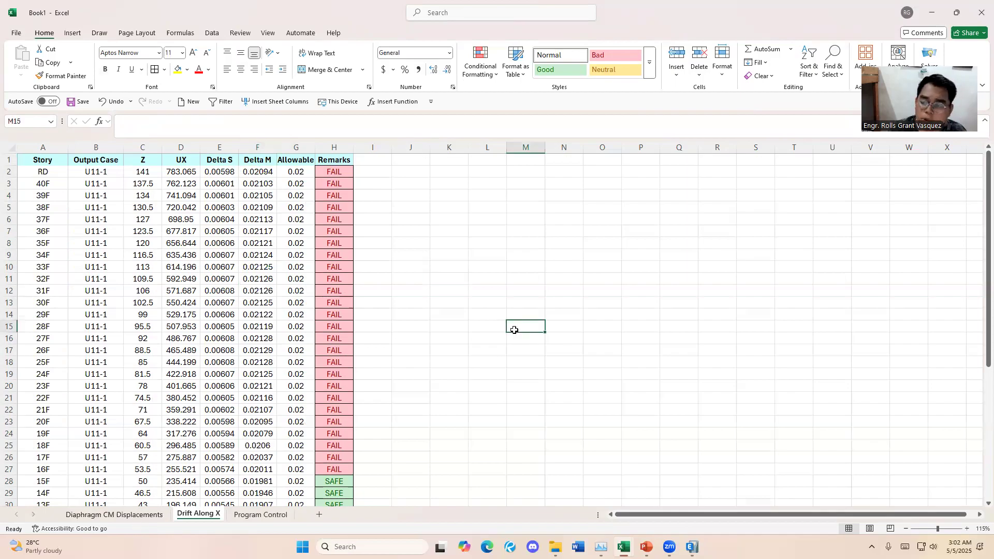
{"action": "left_click", "coordinate": [445, 468]}
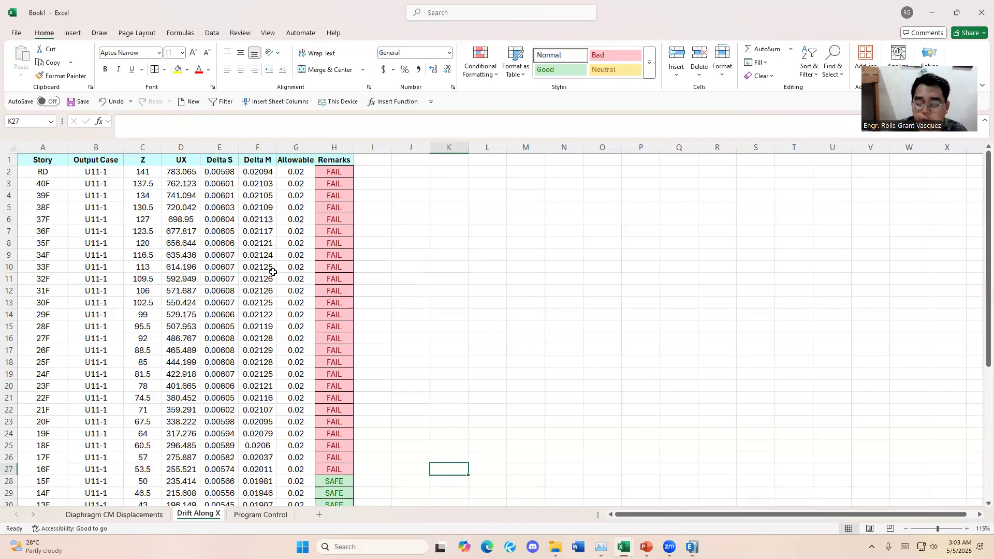
{"action": "left_click", "coordinate": [343, 149]}
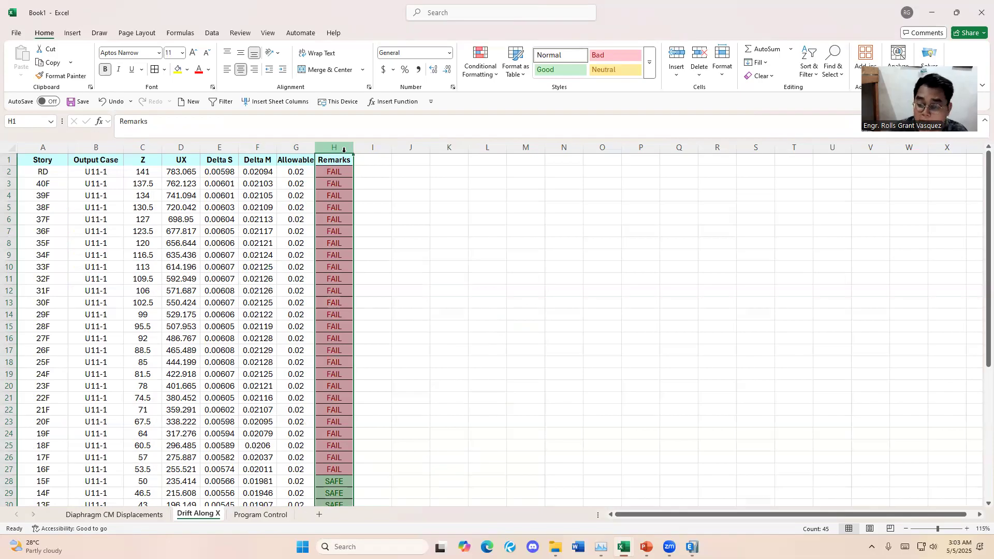
{"action": "left_click", "coordinate": [230, 197]}
{"action": "left_click", "coordinate": [222, 171]}
{"action": "left_click", "coordinate": [332, 148]}
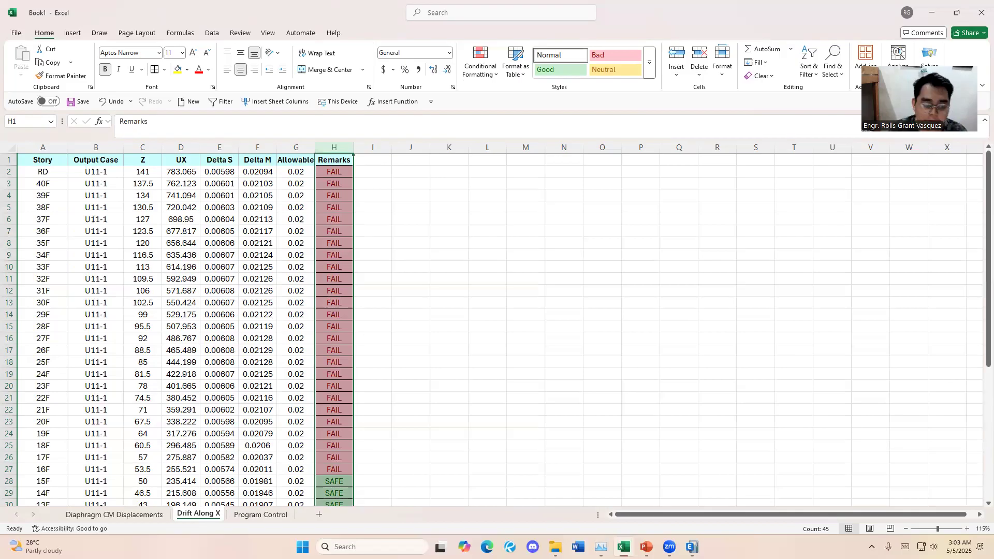
Filter the Output Case column of the Diaphragm CM Displacements sheet to U13-1, and return to the Drift Along X sheet
{"action": "left_click", "coordinate": [155, 515]}
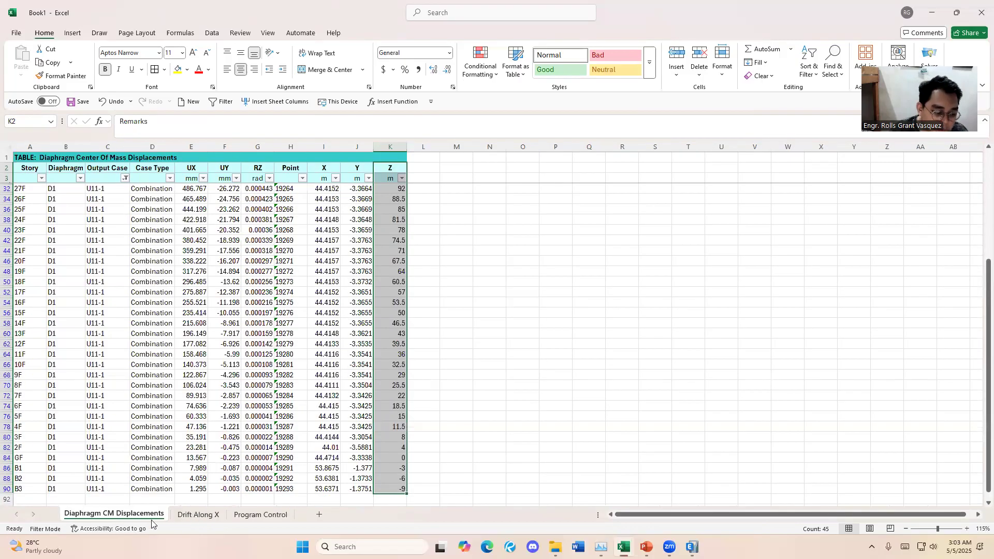
{"action": "left_click", "coordinate": [198, 515]}
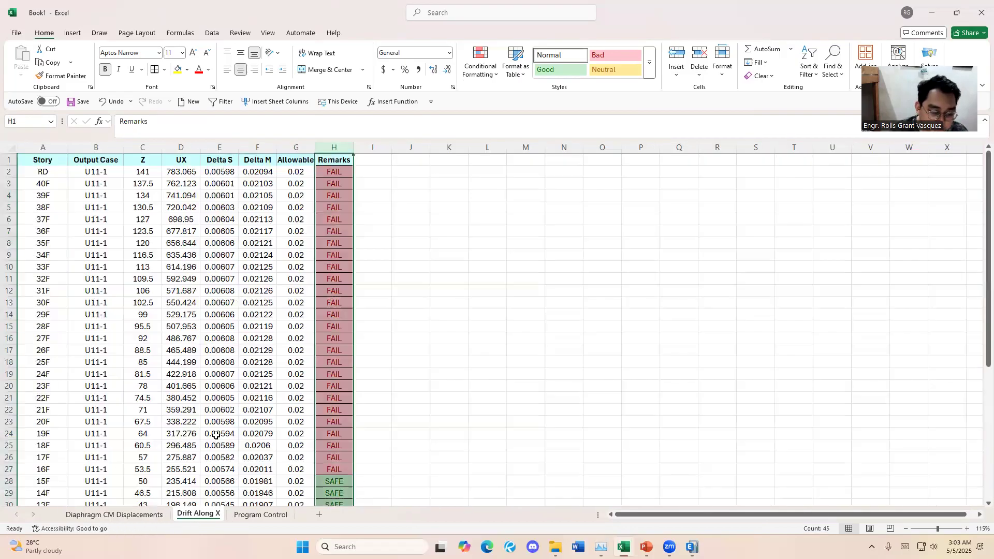
{"action": "left_click", "coordinate": [103, 220]}
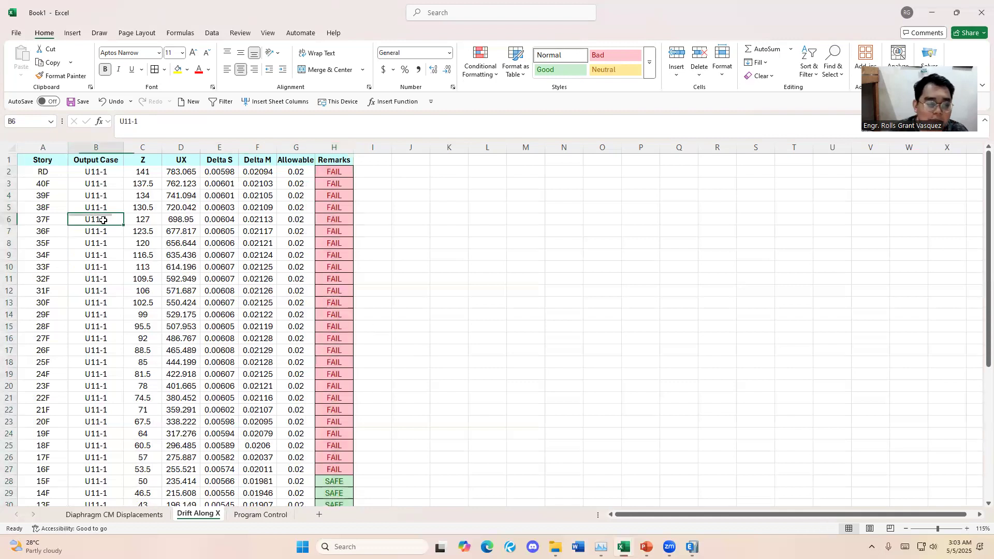
{"action": "key", "text": "ctrl+Page_Up"}
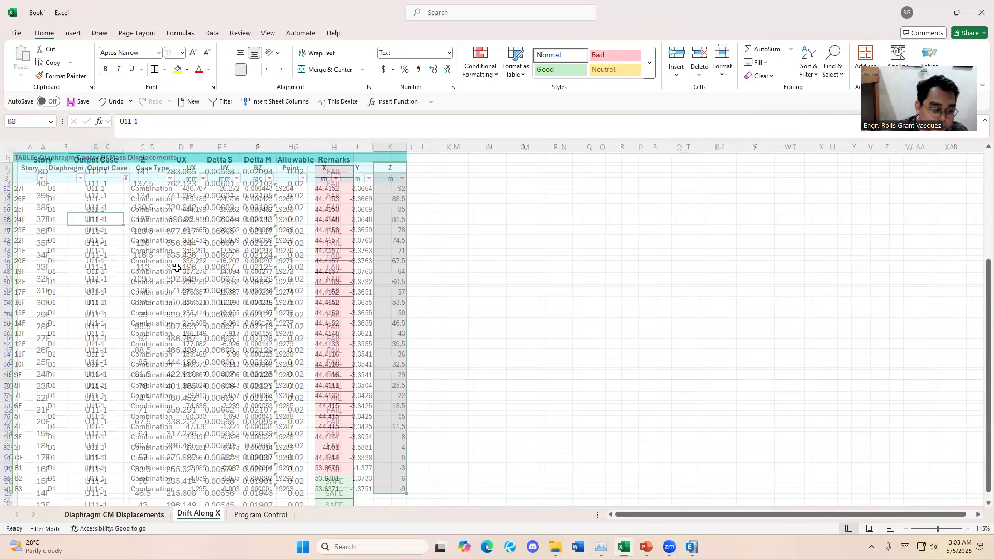
{"action": "left_click", "coordinate": [125, 178]}
{"action": "left_click", "coordinate": [32, 323]}
{"action": "left_click", "coordinate": [31, 332]}
{"action": "left_click", "coordinate": [94, 408]}
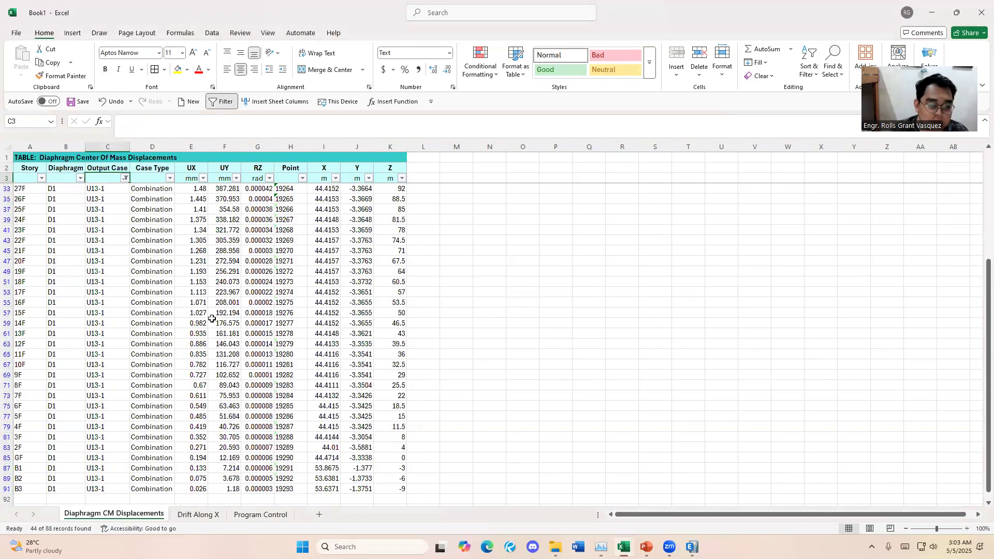
{"action": "left_click", "coordinate": [212, 322]}
{"action": "left_click", "coordinate": [201, 516]}
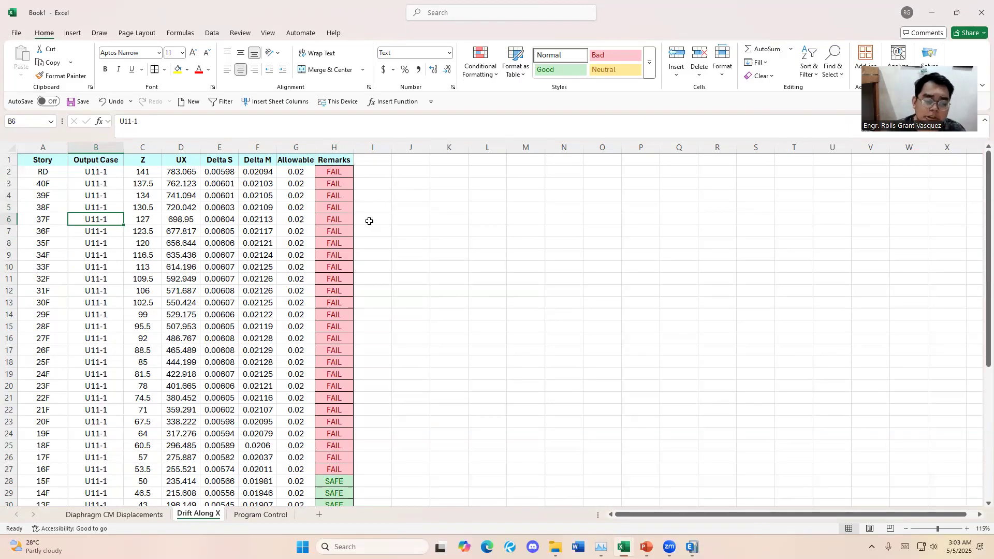
{"action": "scroll", "coordinate": [362, 224], "scroll_direction": "down", "scroll_amount": 1, "text": "ctrl"}
{"action": "scroll", "coordinate": [102, 288], "scroll_direction": "down", "scroll_amount": 2, "text": "ctrl"}
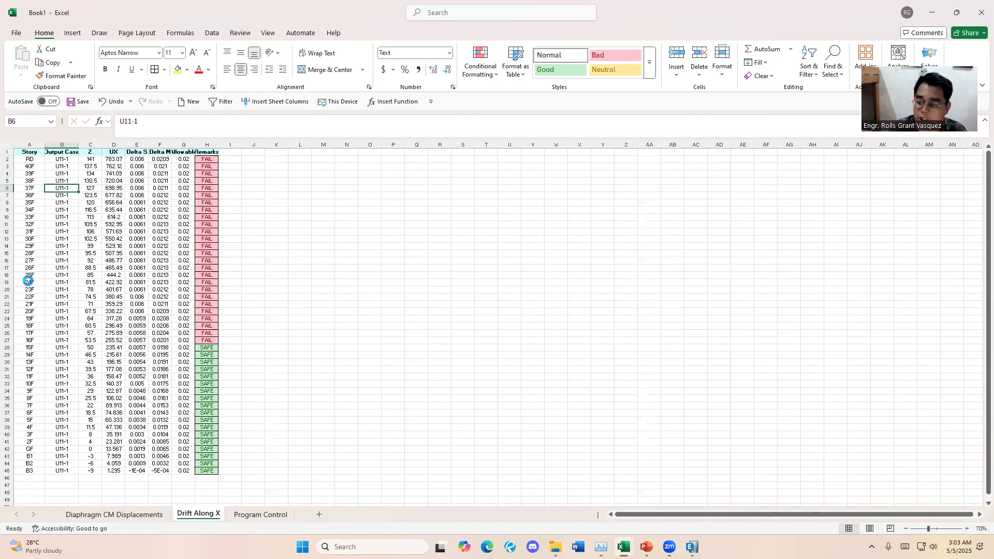
{"action": "scroll", "coordinate": [28, 282], "scroll_direction": "up", "scroll_amount": 1, "text": "ctrl"}
{"action": "scroll", "coordinate": [483, 362], "scroll_direction": "up", "scroll_amount": 2, "text": "ctrl"}
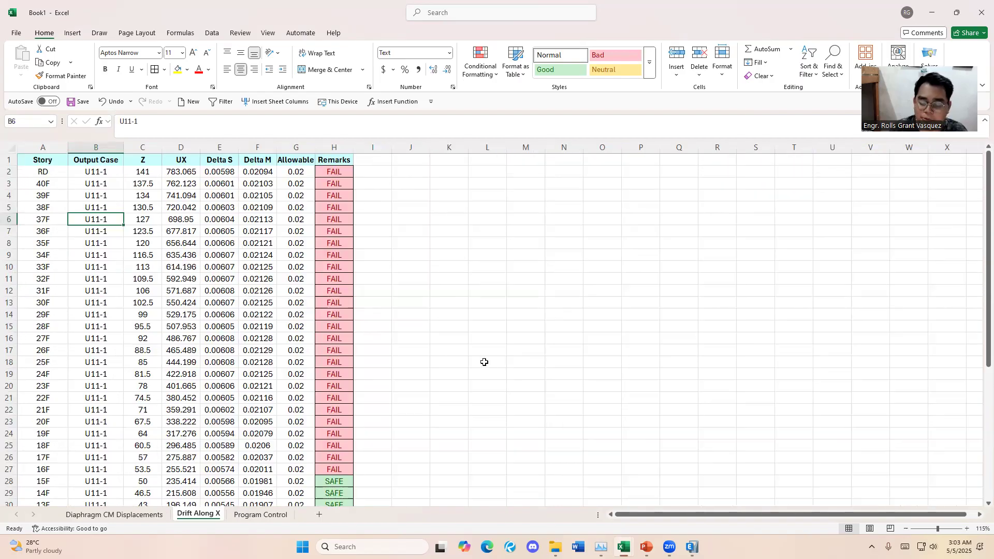